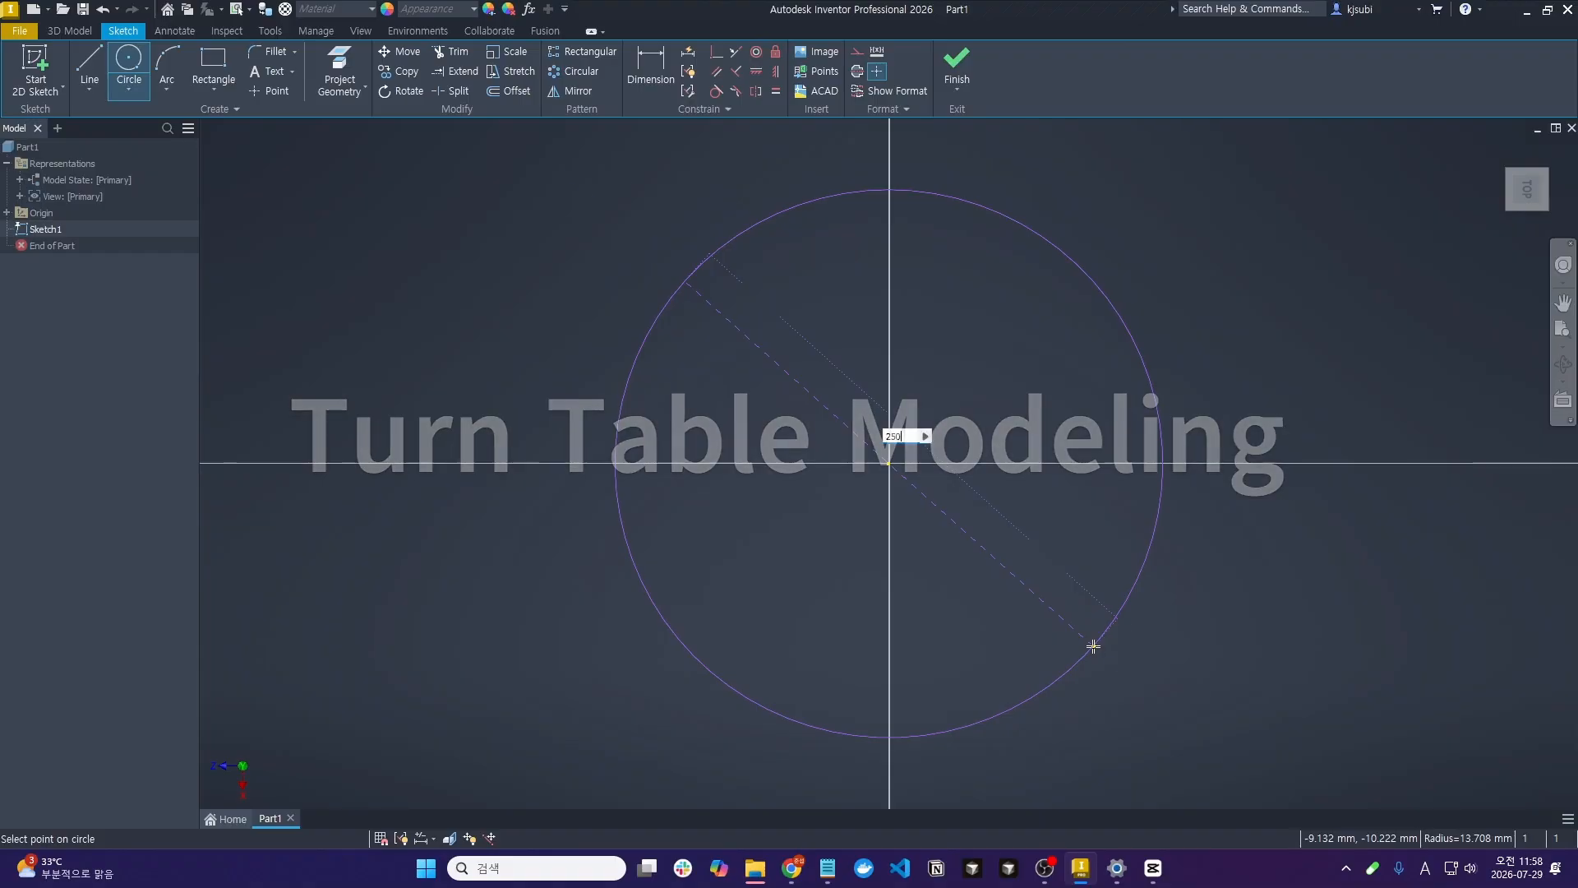
Complete the circle centred on the origin and set its diameter to 220 mm
{"action": "scroll", "coordinate": [1149, 599], "scroll_direction": "up", "scroll_amount": 5}
{"action": "scroll", "coordinate": [1091, 611], "scroll_direction": "down", "scroll_amount": 5}
{"action": "scroll", "coordinate": [1124, 610], "scroll_direction": "down", "scroll_amount": 2}
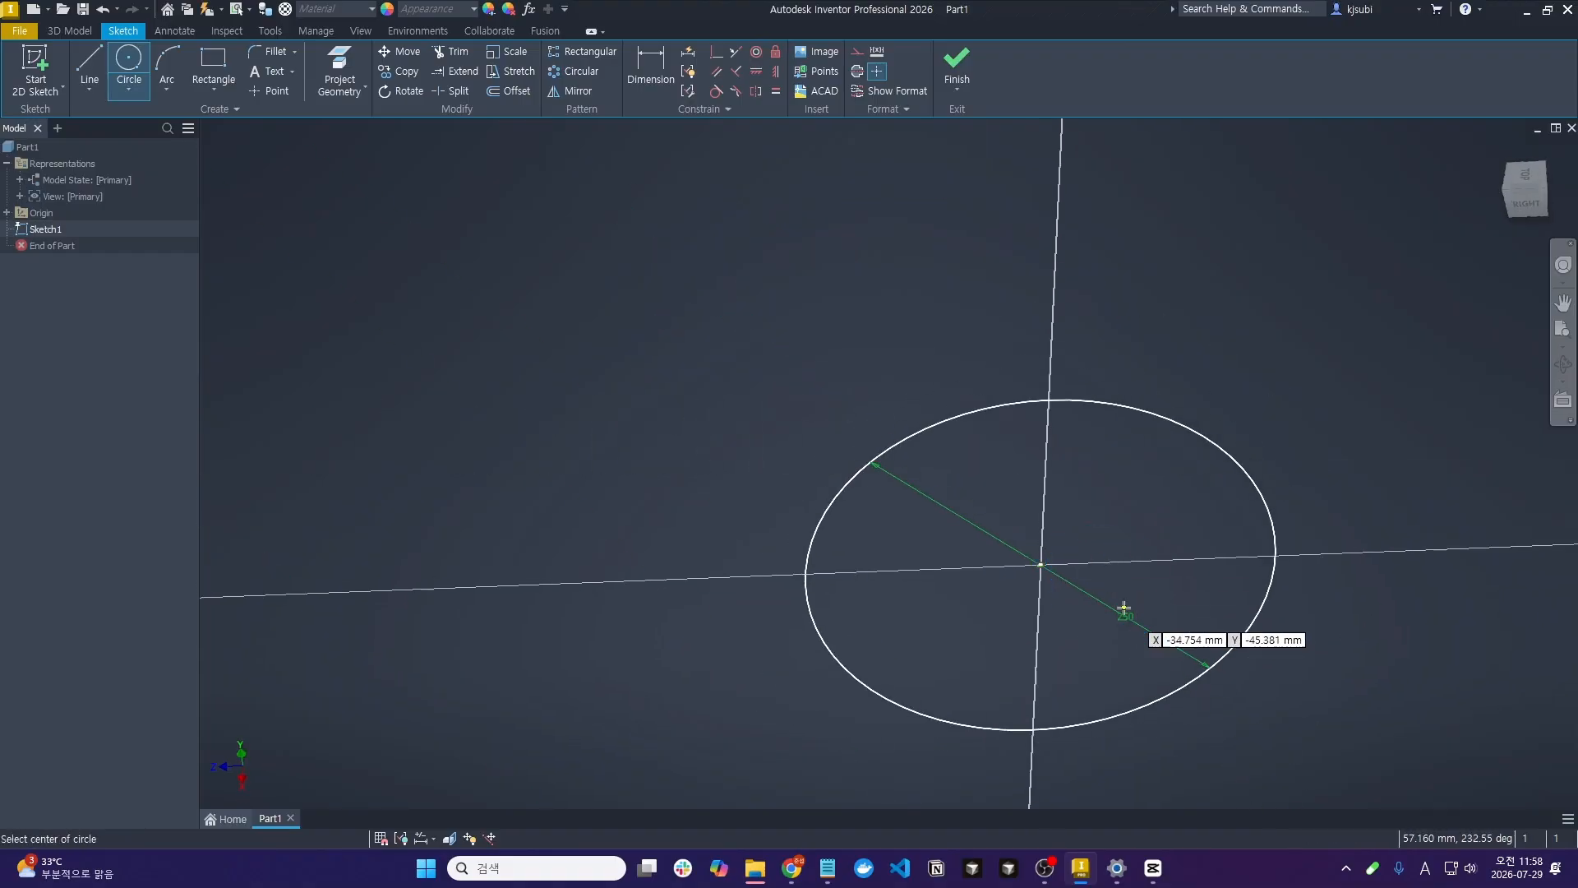
{"action": "scroll", "coordinate": [1127, 616], "scroll_direction": "up", "scroll_amount": 3}
{"action": "double_click", "coordinate": [1126, 621]}
{"action": "type", "text": "2"}
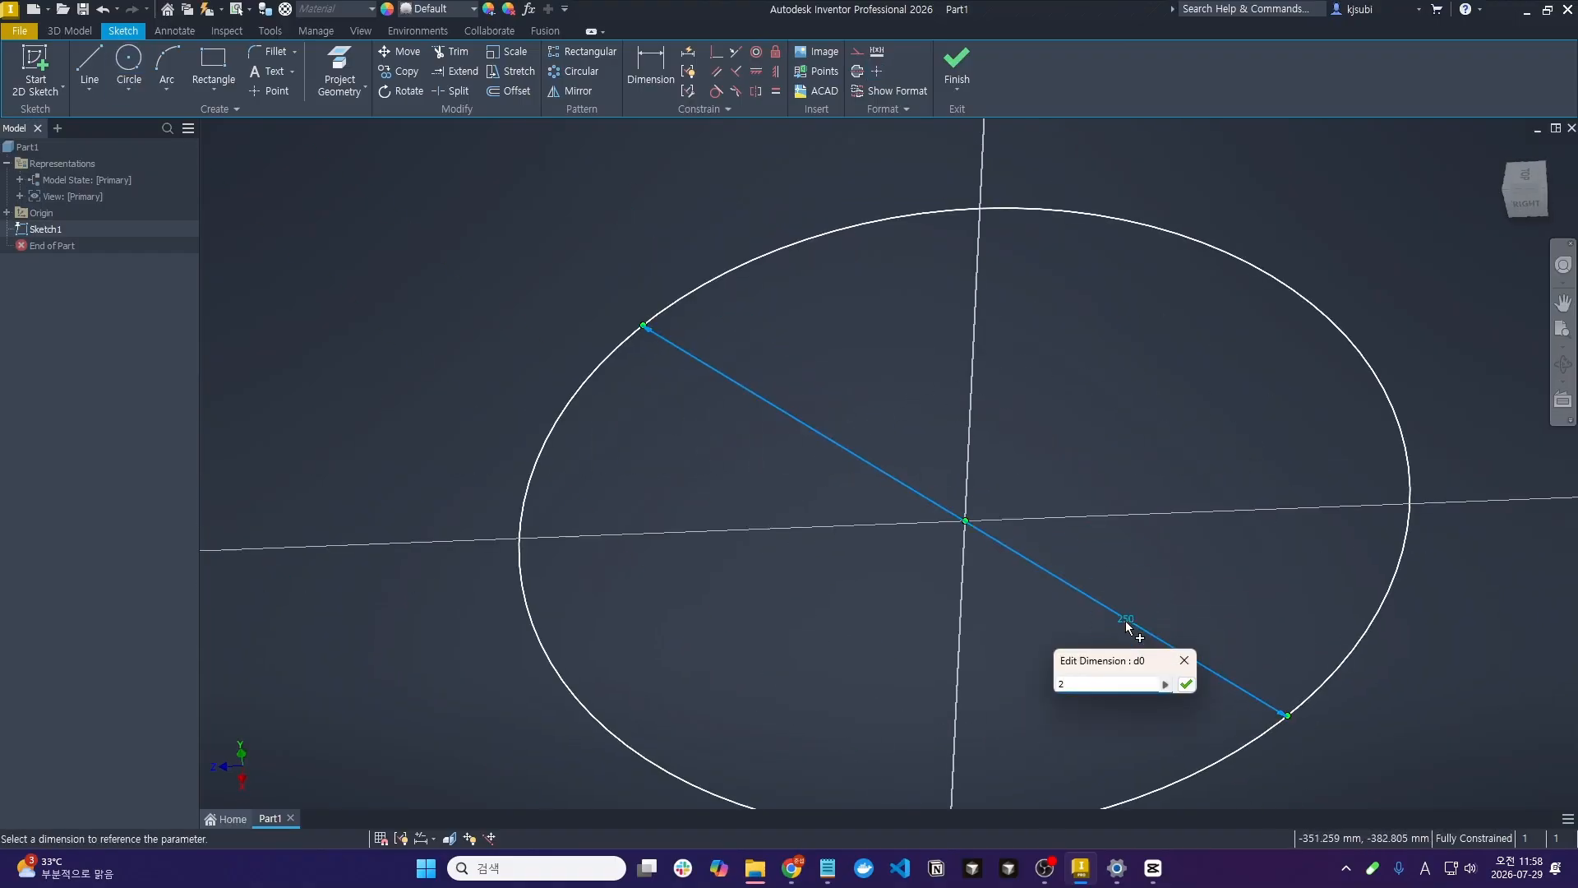
{"action": "type", "text": "20"}
{"action": "key", "text": "Return"}
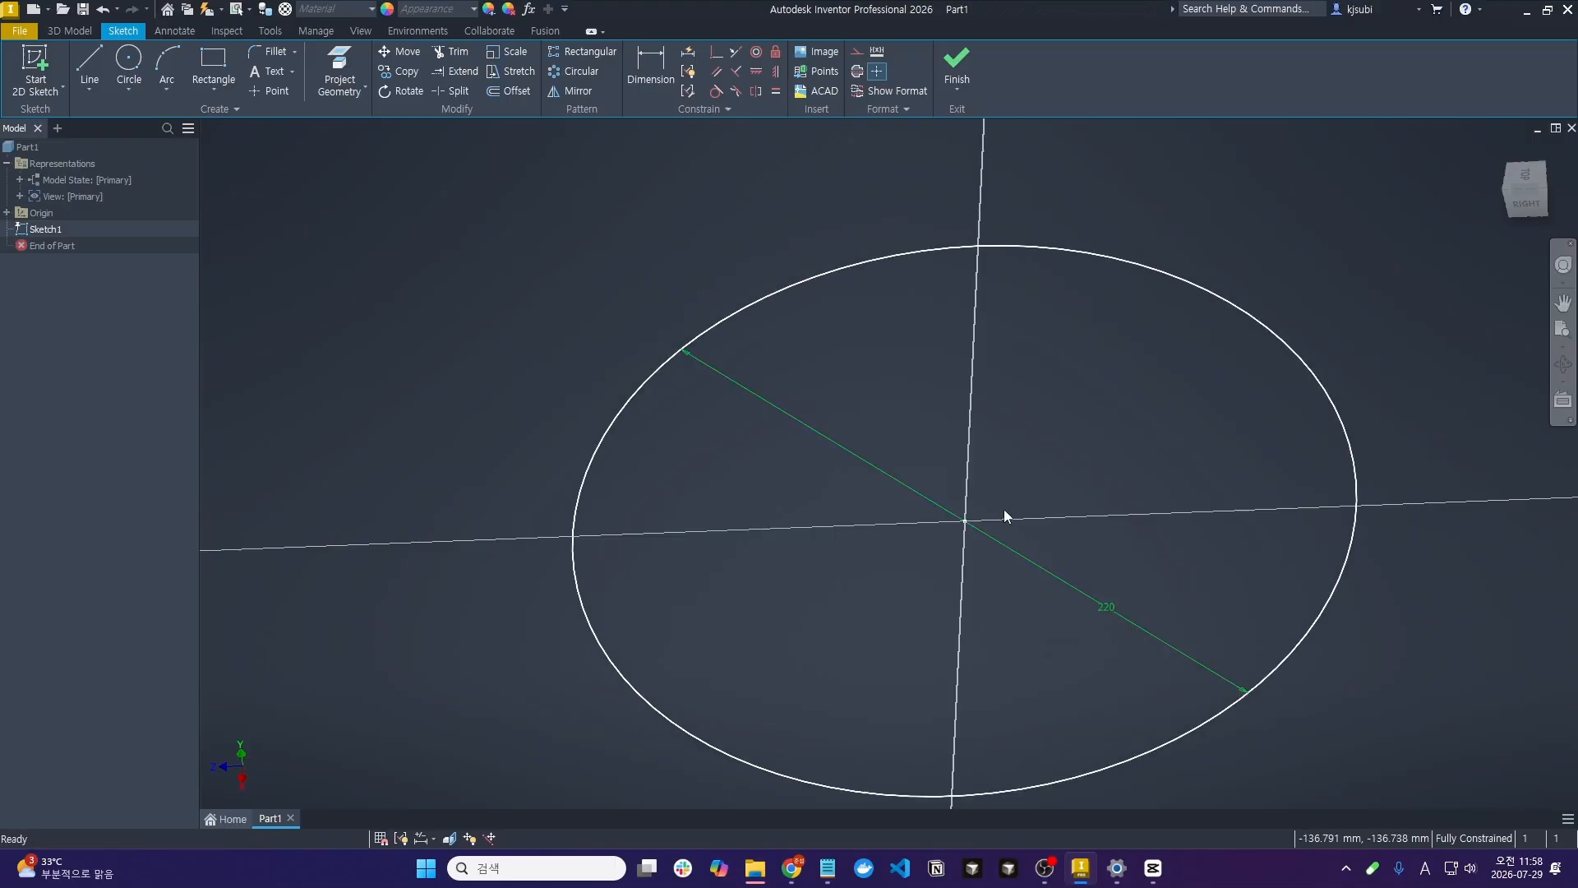
Finish the sketch and extrude the 220 mm circle 20 mm downward in the flipped direction
{"action": "left_click", "coordinate": [954, 66]}
{"action": "middle_click_drag", "start_coordinate": [687, 481], "coordinate": [735, 560], "text": "shift"}
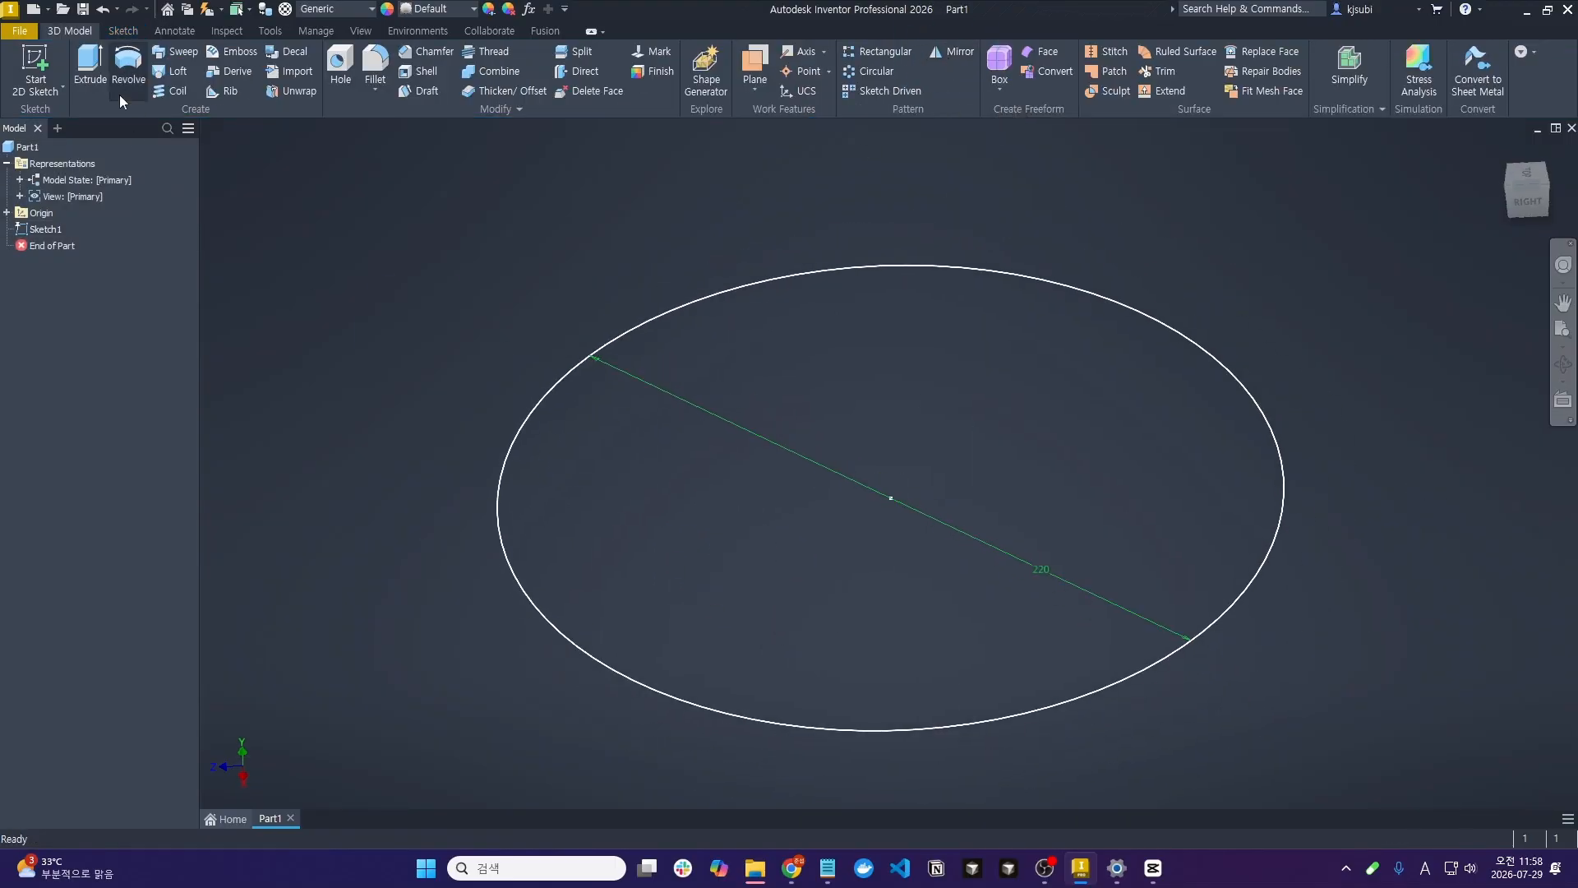
{"action": "left_click", "coordinate": [91, 65]}
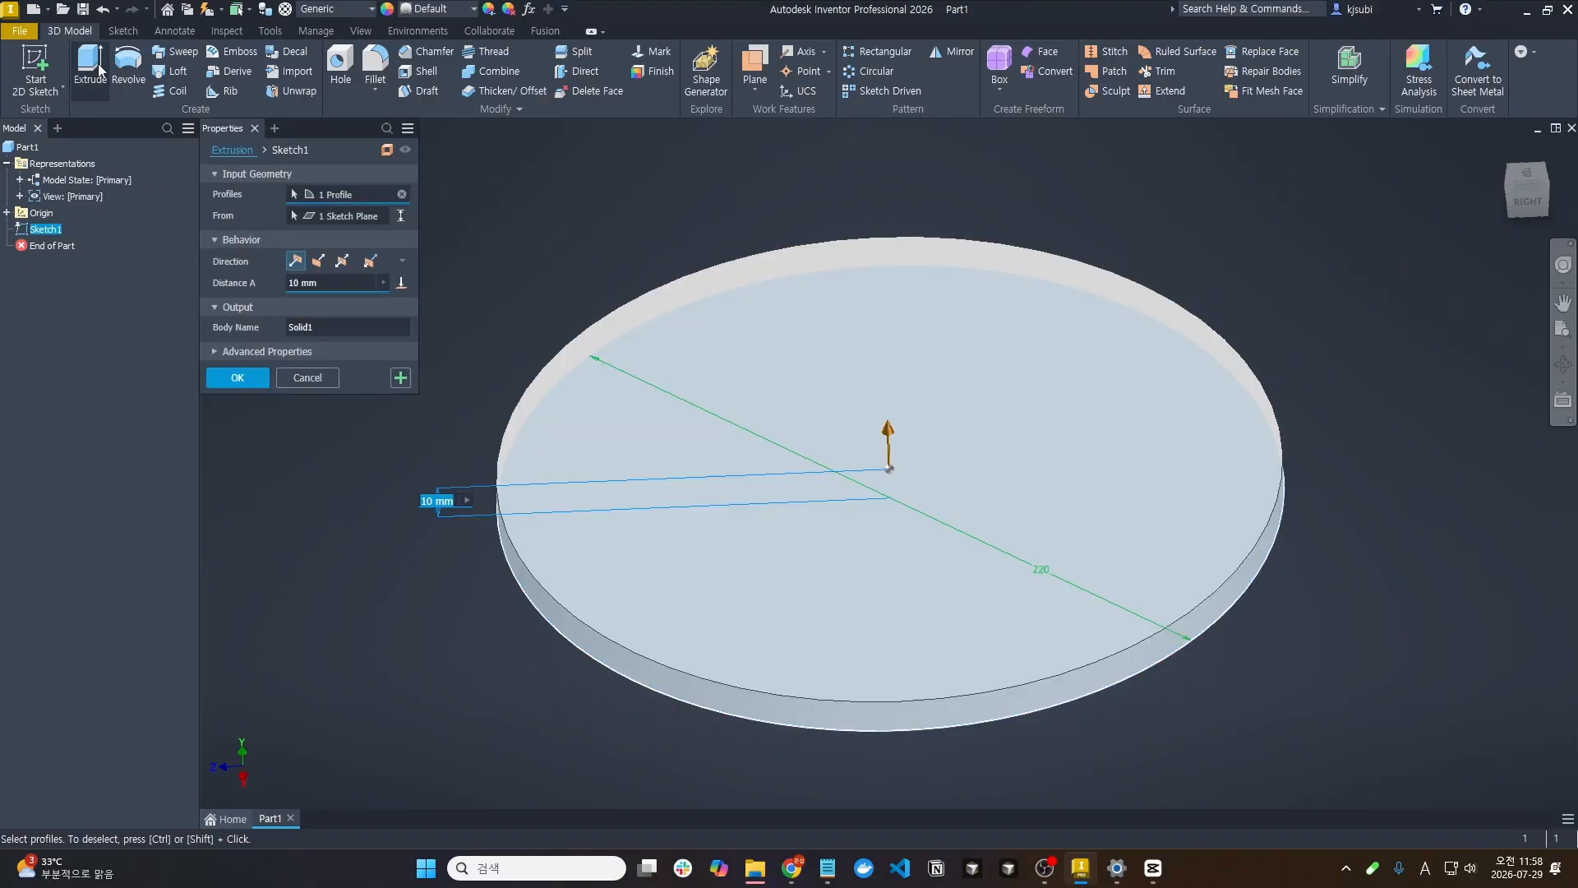
{"action": "left_click", "coordinate": [319, 262]}
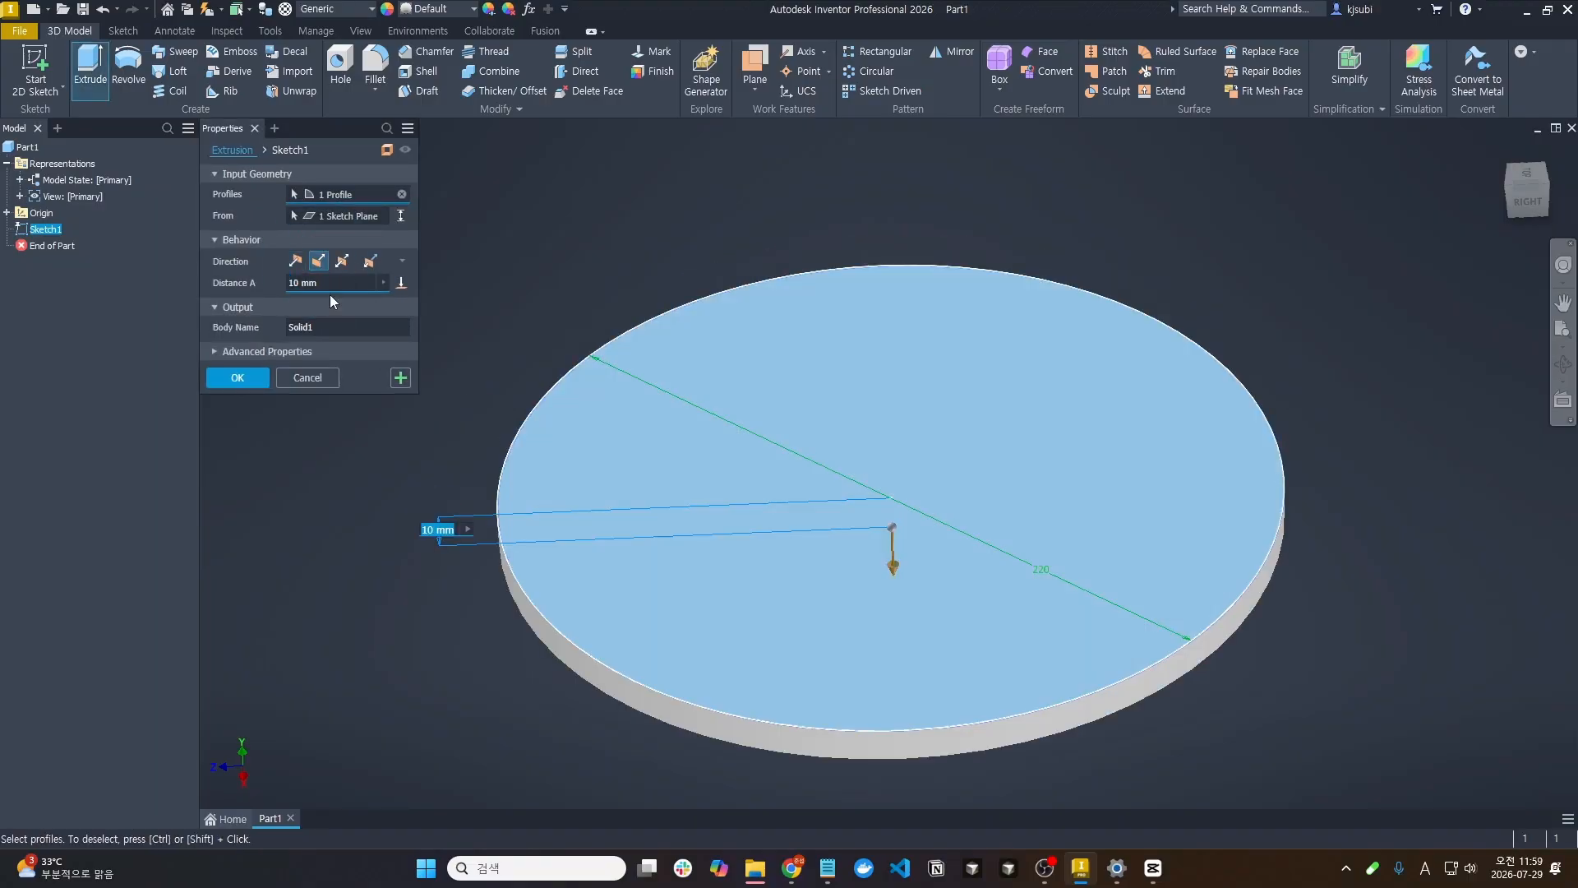
{"action": "left_click", "coordinate": [288, 284]}
{"action": "left_click", "coordinate": [241, 382]}
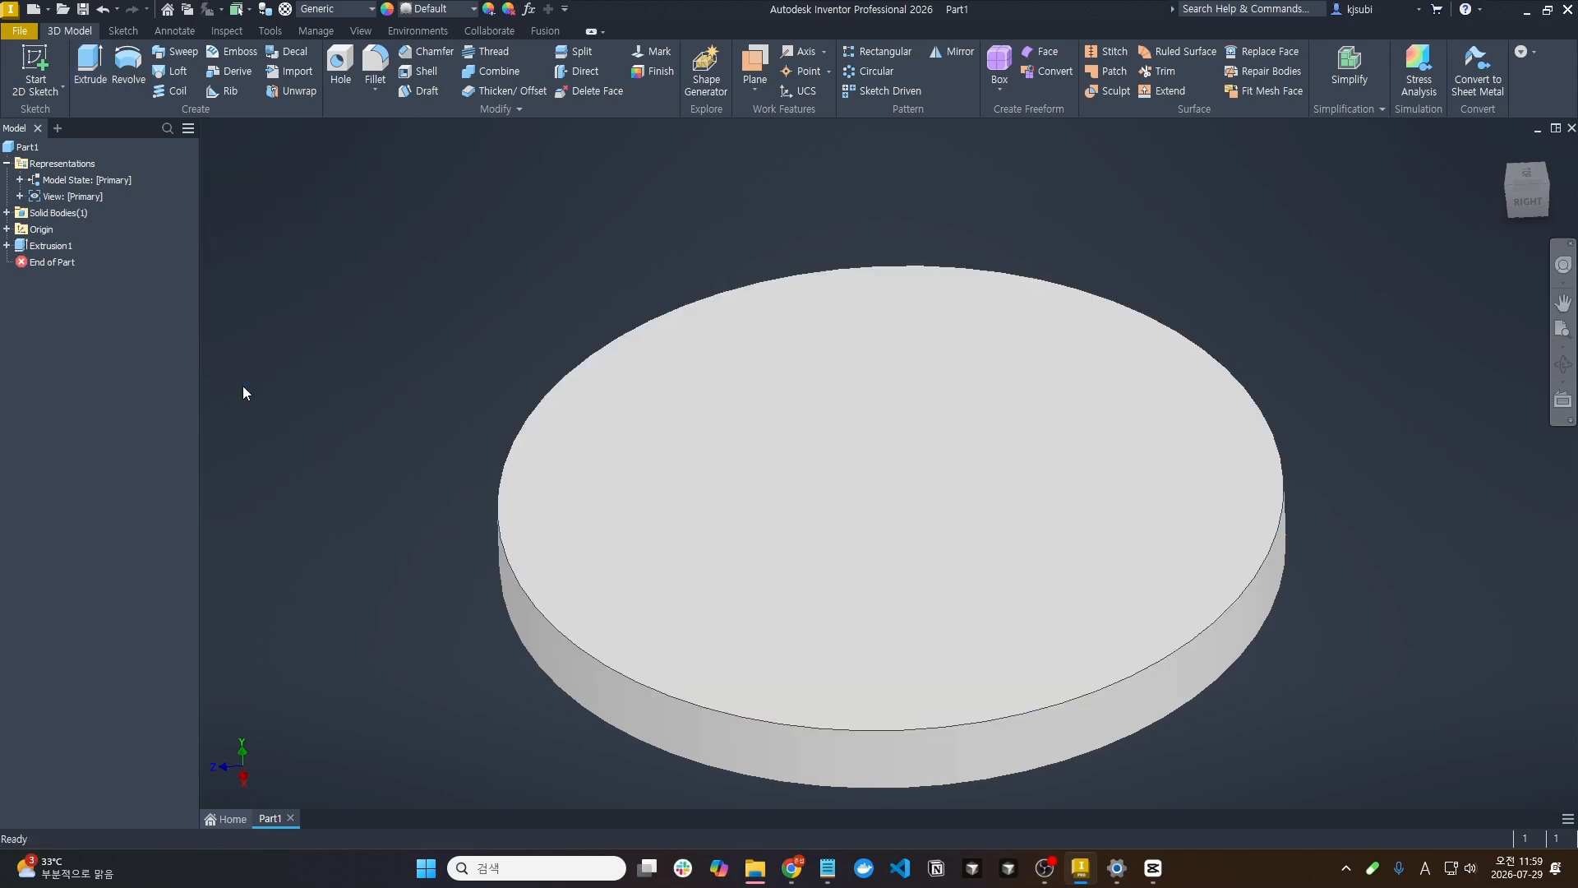
Sketch a 30 mm diameter circle centred on the origin on the disc's top face, finishing the sketch
{"action": "left_click", "coordinate": [49, 59]}
{"action": "left_click", "coordinate": [624, 503]}
{"action": "key", "text": "c"}
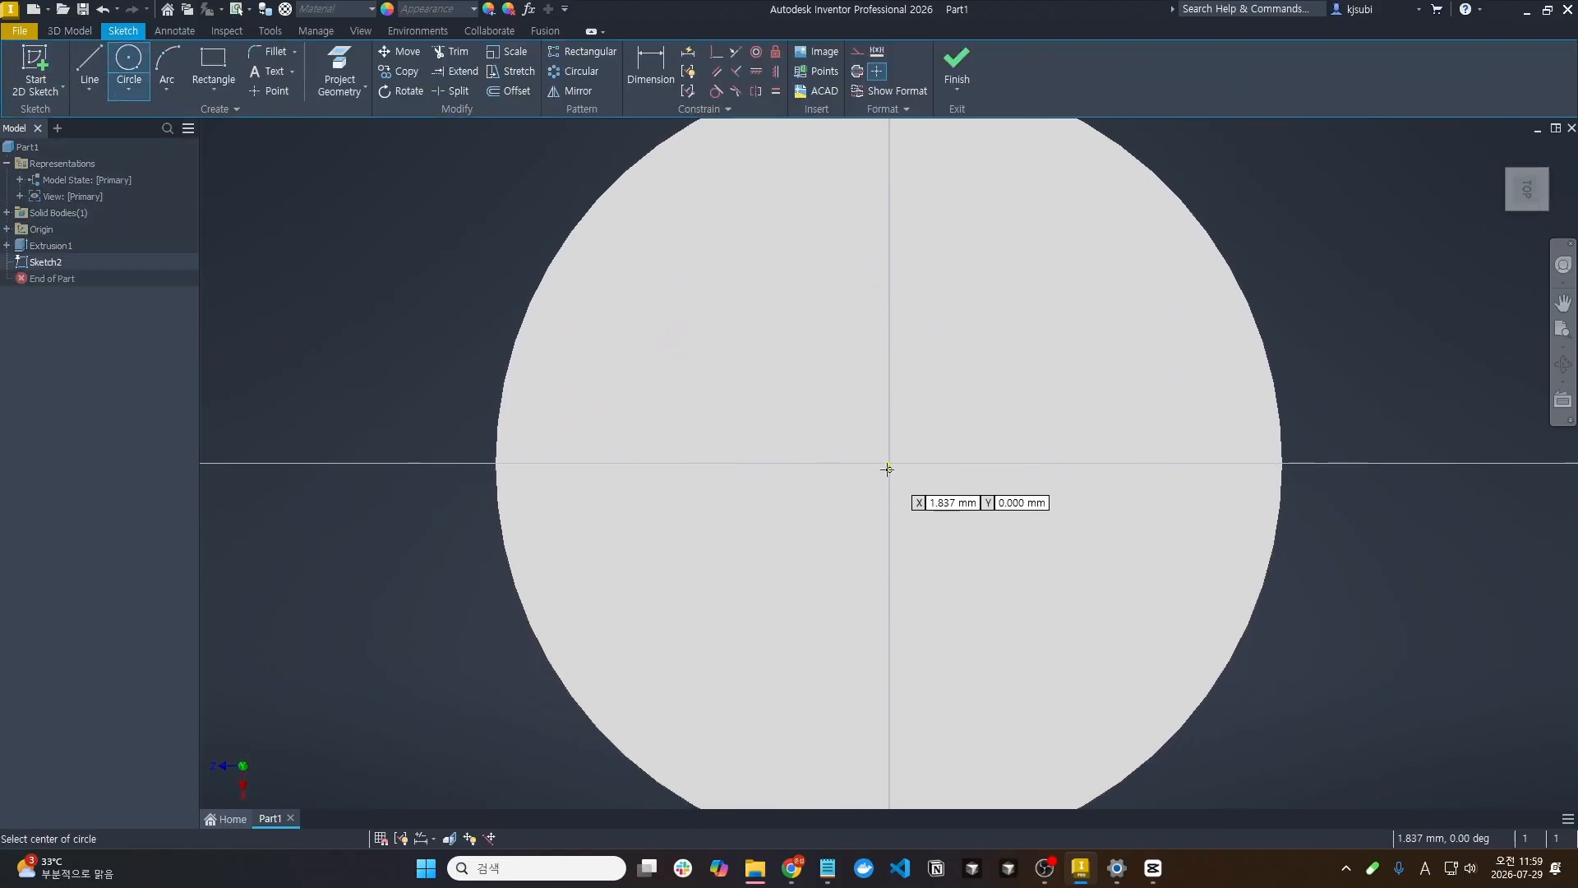
{"action": "left_click", "coordinate": [888, 465]}
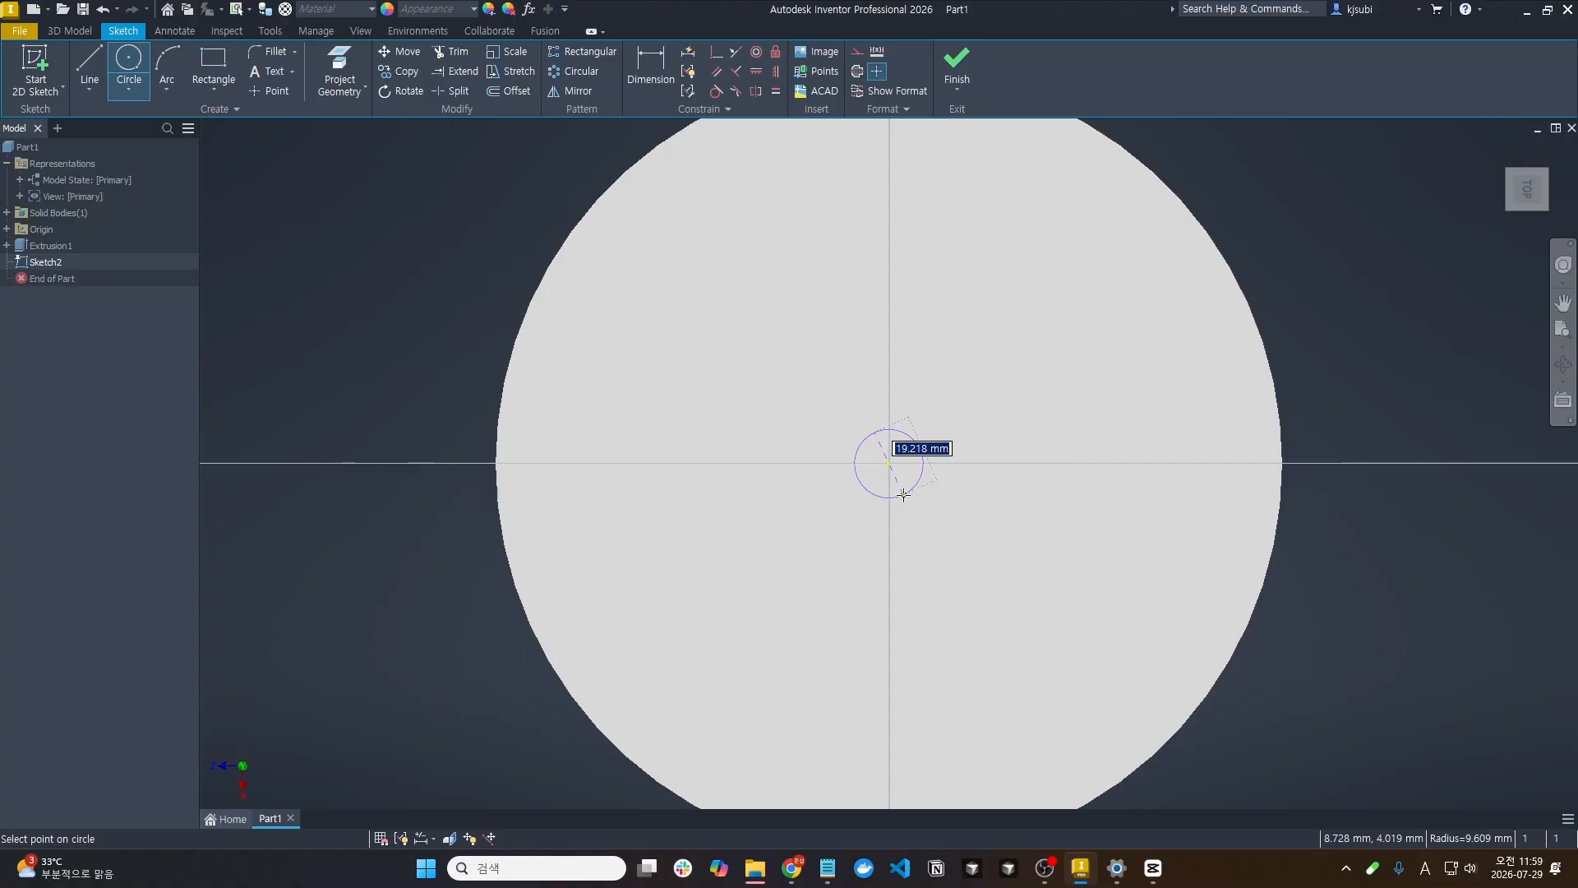
{"action": "type", "text": "30"}
{"action": "key", "text": "Return"}
{"action": "left_click", "coordinate": [949, 66]}
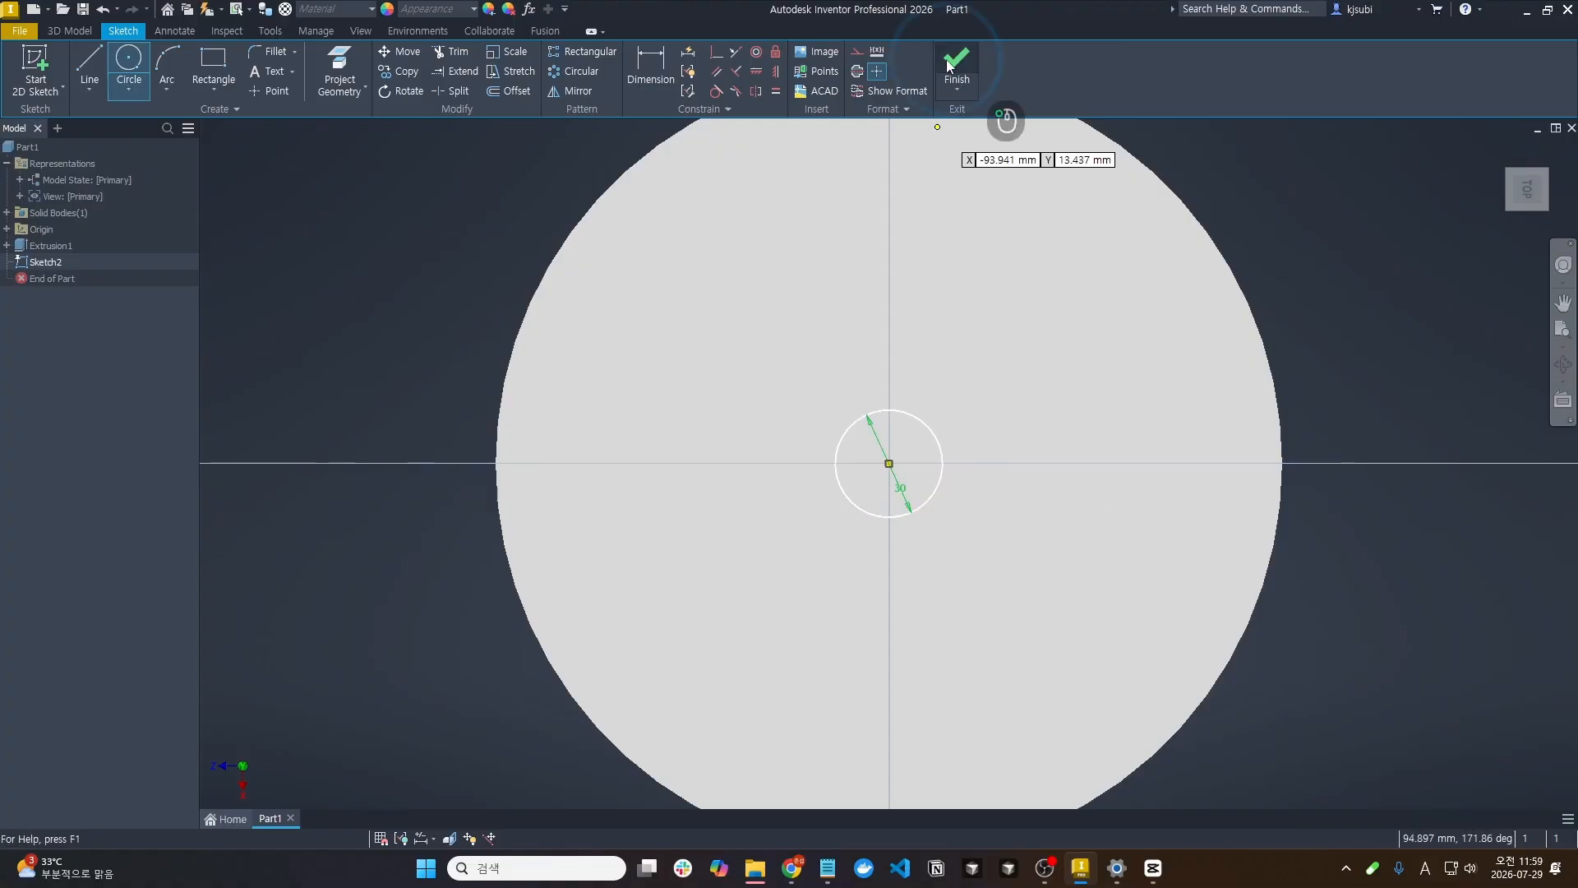
Extrude the 30 mm circle 10 mm upward as a boss joined to the disc
{"action": "left_click", "coordinate": [90, 71]}
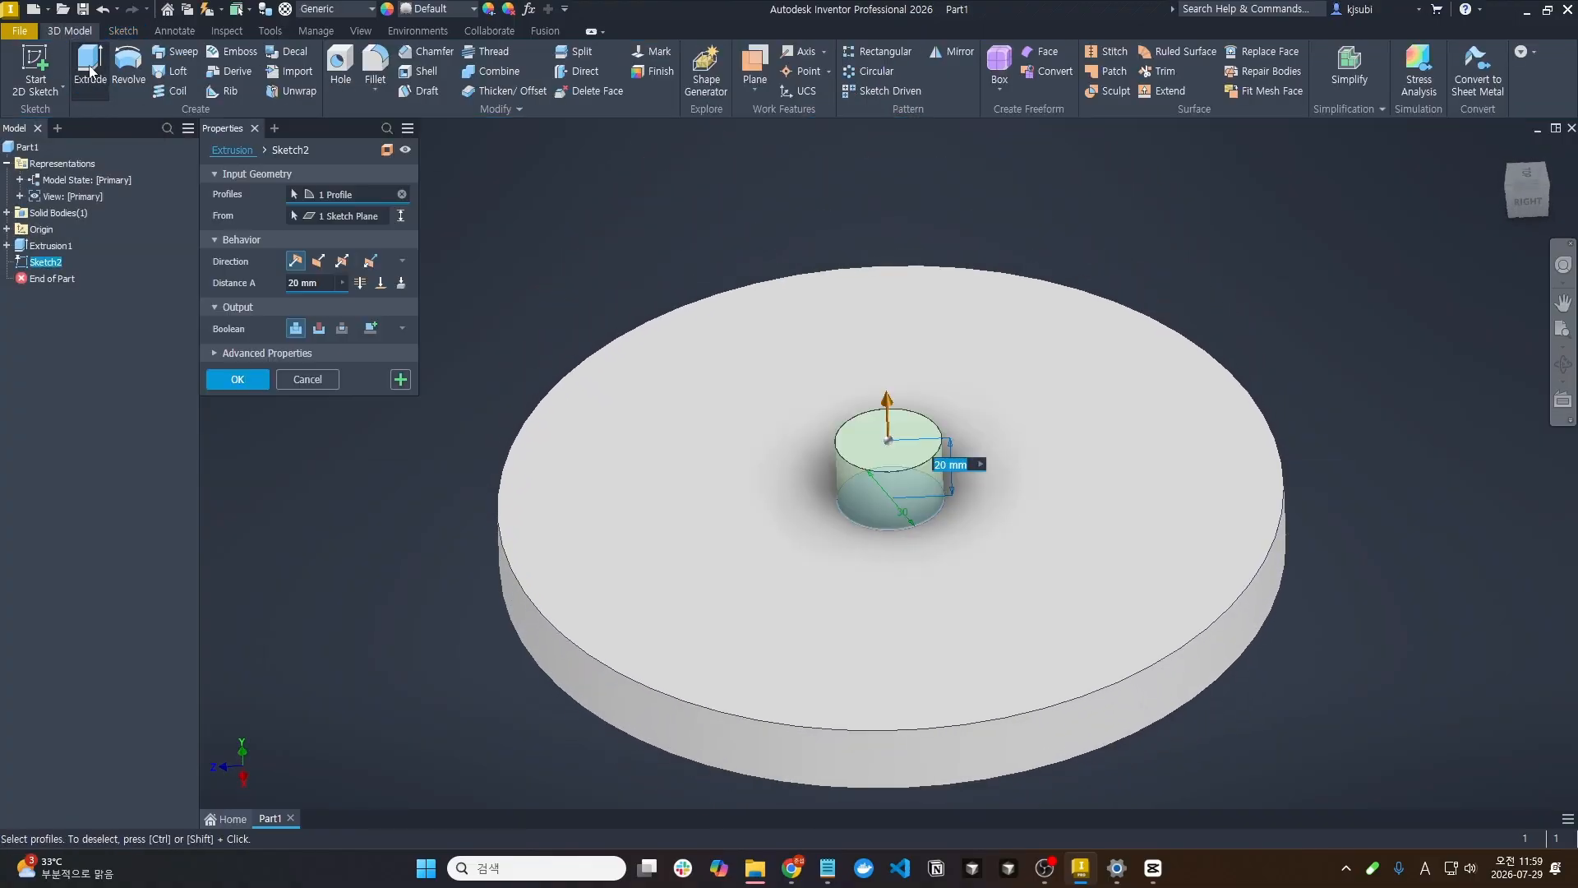
{"action": "type", "text": "10"}
{"action": "key", "text": "Return"}
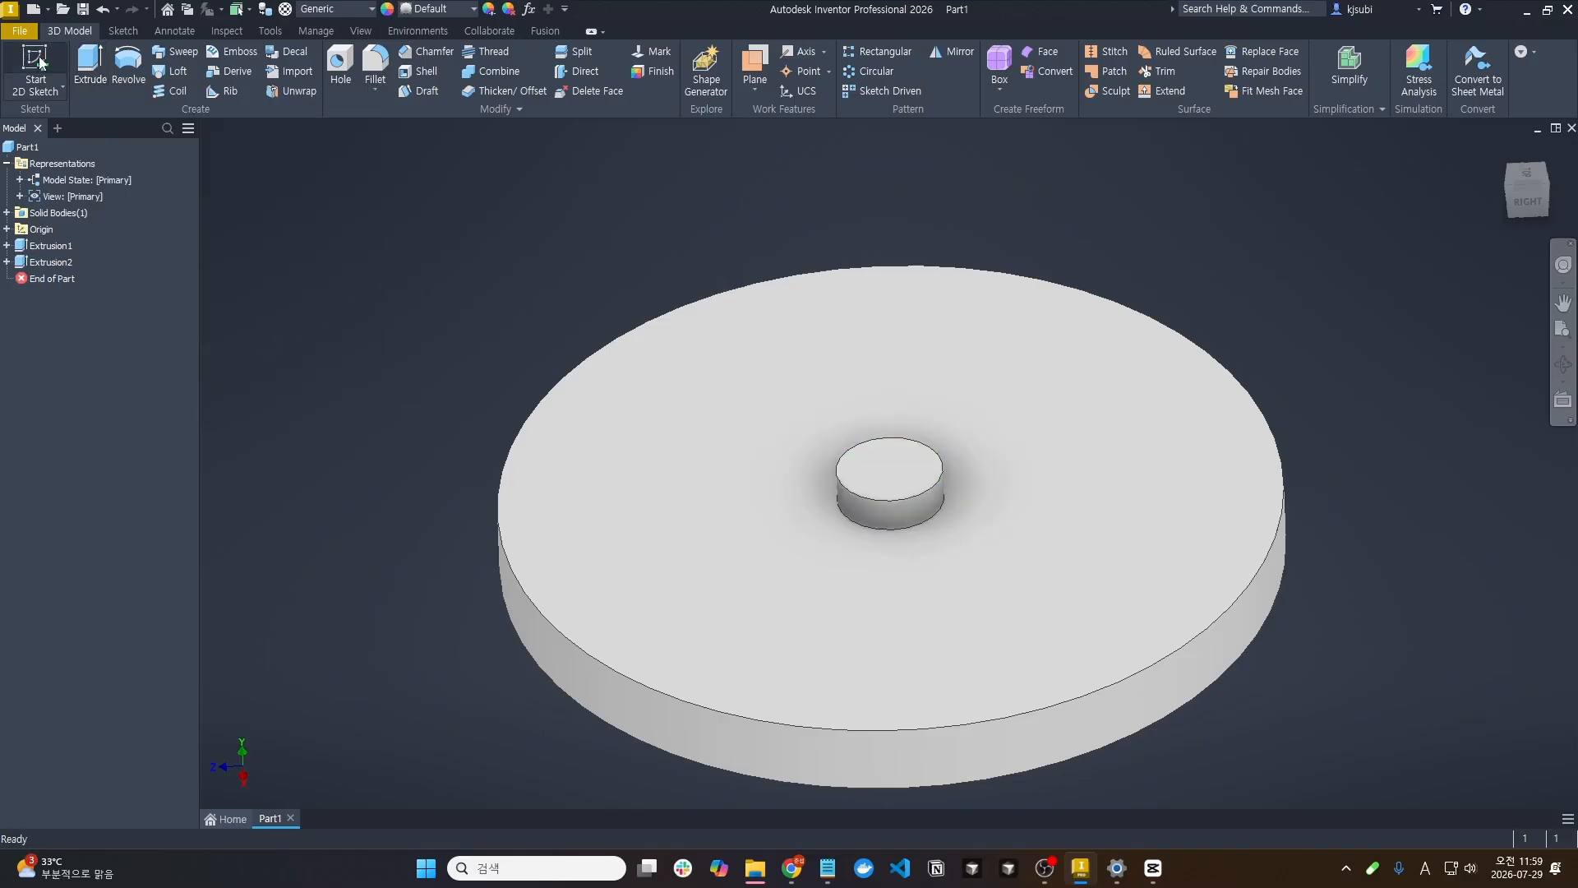
Sketch a 24.5 mm diameter circle centred on the boss's top face and extrude it 8 mm upward
{"action": "left_click", "coordinate": [39, 62]}
{"action": "left_click", "coordinate": [917, 486]}
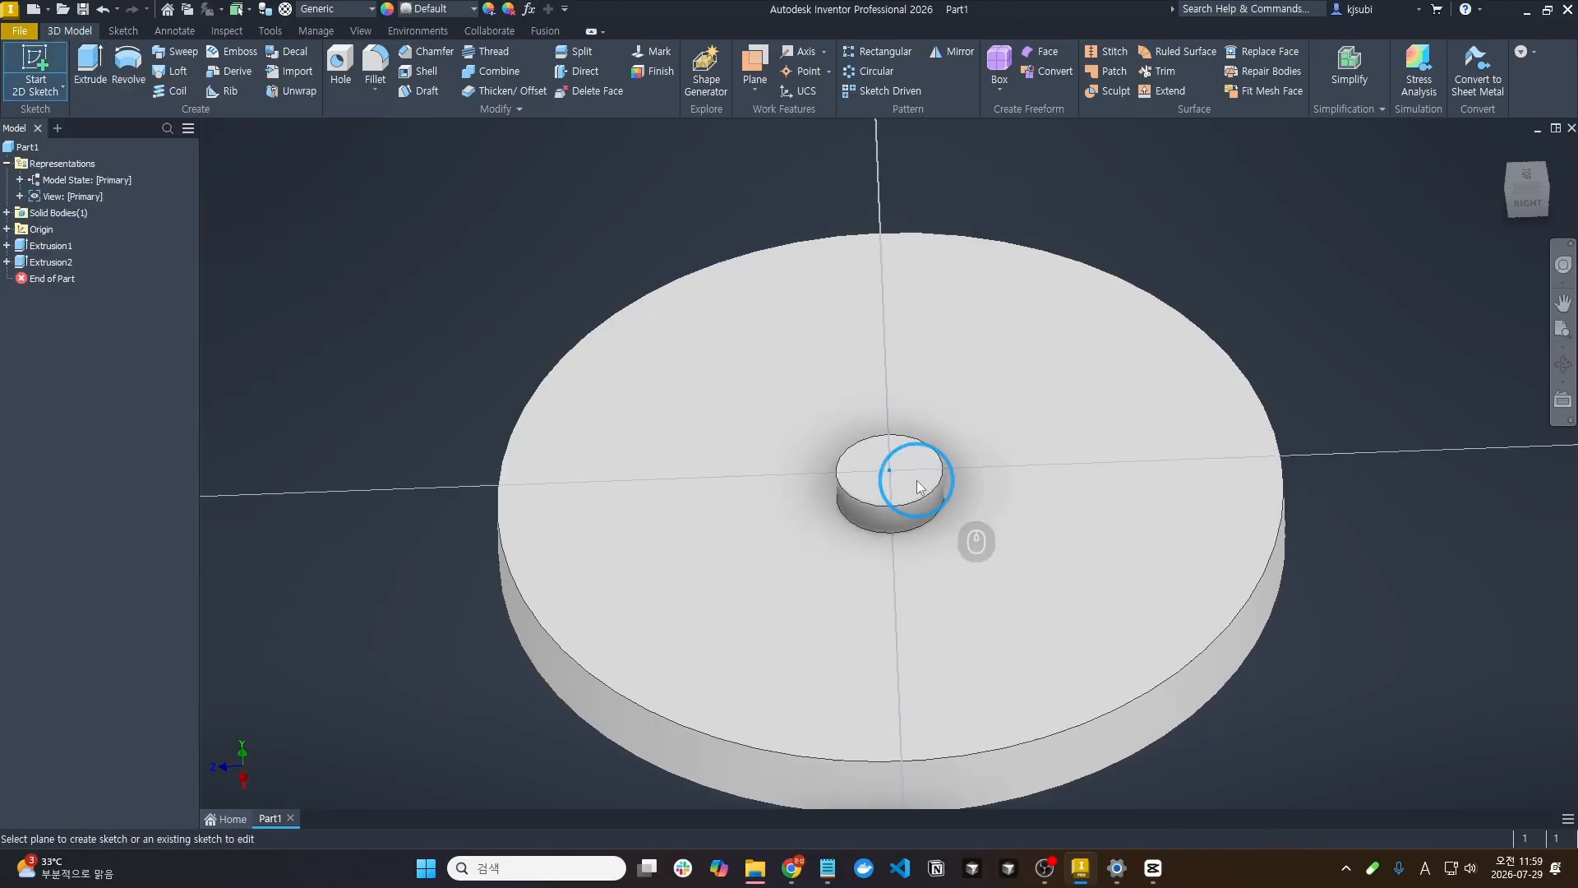
{"action": "key", "text": "c"}
{"action": "left_click", "coordinate": [890, 463]}
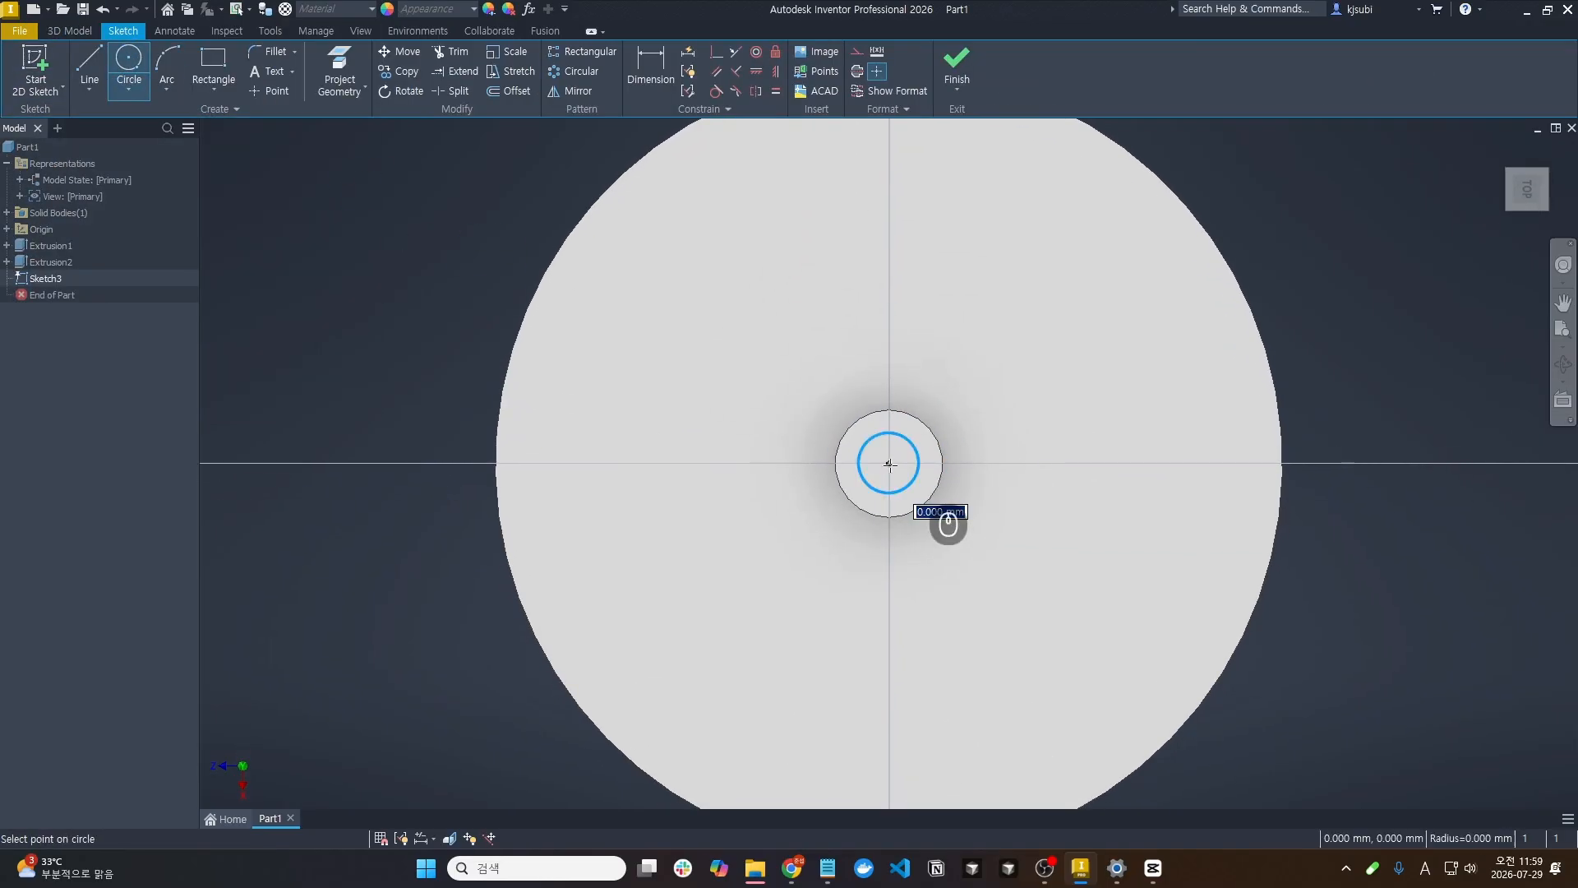
{"action": "type", "text": "24.5"}
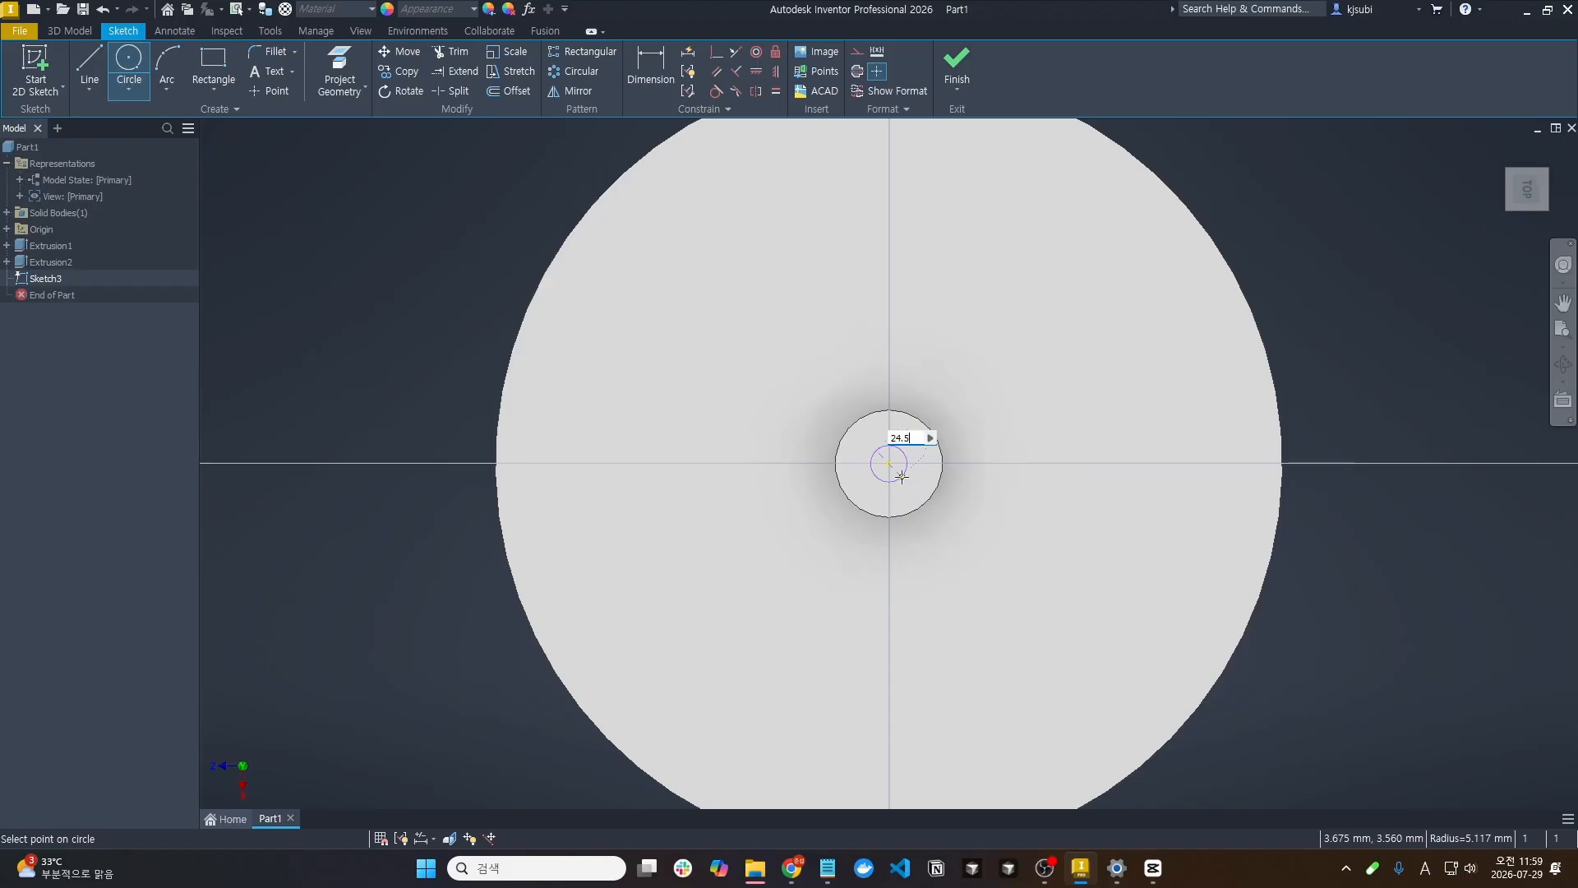
{"action": "key", "text": "Return"}
{"action": "left_click", "coordinate": [957, 66]}
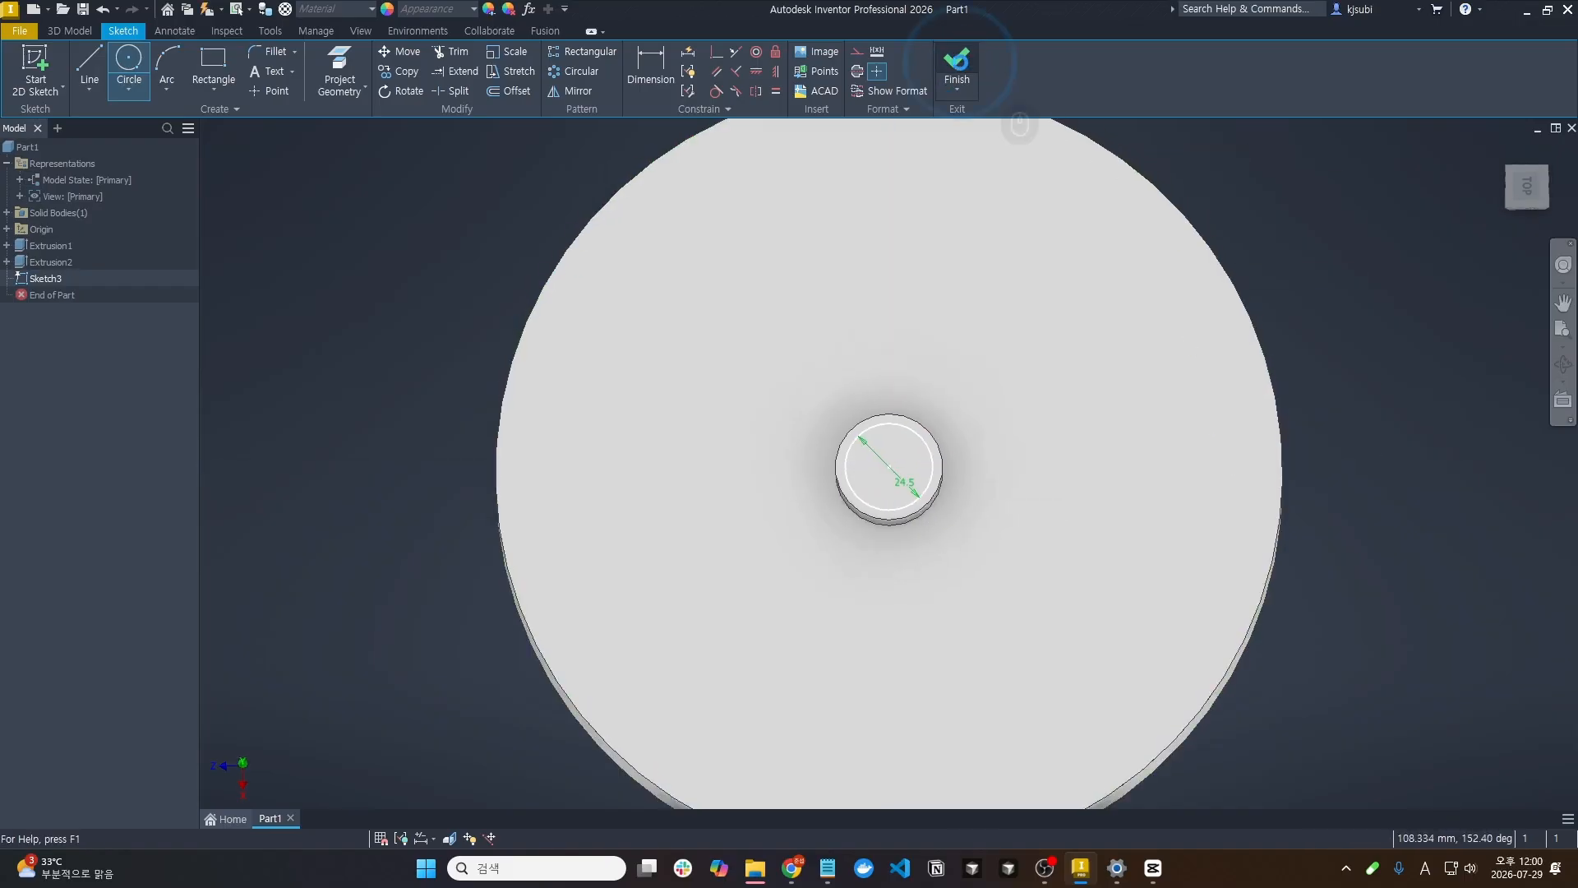
{"action": "left_click", "coordinate": [92, 62]}
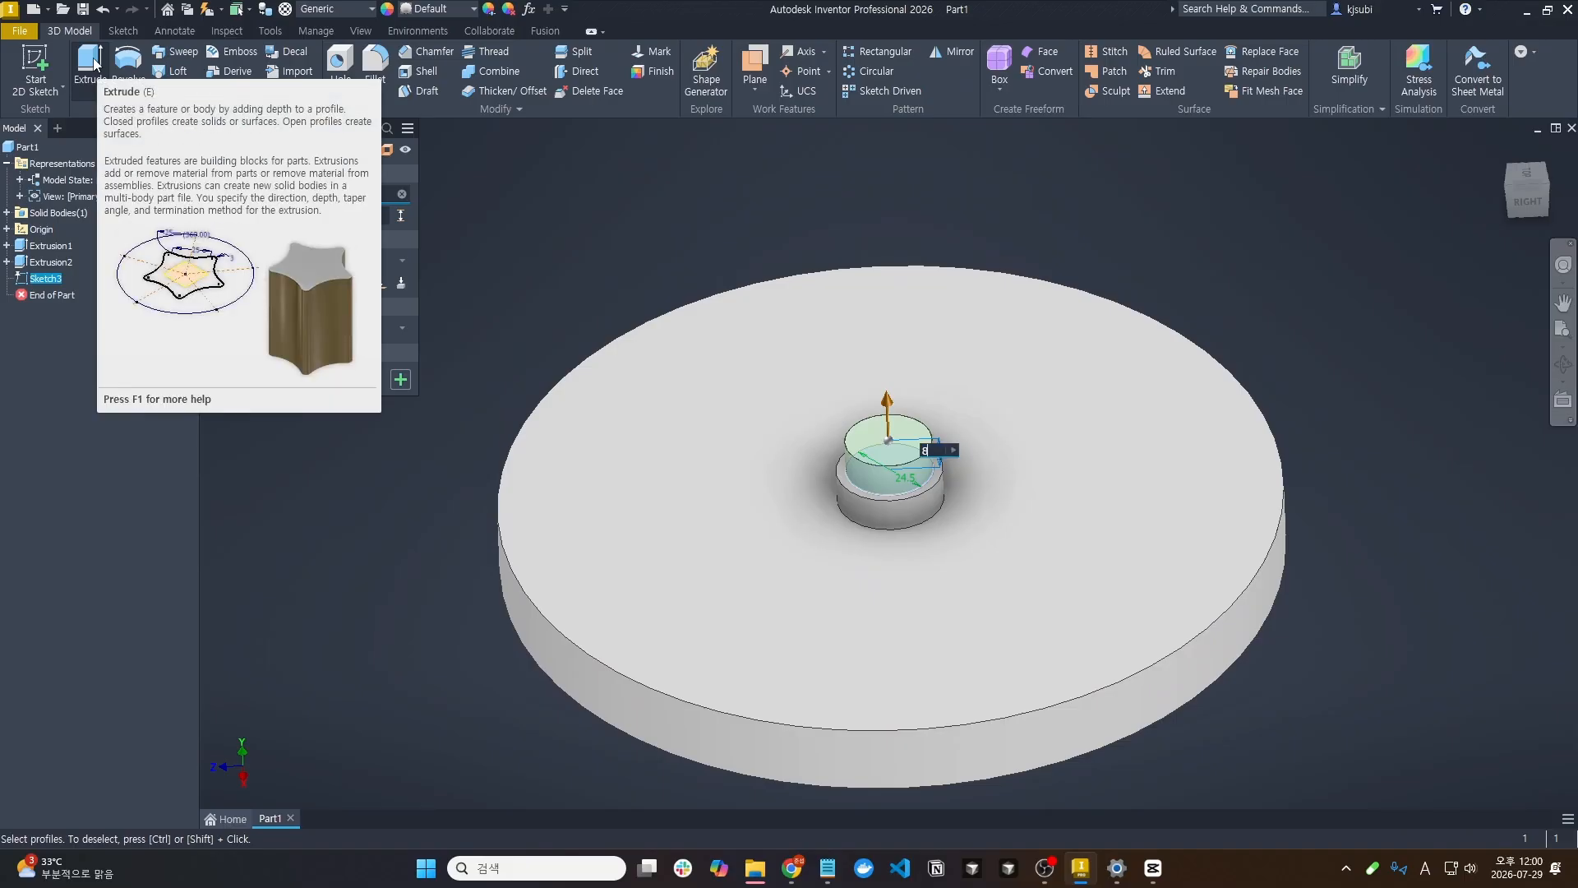
{"action": "key", "text": "Return"}
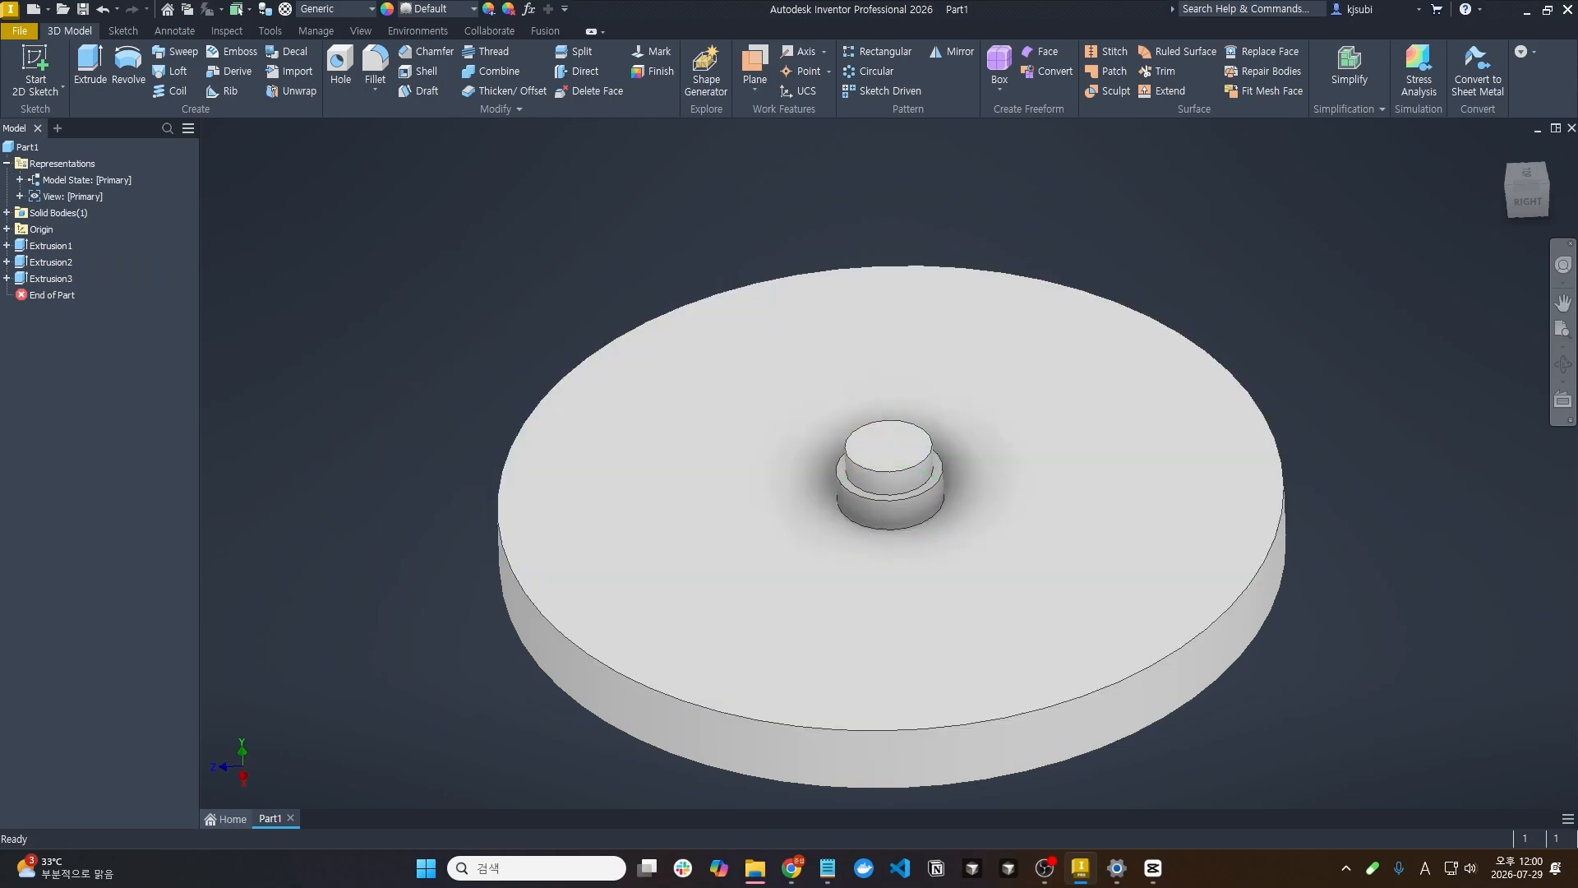
Edit the upper extrusion's sketch and set its circle diameter to 7.8 mm
{"action": "left_click", "coordinate": [6, 279]}
{"action": "double_click", "coordinate": [50, 297]}
{"action": "double_click", "coordinate": [906, 482]}
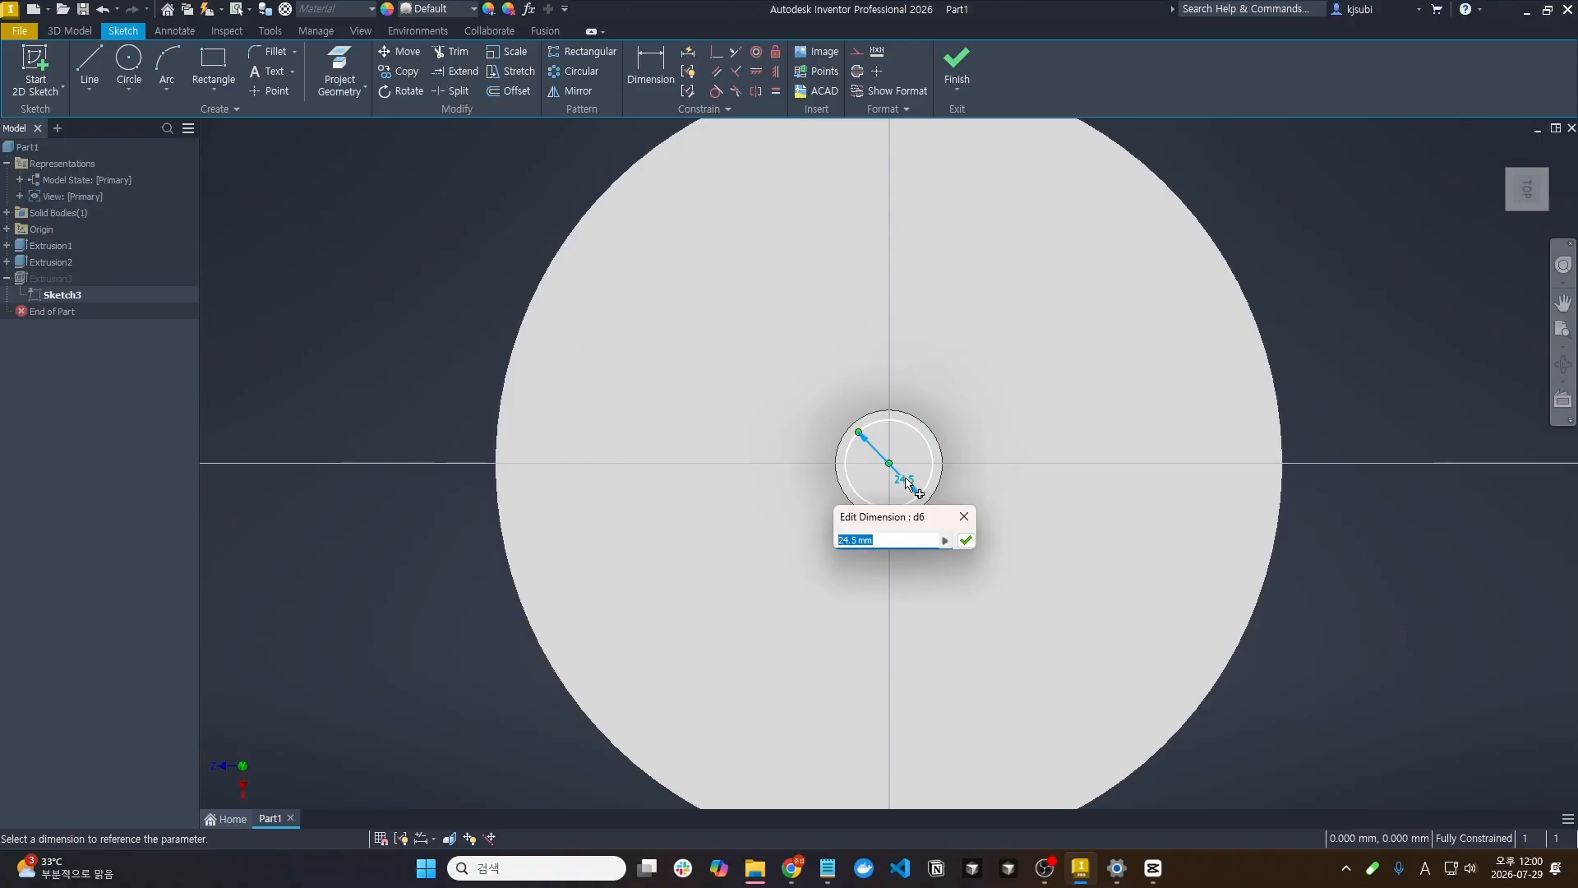
{"action": "type", "text": "7.8"}
{"action": "key", "text": "Return"}
{"action": "left_click", "coordinate": [956, 65]}
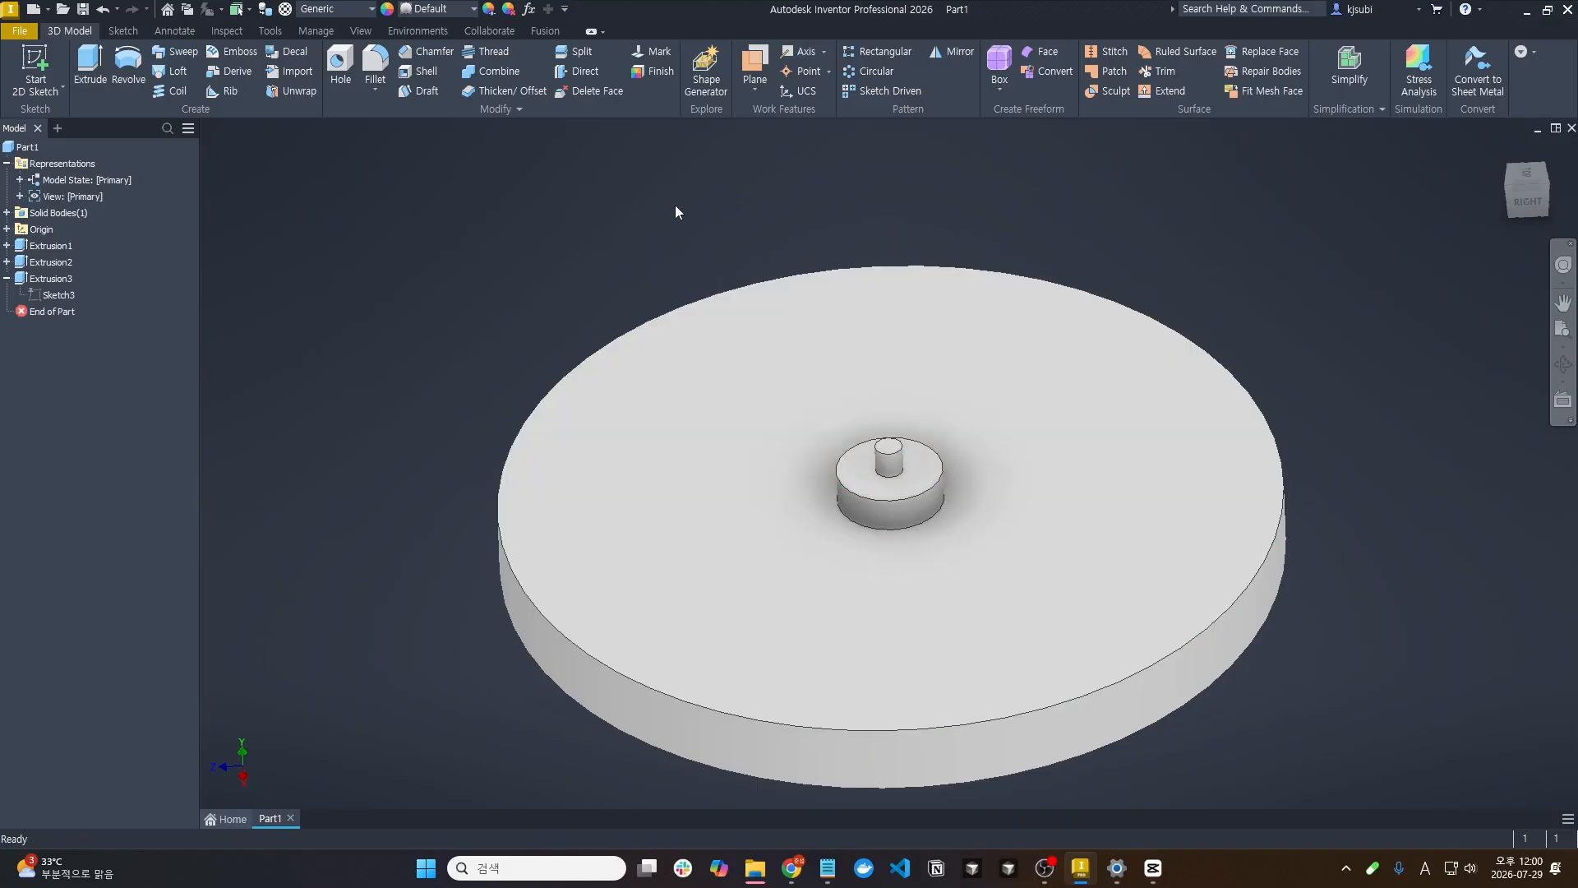
Fillet the 30 mm boss's base edge and upper rim edge with a 5 mm radius
{"action": "middle_click_drag", "start_coordinate": [689, 203], "coordinate": [743, 384]}
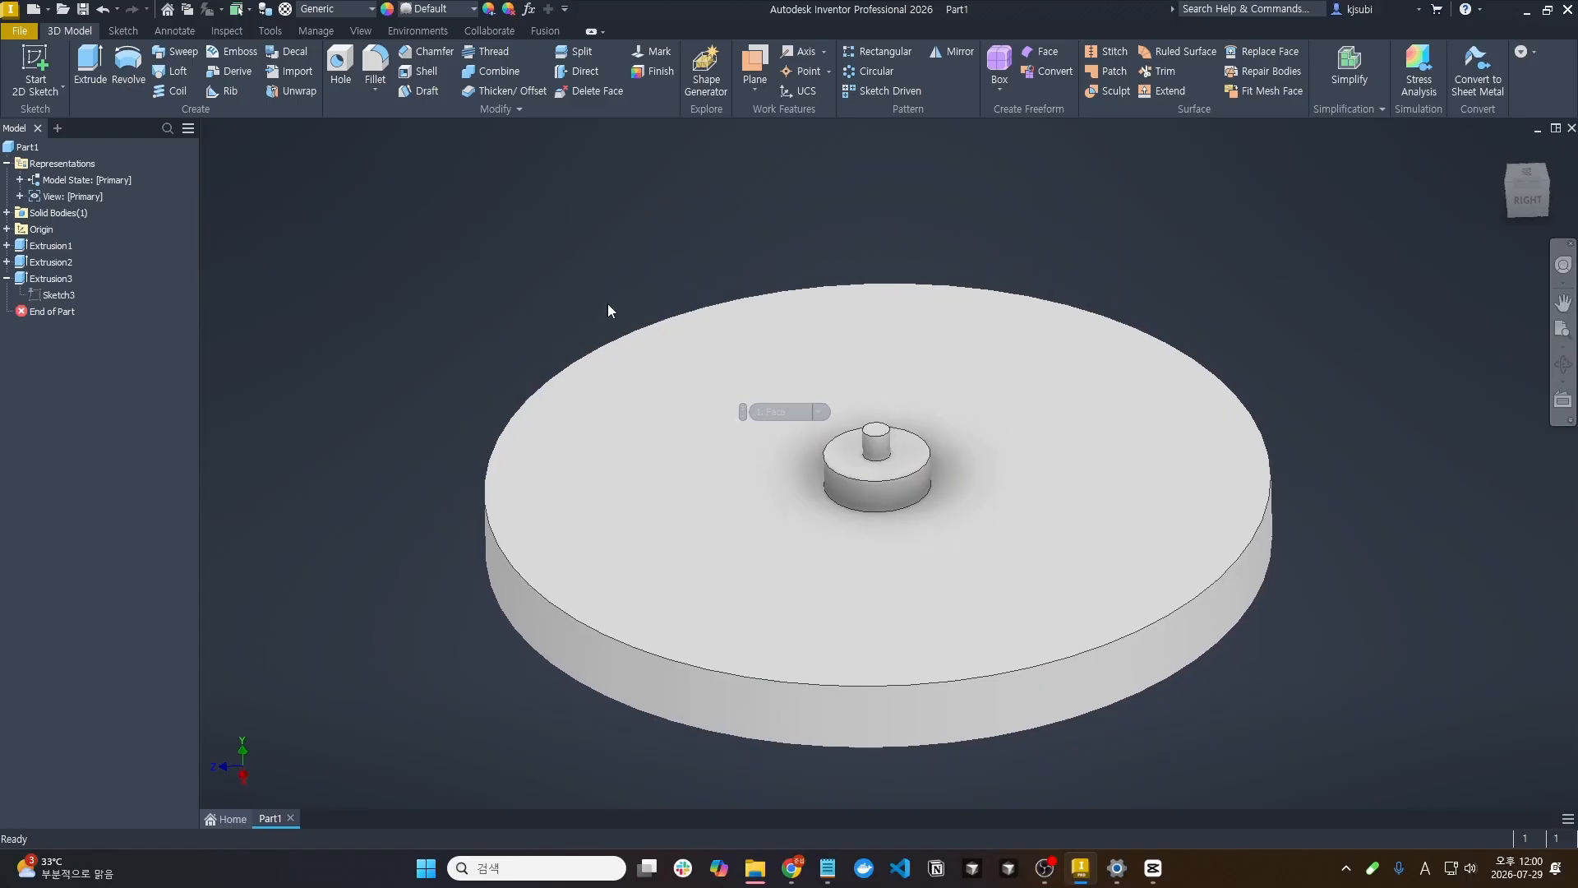
{"action": "left_click", "coordinate": [382, 97]}
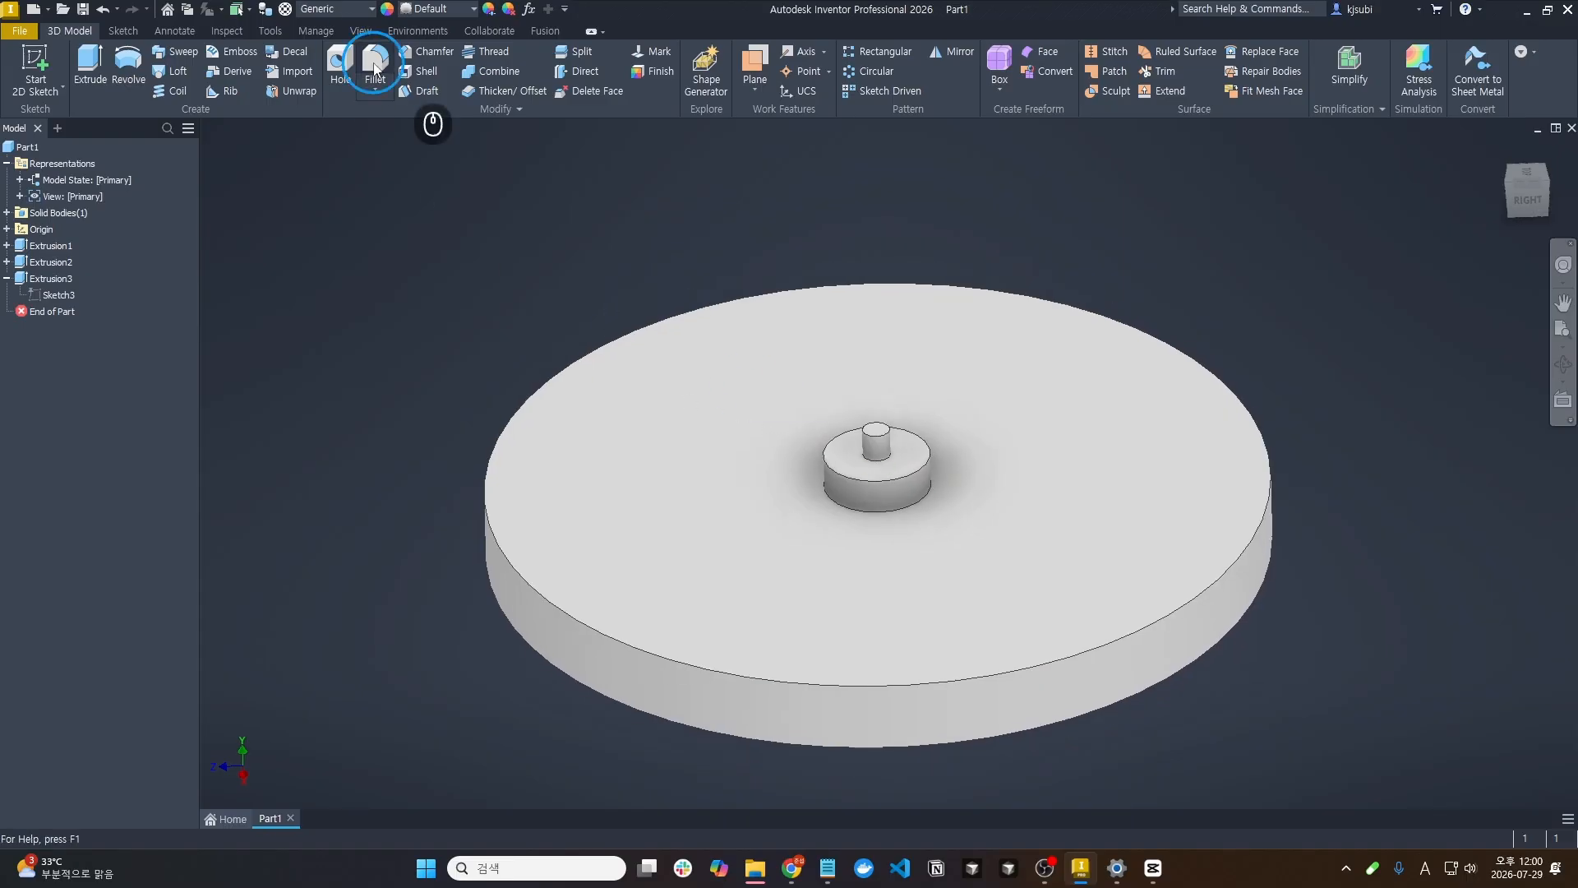
{"action": "left_click", "coordinate": [877, 514]}
{"action": "type", "text": "5"}
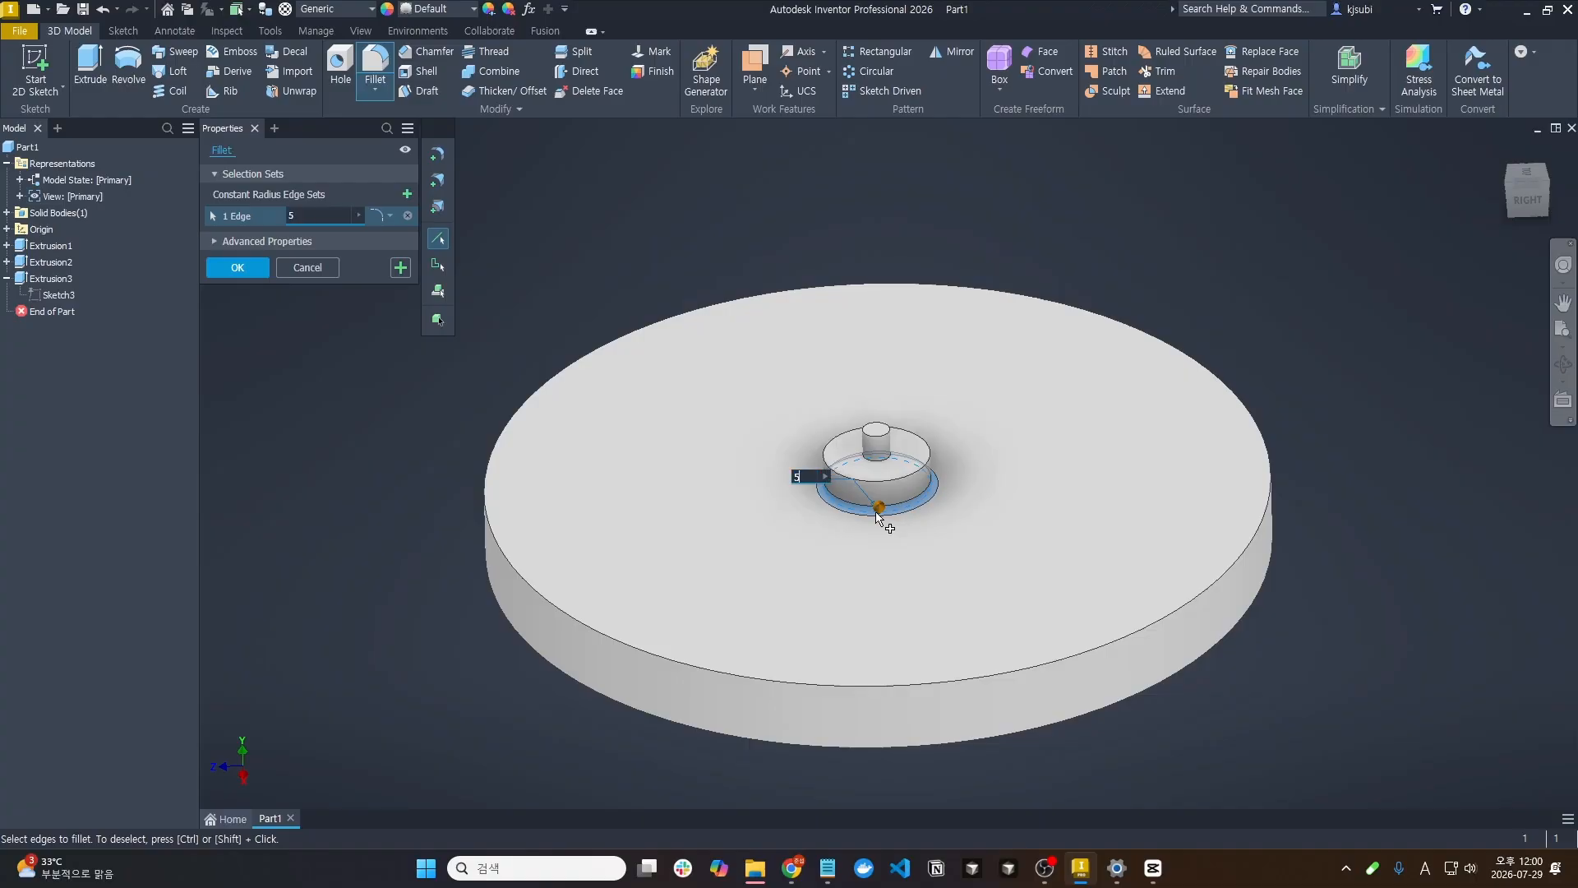
{"action": "left_click", "coordinate": [879, 480]}
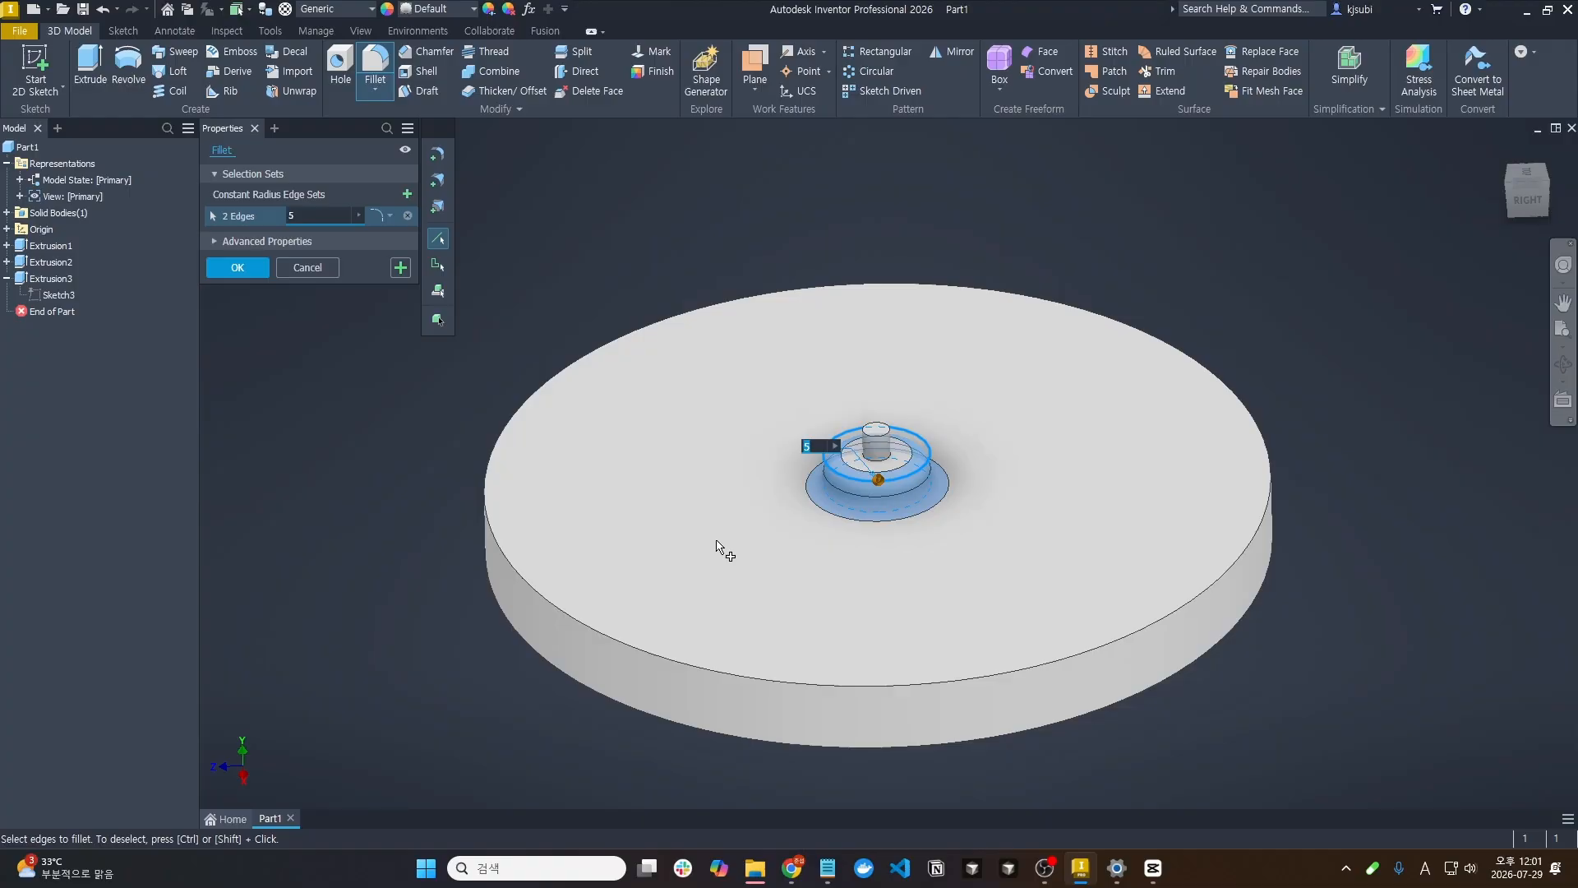
{"action": "left_click", "coordinate": [255, 270]}
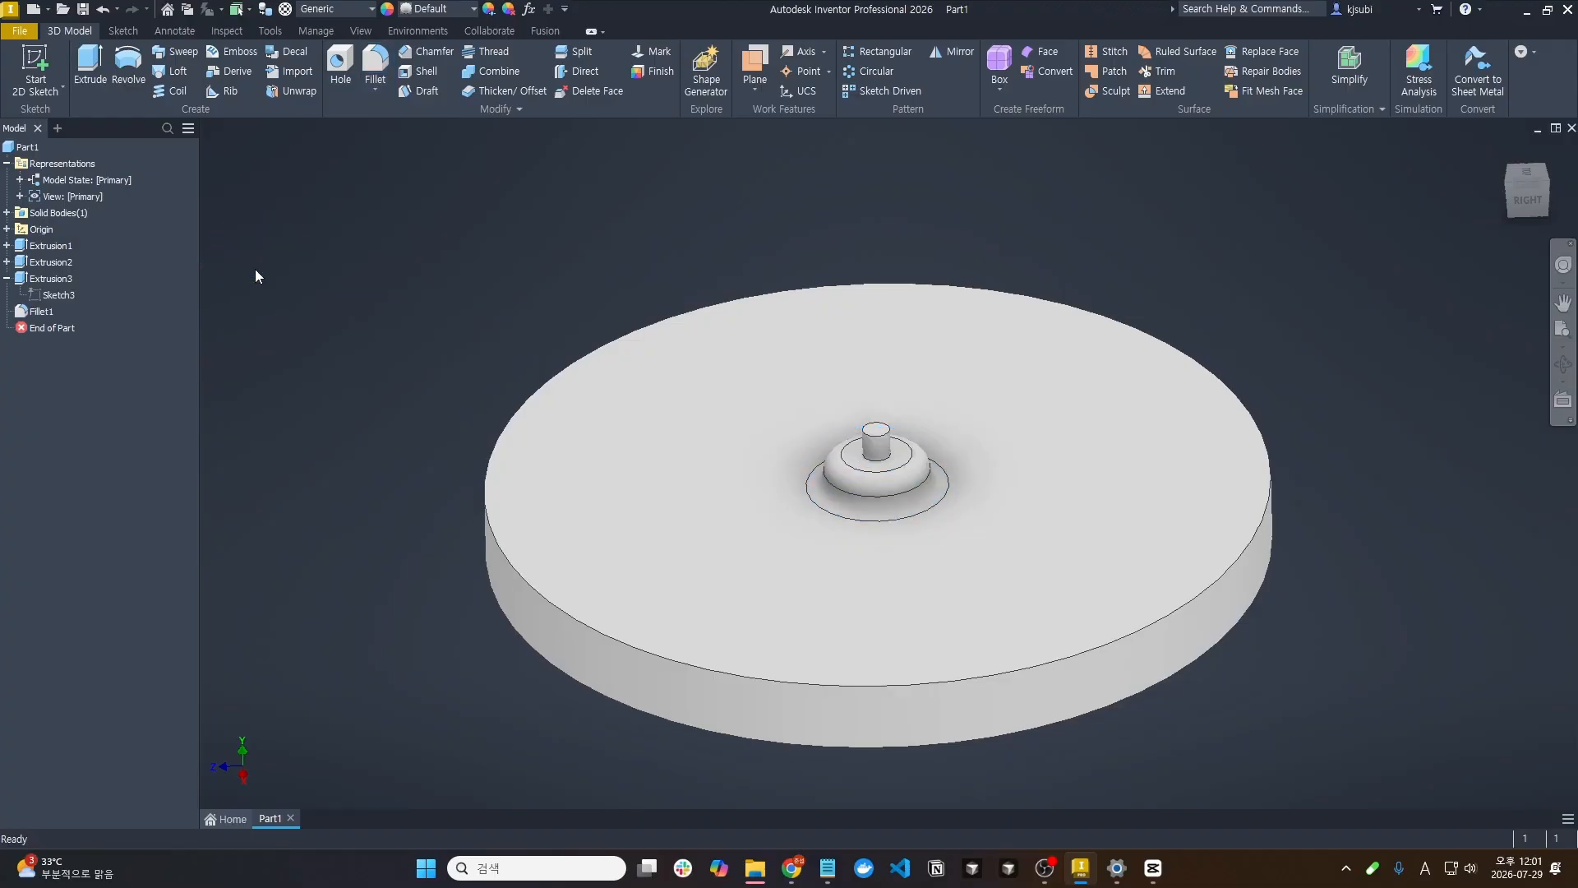
Sketch an 11 mm diameter circle on the boss's top face, centred around the pin, finishing the sketch
{"action": "left_click", "coordinate": [35, 66]}
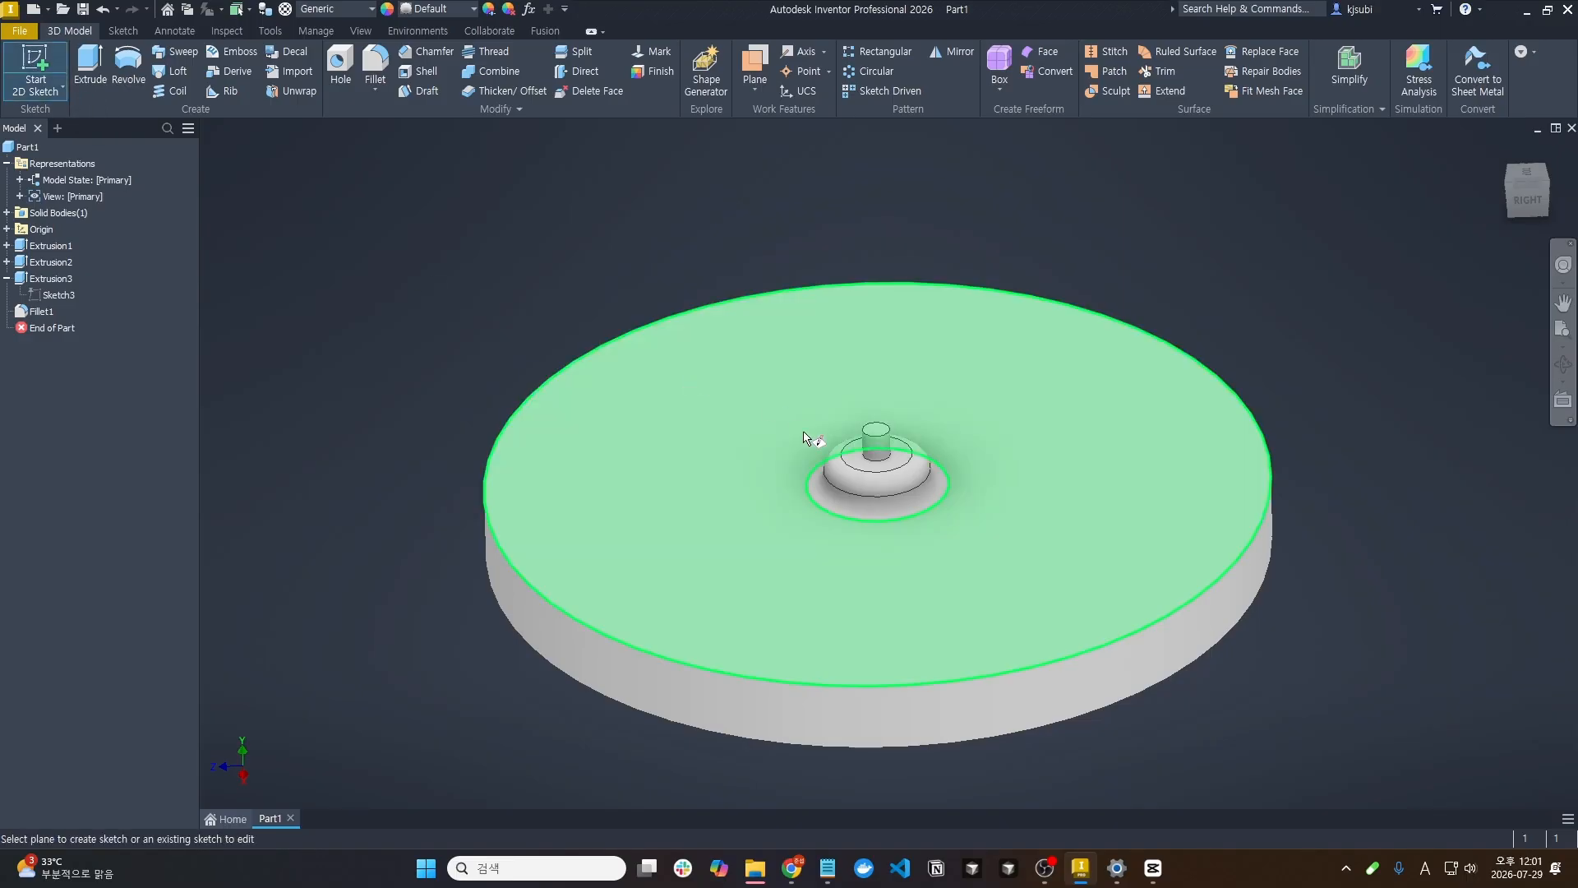
{"action": "left_click", "coordinate": [869, 475]}
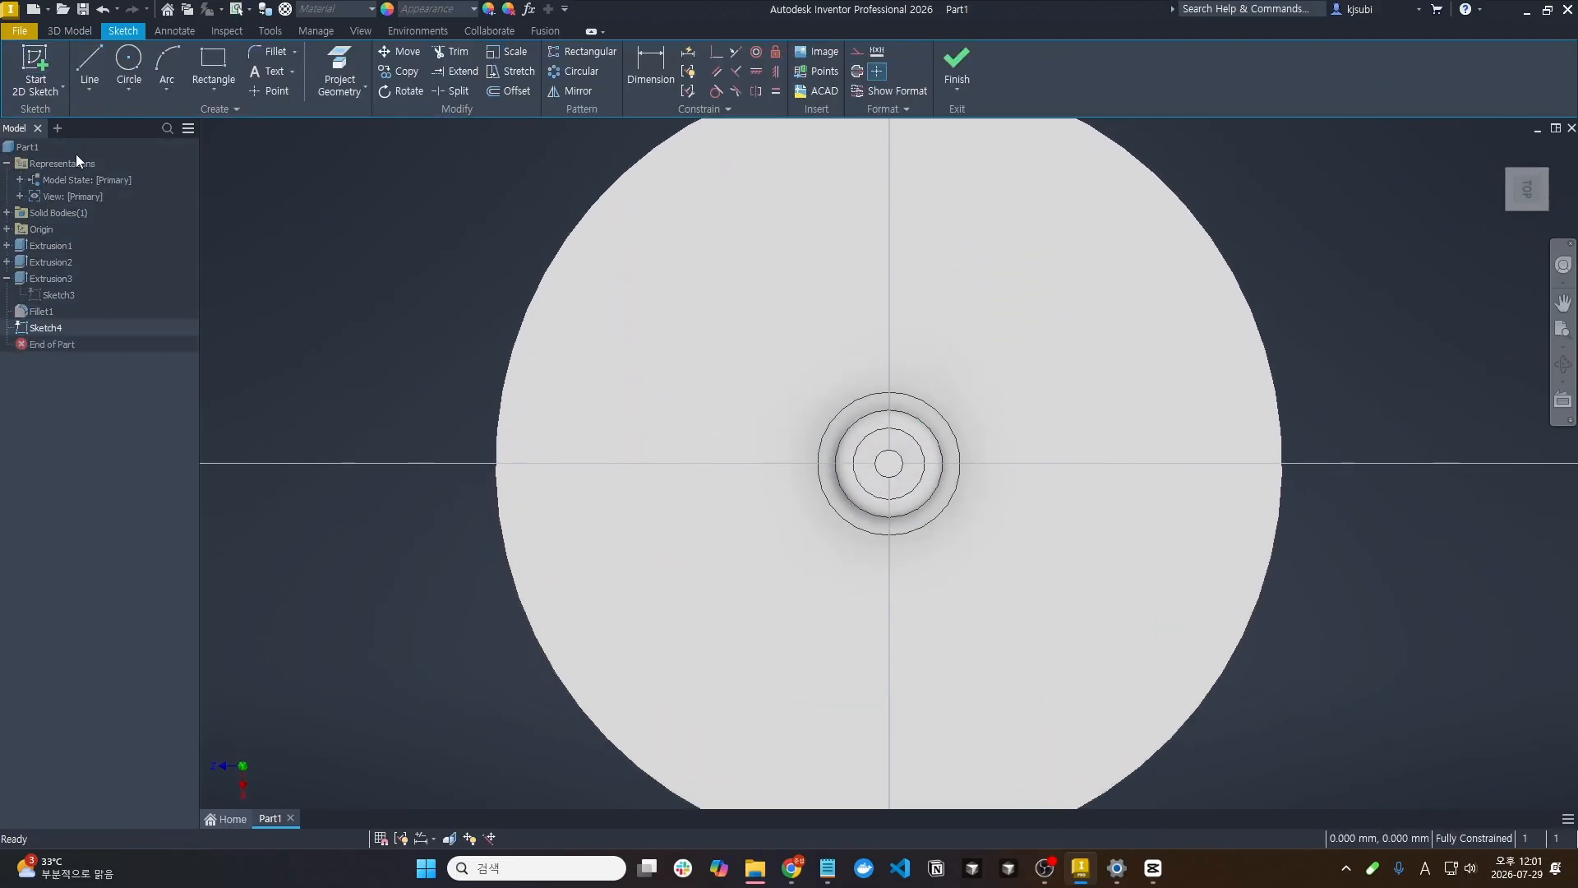
{"action": "key", "text": "c"}
{"action": "left_click", "coordinate": [888, 463]}
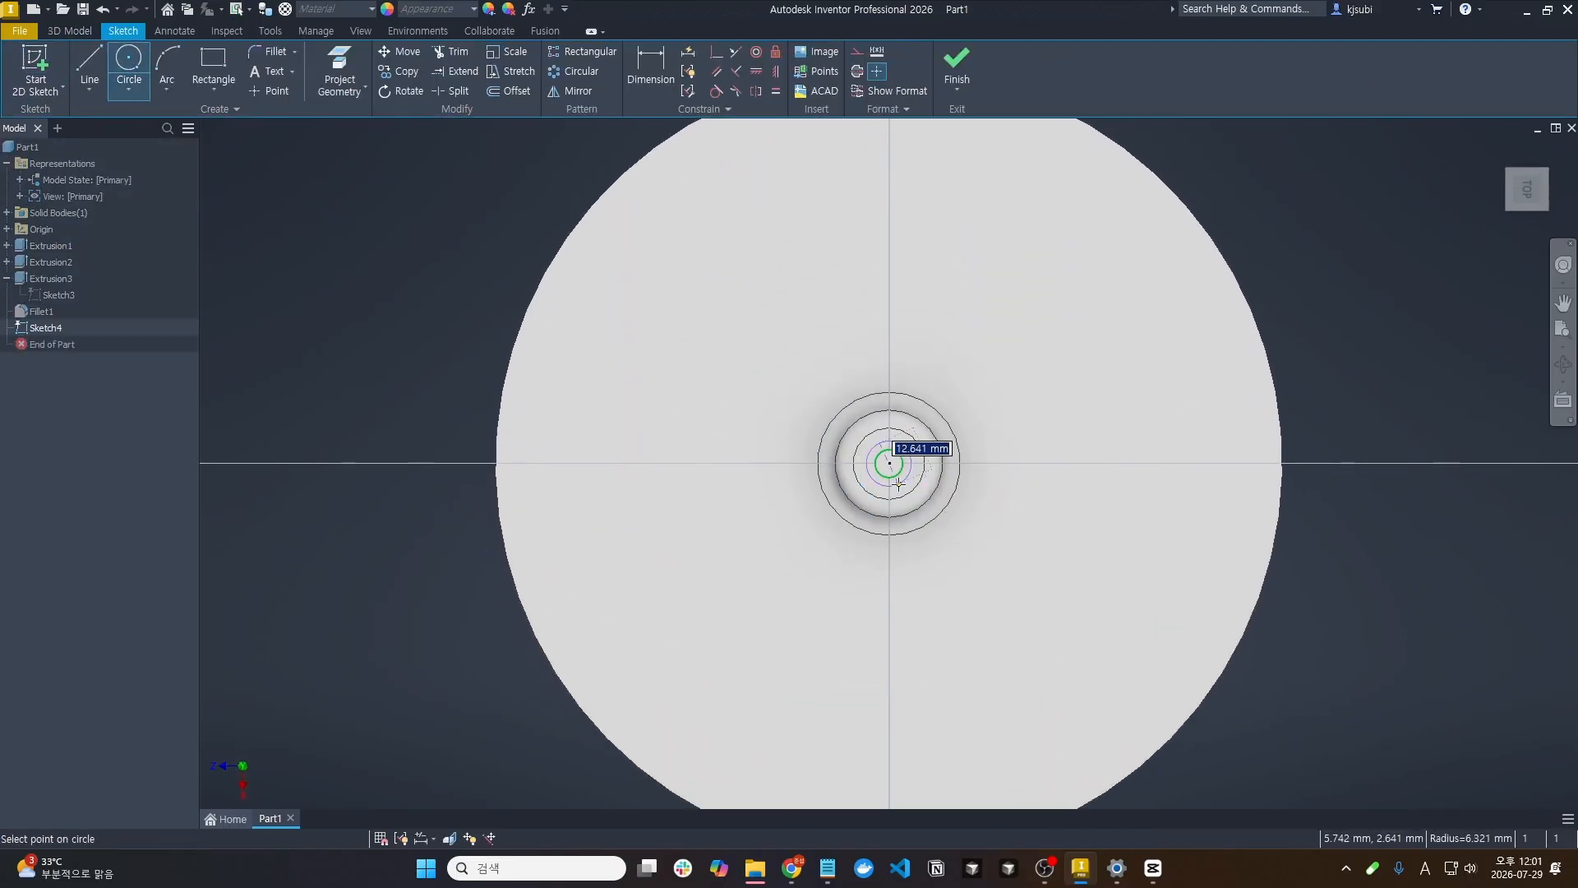
{"action": "type", "text": "11"}
{"action": "key", "text": "Return"}
{"action": "left_click", "coordinate": [956, 66]}
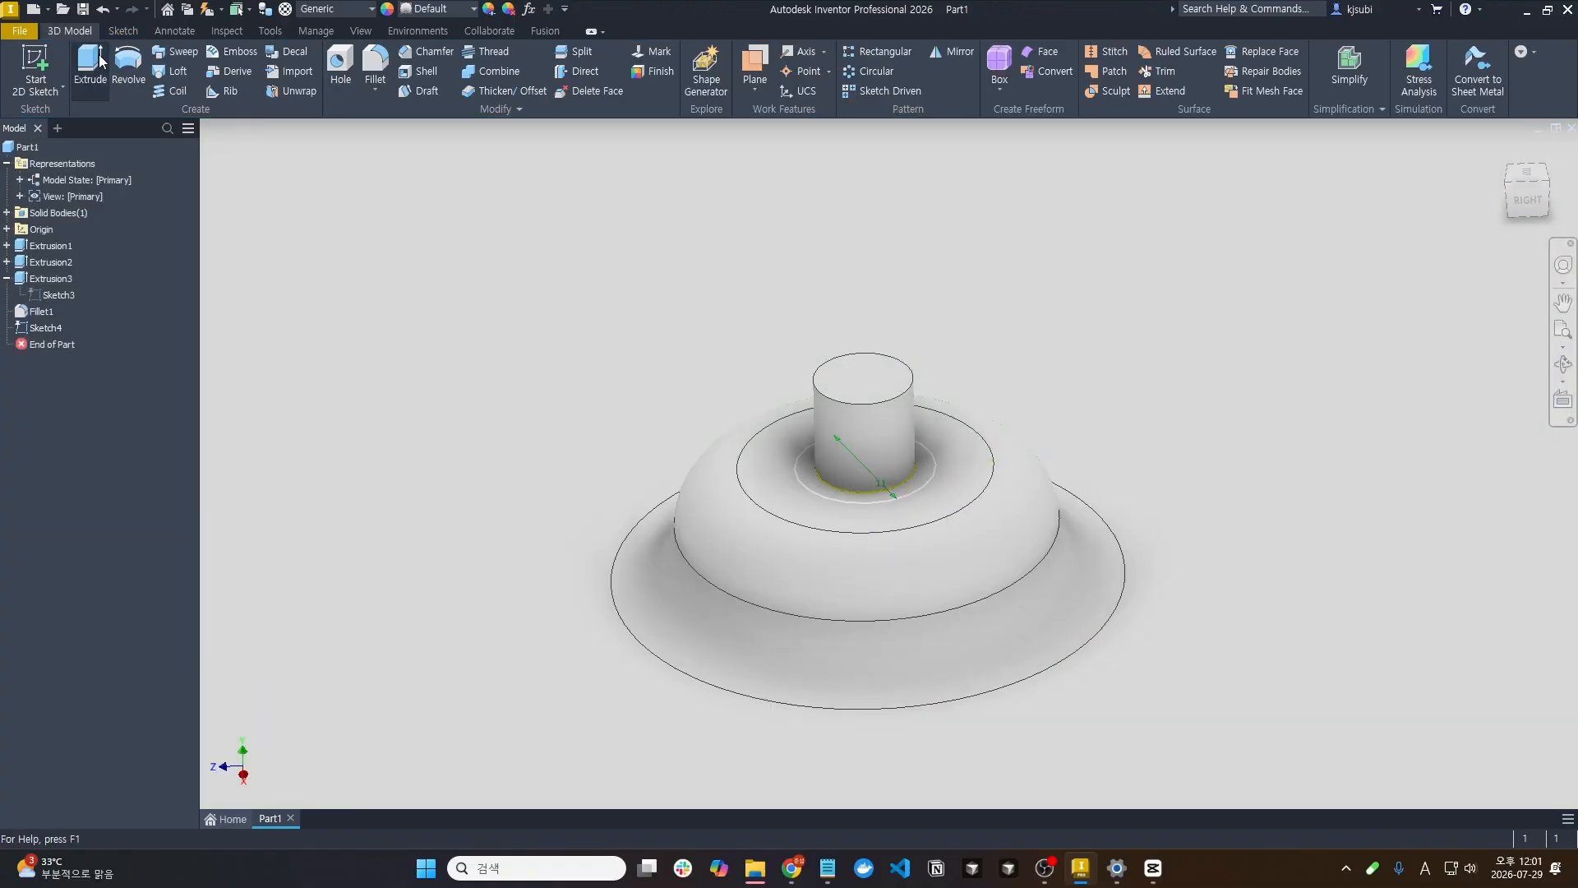
Extrude the ring between the 11 mm circle and the pin upward as a low collar
{"action": "left_click", "coordinate": [99, 58]}
{"action": "left_click", "coordinate": [873, 503]}
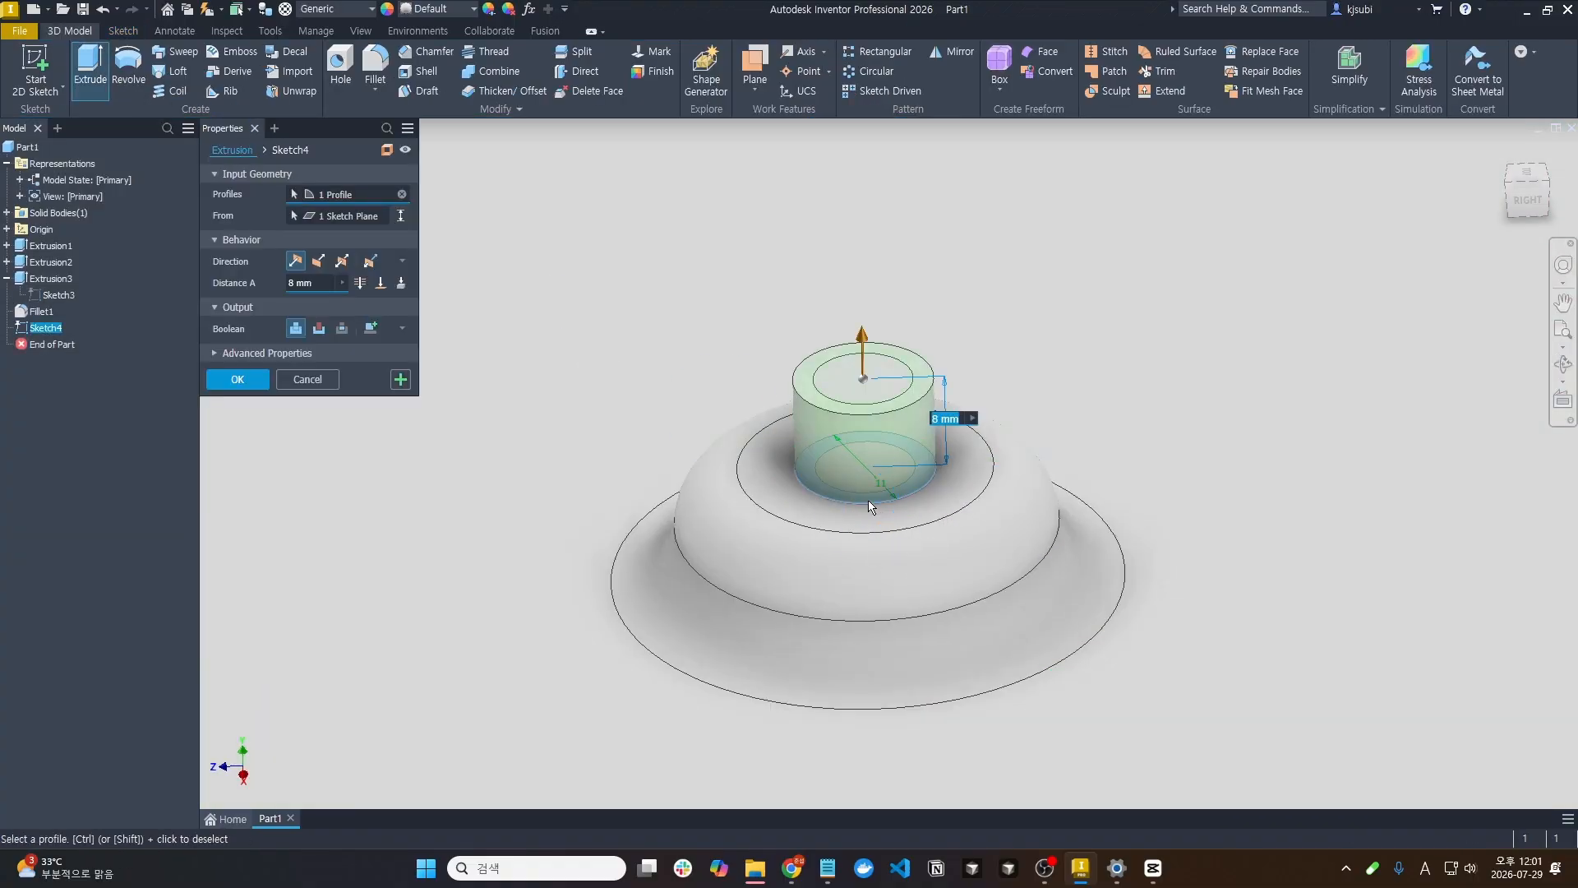
{"action": "key", "text": "Return"}
Chamfer the disc's upper outer edge with an equal distance of 15 mm
{"action": "scroll", "coordinate": [645, 519], "scroll_direction": "down", "scroll_amount": 5}
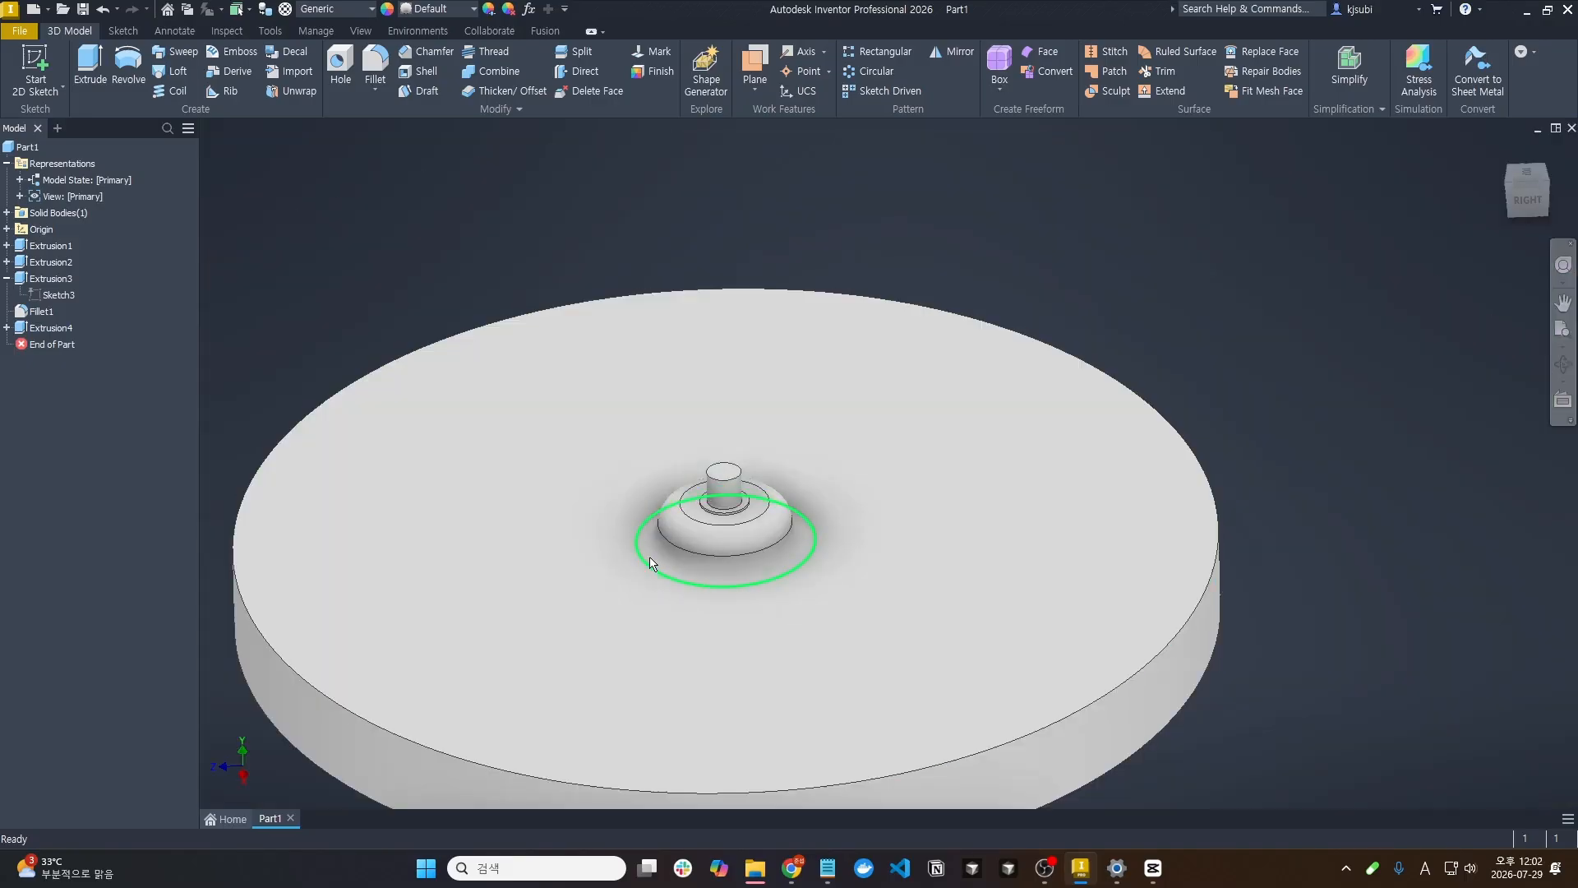
{"action": "scroll", "coordinate": [669, 658], "scroll_direction": "down", "scroll_amount": 3}
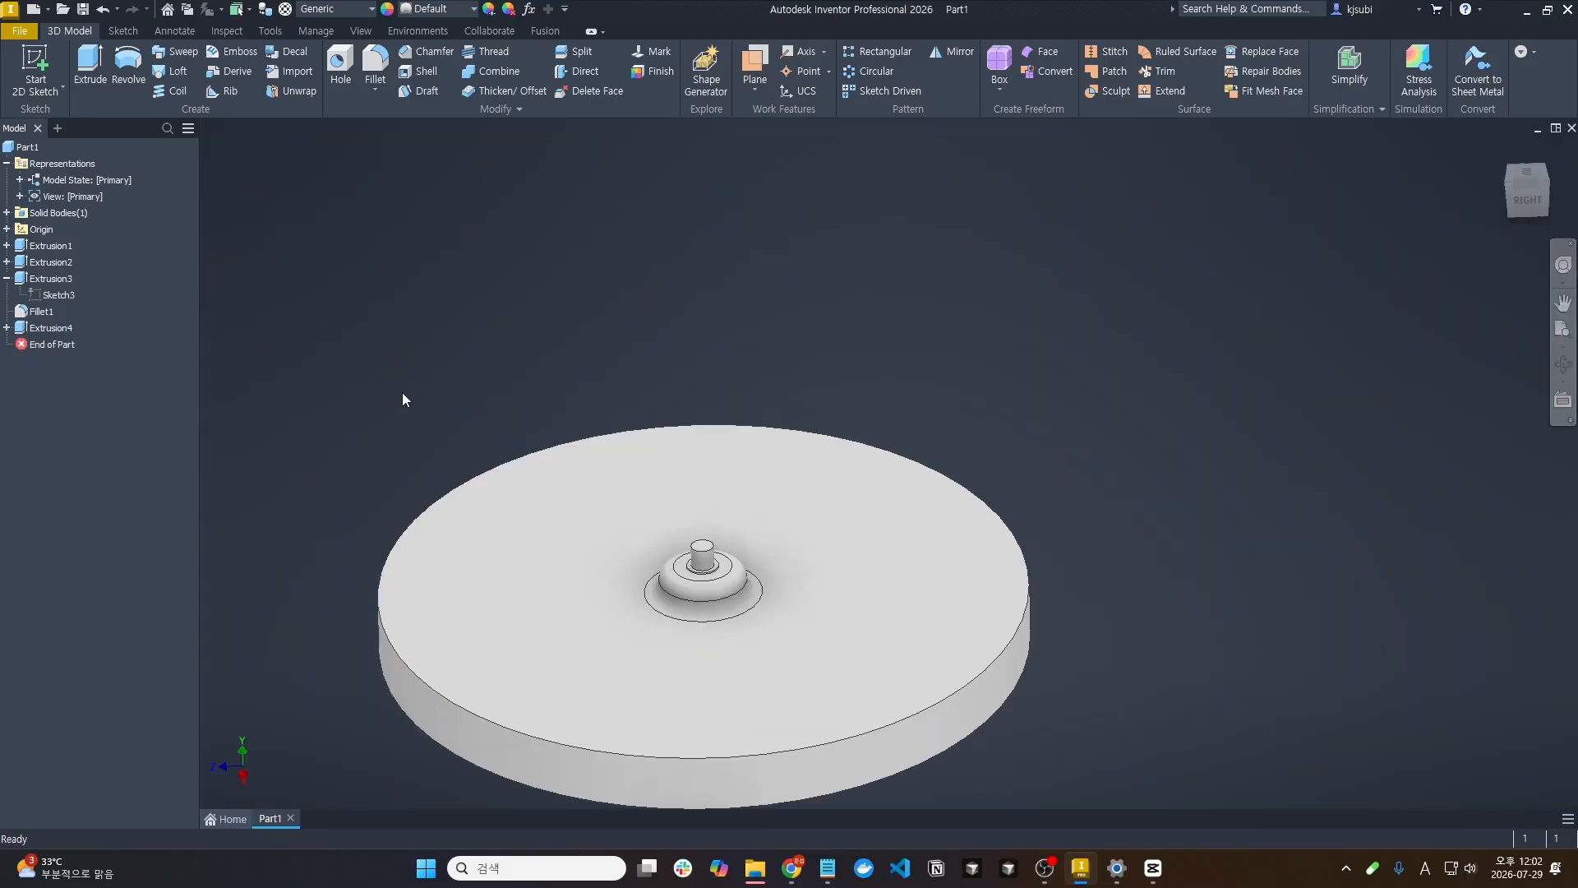
{"action": "middle_click_drag", "start_coordinate": [577, 377], "coordinate": [698, 288]}
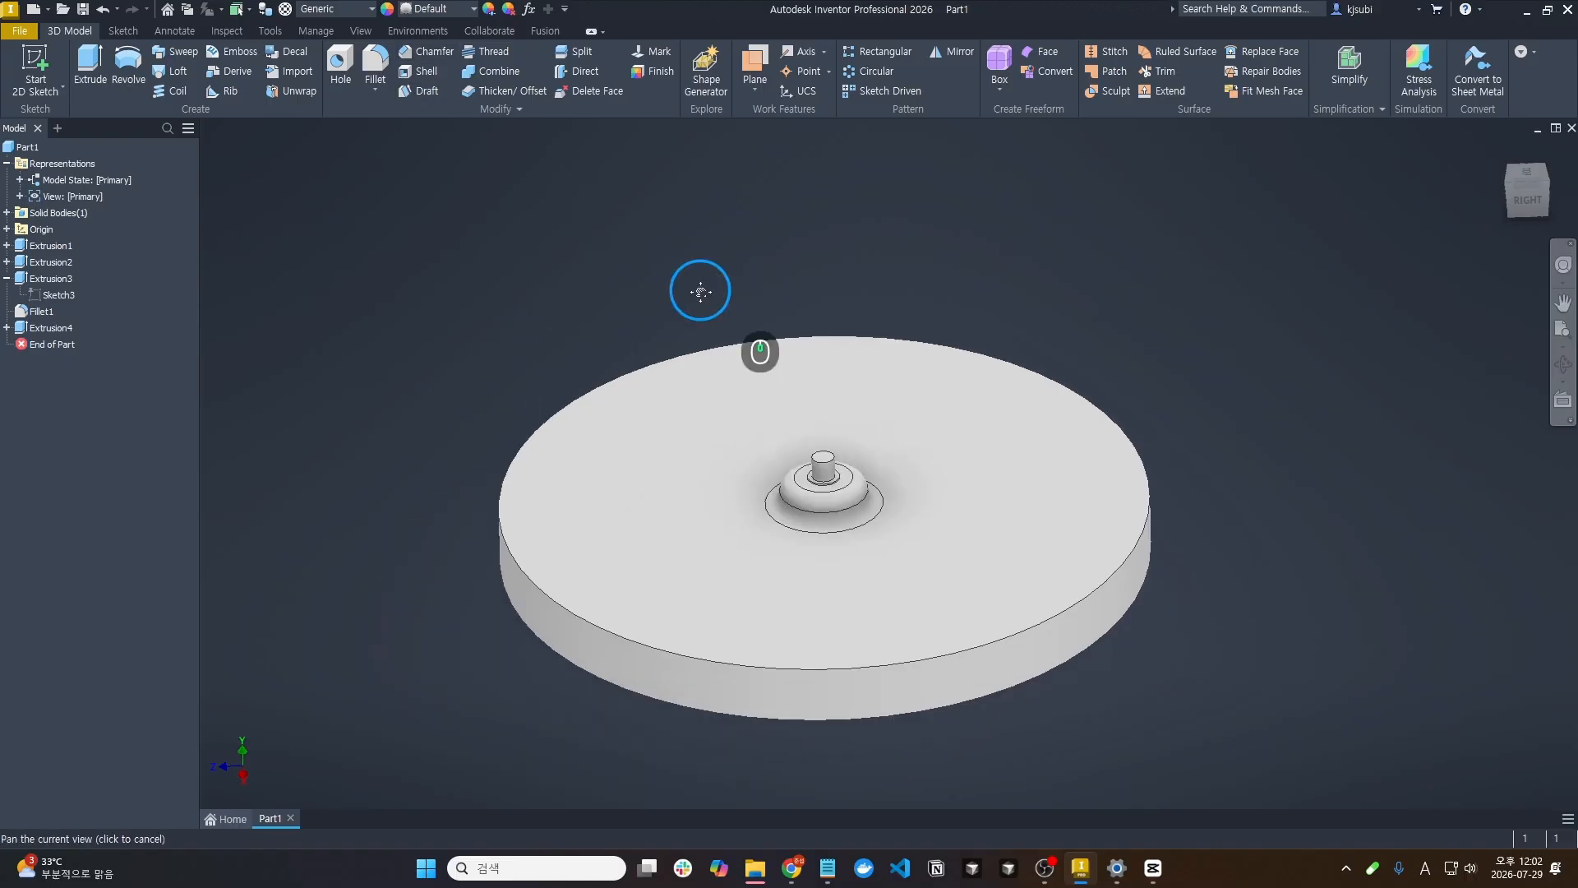
{"action": "left_click", "coordinate": [415, 51]}
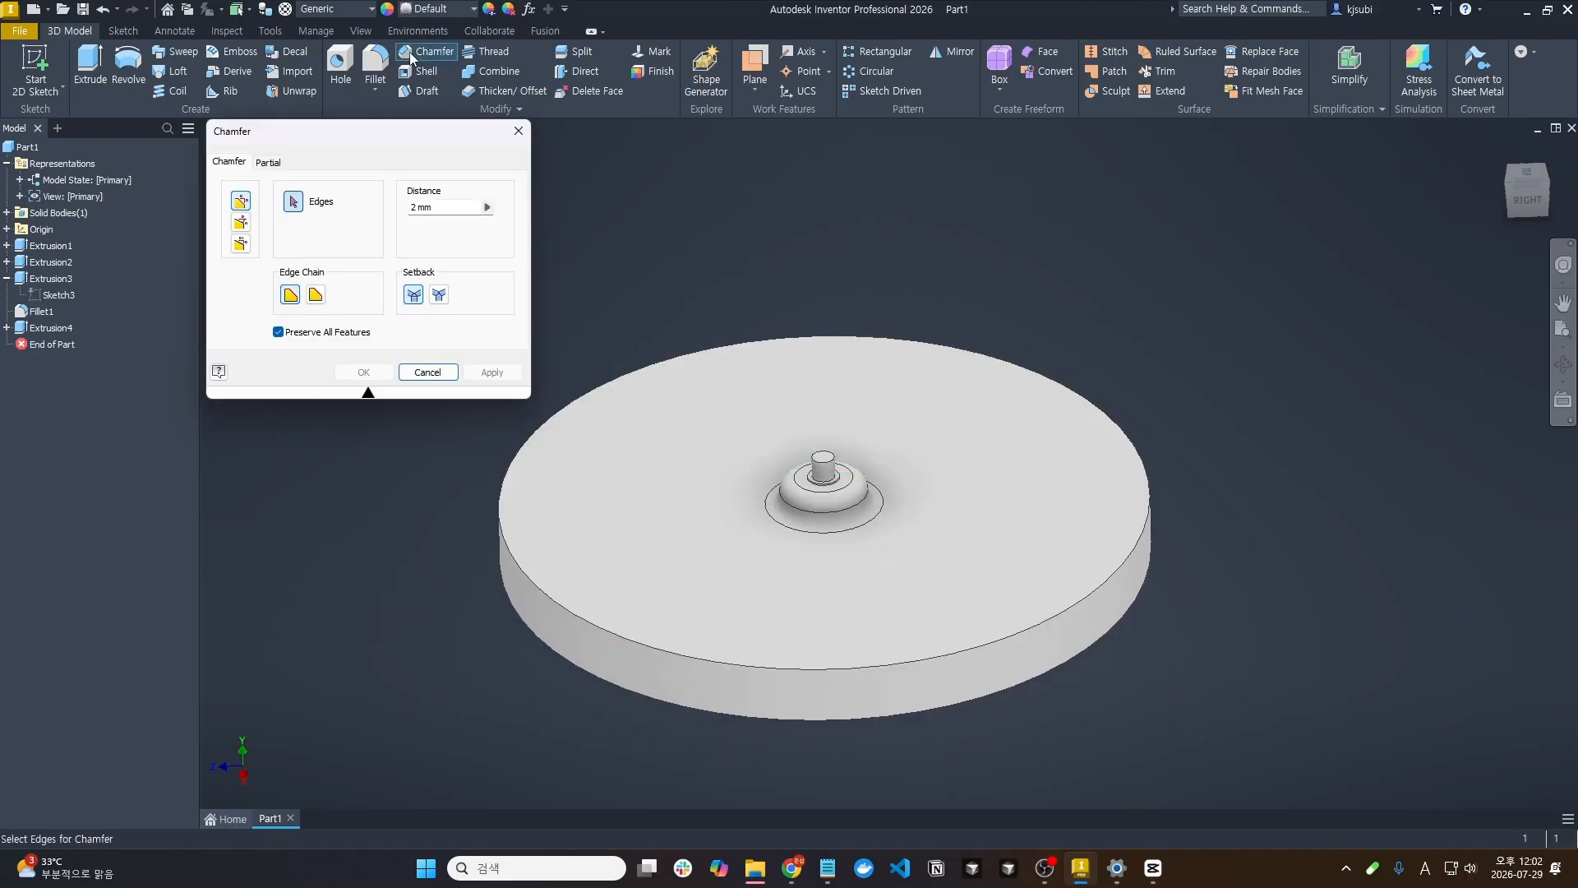
{"action": "left_click", "coordinate": [240, 221]}
{"action": "left_click", "coordinate": [241, 236]}
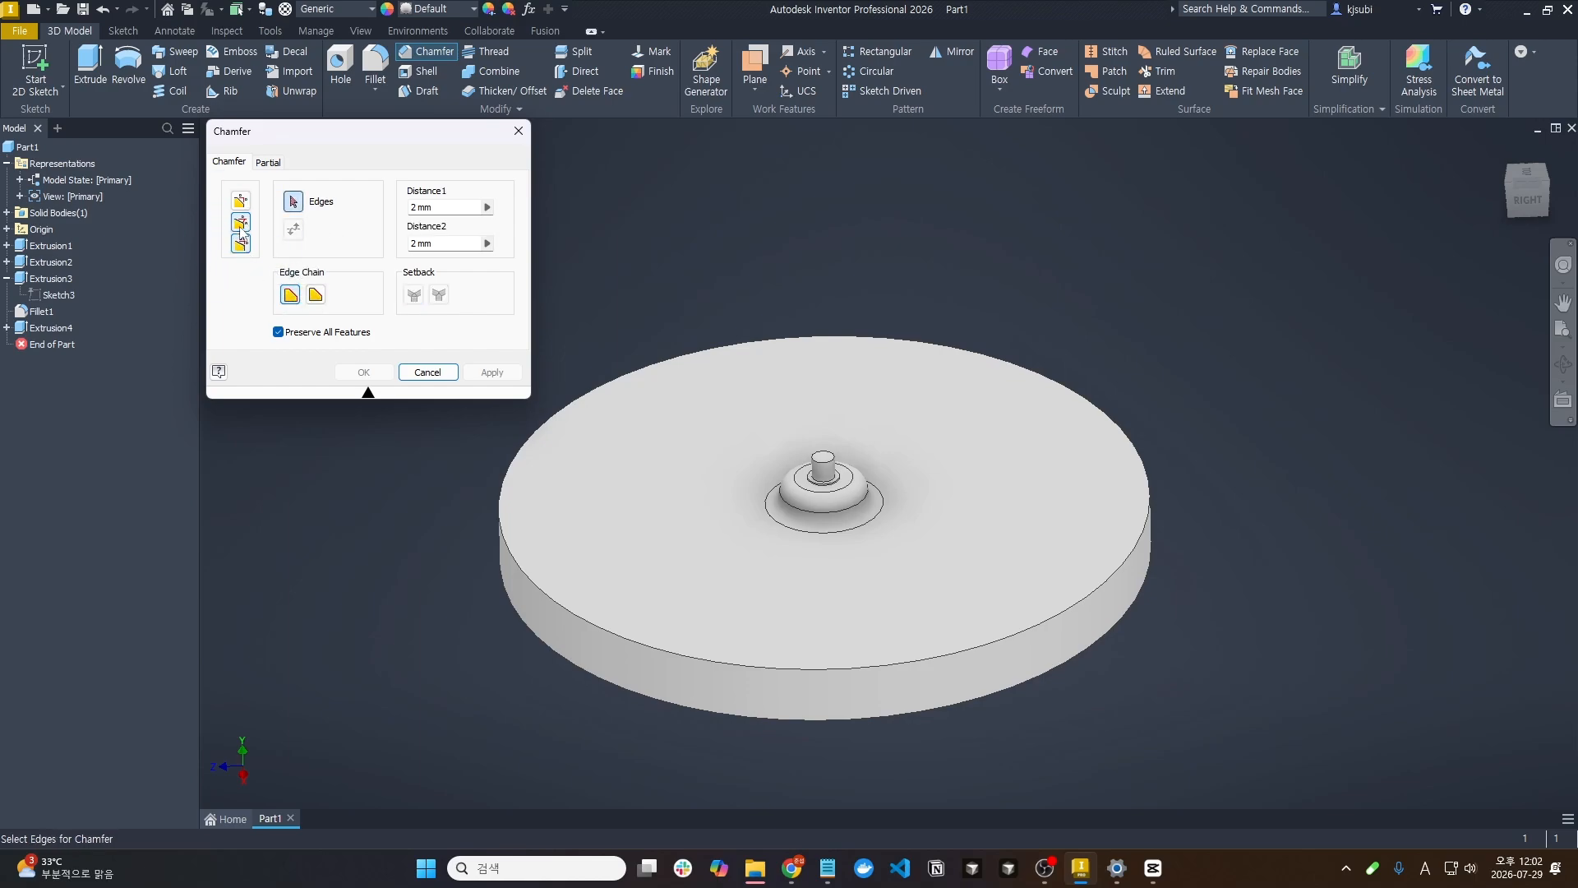
{"action": "left_click", "coordinate": [241, 201]}
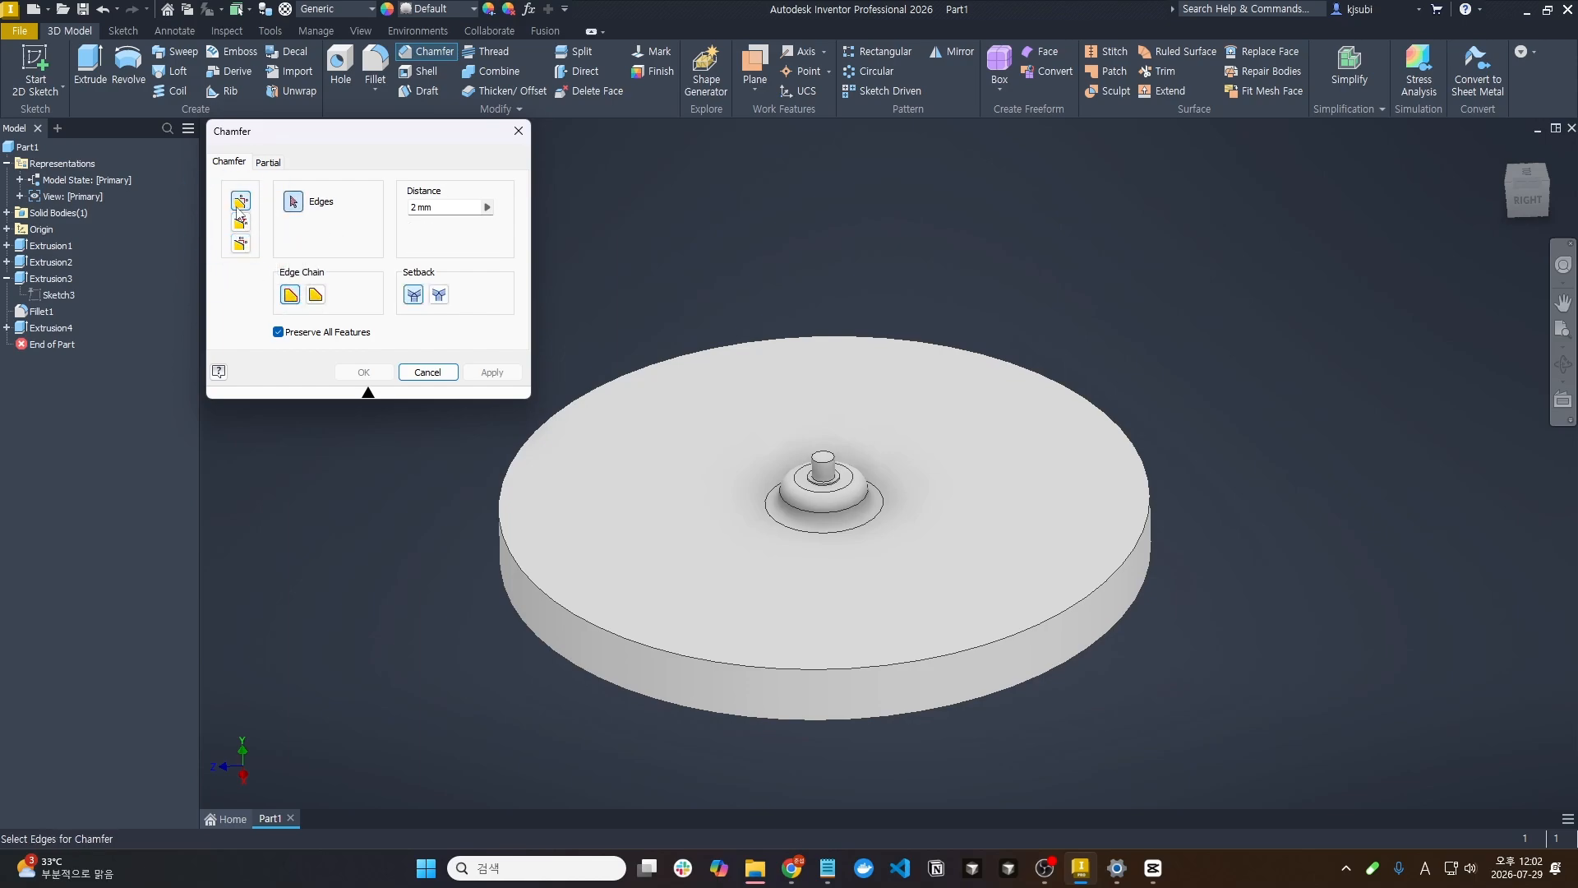
{"action": "left_click", "coordinate": [502, 537]}
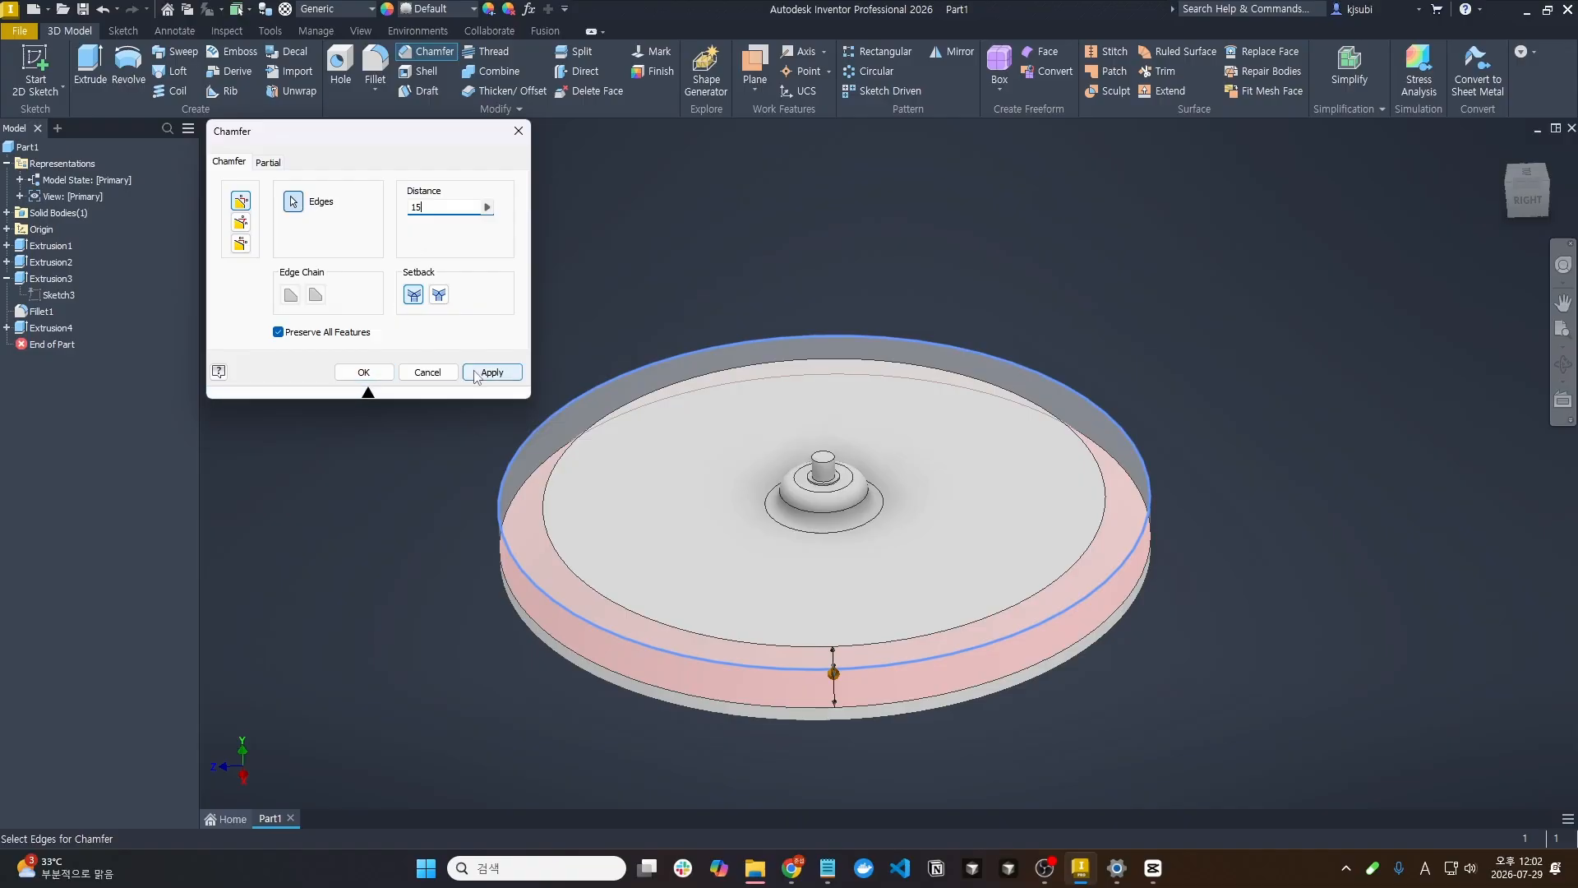
{"action": "left_click", "coordinate": [377, 374]}
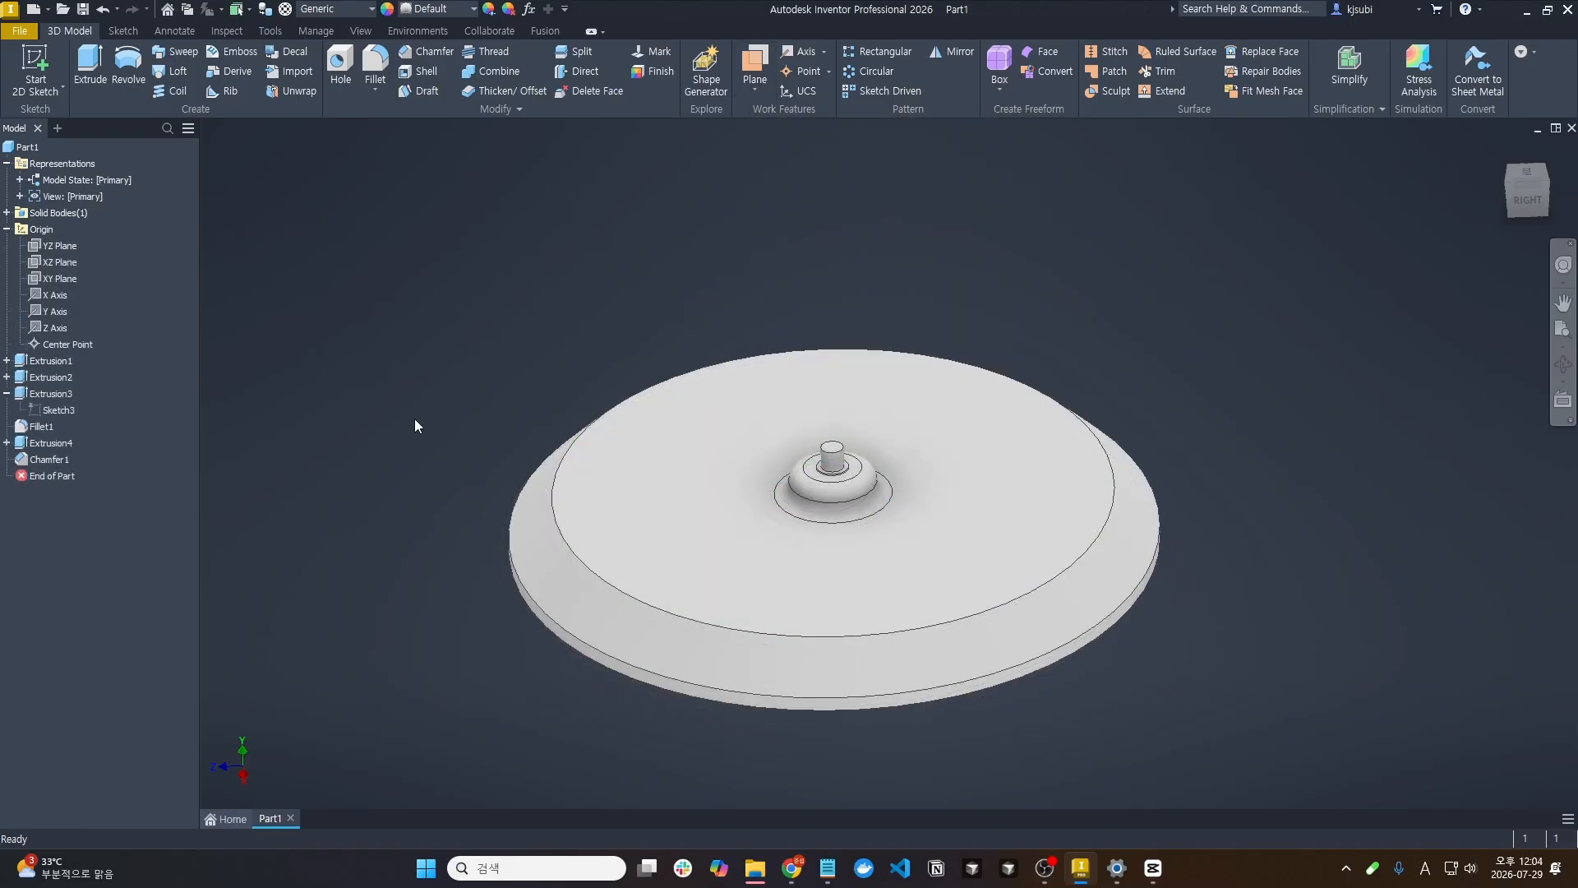
{"action": "left_click", "coordinate": [755, 82]}
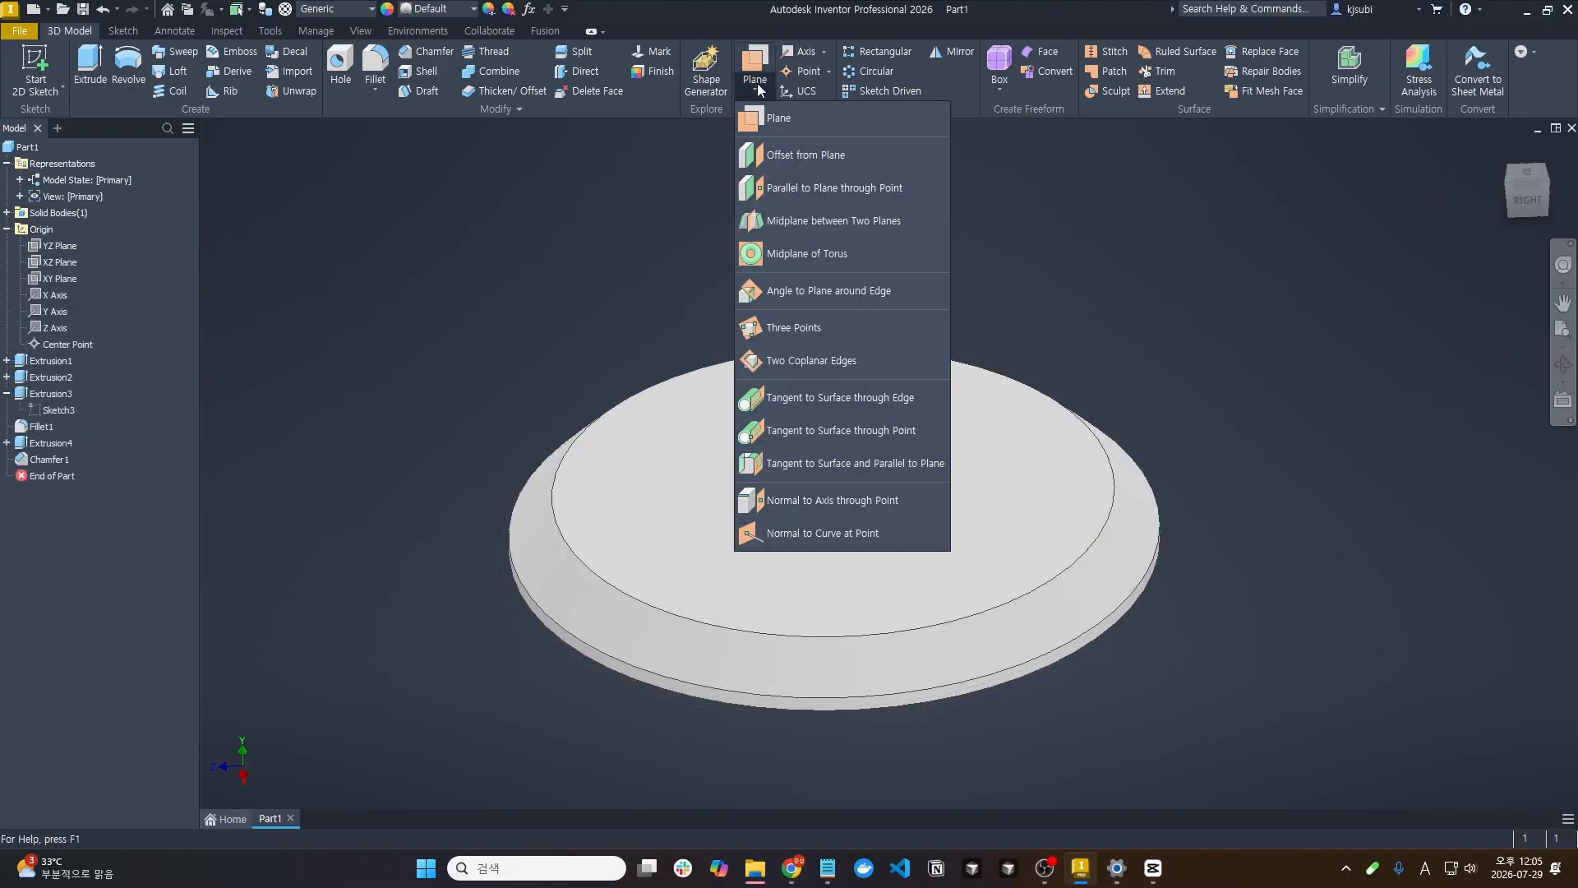
{"action": "left_click", "coordinate": [758, 463]}
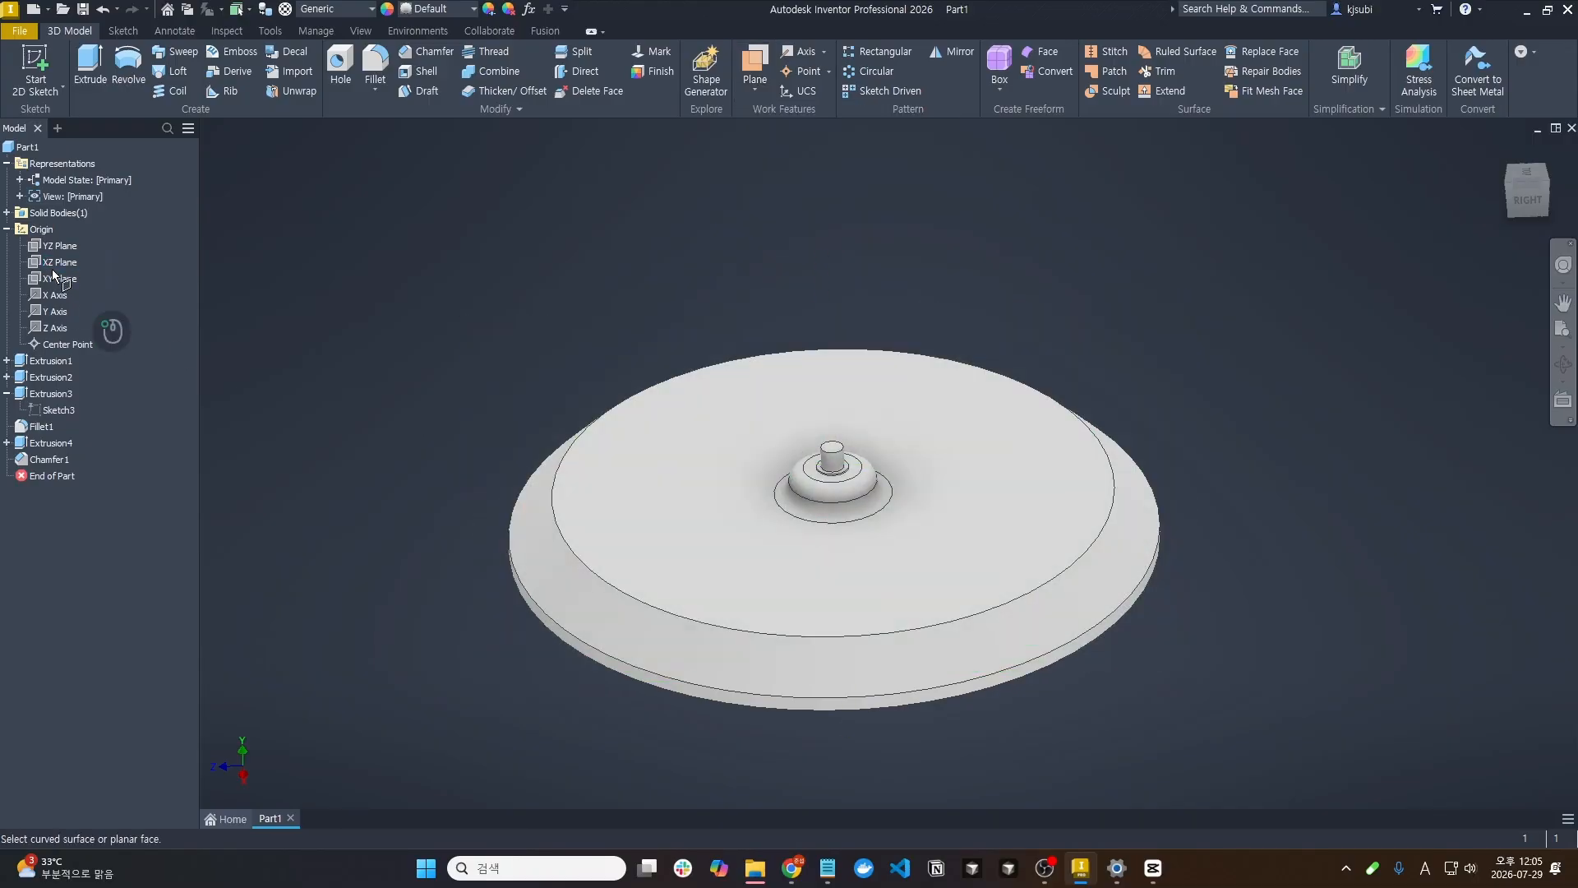
{"action": "left_click", "coordinate": [52, 268]}
{"action": "key", "text": "Escape"}
{"action": "left_click", "coordinate": [744, 85]}
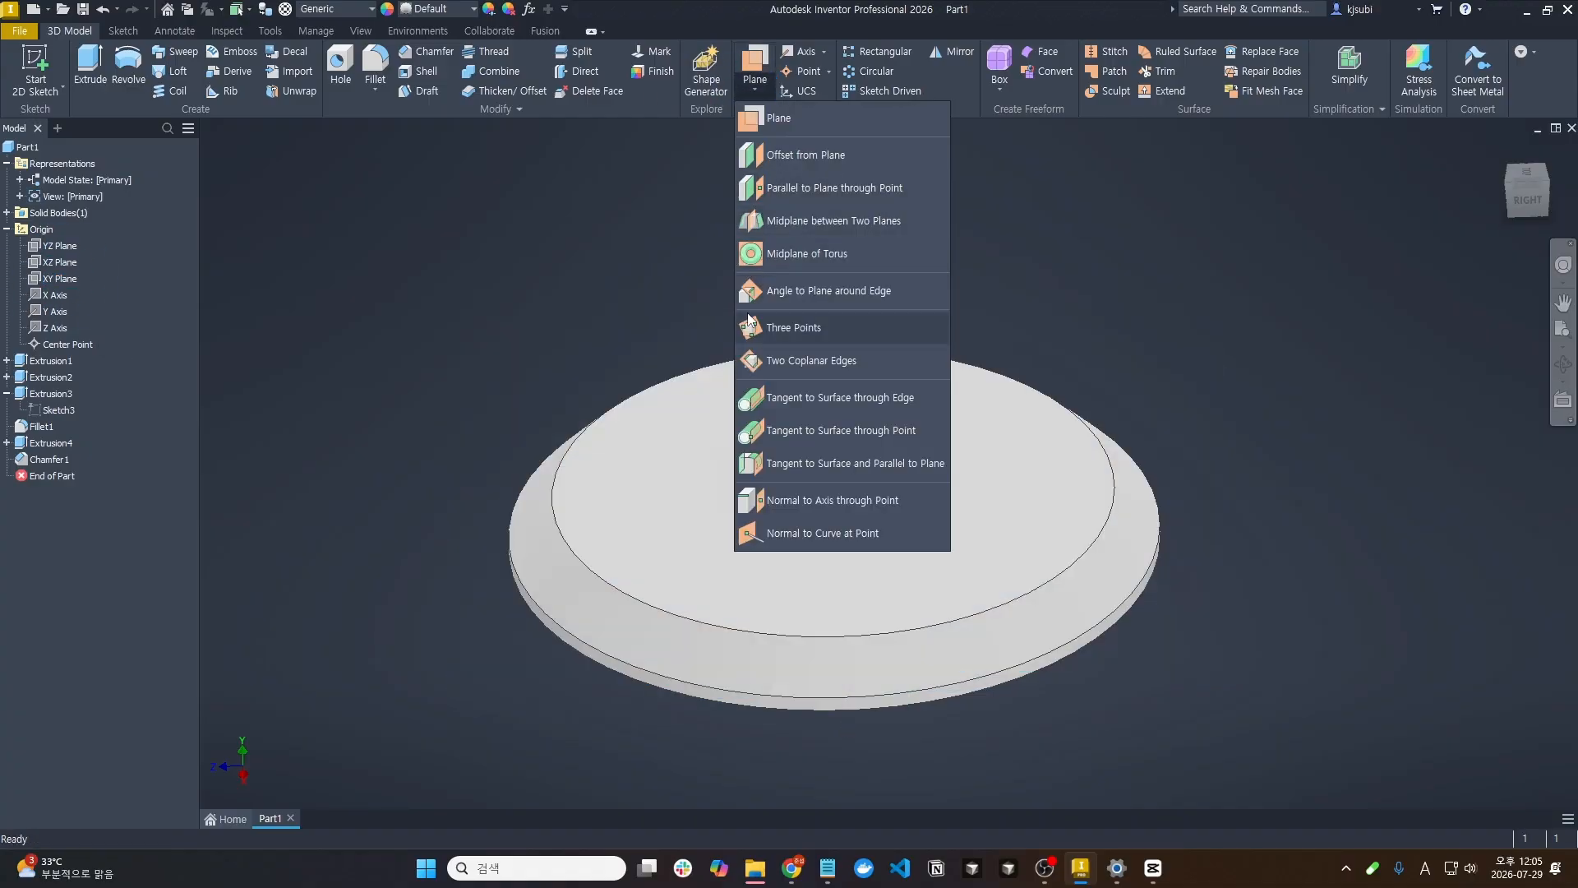
{"action": "left_click", "coordinate": [758, 462]}
{"action": "left_click", "coordinate": [59, 282]}
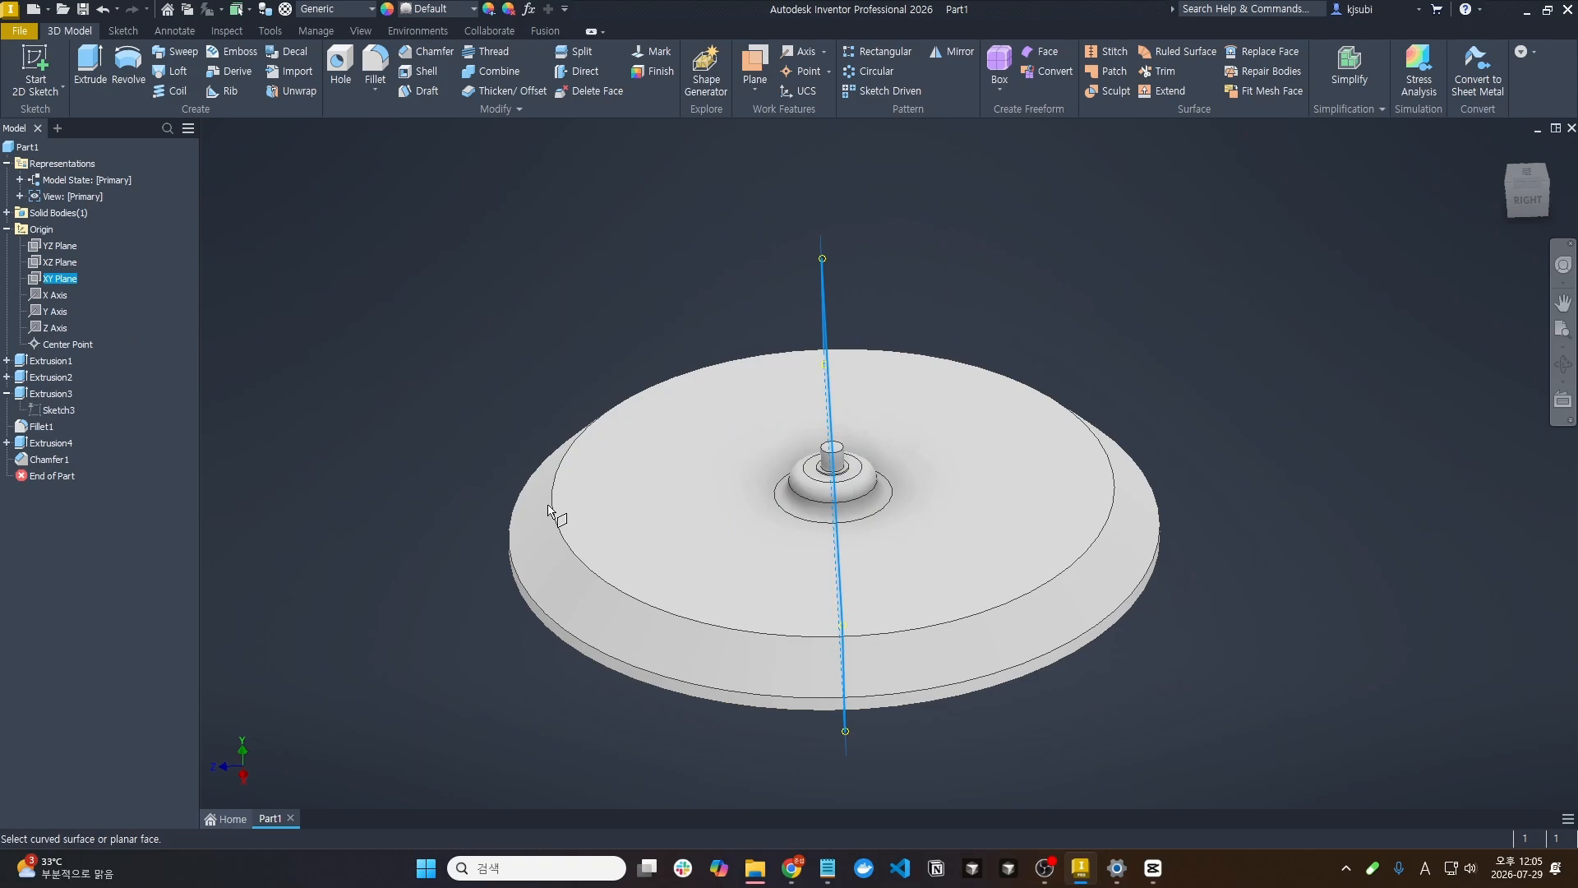
Create a work plane offset 90 mm from the XY plane towards the disc's rim
{"action": "left_click", "coordinate": [754, 86]}
{"action": "left_click", "coordinate": [763, 169]}
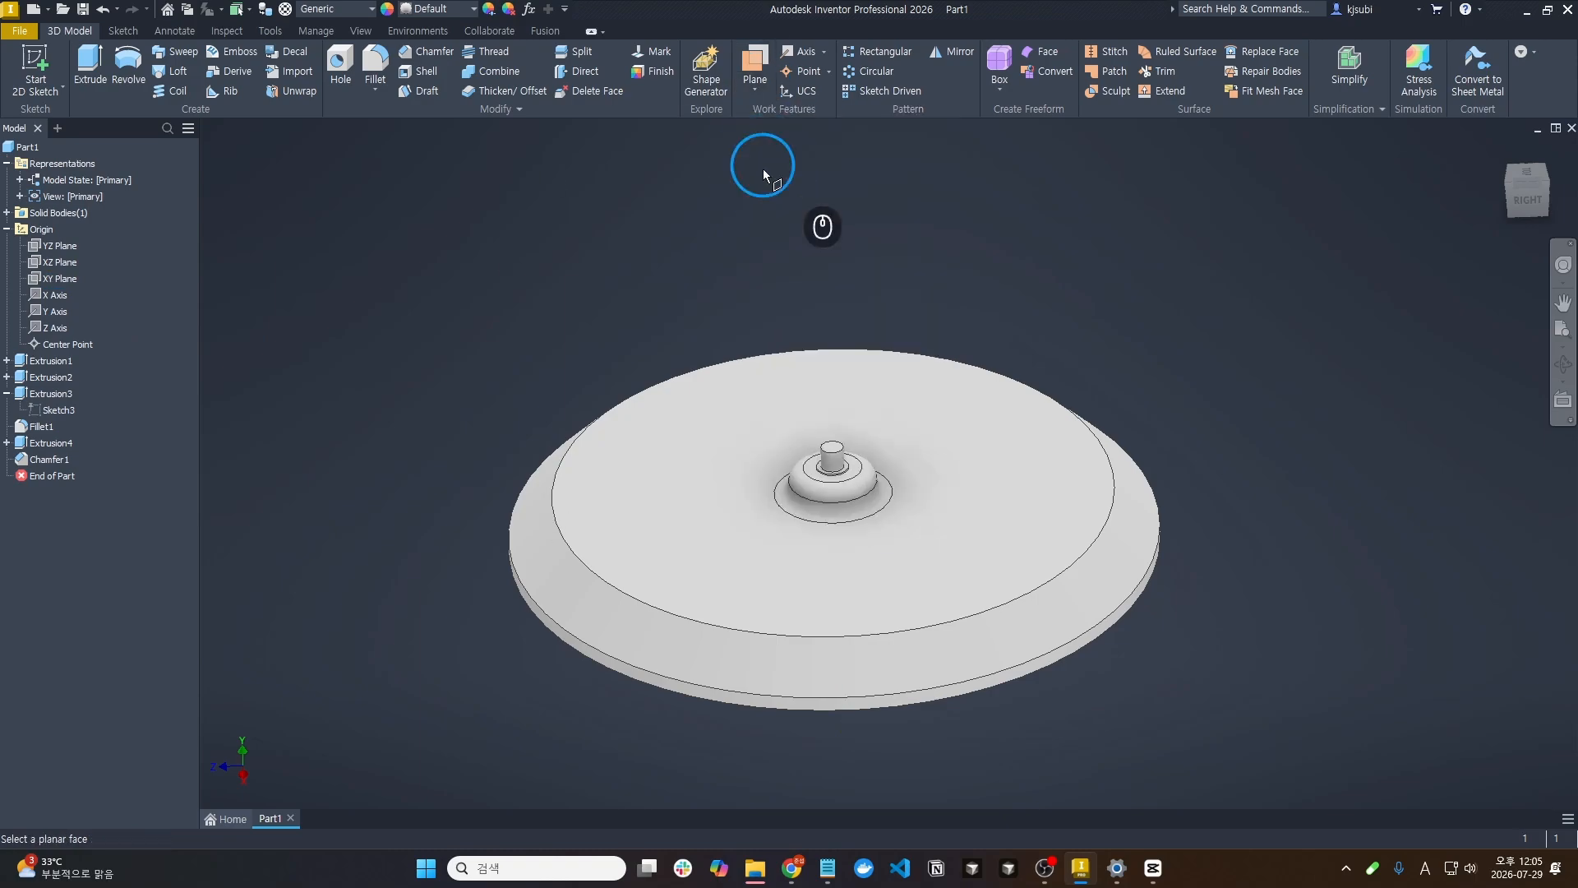
{"action": "left_click", "coordinate": [60, 279]}
{"action": "left_click_drag", "start_coordinate": [822, 514], "coordinate": [548, 511]}
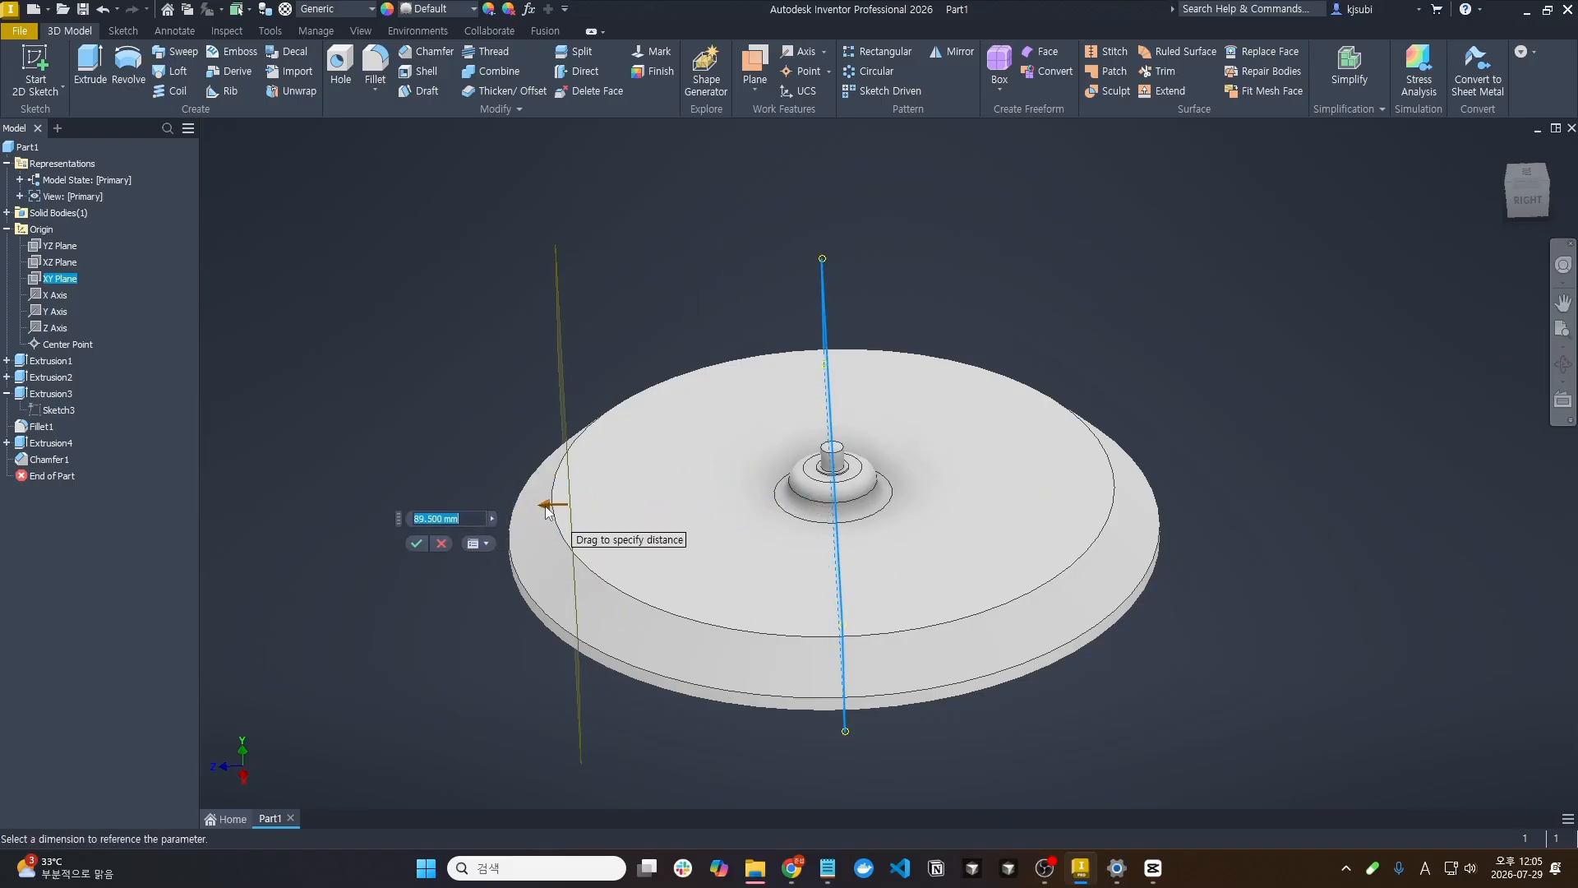
{"action": "type", "text": "90"}
{"action": "key", "text": "Return"}
Start a sketch on the offset work plane and draw two concentric circles on the vertical axis over the pin, the outer one 24 mm in diameter
{"action": "middle_click_drag", "start_coordinate": [719, 566], "coordinate": [777, 530], "text": "shift"}
{"action": "key", "text": "s"}
{"action": "left_click", "coordinate": [550, 396]}
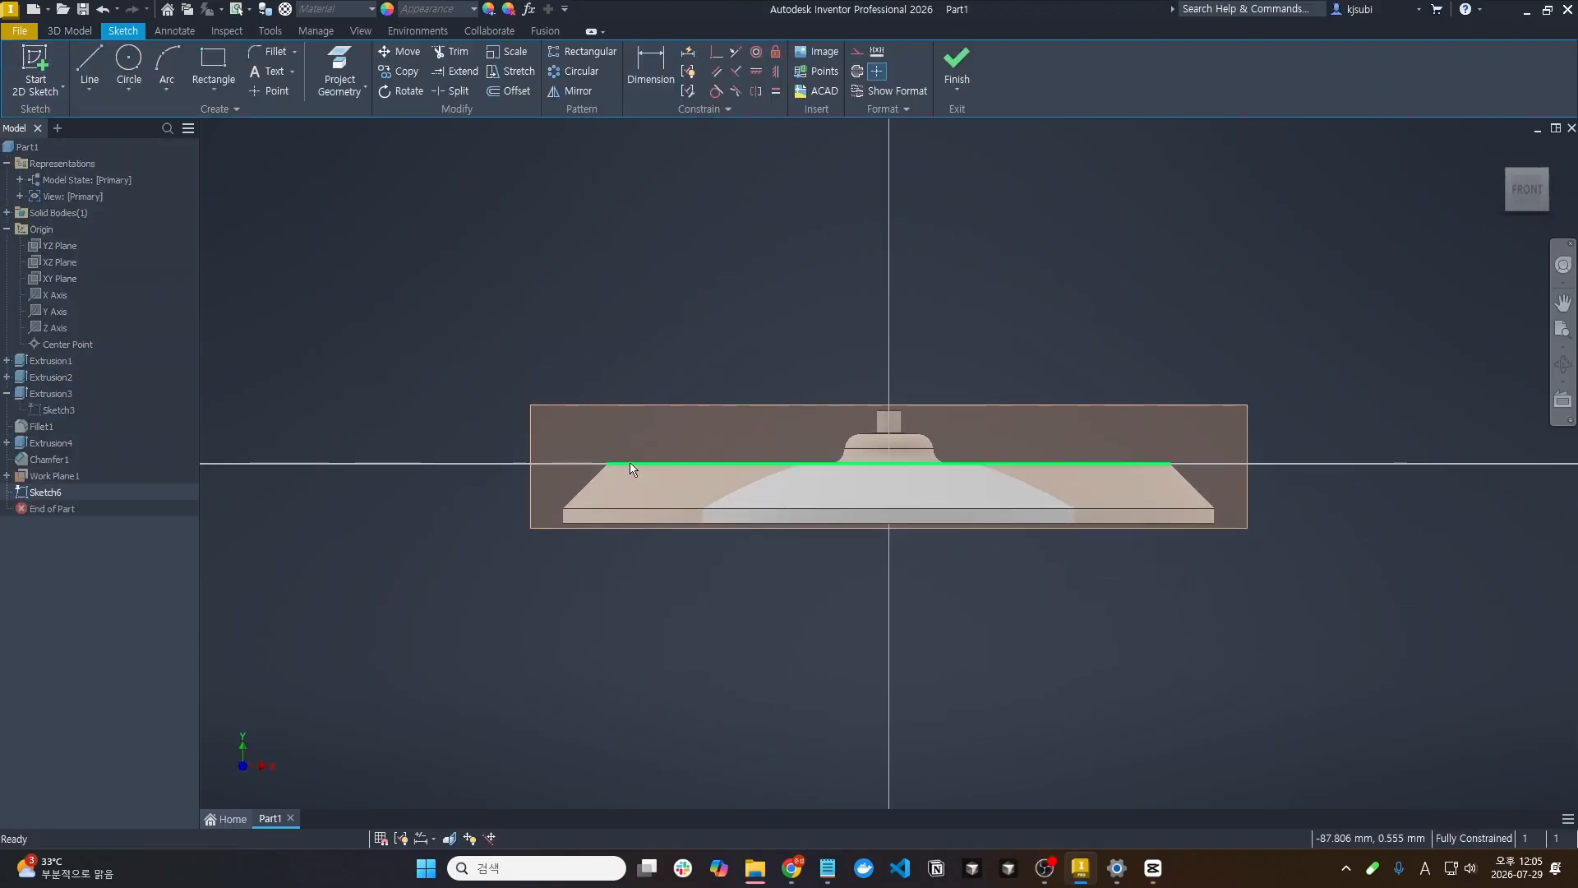
{"action": "left_click", "coordinate": [127, 59]}
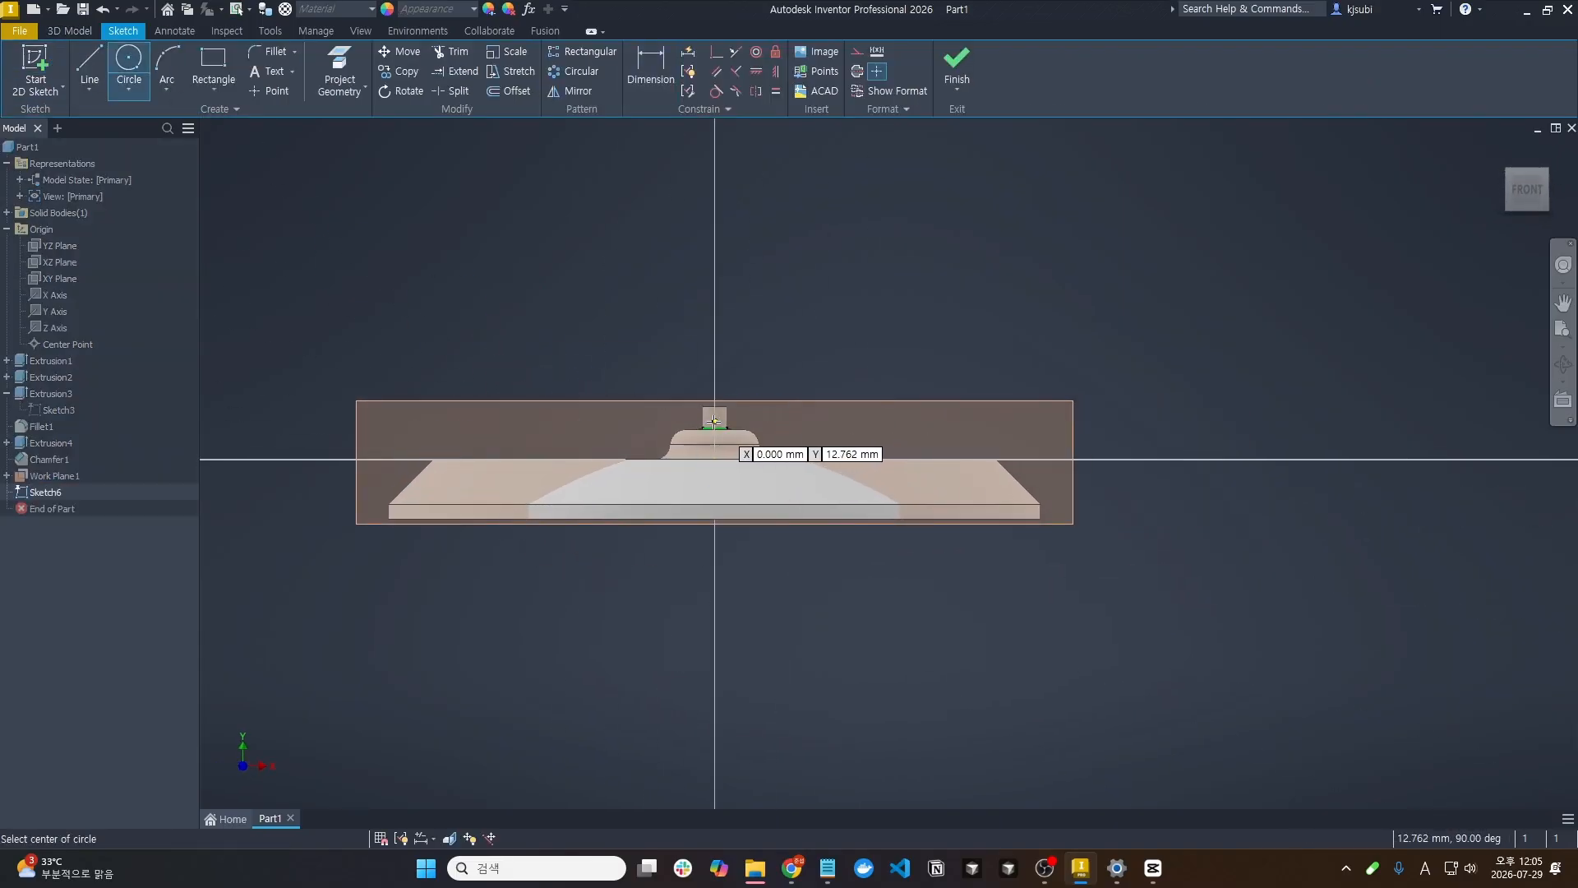
{"action": "left_click", "coordinate": [714, 428]}
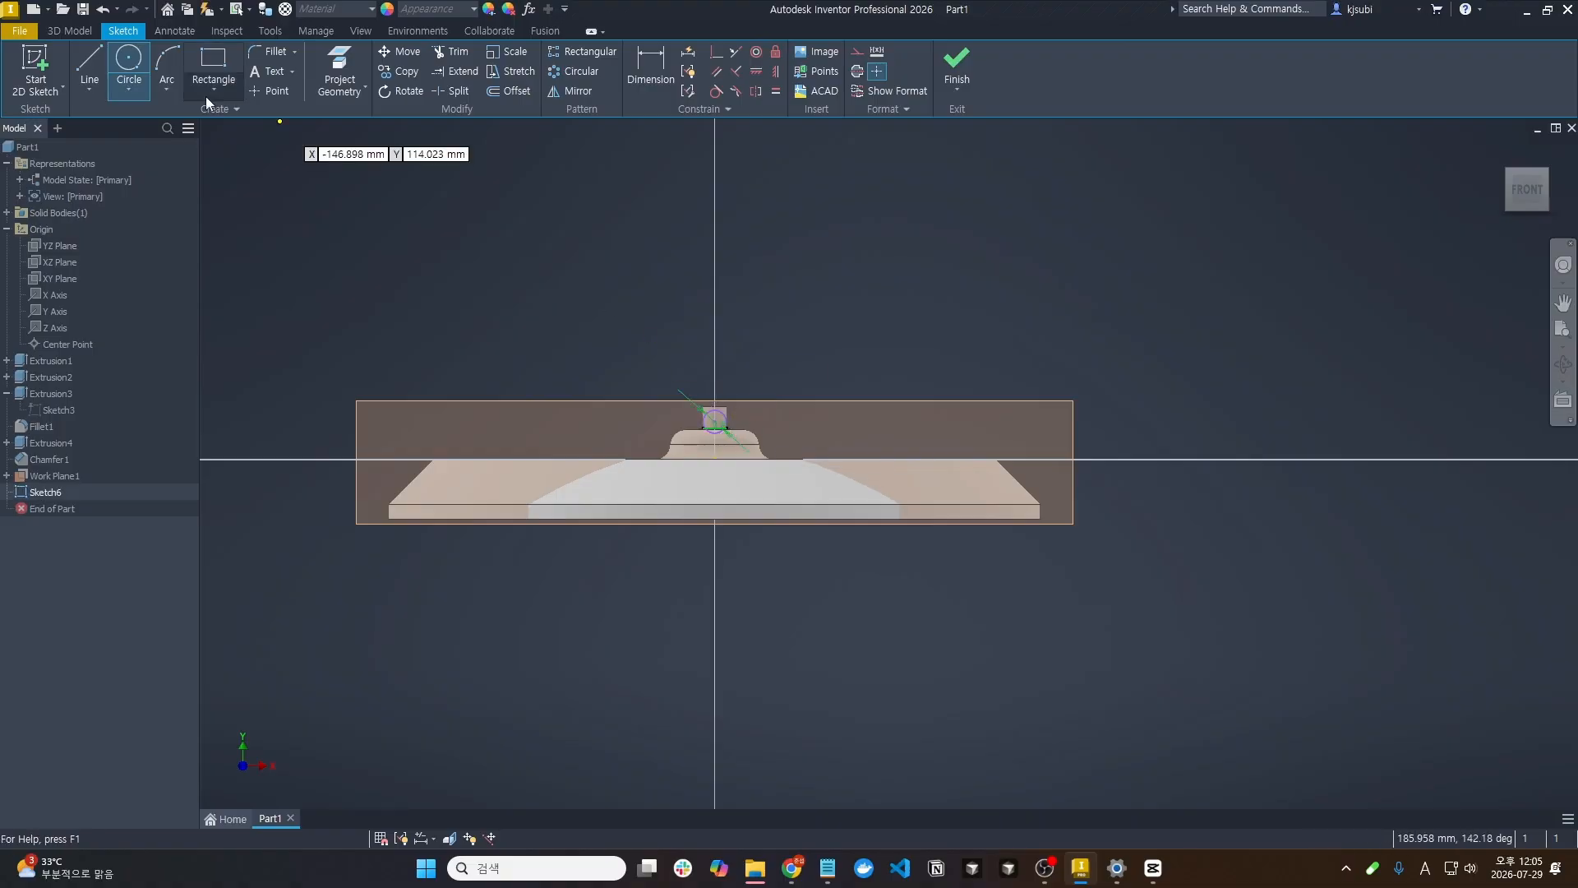
{"action": "left_click", "coordinate": [129, 62]}
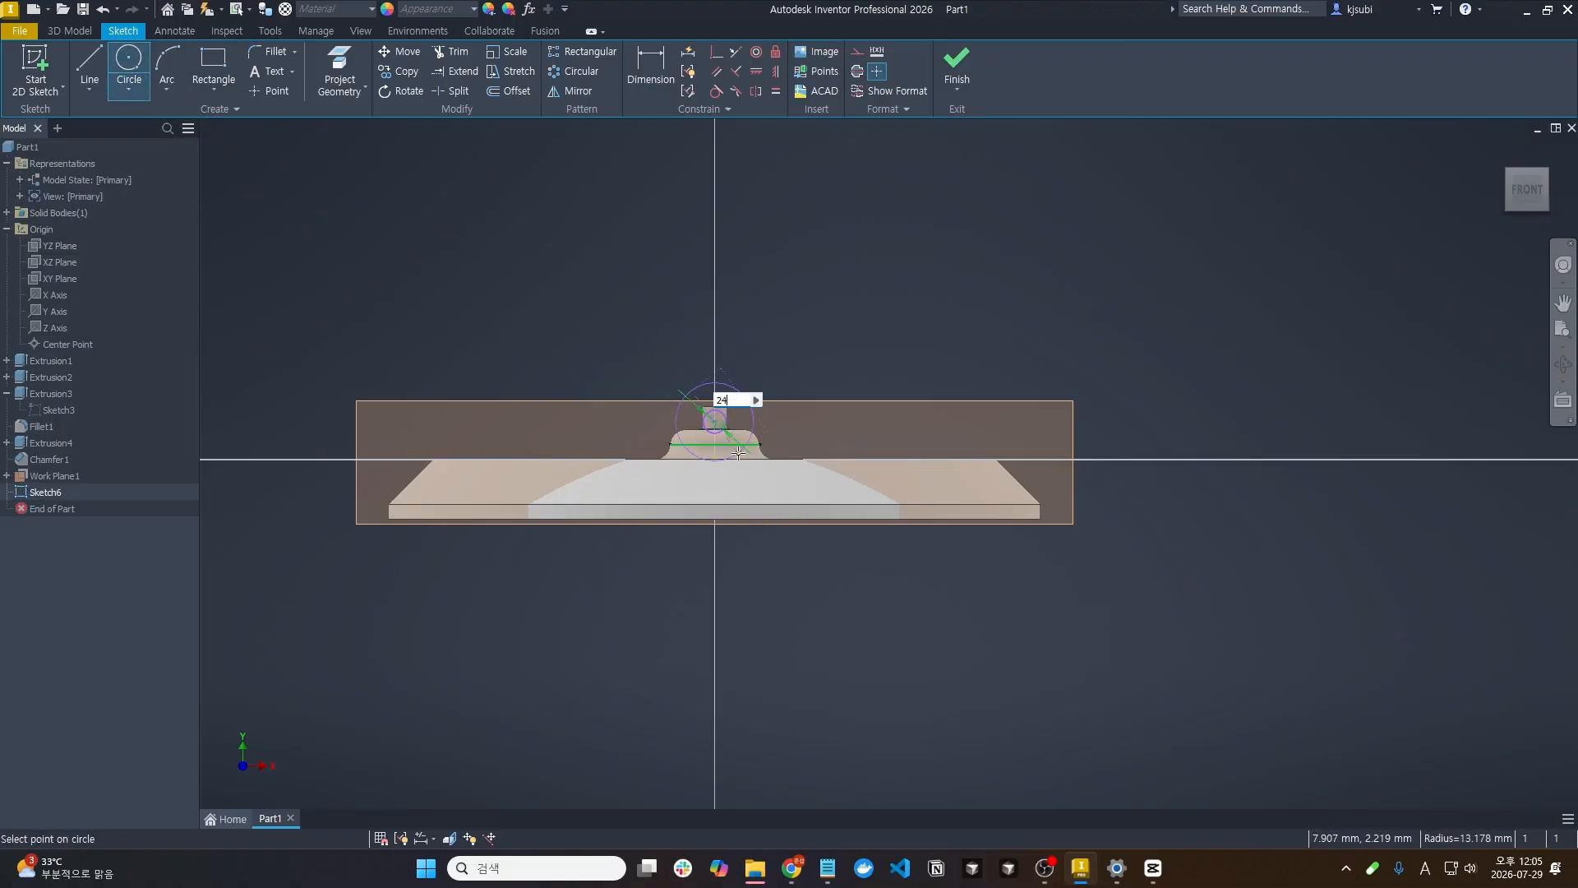
Dimension the circles' centre 13 mm above the disc's top face
{"action": "key", "text": "d"}
{"action": "left_click", "coordinate": [715, 423]}
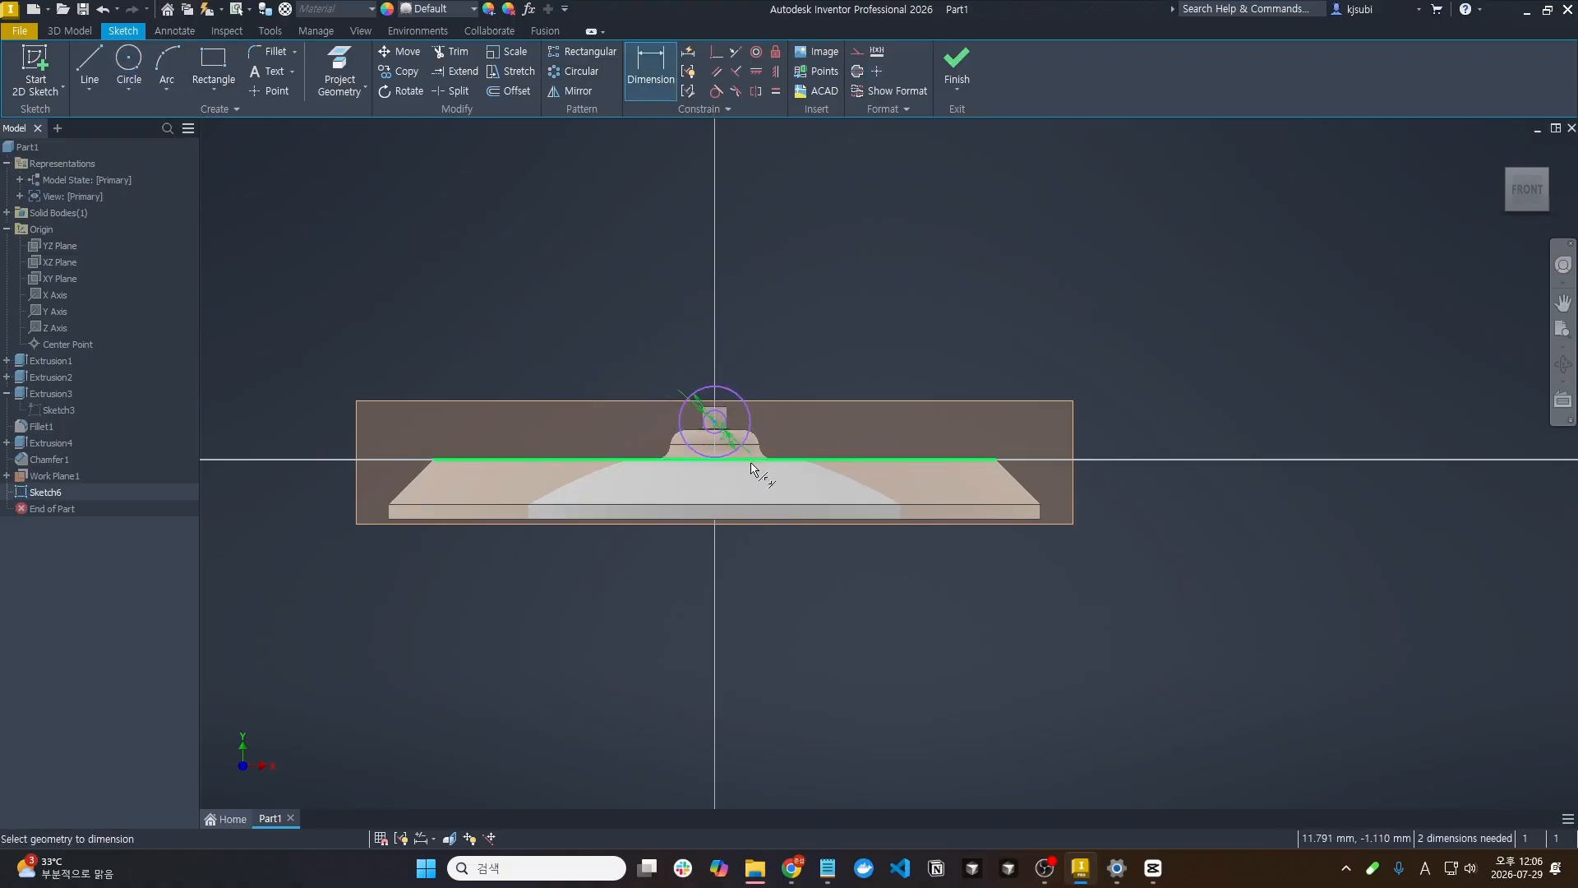
{"action": "left_click", "coordinate": [757, 459]}
{"action": "left_click", "coordinate": [1119, 436]}
{"action": "type", "text": "13"}
{"action": "key", "text": "Return"}
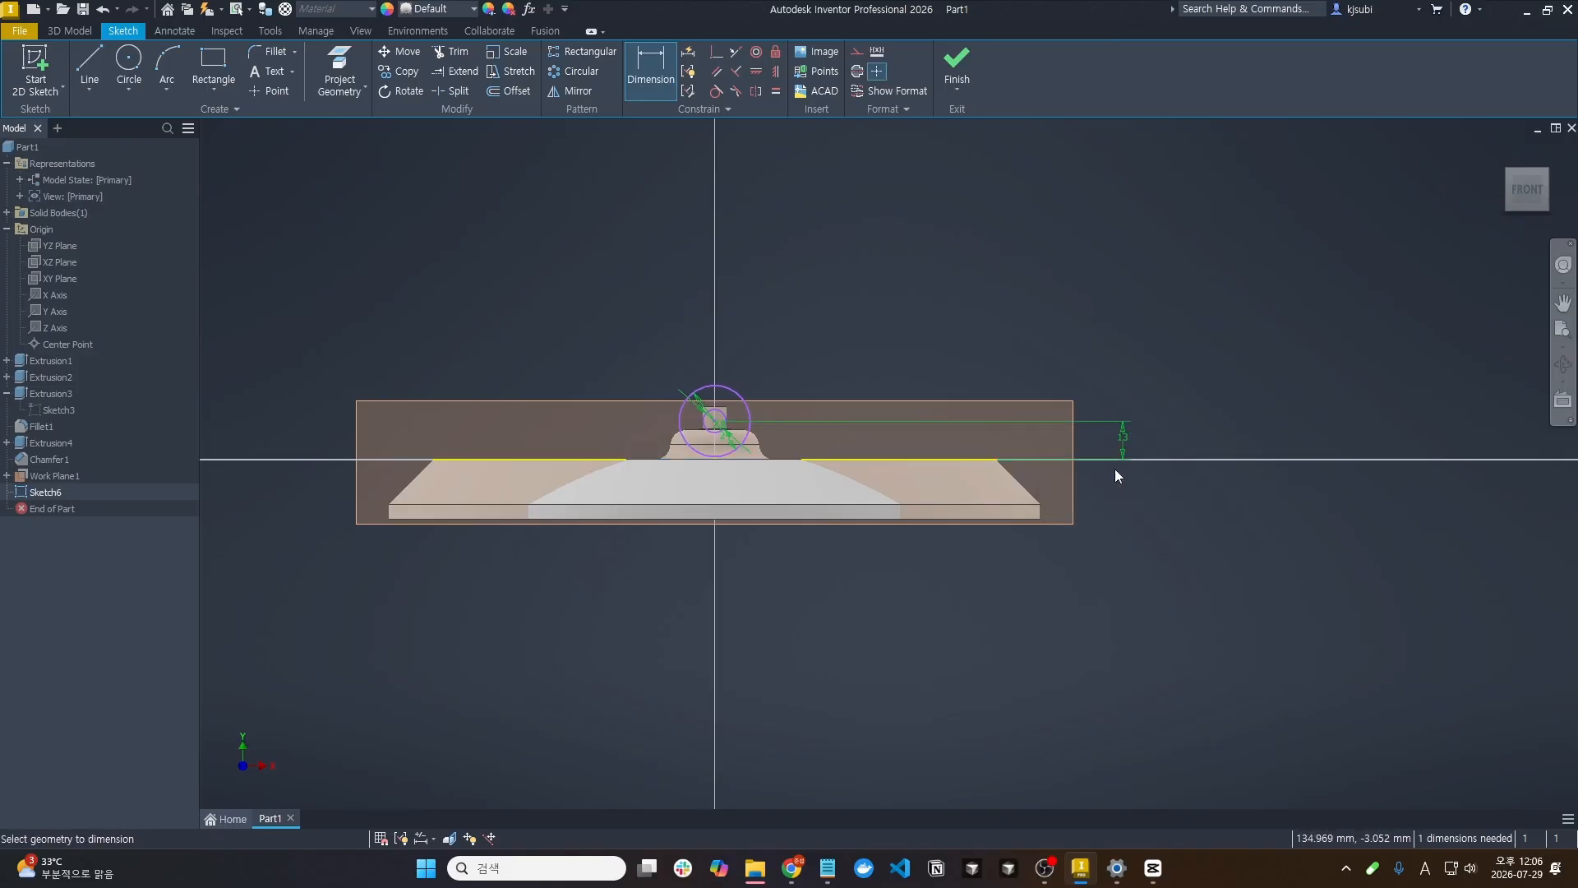
Add an 11 mm diameter circle concentric with the existing two
{"action": "scroll", "coordinate": [792, 485], "scroll_direction": "up", "scroll_amount": 3}
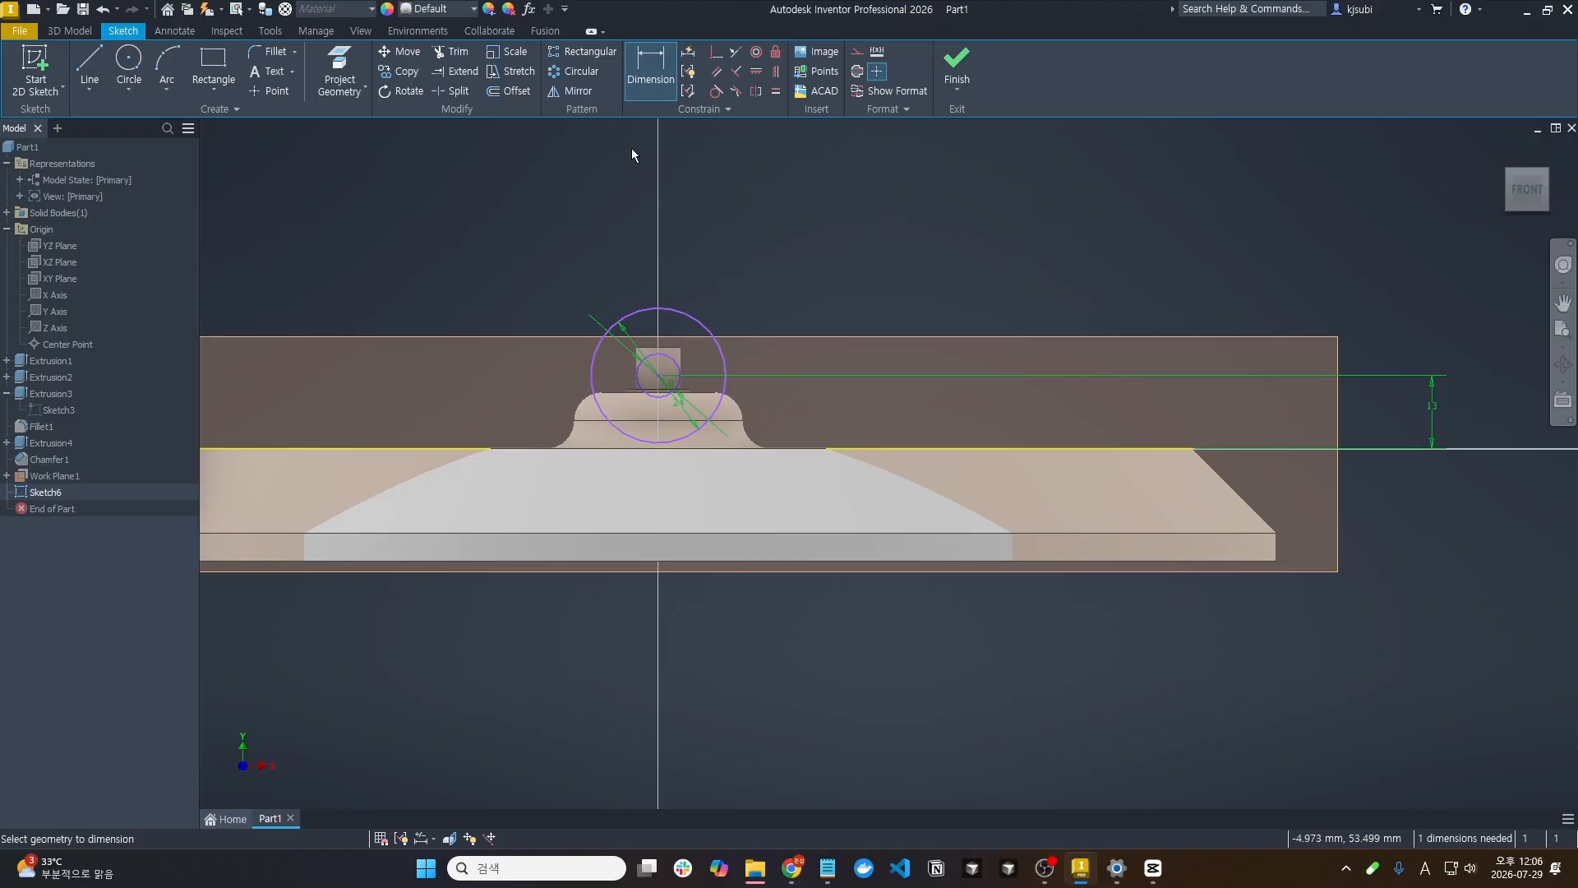
{"action": "left_click", "coordinate": [129, 64]}
{"action": "left_click", "coordinate": [658, 376]}
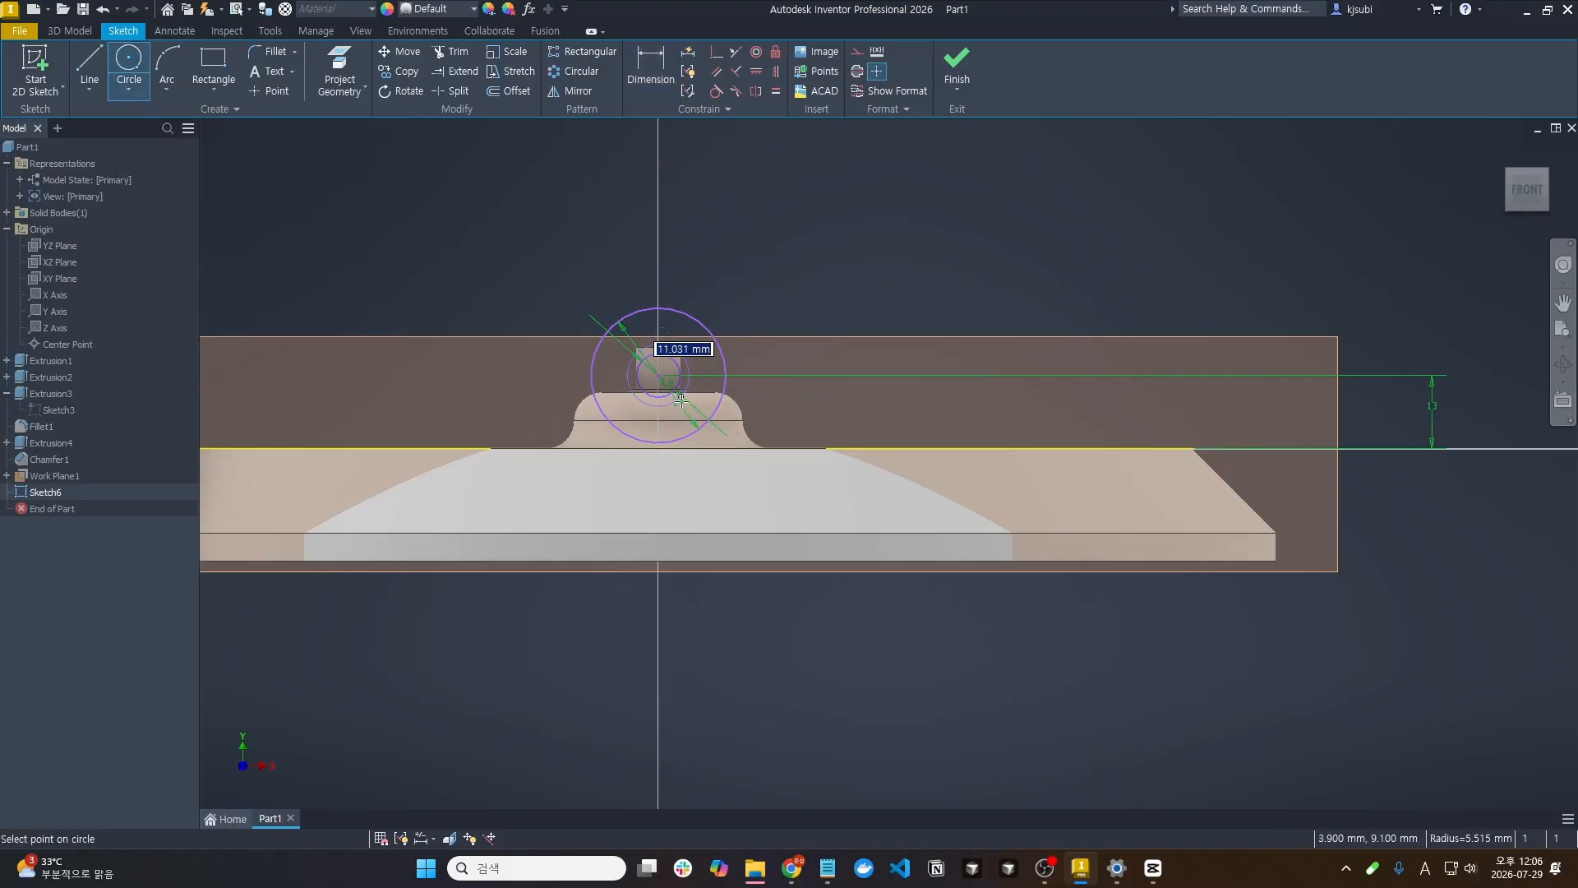
{"action": "type", "text": "11"}
{"action": "key", "text": "Return"}
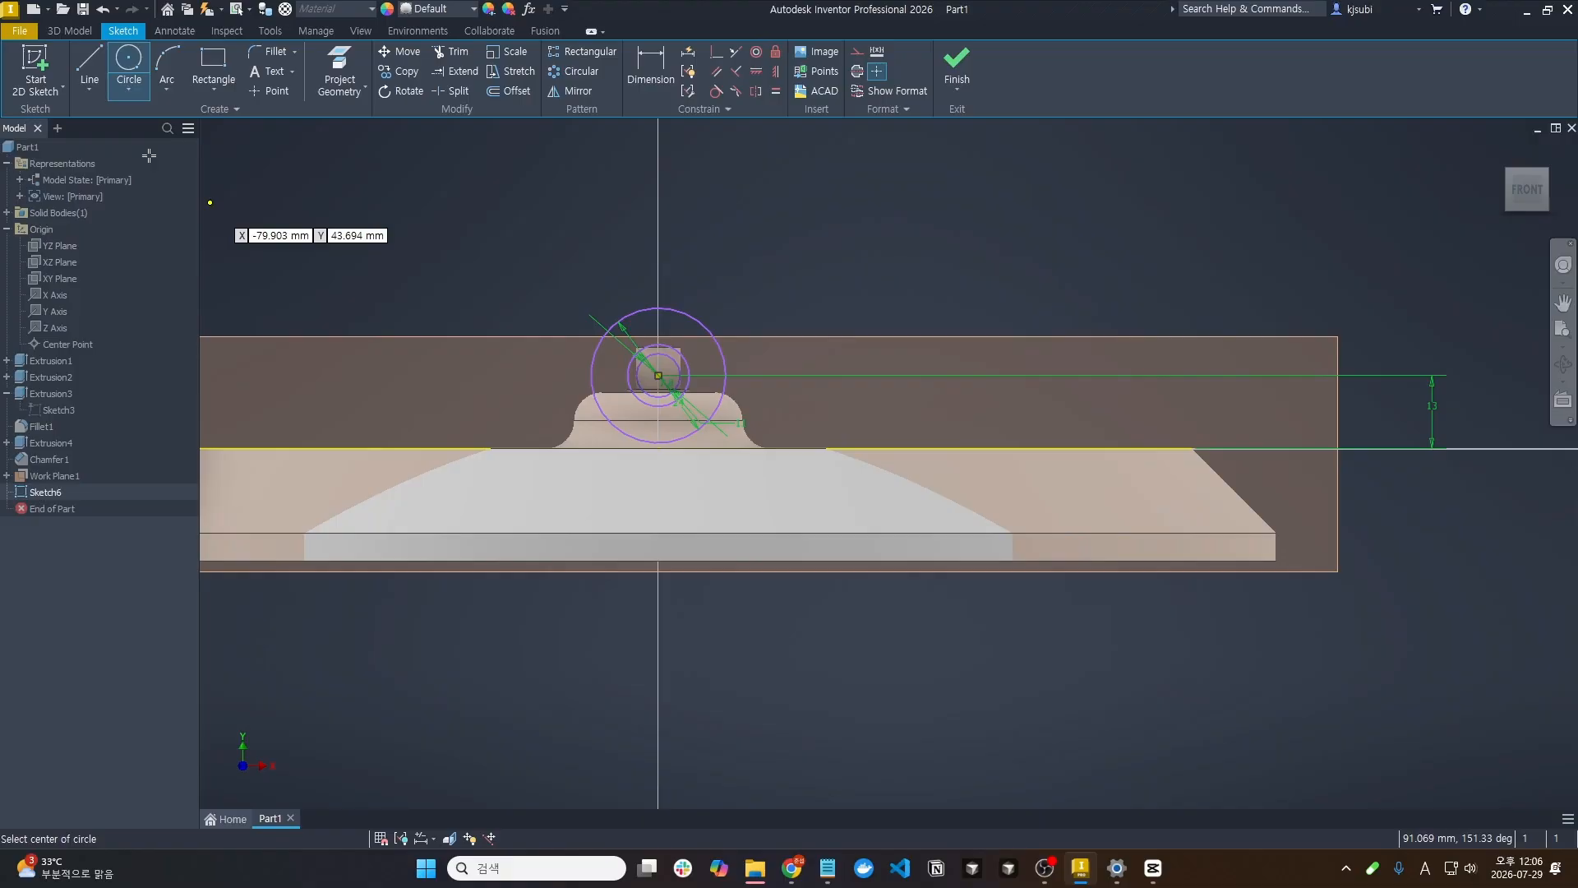
Sketch a two-point center rectangle about 30 mm wide and 16 mm high on the vertical axis, overlapping the largest circle's lower part
{"action": "left_click", "coordinate": [211, 90]}
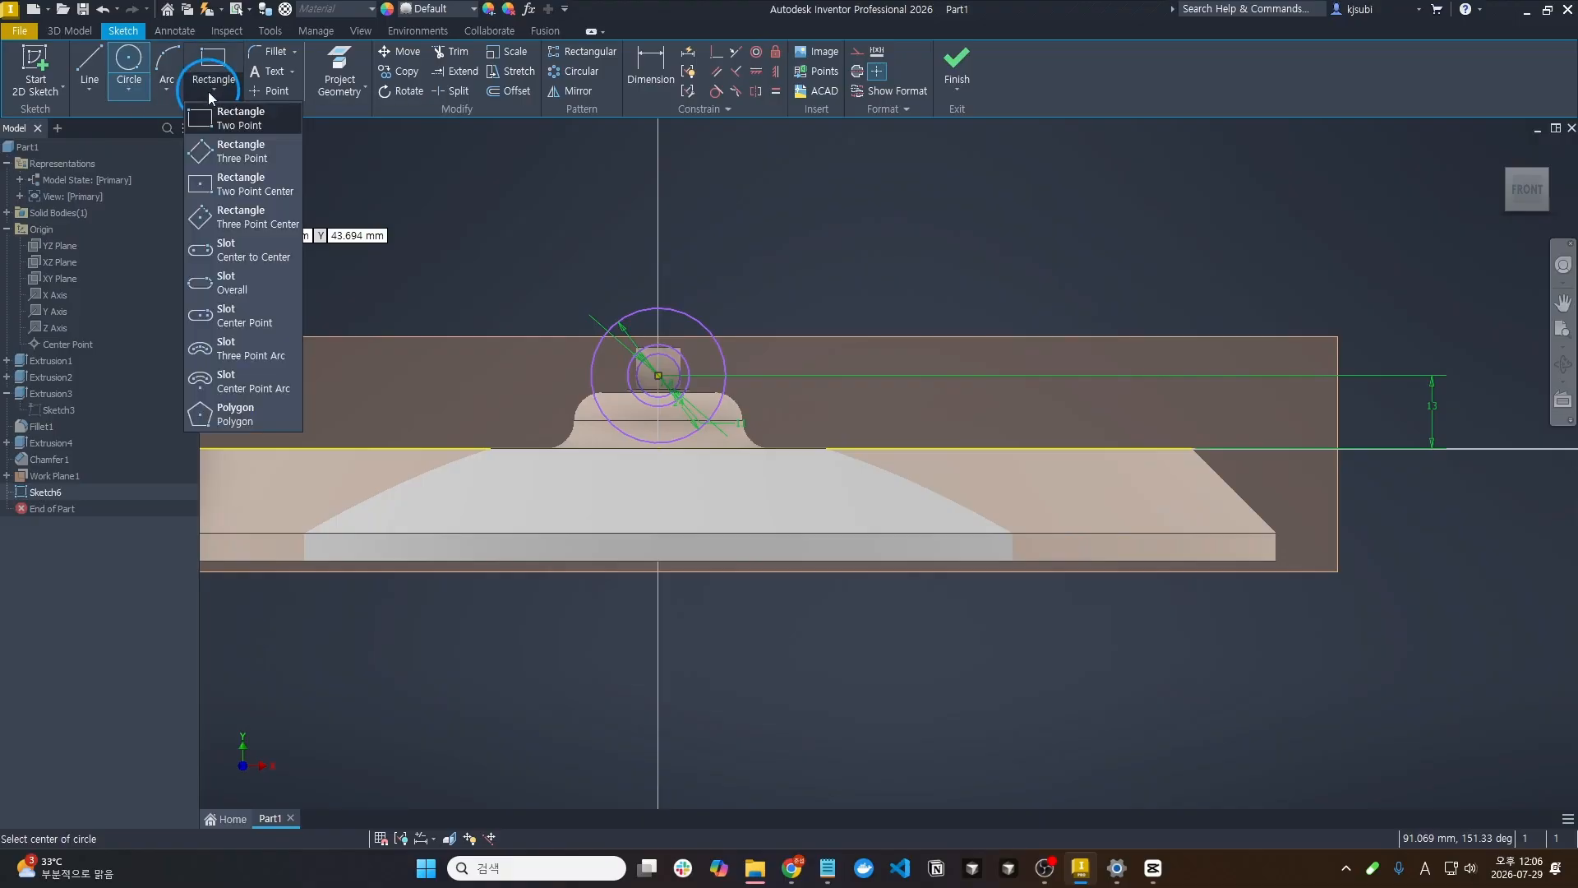
{"action": "left_click", "coordinate": [226, 182]}
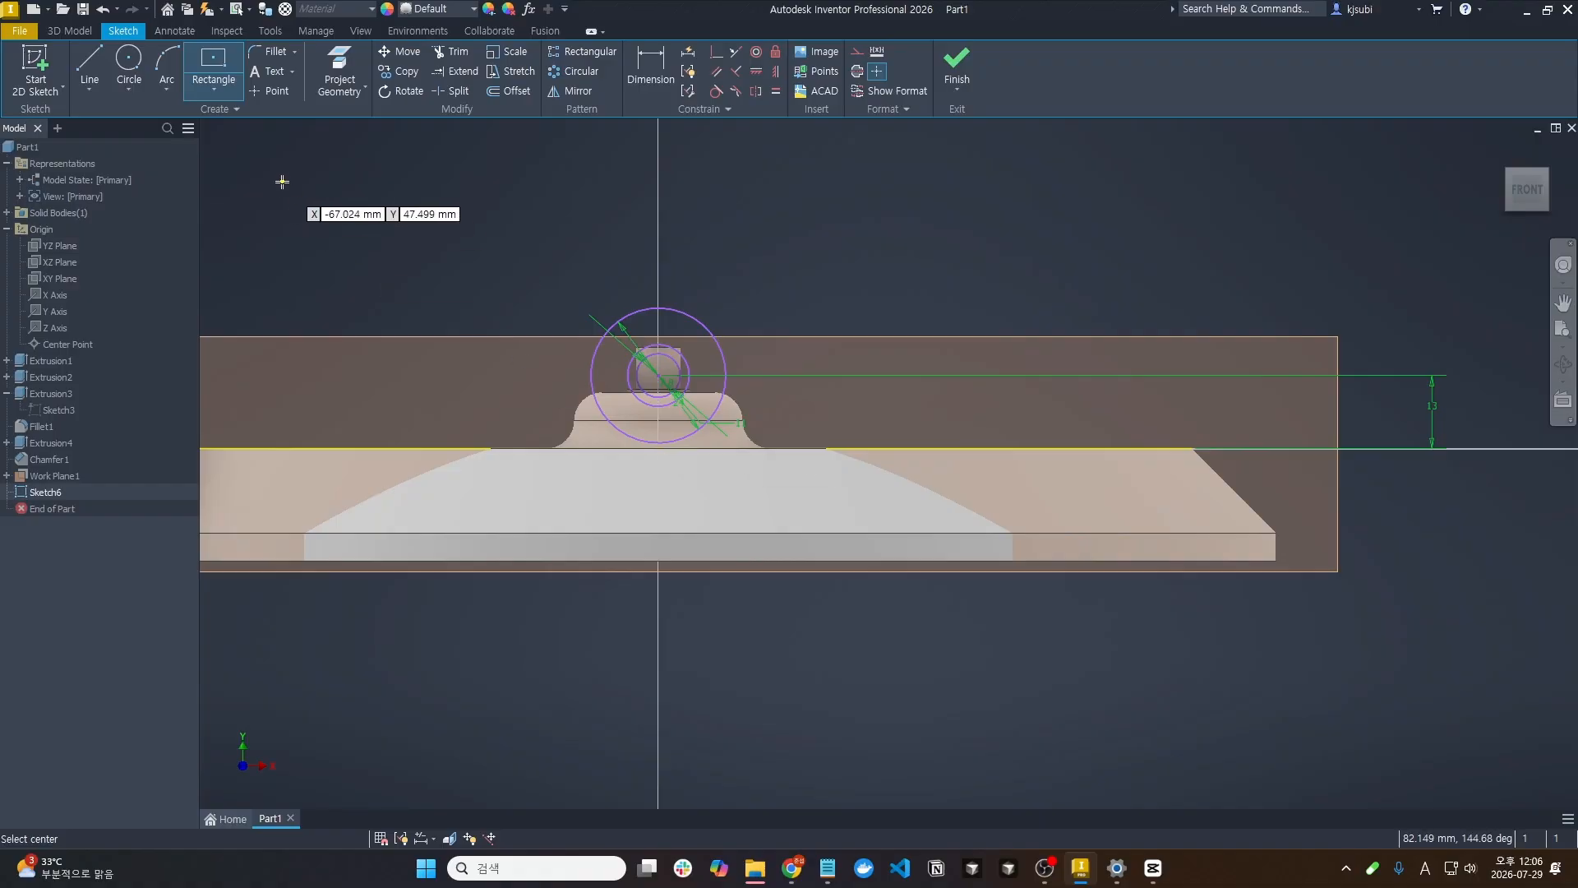
{"action": "left_click", "coordinate": [658, 434]}
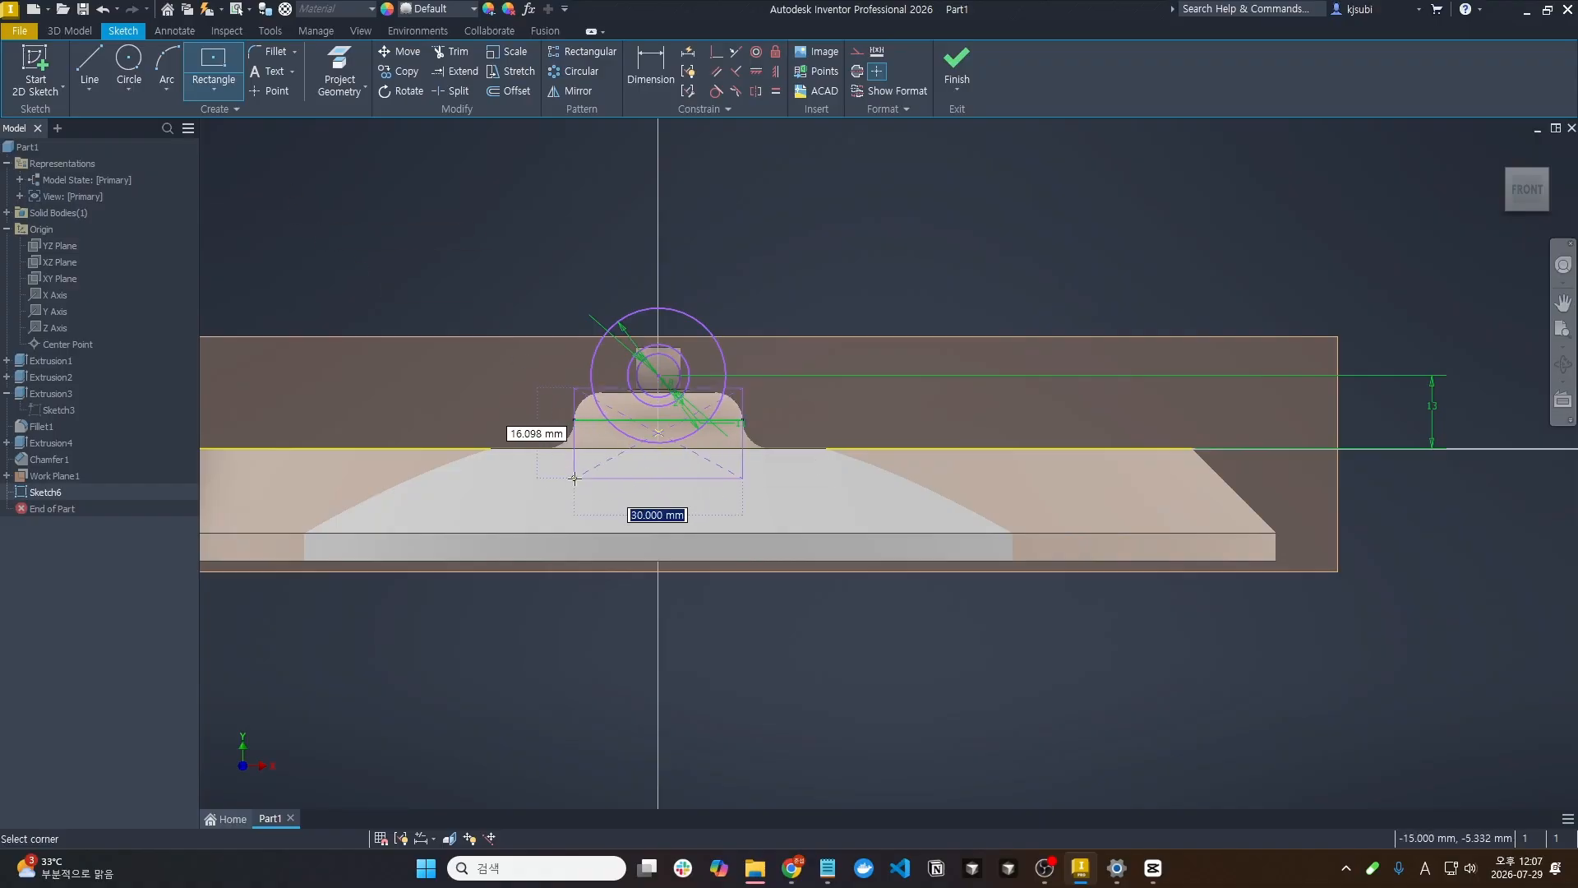
{"action": "left_click", "coordinate": [574, 478]}
Slice the graphics at the sketch plane and dimension the rectangle's lower edge 5 mm above the disc's bottom edge
{"action": "left_click", "coordinate": [651, 78]}
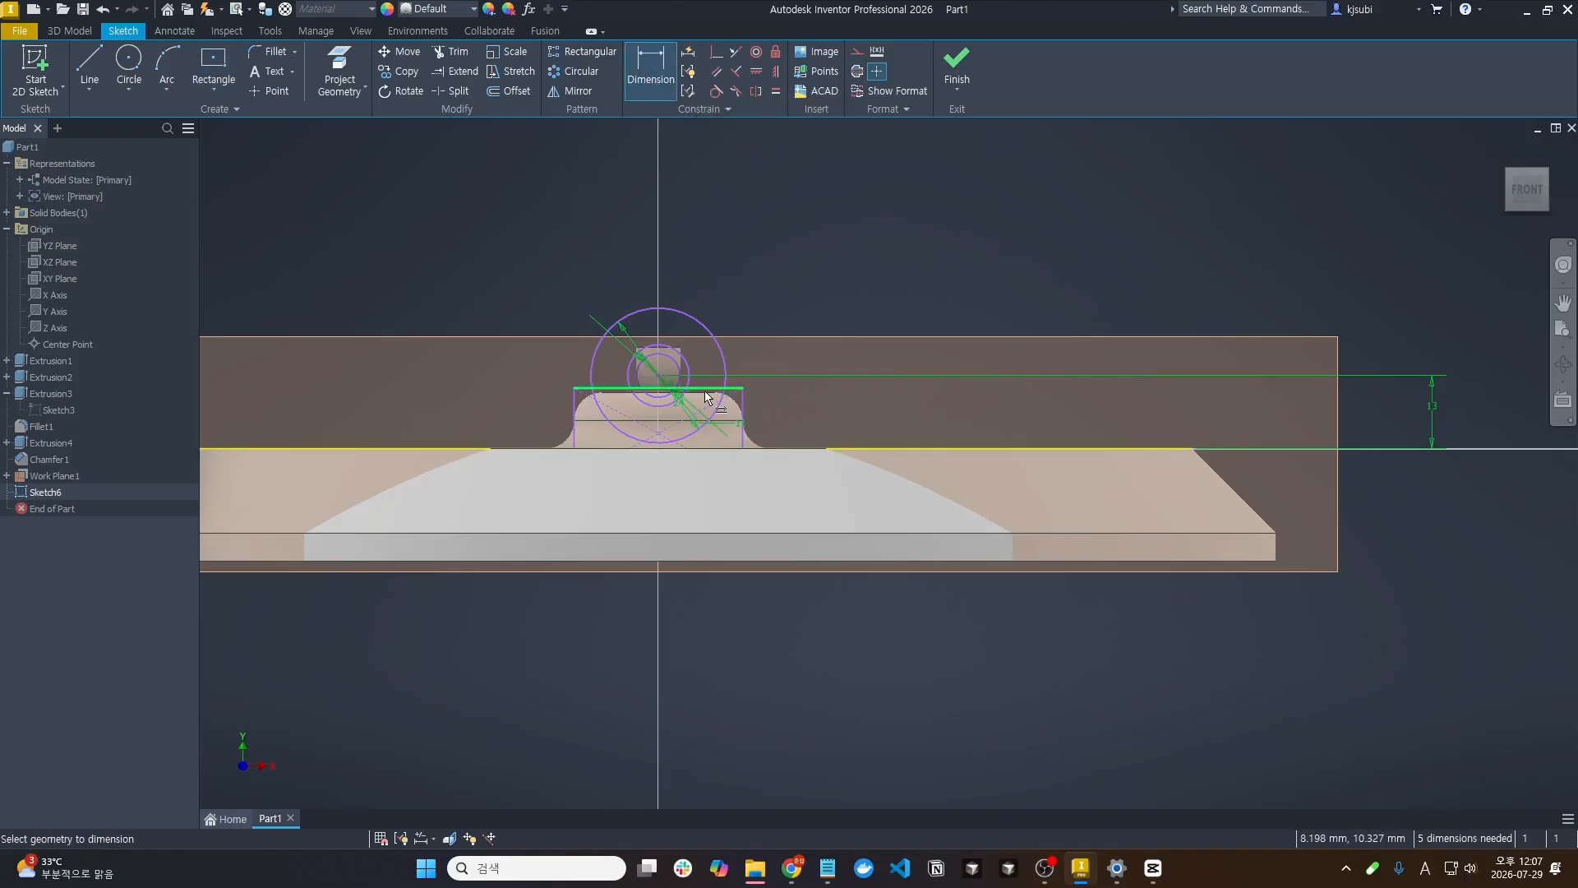
{"action": "key", "text": "Escape"}
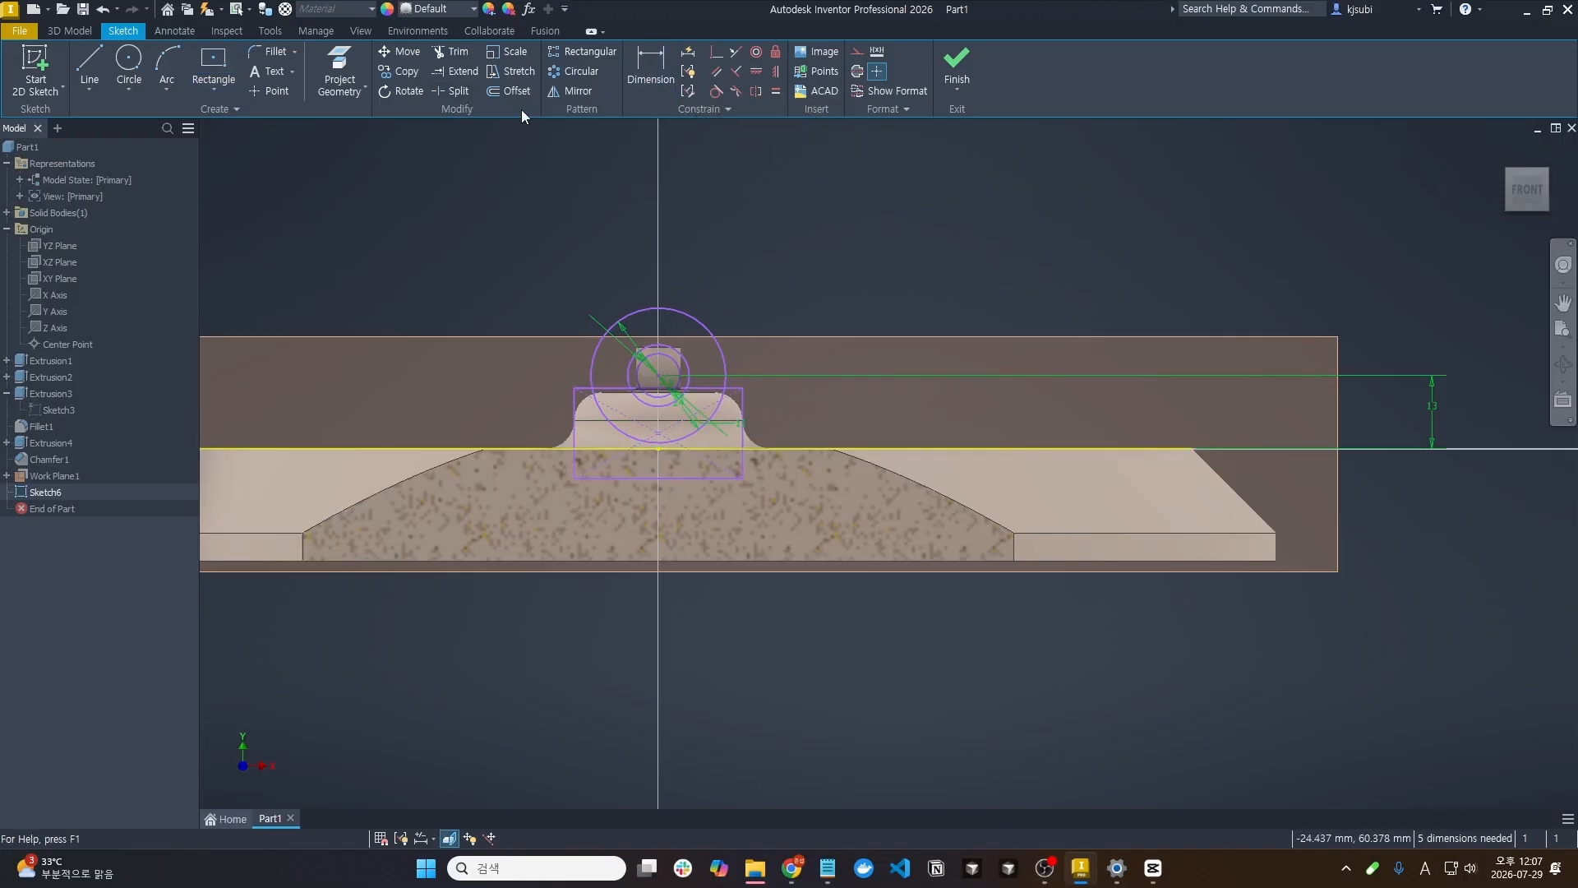
{"action": "left_click", "coordinate": [652, 75]}
{"action": "left_click", "coordinate": [718, 480]}
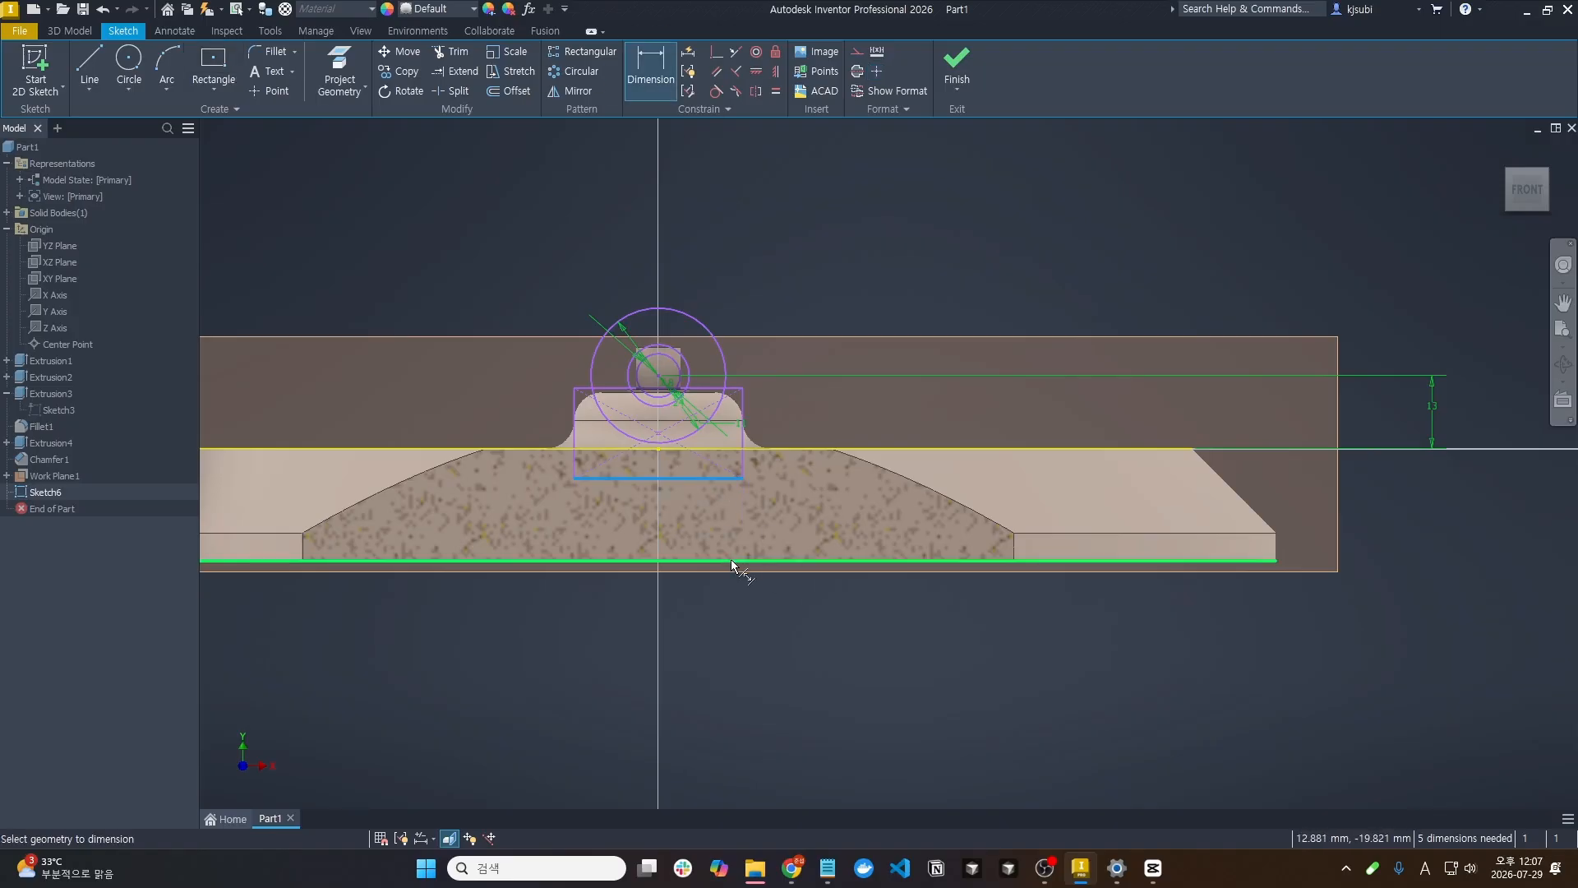
{"action": "left_click", "coordinate": [731, 559]}
{"action": "left_click", "coordinate": [1401, 521]}
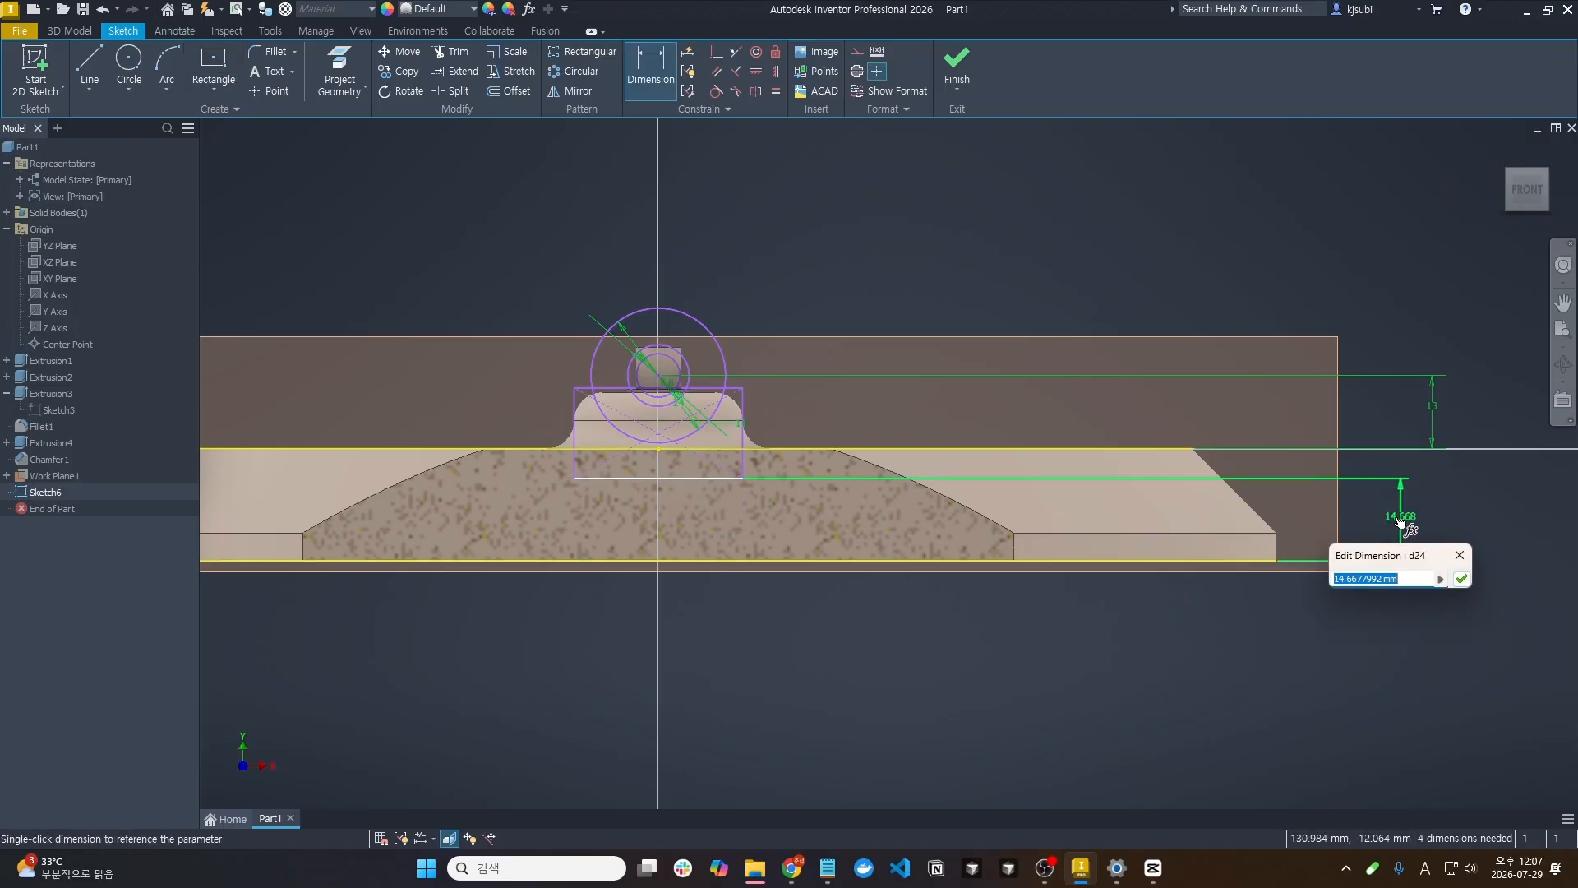
{"action": "type", "text": "5"}
{"action": "key", "text": "Return"}
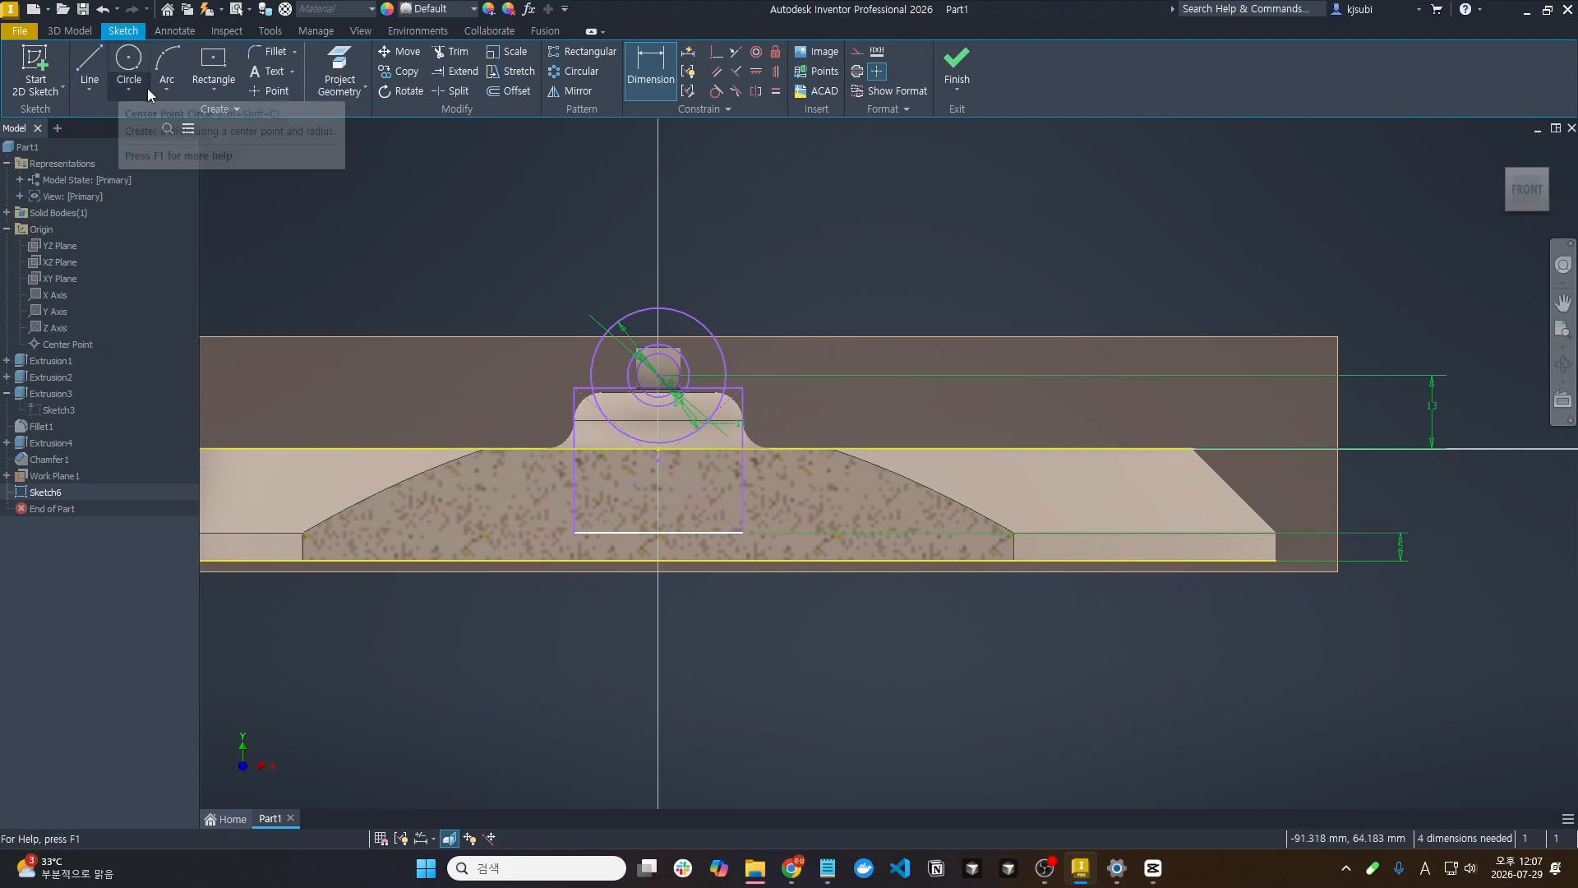
Make the rectangle's upper edge tangent to the 24 mm circle
{"action": "left_click", "coordinate": [715, 92]}
{"action": "left_click", "coordinate": [659, 444]}
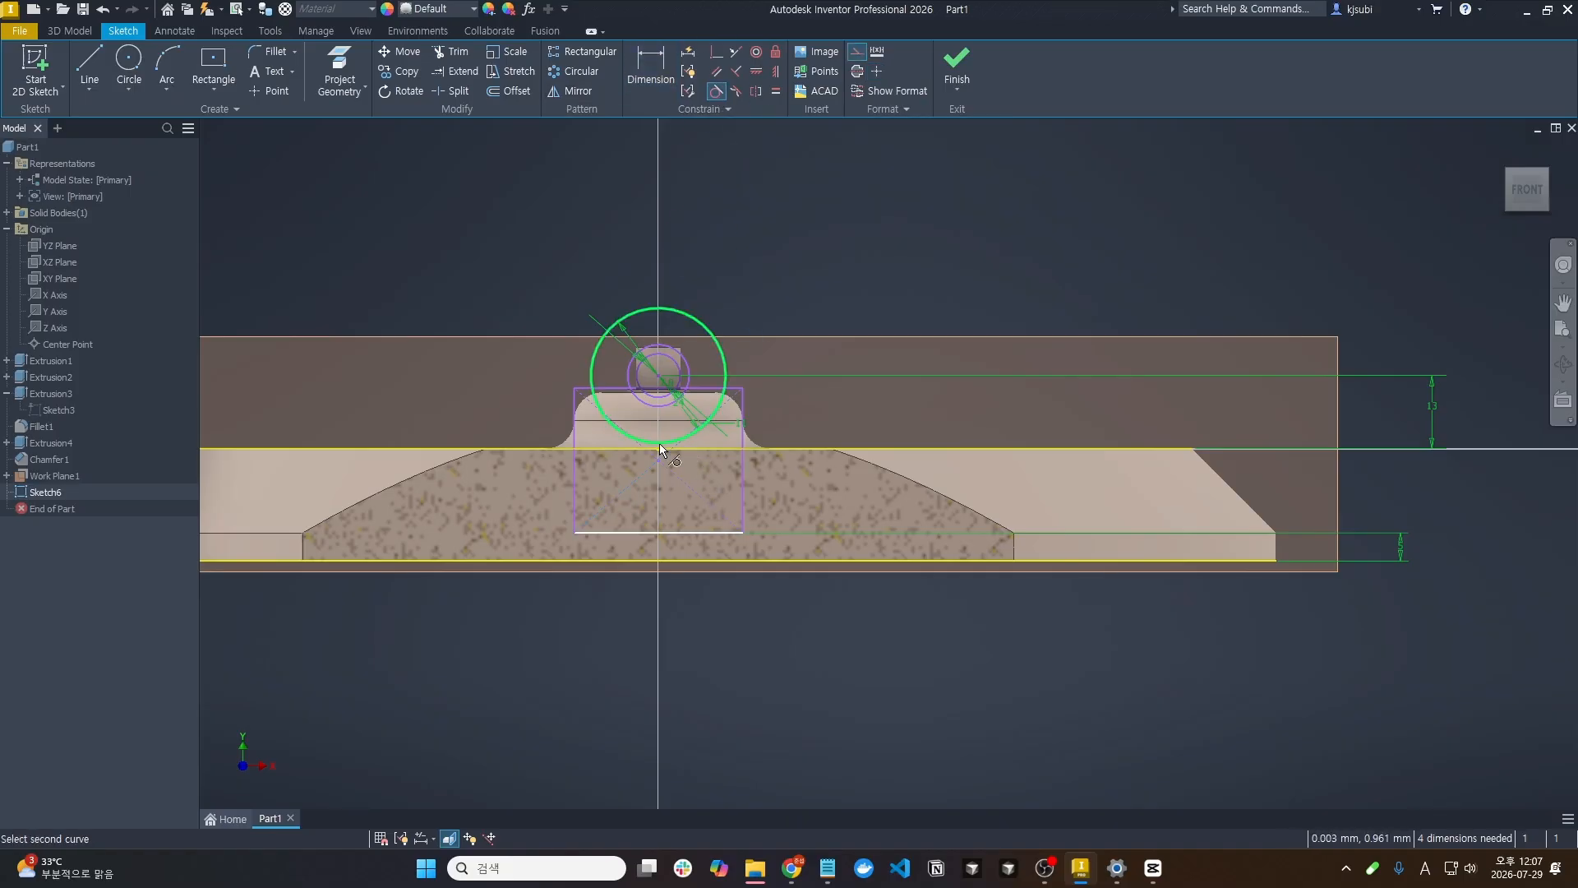
{"action": "key", "text": "Escape"}
{"action": "left_click", "coordinate": [687, 435]}
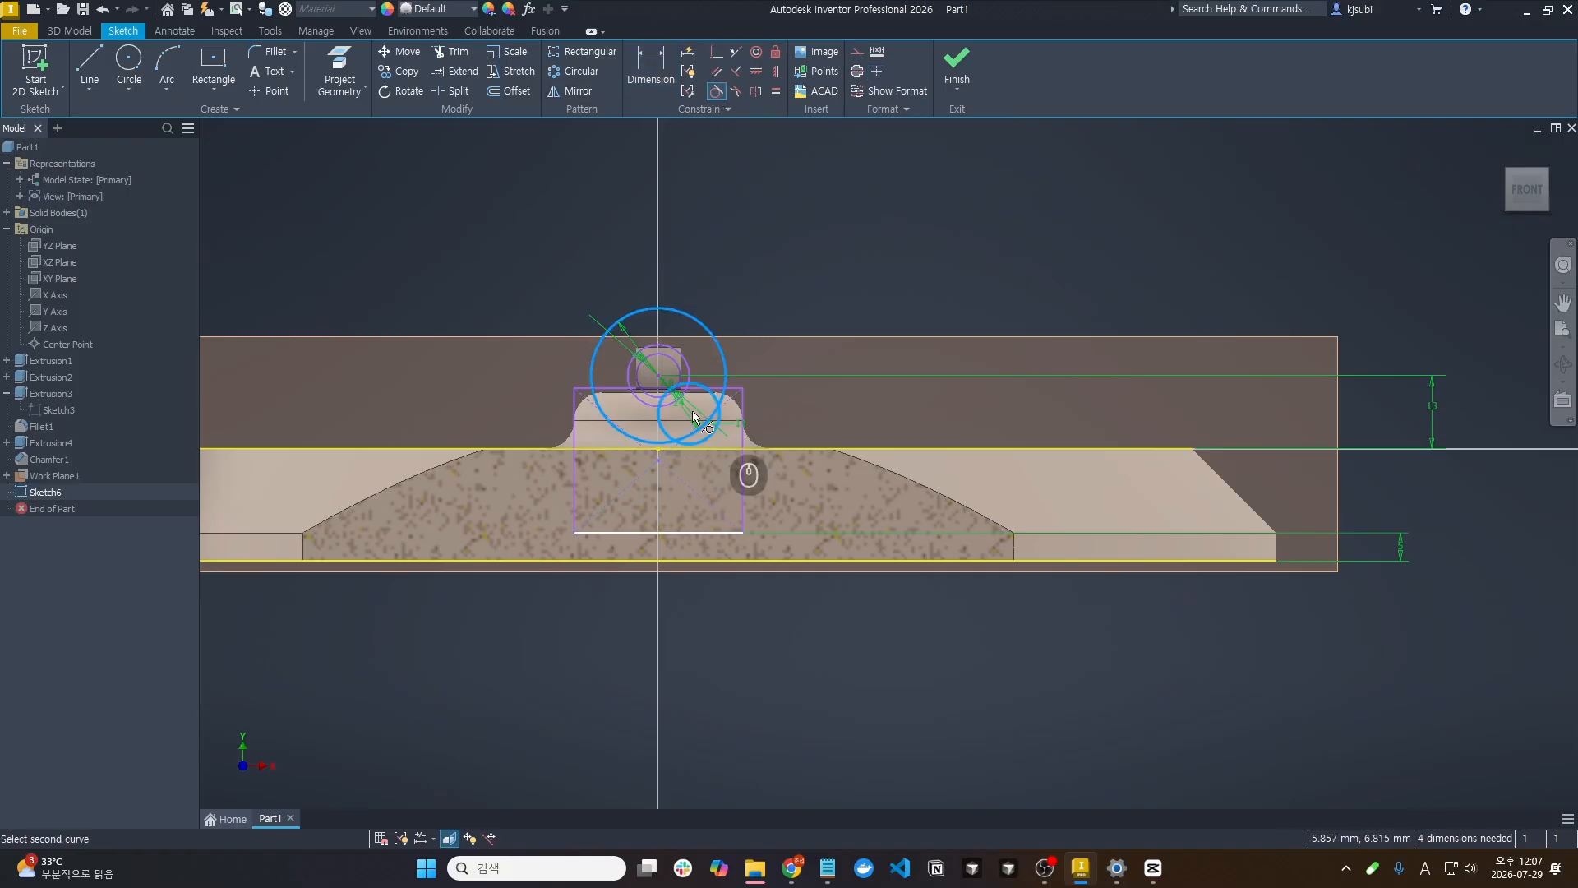
{"action": "left_click", "coordinate": [706, 386]}
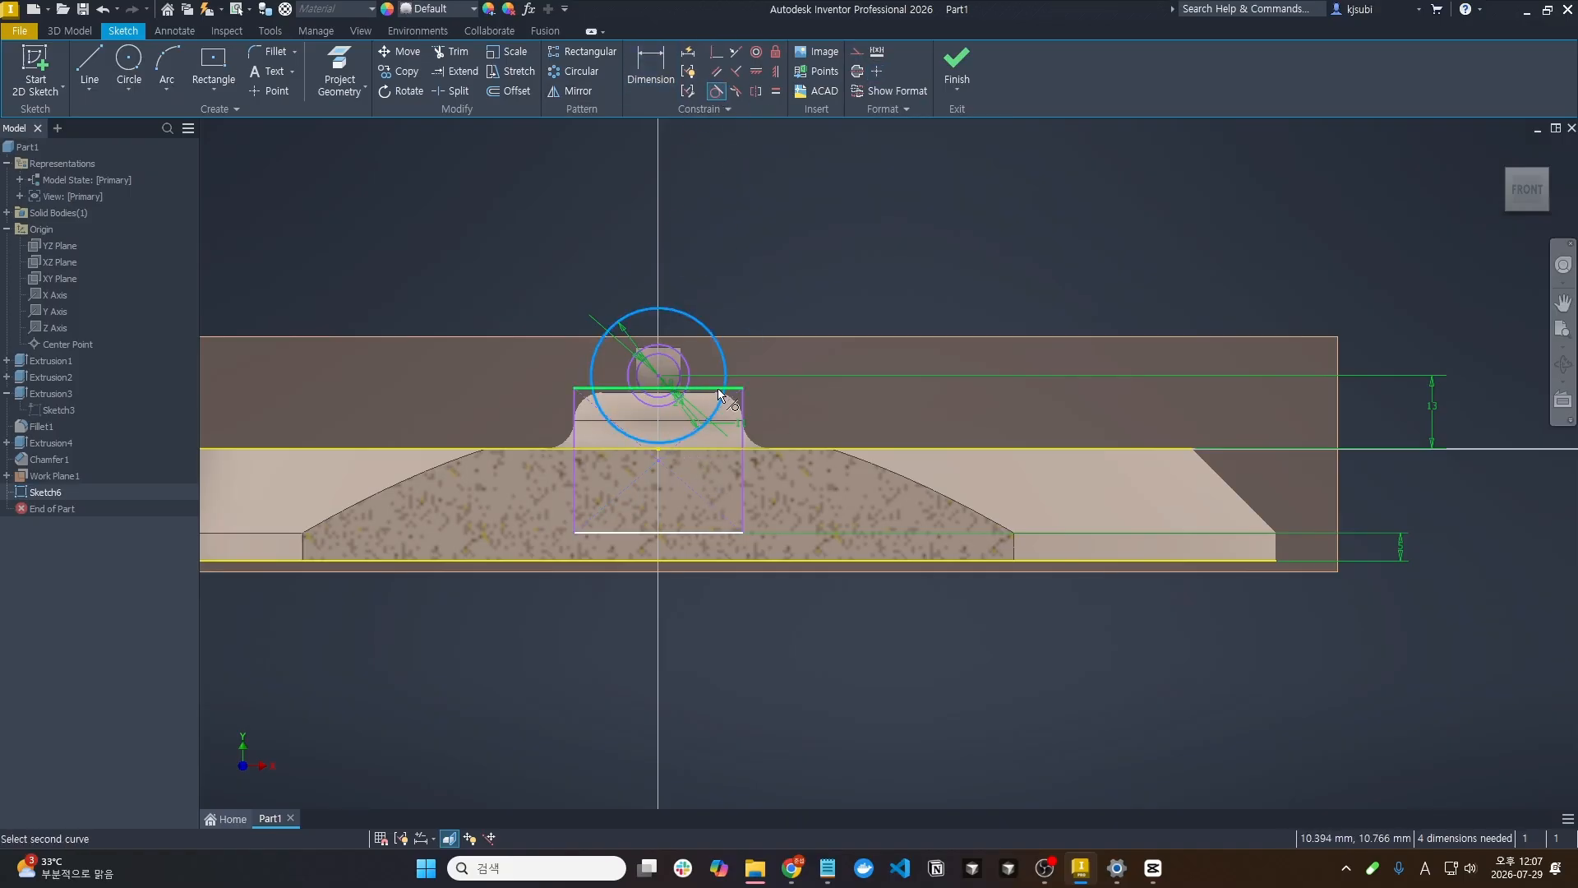
Align the circles' shared centre vertically with the sketch origin using a vertical constraint
{"action": "left_click", "coordinate": [775, 72]}
{"action": "left_click", "coordinate": [656, 376]}
{"action": "left_click", "coordinate": [657, 451]}
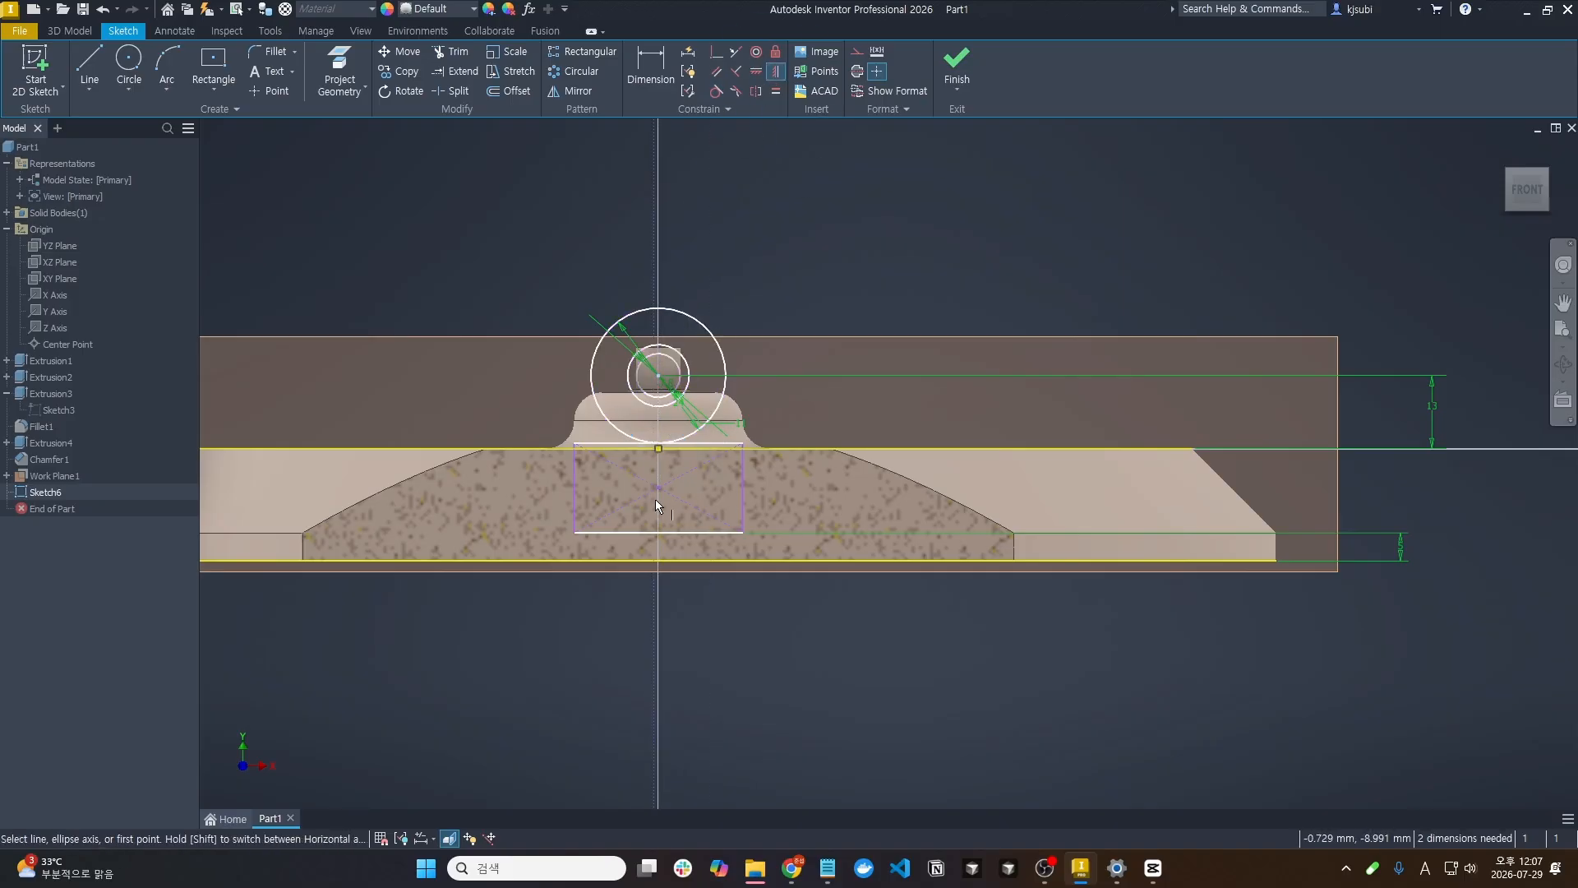
Align the rectangle's centre vertically with the midpoint of the disc's top edge and dimension the rectangle's width as 30 mm
{"action": "left_click", "coordinate": [658, 486]}
{"action": "left_click", "coordinate": [656, 453]}
{"action": "key", "text": "Escape"}
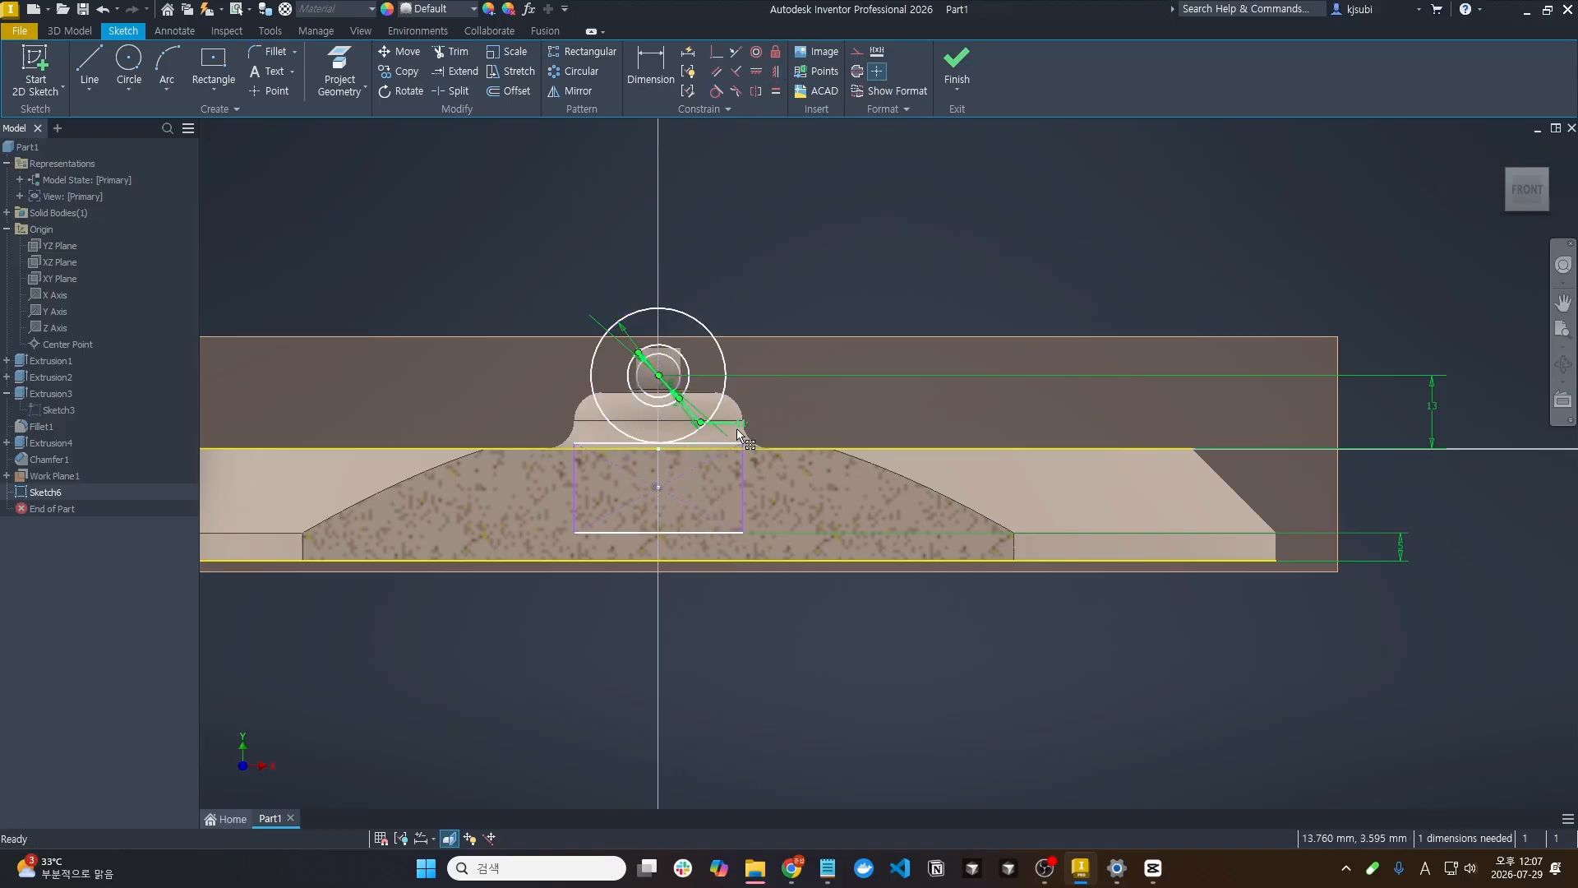
{"action": "left_click", "coordinate": [692, 531]}
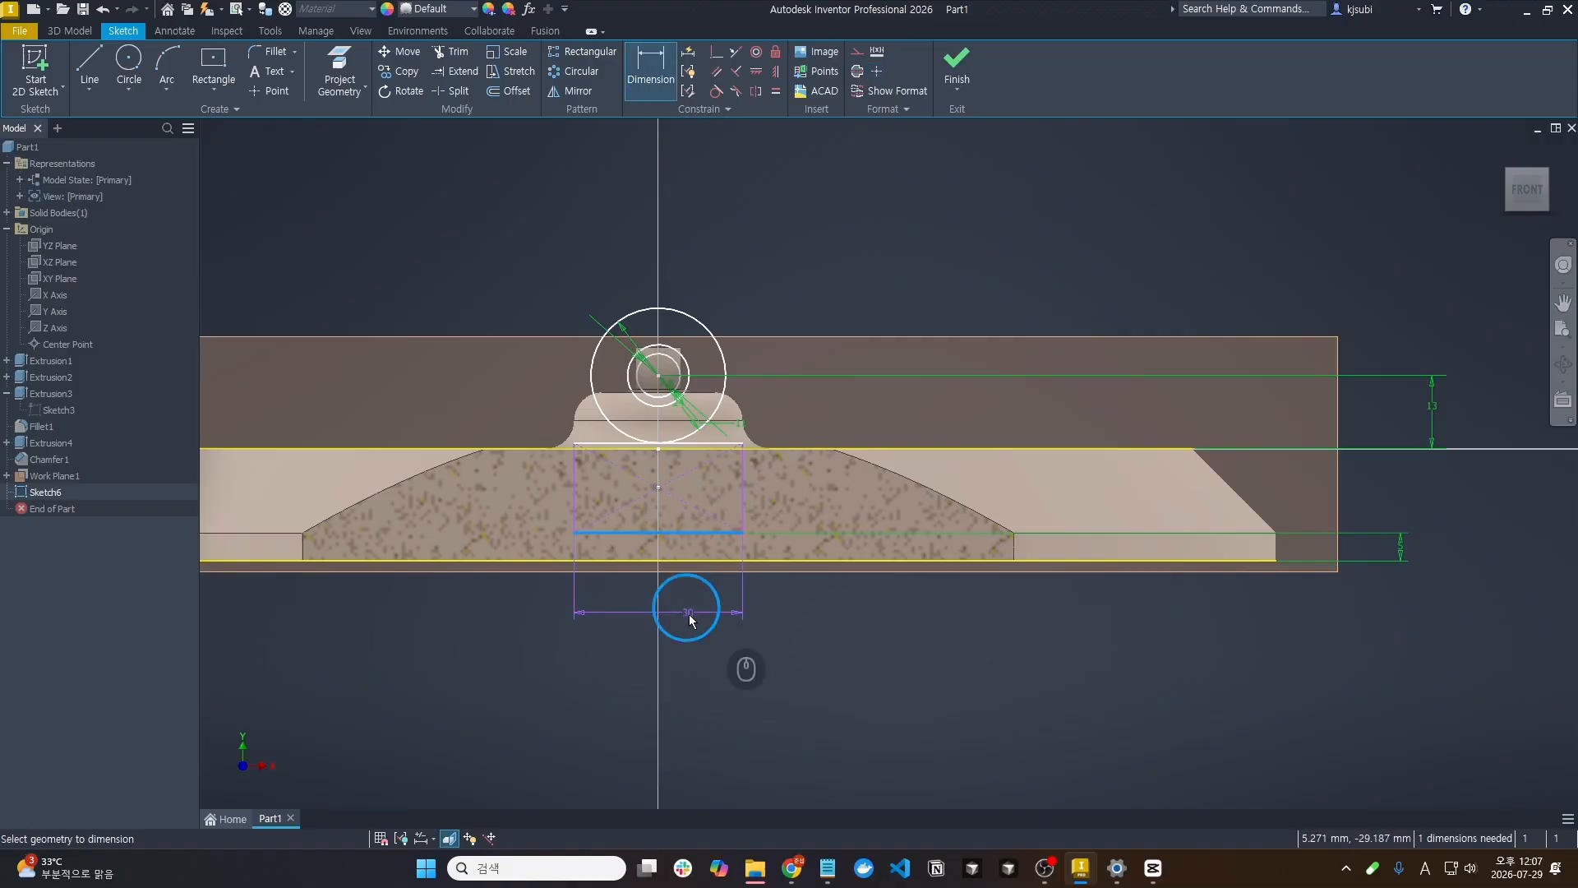
{"action": "left_click", "coordinate": [693, 634]}
Draw two lines from the rectangle's upper corners, each tangent to its side of the 11 mm circle
{"action": "key", "text": "l"}
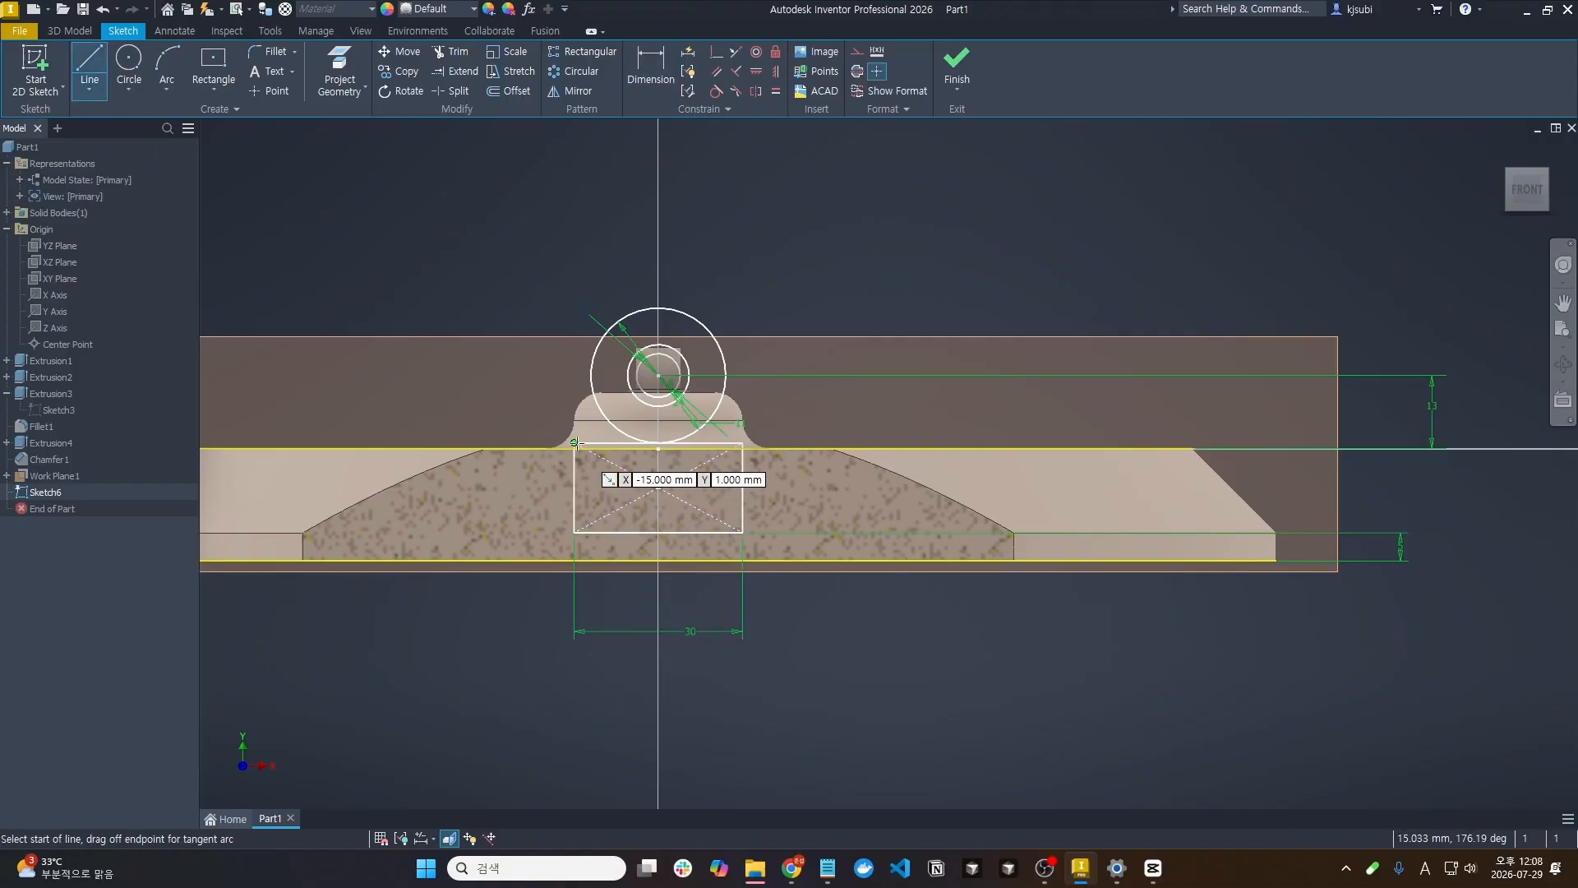
{"action": "left_click", "coordinate": [574, 443]}
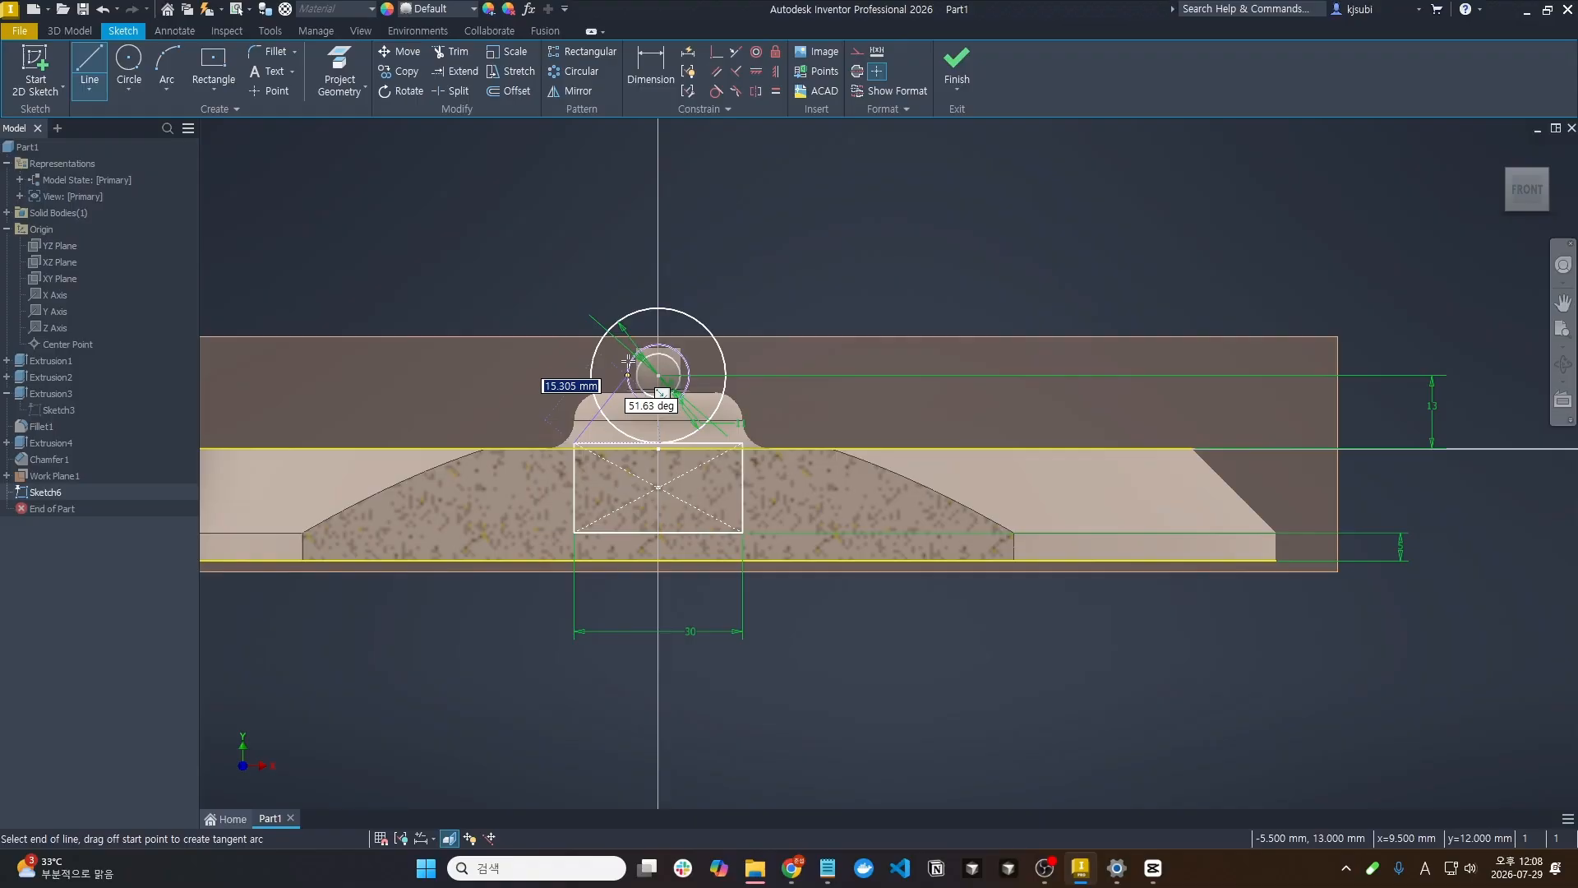
{"action": "left_click", "coordinate": [632, 355]}
{"action": "left_click", "coordinate": [684, 356]}
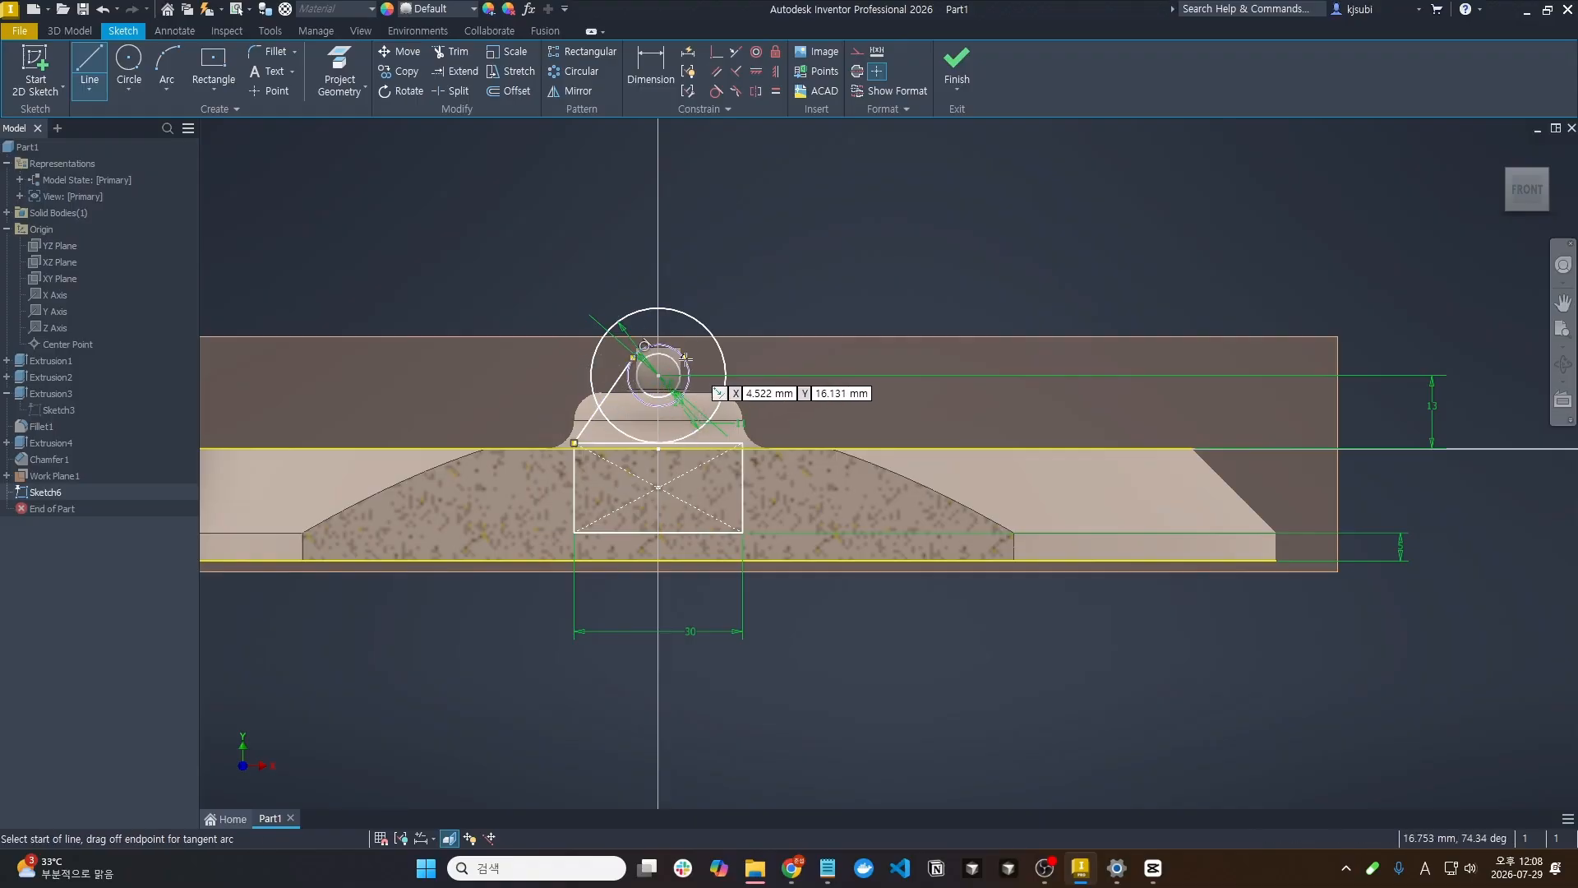
{"action": "double_click", "coordinate": [742, 443]}
{"action": "key", "text": "Escape"}
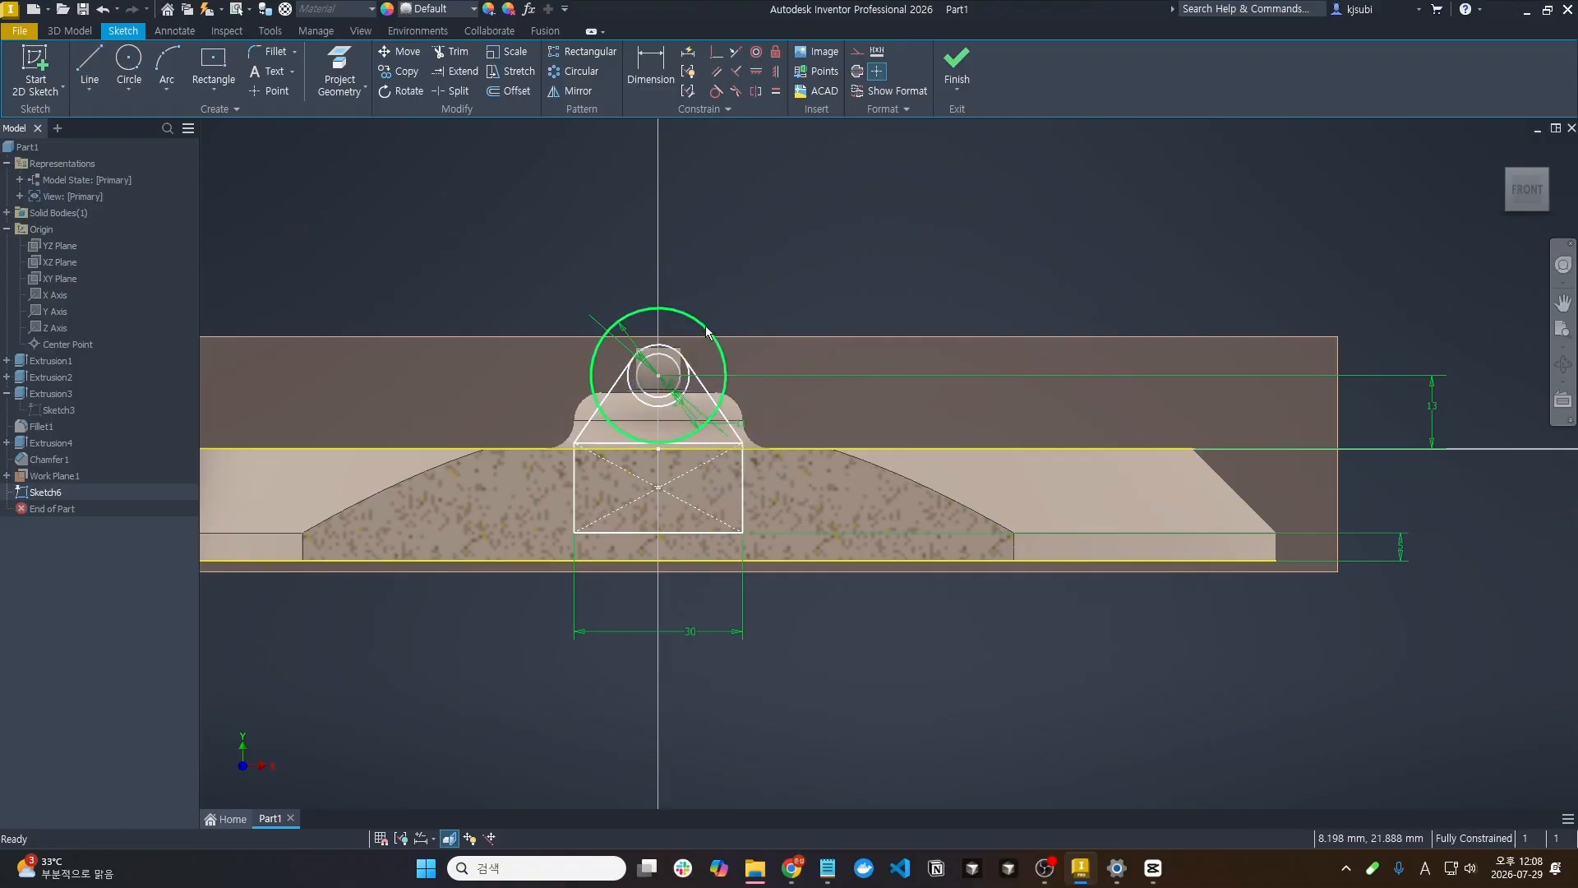
Convert the largest circle to construction geometry and finish the sketch
{"action": "right_click", "coordinate": [705, 327]}
{"action": "left_click", "coordinate": [792, 328]}
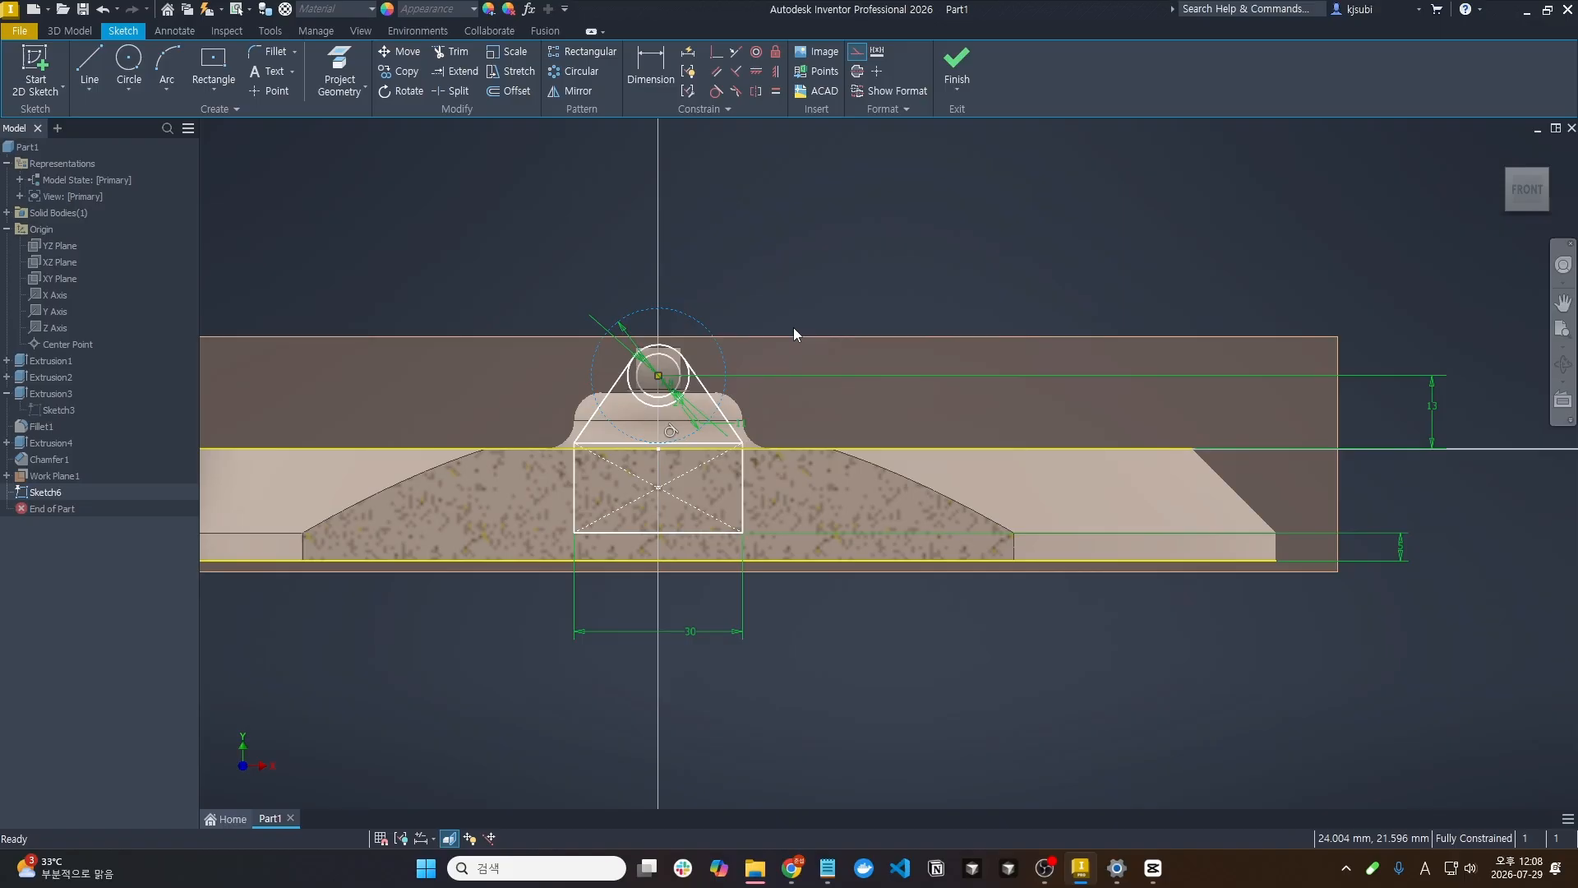
{"action": "left_click", "coordinate": [956, 70]}
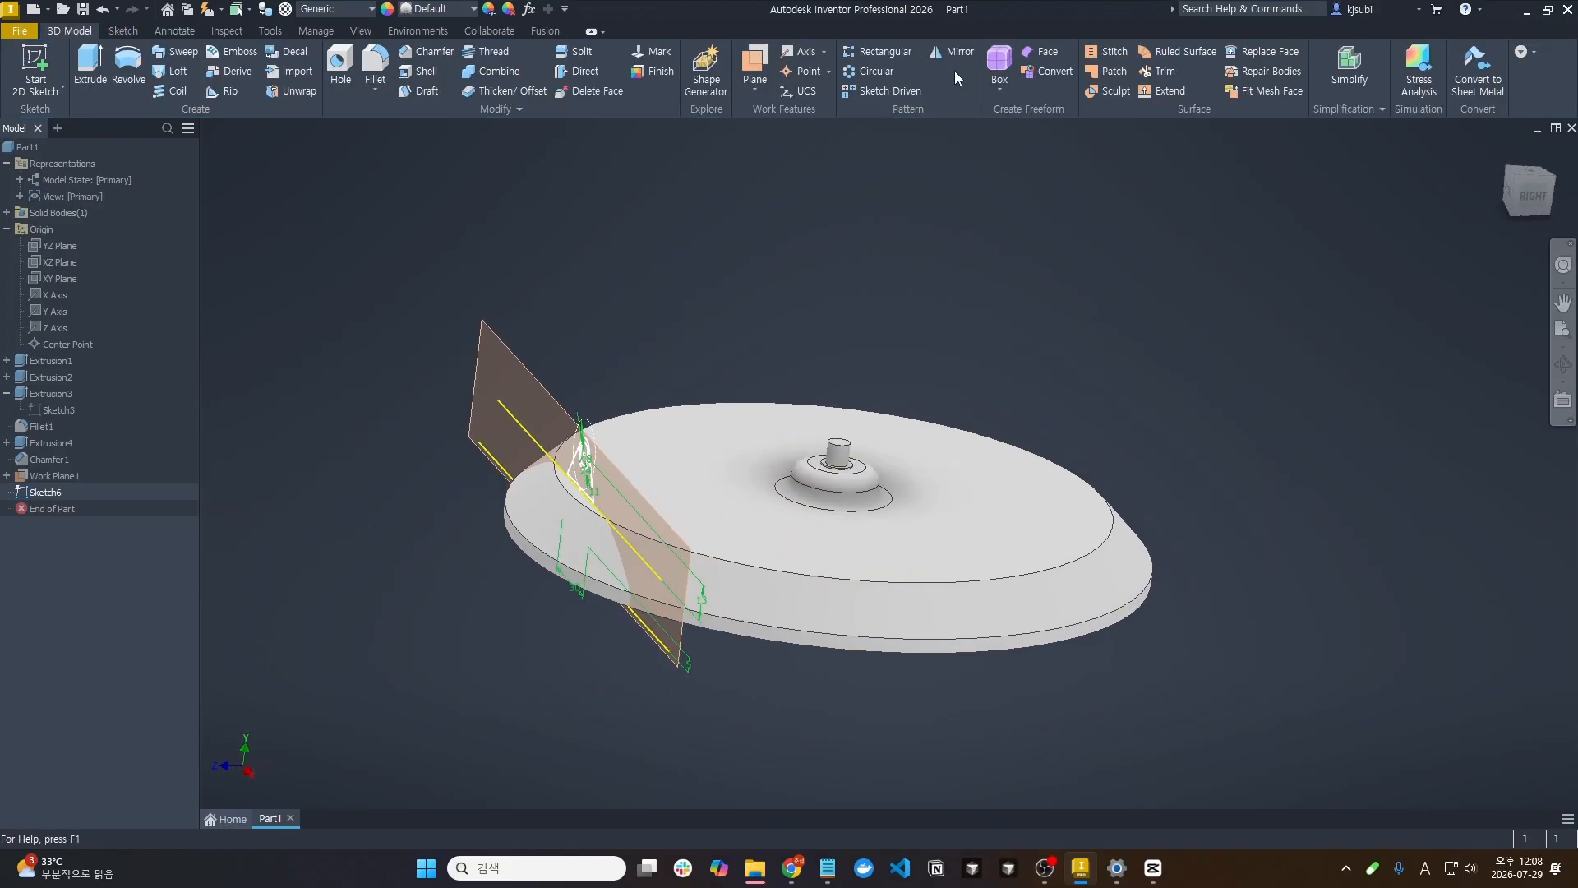
Extrude the whole bracket outline, including both circles, the tapered region and the rectangle, 5 mm outward as a new solid
{"action": "left_click", "coordinate": [91, 66]}
{"action": "scroll", "coordinate": [680, 526], "scroll_direction": "down", "scroll_amount": 5}
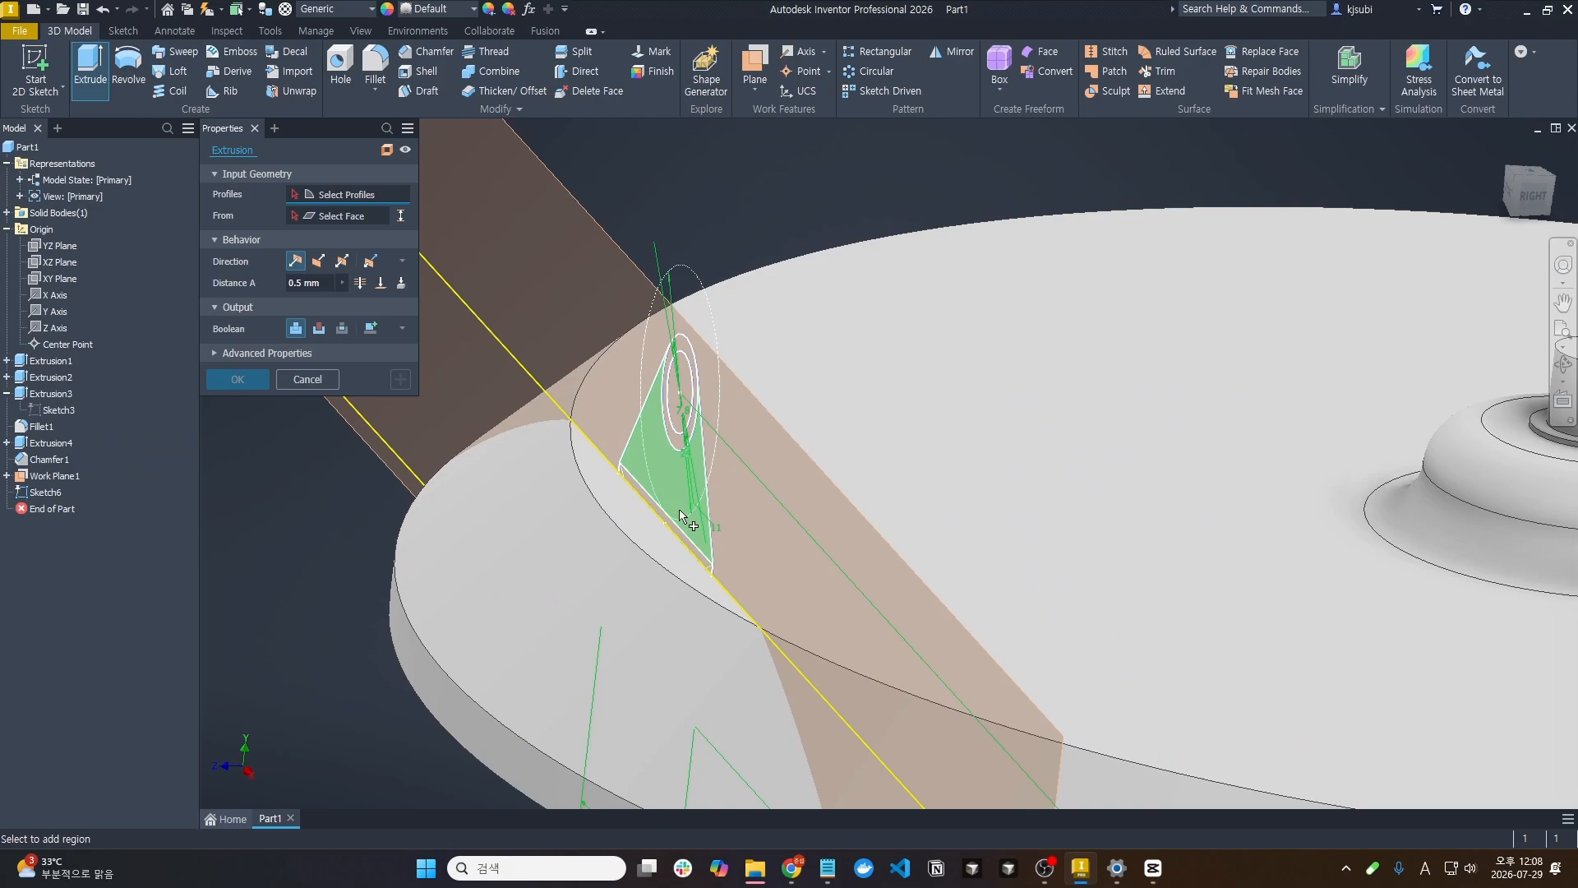
{"action": "left_click", "coordinate": [684, 352]}
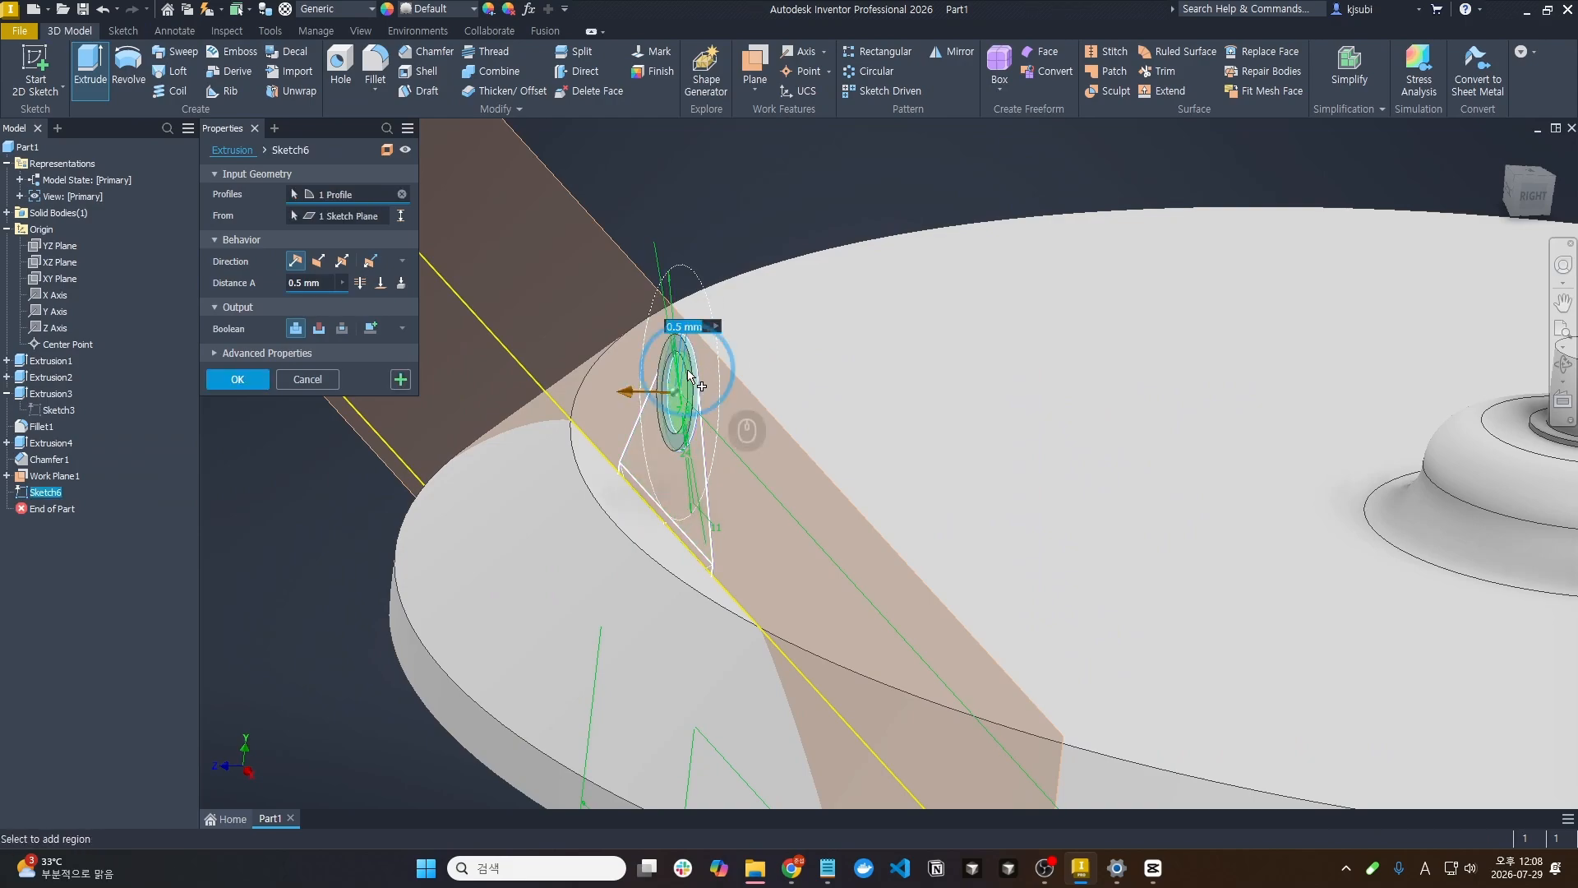
{"action": "left_click", "coordinate": [670, 491]}
{"action": "left_click", "coordinate": [670, 491]}
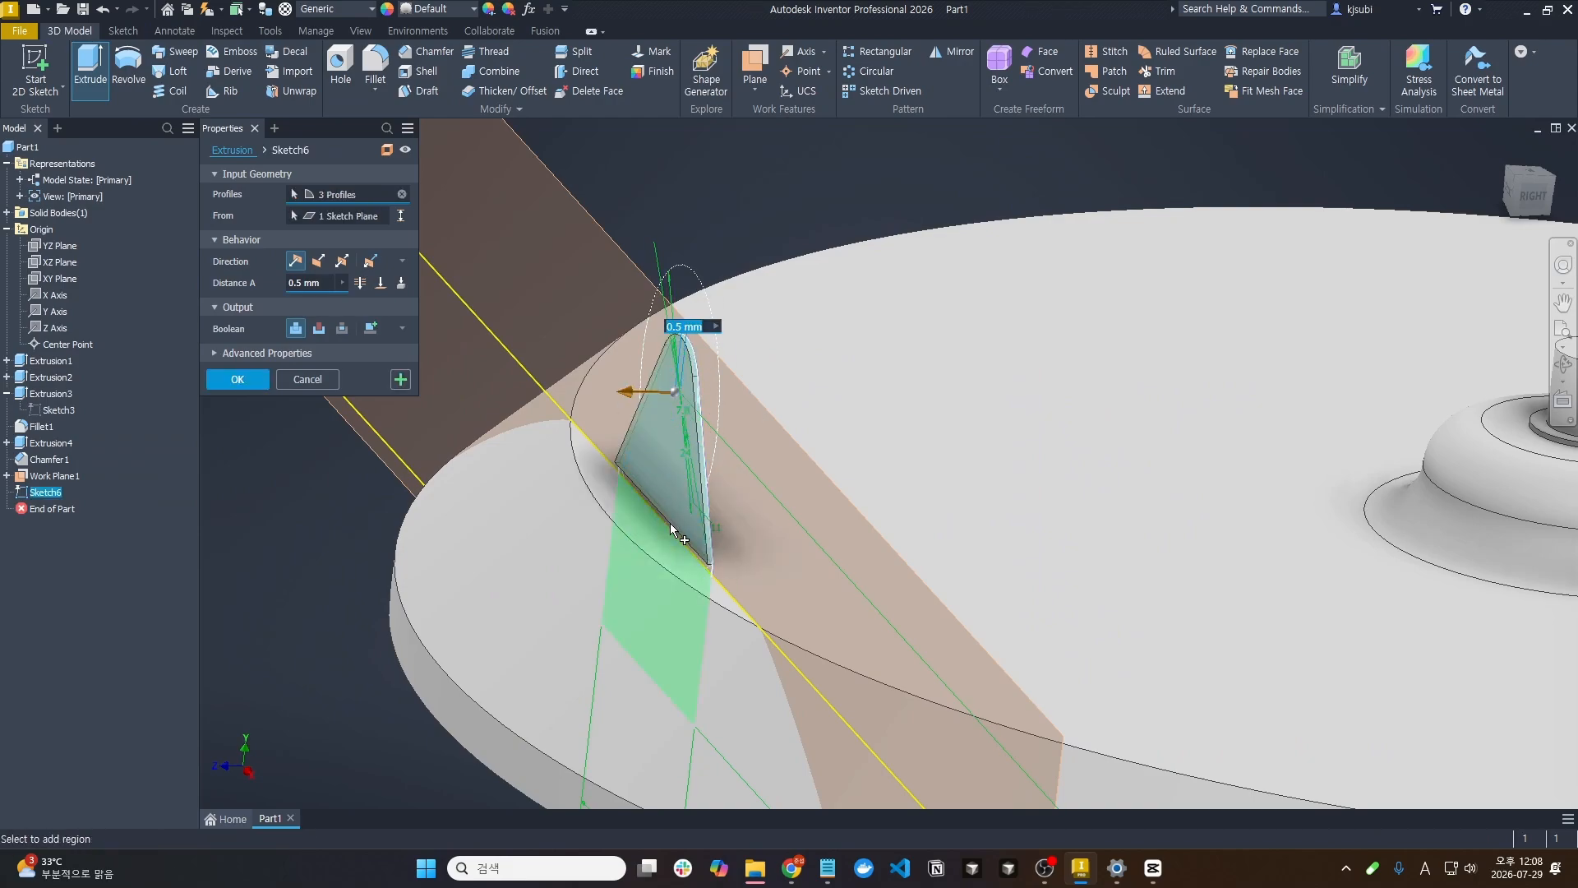
{"action": "left_click", "coordinate": [670, 534]}
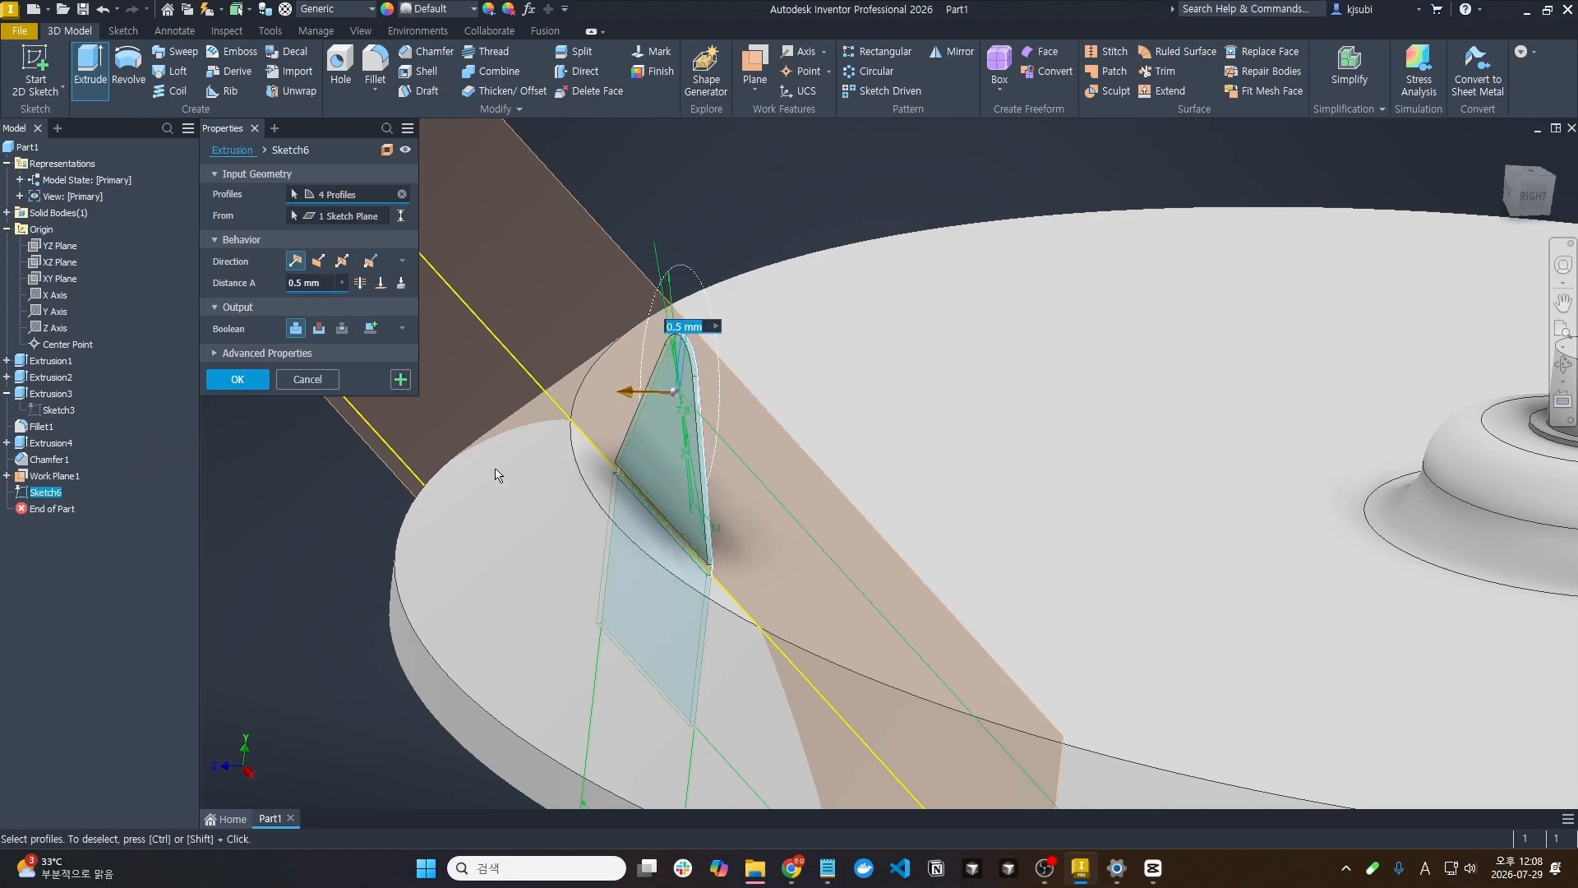
{"action": "left_click", "coordinate": [330, 283]}
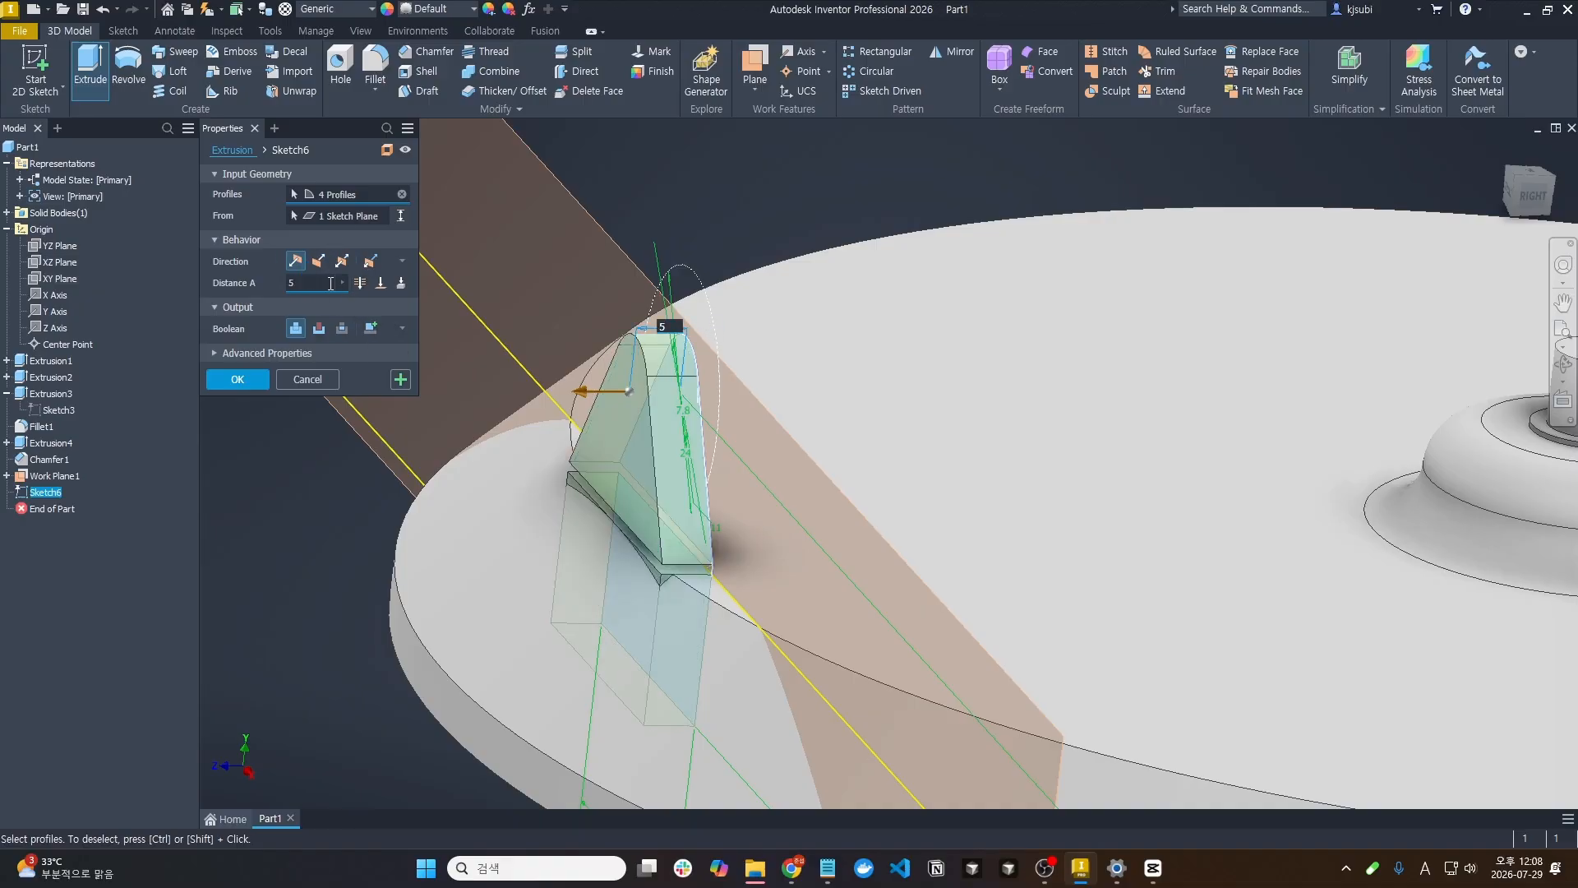
{"action": "left_click", "coordinate": [702, 567]}
{"action": "left_click", "coordinate": [371, 328]}
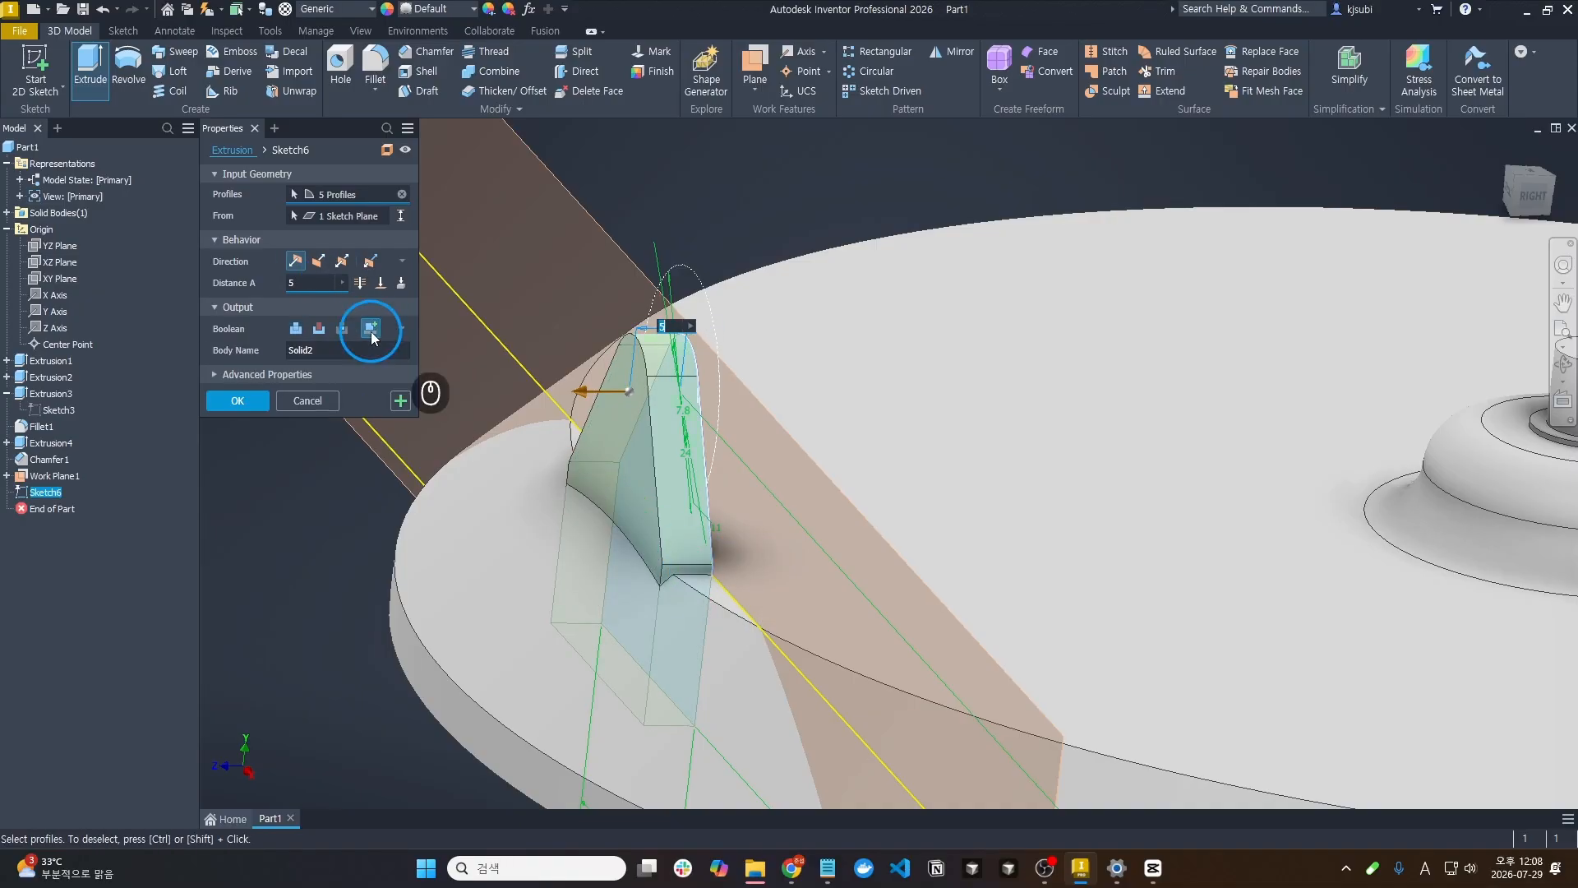
{"action": "left_click", "coordinate": [237, 400]}
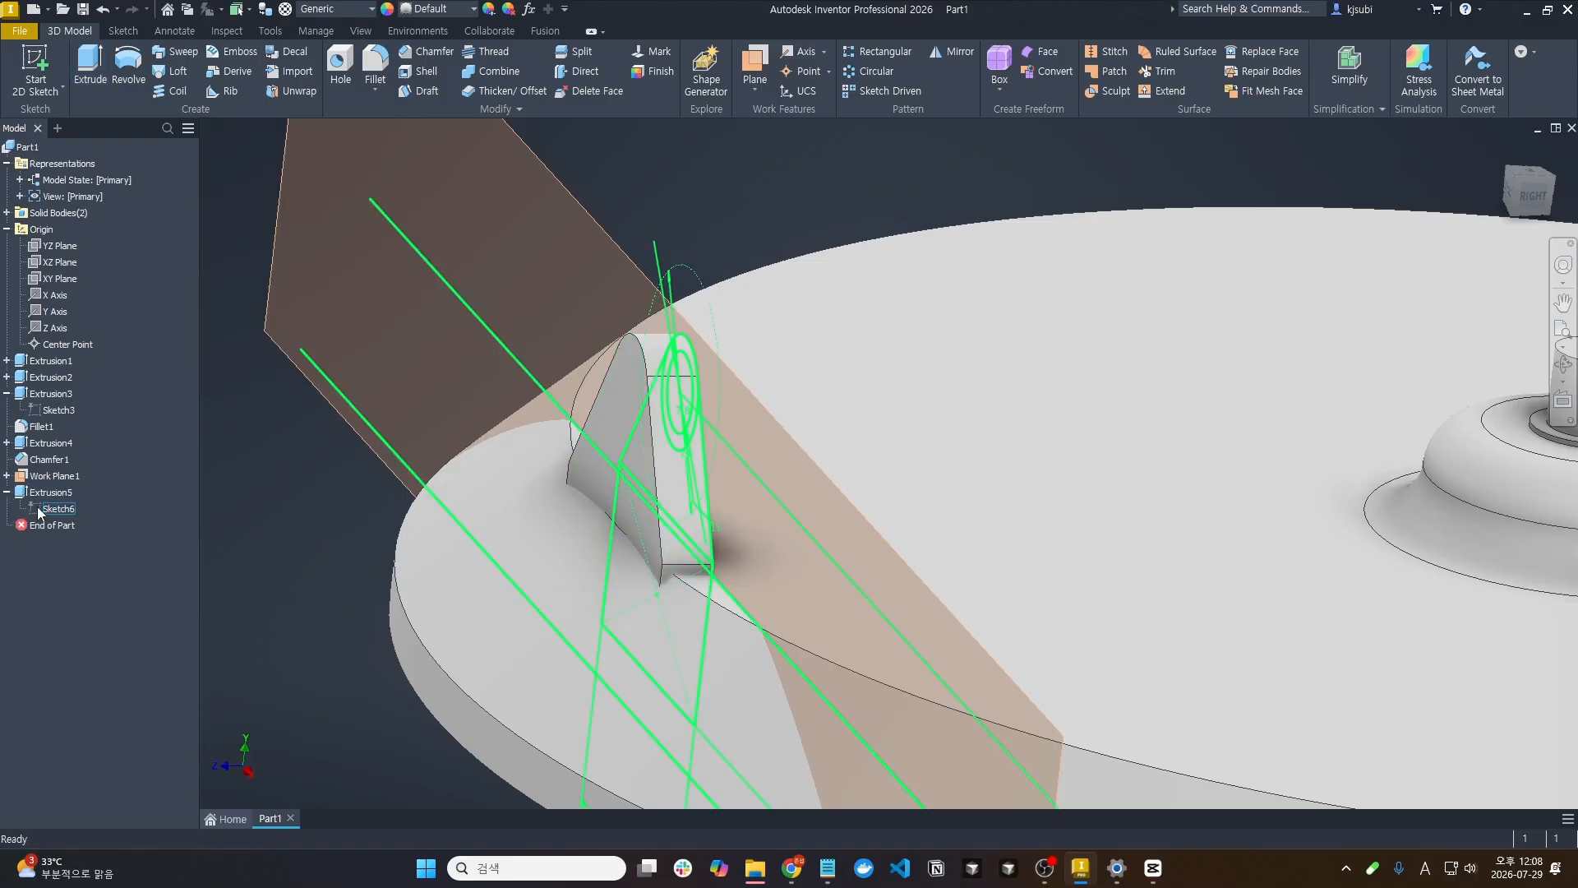
Share the bracket sketch and extrude the ring between its two circles 0.5 mm toward the disc's centre, using Join
{"action": "right_click", "coordinate": [37, 508]}
{"action": "left_click", "coordinate": [90, 585]}
{"action": "mouse_move", "coordinate": [88, 588]}
{"action": "middle_mouse_down", "text": "shift"}
{"action": "mouse_move", "coordinate": [309, 489]}
{"action": "mouse_move", "coordinate": [323, 511]}
{"action": "middle_mouse_up", "text": "shift"}
{"action": "left_click", "coordinate": [89, 72]}
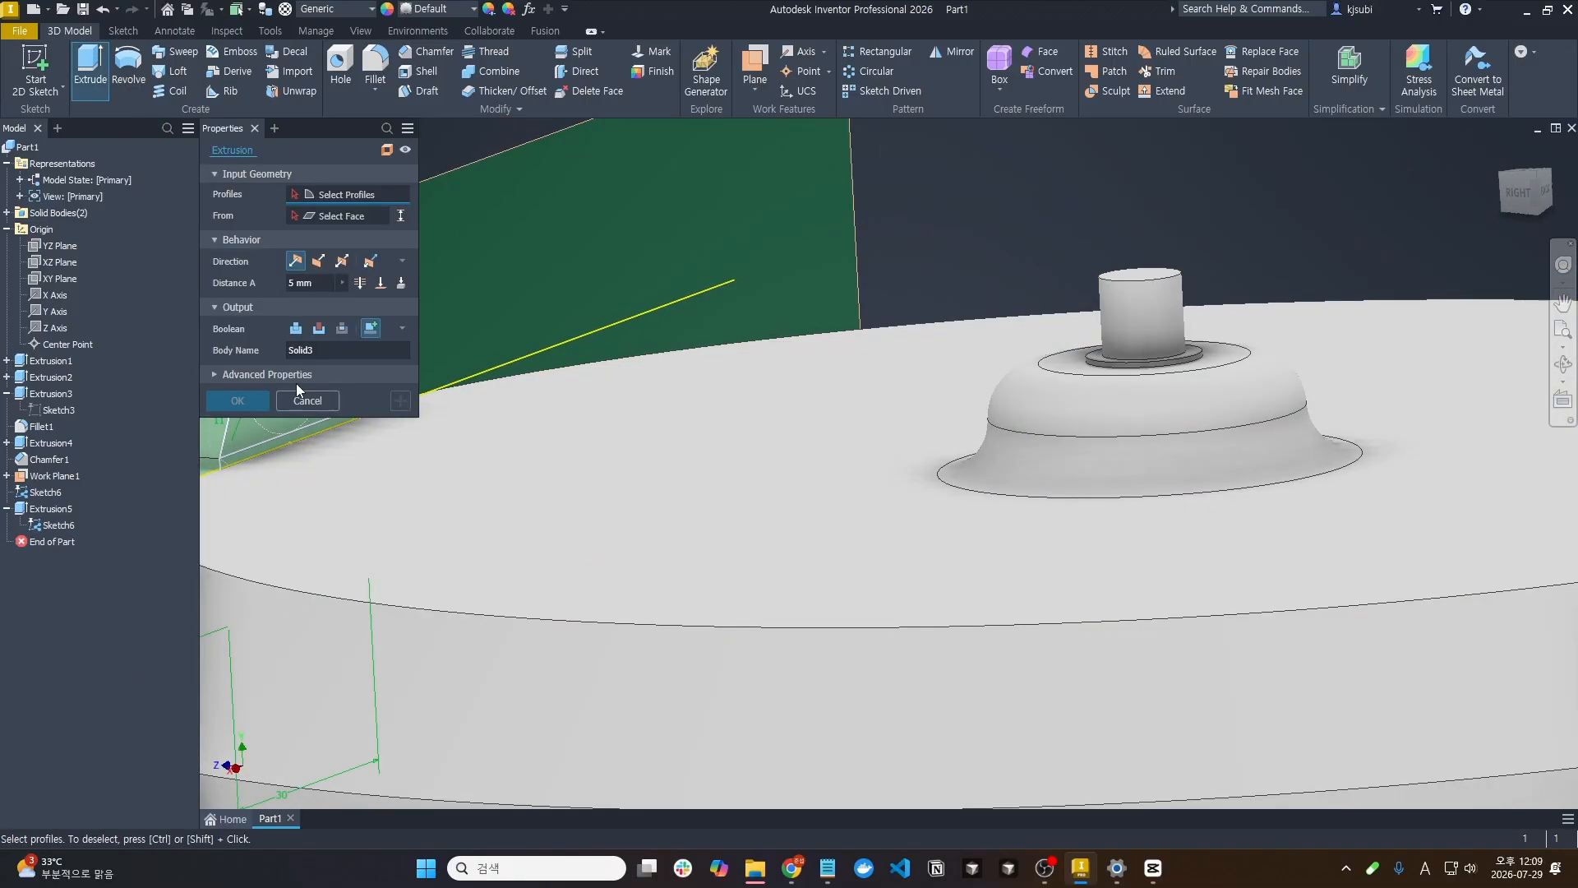
{"action": "middle_click_drag", "start_coordinate": [532, 395], "coordinate": [777, 443]}
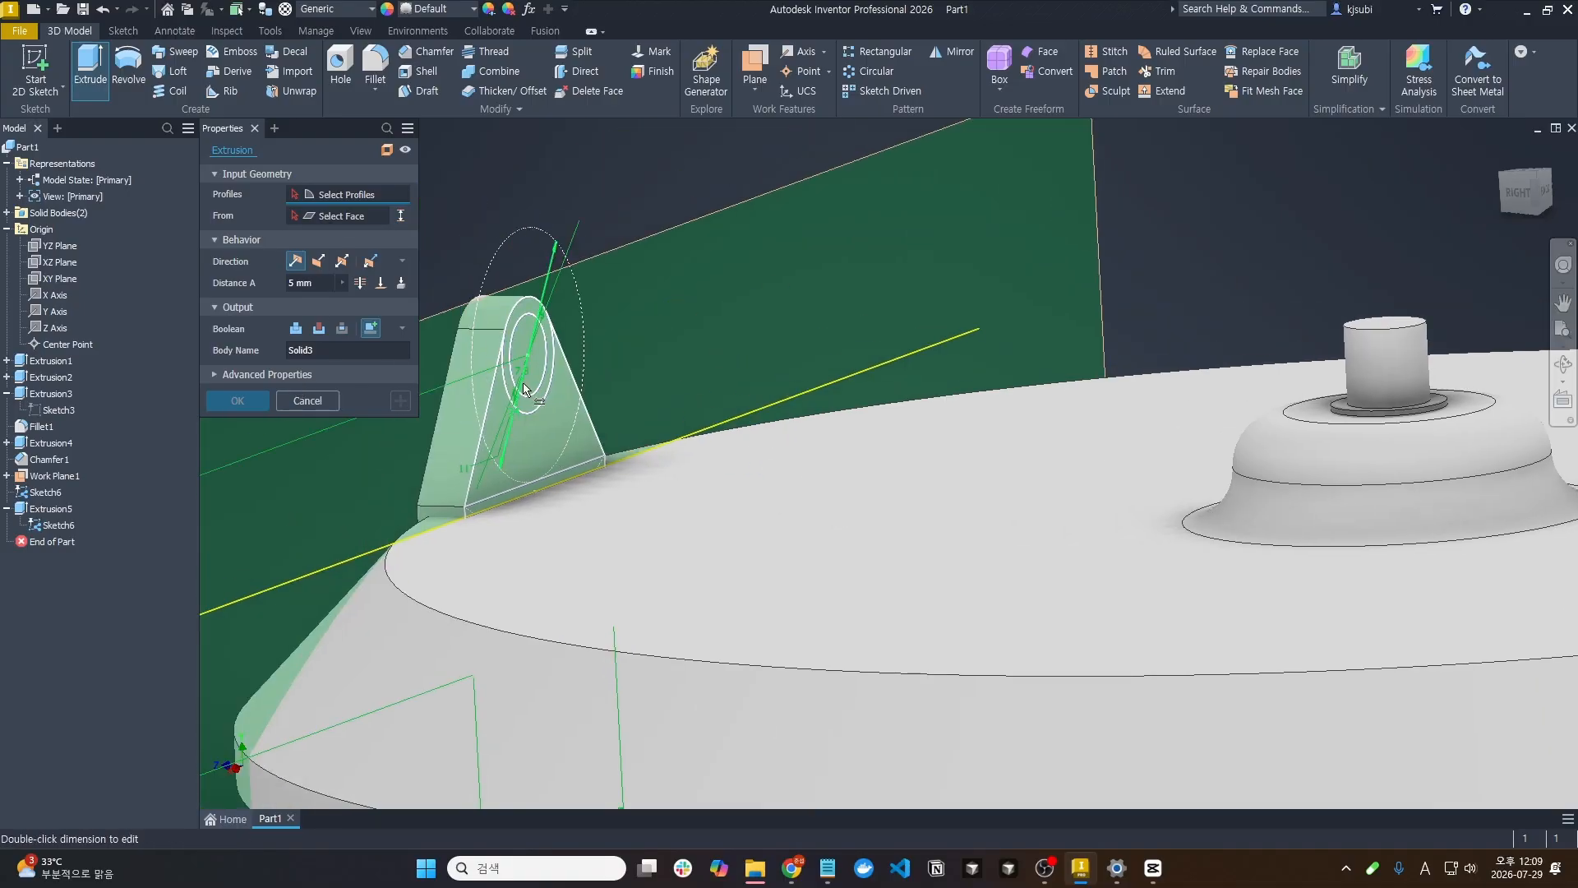
{"action": "left_click", "coordinate": [536, 402]}
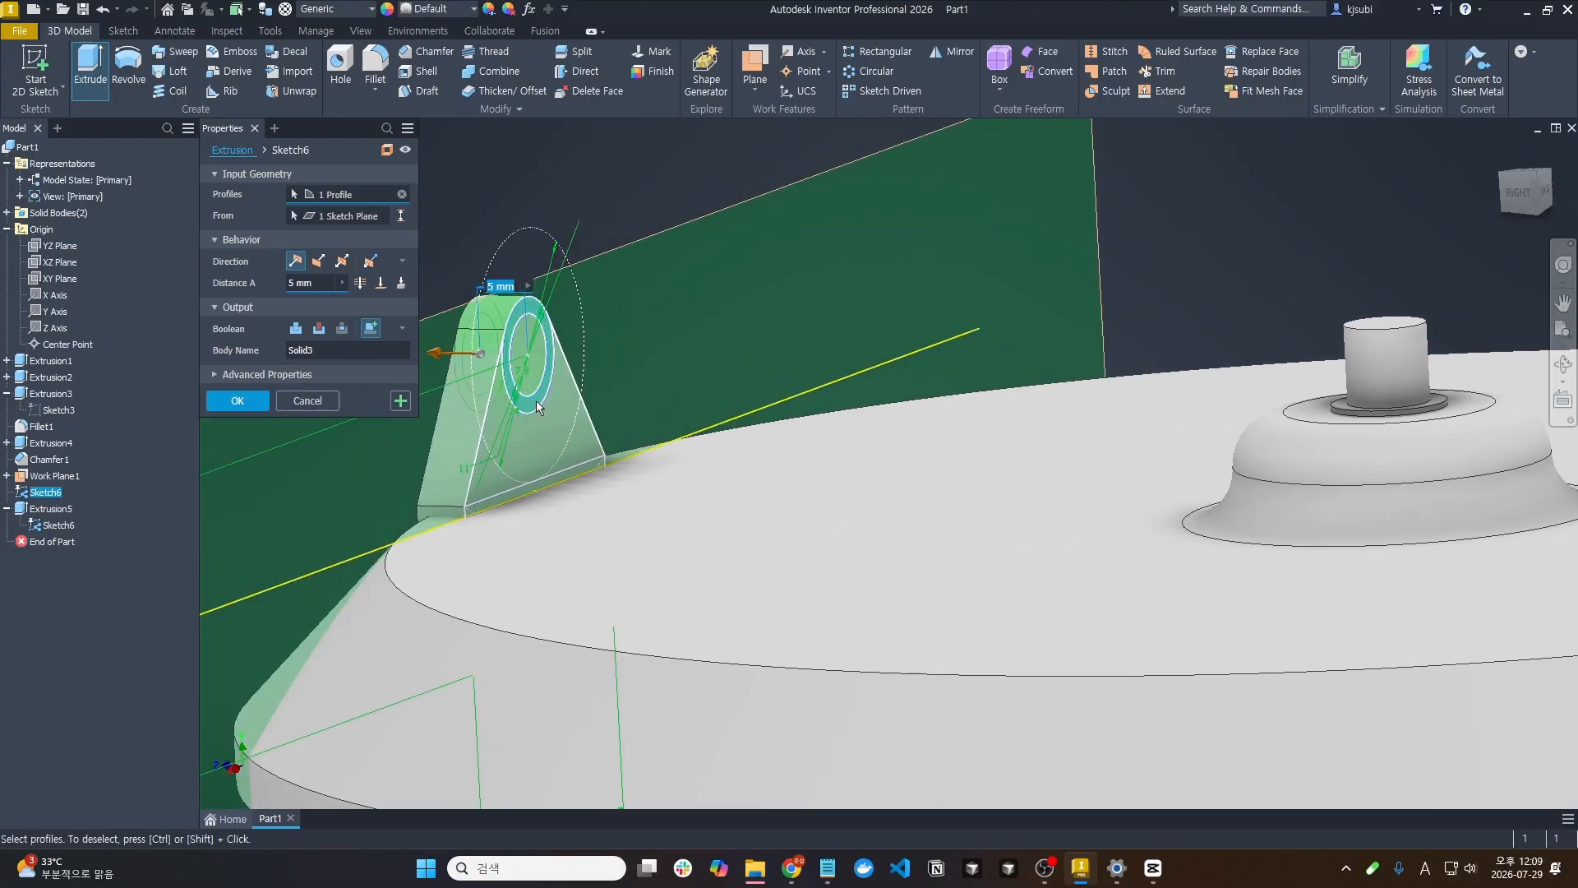
{"action": "type", "text": "0.5"}
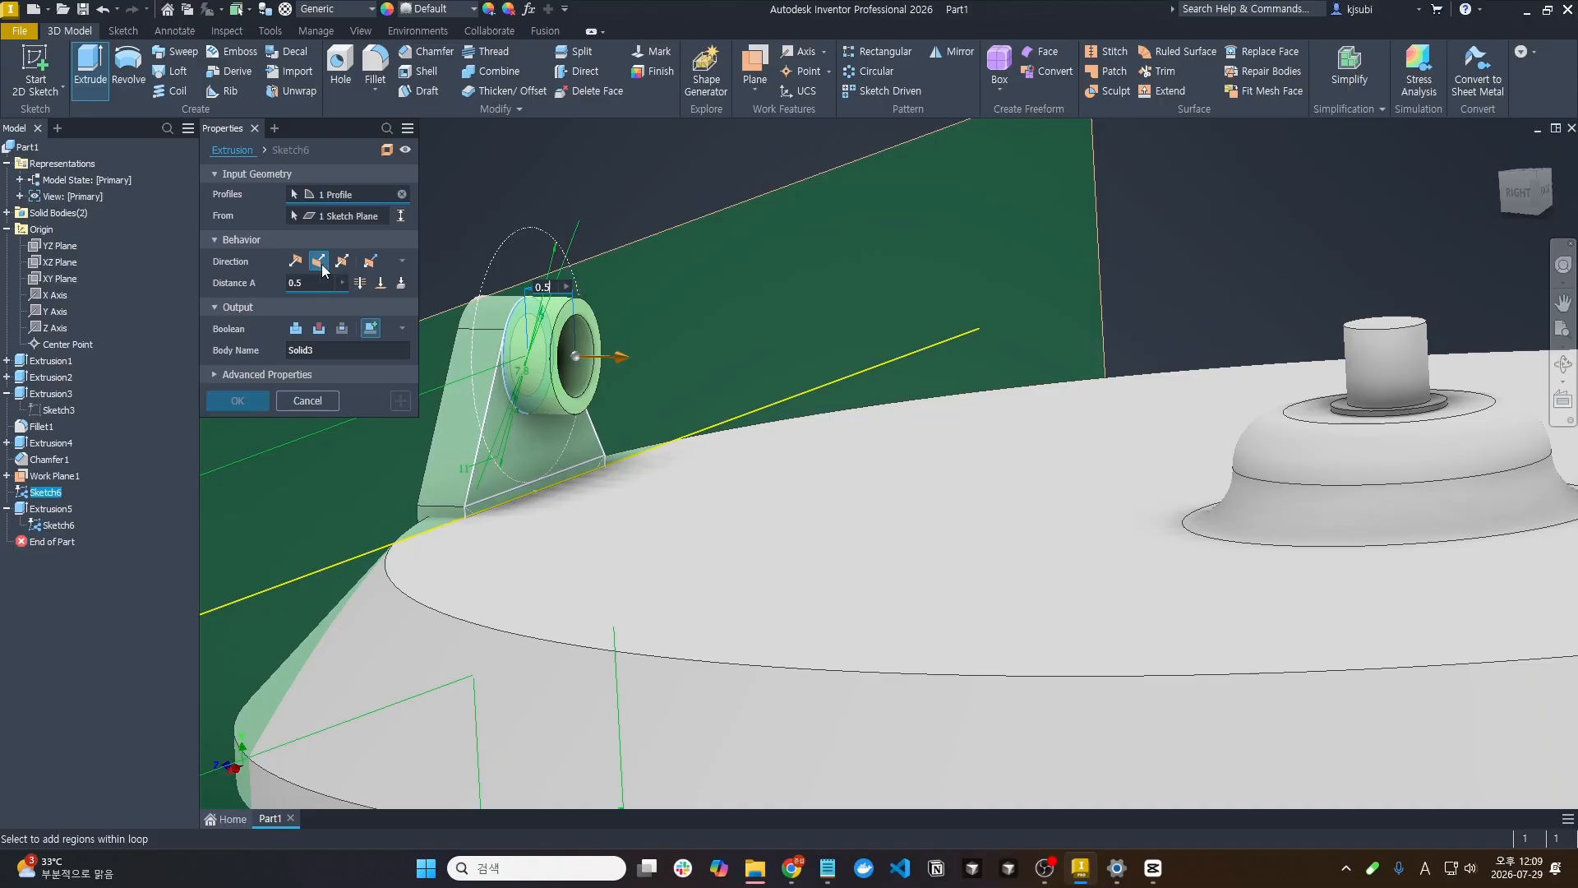
{"action": "left_click", "coordinate": [295, 328]}
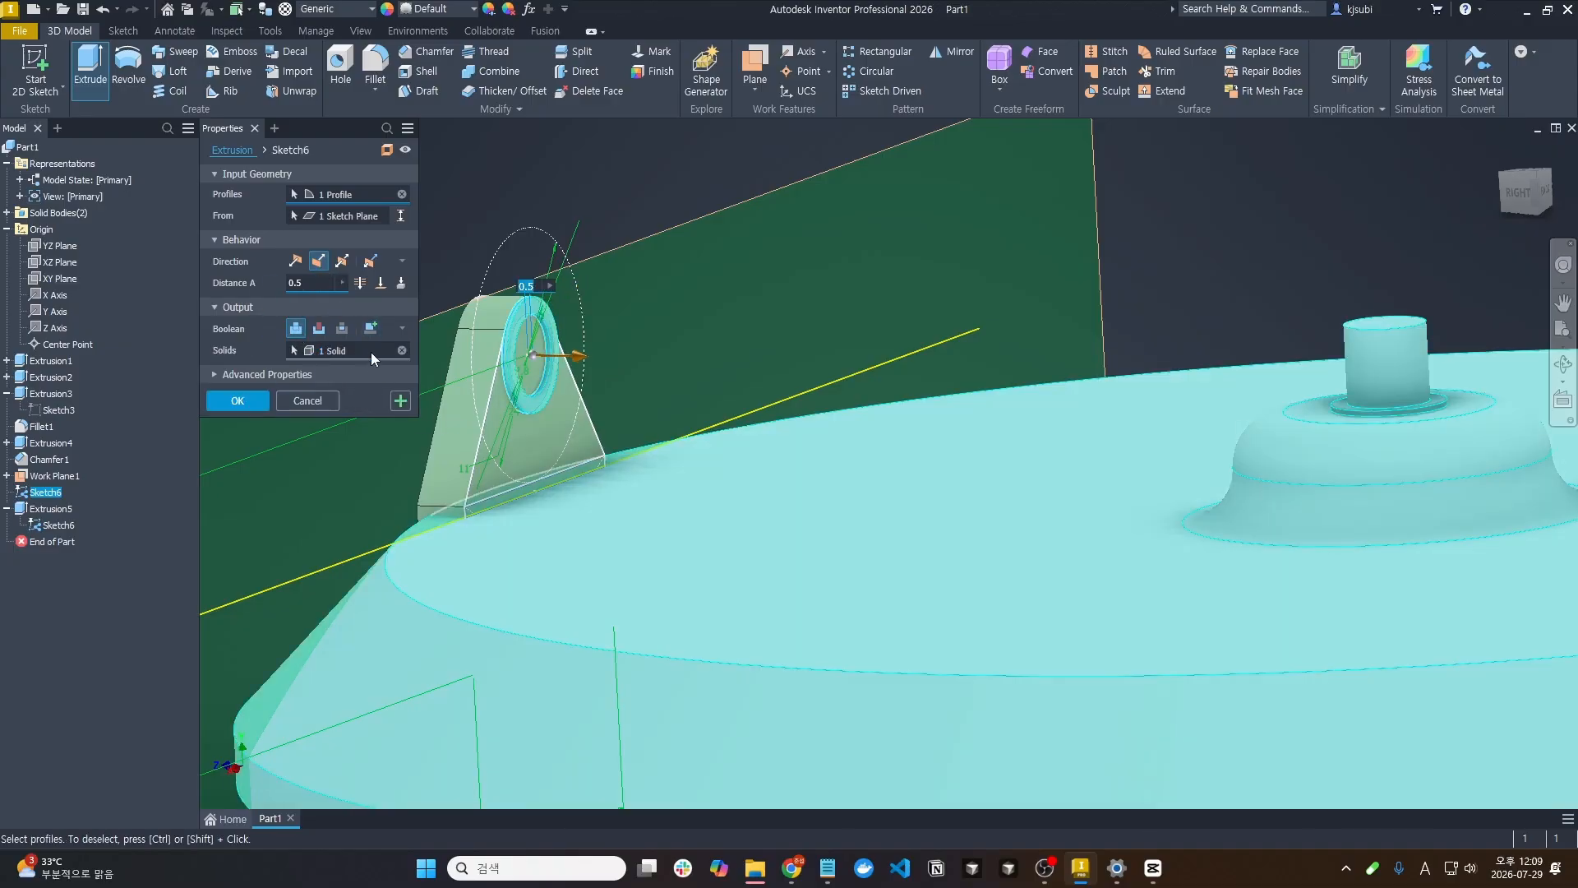
{"action": "left_click", "coordinate": [238, 400]}
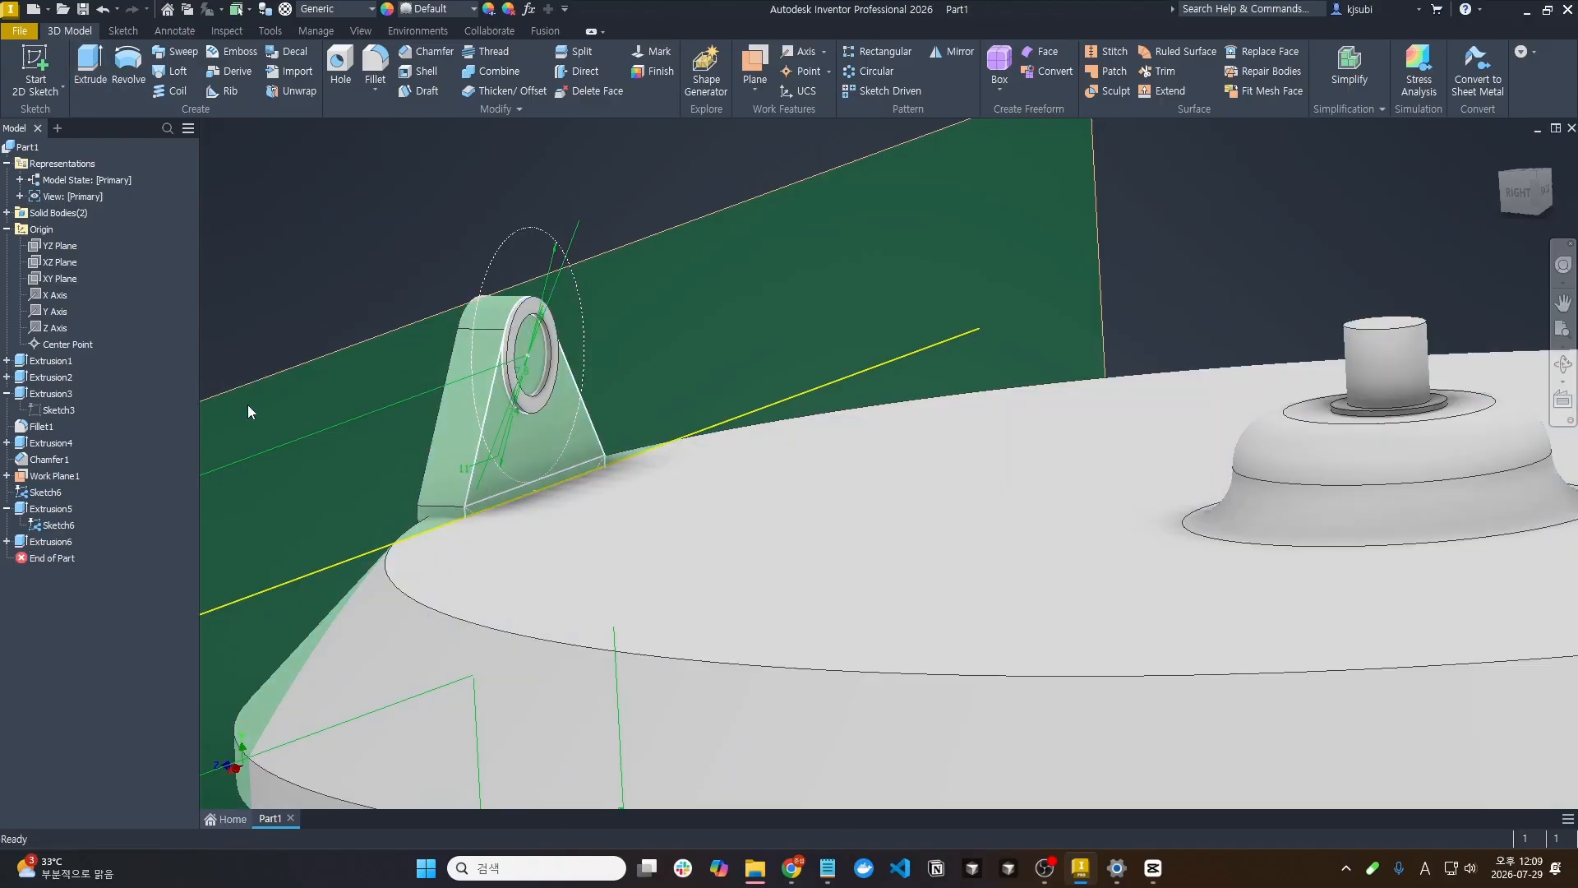
Extrude the sketch's inner circle 4.5 mm toward the disc's centre as a joined pin
{"action": "left_click", "coordinate": [90, 66]}
{"action": "left_click", "coordinate": [542, 376]}
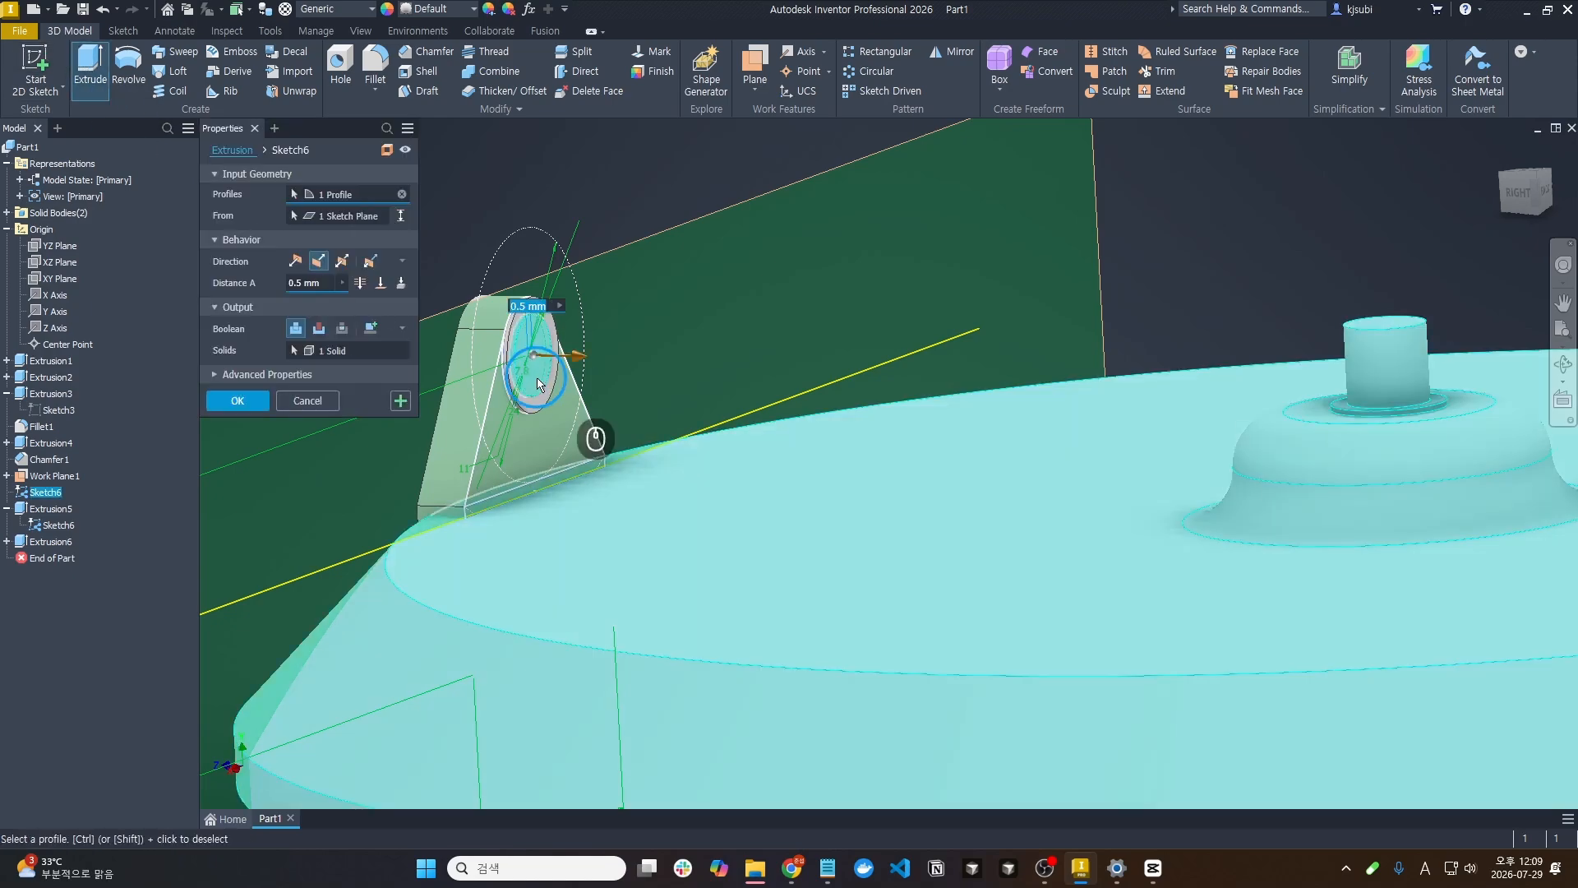
{"action": "left_click", "coordinate": [238, 400]}
Hide the offset work plane and the shared bracket sketch
{"action": "middle_click_drag", "start_coordinate": [273, 430], "coordinate": [366, 465], "text": "shift"}
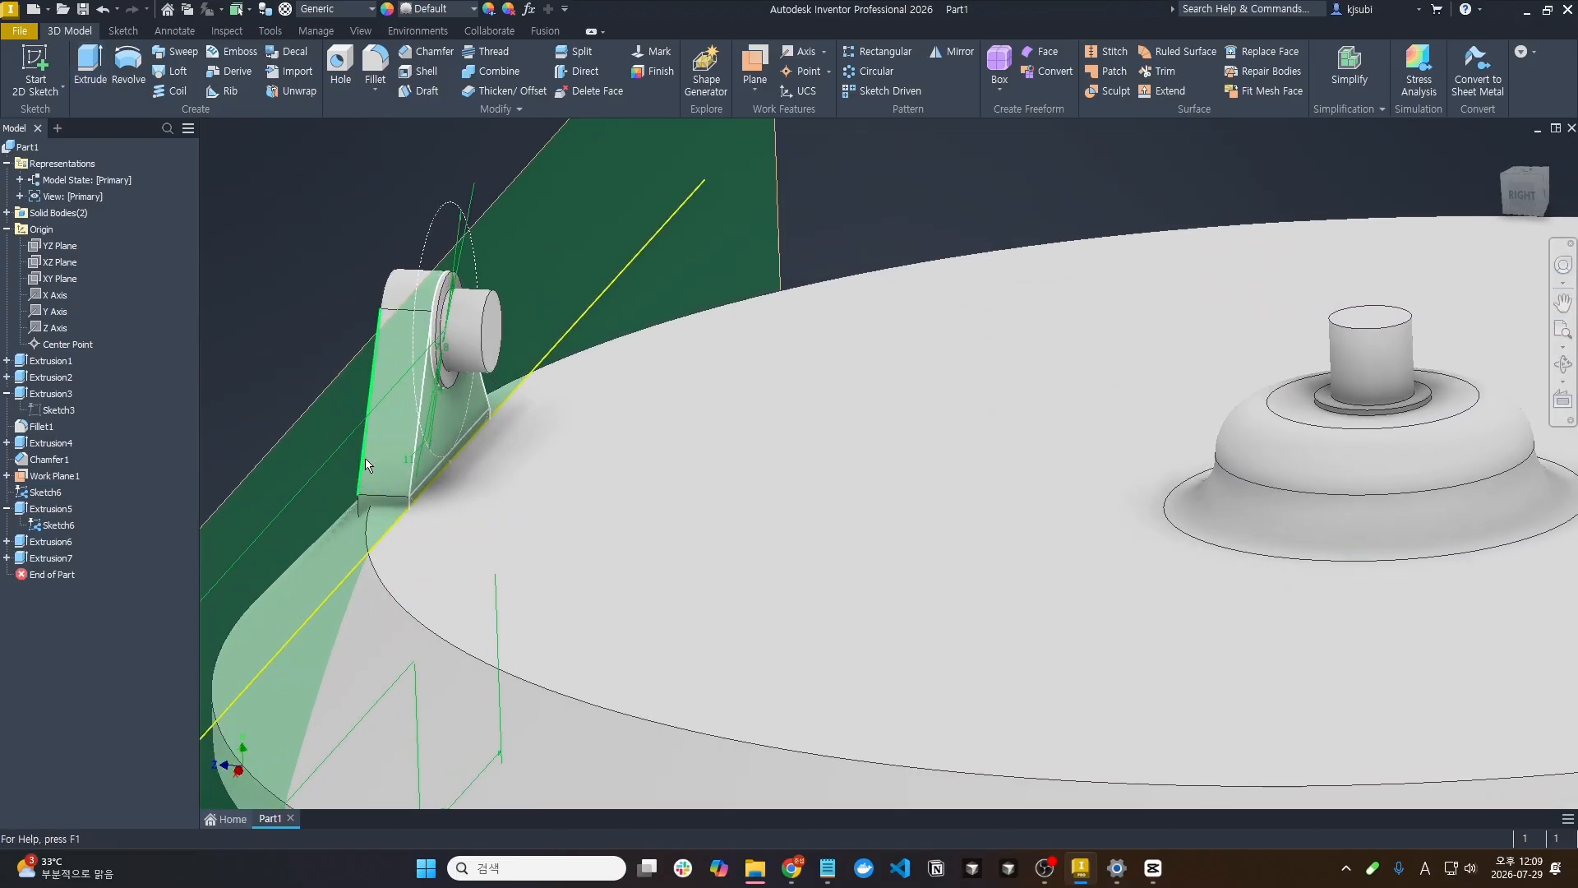
{"action": "scroll", "coordinate": [366, 446], "scroll_direction": "down", "scroll_amount": 5}
{"action": "scroll", "coordinate": [521, 465], "scroll_direction": "up", "scroll_amount": 4}
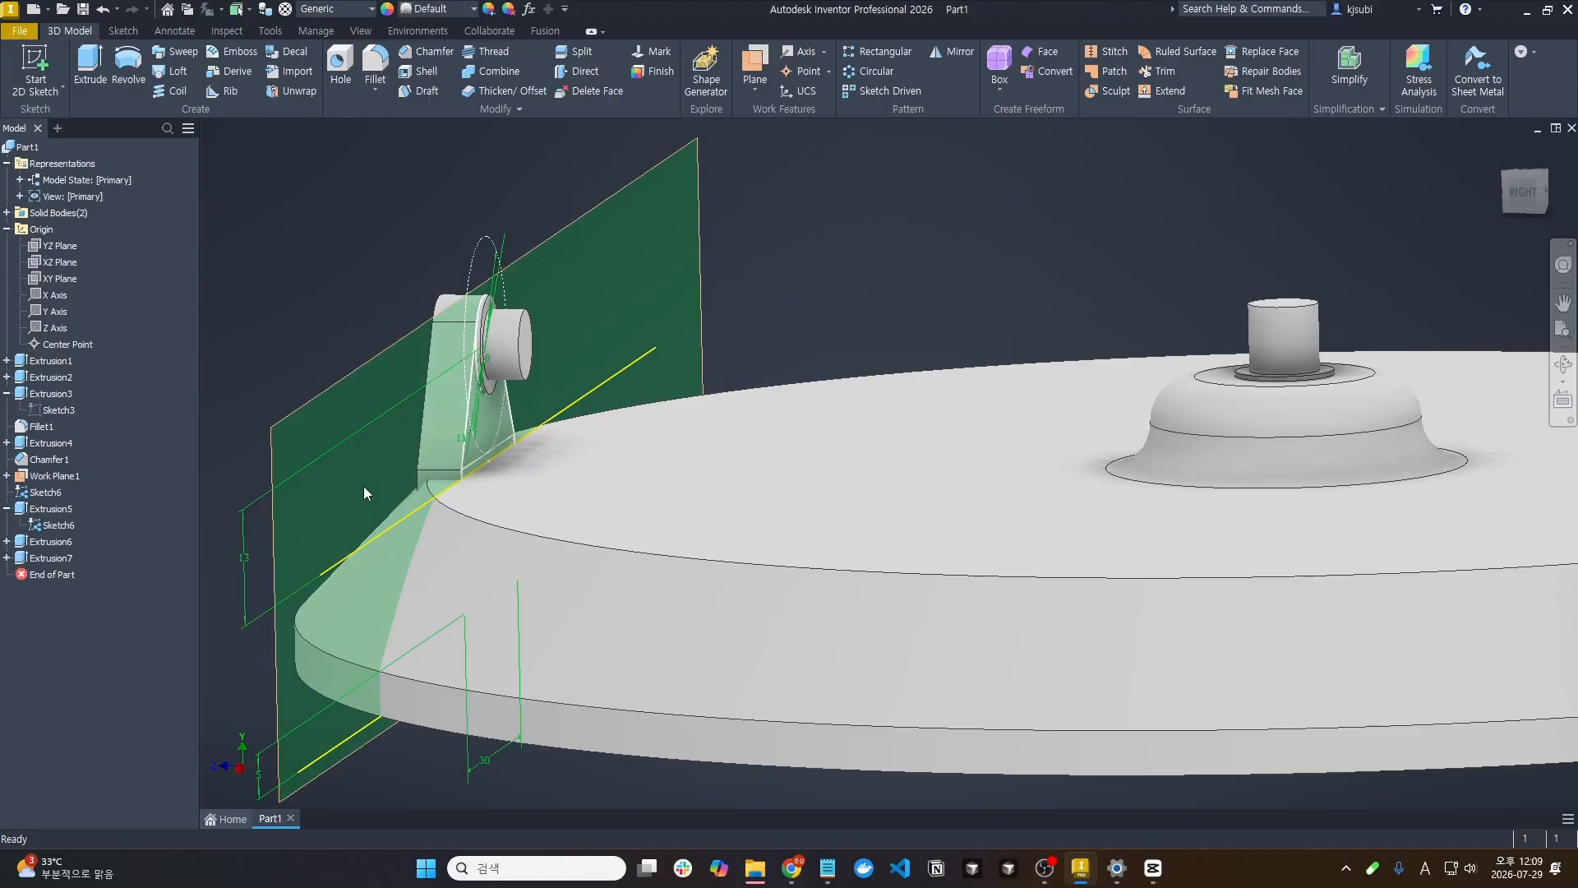
{"action": "left_click", "coordinate": [321, 415]}
{"action": "right_click", "coordinate": [318, 400]}
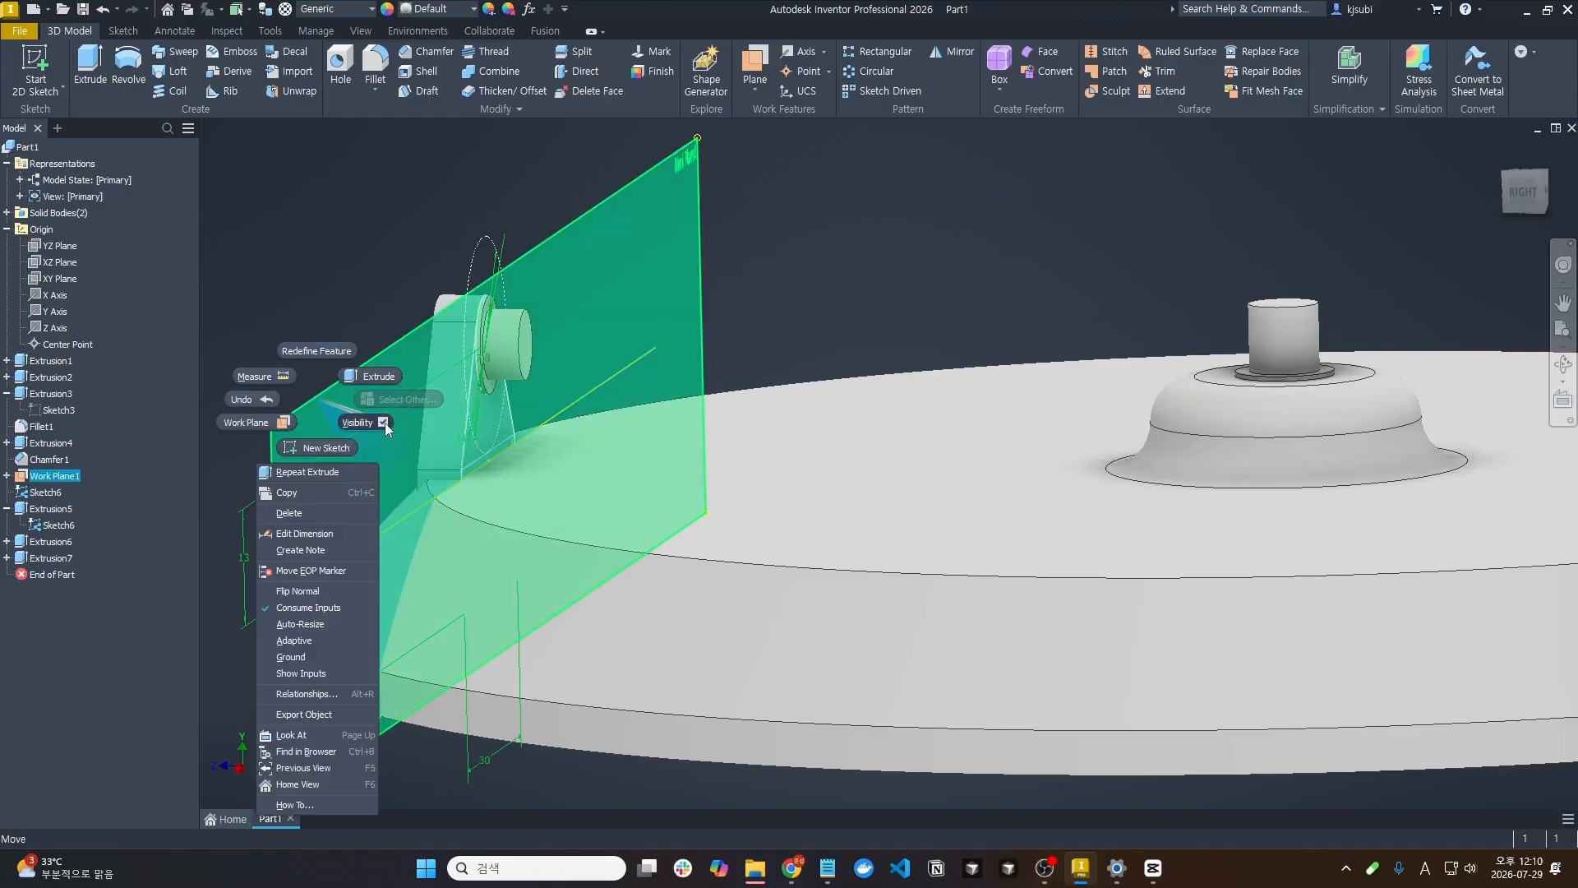
{"action": "left_click", "coordinate": [385, 422]}
{"action": "right_click", "coordinate": [38, 524]}
{"action": "left_click", "coordinate": [90, 720]}
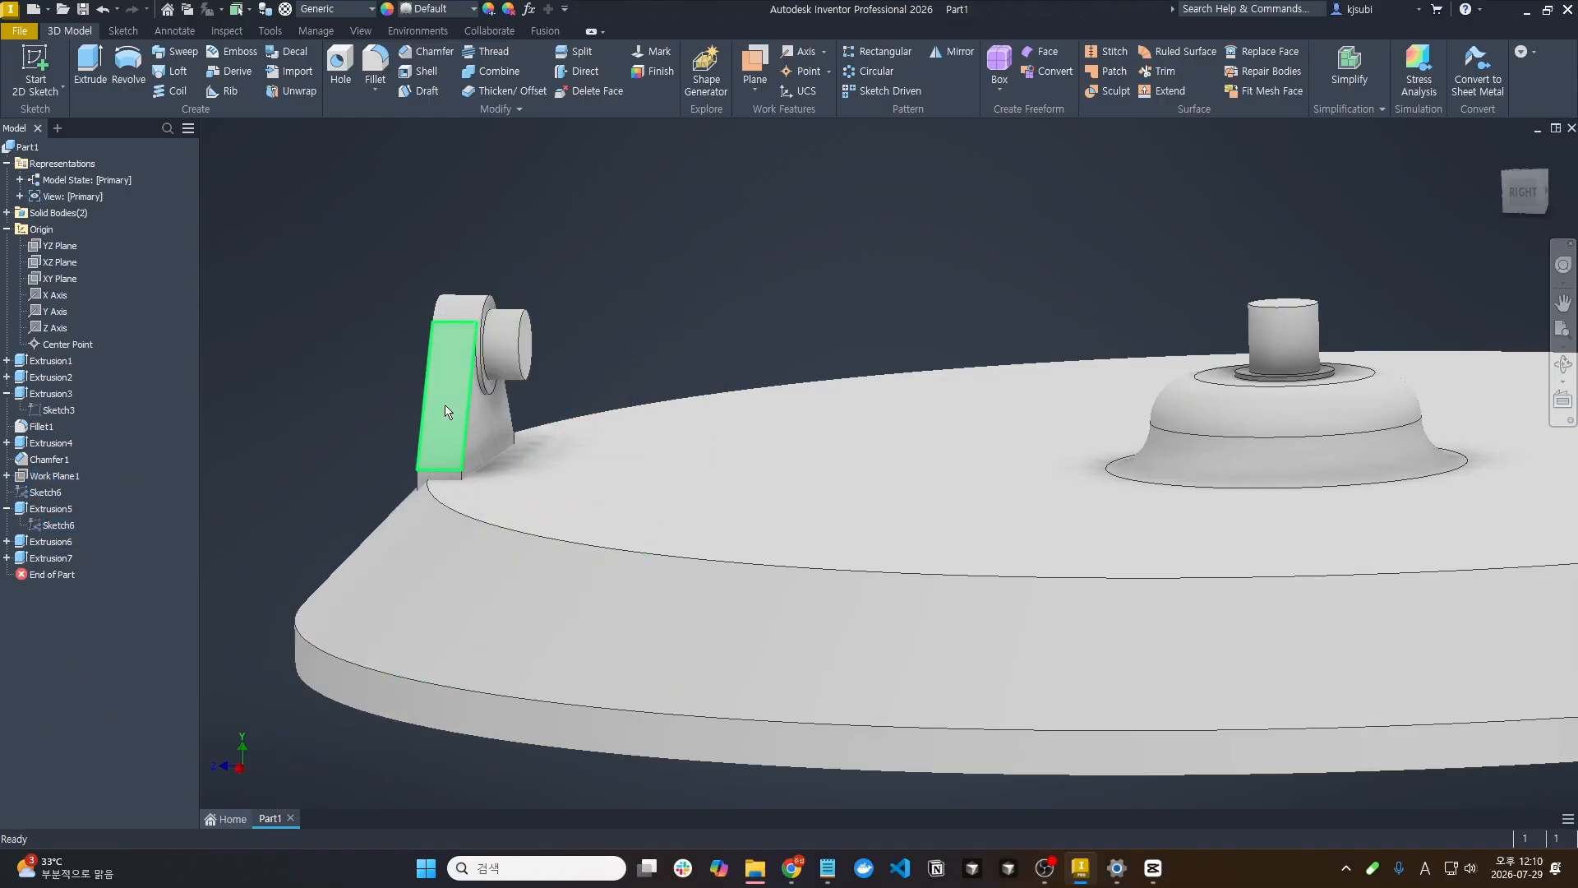
{"action": "middle_click_drag", "start_coordinate": [423, 386], "coordinate": [444, 403], "text": "shift"}
{"action": "left_click", "coordinate": [950, 53]}
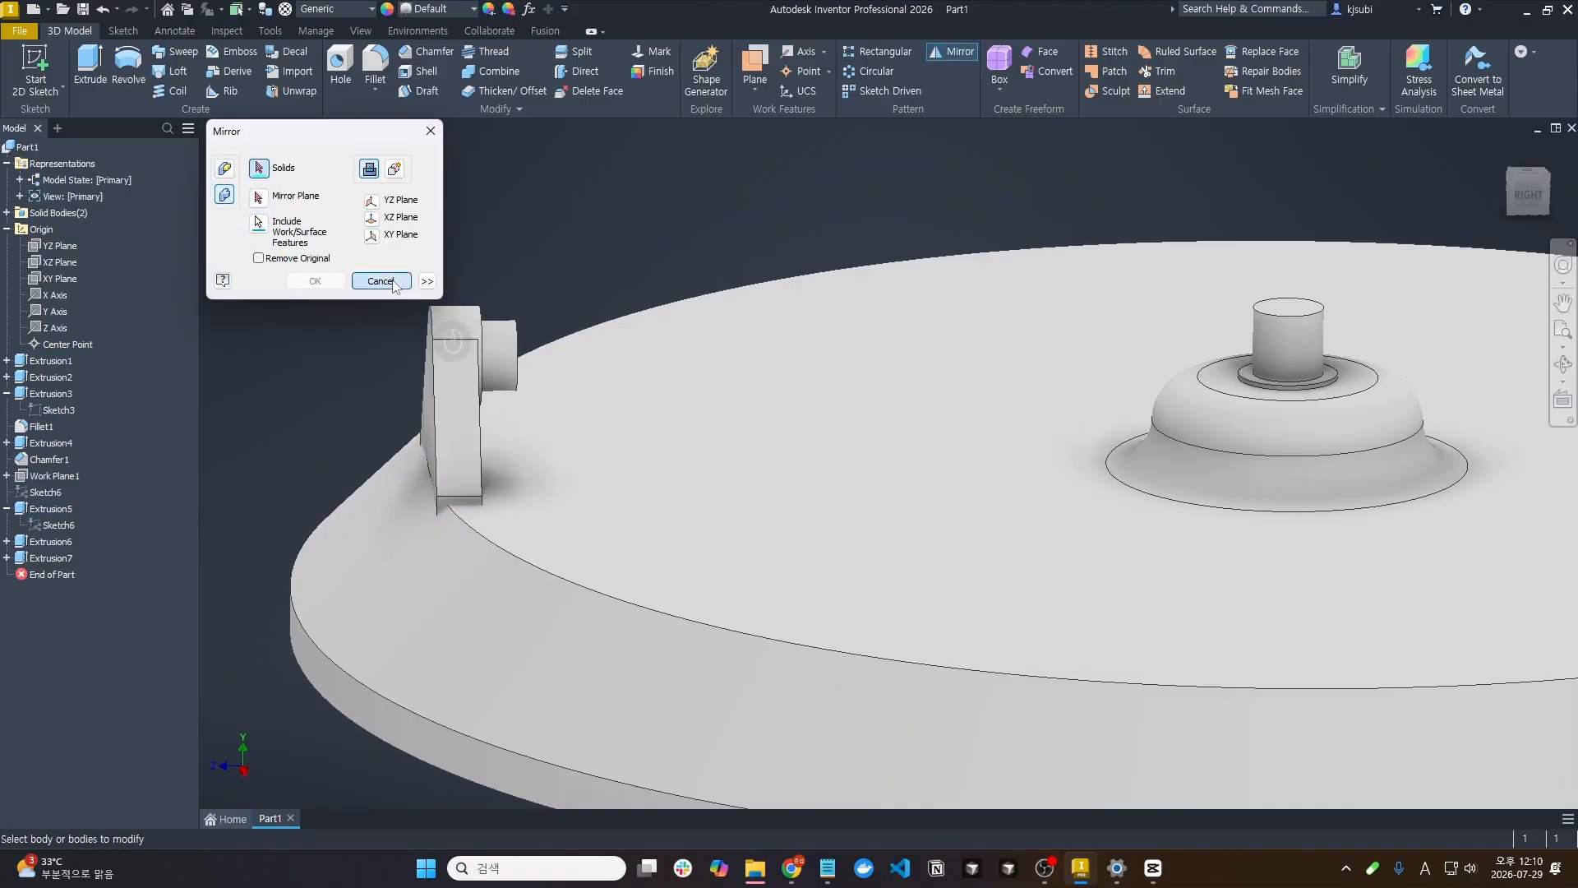
{"action": "key", "text": "Escape"}
{"action": "double_click", "coordinate": [78, 557]}
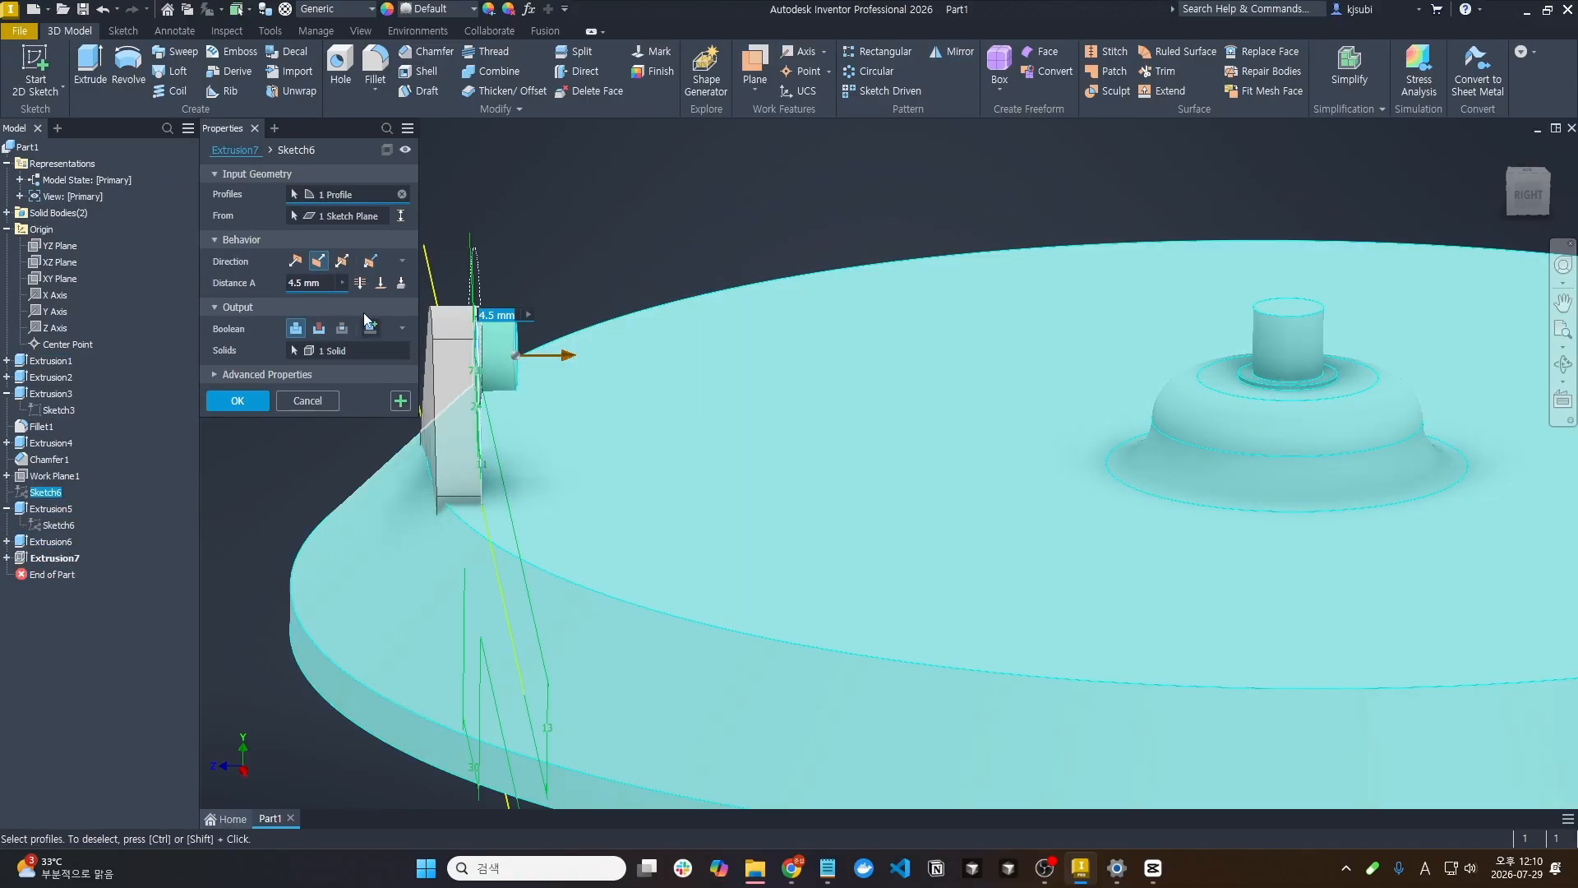
{"action": "left_click", "coordinate": [307, 400]}
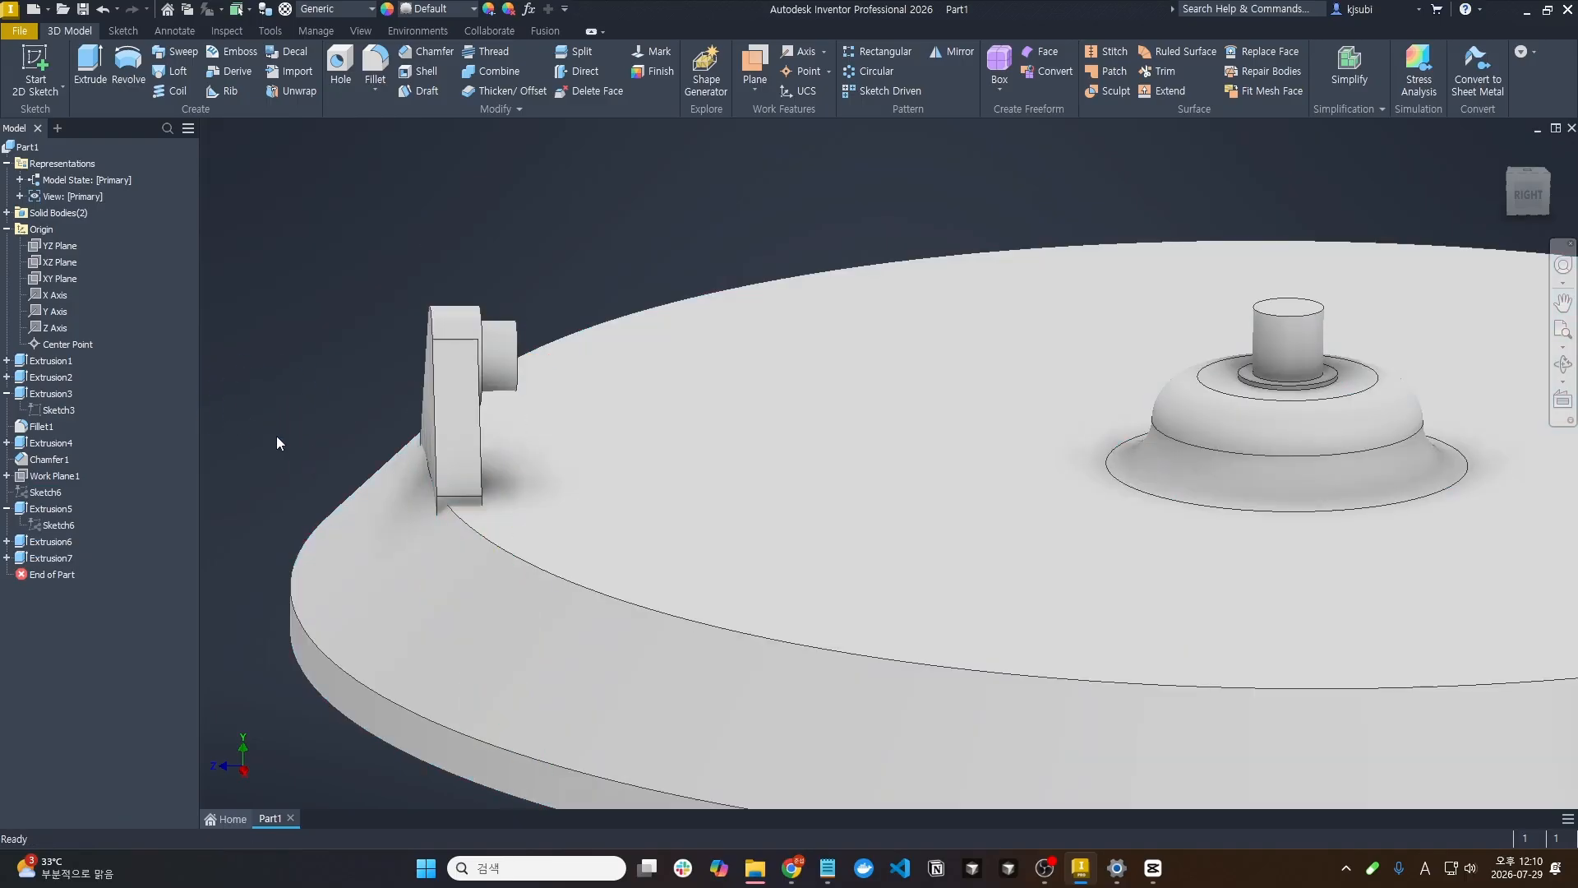
Mirror the bracket solid about the end face of its pin, as a separate solid
{"action": "left_click", "coordinate": [953, 51]}
{"action": "left_click", "coordinate": [225, 194]}
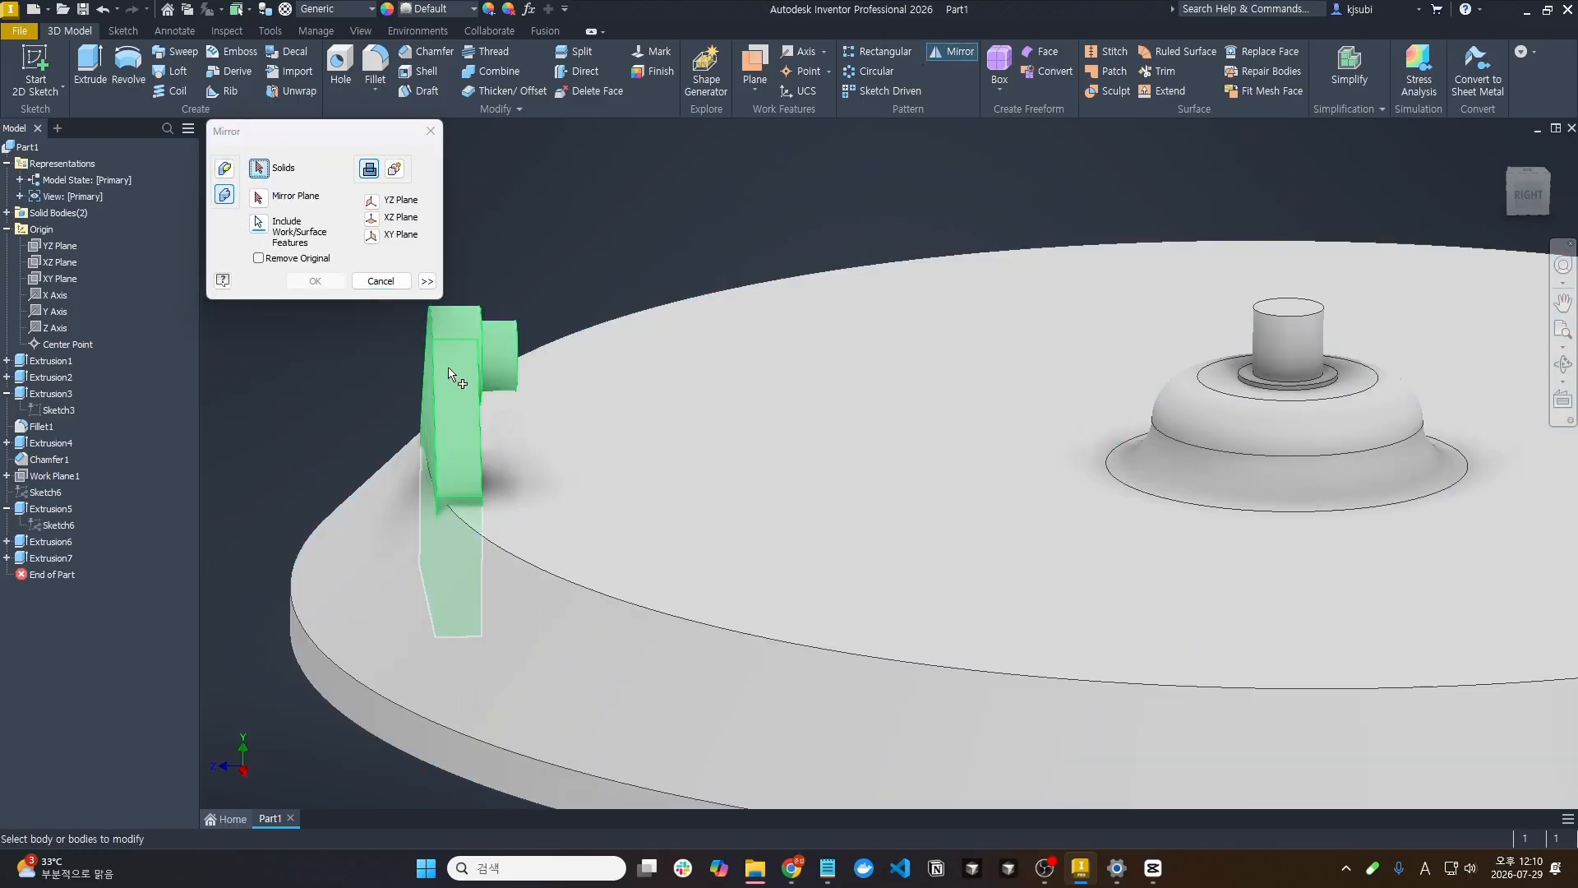
{"action": "left_click", "coordinate": [268, 204]}
{"action": "middle_click_drag", "start_coordinate": [297, 301], "coordinate": [318, 327], "text": "shift"}
{"action": "left_click", "coordinate": [568, 358]}
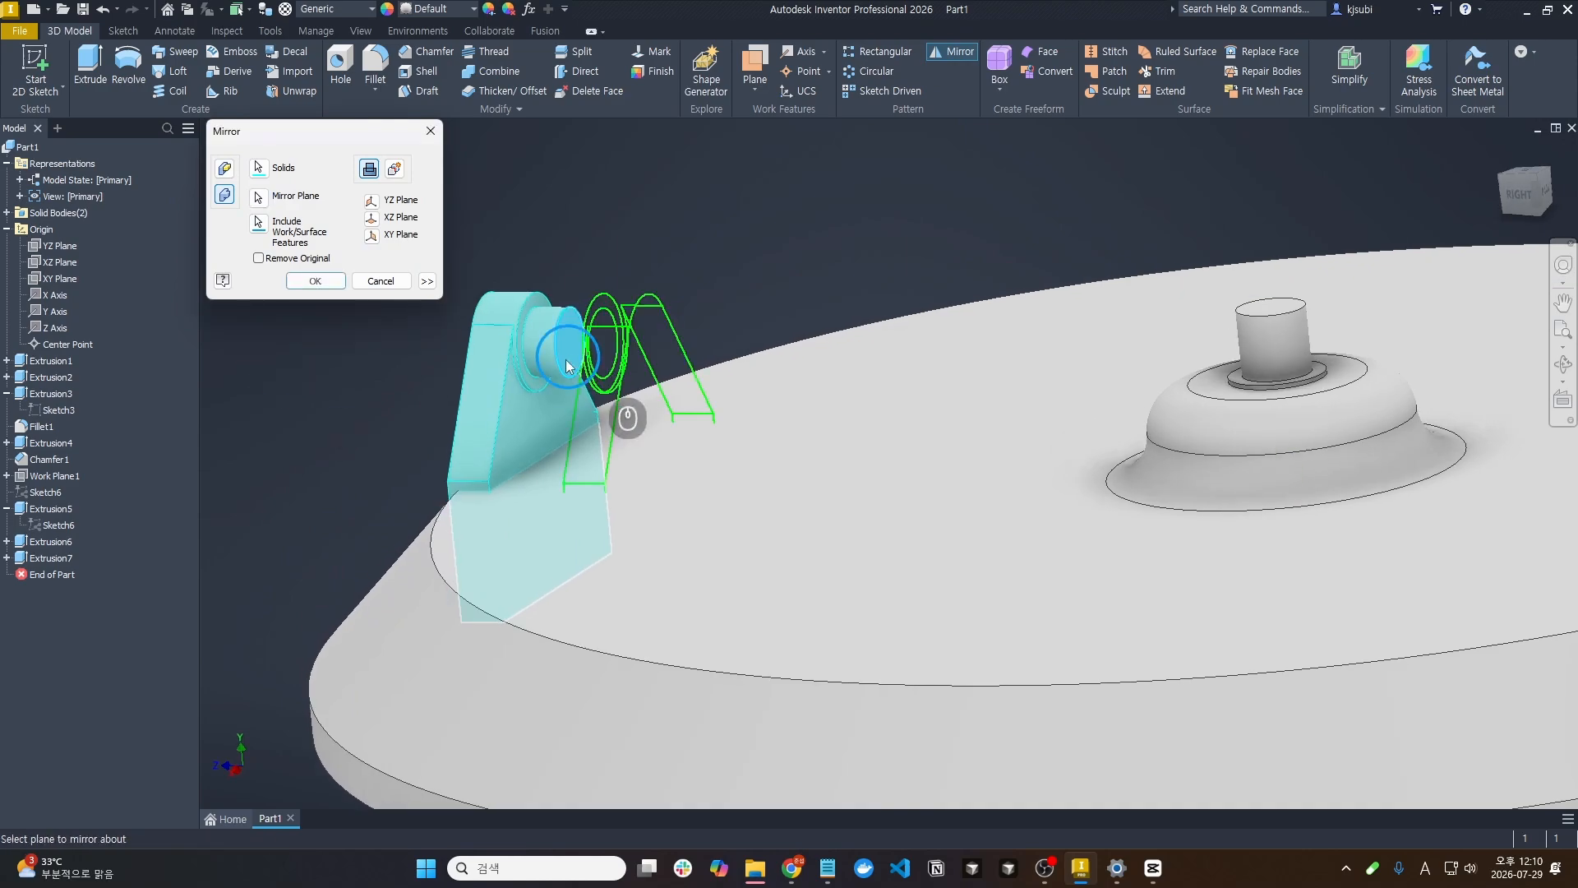
{"action": "left_click", "coordinate": [315, 281]}
Pattern the two bracket solids circularly about the Y axis with a count of 3 over 360 degrees, as new solids
{"action": "middle_click_drag", "start_coordinate": [350, 475], "coordinate": [428, 472], "text": "shift"}
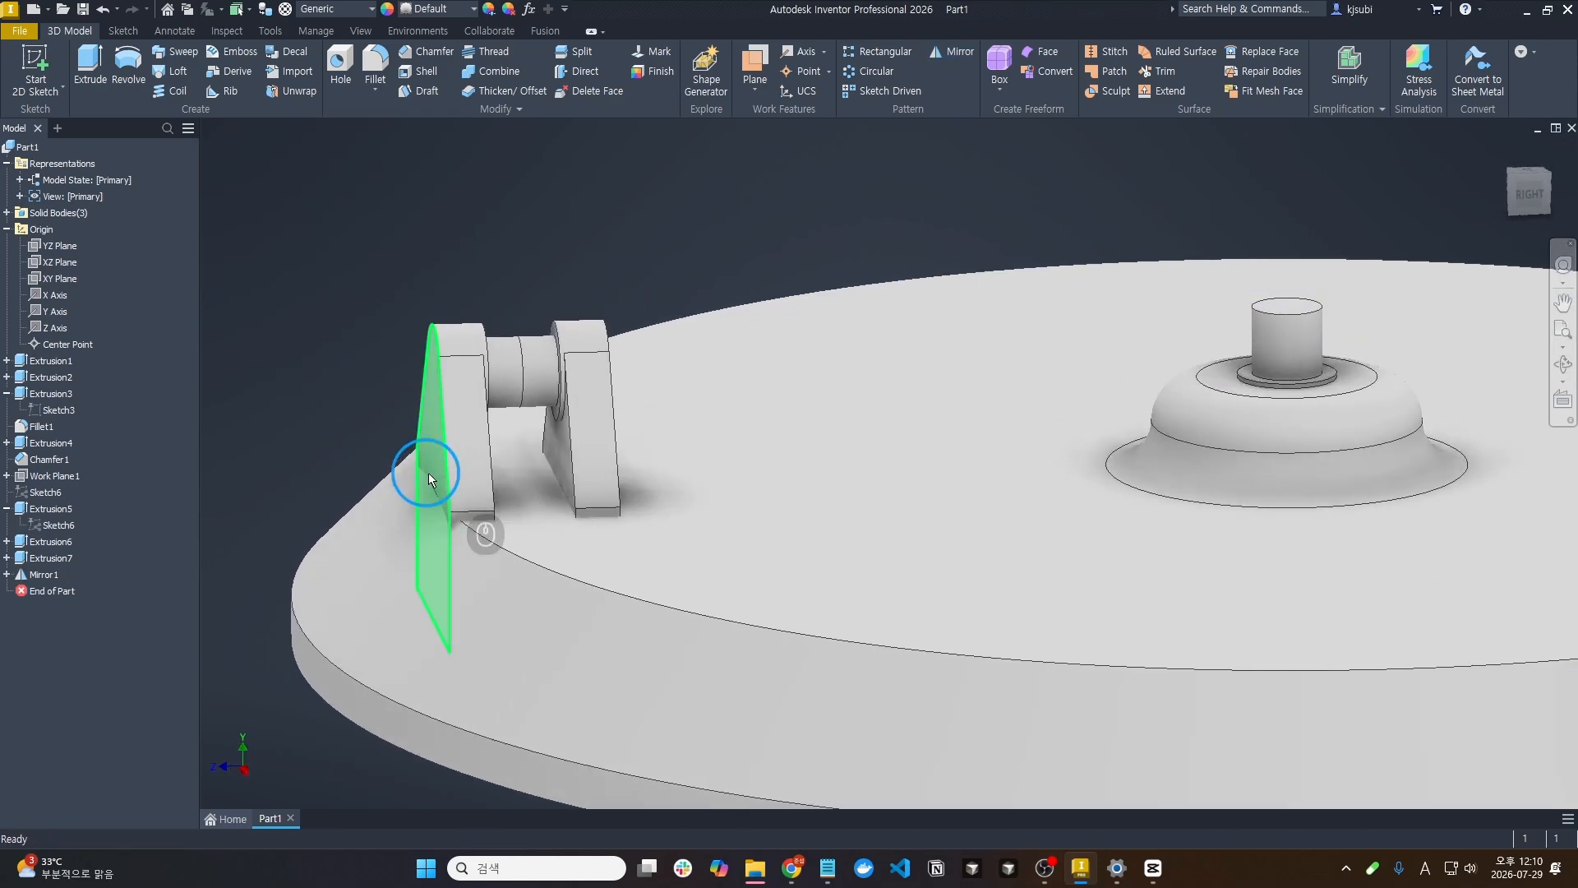
{"action": "scroll", "coordinate": [555, 455], "scroll_direction": "down", "scroll_amount": 3}
{"action": "mouse_move", "coordinate": [613, 535]}
{"action": "middle_mouse_down", "text": "shift"}
{"action": "mouse_move", "coordinate": [698, 545]}
{"action": "mouse_move", "coordinate": [576, 491]}
{"action": "mouse_move", "coordinate": [591, 553]}
{"action": "middle_mouse_up", "text": "shift"}
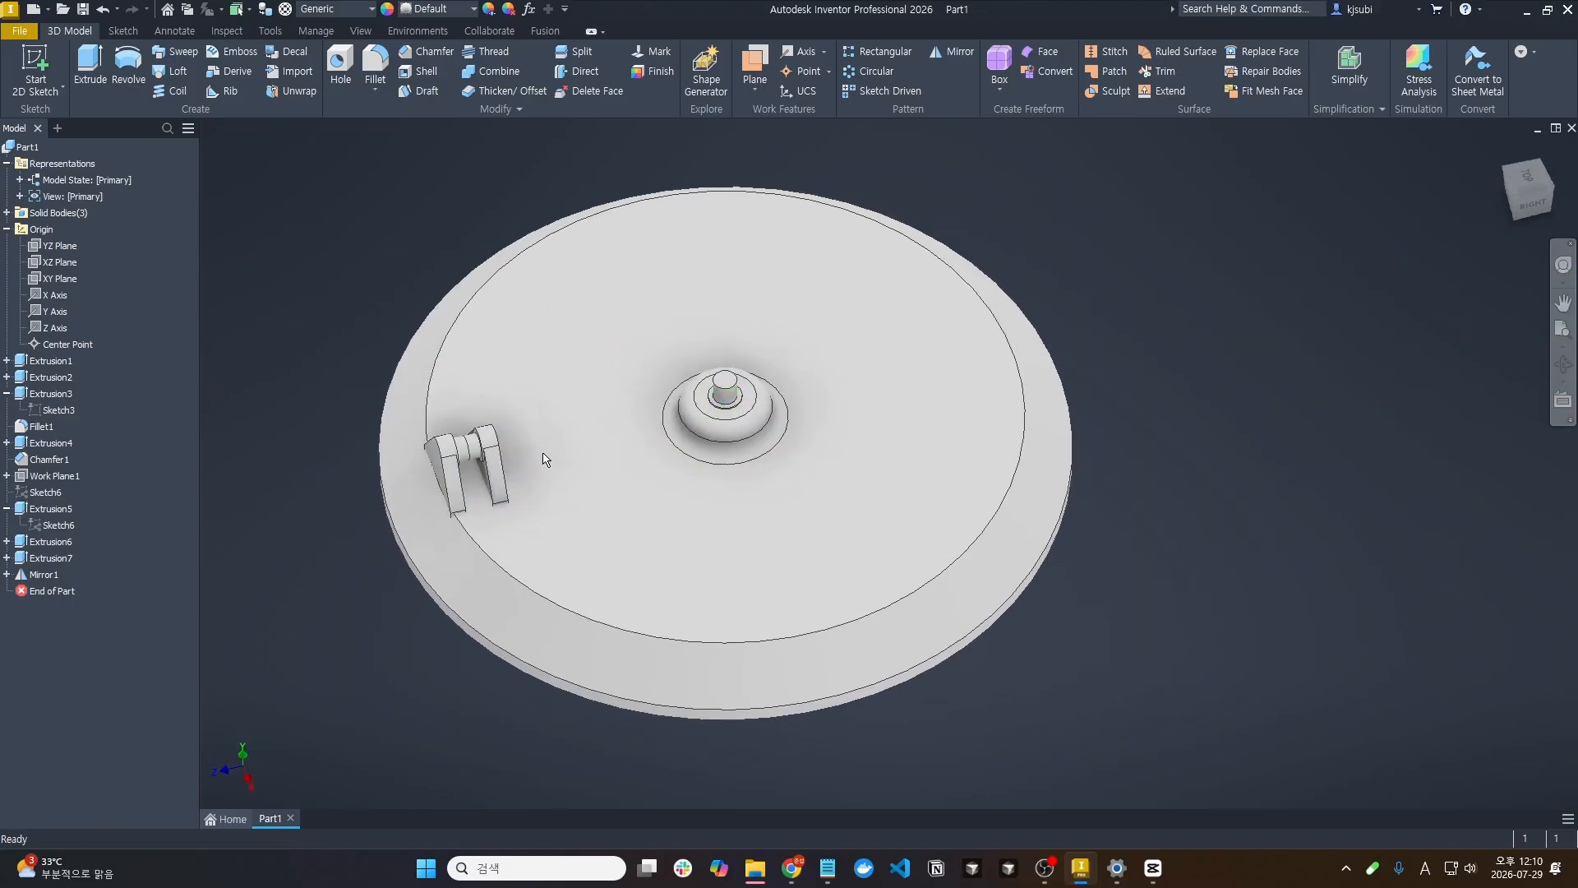
{"action": "left_click", "coordinate": [850, 74]}
{"action": "left_click", "coordinate": [441, 240]}
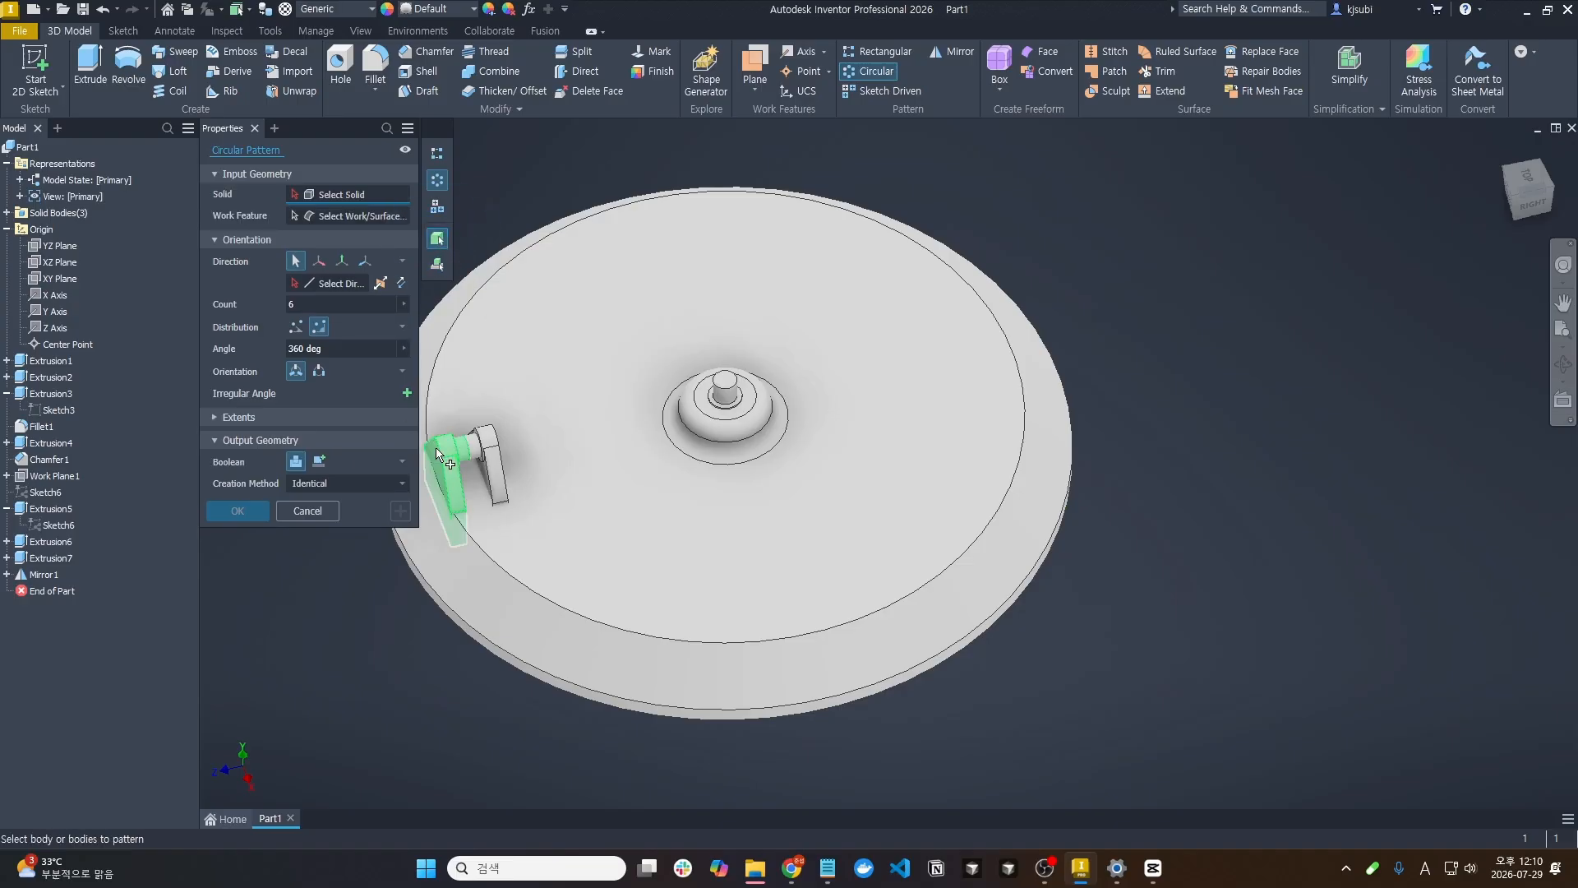
{"action": "left_click", "coordinate": [448, 481]}
{"action": "left_click", "coordinate": [493, 464]}
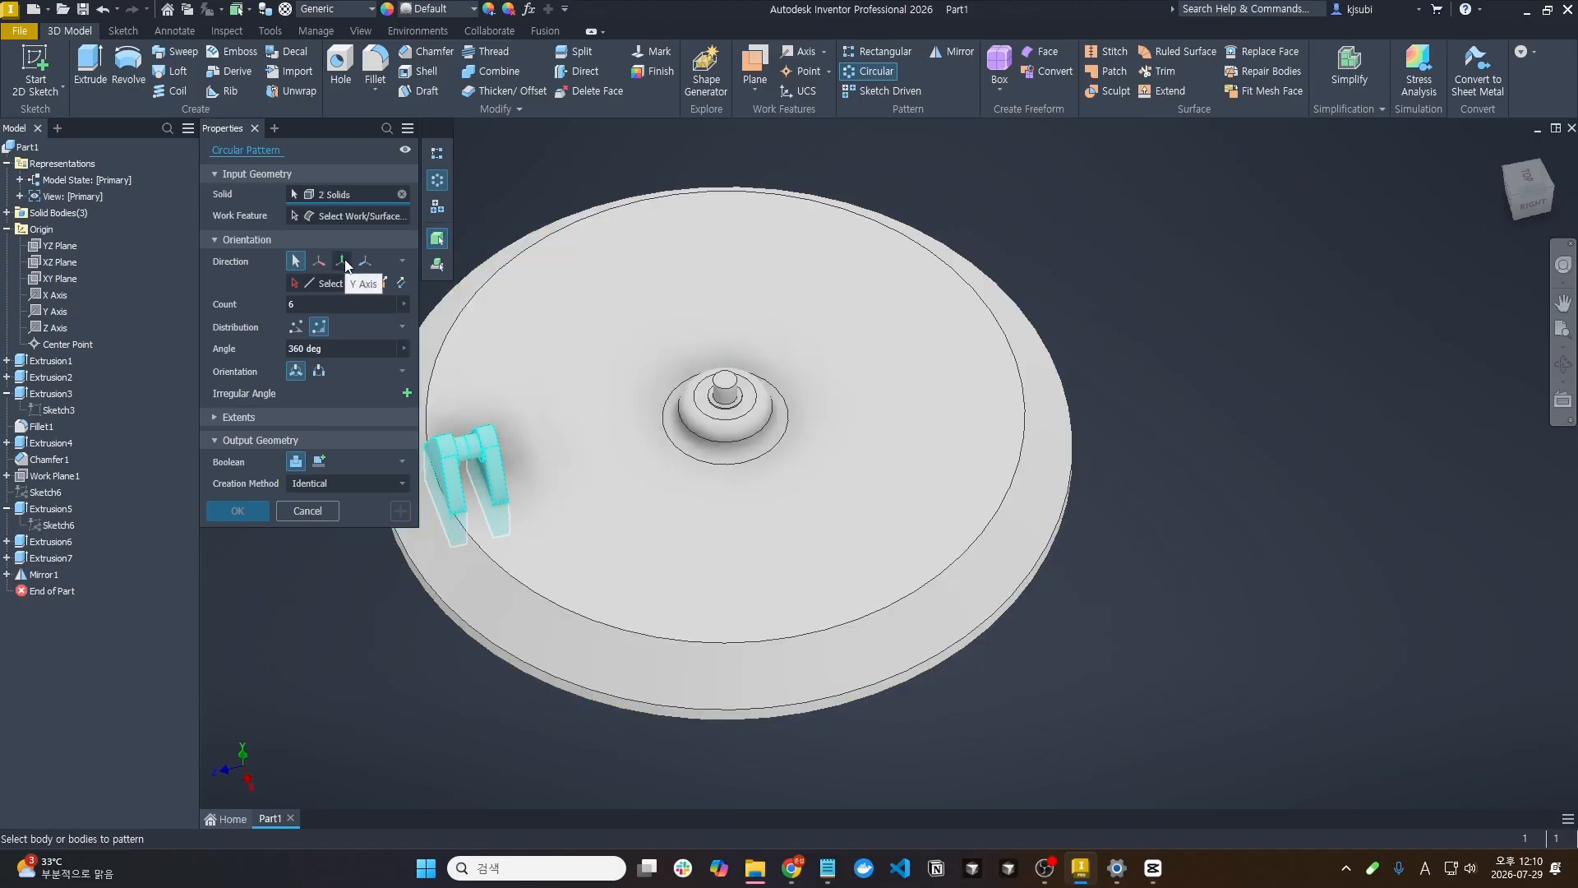
{"action": "left_click", "coordinate": [343, 262]}
{"action": "double_click", "coordinate": [293, 304]}
{"action": "type", "text": "3"}
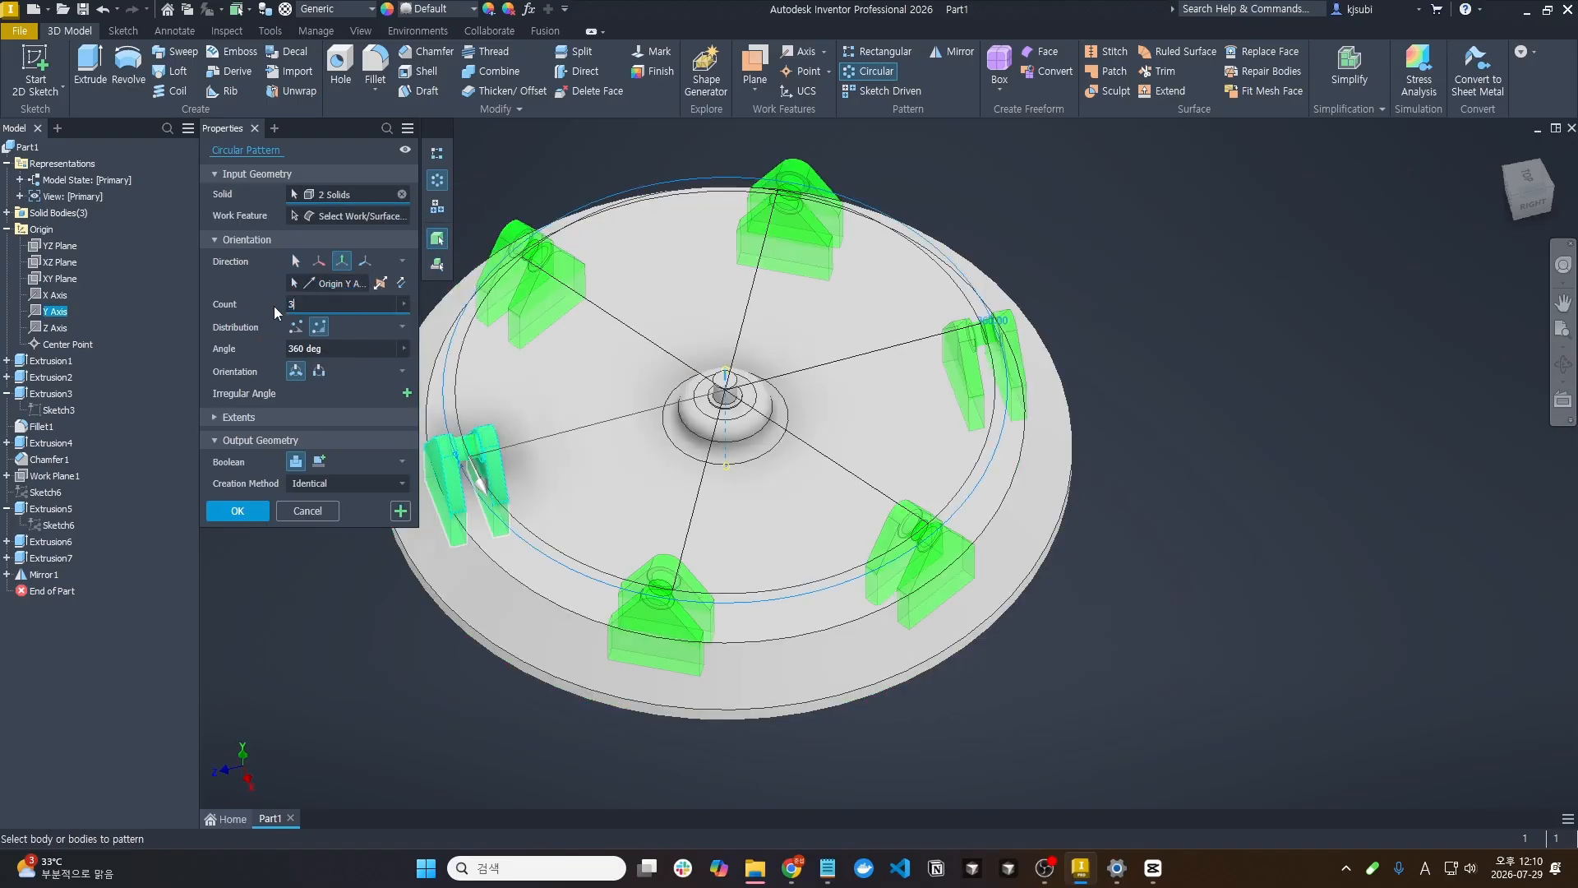
{"action": "left_click", "coordinate": [318, 464]}
{"action": "left_click", "coordinate": [238, 511]}
Cut the six bracket solids out of the disc body with Combine, keeping the toolbodies
{"action": "middle_click_drag", "start_coordinate": [248, 517], "coordinate": [433, 360], "text": "shift"}
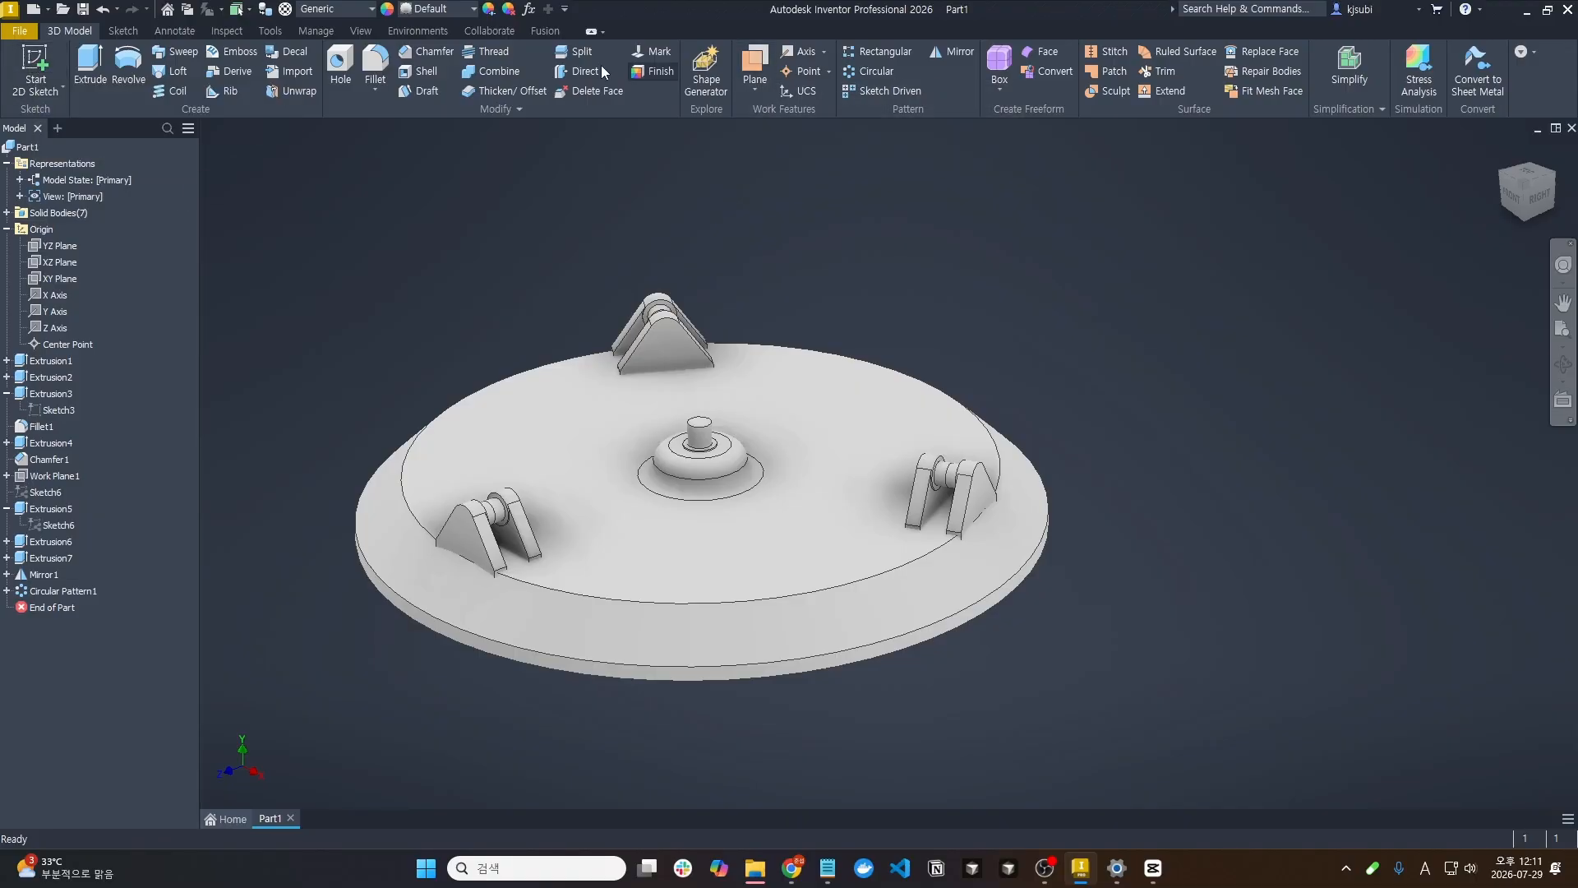
{"action": "left_click", "coordinate": [491, 71]}
{"action": "left_click", "coordinate": [628, 485]}
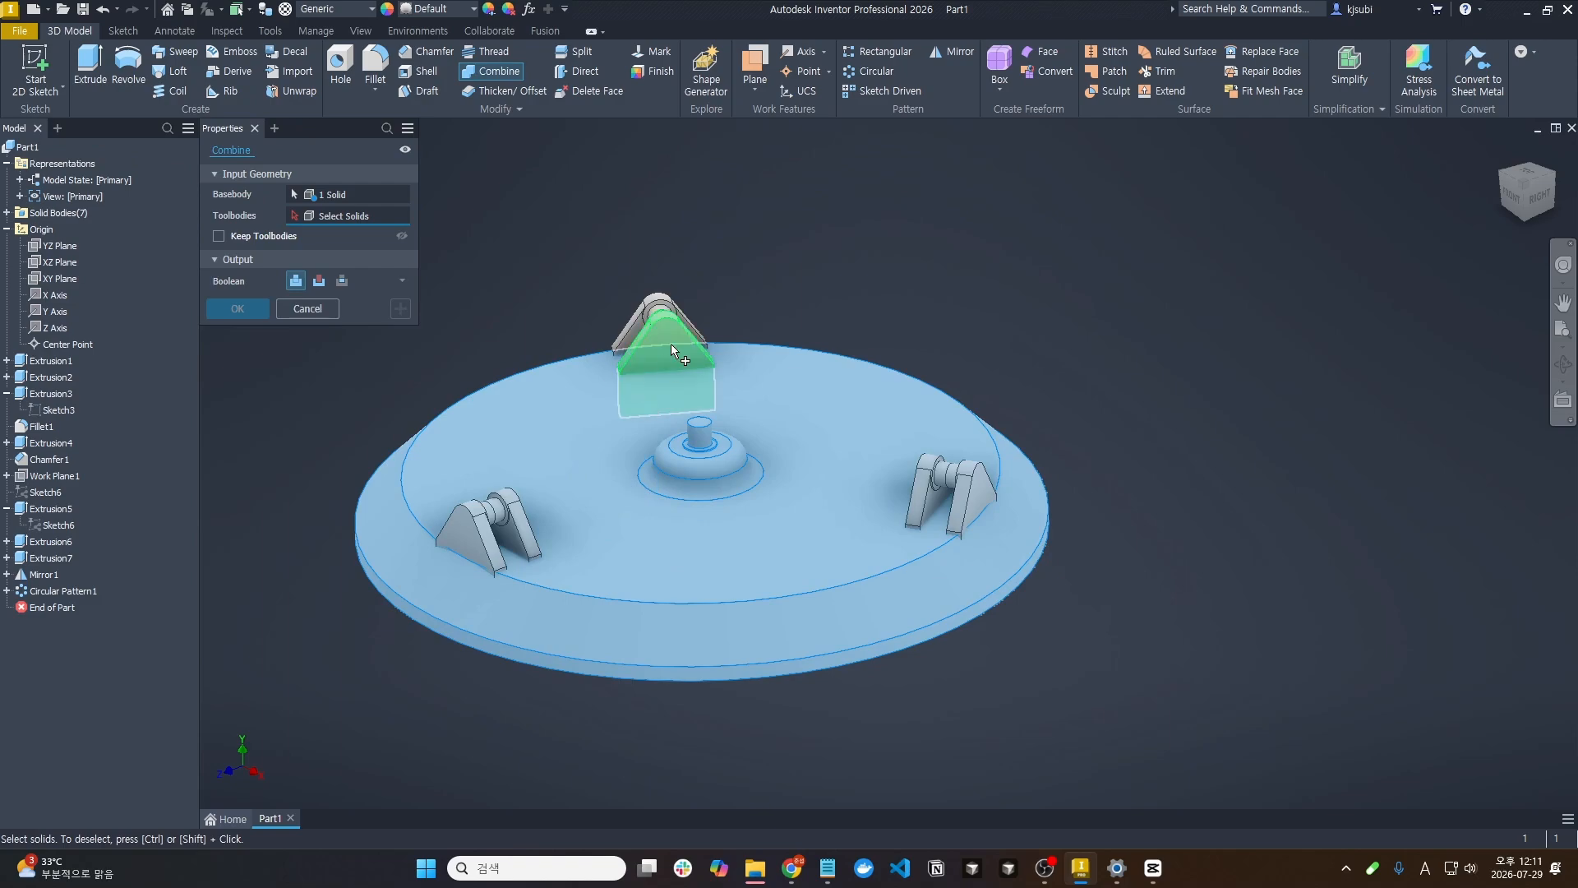
{"action": "left_click", "coordinate": [670, 344]}
{"action": "left_click", "coordinate": [644, 309]}
{"action": "left_click", "coordinate": [940, 482]}
{"action": "left_click", "coordinate": [964, 483]}
{"action": "left_click", "coordinate": [531, 519]}
{"action": "left_click", "coordinate": [465, 534]}
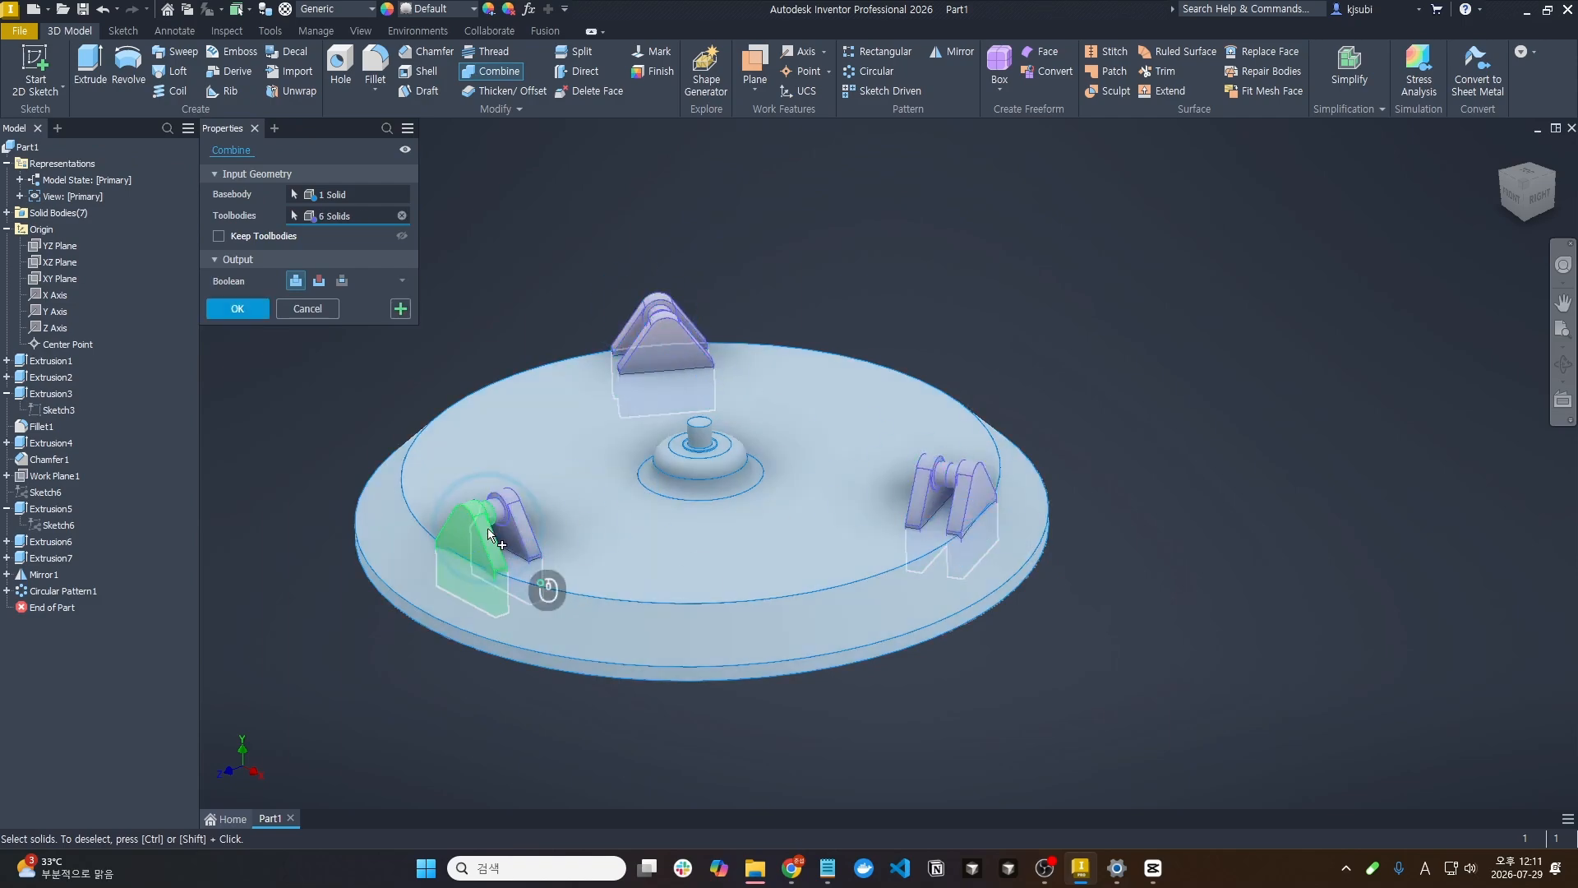
{"action": "left_click", "coordinate": [319, 281]}
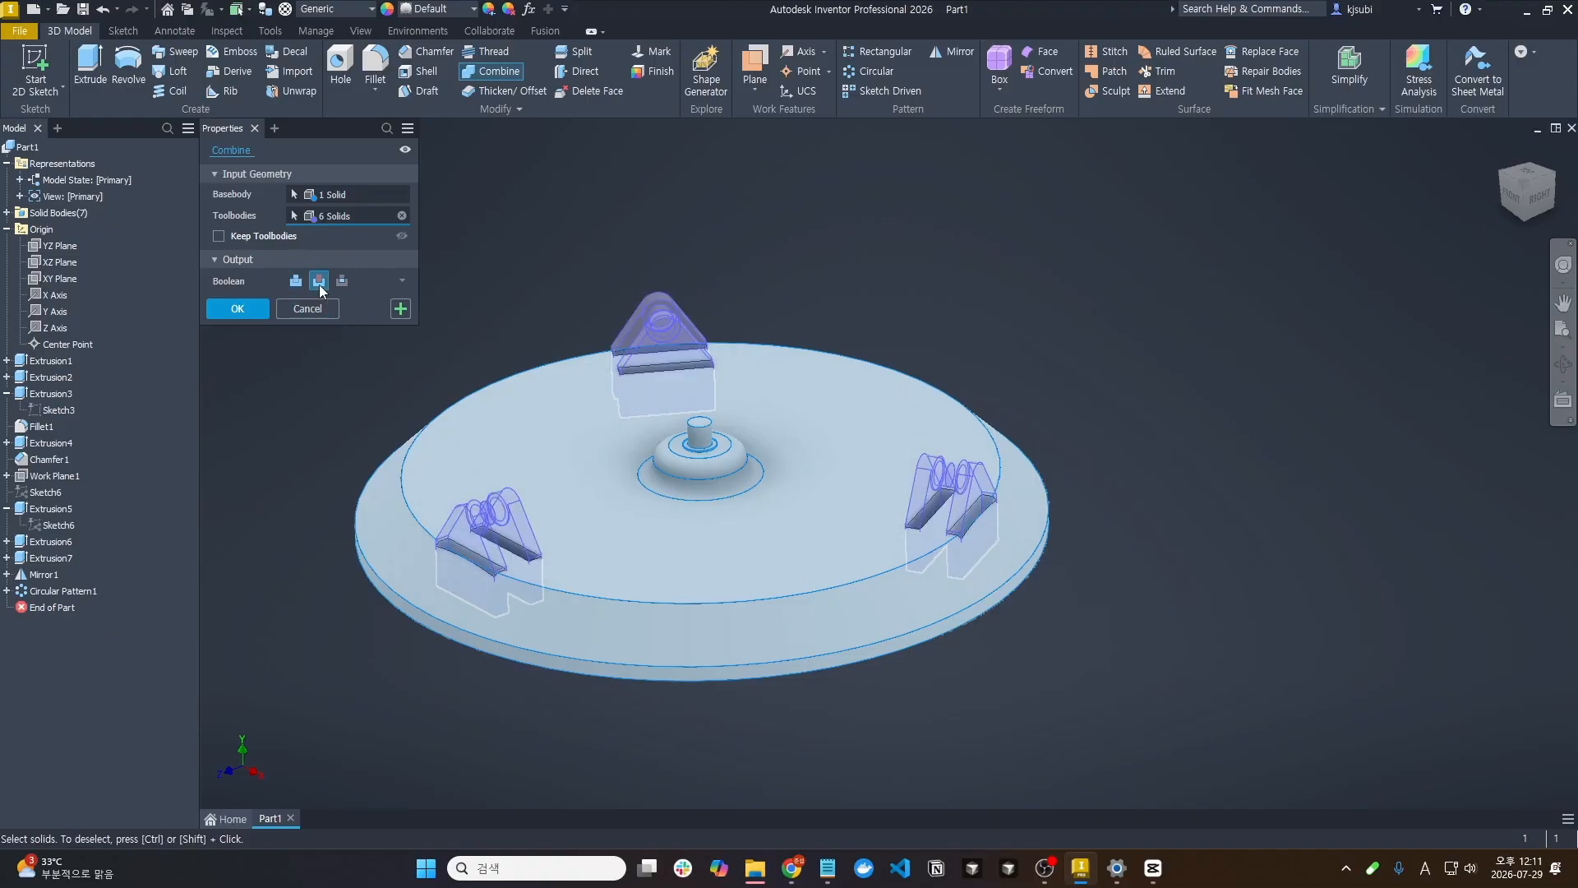
{"action": "left_click", "coordinate": [219, 236]}
{"action": "left_click", "coordinate": [238, 308]}
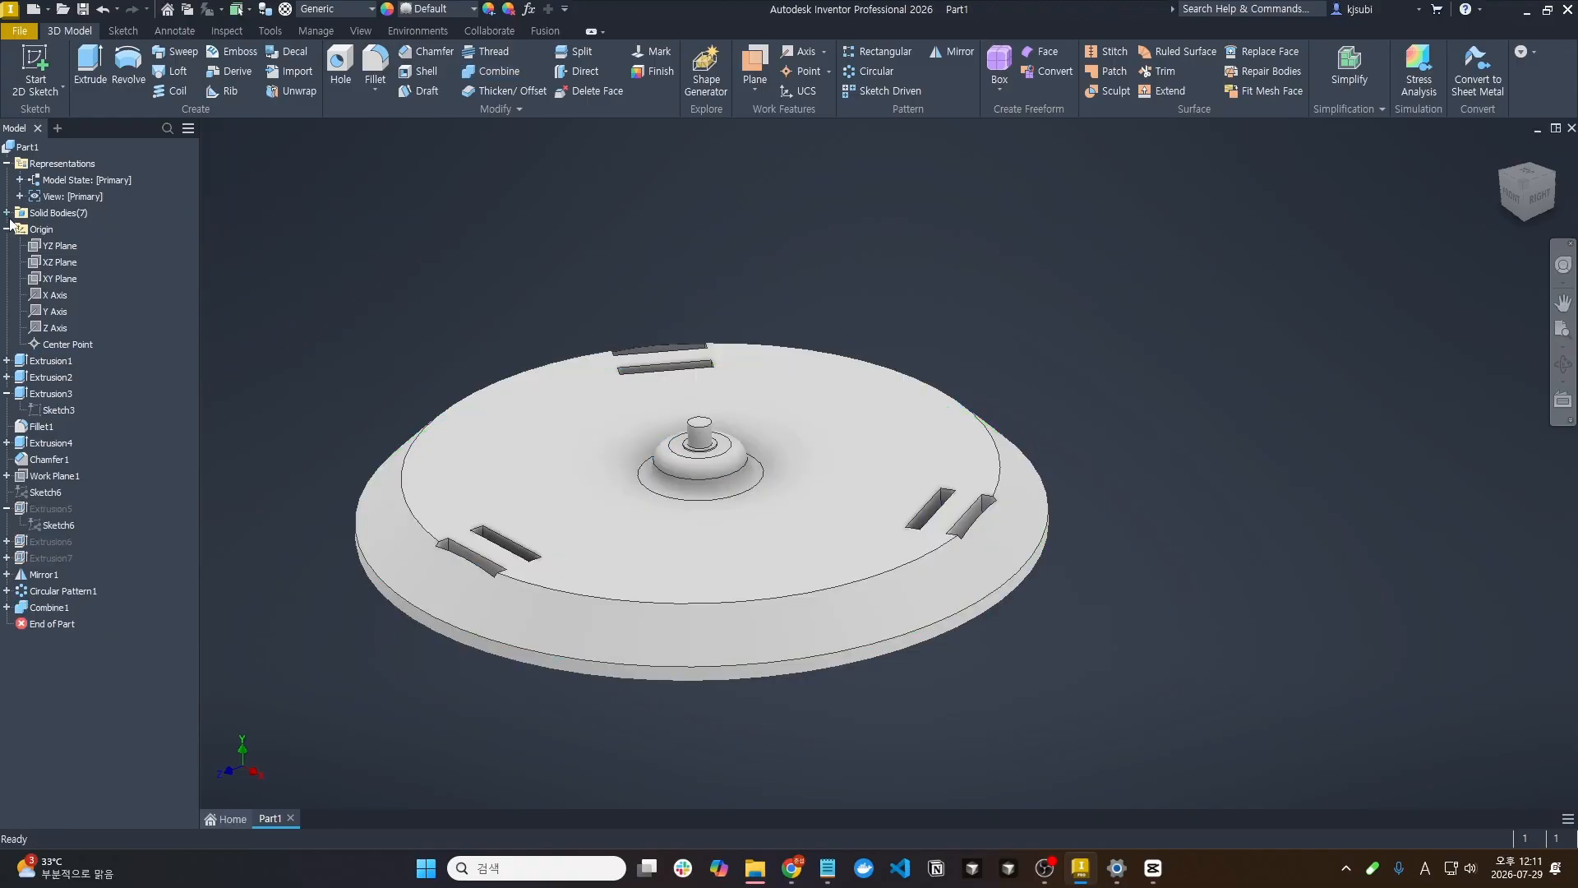
Show the six hidden bracket solids again
{"action": "left_click", "coordinate": [49, 327], "text": "shift"}
{"action": "right_click", "coordinate": [66, 337]}
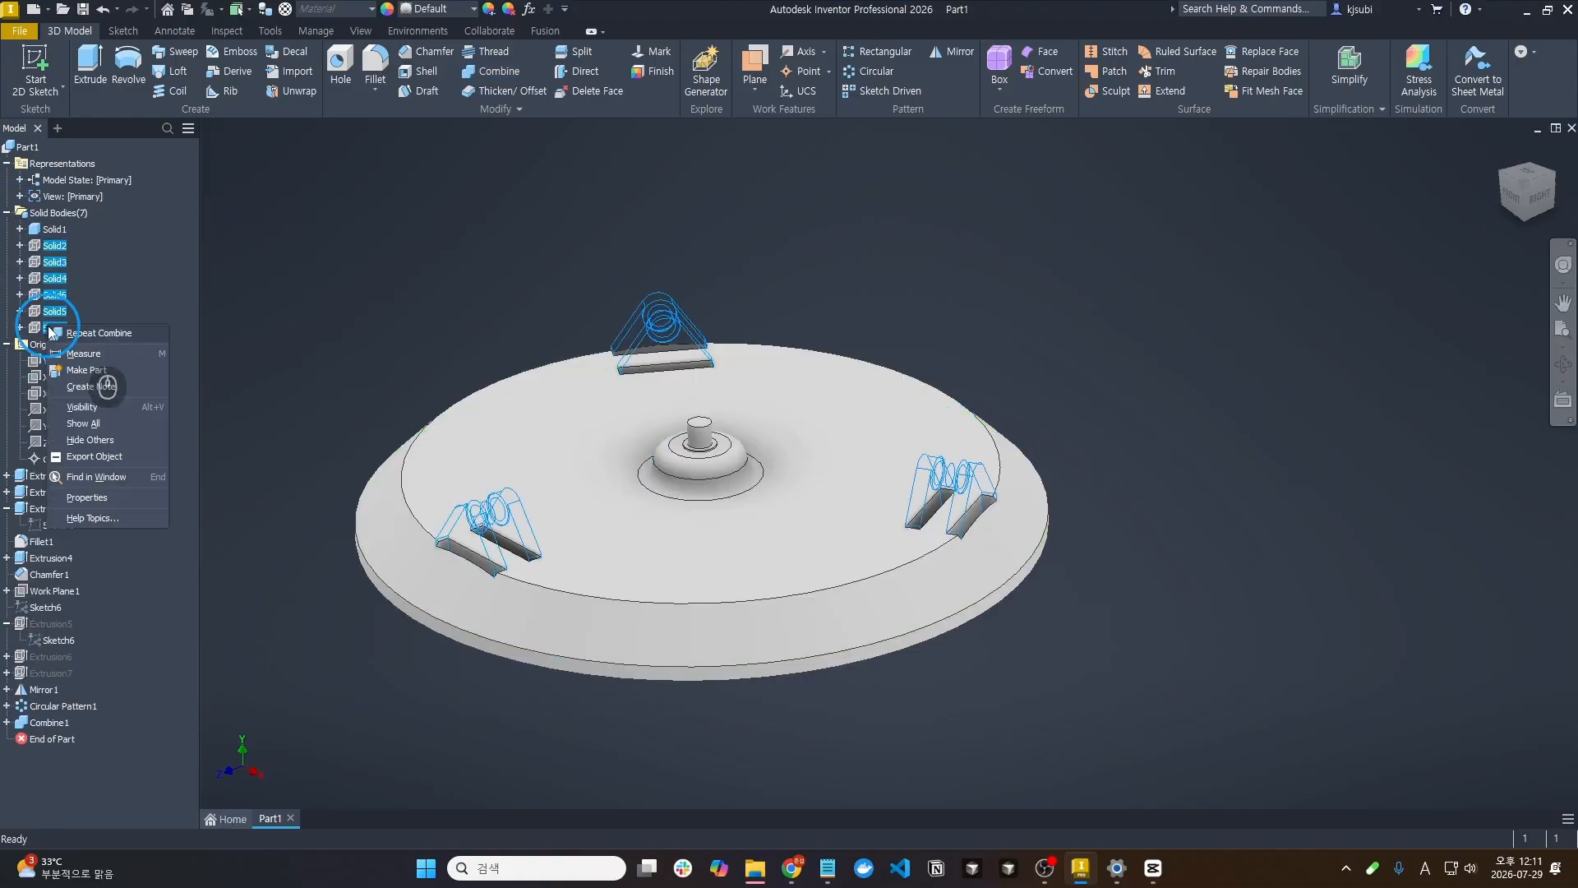
{"action": "left_click", "coordinate": [97, 427]}
Sketch a 24 mm circle concentric with the central pin on the collar face at the pin's foot
{"action": "middle_click_drag", "start_coordinate": [638, 744], "coordinate": [552, 715], "text": "shift"}
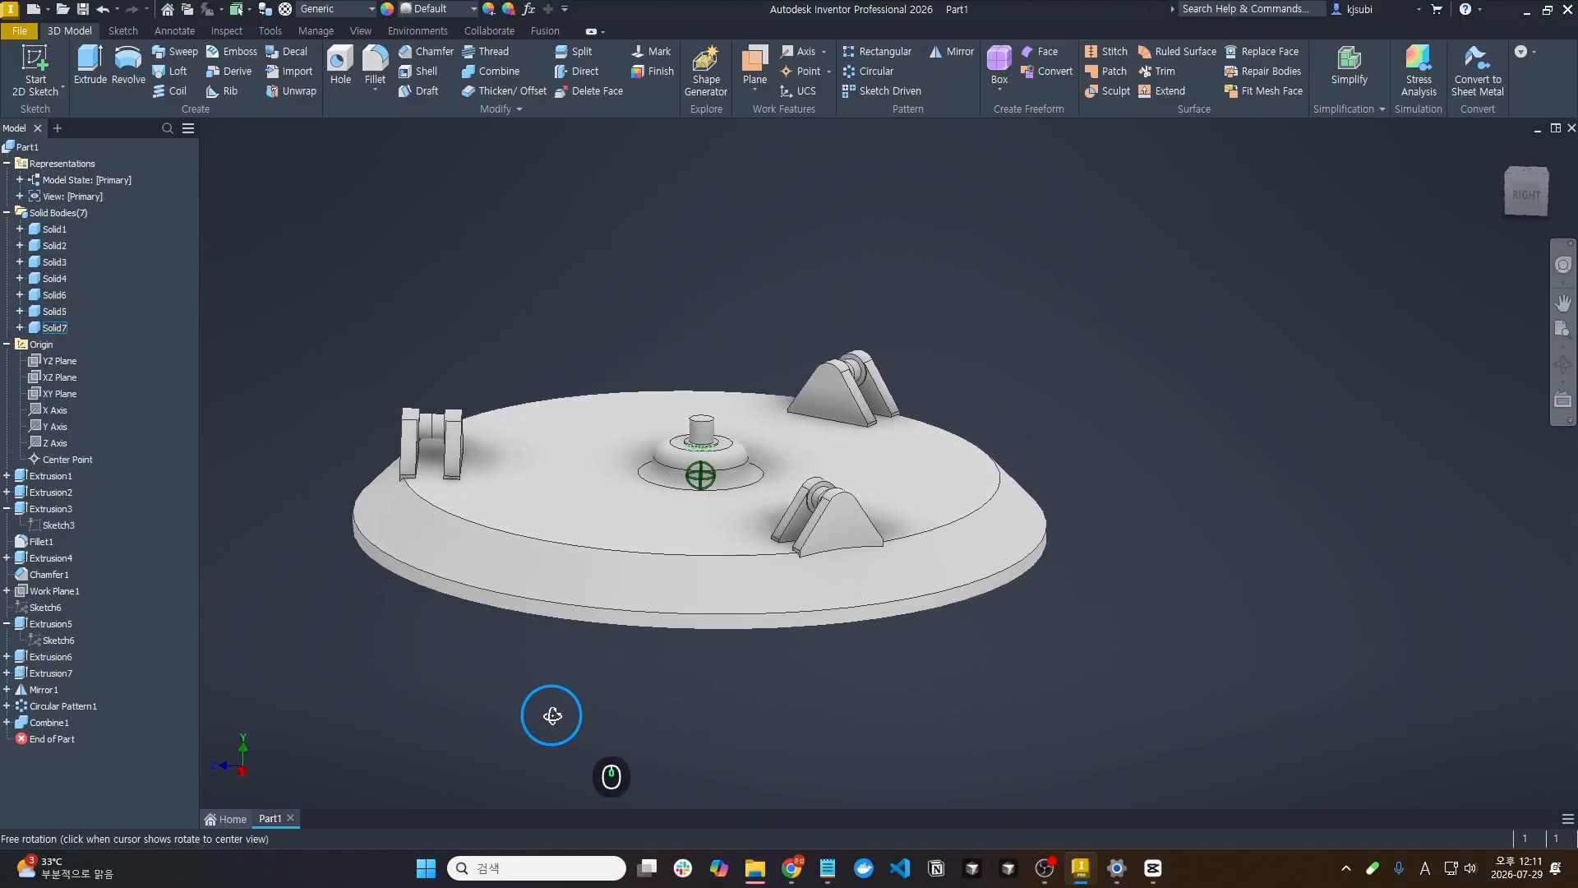
{"action": "middle_click_drag", "start_coordinate": [479, 669], "coordinate": [546, 673], "text": "shift"}
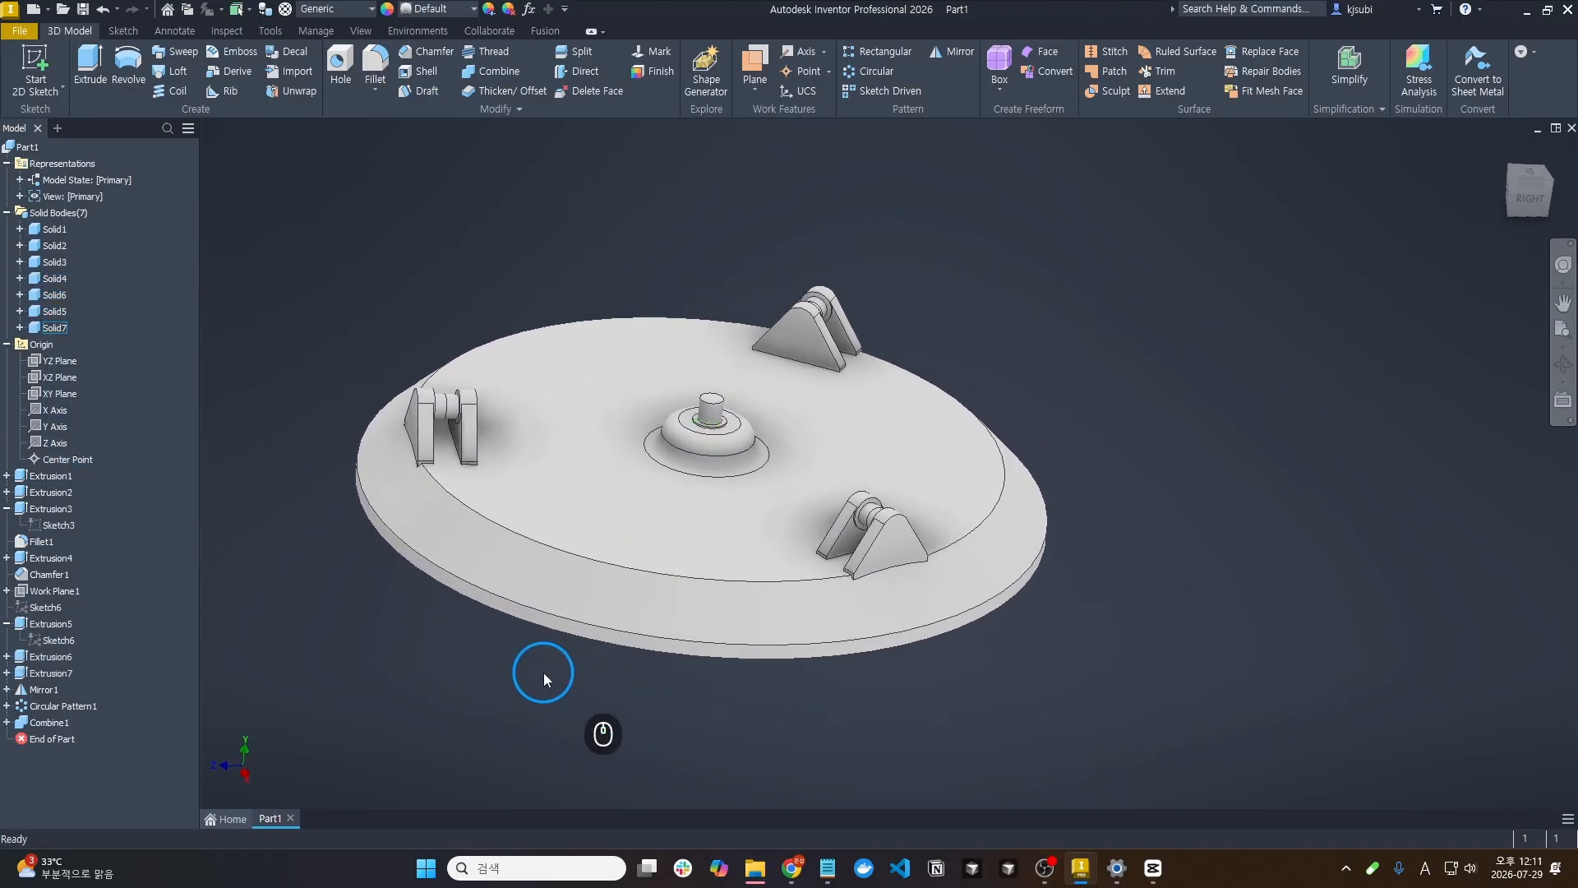
{"action": "middle_click_drag", "start_coordinate": [511, 604], "coordinate": [526, 651], "text": "shift"}
{"action": "scroll", "coordinate": [643, 446], "scroll_direction": "down", "scroll_amount": 8}
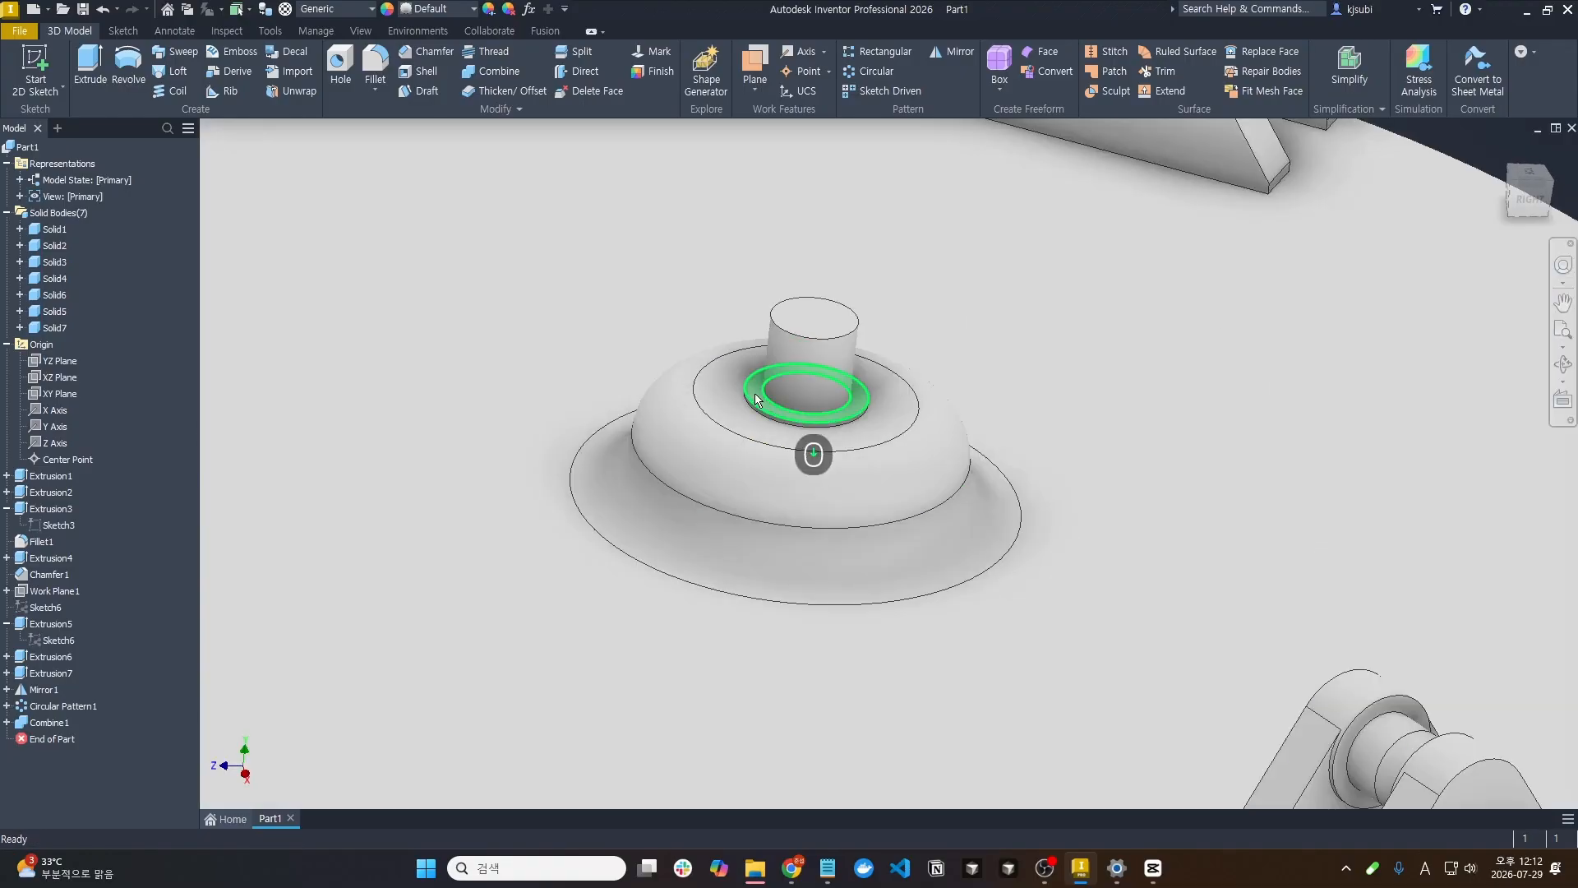
{"action": "left_click", "coordinate": [756, 395]}
{"action": "left_click", "coordinate": [34, 62]}
{"action": "left_click", "coordinate": [128, 66]}
{"action": "left_click", "coordinate": [889, 462]}
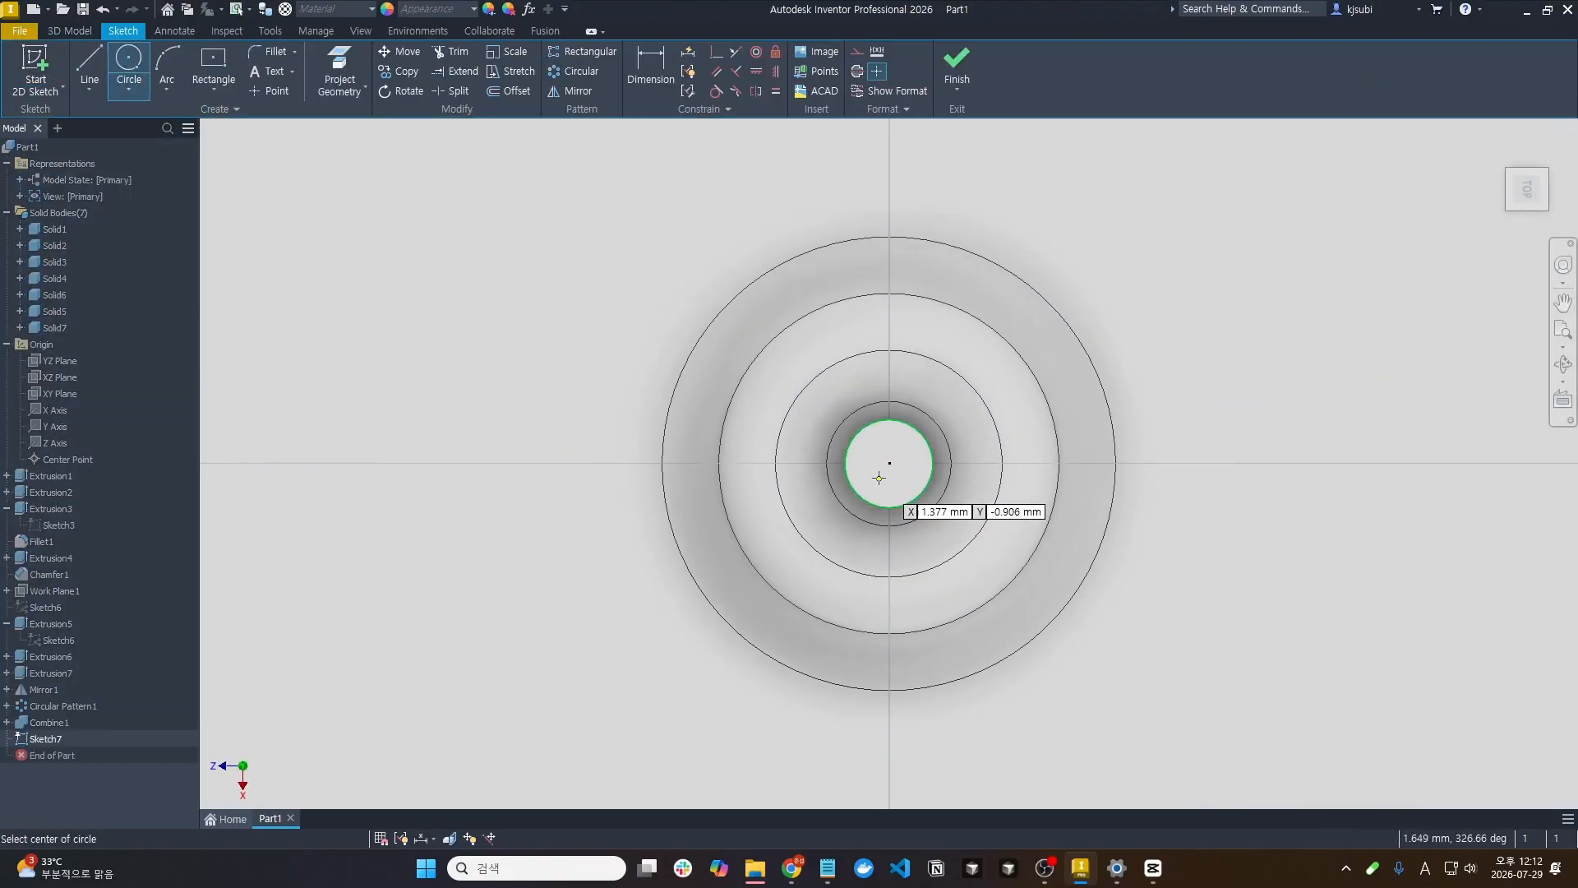
{"action": "type", "text": "24"}
{"action": "key", "text": "Return"}
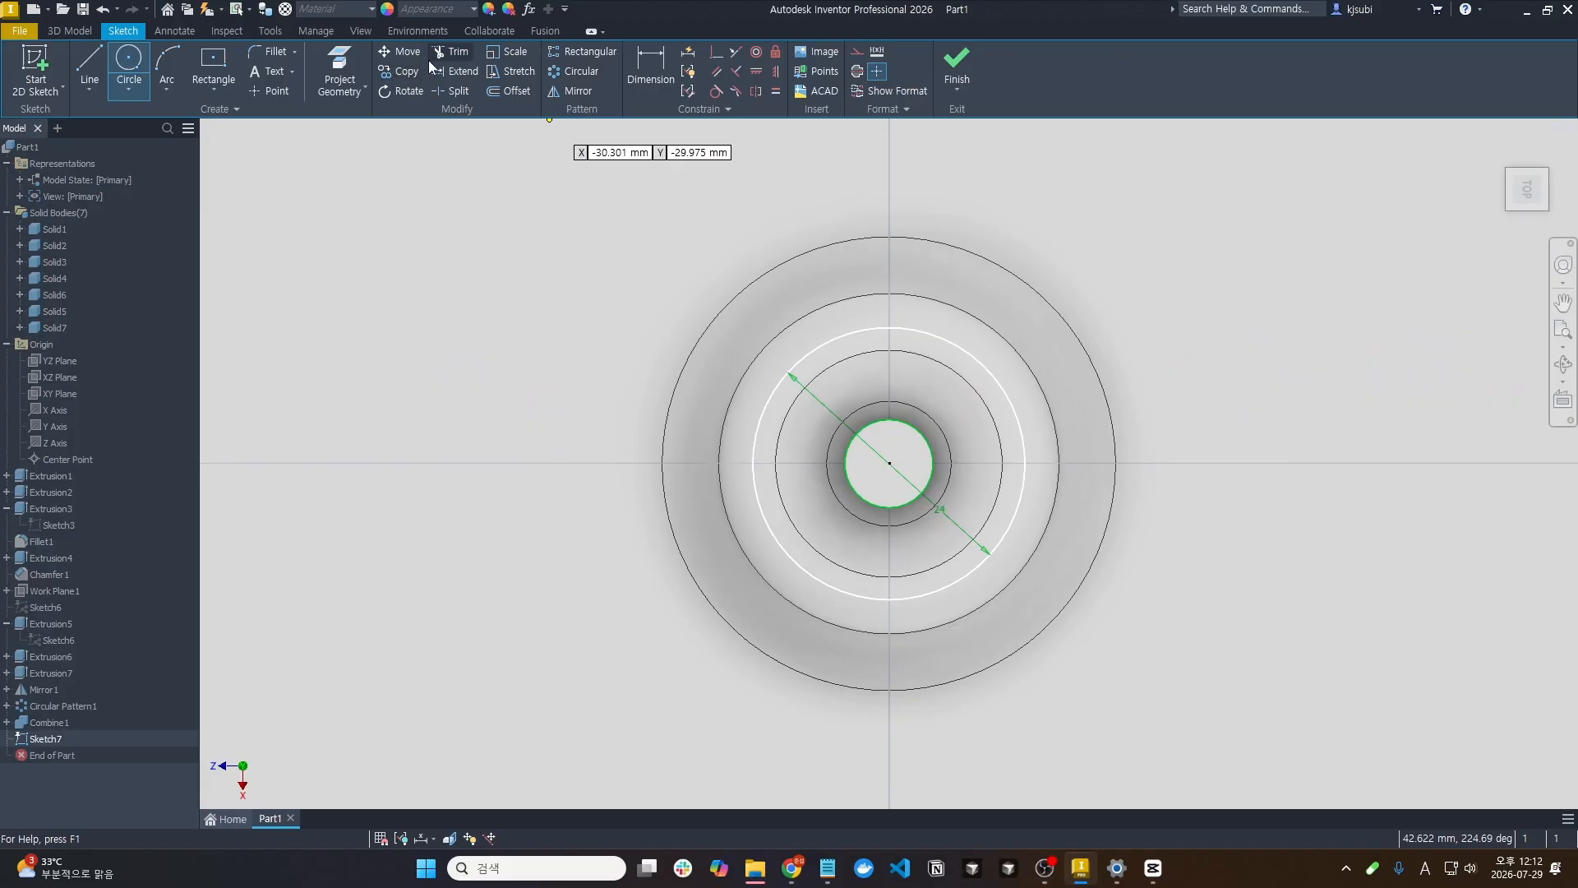
{"action": "key", "text": "p"}
{"action": "left_click", "coordinate": [955, 61]}
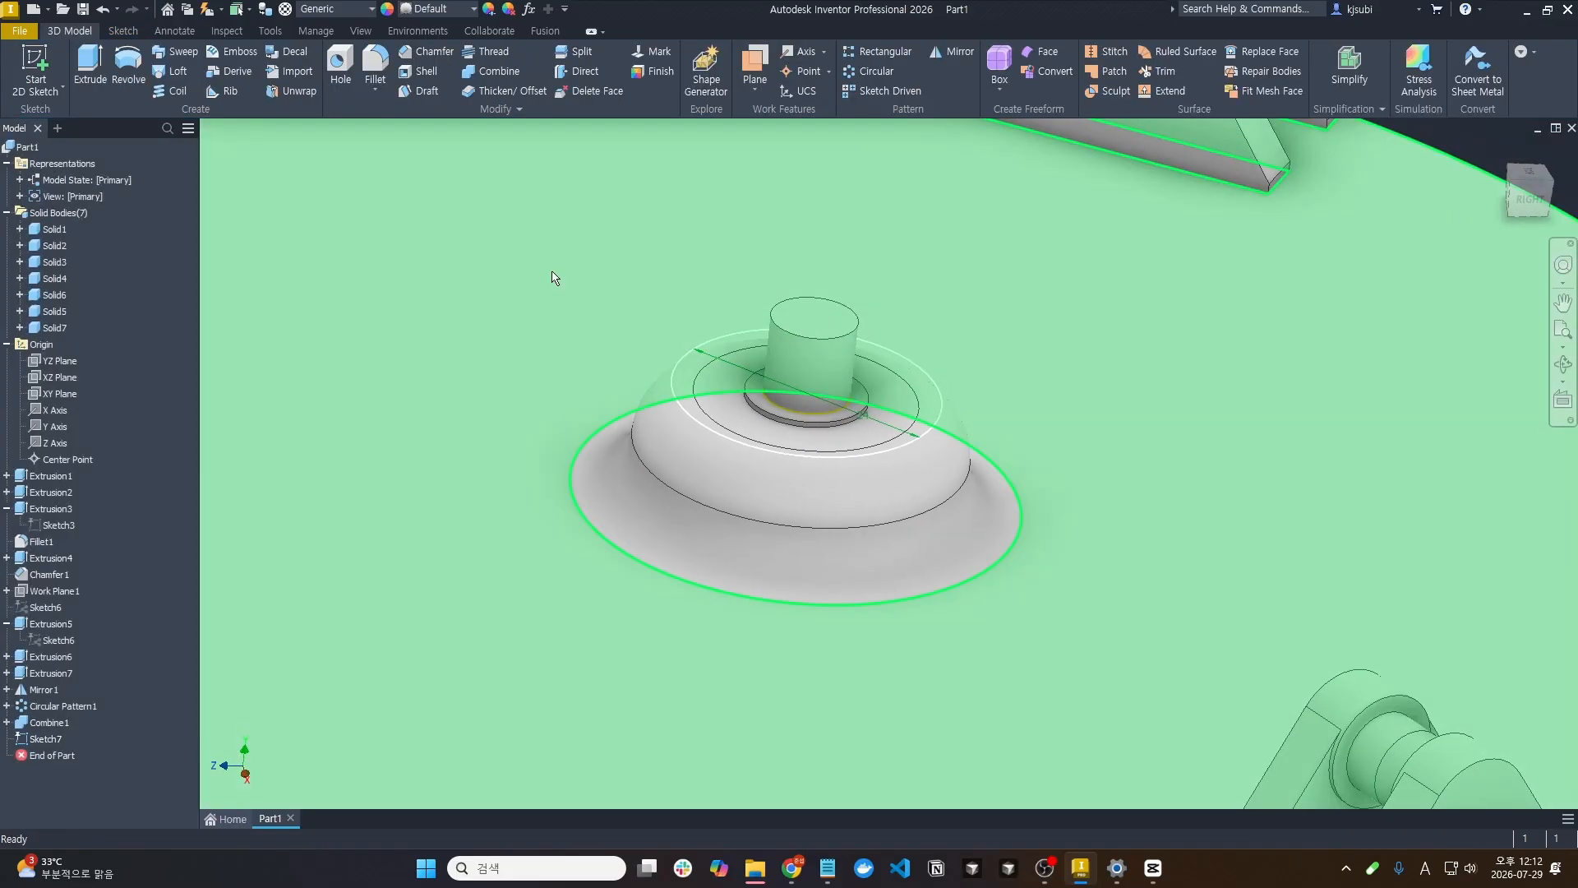
Extrude the area between the 24 mm circle and the central pin 8 mm upward as a new solid
{"action": "left_click", "coordinate": [89, 62]}
{"action": "left_click", "coordinate": [747, 420]}
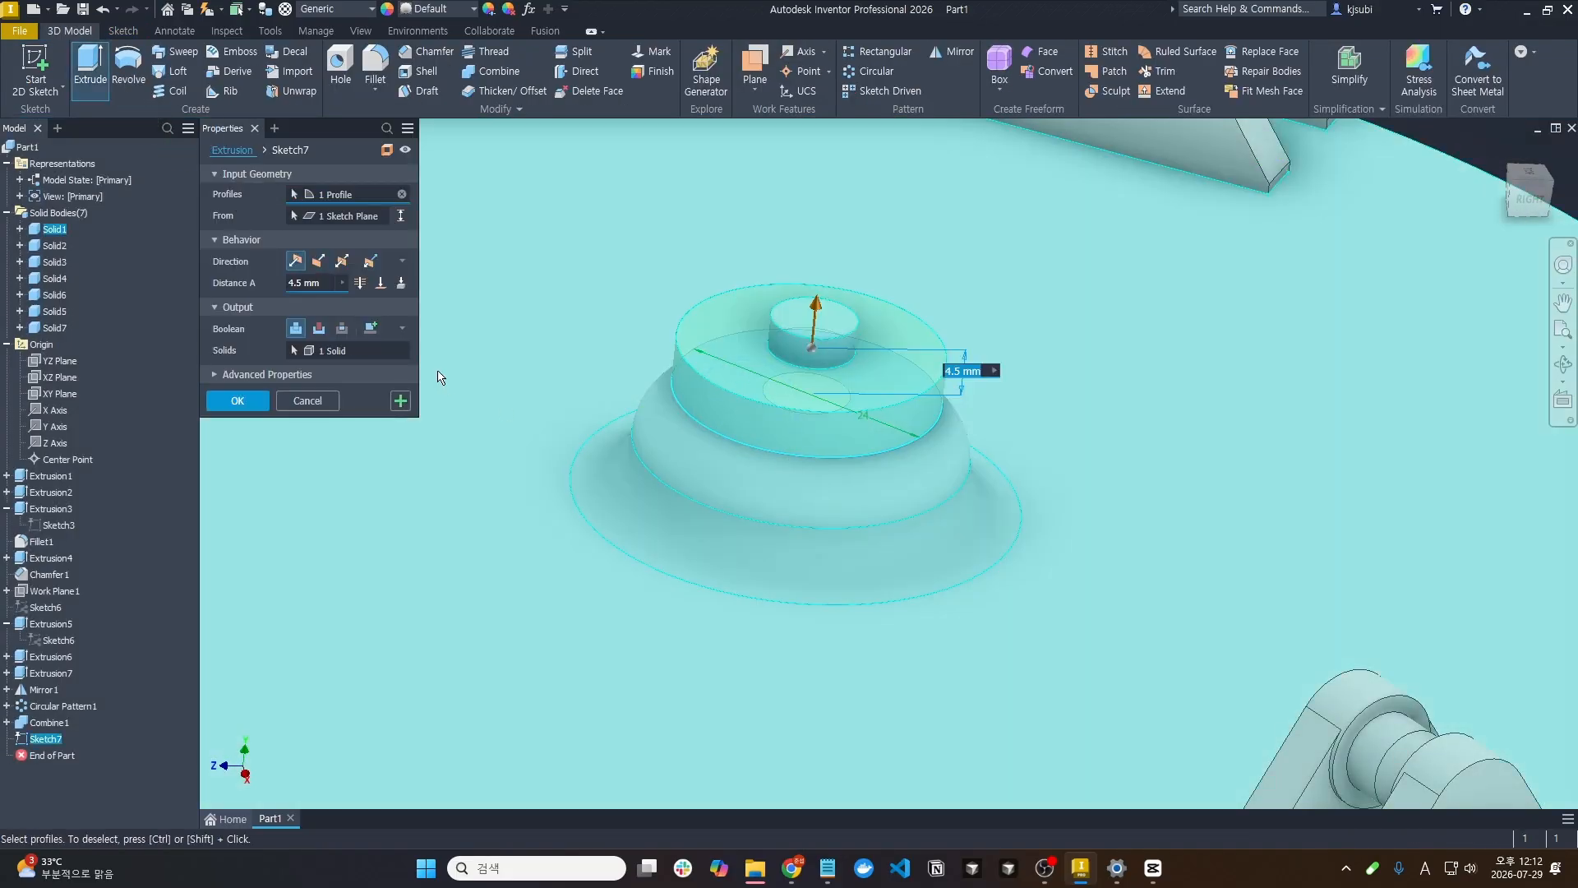
{"action": "left_click", "coordinate": [327, 282]}
{"action": "type", "text": "8"}
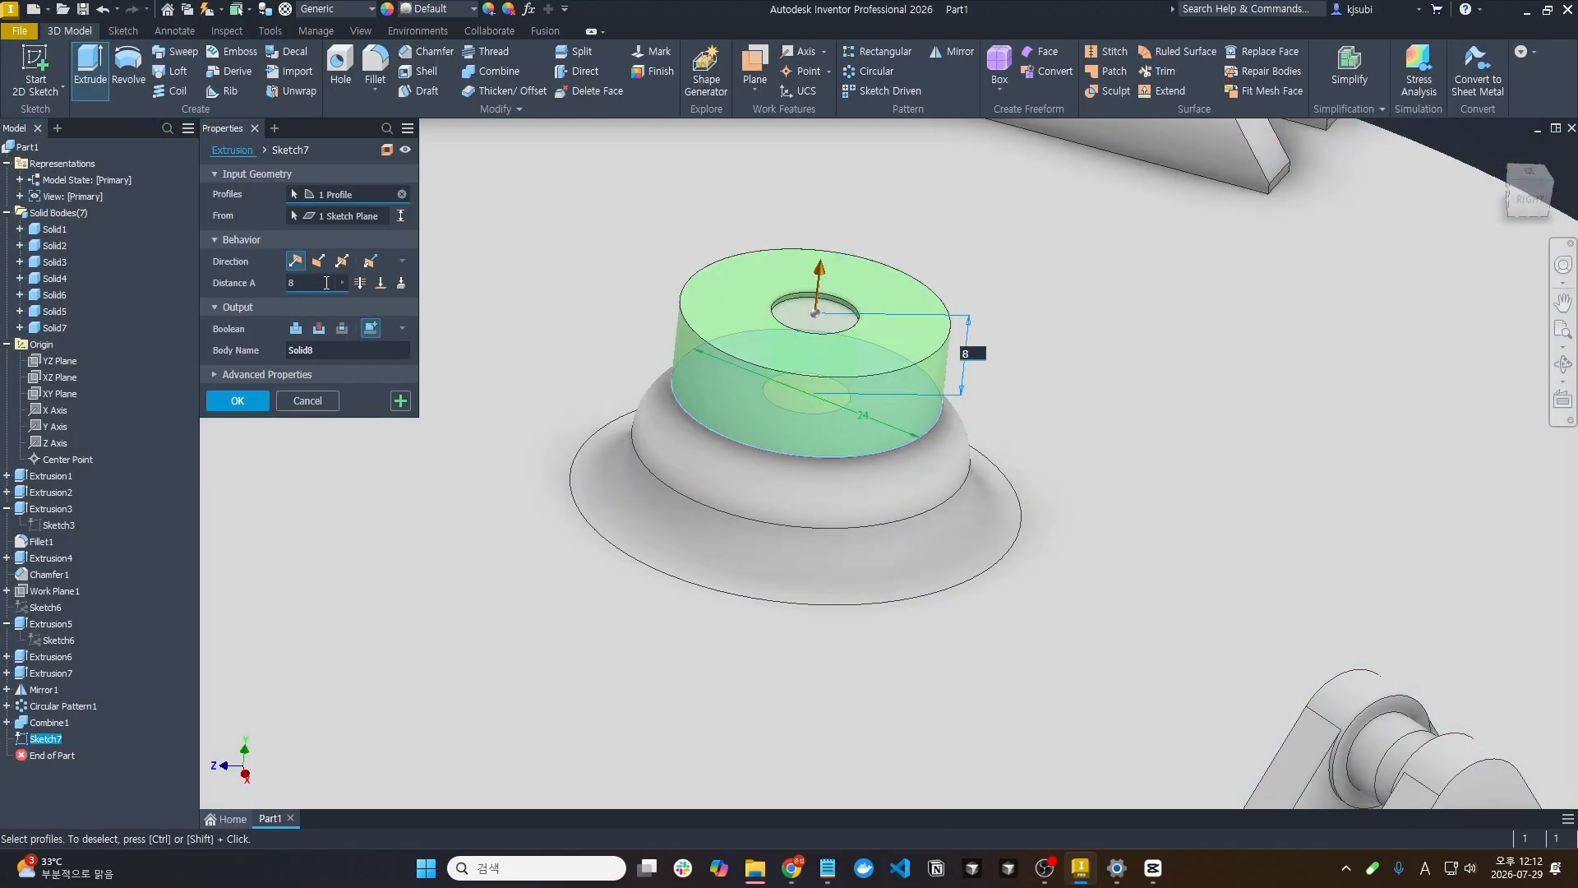
{"action": "left_click", "coordinate": [236, 401]}
Start a sketch on the collar face of a bracket and project the pin's circular edge into it
{"action": "middle_click_drag", "start_coordinate": [247, 419], "coordinate": [612, 585], "text": "shift"}
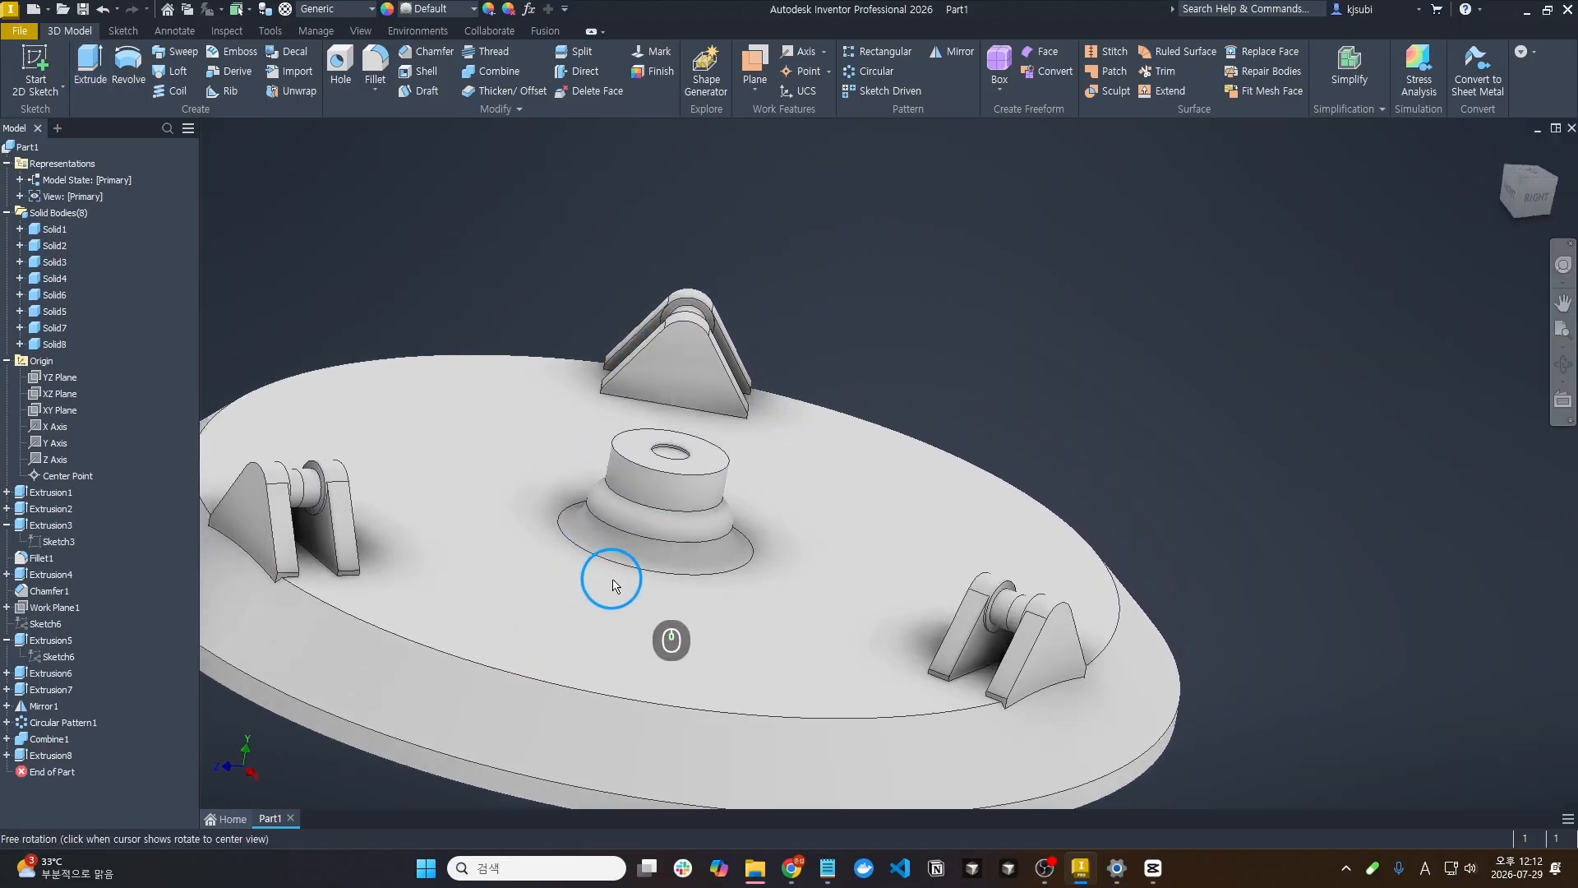
{"action": "scroll", "coordinate": [298, 498], "scroll_direction": "down", "scroll_amount": 4}
{"action": "left_click", "coordinate": [298, 506]}
{"action": "left_click", "coordinate": [36, 69]}
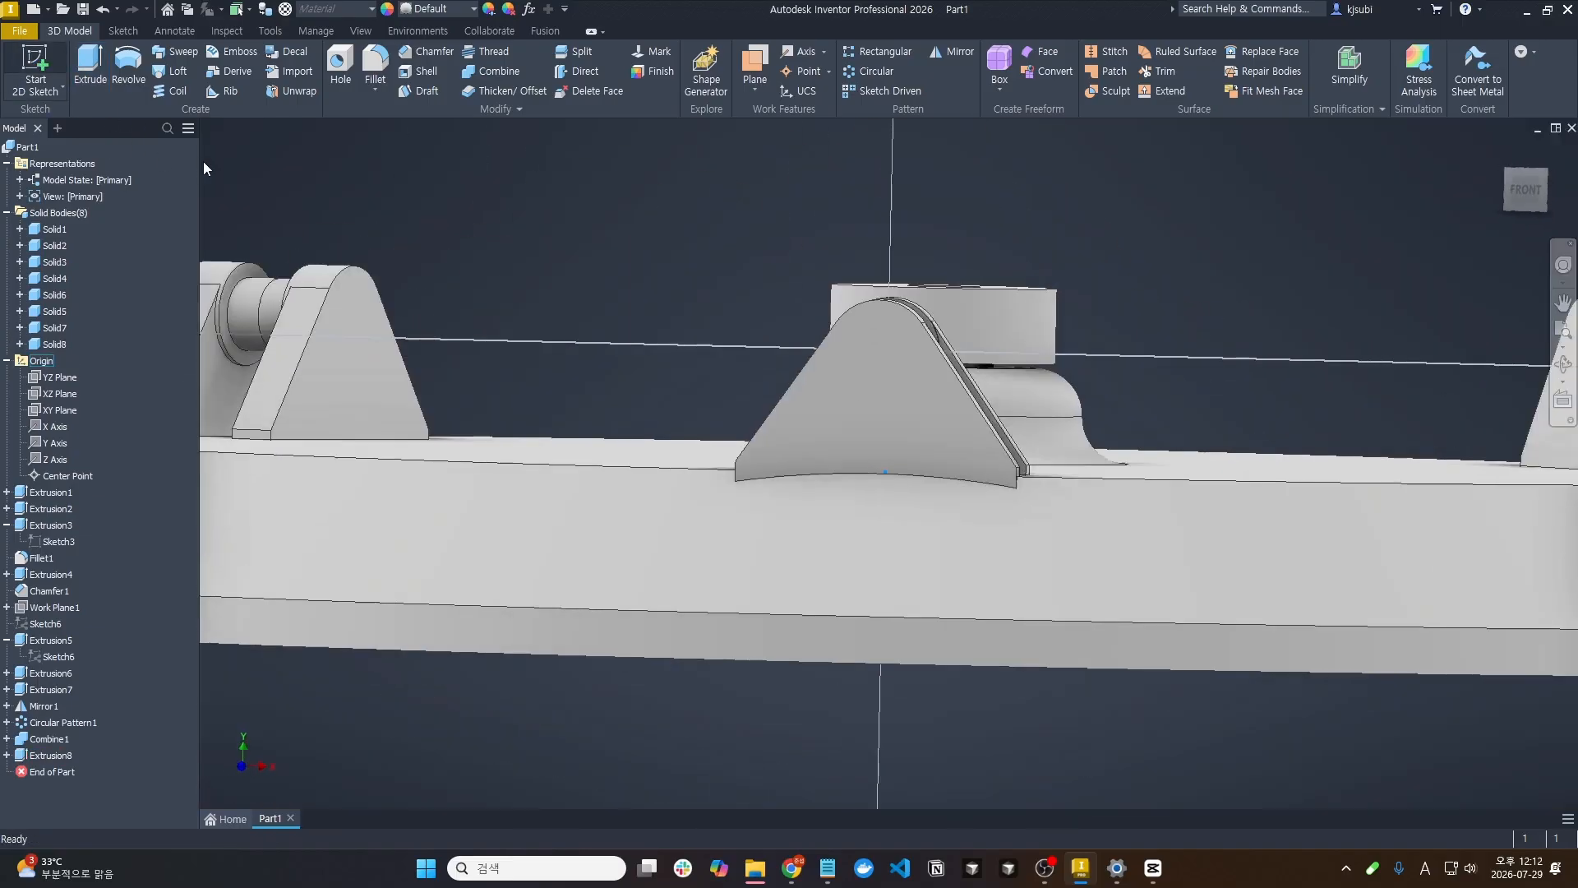
{"action": "left_click", "coordinate": [357, 69]}
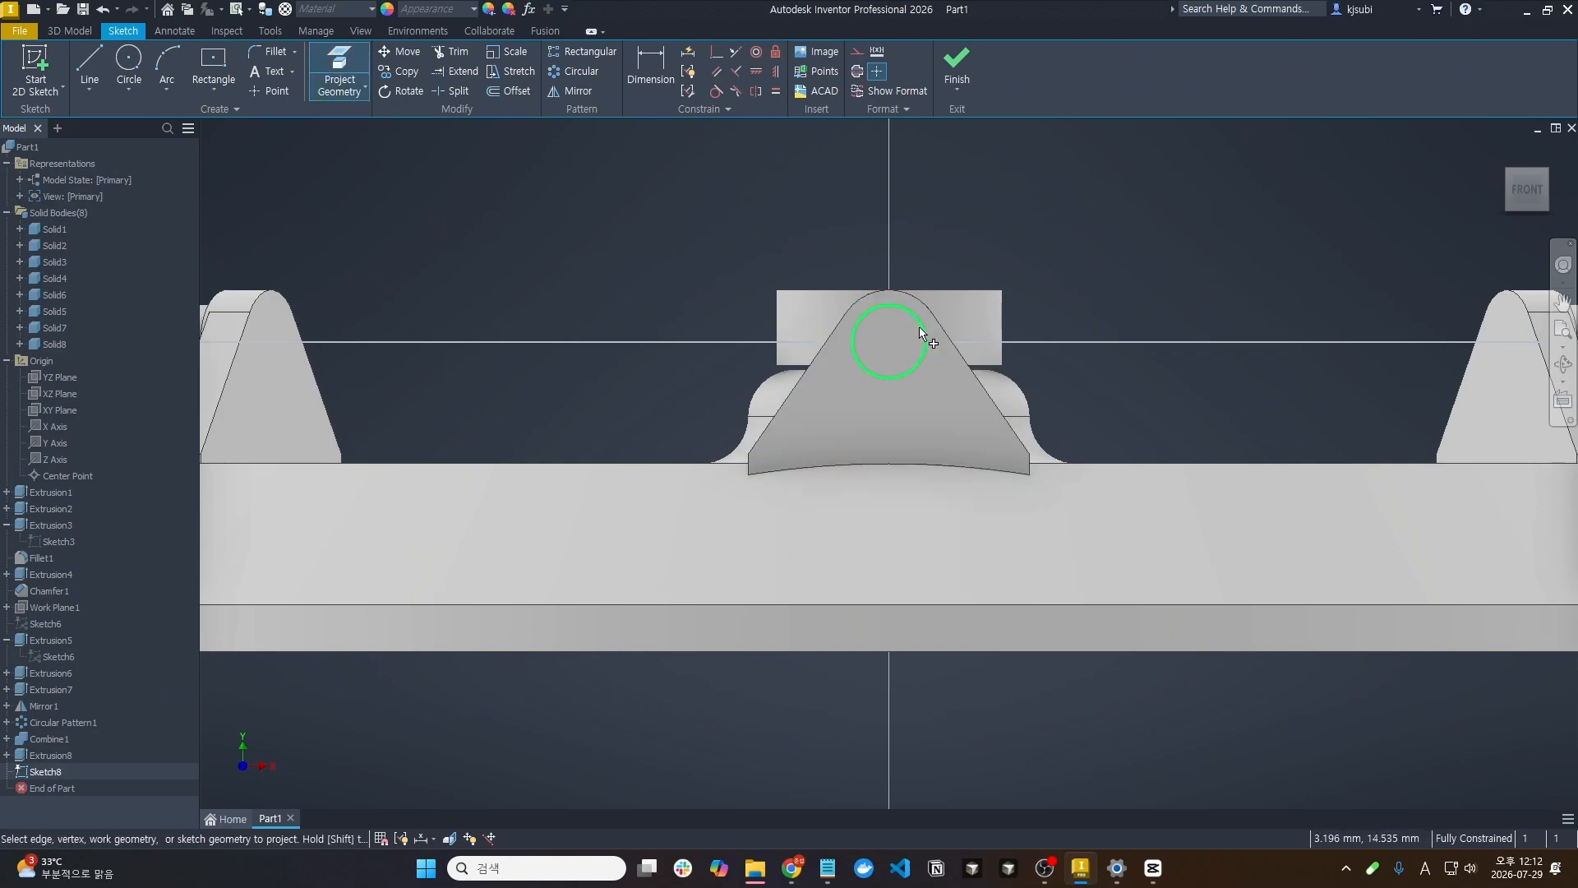
{"action": "left_click", "coordinate": [919, 327]}
Slice the graphics at the sketch plane and draw a circle about 24 mm in diameter centred on the bracket pin, finishing the sketch
{"action": "left_click", "coordinate": [129, 62]}
{"action": "key", "text": "F7"}
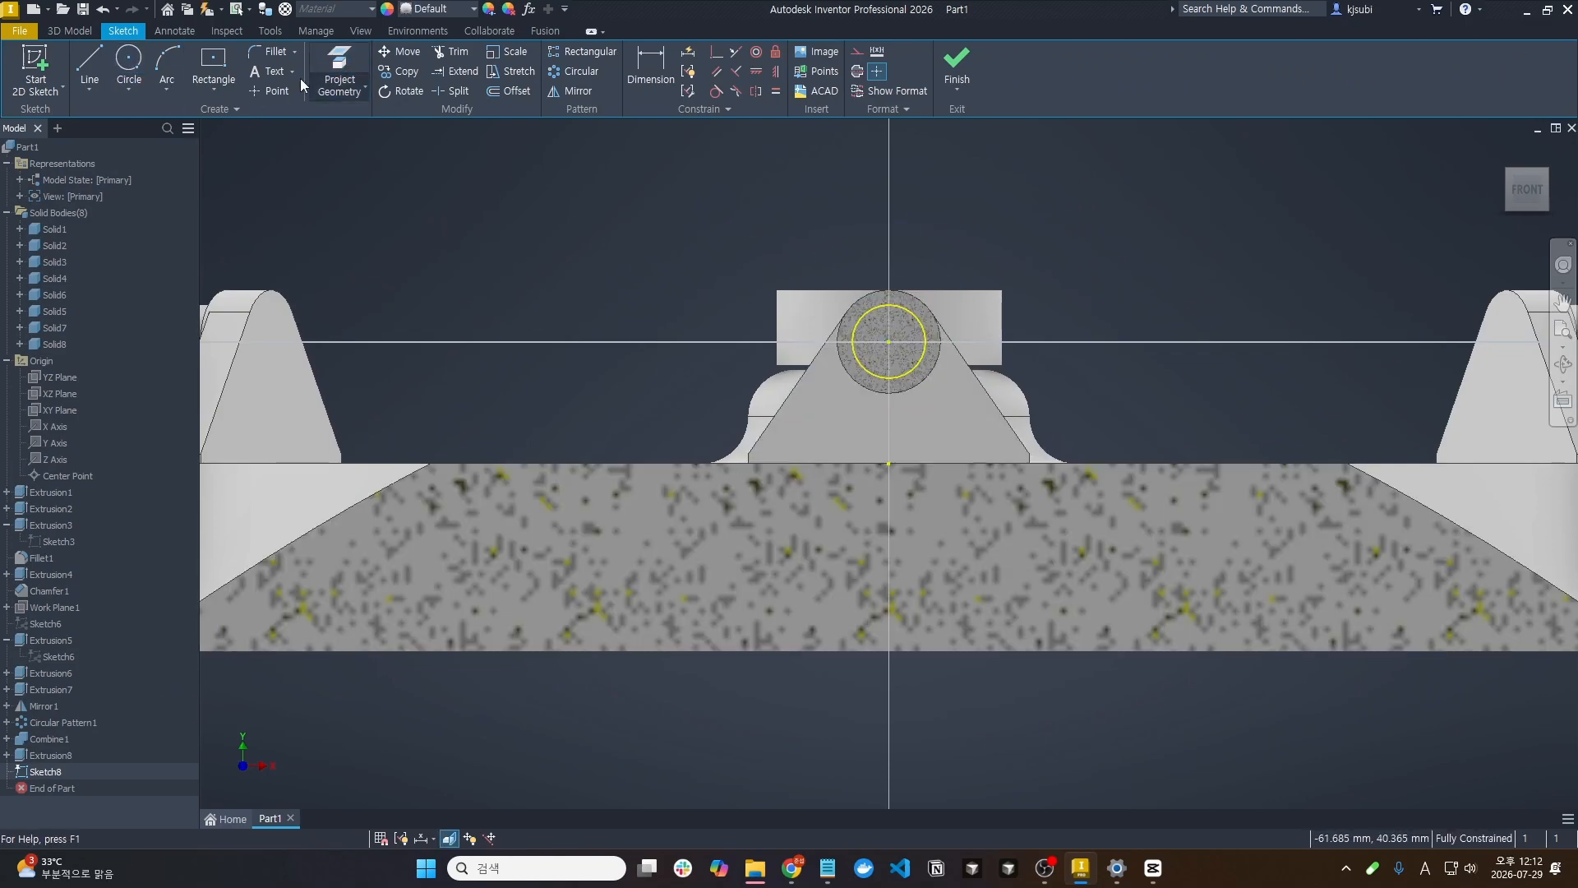
{"action": "left_click", "coordinate": [129, 62]}
{"action": "left_click", "coordinate": [889, 341]}
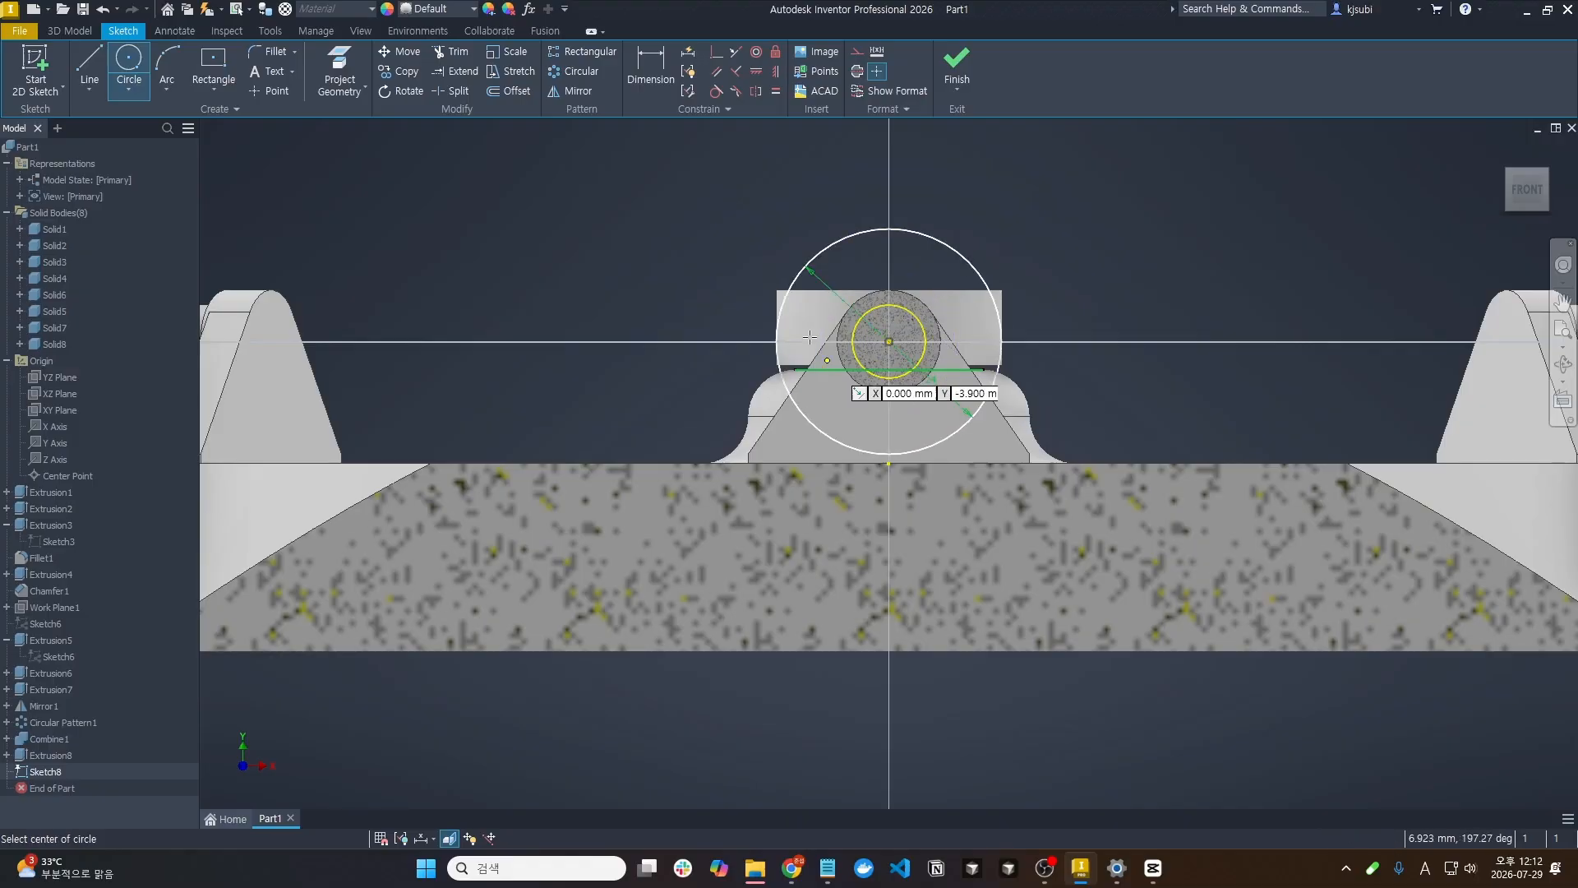
{"action": "left_click", "coordinate": [809, 337]}
{"action": "left_click", "coordinate": [957, 65]}
Extrude the ring around the bracket pin 8 mm across the gap between the brackets as a new solid
{"action": "key", "text": "e"}
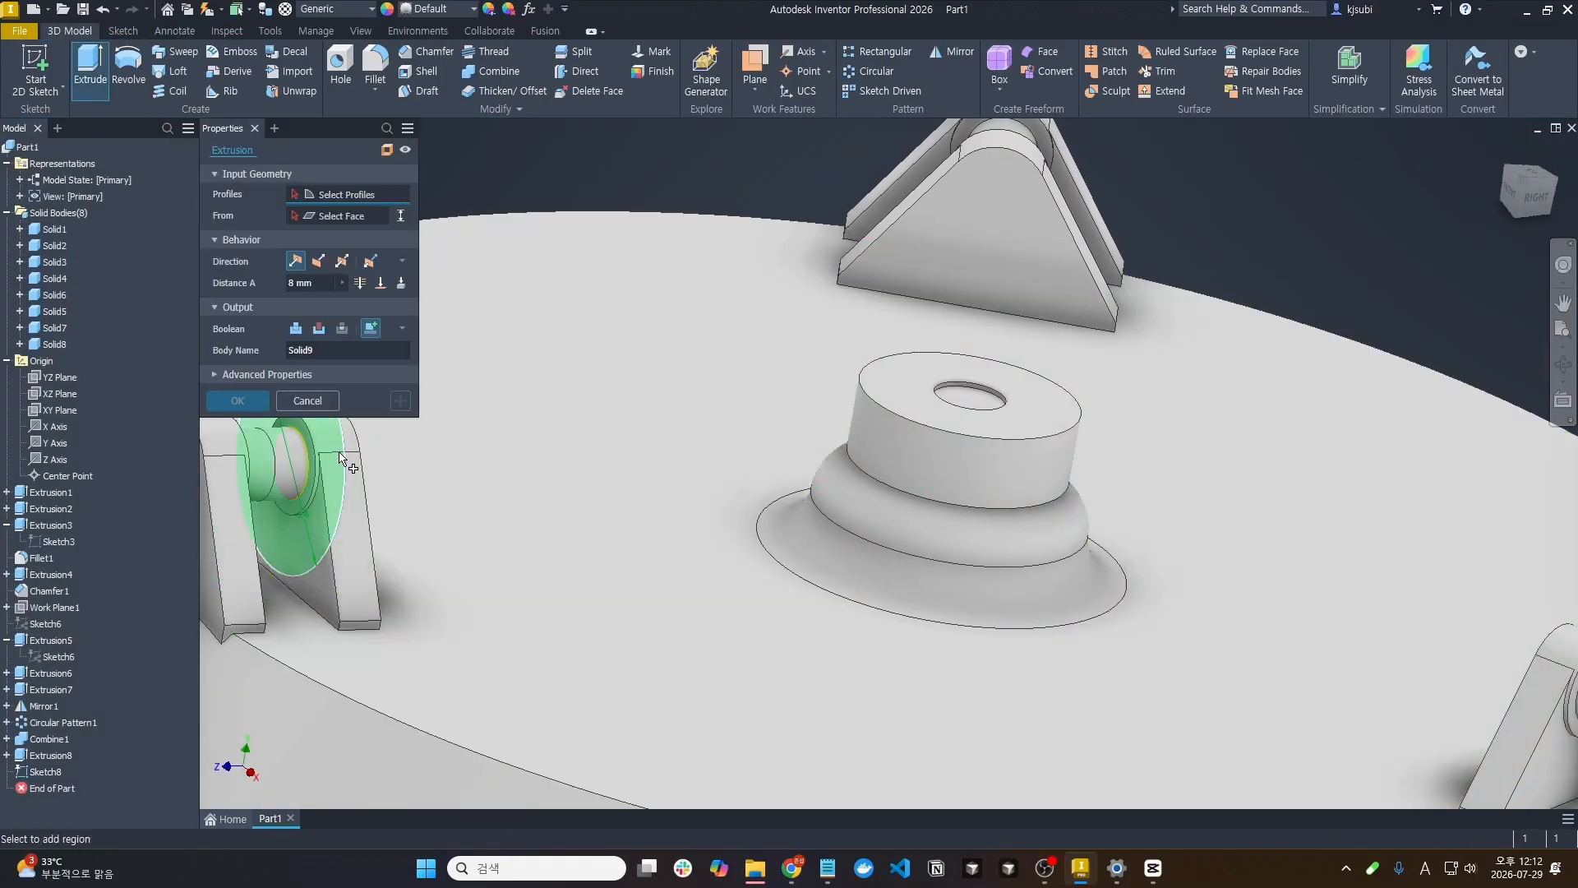
{"action": "left_click", "coordinate": [340, 453]}
{"action": "left_click", "coordinate": [238, 400]}
Pattern the roller solid circularly about the Y axis with a count of 3 over 360 degrees
{"action": "scroll", "coordinate": [479, 483], "scroll_direction": "up", "scroll_amount": 5}
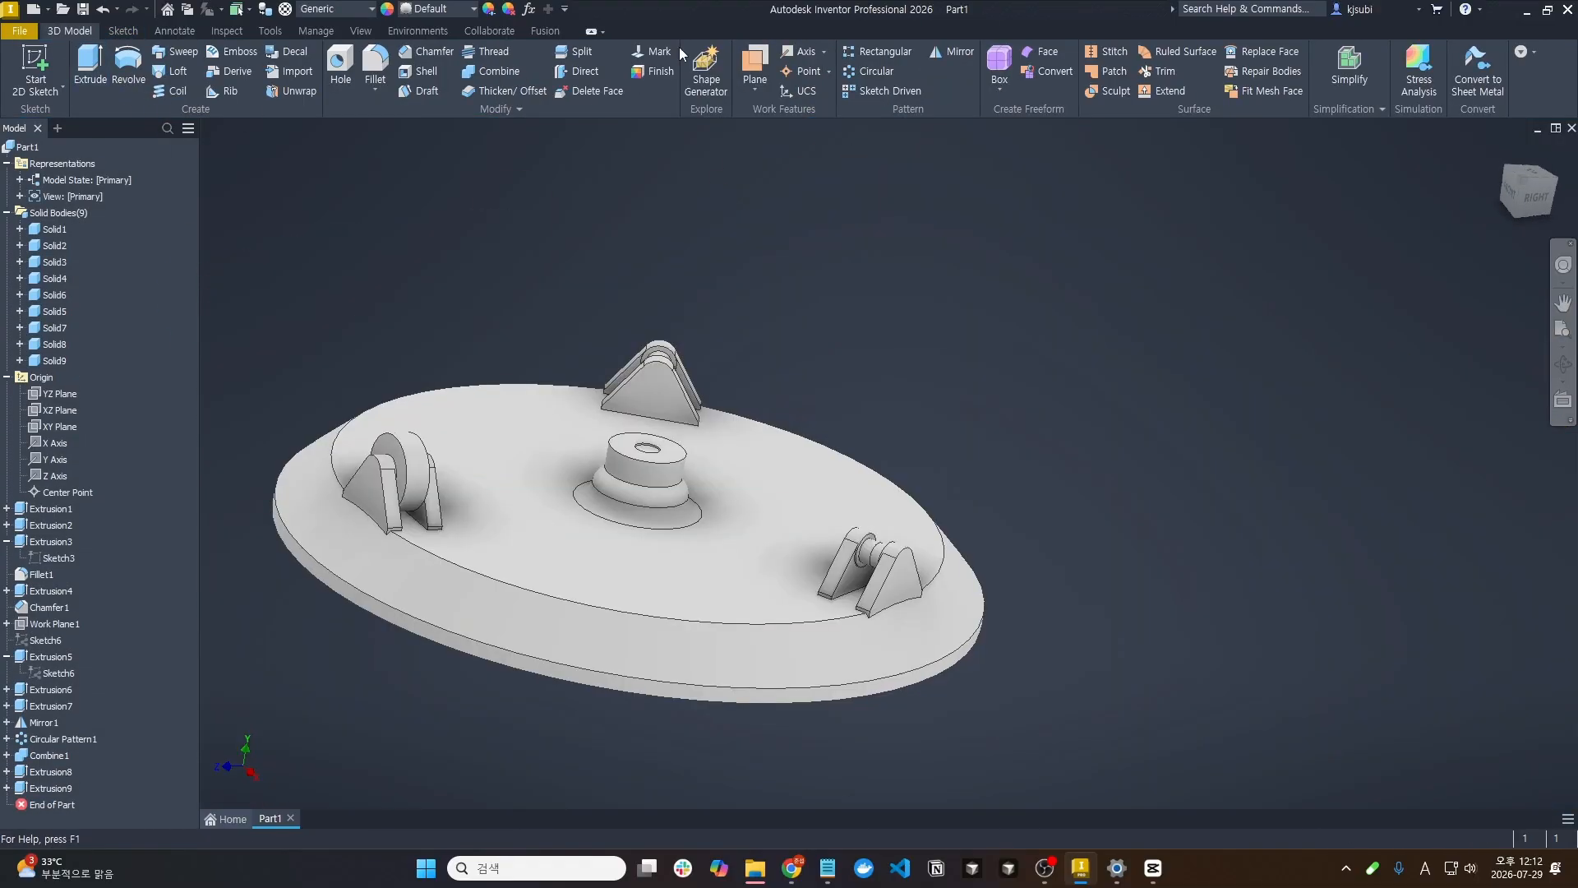
{"action": "key", "text": "ctrl+shift+o"}
{"action": "left_click", "coordinate": [437, 238]}
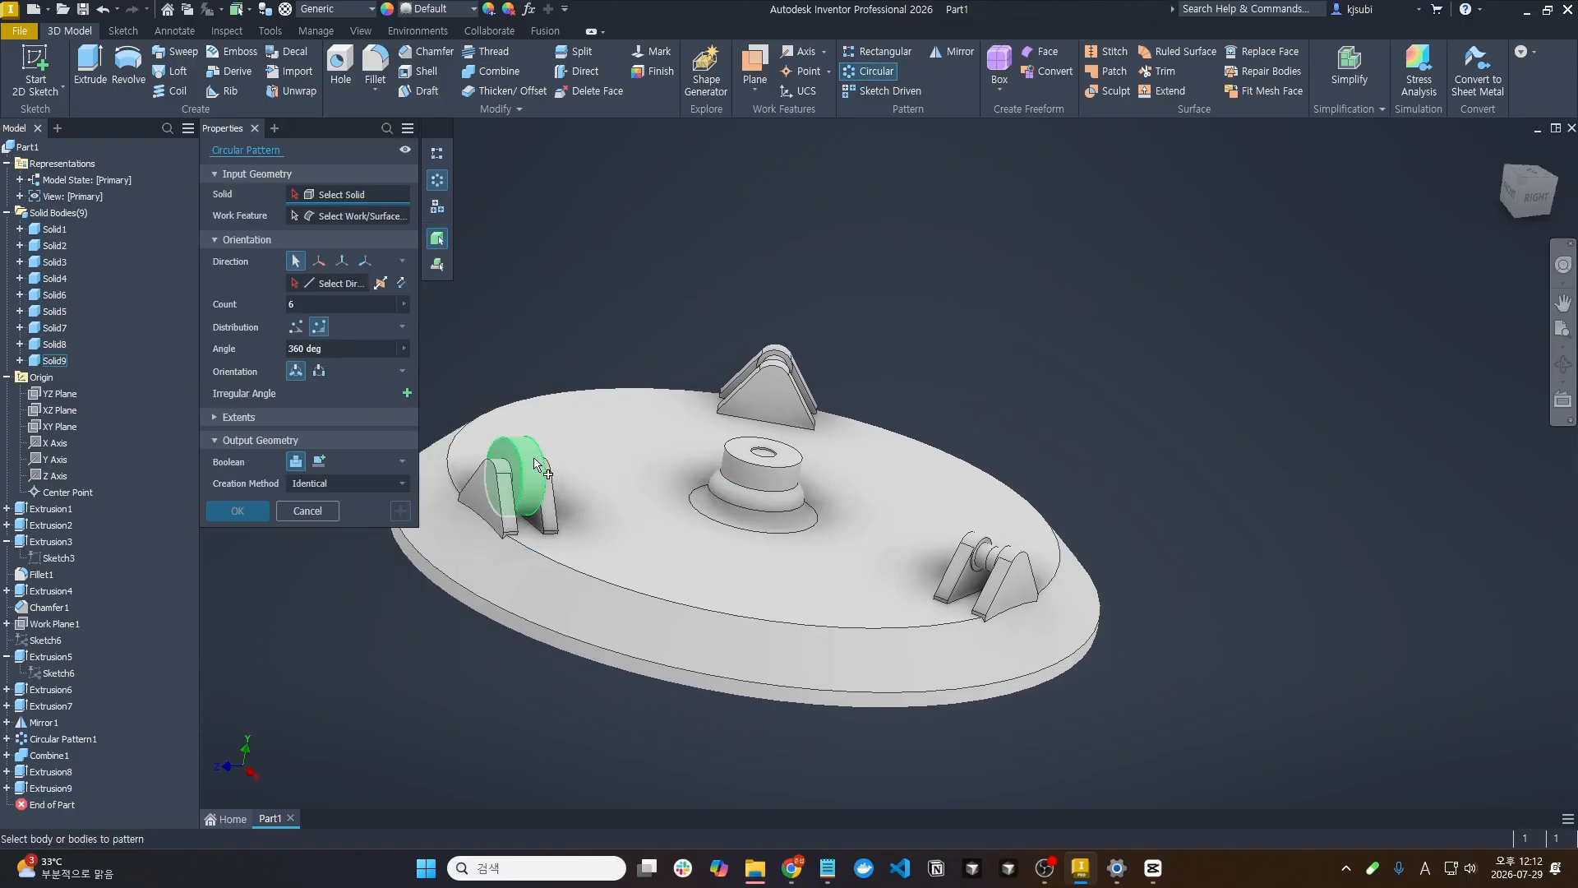
{"action": "left_click", "coordinate": [518, 479]}
{"action": "left_click", "coordinate": [342, 260]}
{"action": "type", "text": "3"}
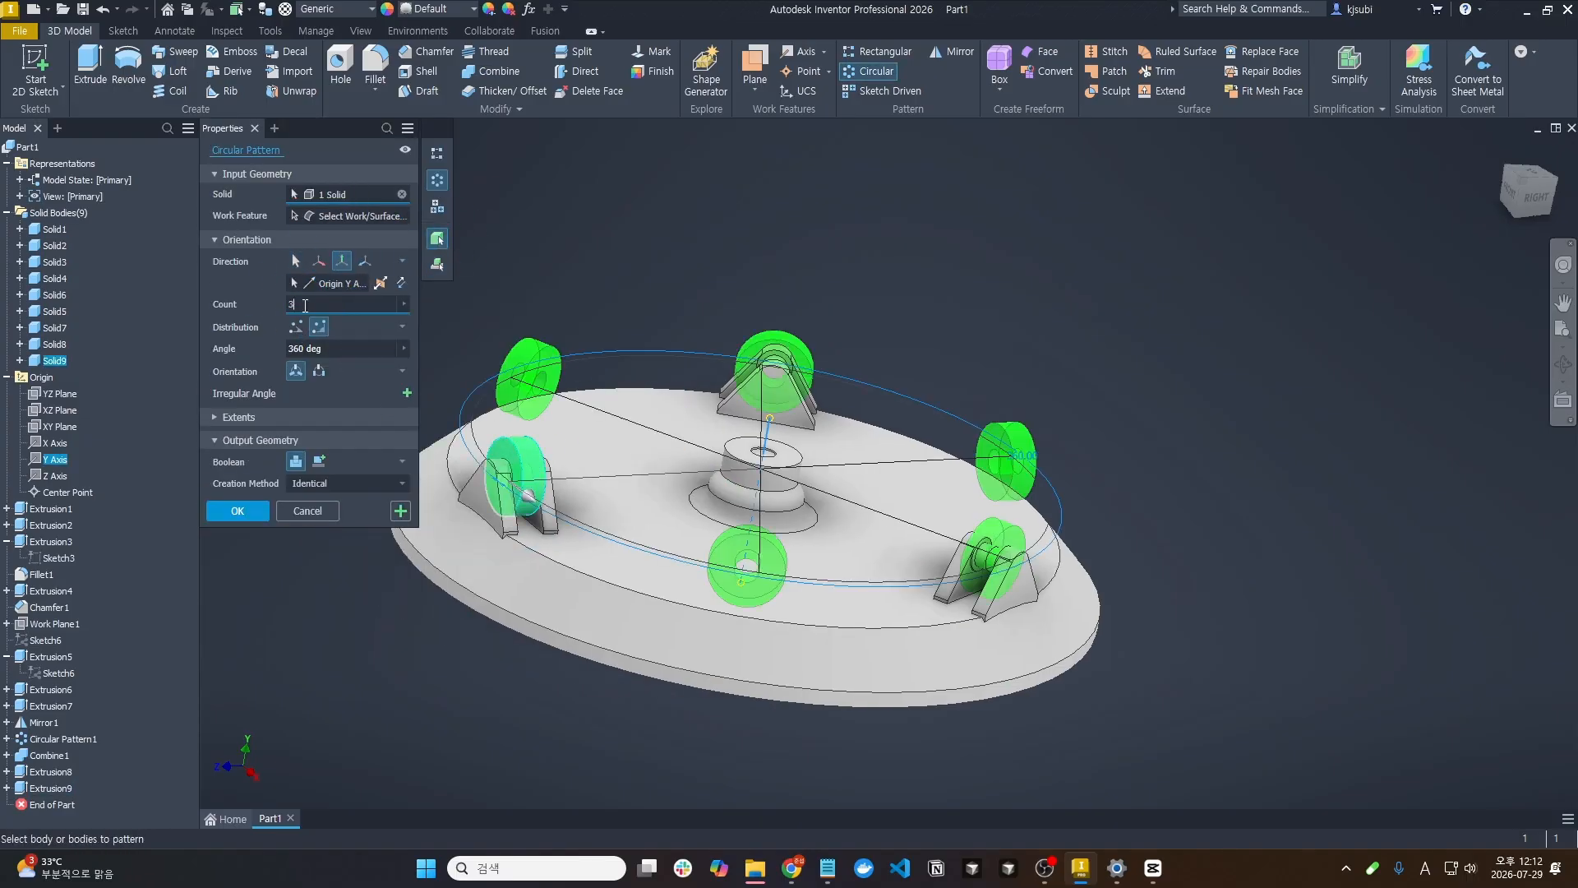
{"action": "left_click", "coordinate": [238, 511]}
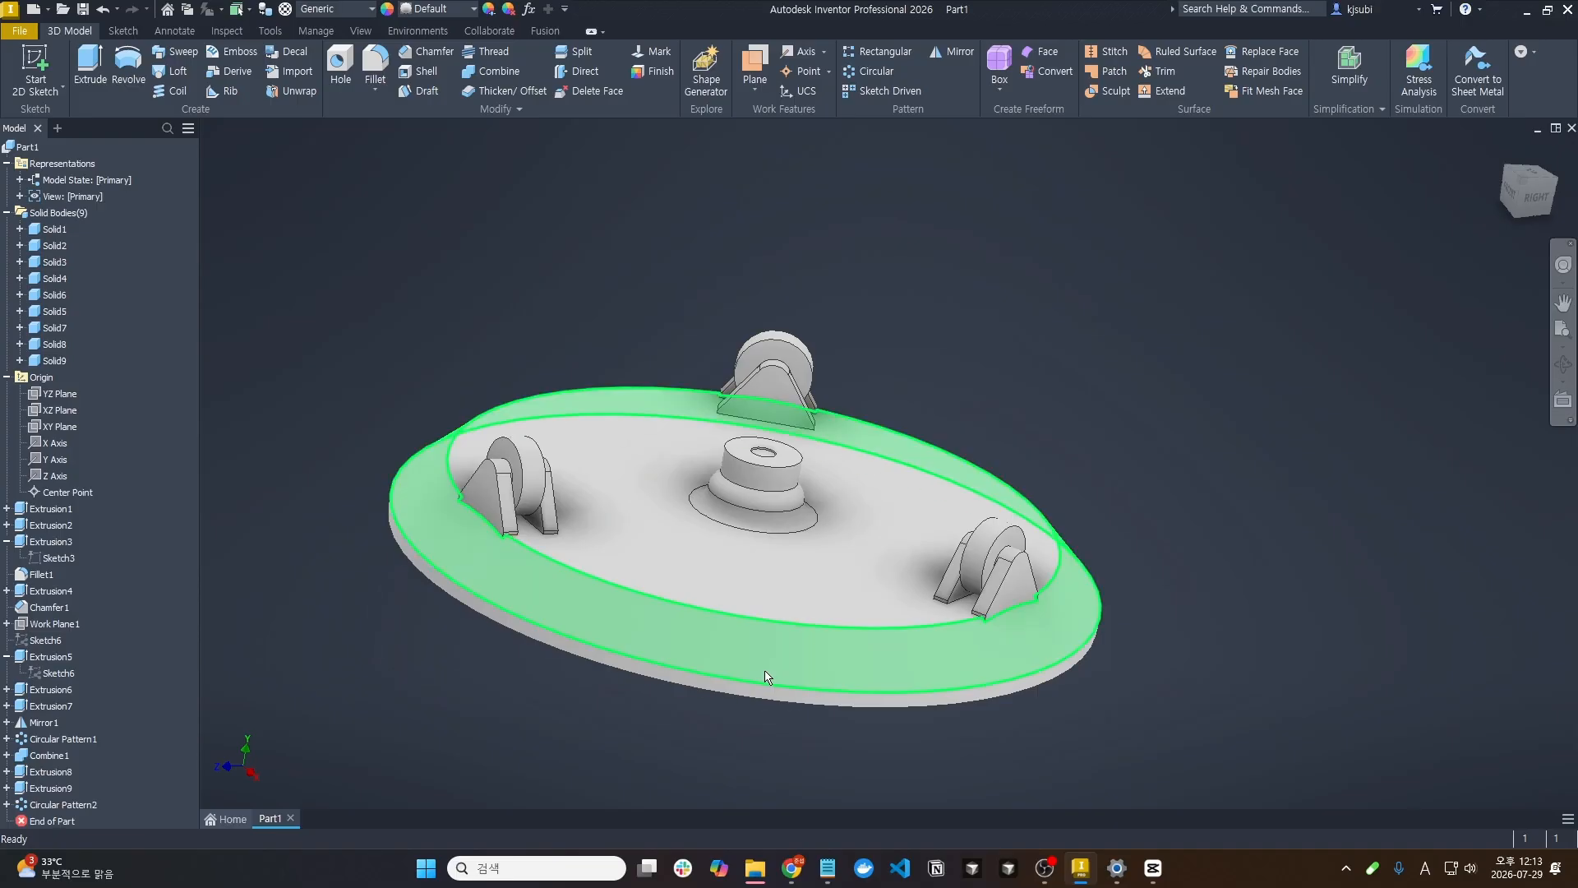
Examine the disc base with its bracket rollers and central ring from several angles
{"action": "middle_click_drag", "start_coordinate": [801, 683], "coordinate": [822, 625], "text": "shift"}
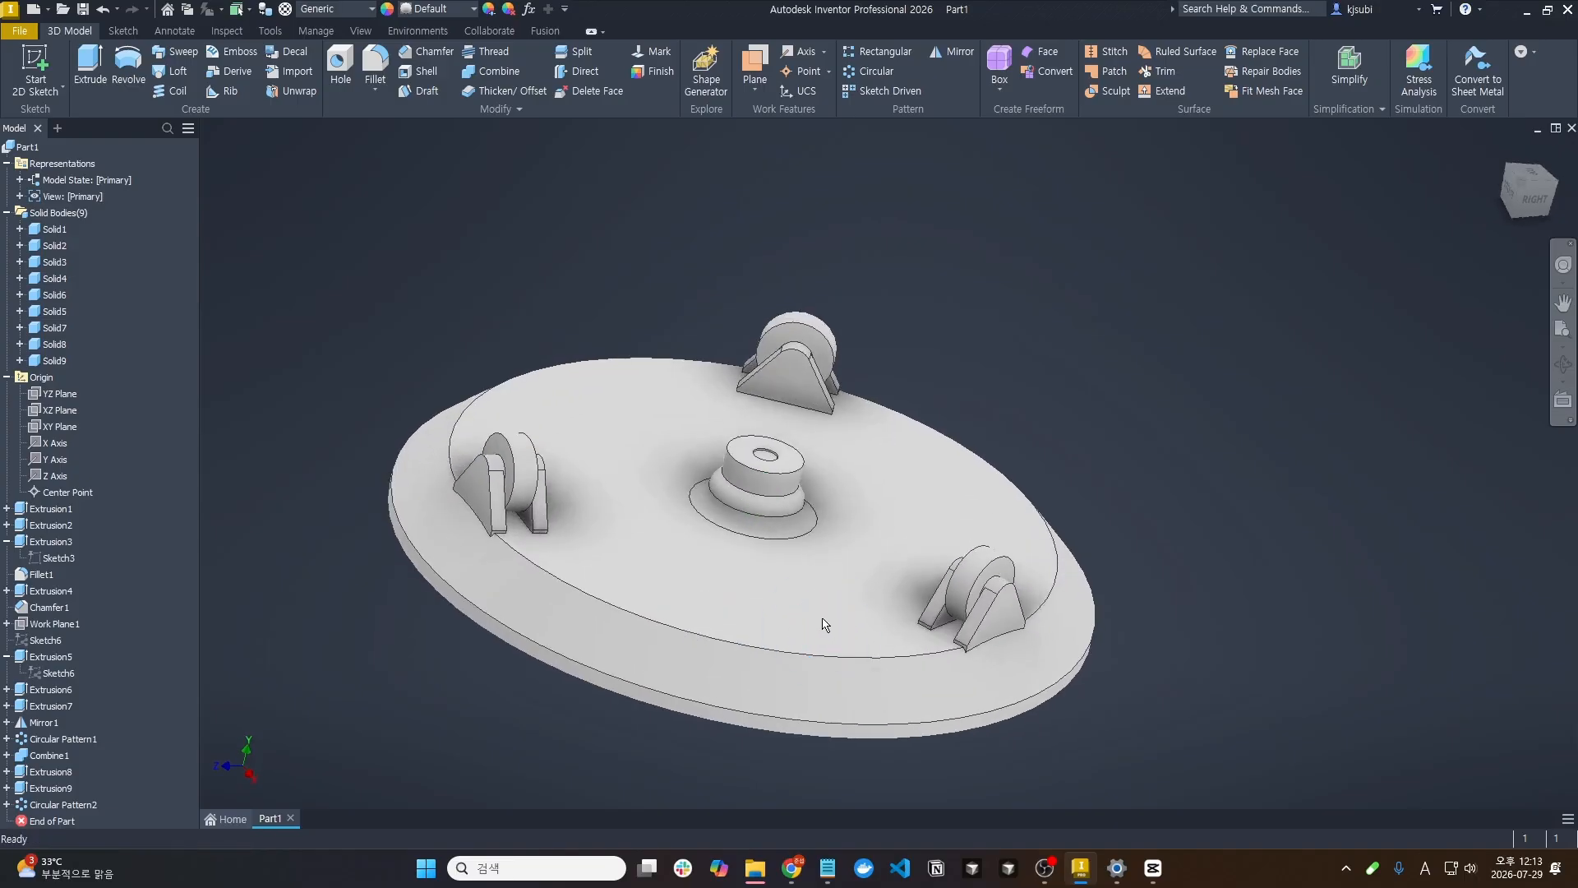
{"action": "left_click", "coordinate": [821, 656]}
{"action": "middle_click_drag", "start_coordinate": [800, 624], "coordinate": [747, 641], "text": "shift"}
{"action": "middle_click_drag", "start_coordinate": [654, 729], "coordinate": [669, 738], "text": "shift"}
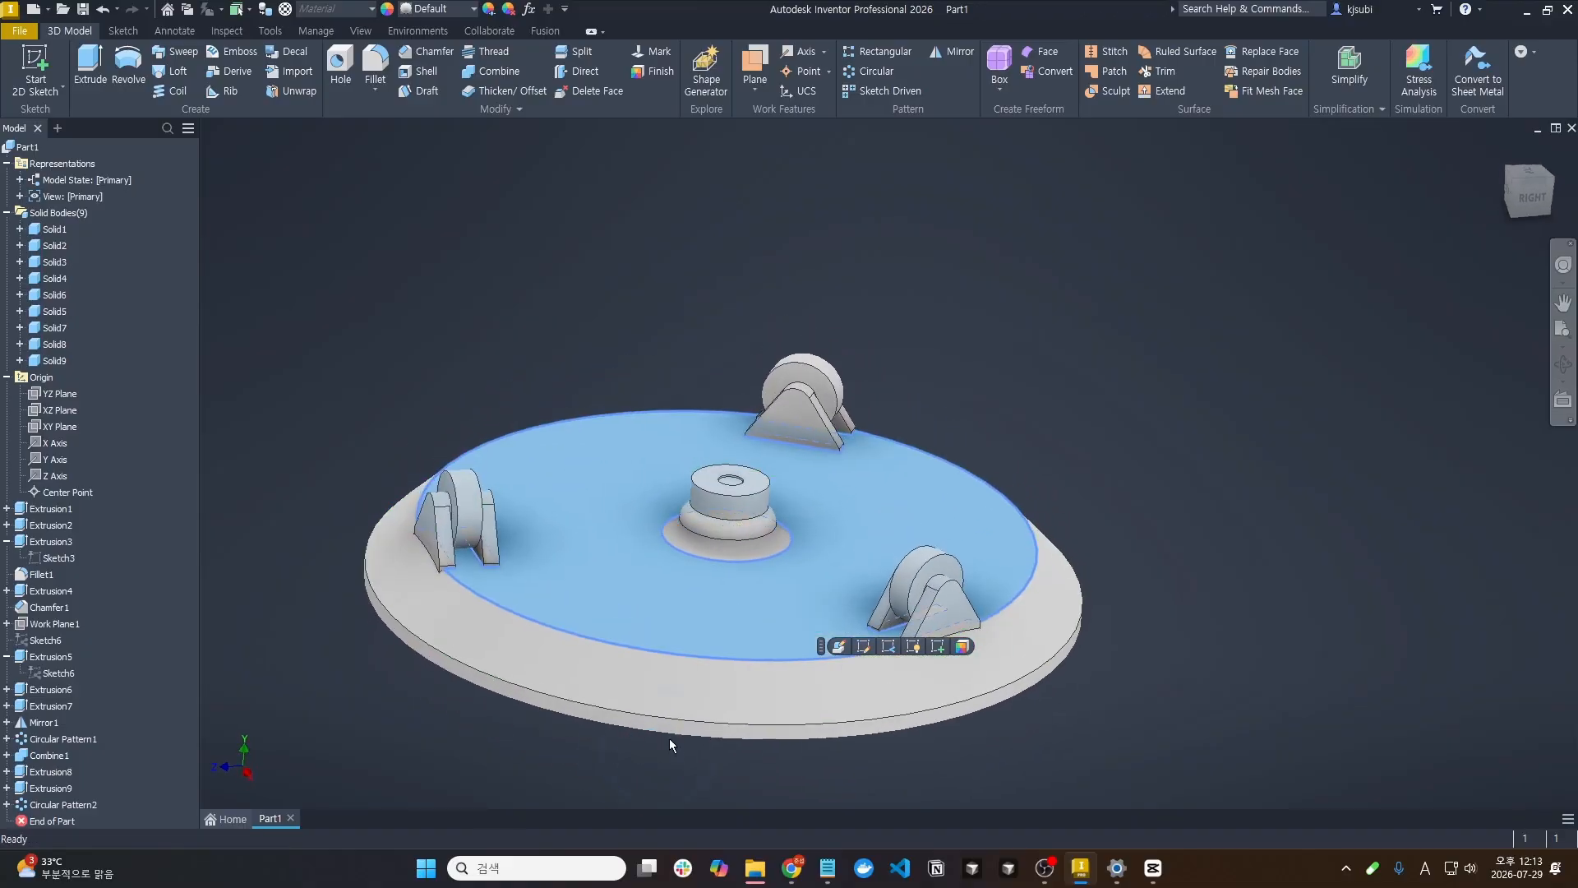
{"action": "scroll", "coordinate": [732, 613], "scroll_direction": "up", "scroll_amount": 2}
{"action": "scroll", "coordinate": [734, 614], "scroll_direction": "down", "scroll_amount": 4}
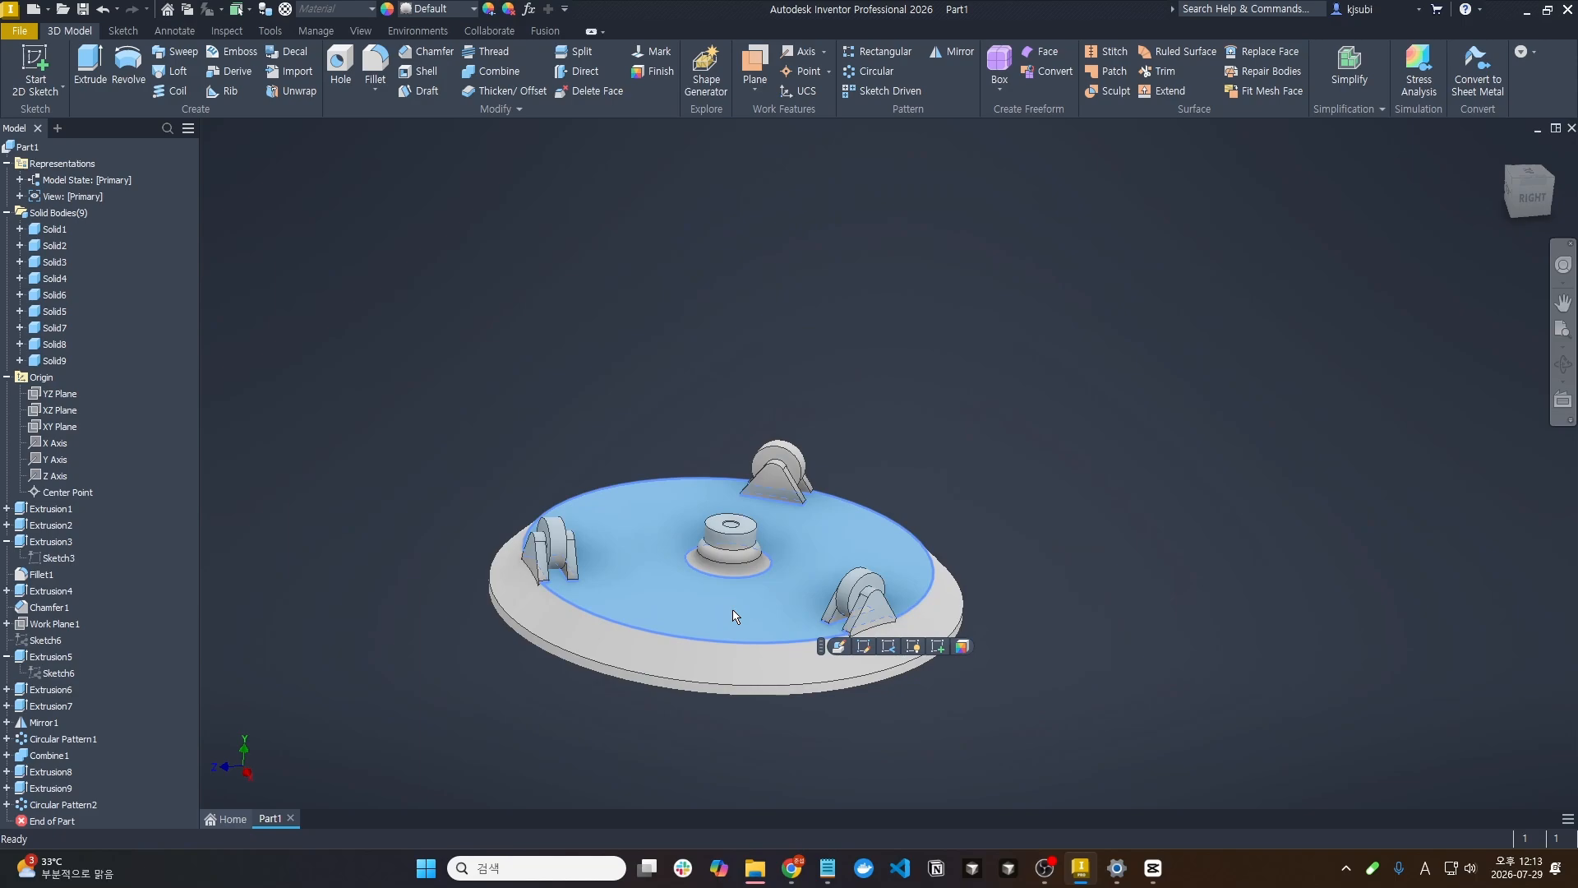
{"action": "left_click", "coordinate": [627, 739]}
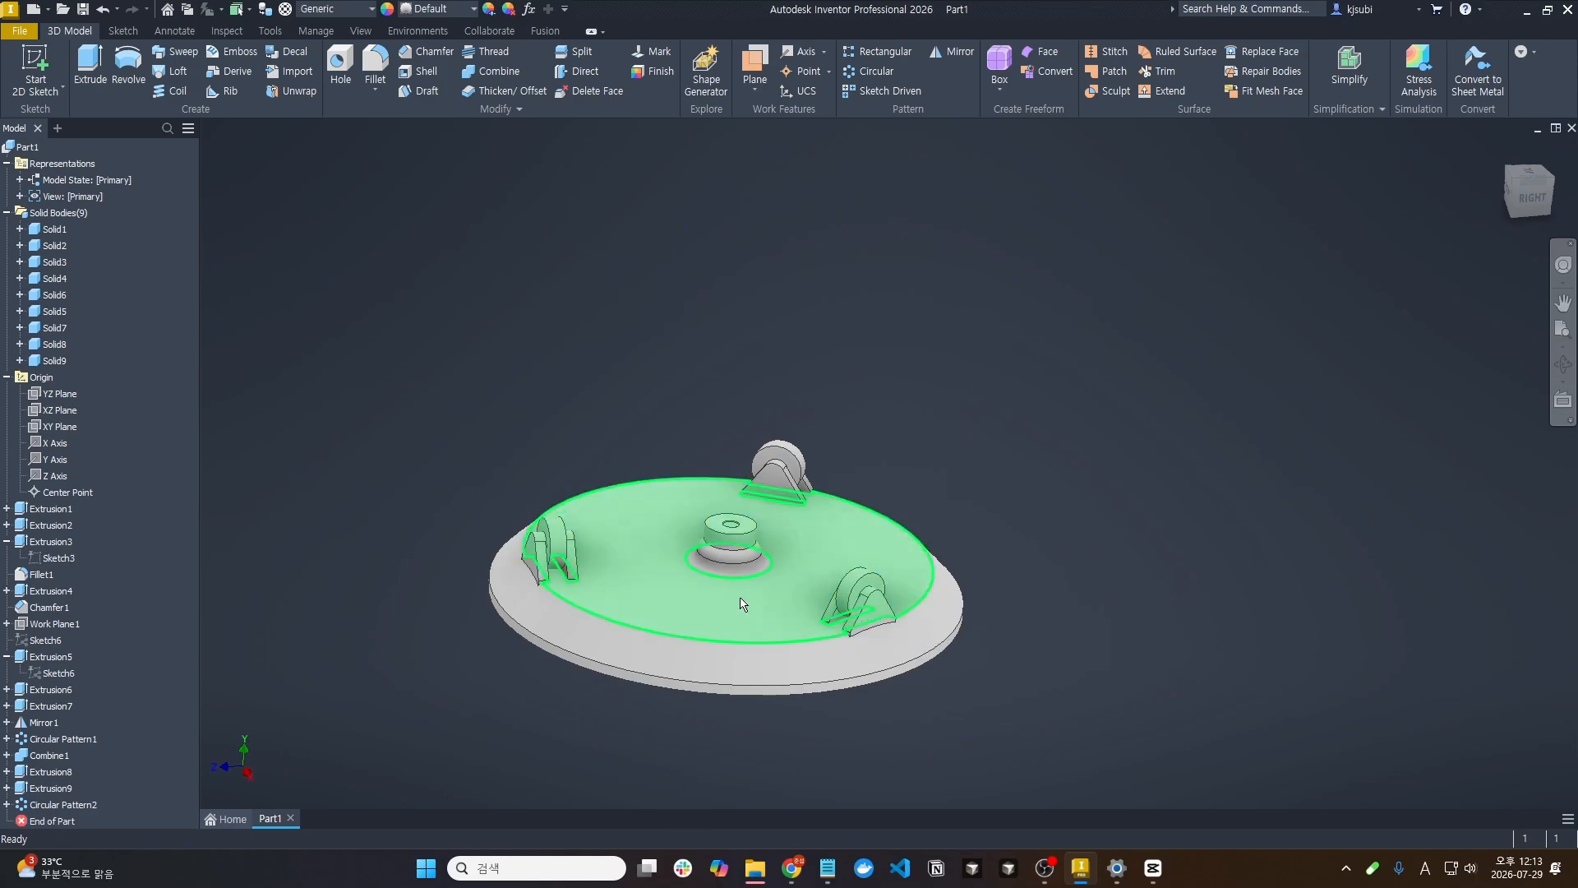
{"action": "scroll", "coordinate": [738, 592], "scroll_direction": "up", "scroll_amount": 3}
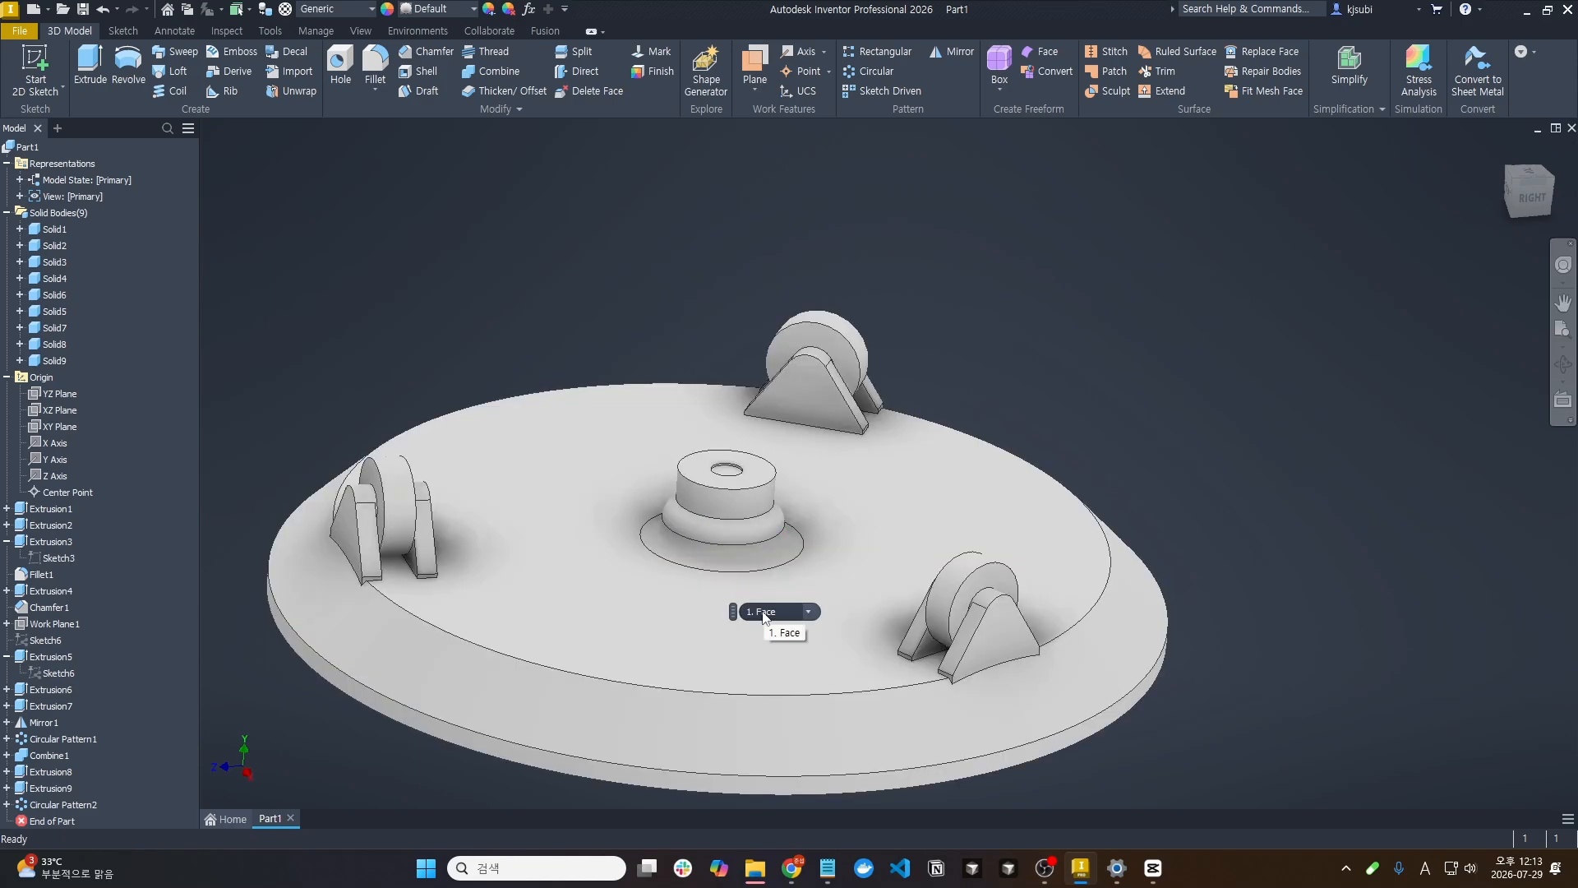
{"action": "middle_click_drag", "start_coordinate": [669, 613], "coordinate": [672, 559], "text": "shift"}
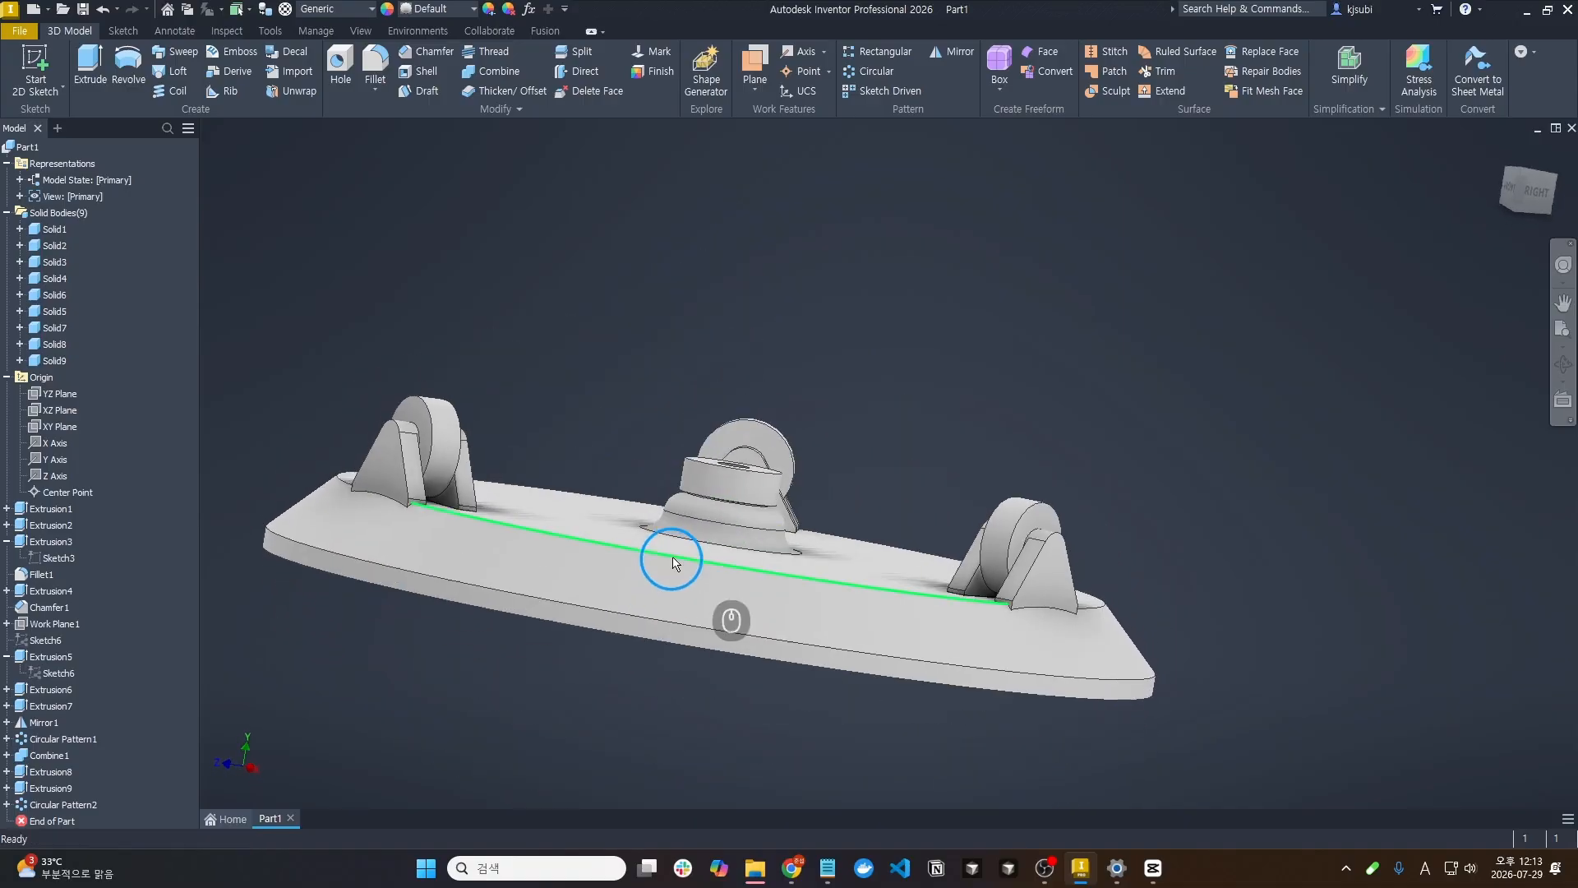
Start a sketch on the underside face of the central ring and slice the graphics at the sketch plane
{"action": "scroll", "coordinate": [672, 562], "scroll_direction": "up", "scroll_amount": 6}
{"action": "key", "text": "s"}
{"action": "scroll", "coordinate": [697, 470], "scroll_direction": "up", "scroll_amount": 2}
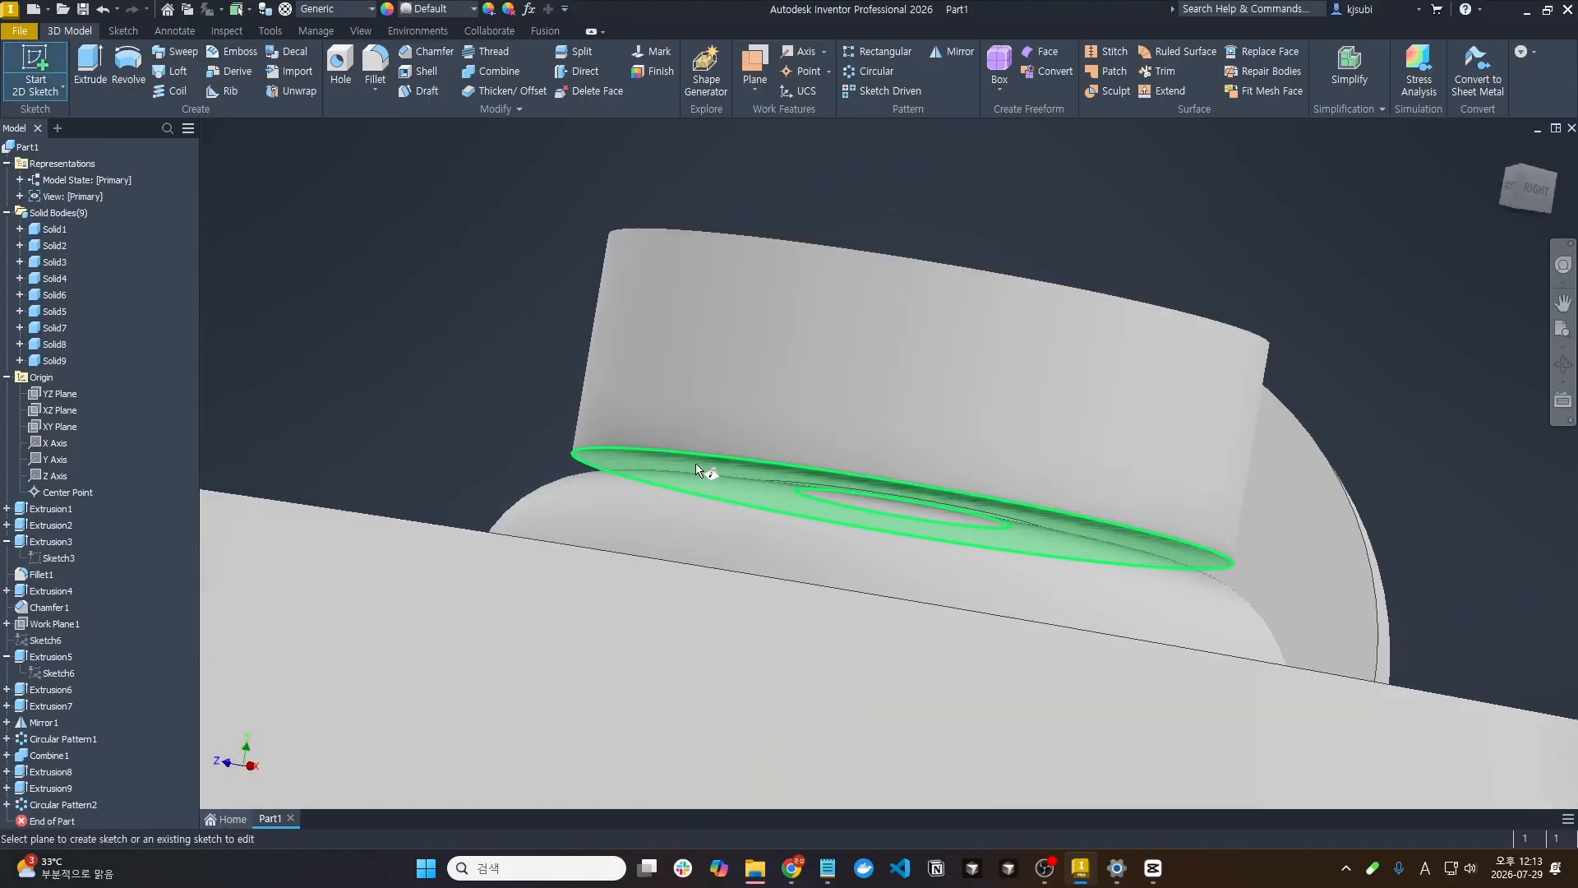
{"action": "left_click", "coordinate": [697, 470]}
{"action": "scroll", "coordinate": [687, 519], "scroll_direction": "up", "scroll_amount": 3}
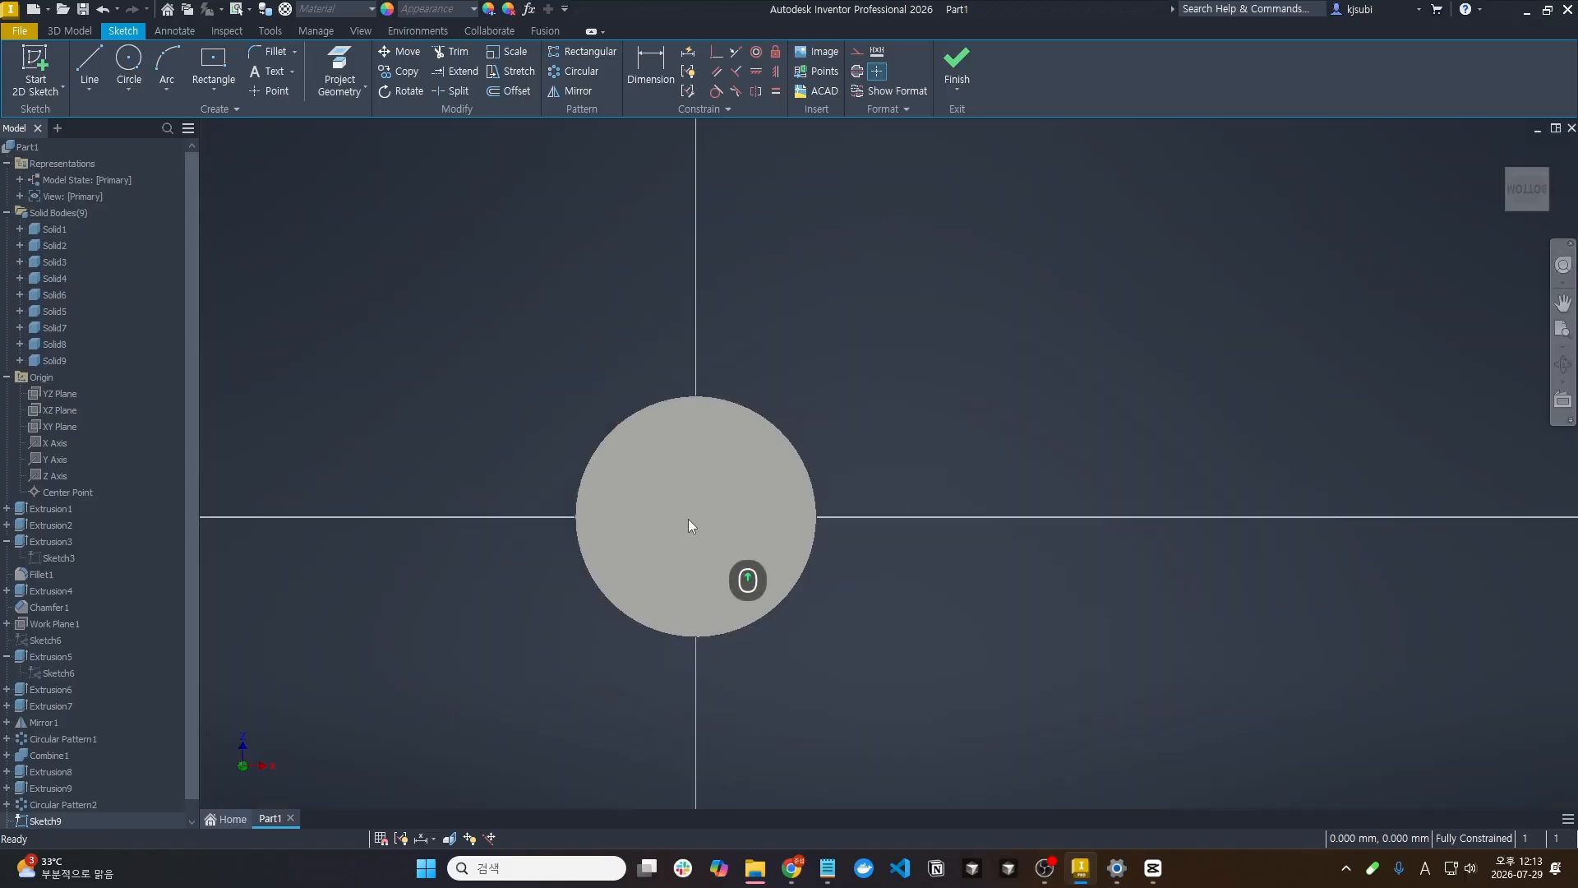
{"action": "key", "text": "F7"}
{"action": "scroll", "coordinate": [688, 519], "scroll_direction": "down", "scroll_amount": 6}
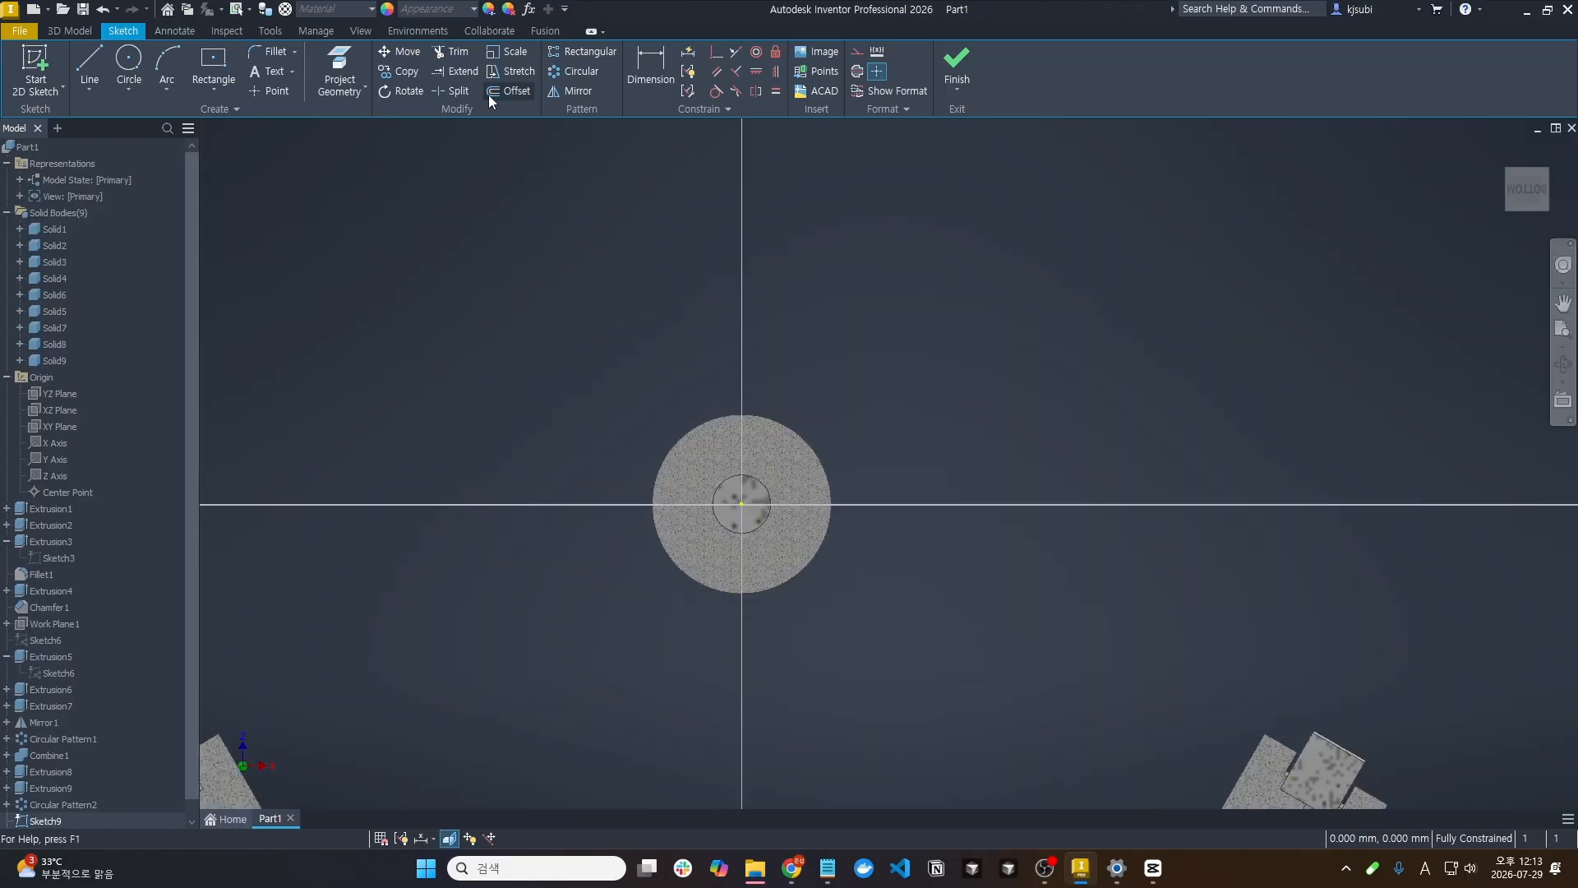
Project the central ring's outer edge into the sketch and offset it 0.1 mm outward
{"action": "left_click", "coordinate": [495, 95]}
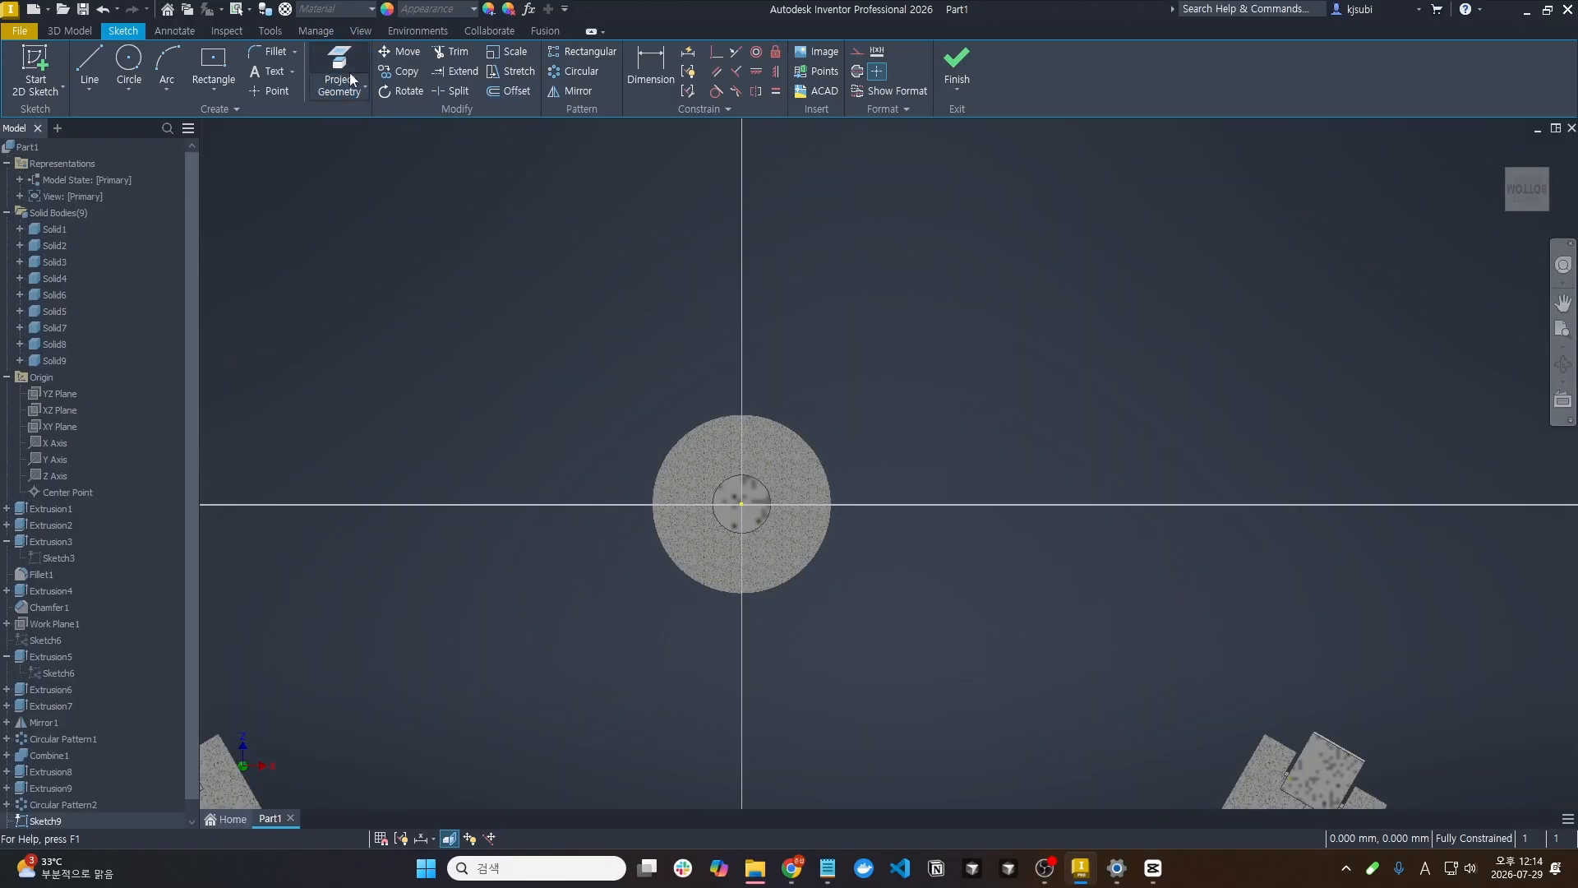
{"action": "left_click", "coordinate": [345, 71]}
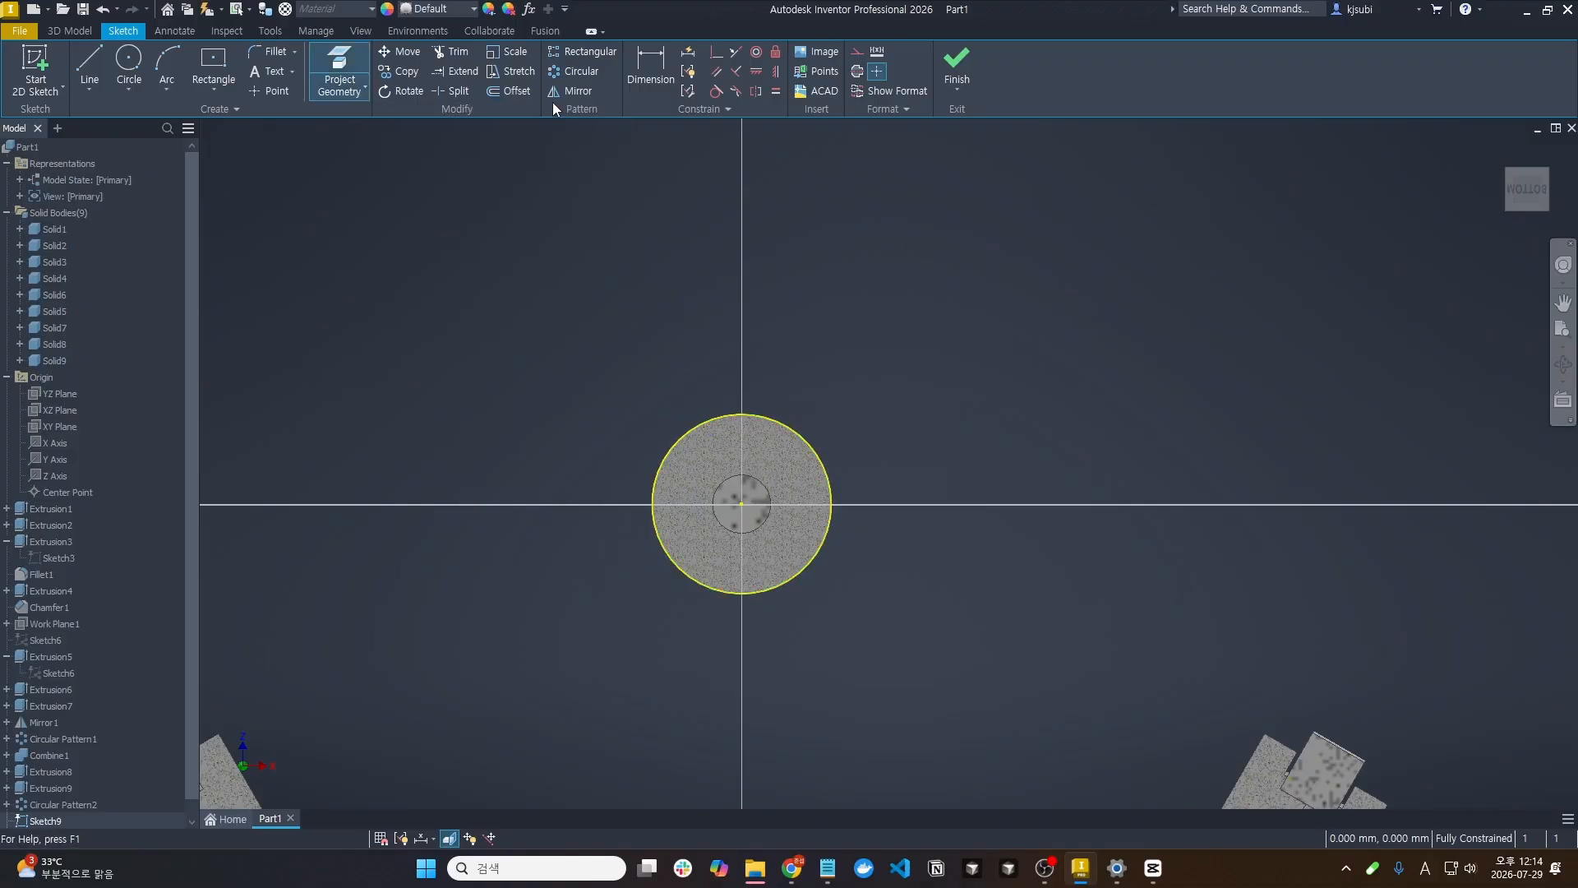
{"action": "left_click", "coordinate": [507, 90]}
{"action": "left_click", "coordinate": [777, 421]}
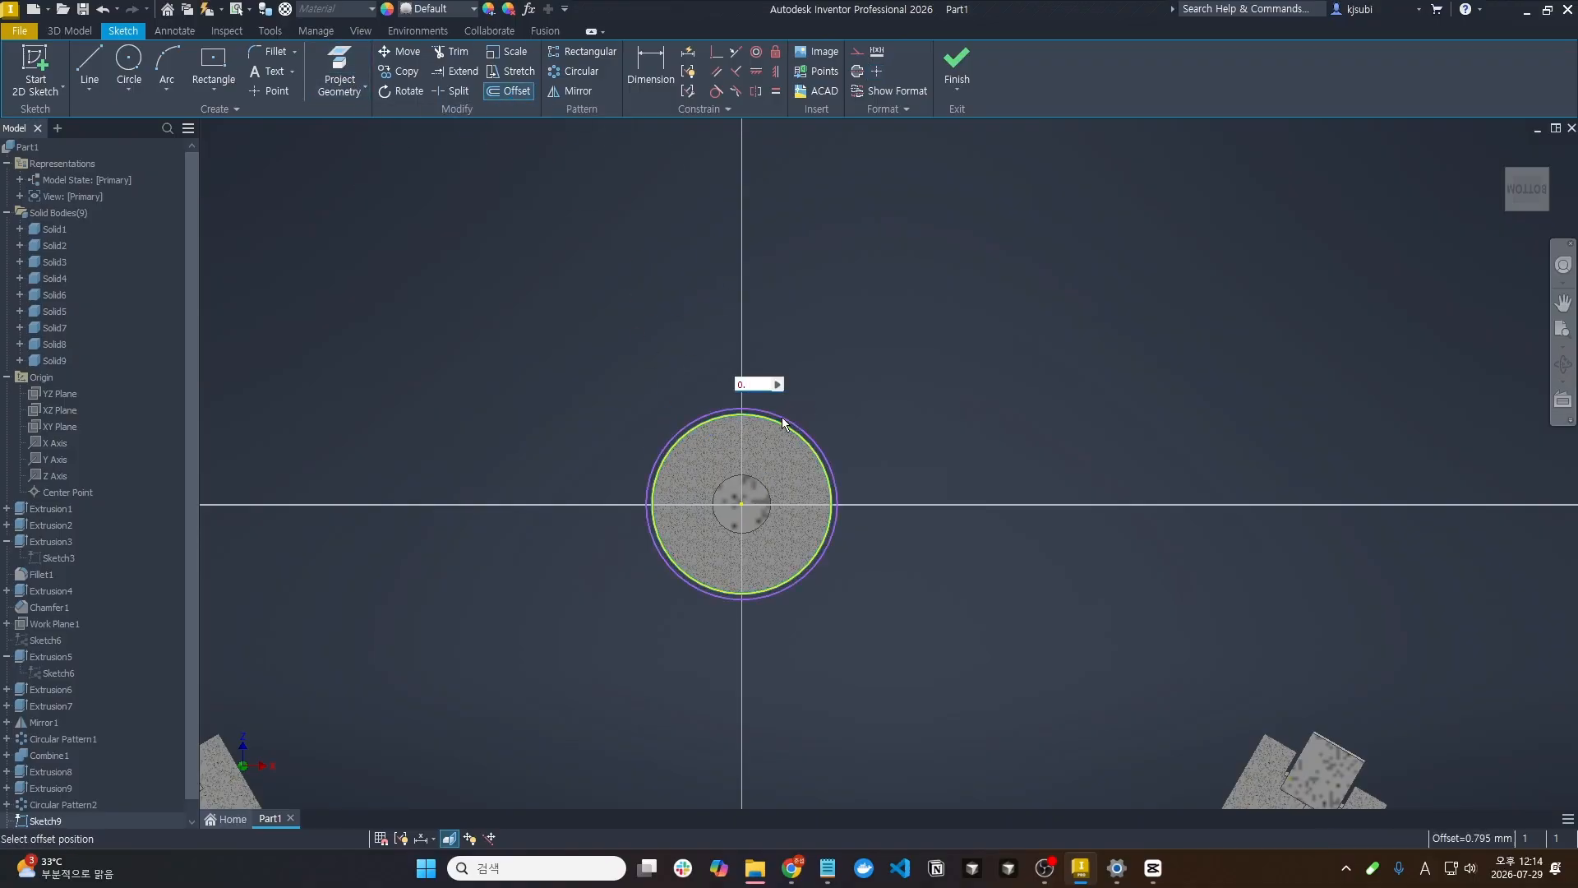
{"action": "type", "text": "0.1"}
{"action": "key", "text": "Return"}
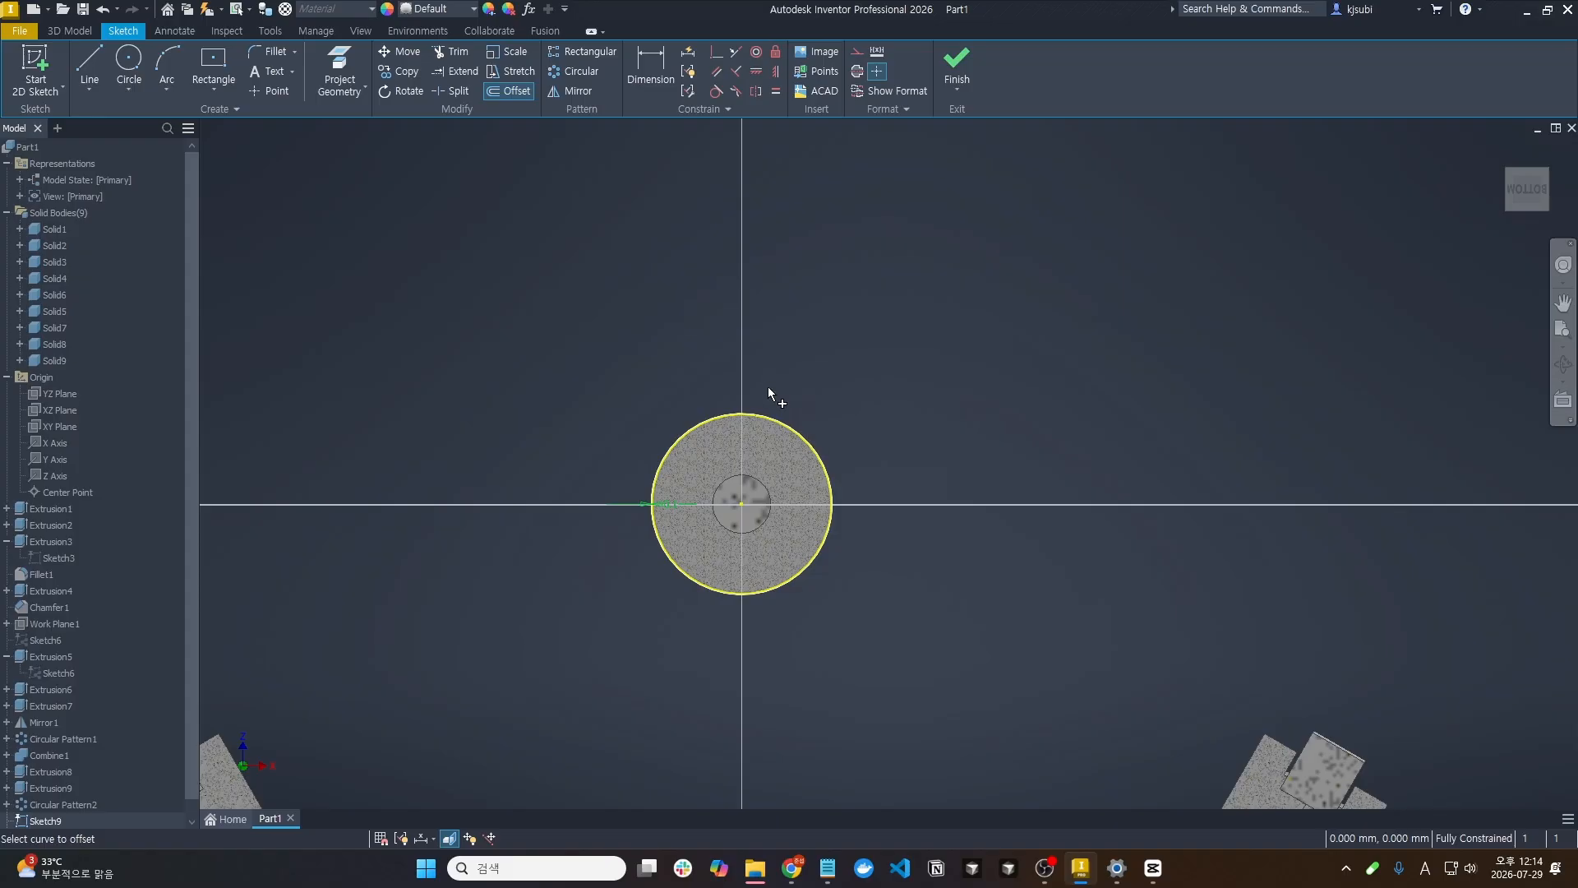
Offset the clearance circle outward by about 5 mm to form a concentric outer circle, and finish the sketch
{"action": "scroll", "coordinate": [771, 387], "scroll_direction": "down", "scroll_amount": 3}
{"action": "scroll", "coordinate": [781, 397], "scroll_direction": "up", "scroll_amount": 5}
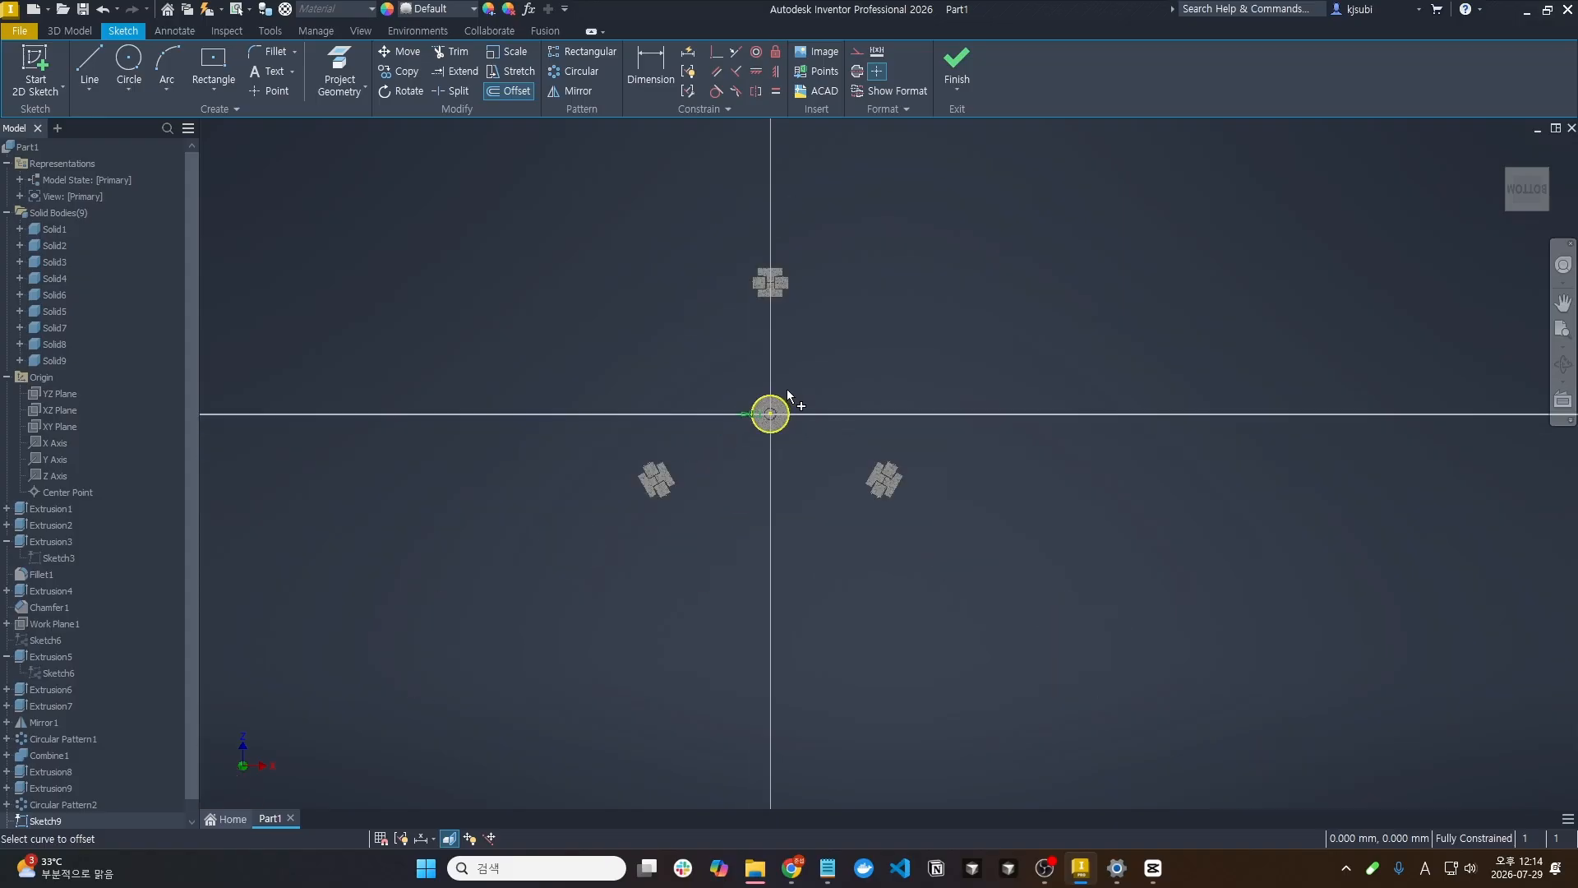
{"action": "scroll", "coordinate": [793, 390], "scroll_direction": "down", "scroll_amount": 5}
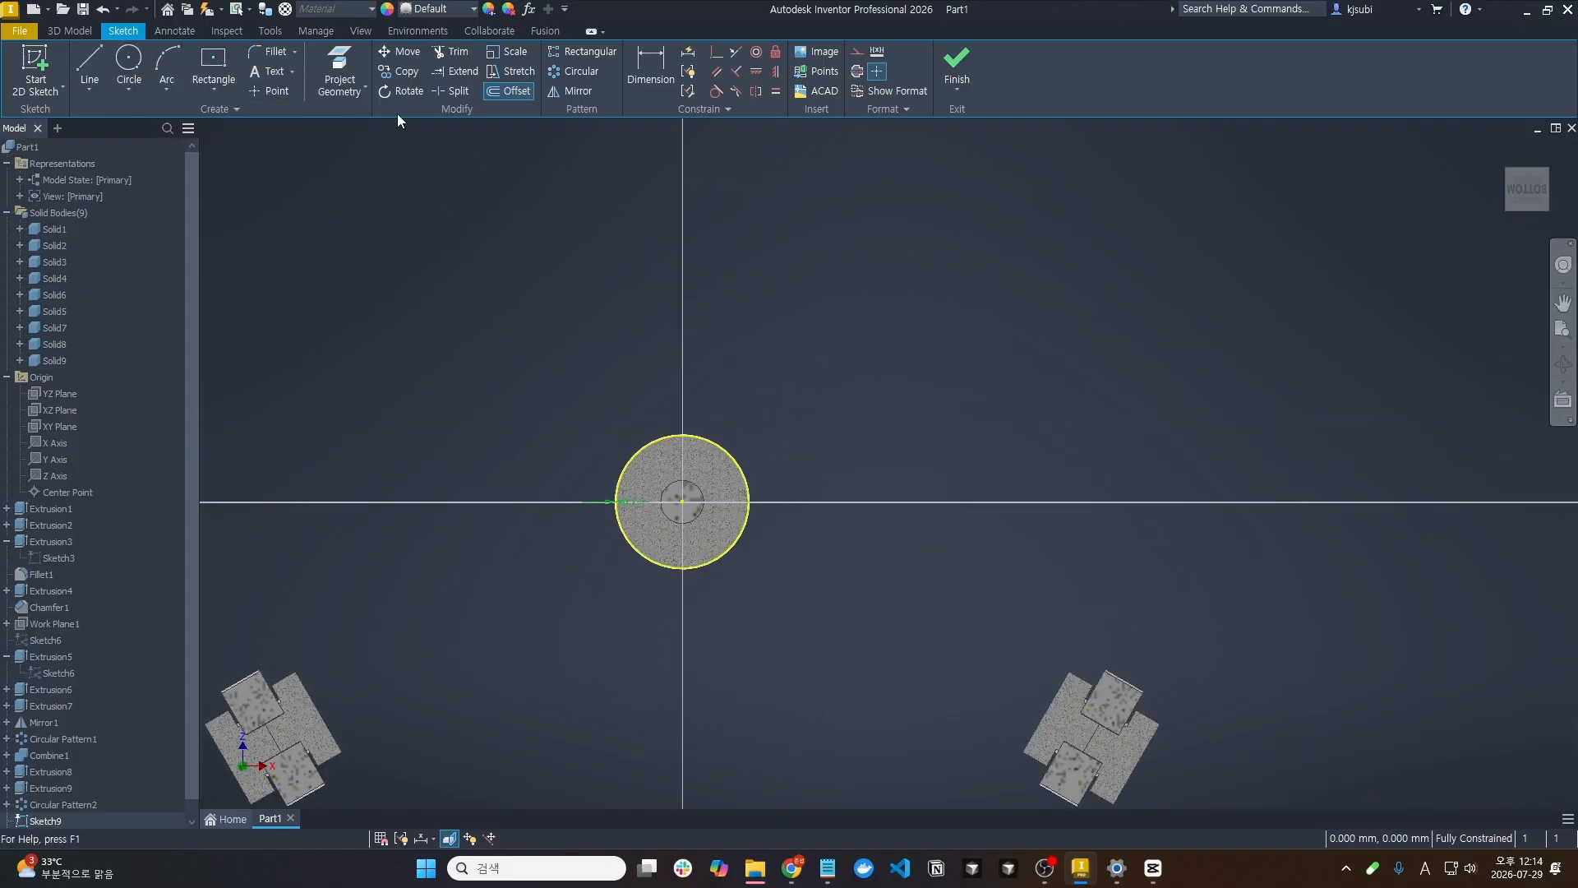
{"action": "left_click", "coordinate": [745, 475]}
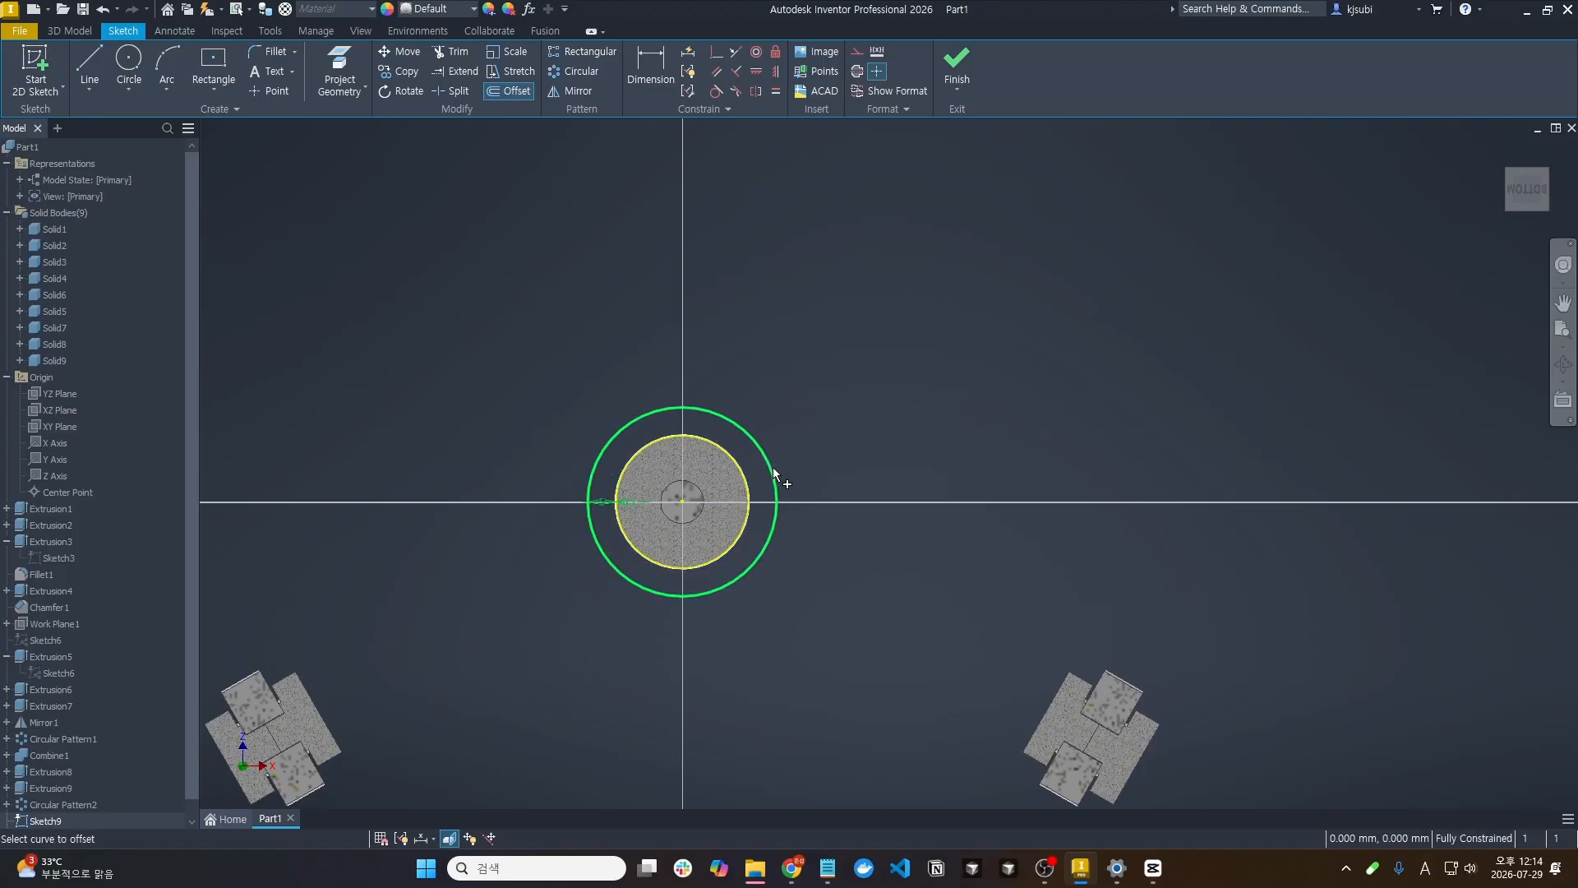
{"action": "left_click", "coordinate": [957, 65]}
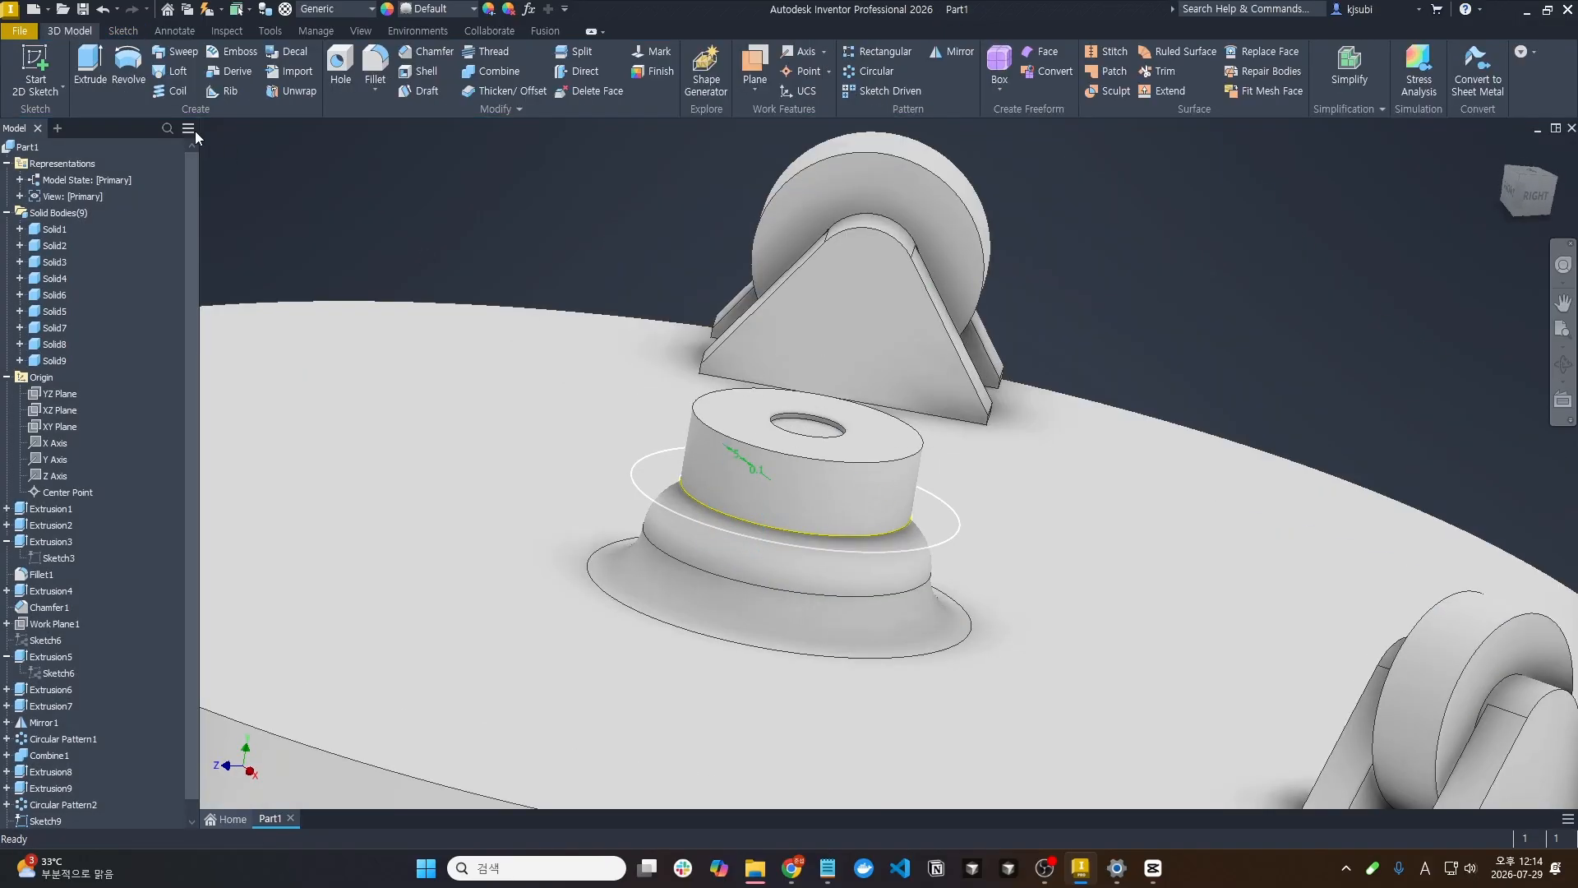
Extrude the ring profile around the central ring 8 mm upward, flipping the direction, as a new solid
{"action": "key", "text": "e"}
{"action": "left_click", "coordinate": [707, 542]}
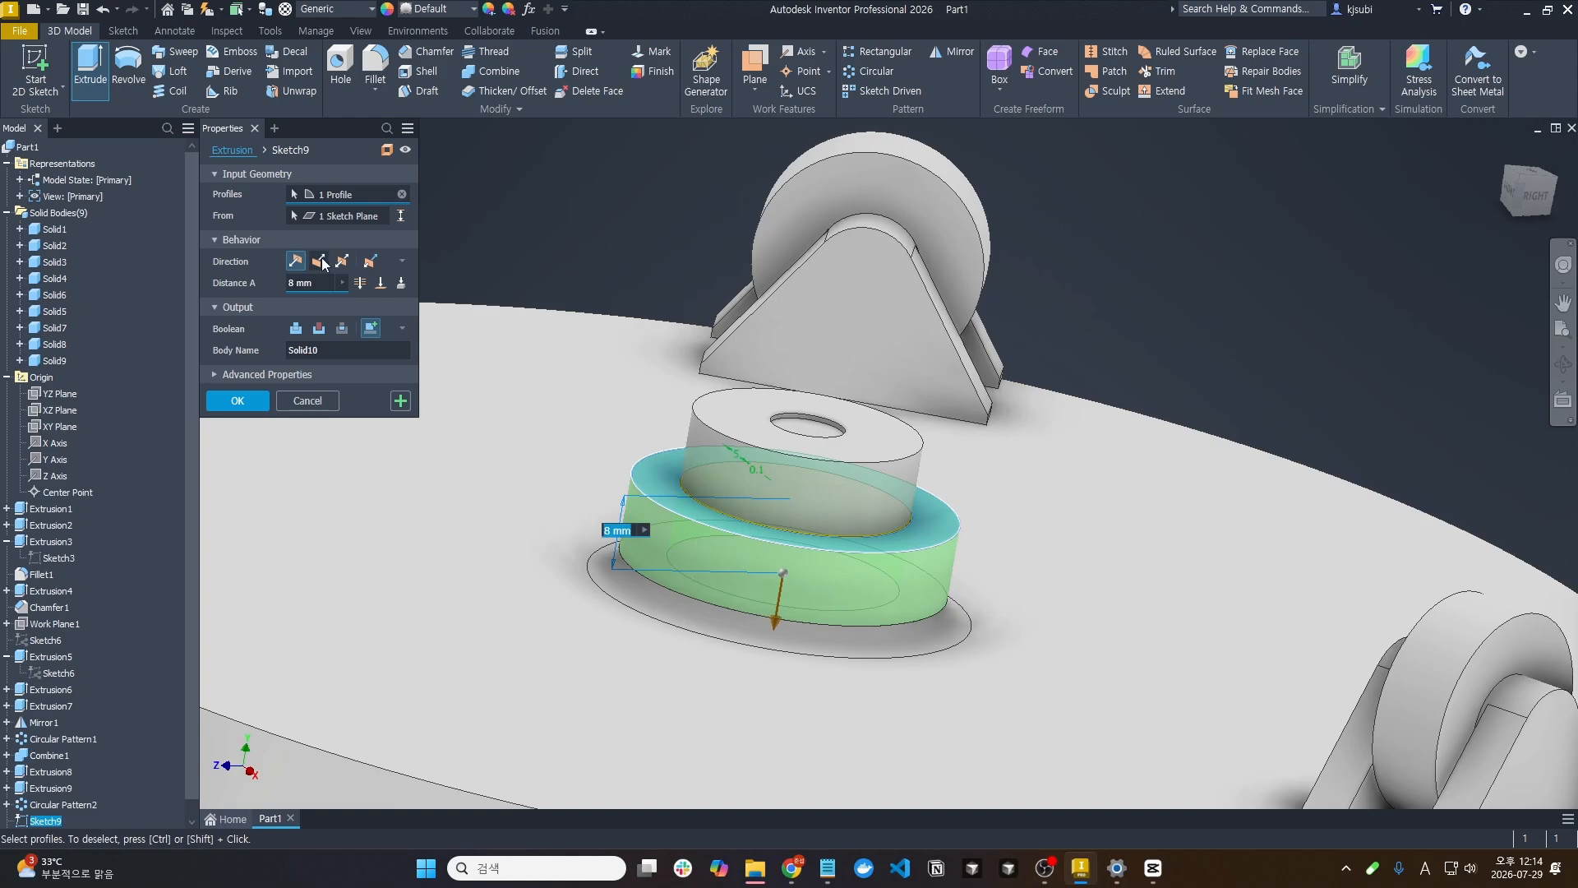
{"action": "mouse_move", "coordinate": [310, 450]}
{"action": "middle_mouse_down", "text": "shift"}
{"action": "mouse_move", "coordinate": [546, 494]}
{"action": "mouse_move", "coordinate": [518, 468]}
{"action": "mouse_move", "coordinate": [326, 443]}
{"action": "middle_mouse_up", "text": "shift"}
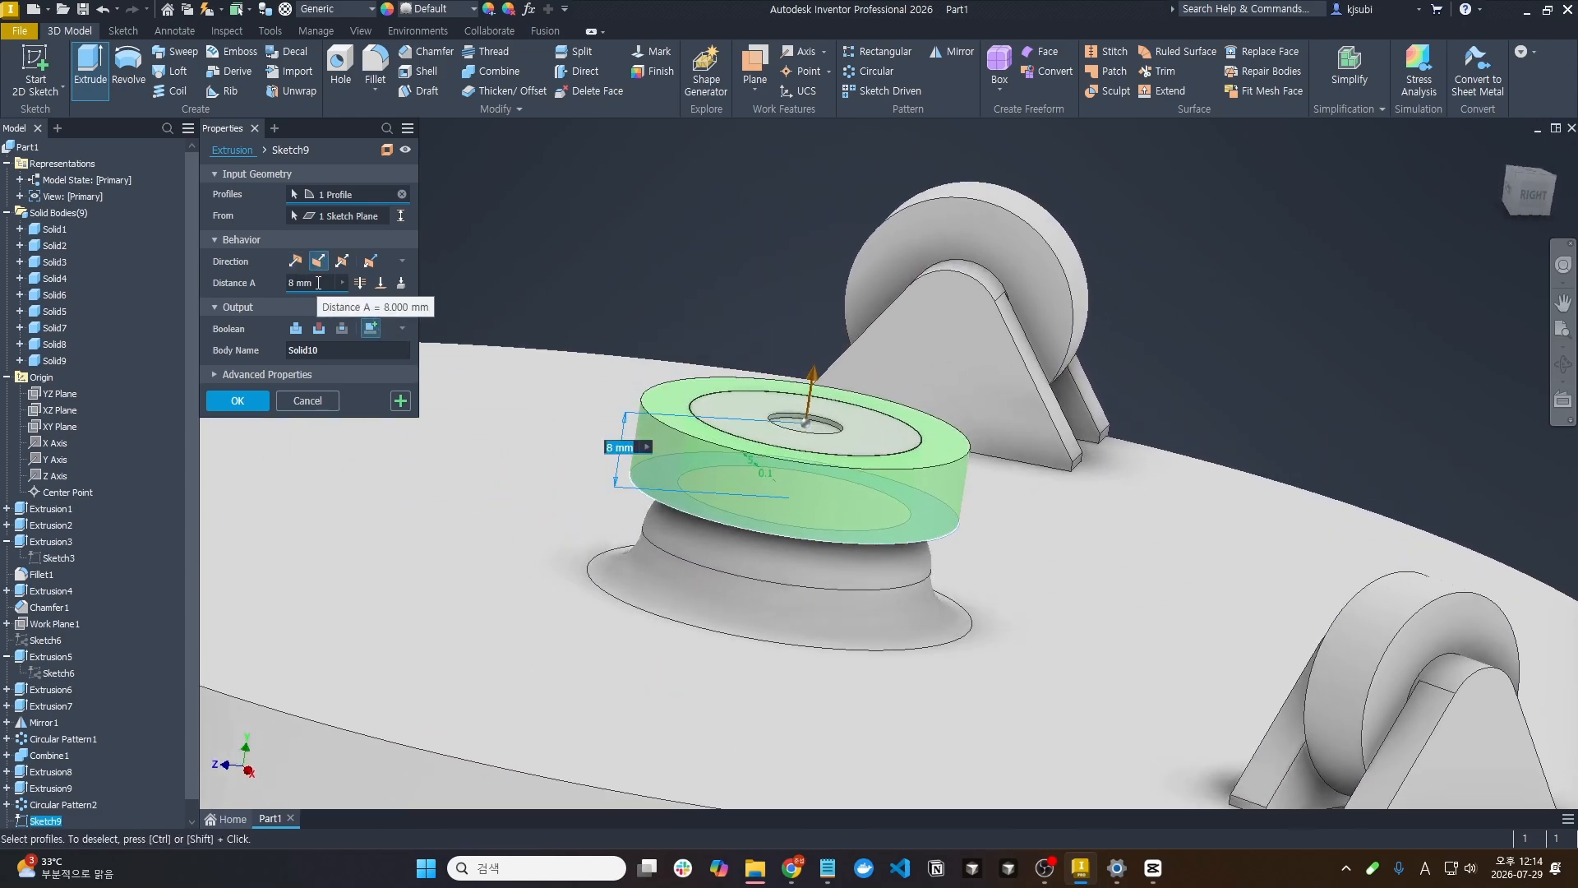
{"action": "left_click", "coordinate": [237, 401]}
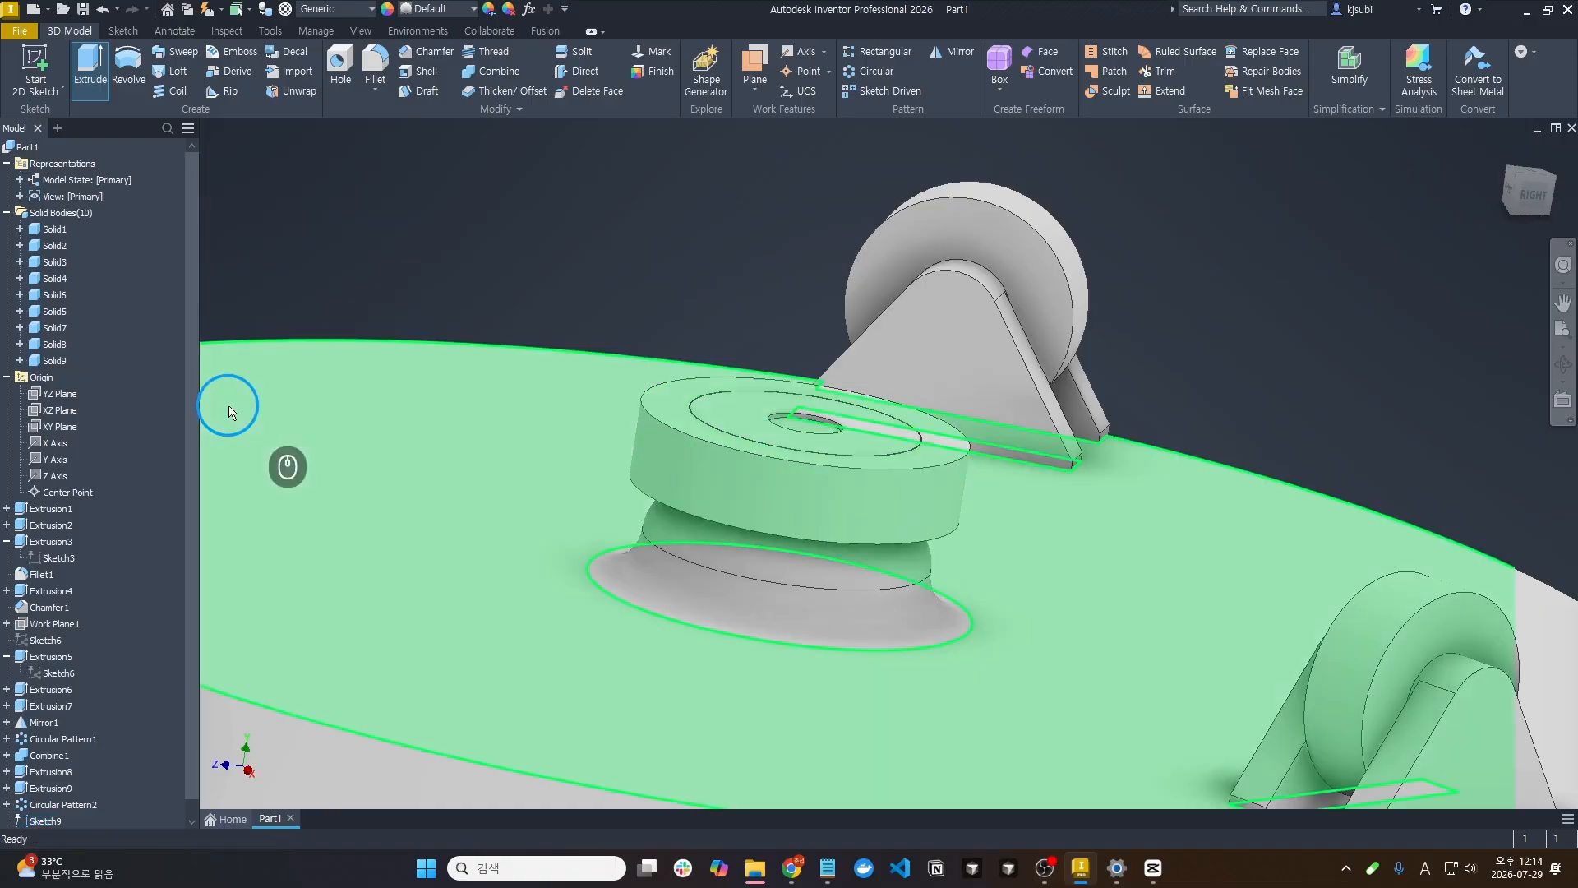
Start a sketch on the new outer ring's top face, project its inner edge and offset it 2 mm inward
{"action": "key", "text": "s"}
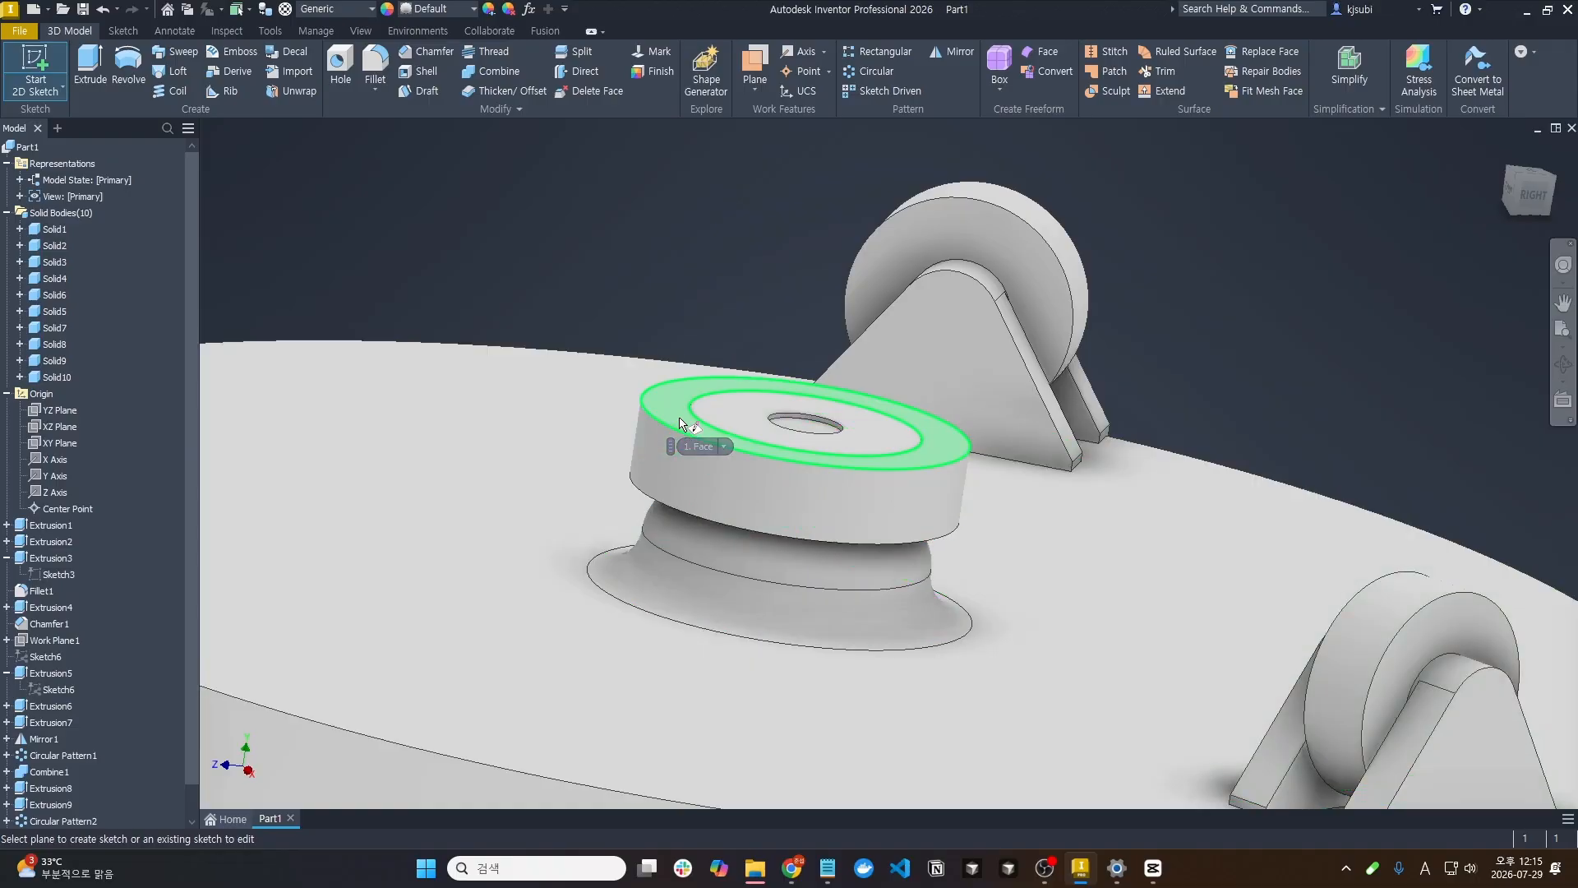
{"action": "left_click", "coordinate": [680, 424]}
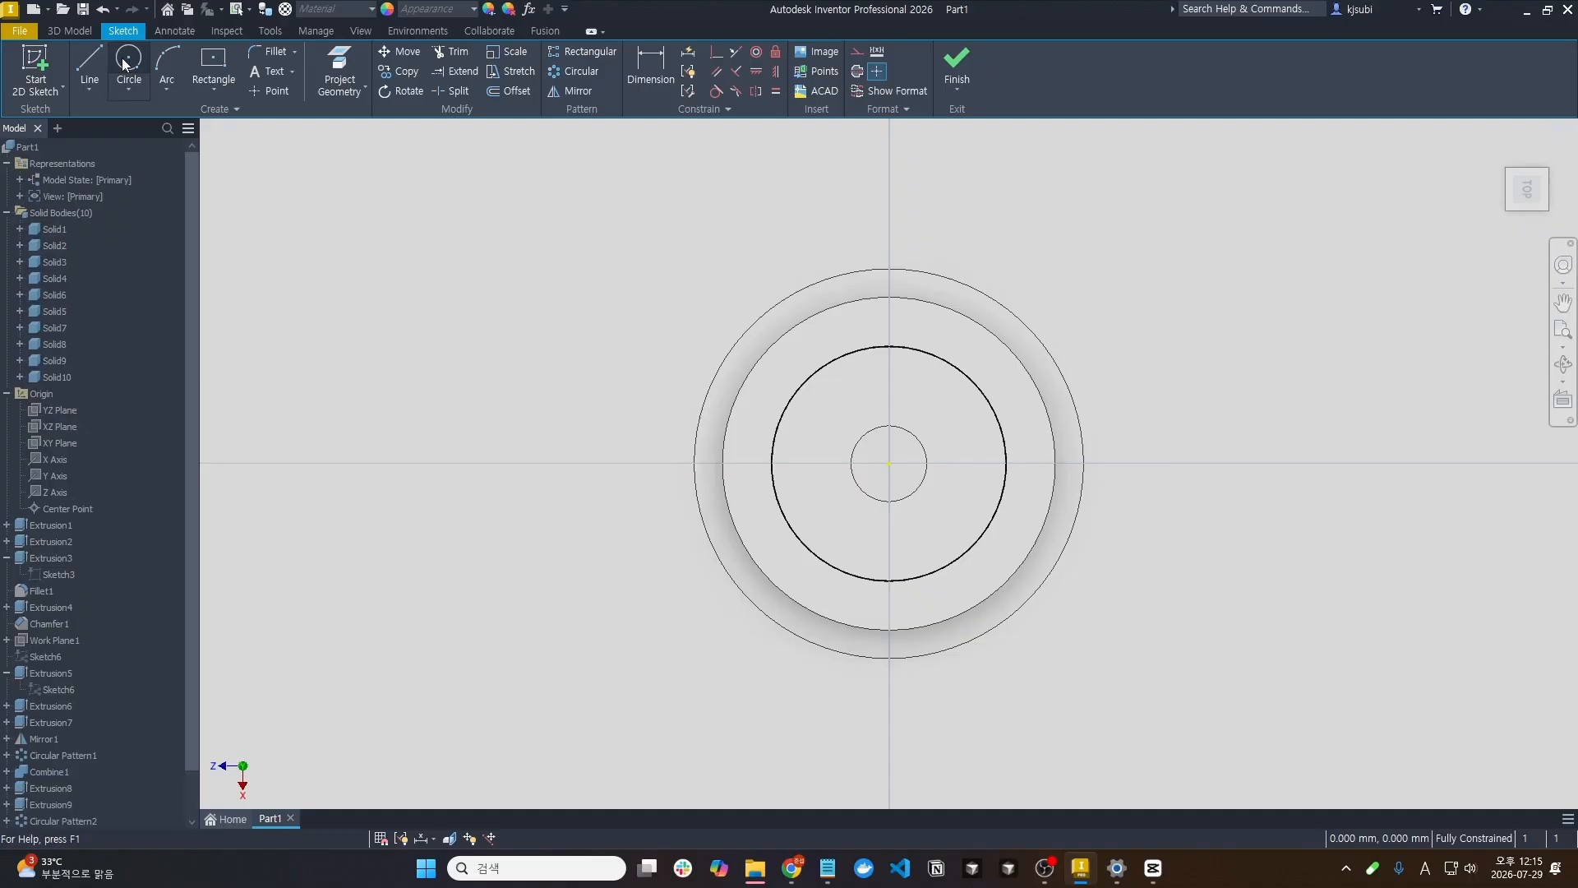
{"action": "left_click", "coordinate": [339, 79]}
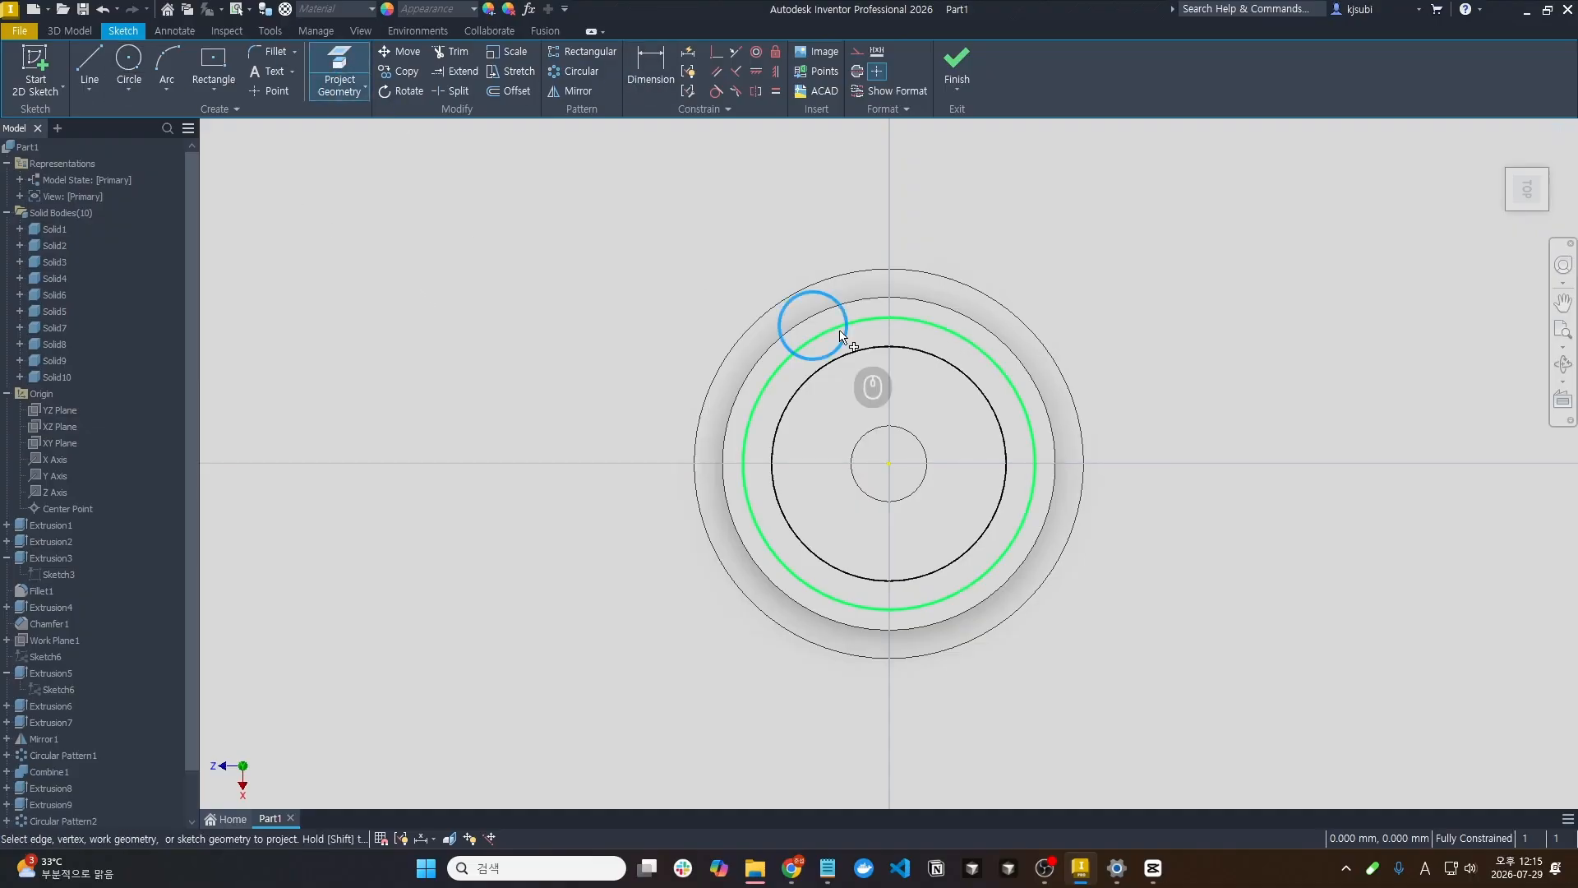
{"action": "scroll", "coordinate": [855, 321], "scroll_direction": "up", "scroll_amount": 5}
{"action": "left_click", "coordinate": [902, 503]}
{"action": "left_click", "coordinate": [498, 92]}
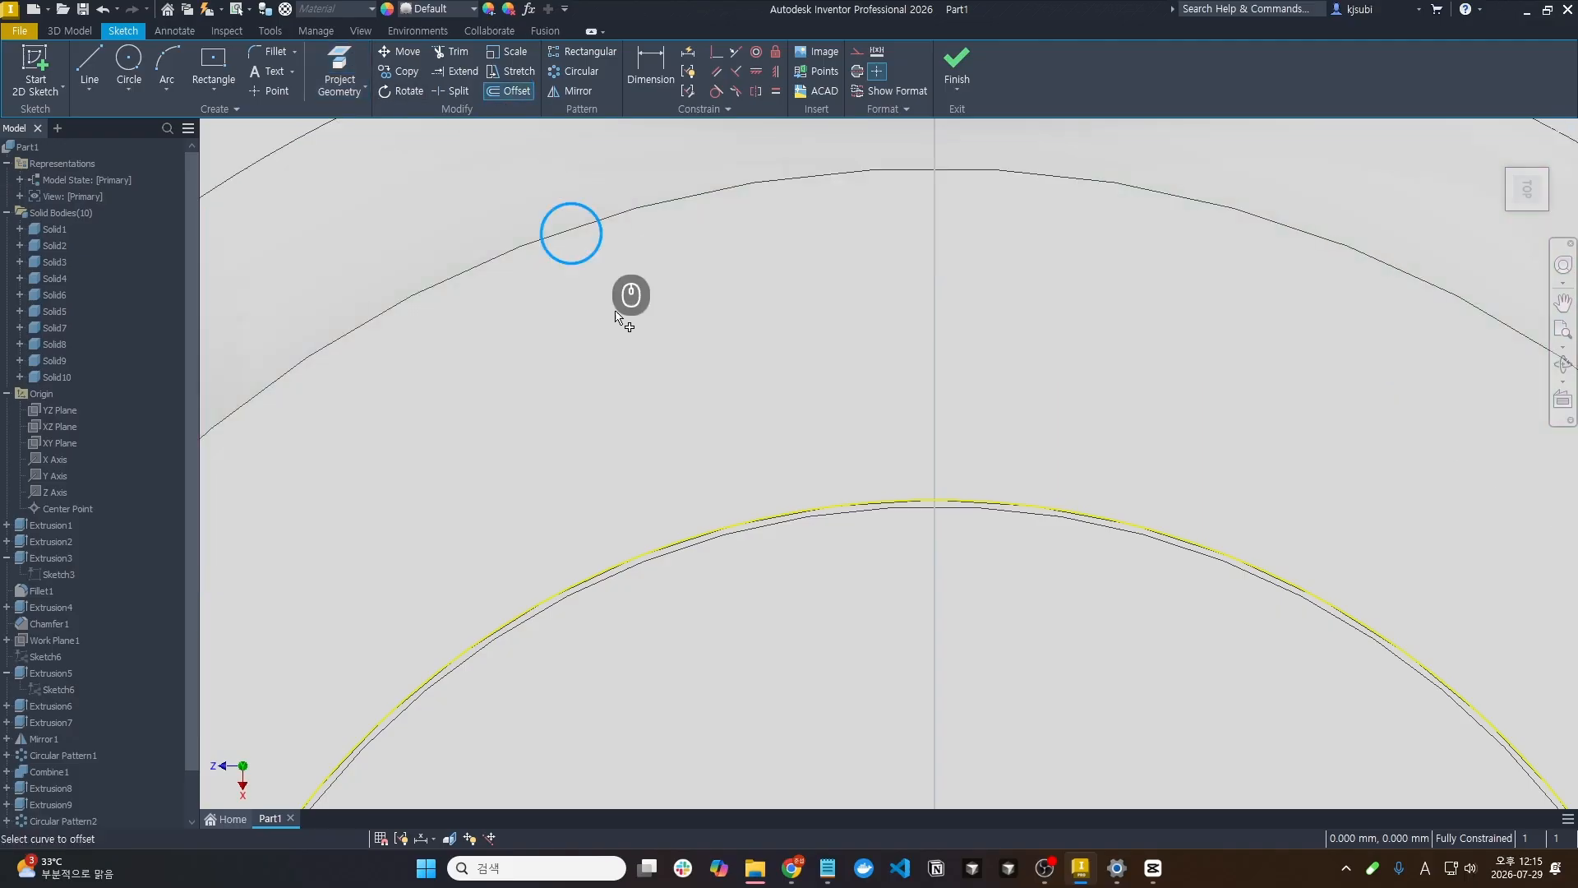
{"action": "left_click", "coordinate": [830, 508]}
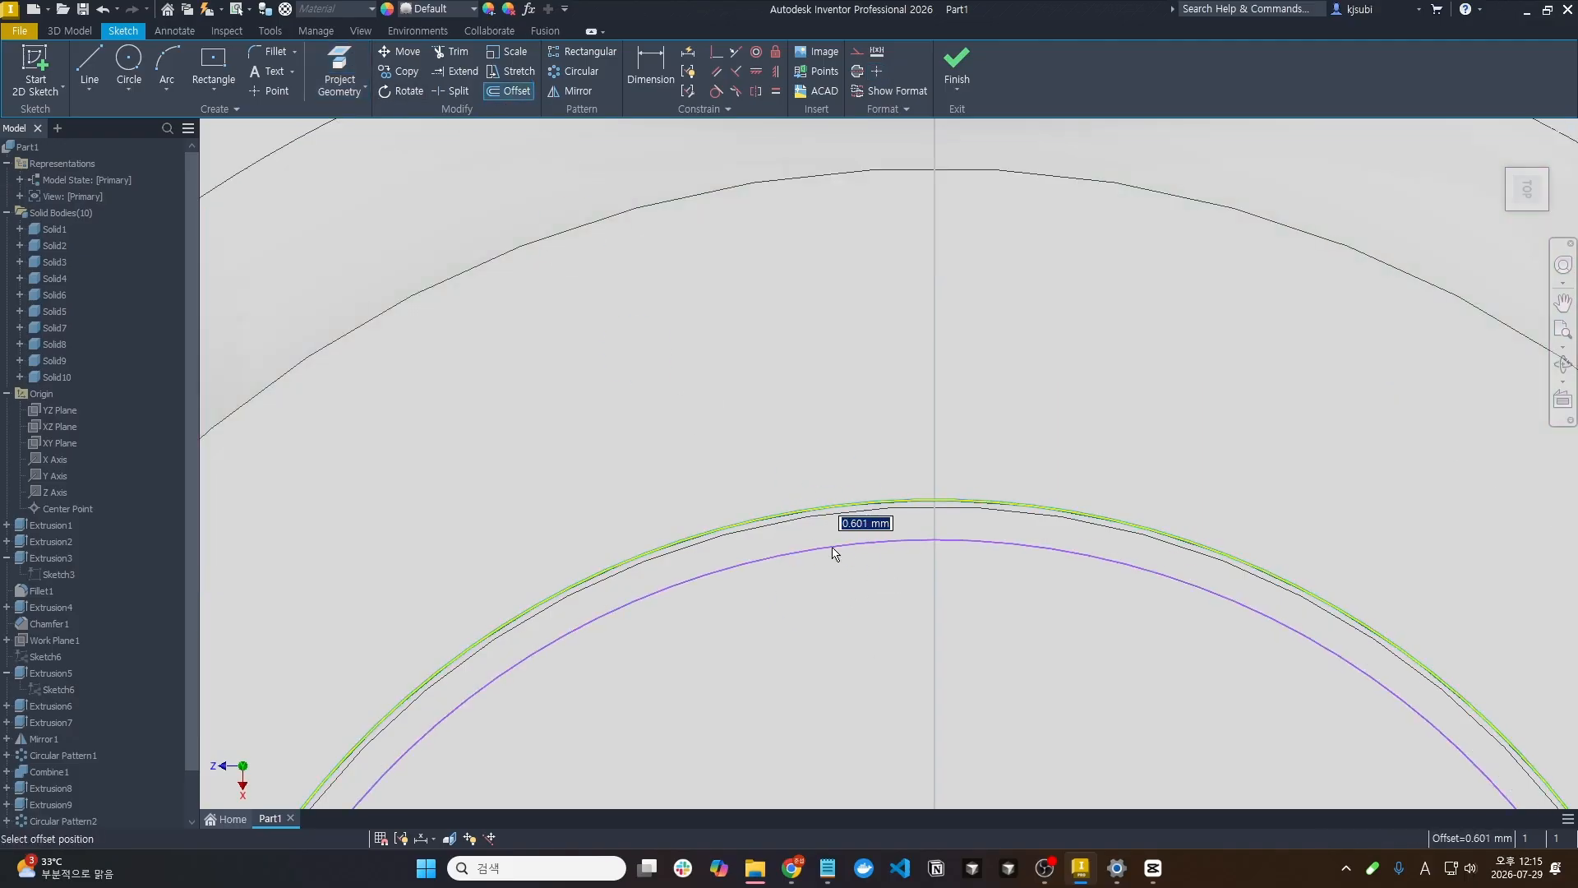
Cancel the extra offset and convert the projected inner-edge circle to construction geometry
{"action": "left_click", "coordinate": [956, 503]}
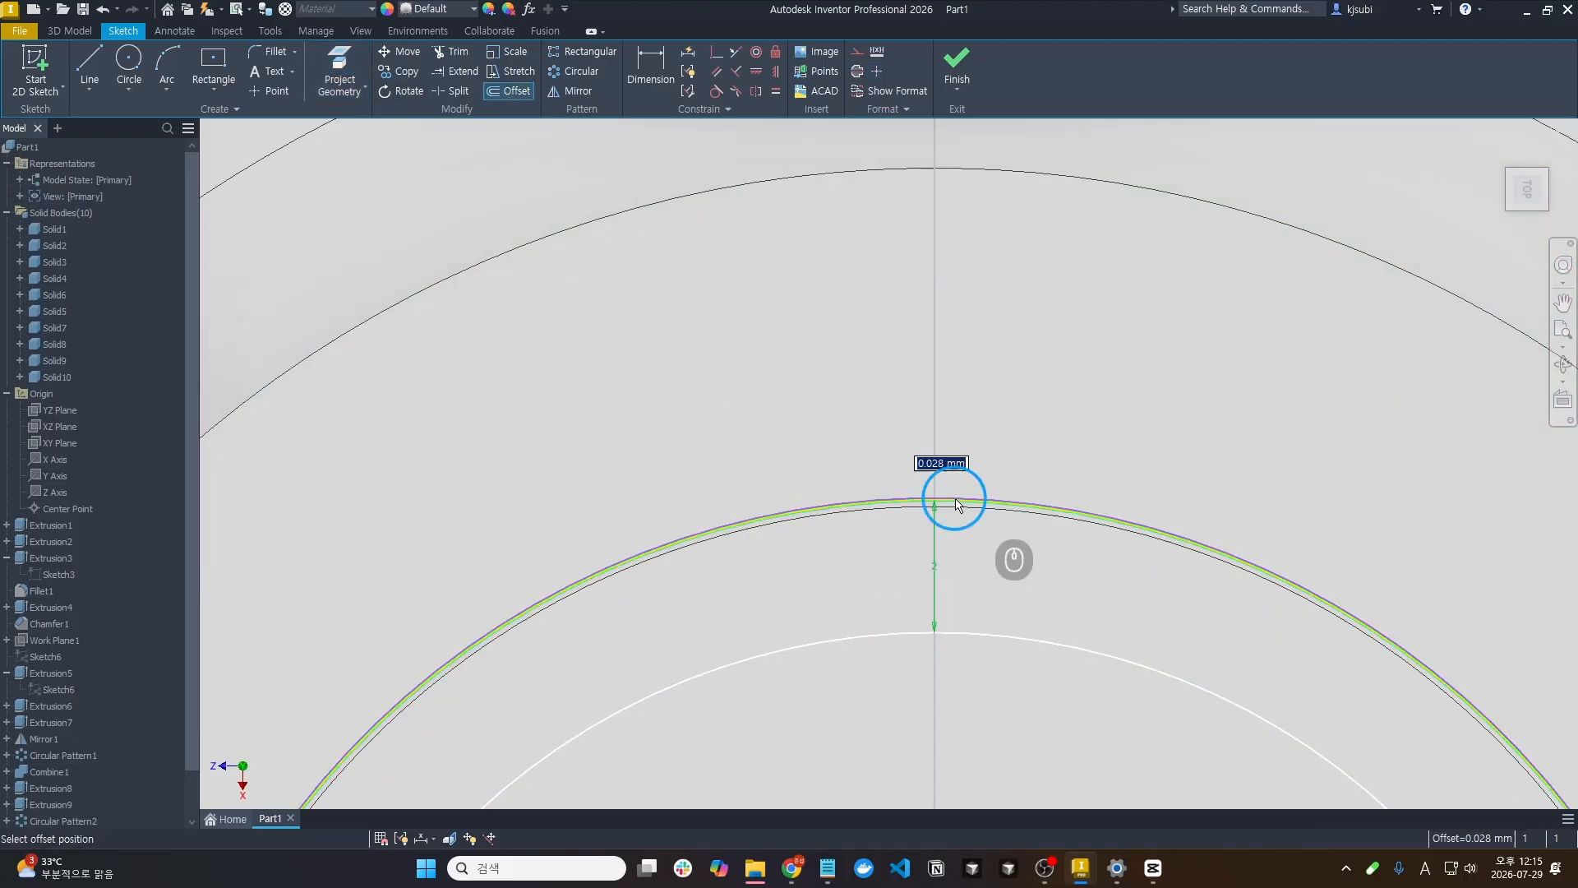
{"action": "key", "text": "Escape"}
{"action": "left_click", "coordinate": [955, 501]}
{"action": "right_click", "coordinate": [956, 501]}
{"action": "left_click", "coordinate": [1020, 506]}
{"action": "scroll", "coordinate": [839, 447], "scroll_direction": "down", "scroll_amount": 5}
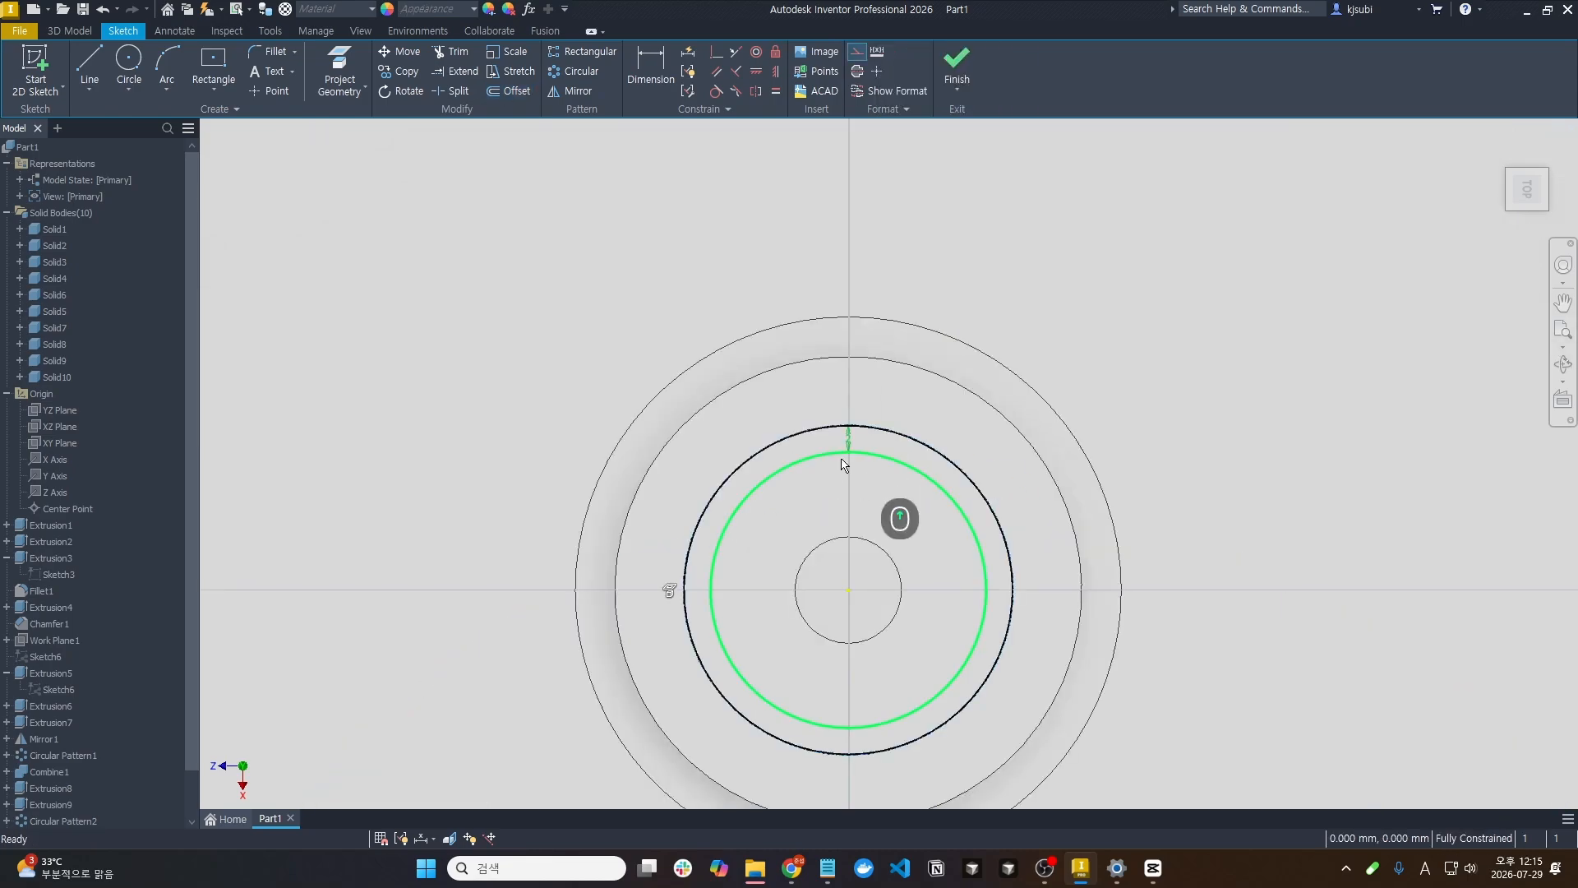
Project the outer ring's outside edge into the sketch and finish the sketch
{"action": "middle_click_drag", "start_coordinate": [840, 460], "coordinate": [822, 395], "text": "shift"}
{"action": "left_click", "coordinate": [343, 74]}
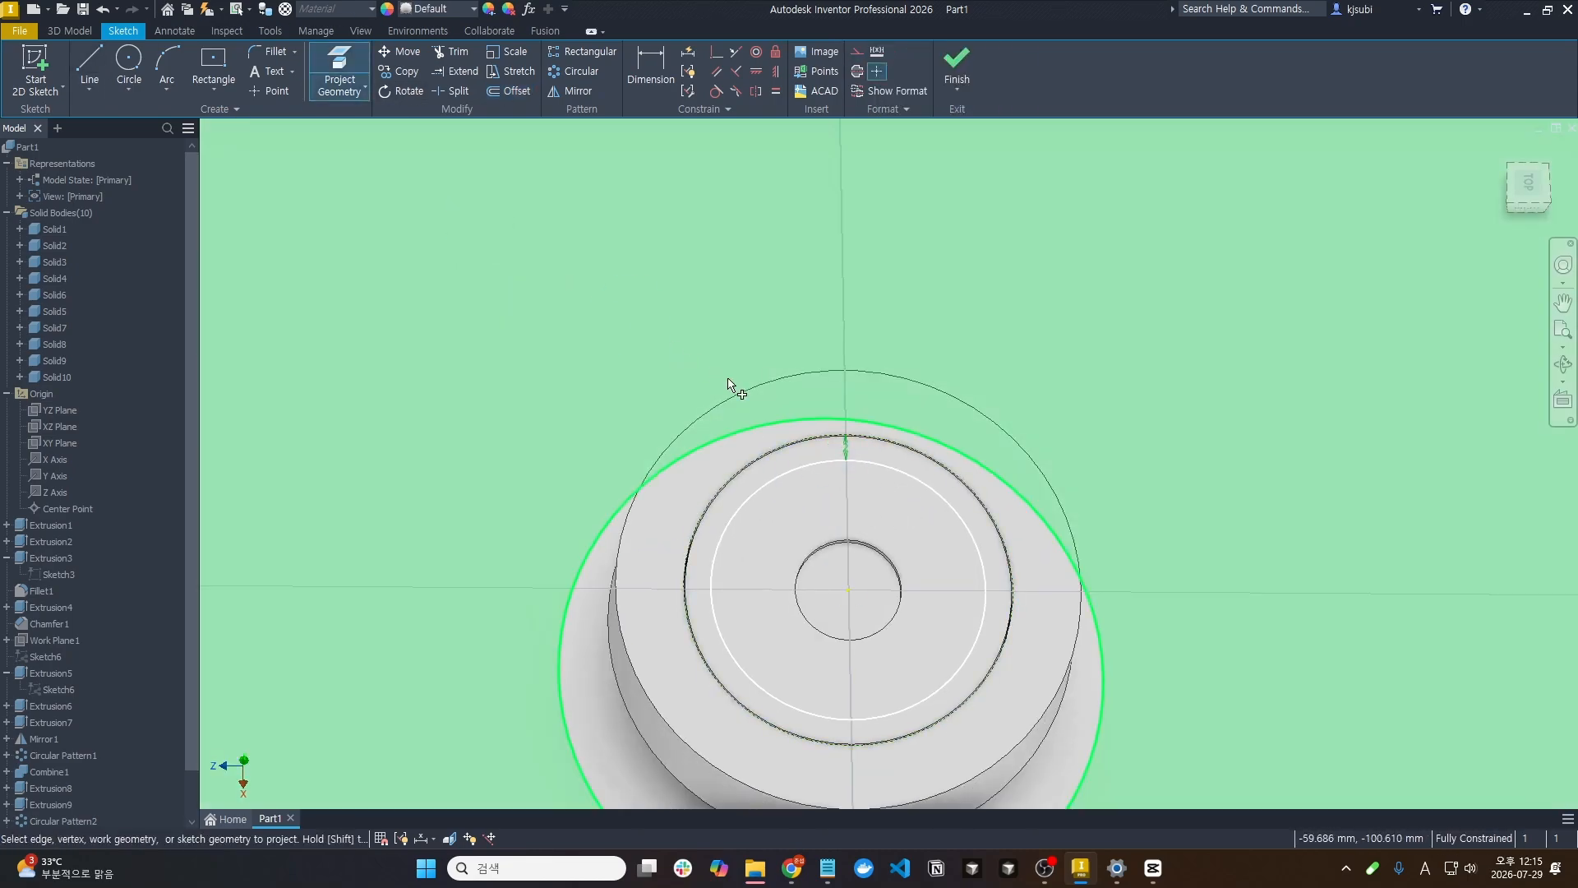
{"action": "left_click", "coordinate": [747, 389]}
{"action": "left_click", "coordinate": [956, 68]}
Extrude the annular profile between the outside edge and the inner offset circle 0.5 mm downward as a new solid
{"action": "key", "text": "e"}
{"action": "left_click", "coordinate": [748, 436]}
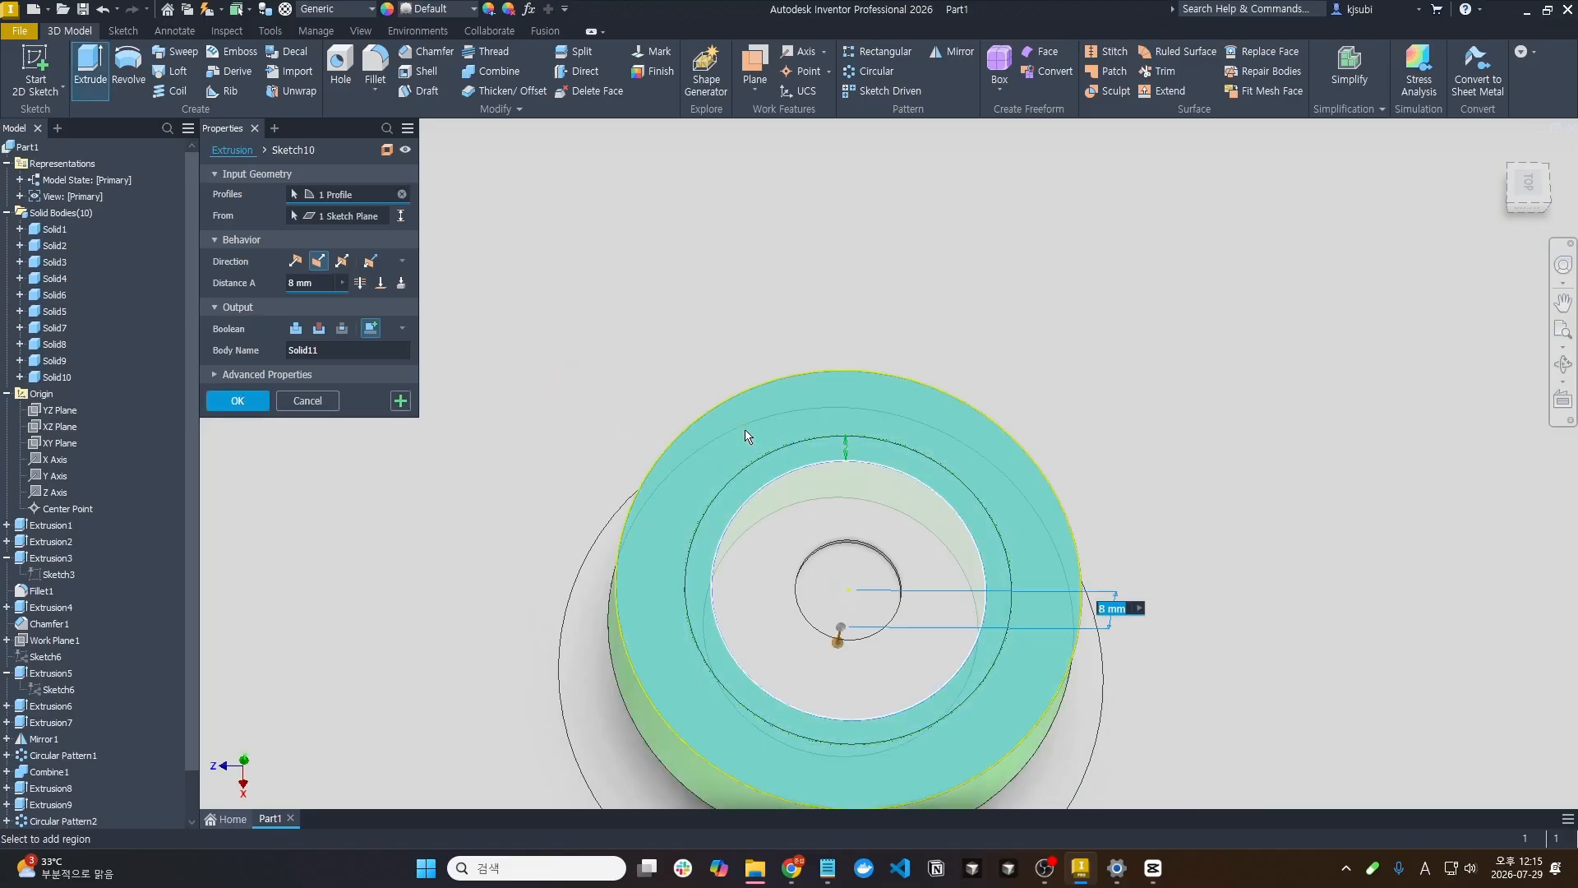
{"action": "type", "text": "0.5"}
{"action": "key", "text": "Return"}
{"action": "middle_click_drag", "start_coordinate": [835, 662], "coordinate": [809, 499], "text": "shift"}
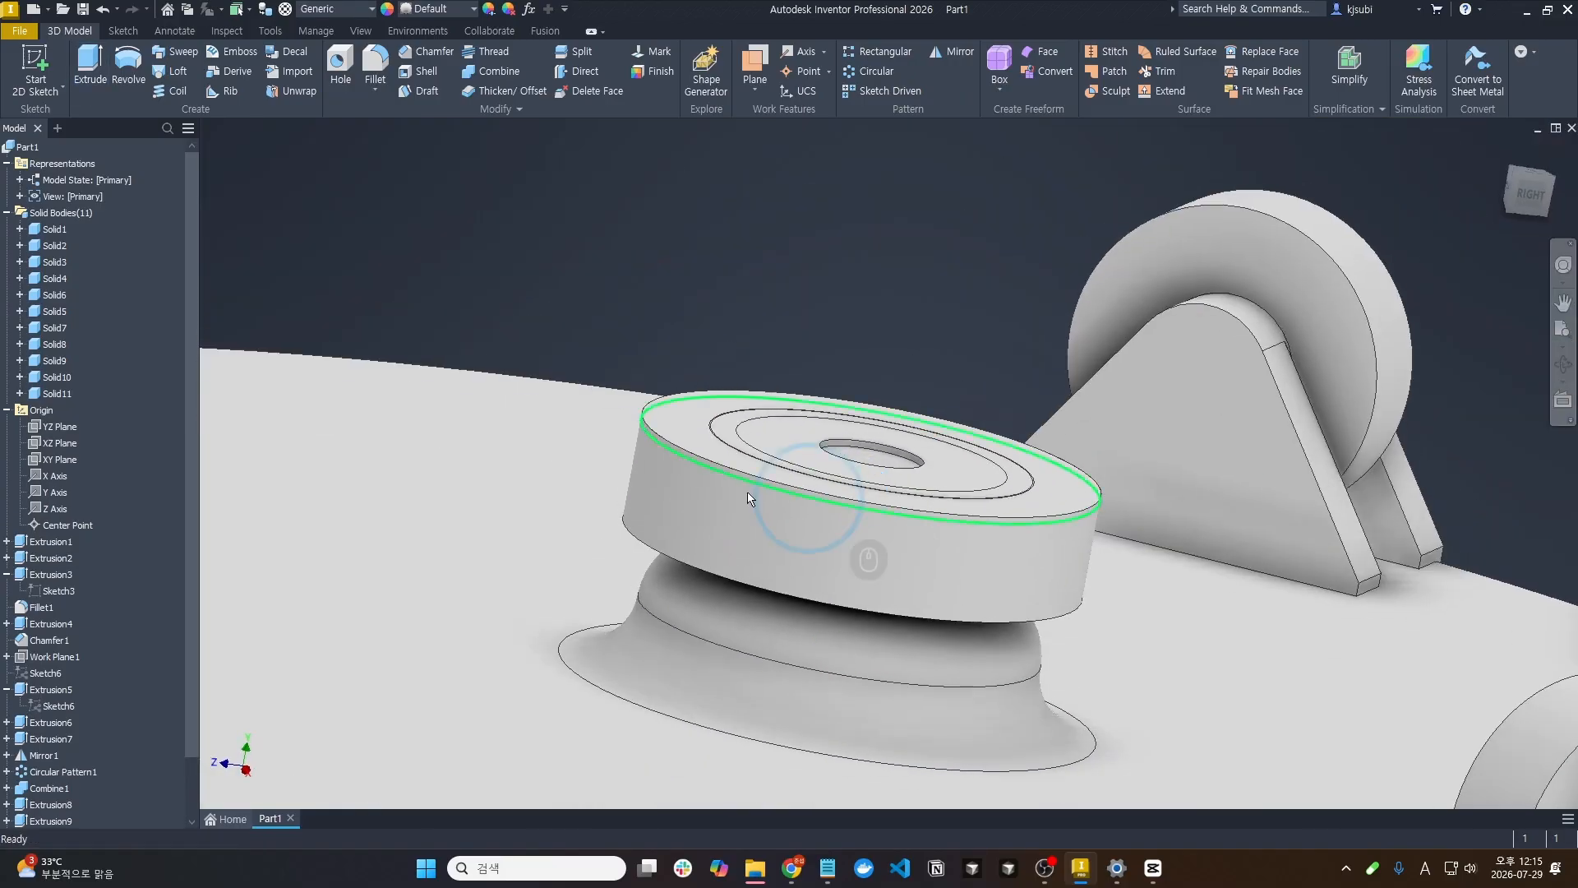
Edit the 0.5 mm lip extrusion so it joins the outer ring solid instead of creating a separate body
{"action": "scroll", "coordinate": [119, 729], "scroll_direction": "down", "scroll_amount": 3}
{"action": "double_click", "coordinate": [51, 805]}
{"action": "left_click", "coordinate": [295, 328]}
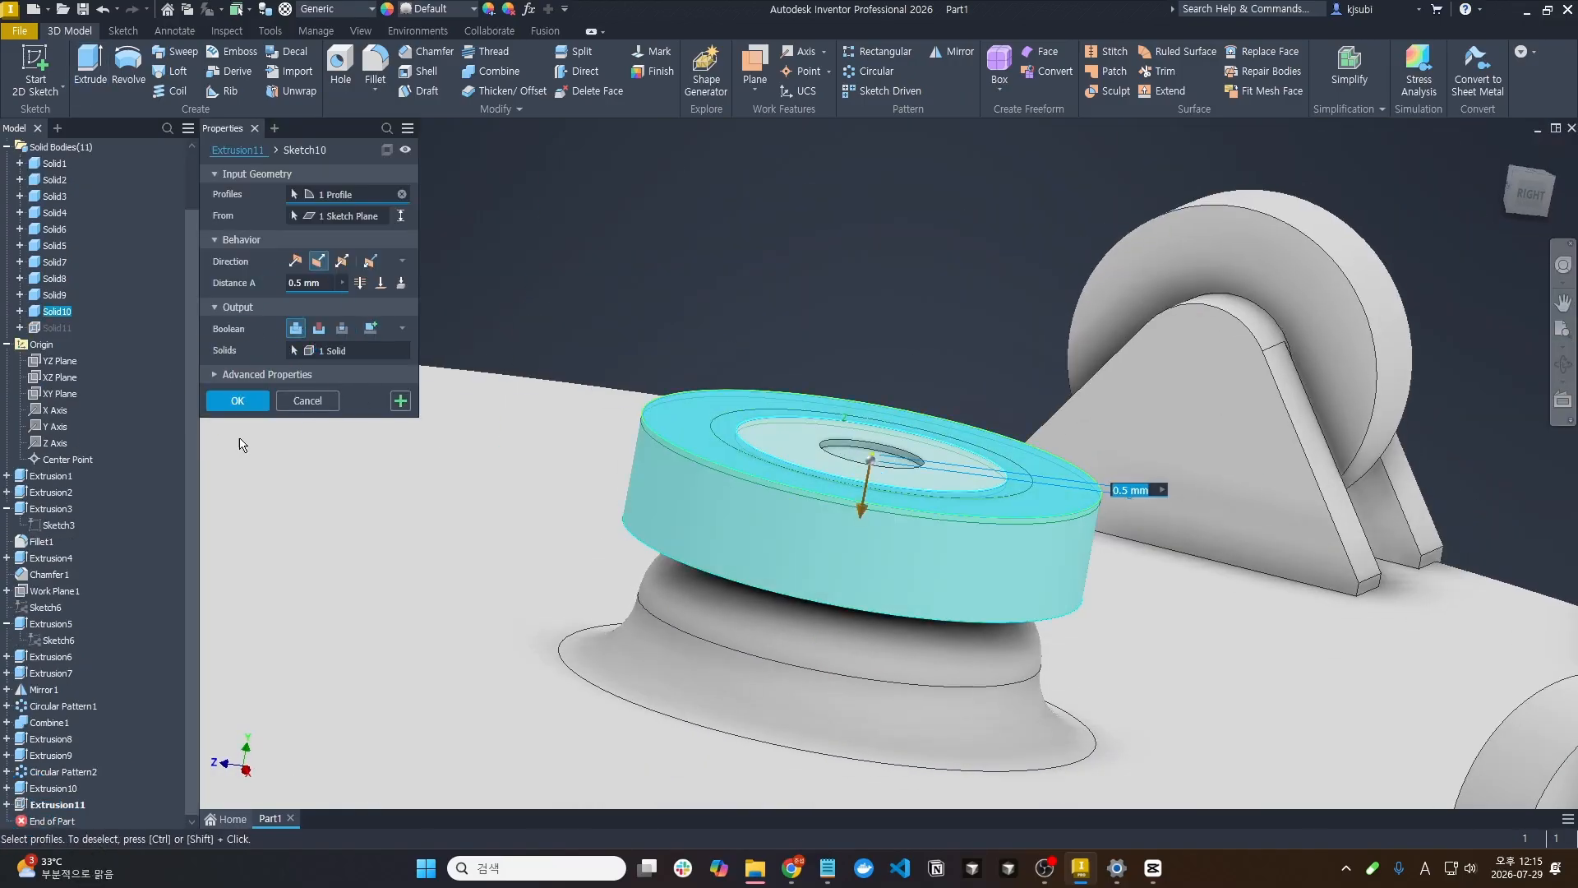
{"action": "left_click", "coordinate": [244, 402]}
Add the Measure command to the quick access commands
{"action": "scroll", "coordinate": [875, 574], "scroll_direction": "up", "scroll_amount": 5}
{"action": "mouse_move", "coordinate": [875, 575]}
{"action": "middle_mouse_down", "text": "shift"}
{"action": "mouse_move", "coordinate": [830, 592]}
{"action": "mouse_move", "coordinate": [766, 544]}
{"action": "middle_mouse_up", "text": "shift"}
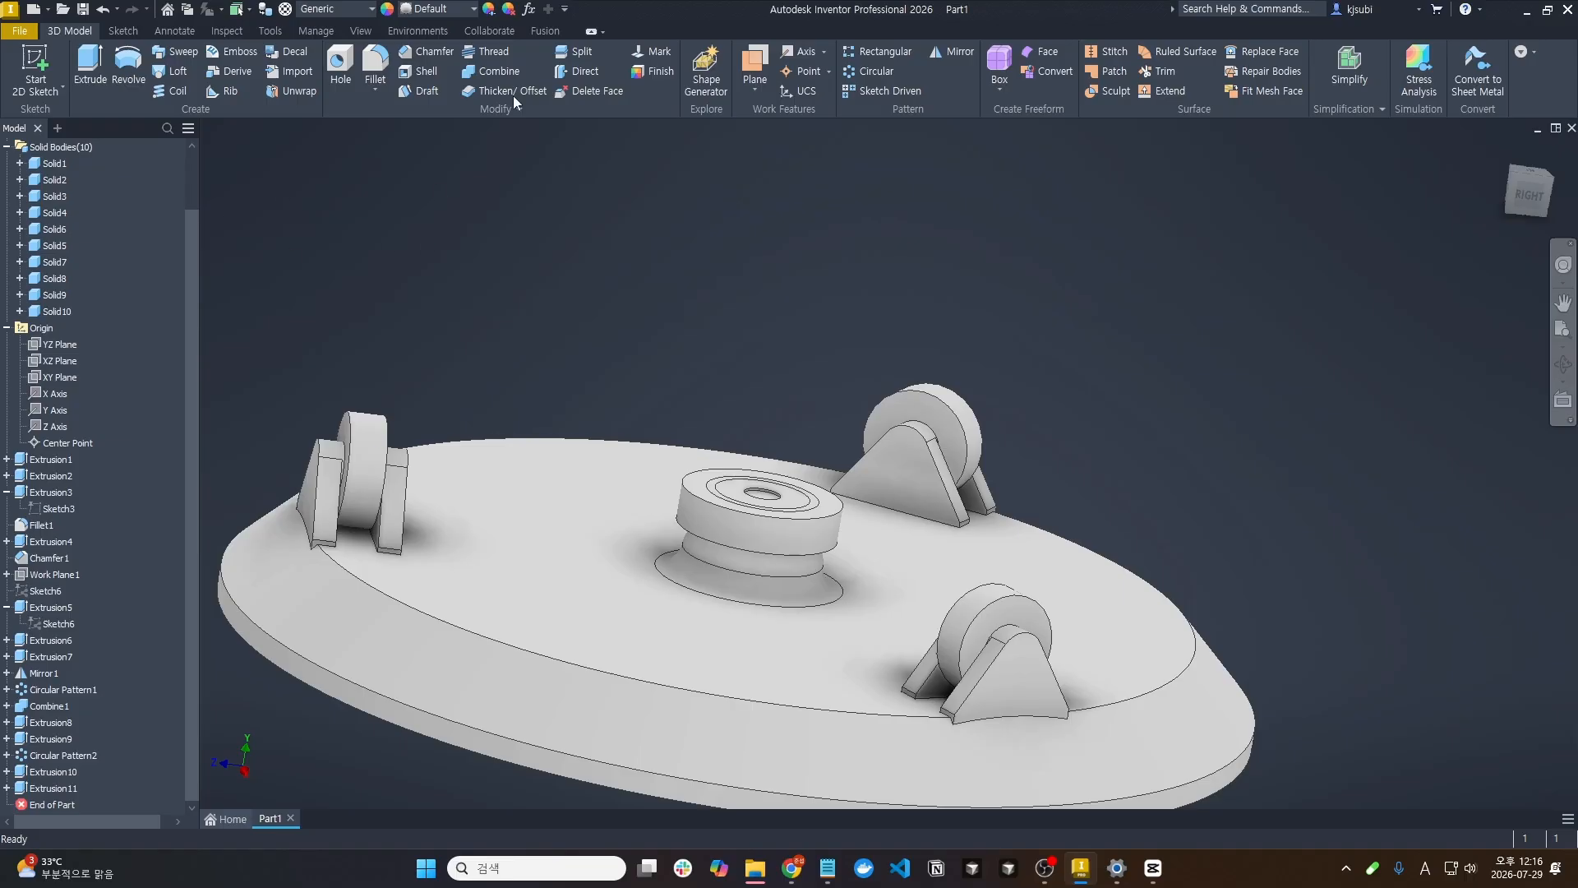
{"action": "mouse_move", "coordinate": [464, 549]}
{"action": "middle_mouse_down", "text": "shift"}
{"action": "mouse_move", "coordinate": [507, 511]}
{"action": "mouse_move", "coordinate": [582, 525]}
{"action": "middle_mouse_up", "text": "shift"}
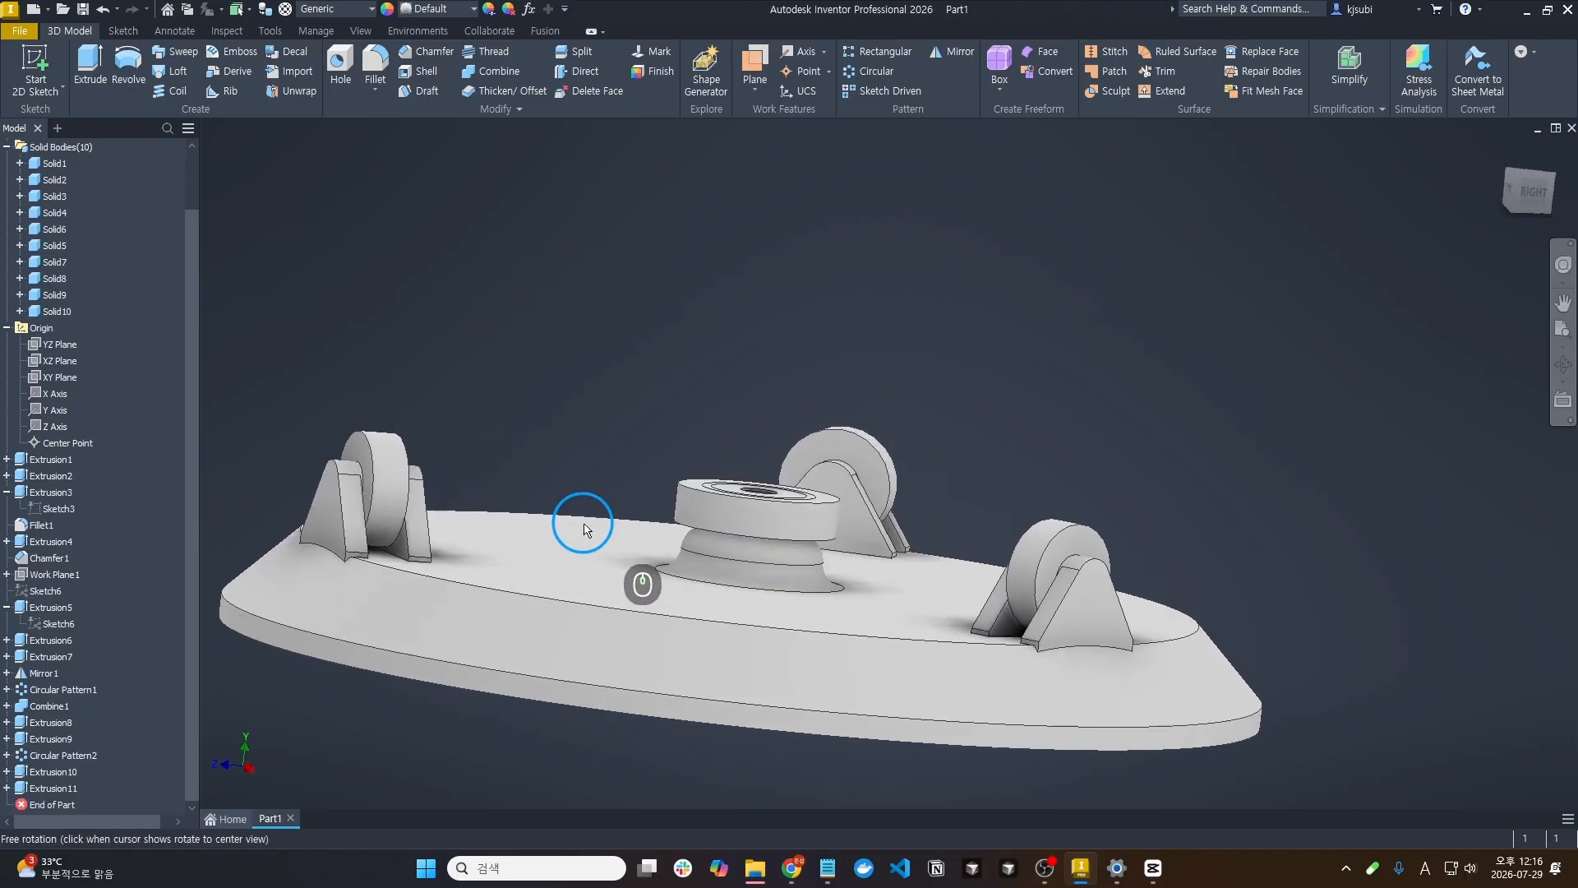
{"action": "left_click", "coordinate": [563, 8]}
{"action": "left_click", "coordinate": [585, 444]}
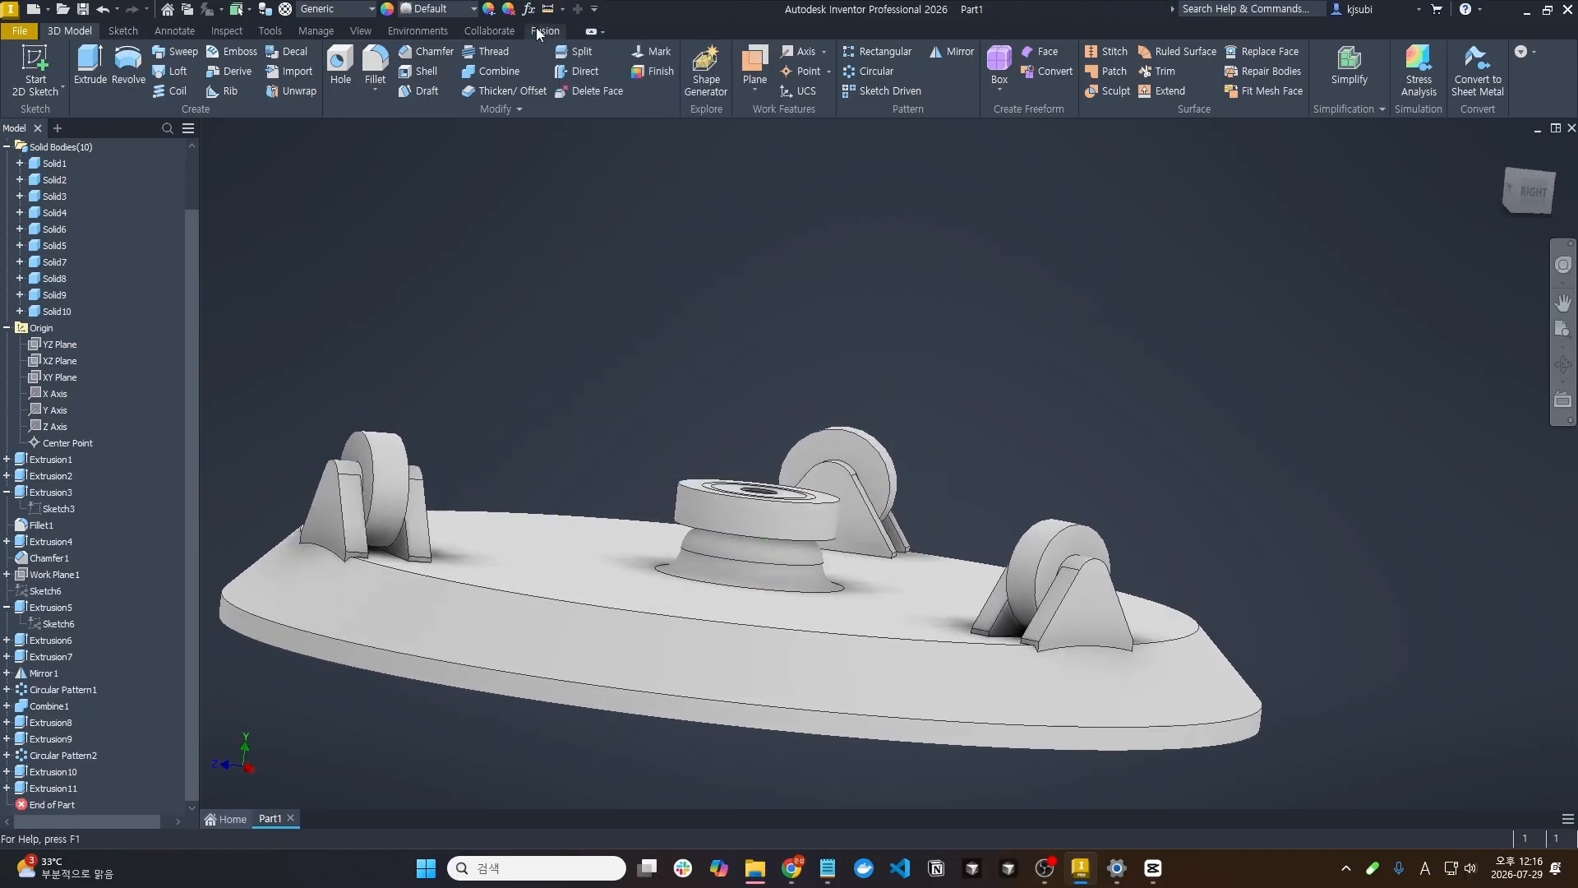
Measure the distance between the disc base's top face and a bracket roller's cylindrical face
{"action": "left_click", "coordinate": [547, 8]}
{"action": "left_click", "coordinate": [536, 547]}
{"action": "left_click", "coordinate": [387, 450]}
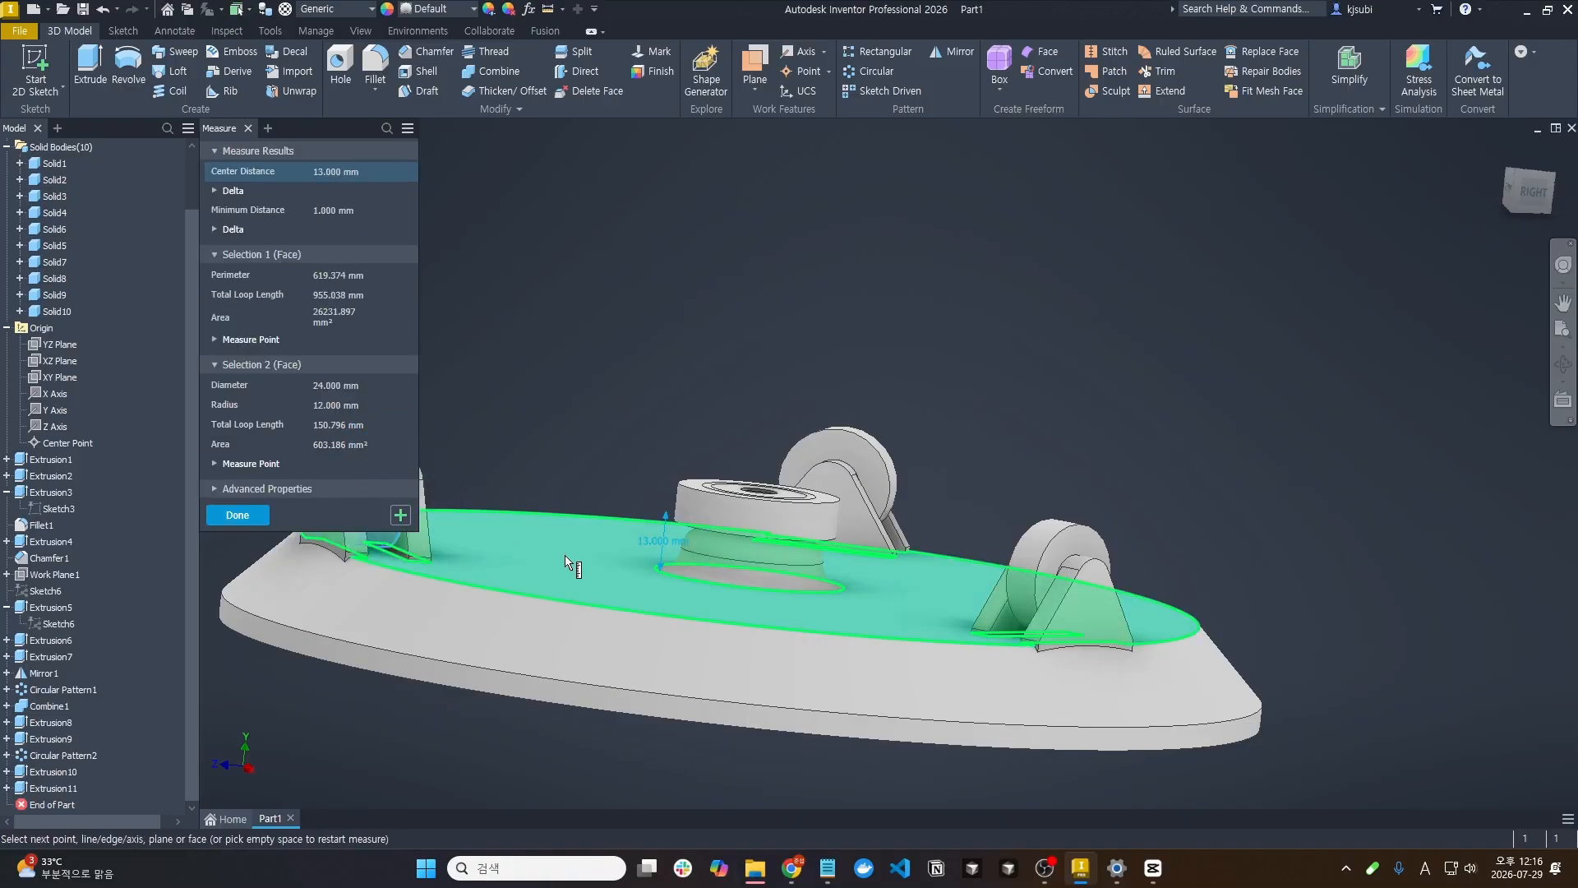
{"action": "middle_click_drag", "start_coordinate": [565, 557], "coordinate": [610, 550], "text": "shift"}
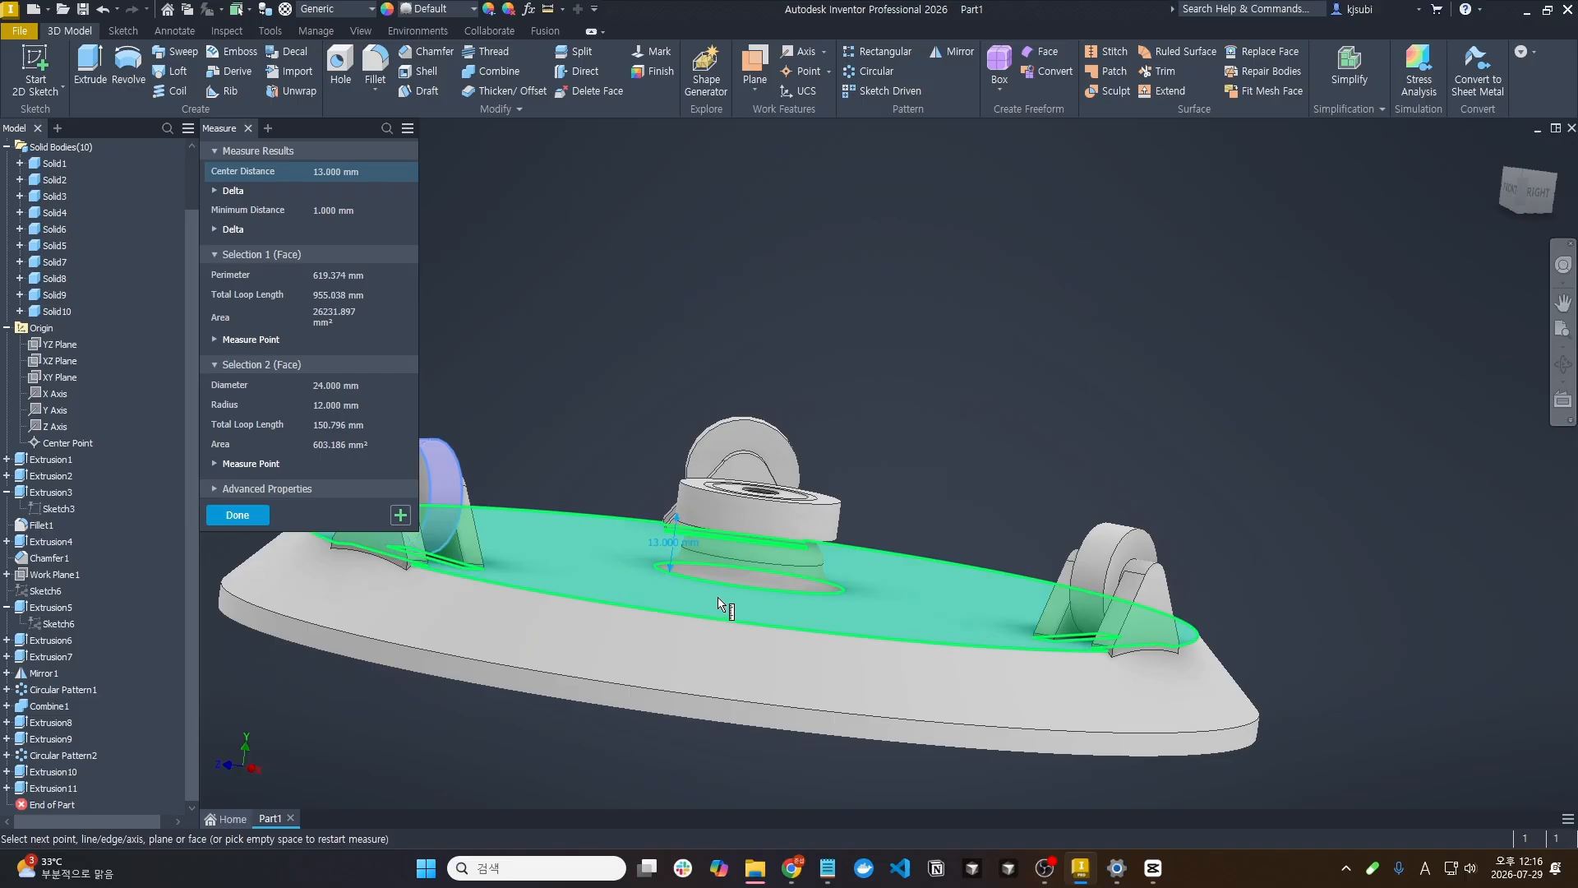
{"action": "middle_click_drag", "start_coordinate": [723, 606], "coordinate": [559, 352], "text": "shift"}
{"action": "key", "text": "Escape"}
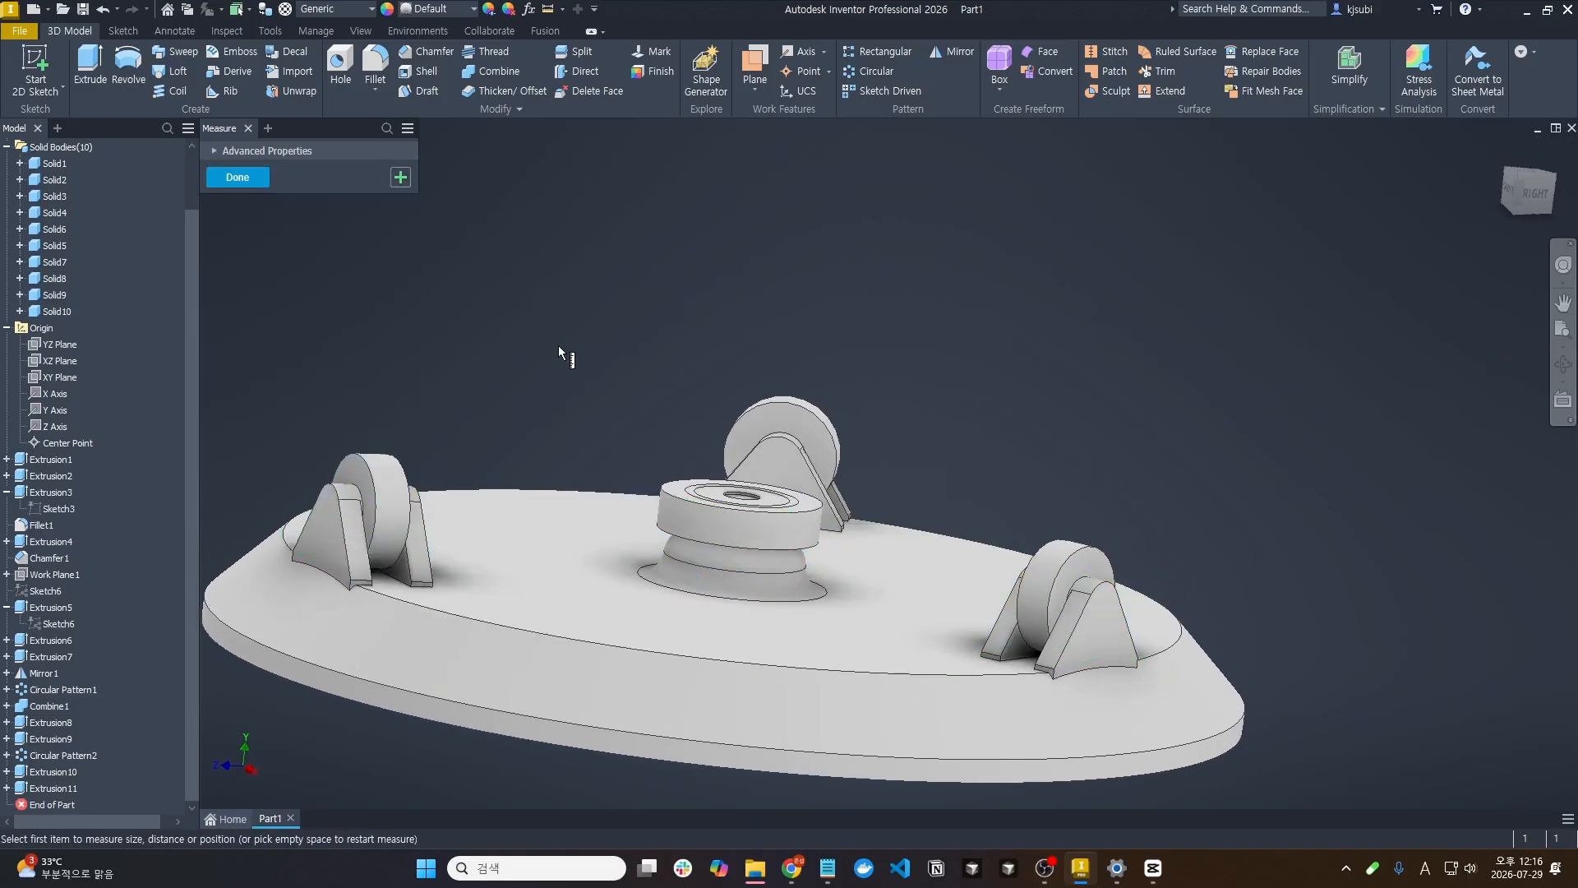
{"action": "left_click", "coordinate": [756, 86]}
{"action": "left_click", "coordinate": [789, 156]}
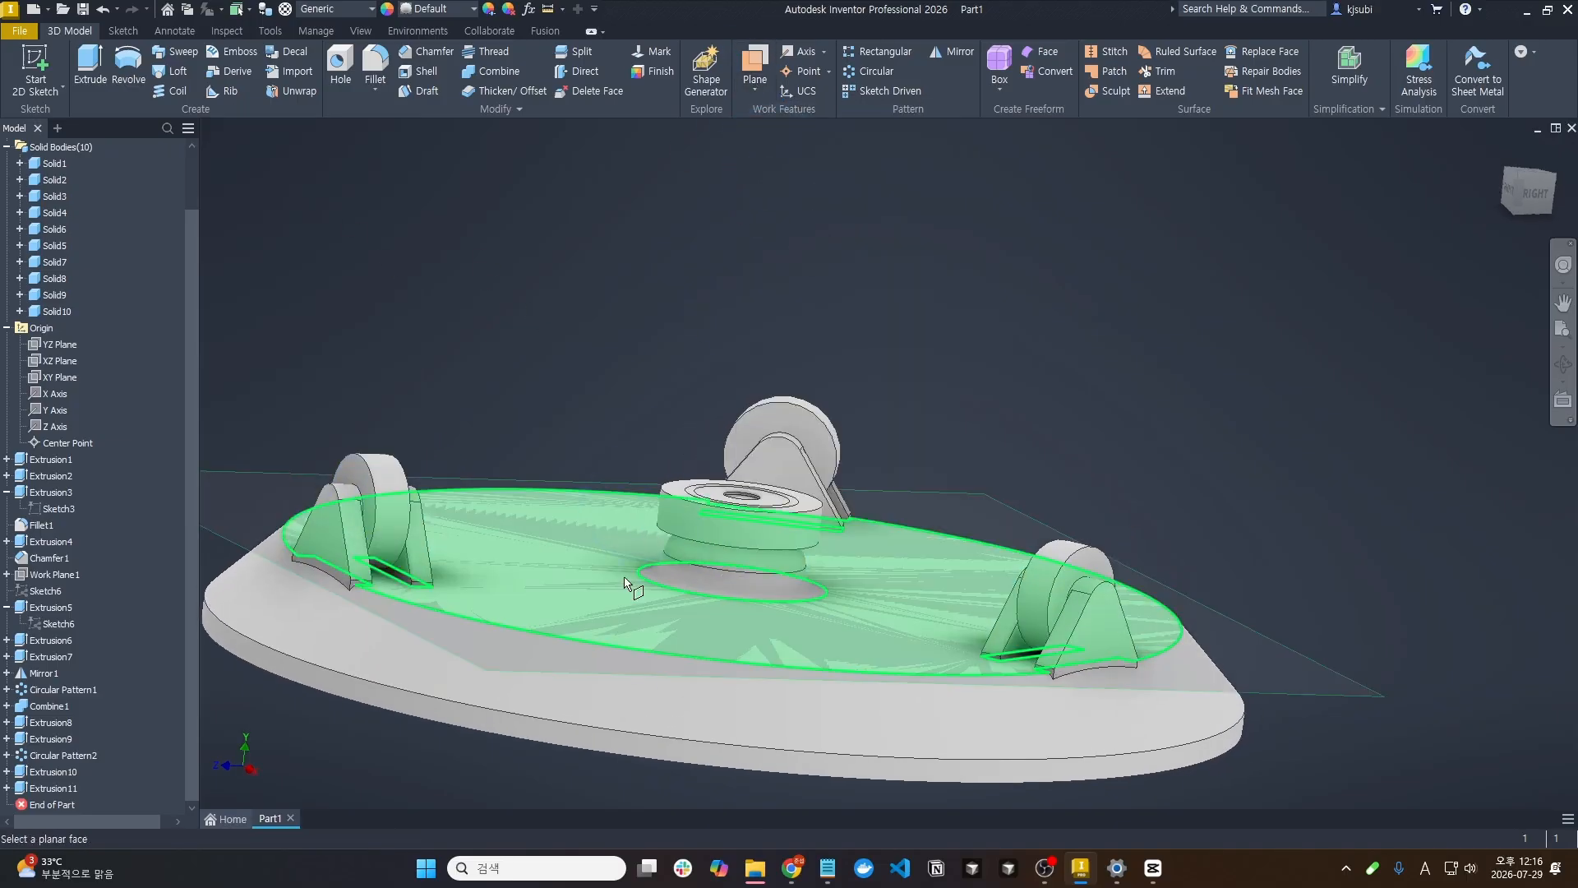
{"action": "key", "text": "Escape"}
Create a work plane tangent to the top of a bracket roller and parallel to the disc base's top face
{"action": "left_click", "coordinate": [756, 86]}
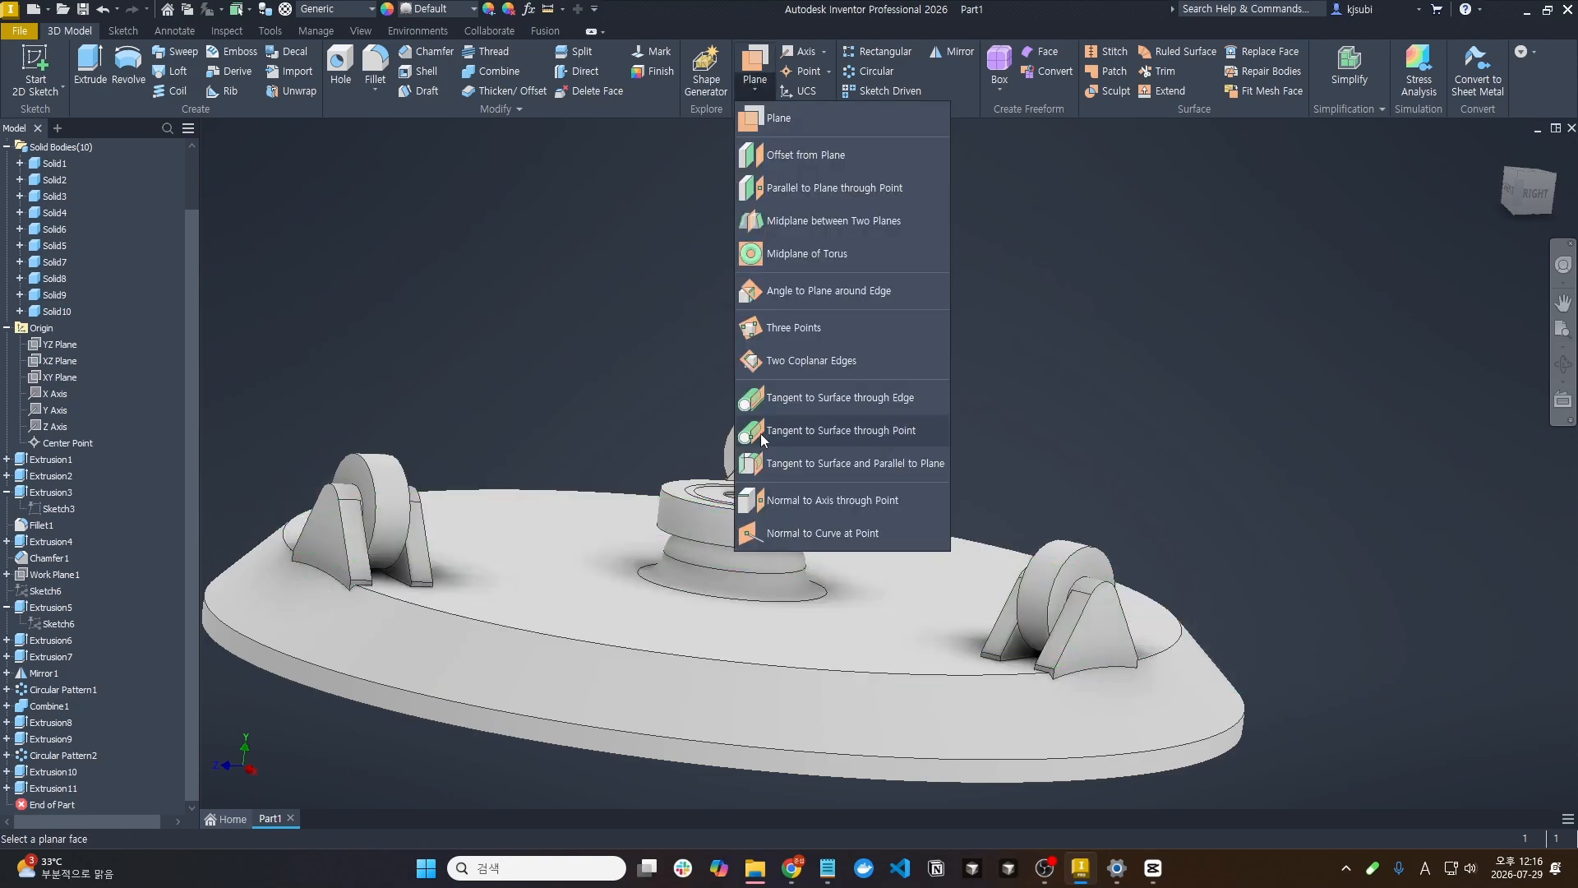
{"action": "left_click", "coordinate": [830, 462]}
{"action": "left_click", "coordinate": [374, 526]}
{"action": "left_click", "coordinate": [581, 576]}
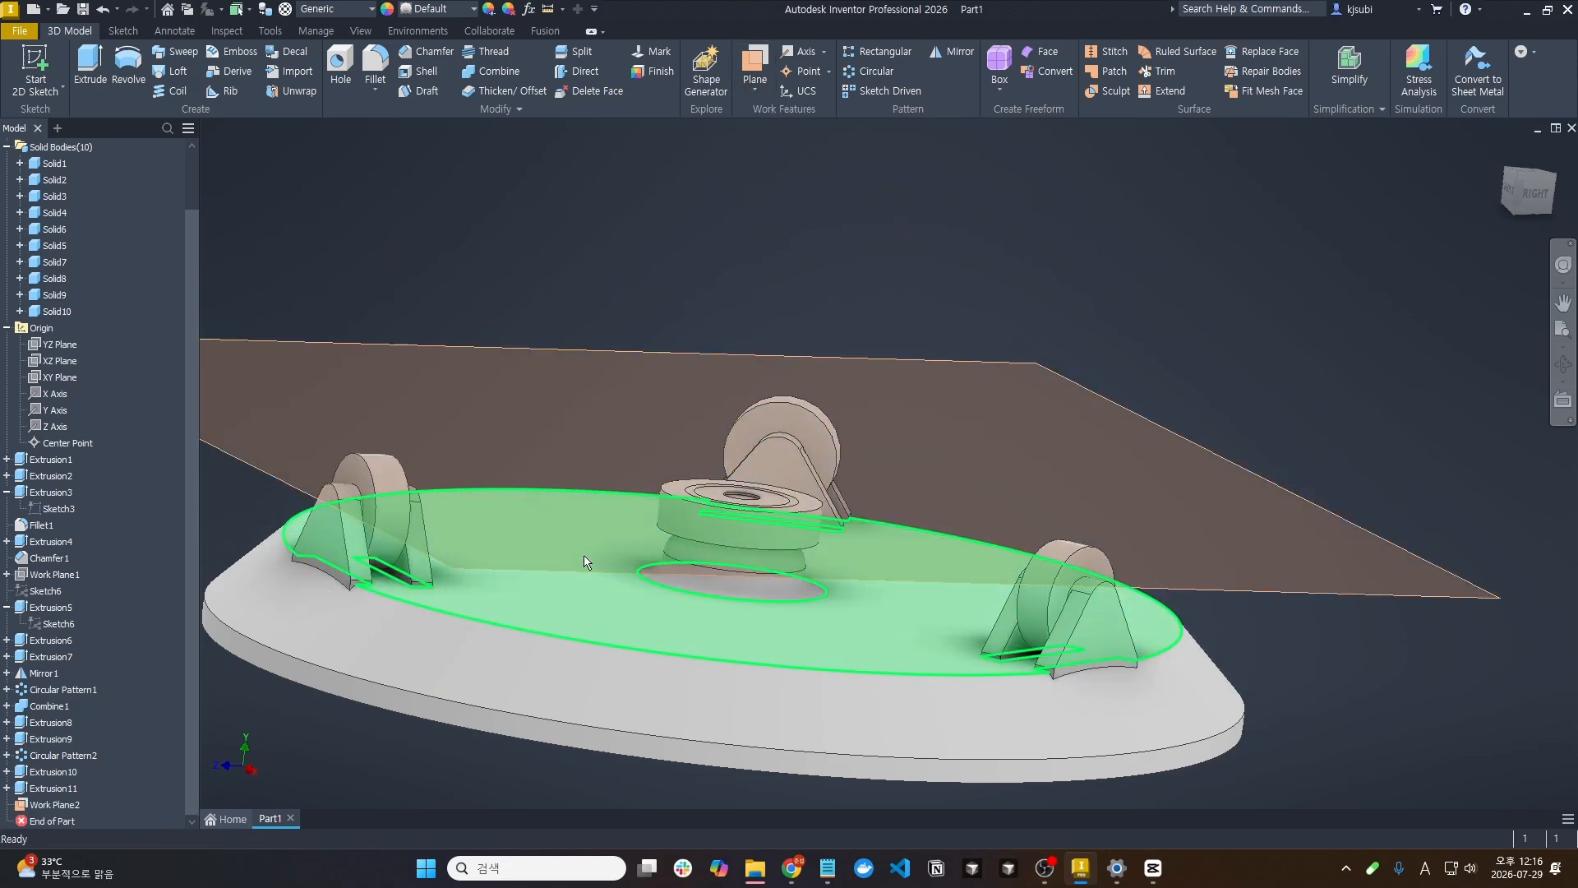
{"action": "middle_click_drag", "start_coordinate": [581, 576], "coordinate": [618, 530], "text": "shift"}
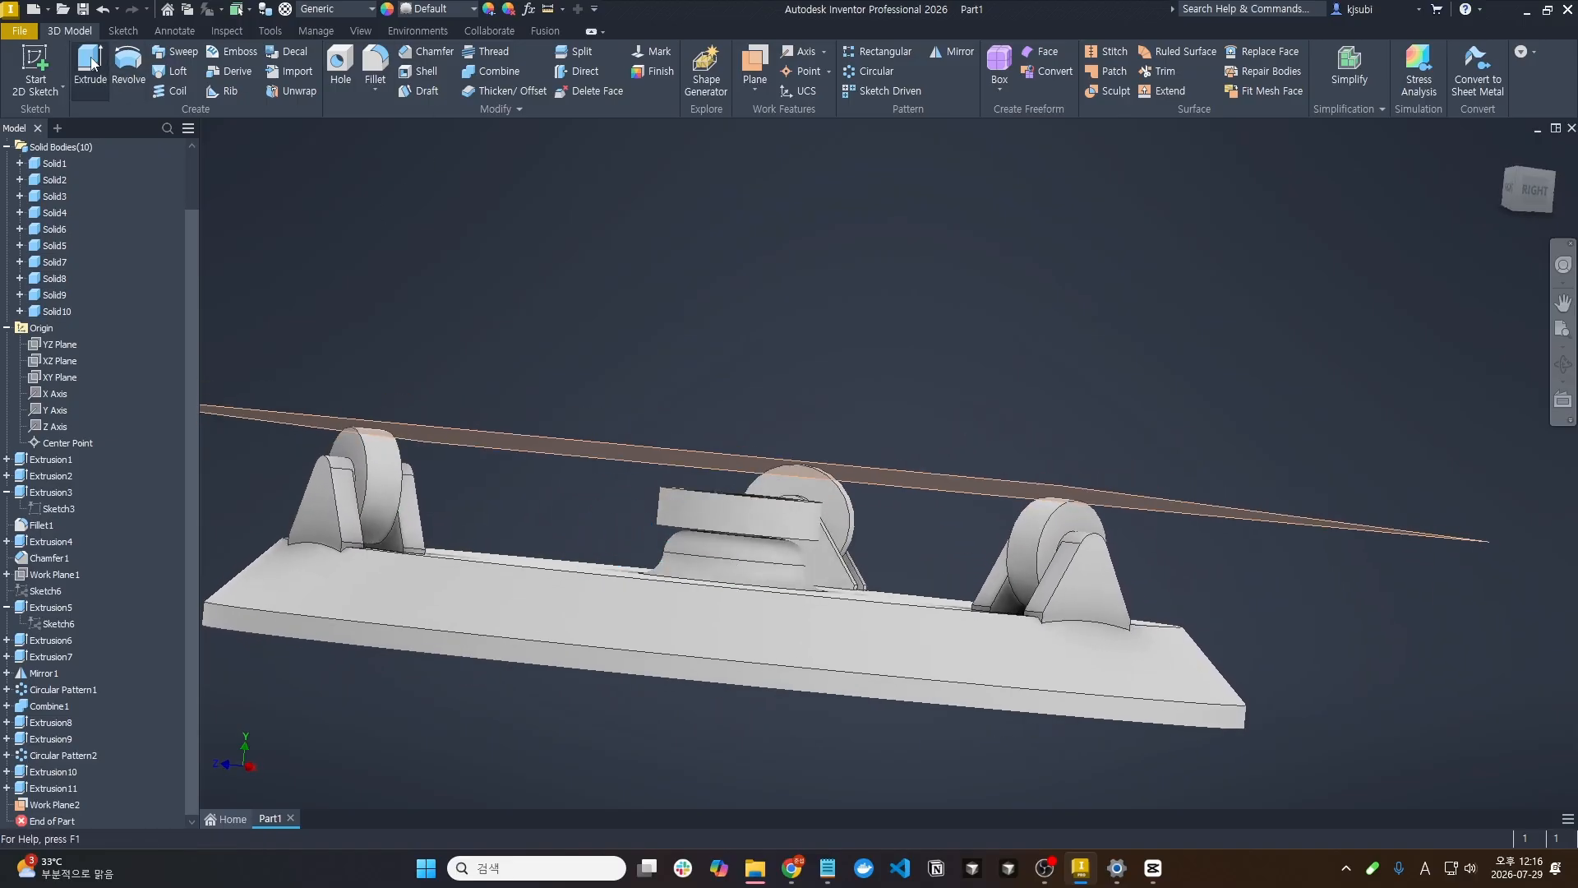
{"action": "key", "text": "s"}
{"action": "scroll", "coordinate": [692, 512], "scroll_direction": "up", "scroll_amount": 6}
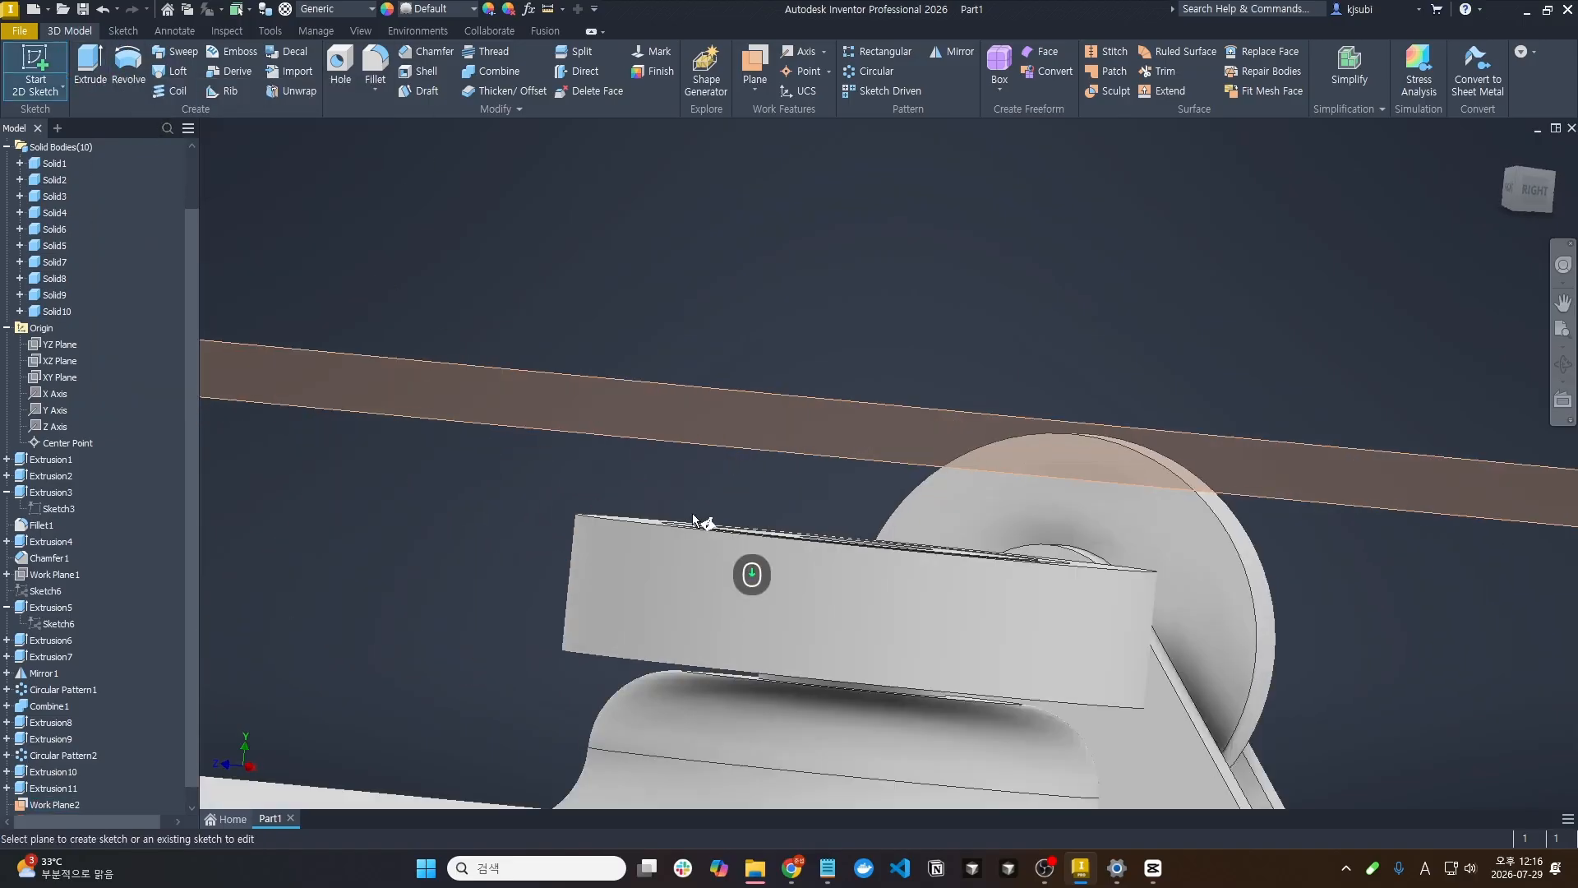
{"action": "left_click", "coordinate": [654, 515]}
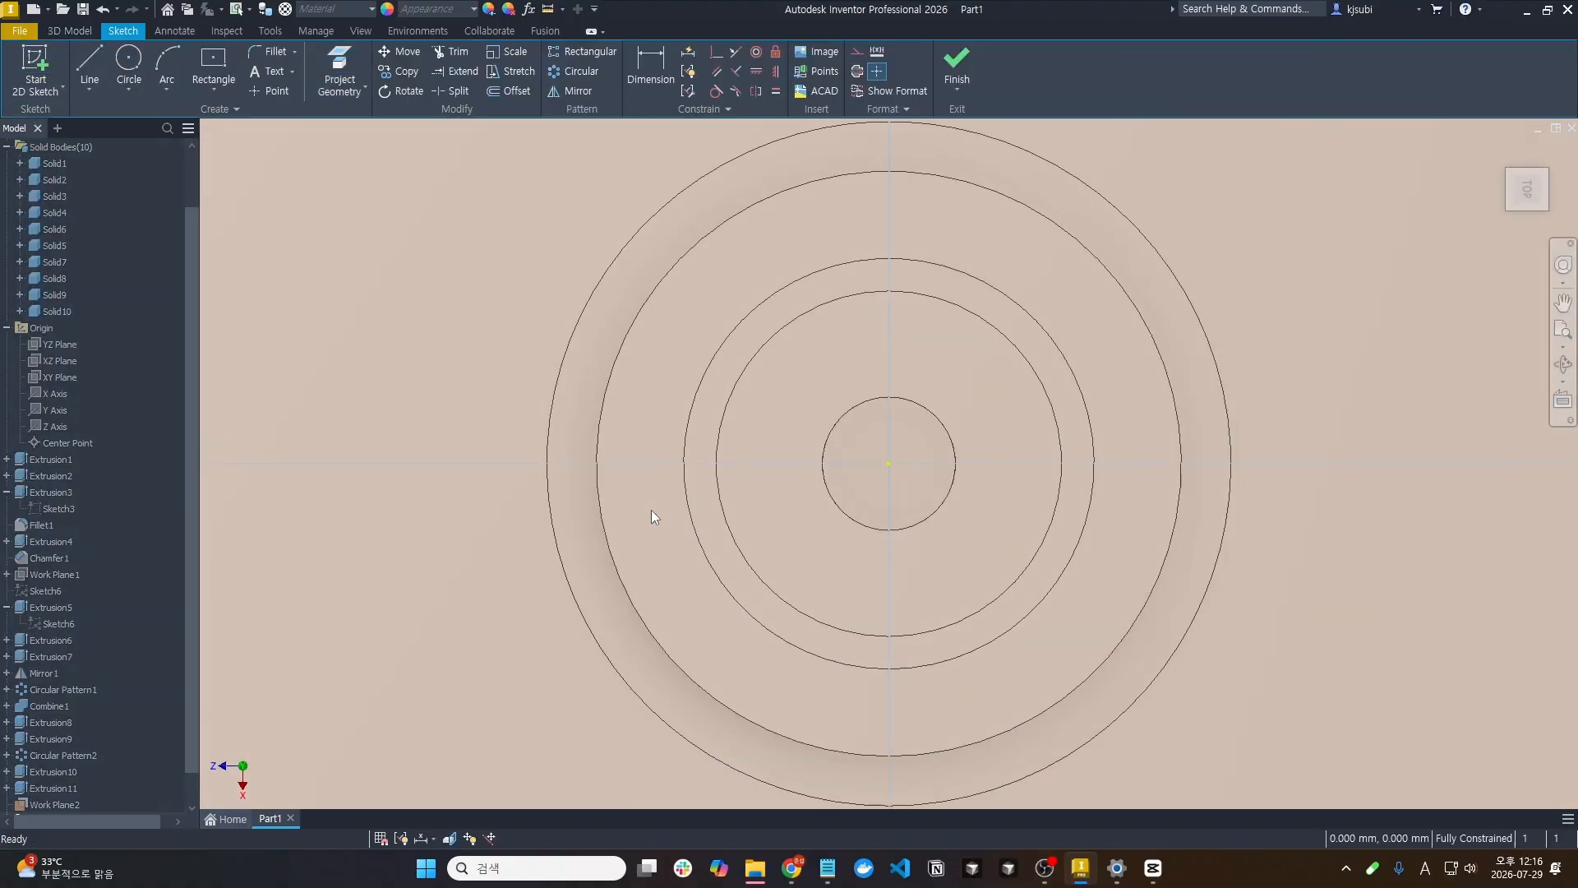
{"action": "left_click", "coordinate": [955, 63]}
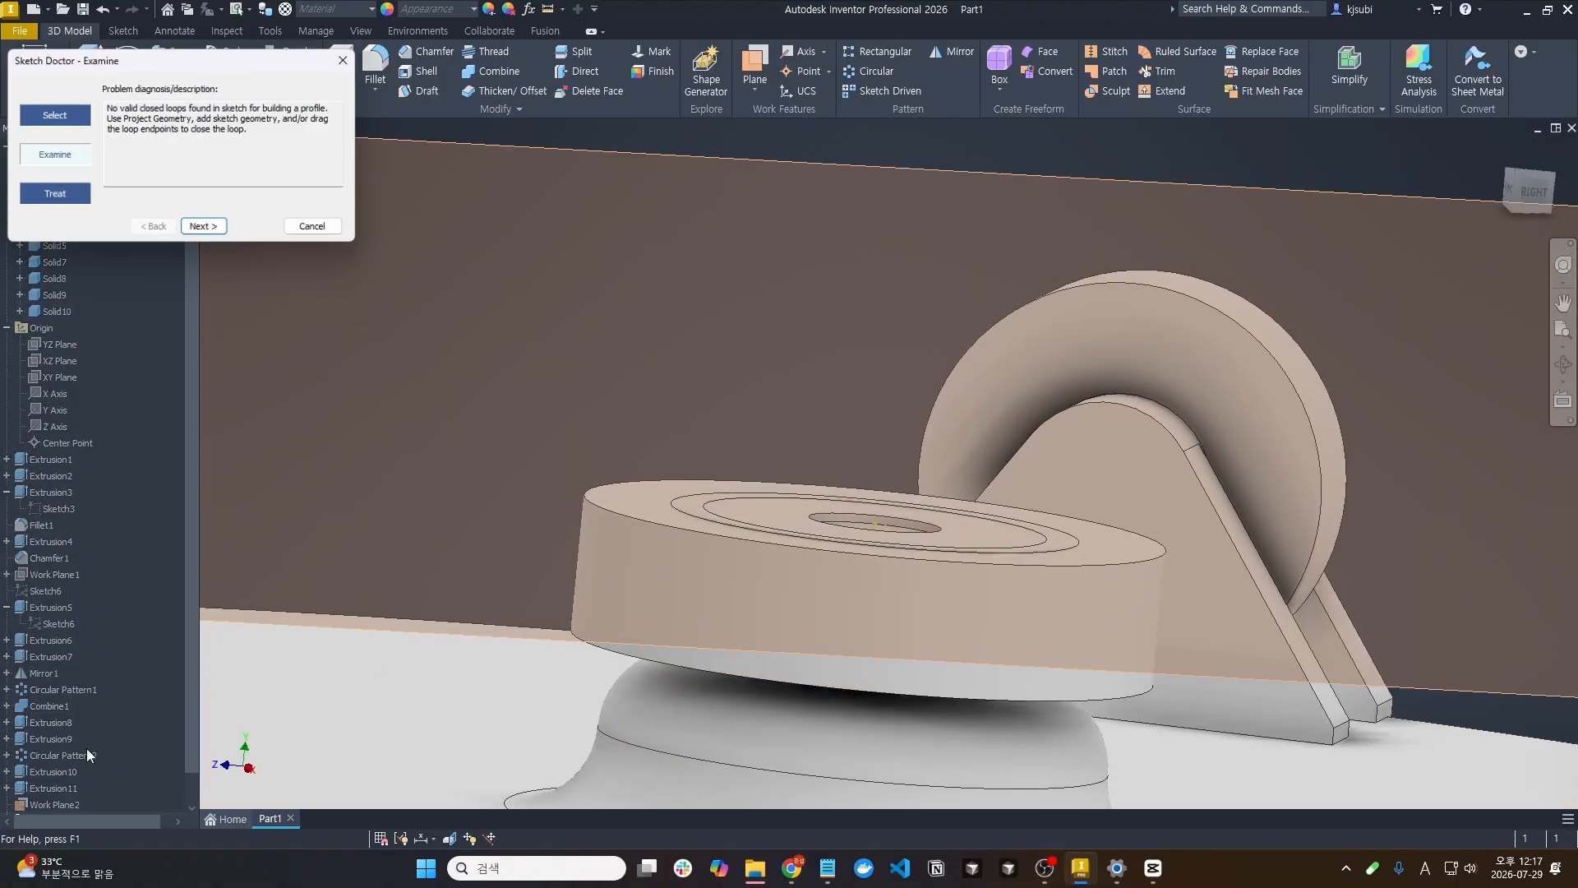
{"action": "left_click", "coordinate": [310, 229]}
Reverse the 0.5 mm lip extrusion on the outer ring so it extends upward, and accept the edited feature
{"action": "scroll", "coordinate": [131, 666], "scroll_direction": "down", "scroll_amount": 1}
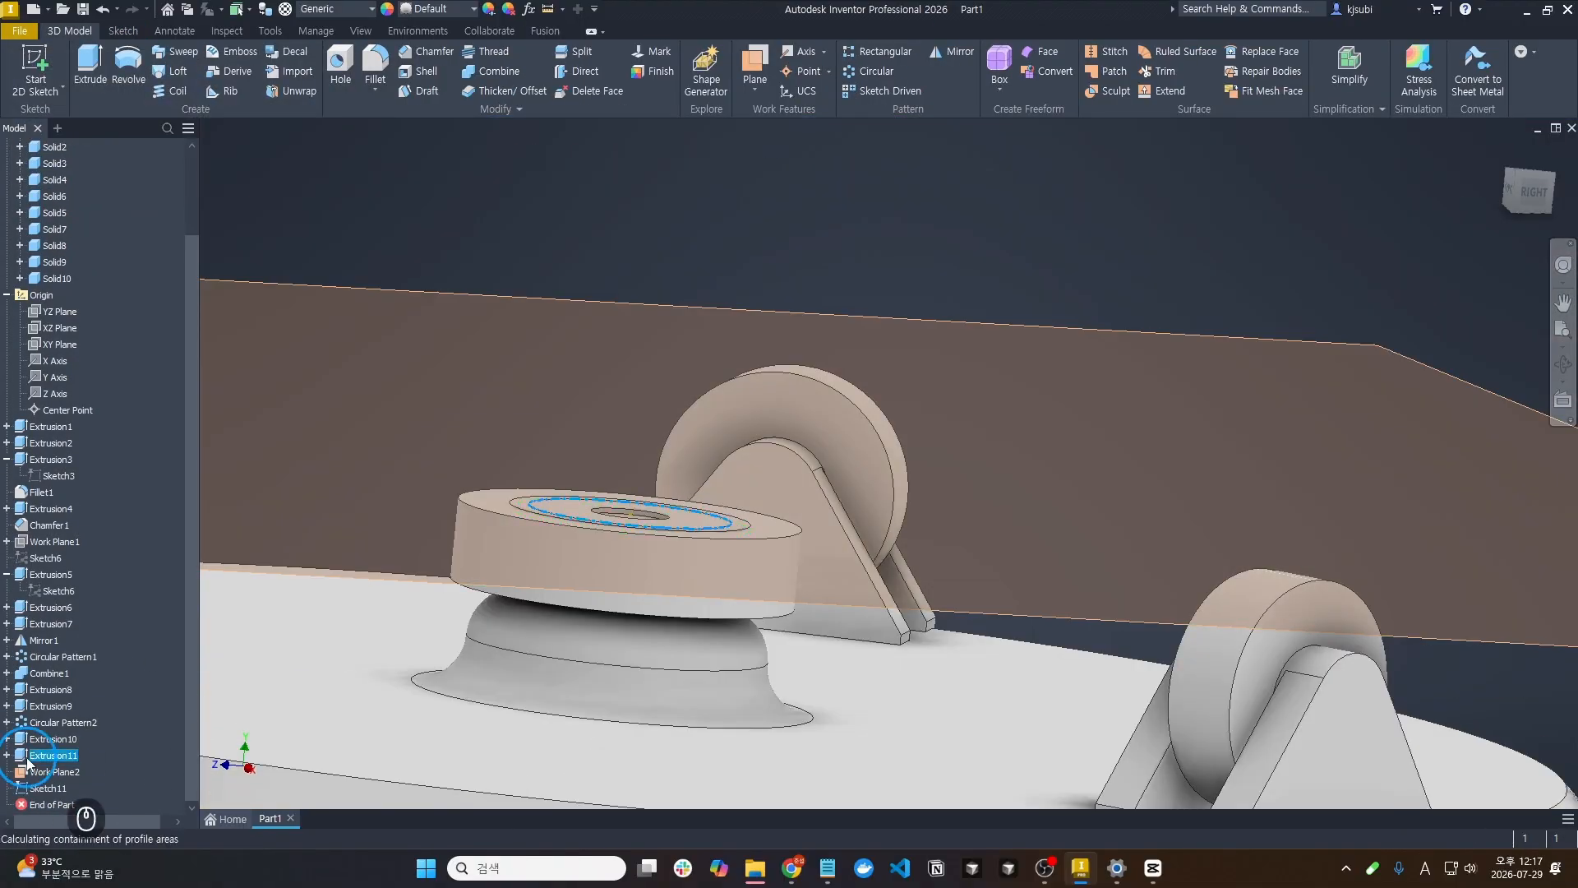
{"action": "double_click", "coordinate": [54, 755]}
{"action": "mouse_move", "coordinate": [461, 493]}
{"action": "middle_mouse_down", "text": "shift"}
{"action": "mouse_move", "coordinate": [521, 482]}
{"action": "mouse_move", "coordinate": [398, 526]}
{"action": "mouse_move", "coordinate": [423, 510]}
{"action": "mouse_move", "coordinate": [411, 501]}
{"action": "middle_mouse_up", "text": "shift"}
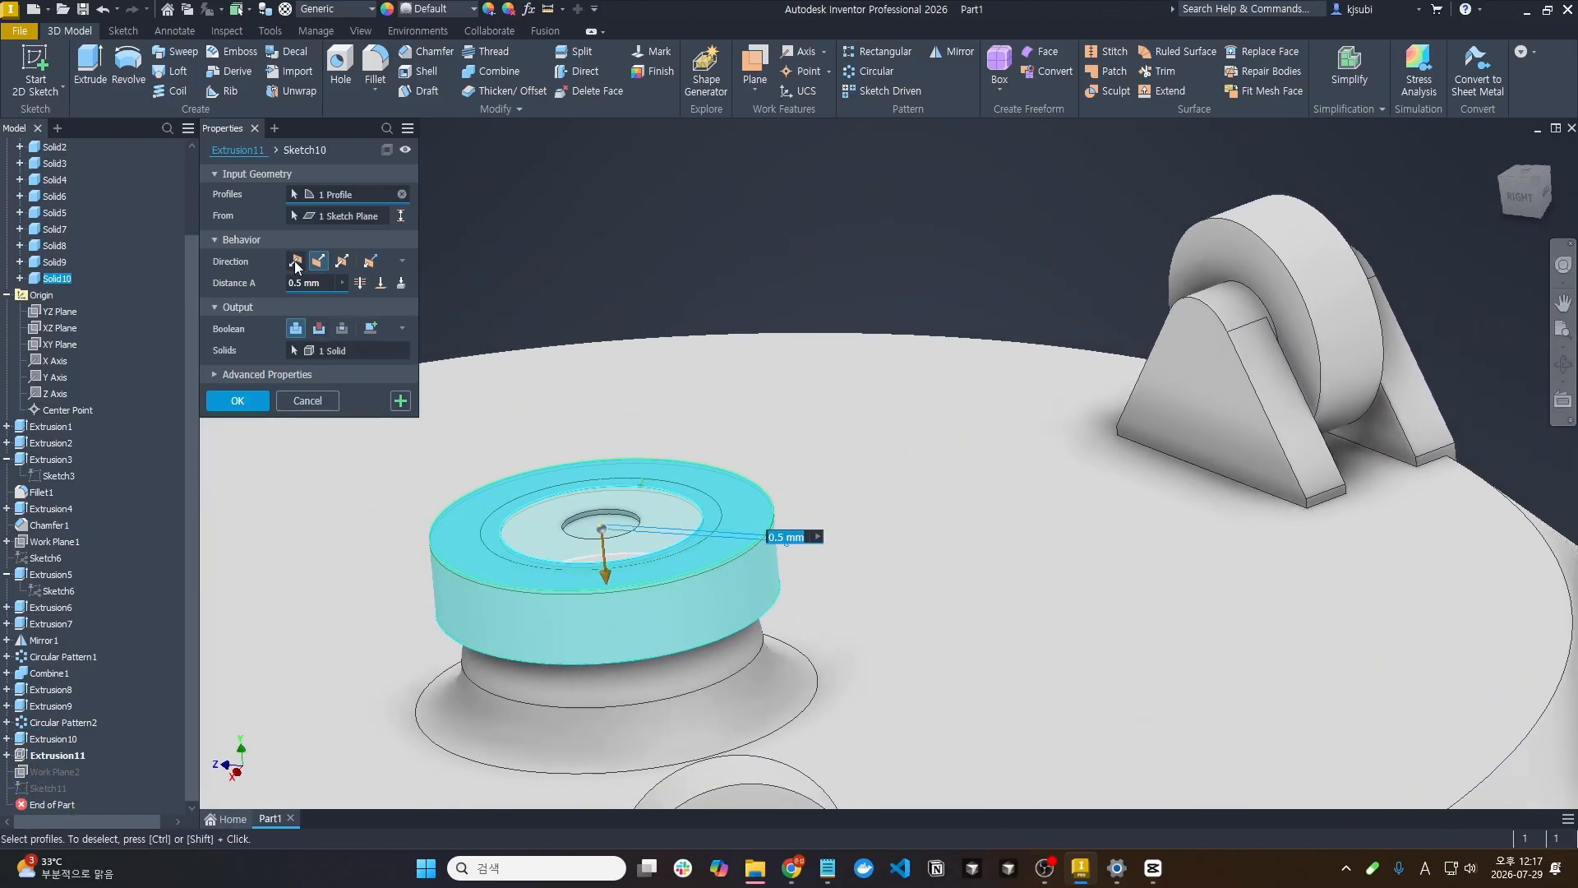
{"action": "left_click", "coordinate": [295, 261]}
{"action": "left_click", "coordinate": [248, 406]}
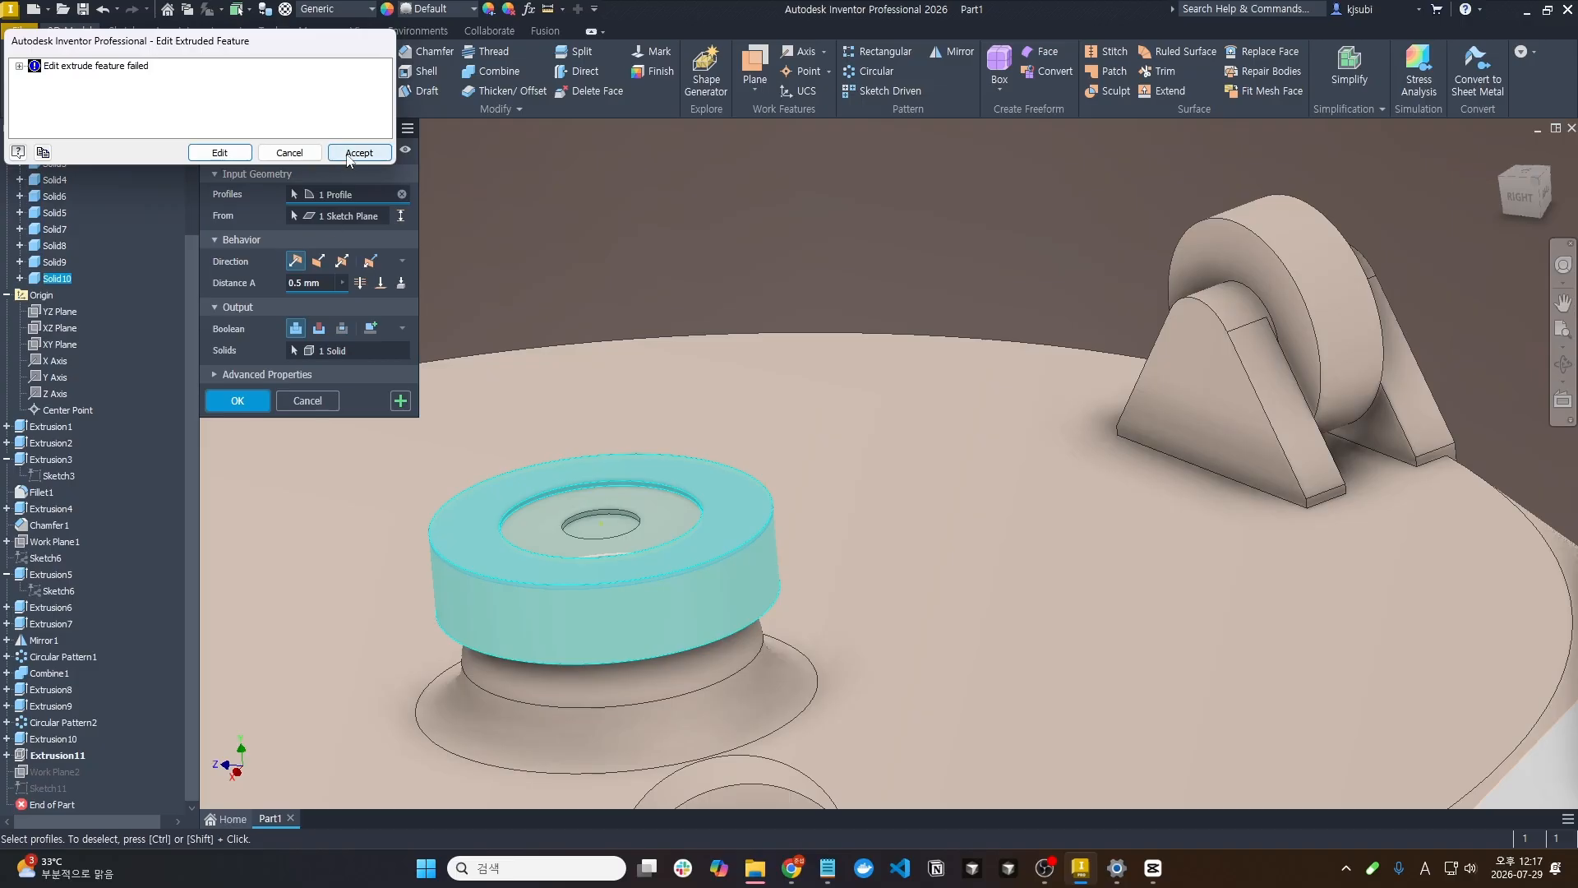
{"action": "left_click", "coordinate": [360, 153]}
{"action": "middle_click_drag", "start_coordinate": [493, 535], "coordinate": [529, 545], "text": "shift"}
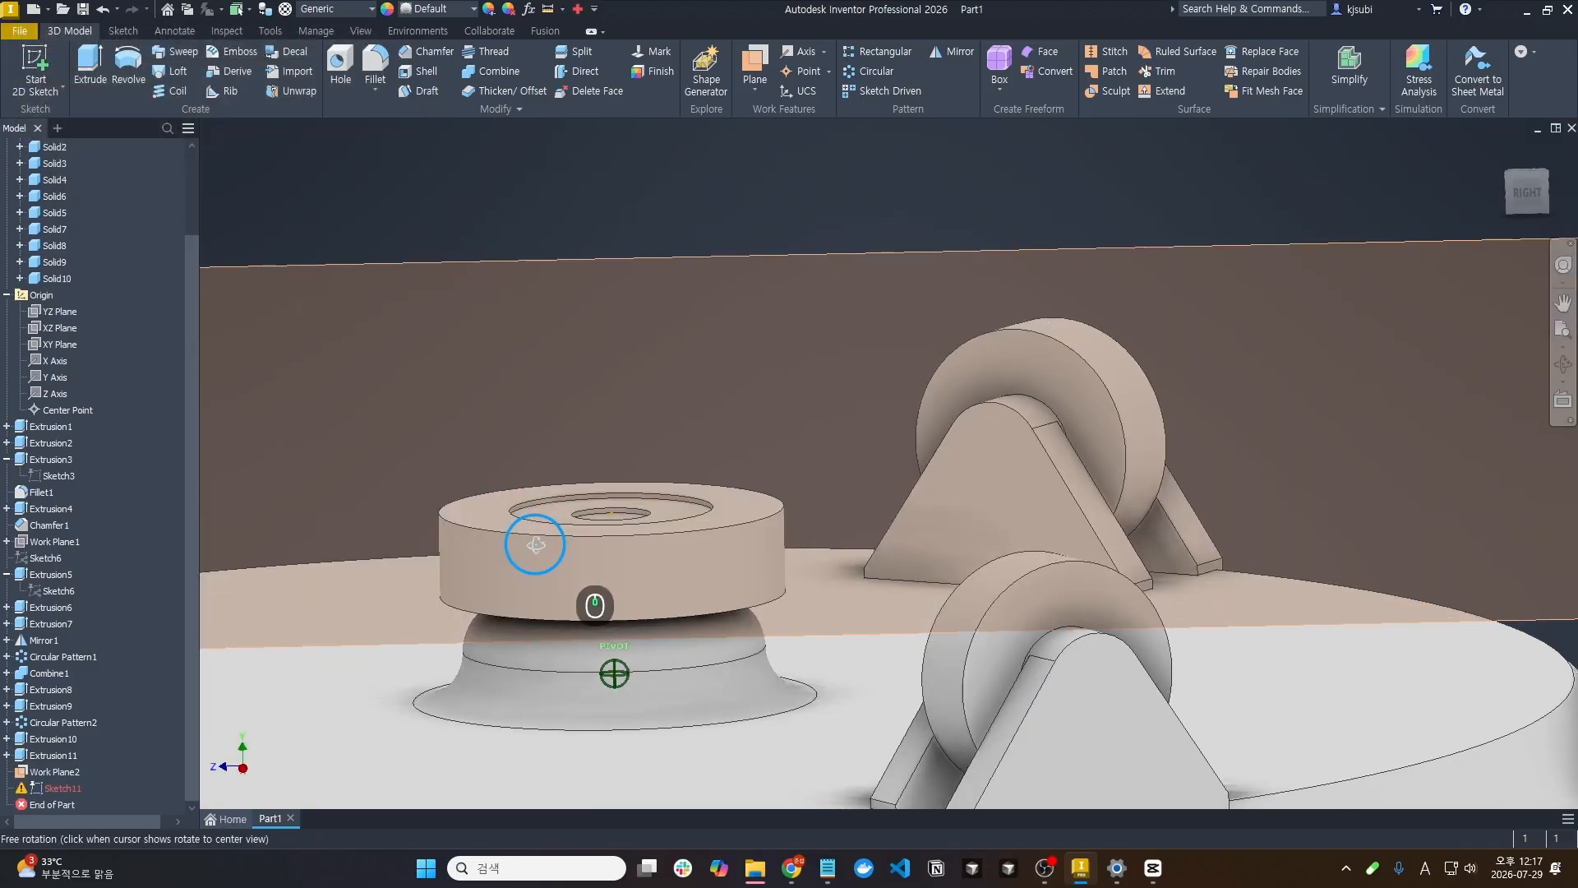
Delete the empty faulty sketch and create a new sketch on the outer ring's top face with that face's edges projected
{"action": "right_click", "coordinate": [34, 789]}
{"action": "left_click", "coordinate": [76, 582]}
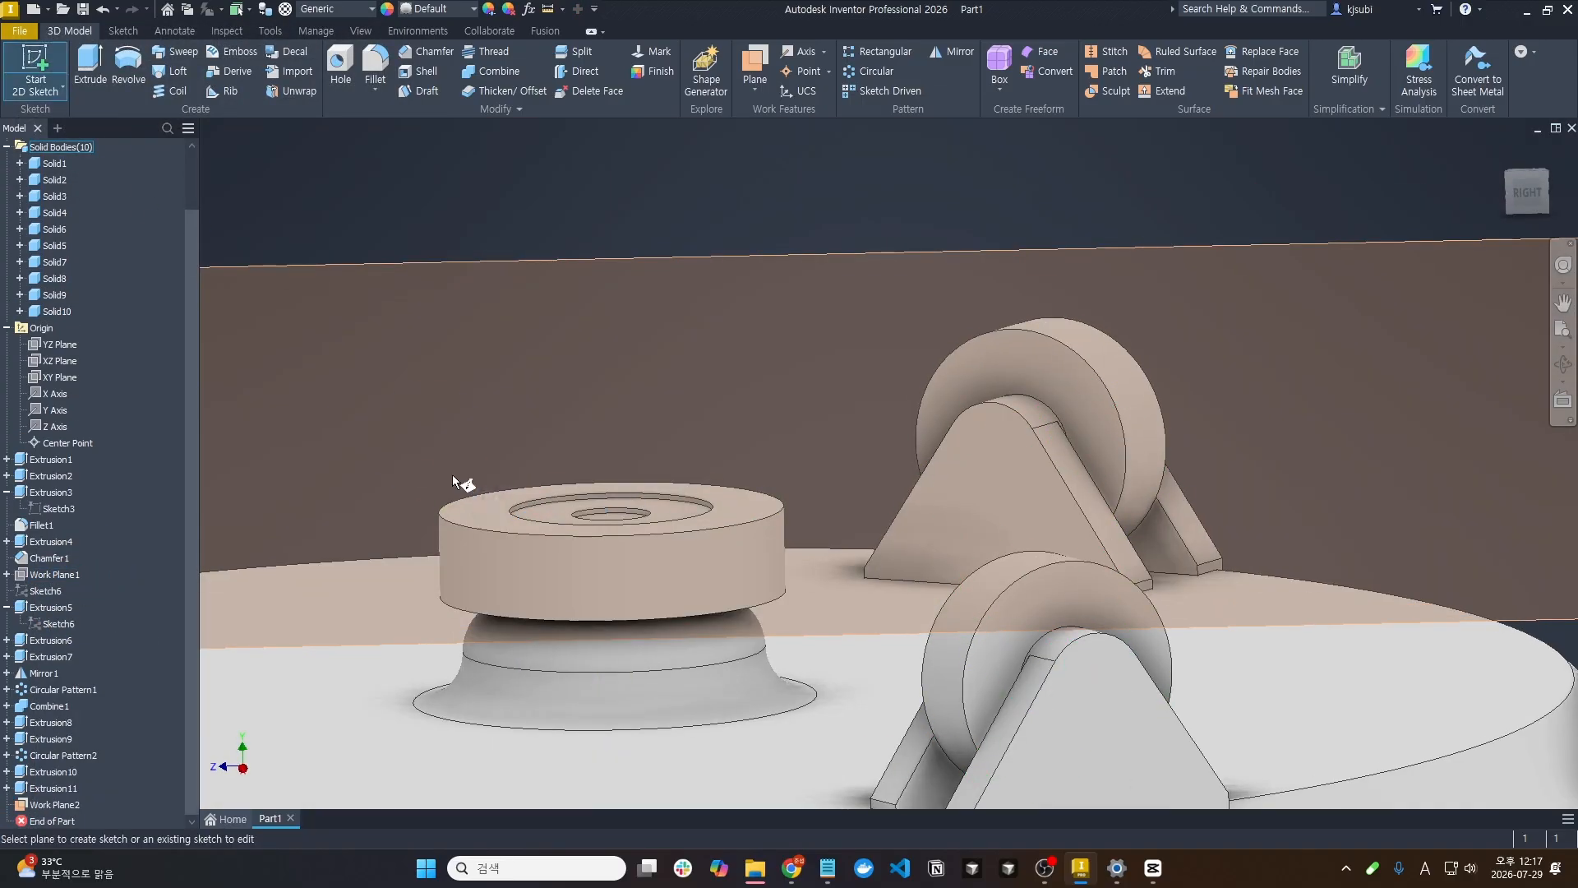
{"action": "left_click", "coordinate": [465, 516]}
{"action": "left_click", "coordinate": [359, 80]}
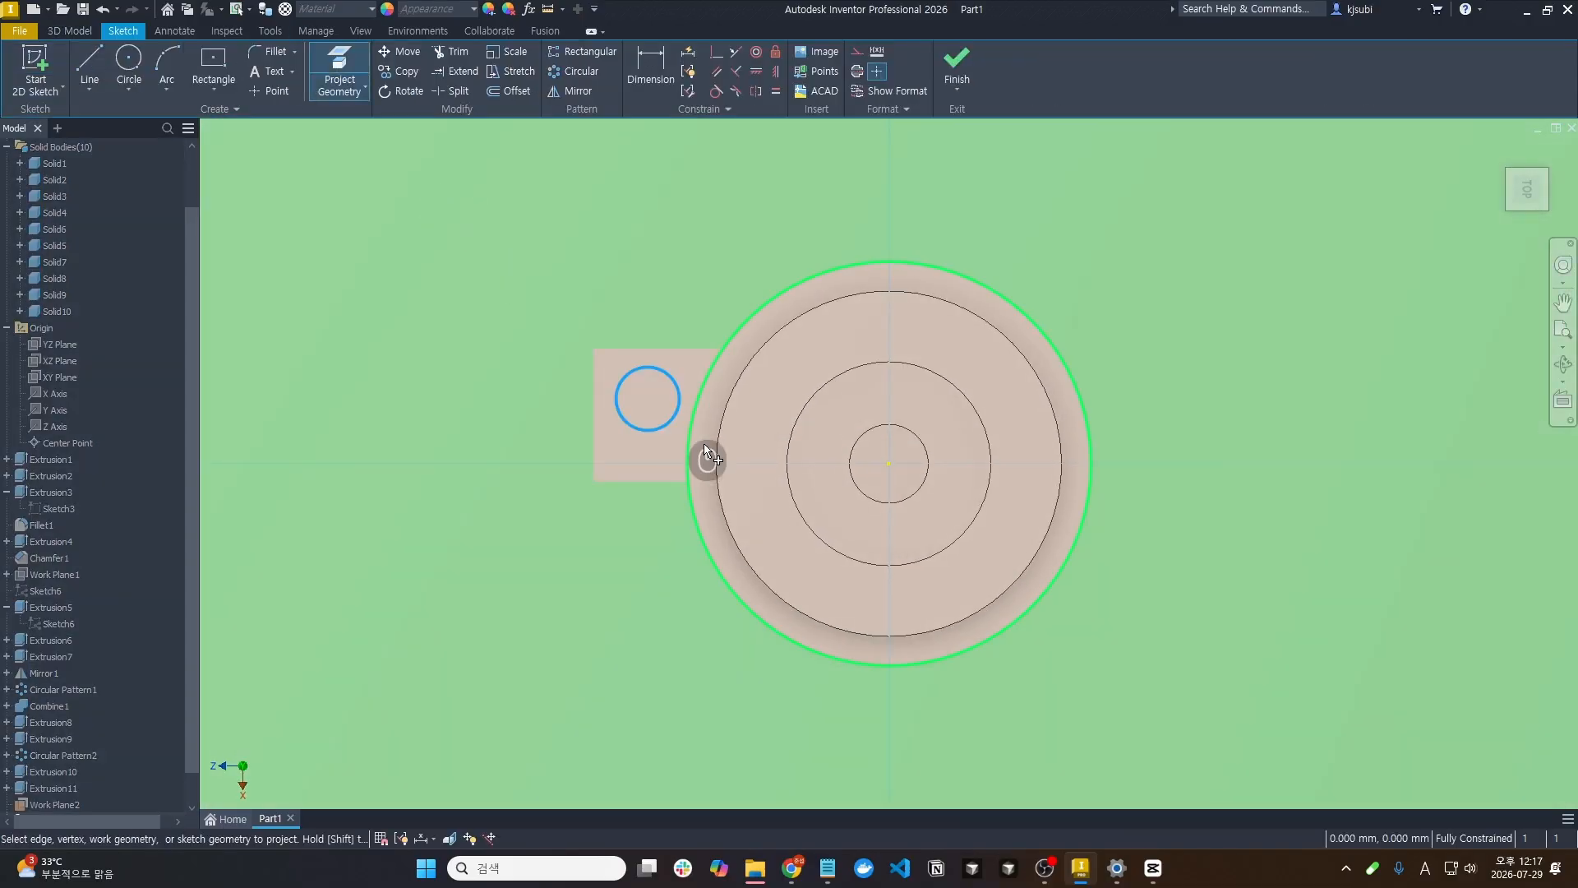
{"action": "left_click", "coordinate": [752, 511]}
{"action": "left_click", "coordinate": [956, 66]}
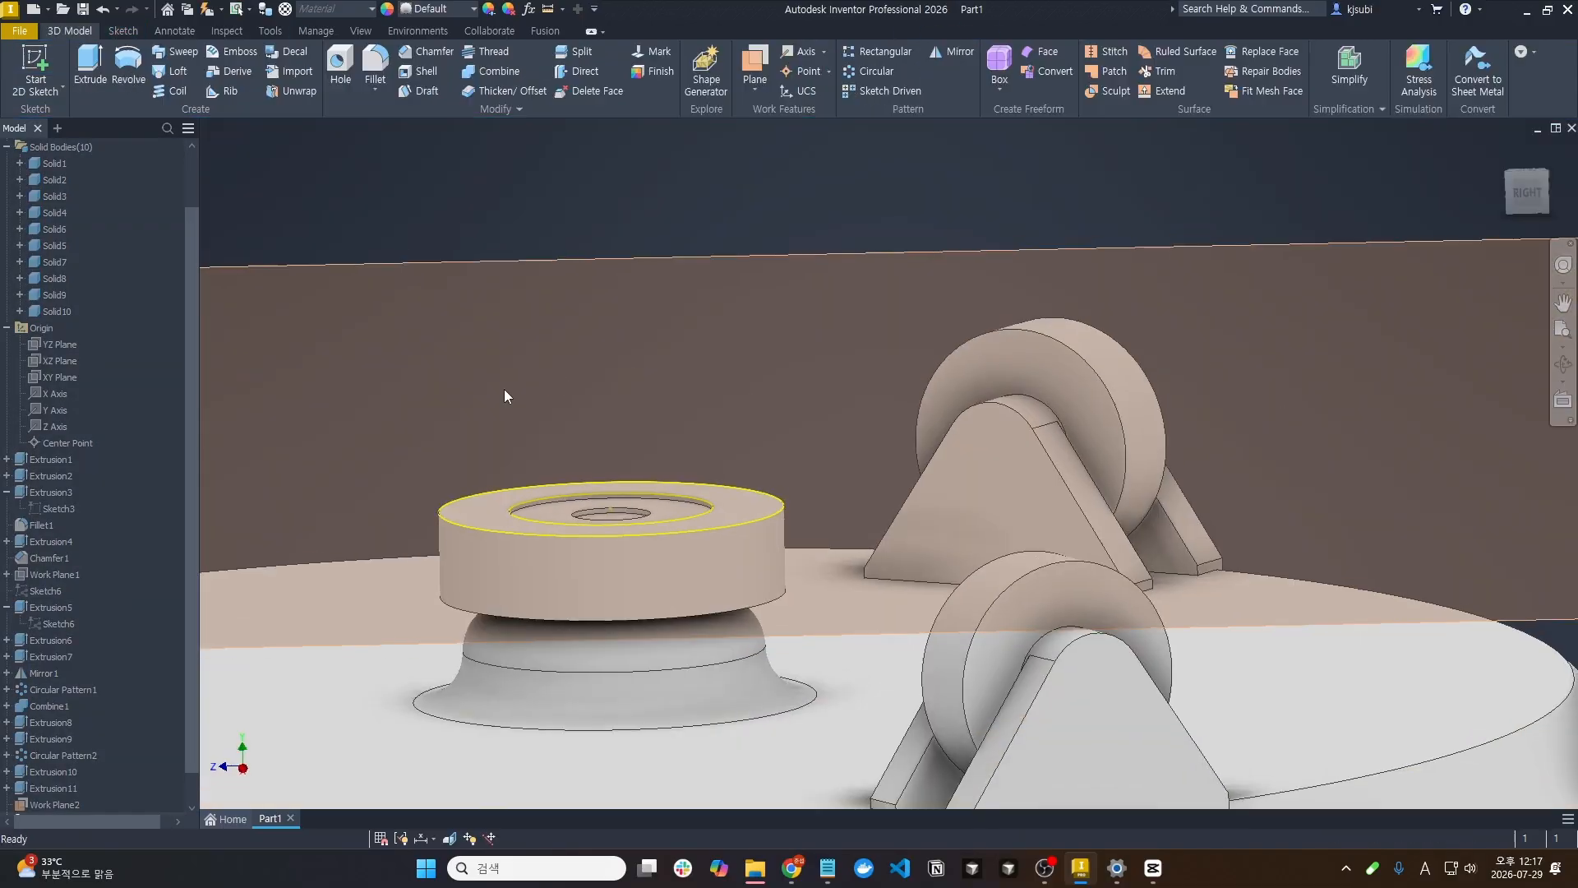
Extrude the ring profile up to the work plane atop the rollers, joined to the outer ring, and hide that plane
{"action": "key", "text": "e"}
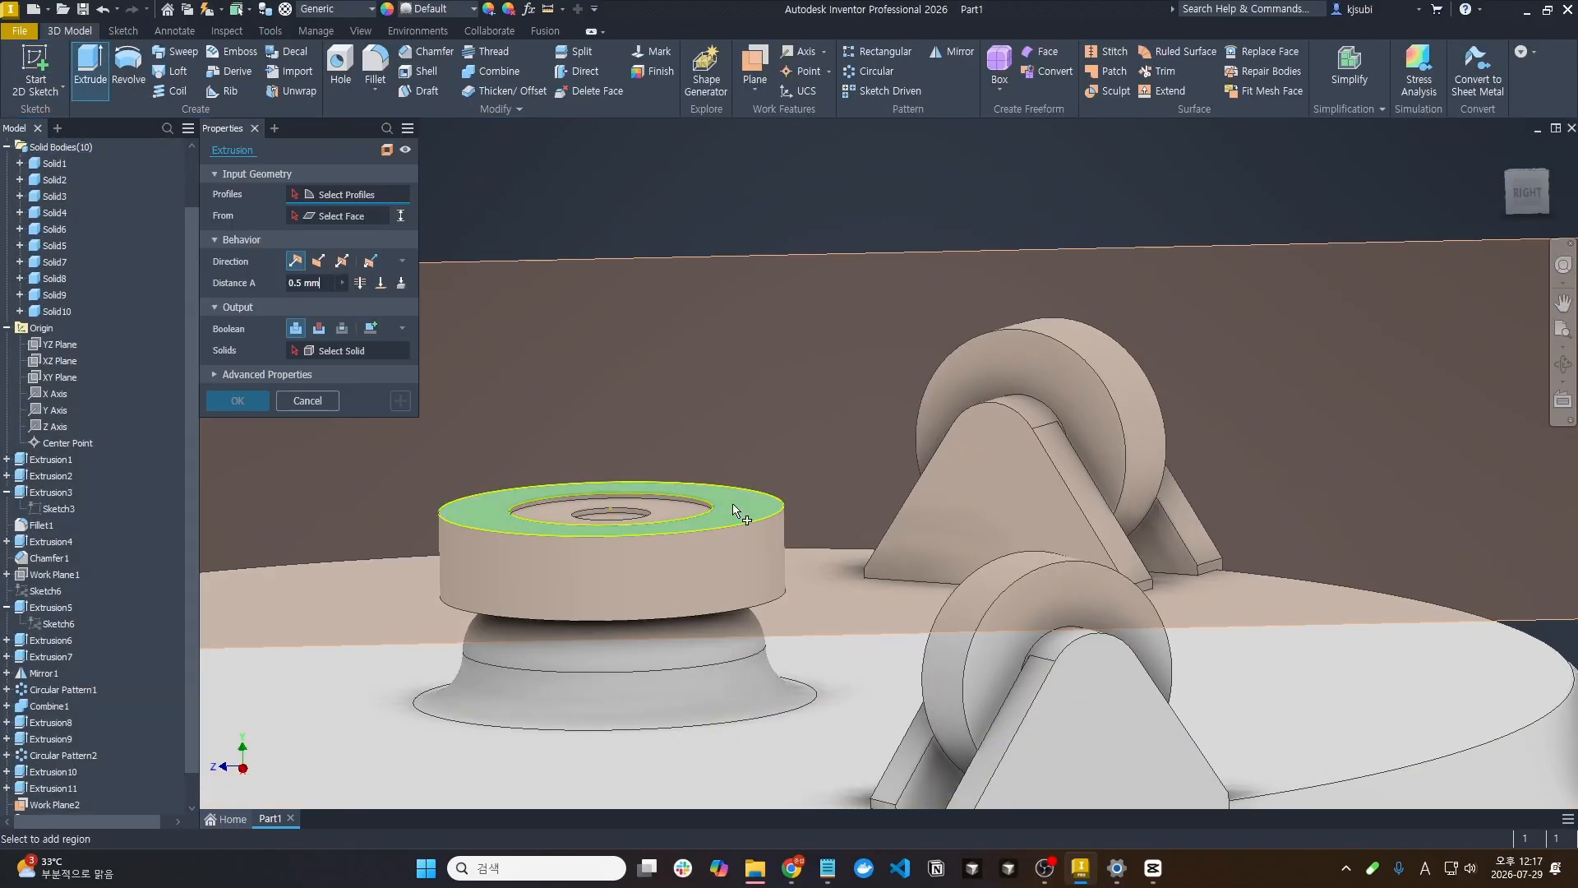
{"action": "left_click", "coordinate": [484, 493]}
{"action": "left_click", "coordinate": [587, 260]}
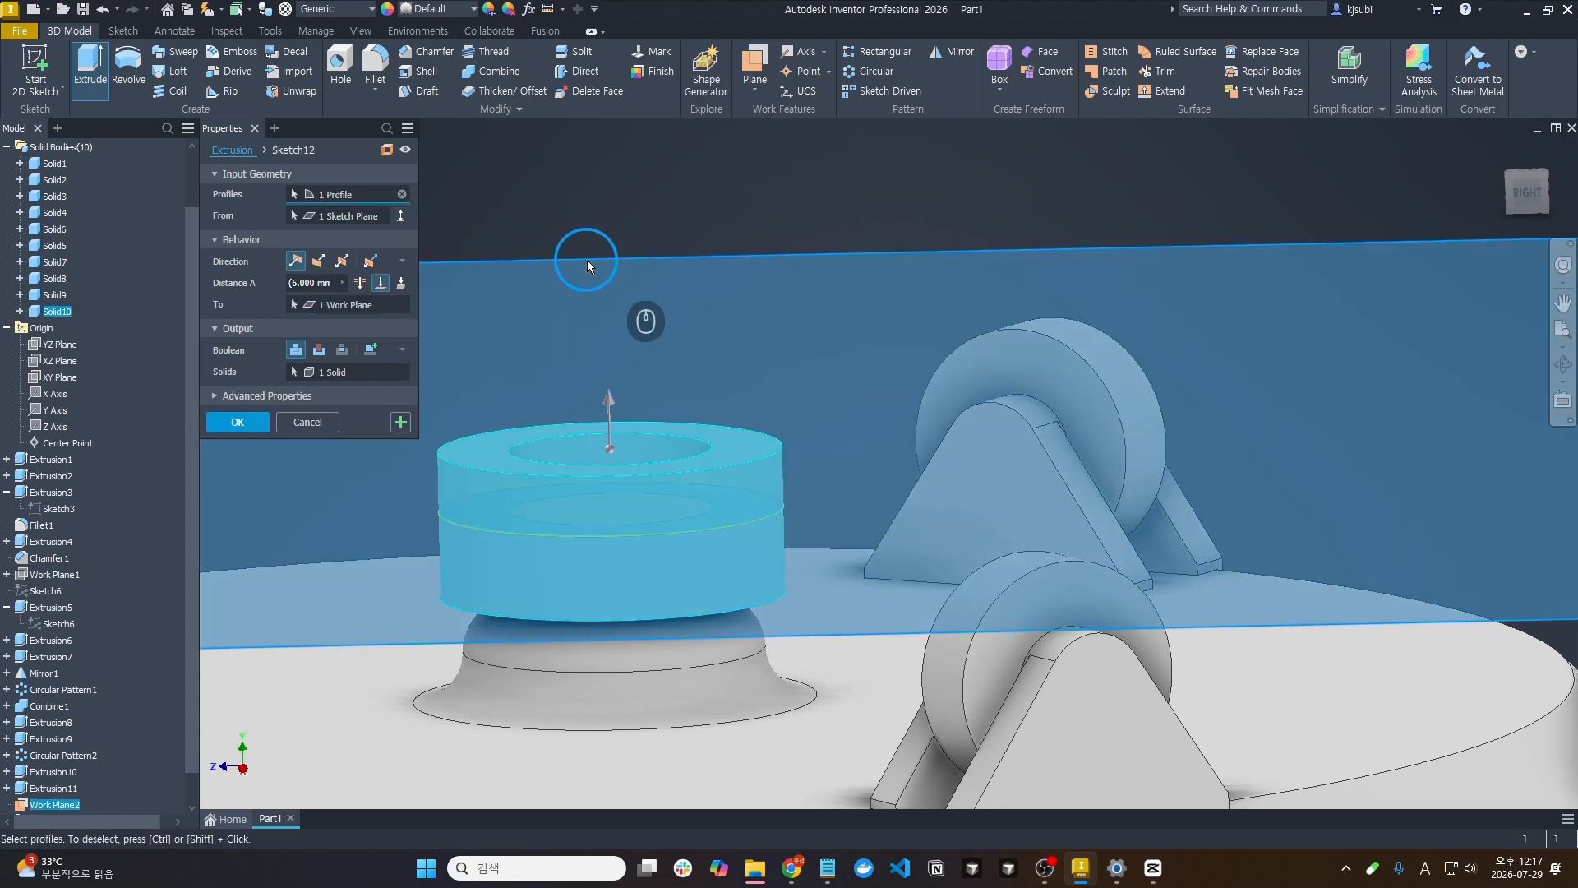
{"action": "left_click", "coordinate": [236, 422]}
{"action": "scroll", "coordinate": [561, 566], "scroll_direction": "down", "scroll_amount": 6}
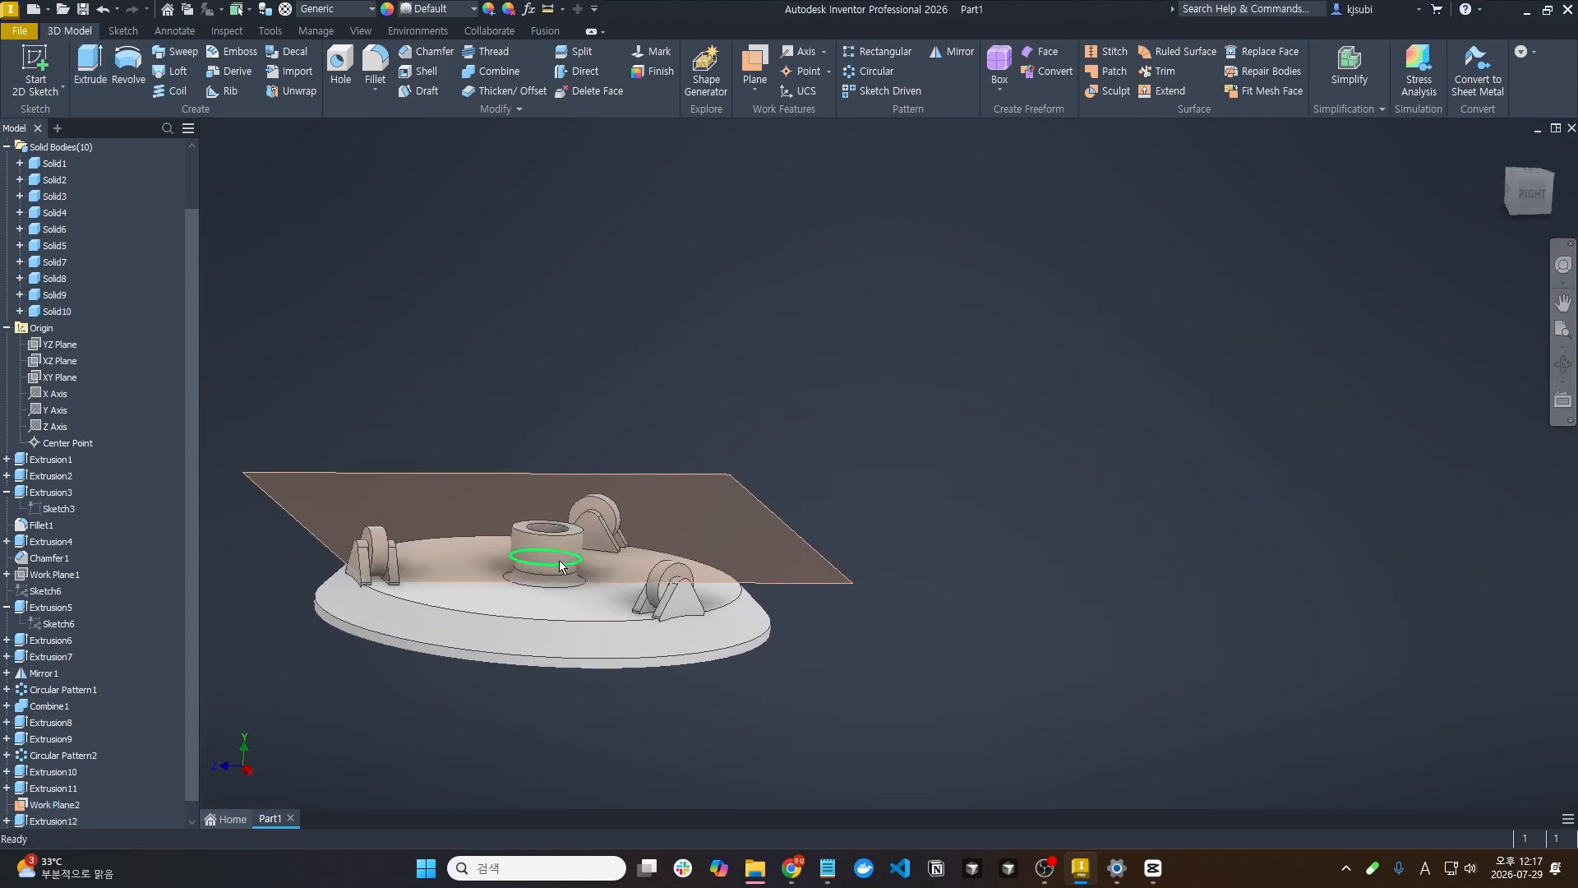
{"action": "right_click", "coordinate": [830, 585]}
{"action": "left_click", "coordinate": [872, 608]}
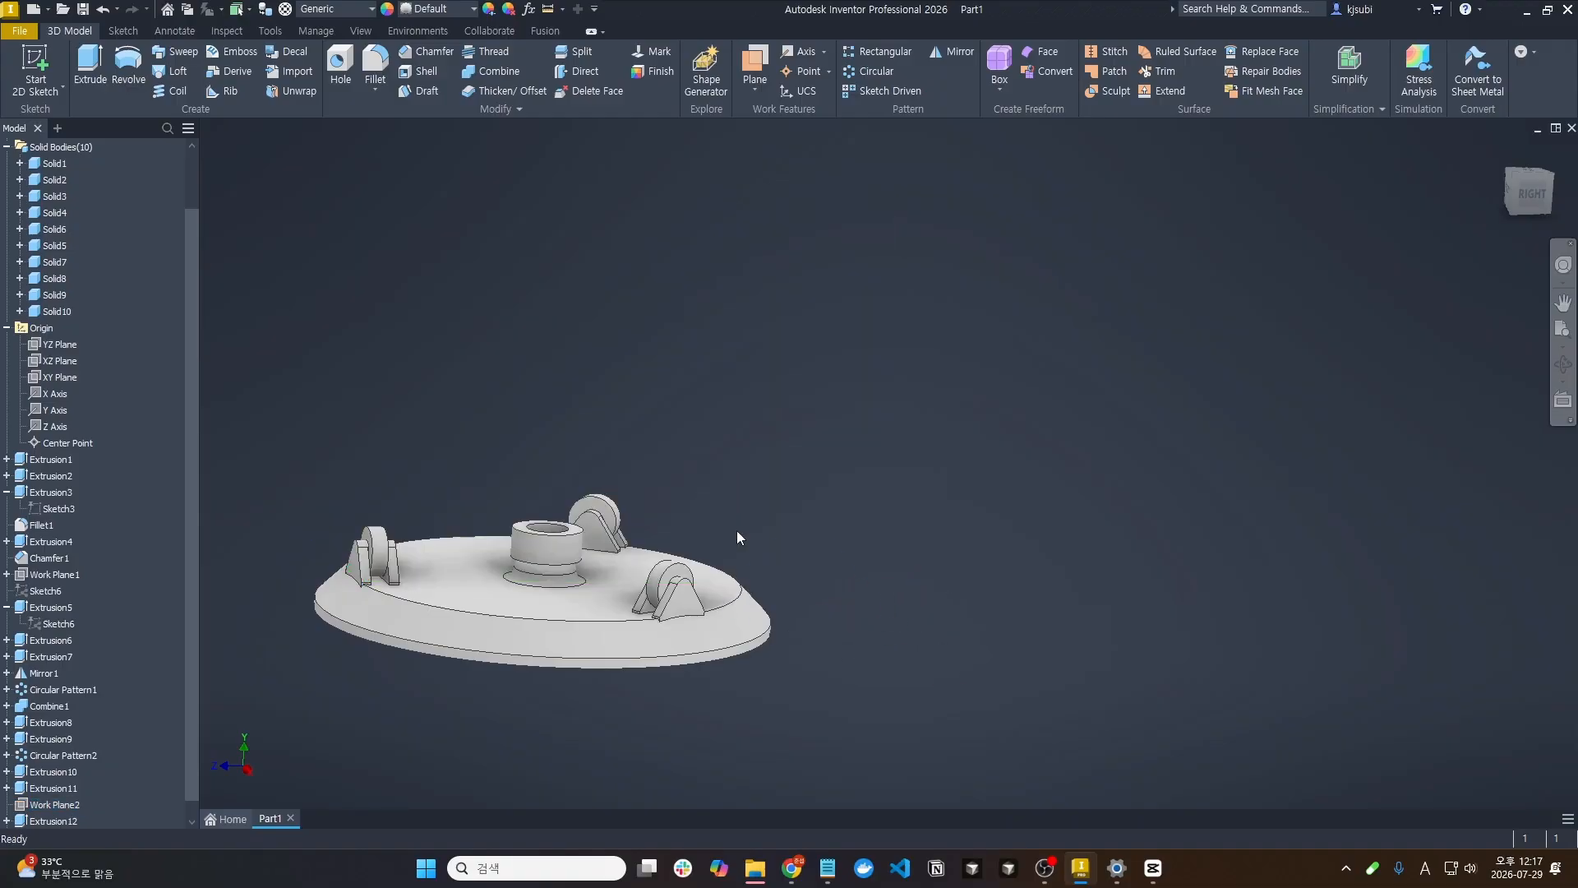
Edit the ring extrusion that reaches the work plane so its central opening is filled as well
{"action": "scroll", "coordinate": [546, 526], "scroll_direction": "up", "scroll_amount": 5}
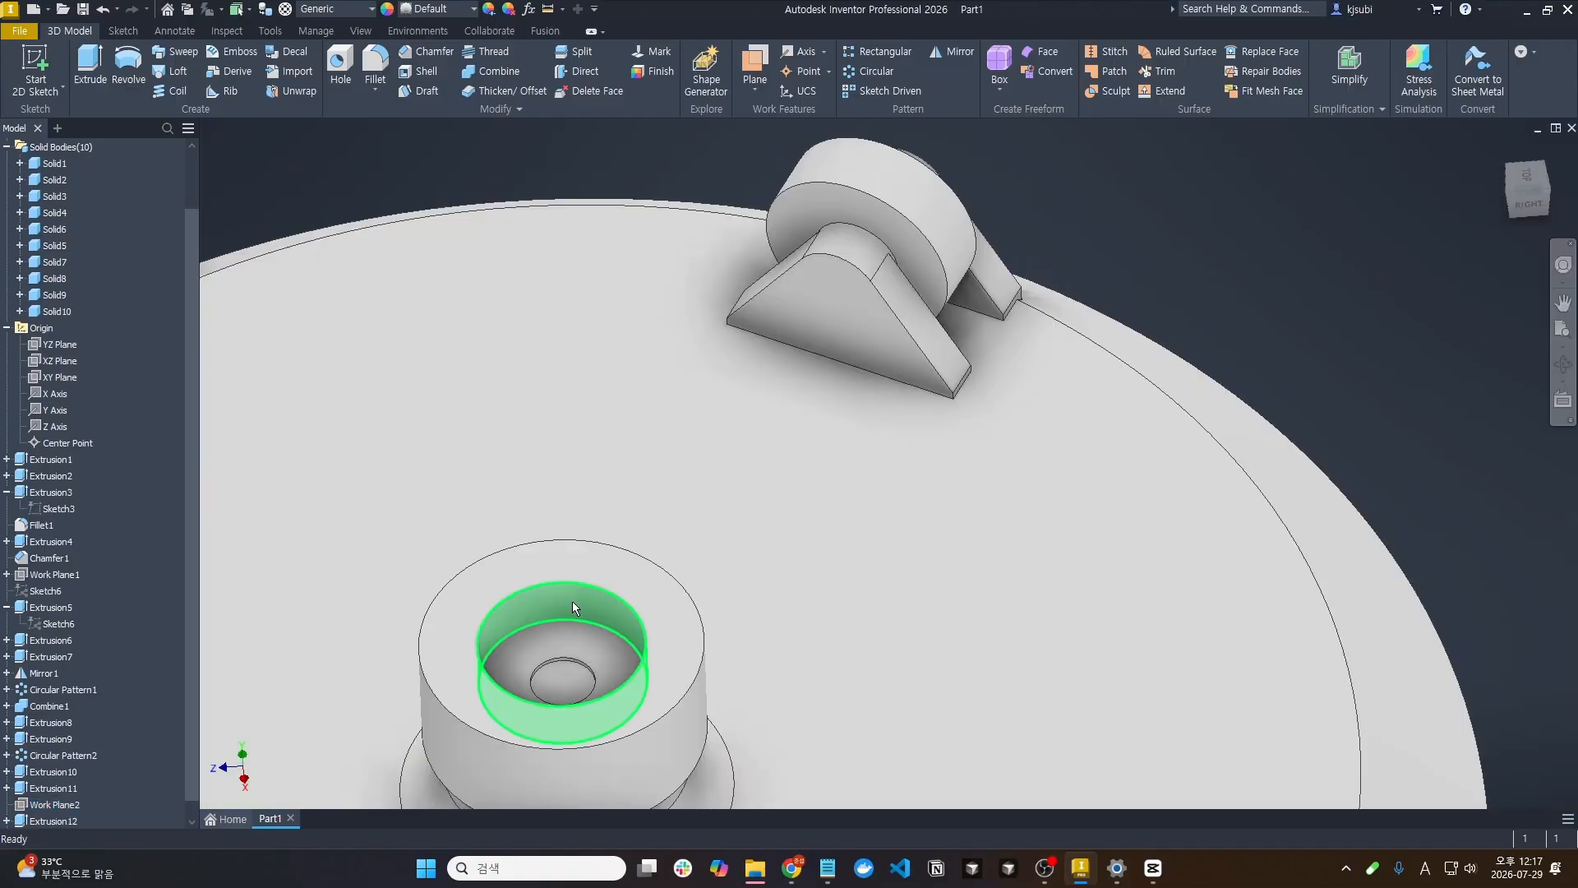
{"action": "middle_click_drag", "start_coordinate": [572, 640], "coordinate": [239, 234], "text": "shift"}
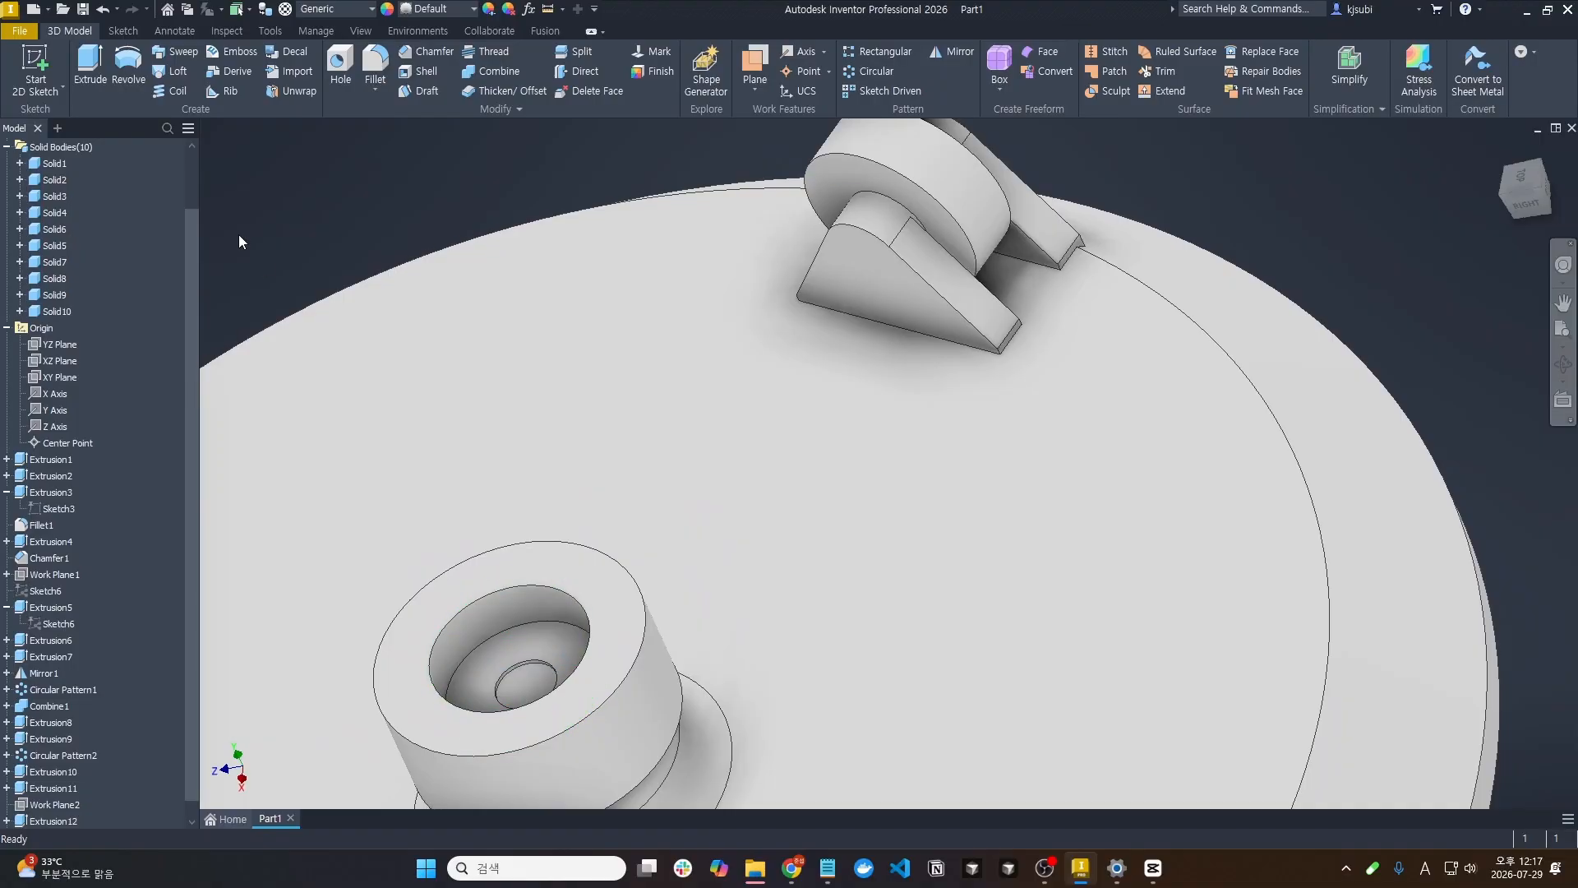
{"action": "scroll", "coordinate": [74, 682], "scroll_direction": "down", "scroll_amount": 1}
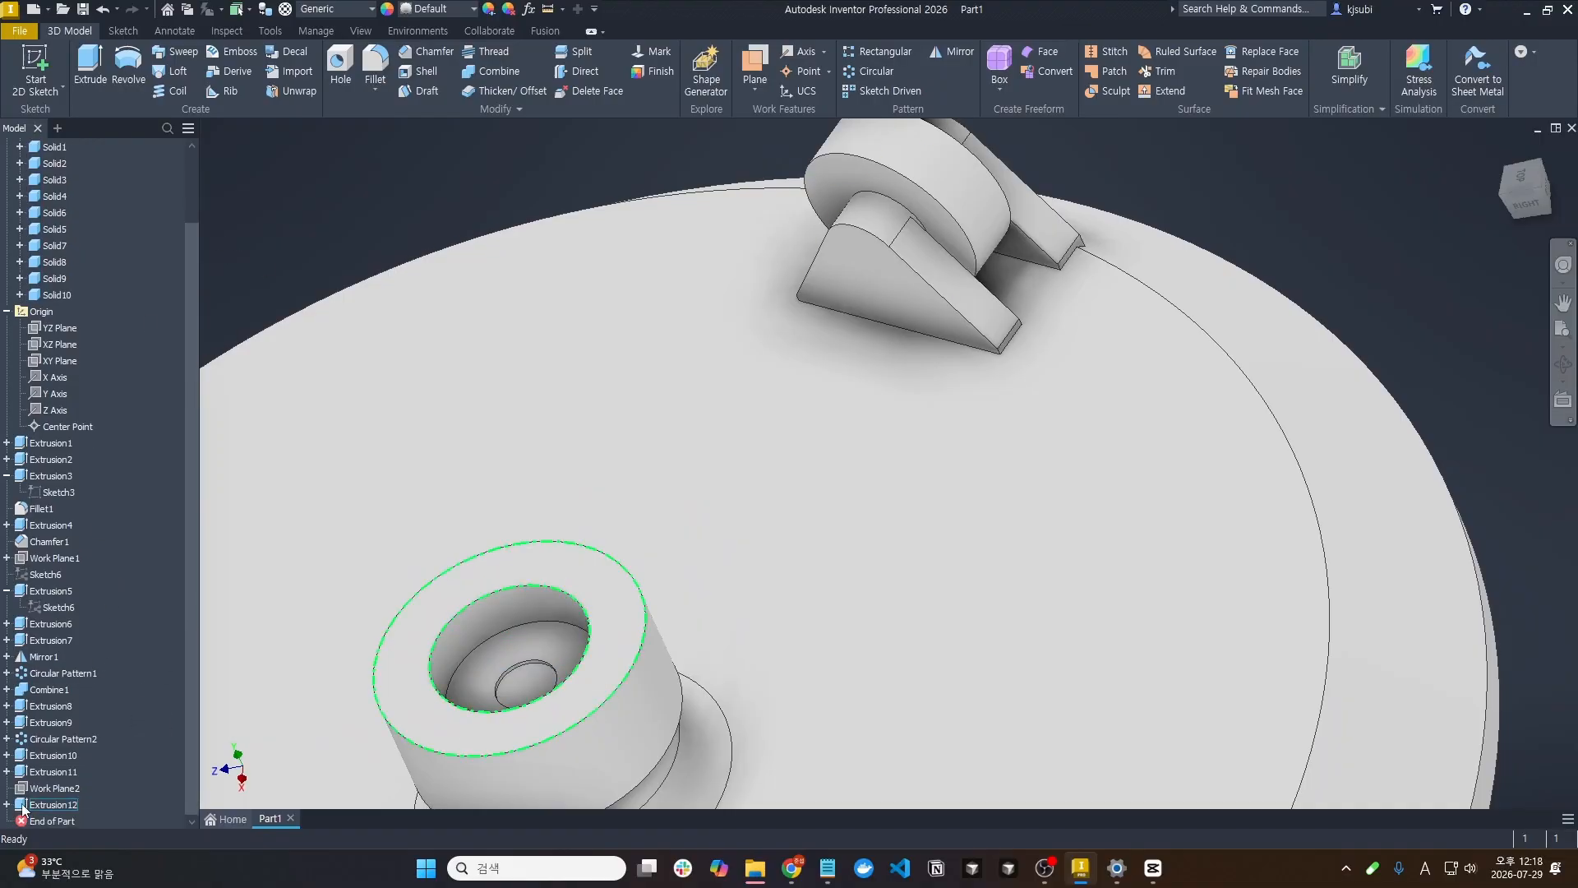
{"action": "double_click", "coordinate": [50, 805]}
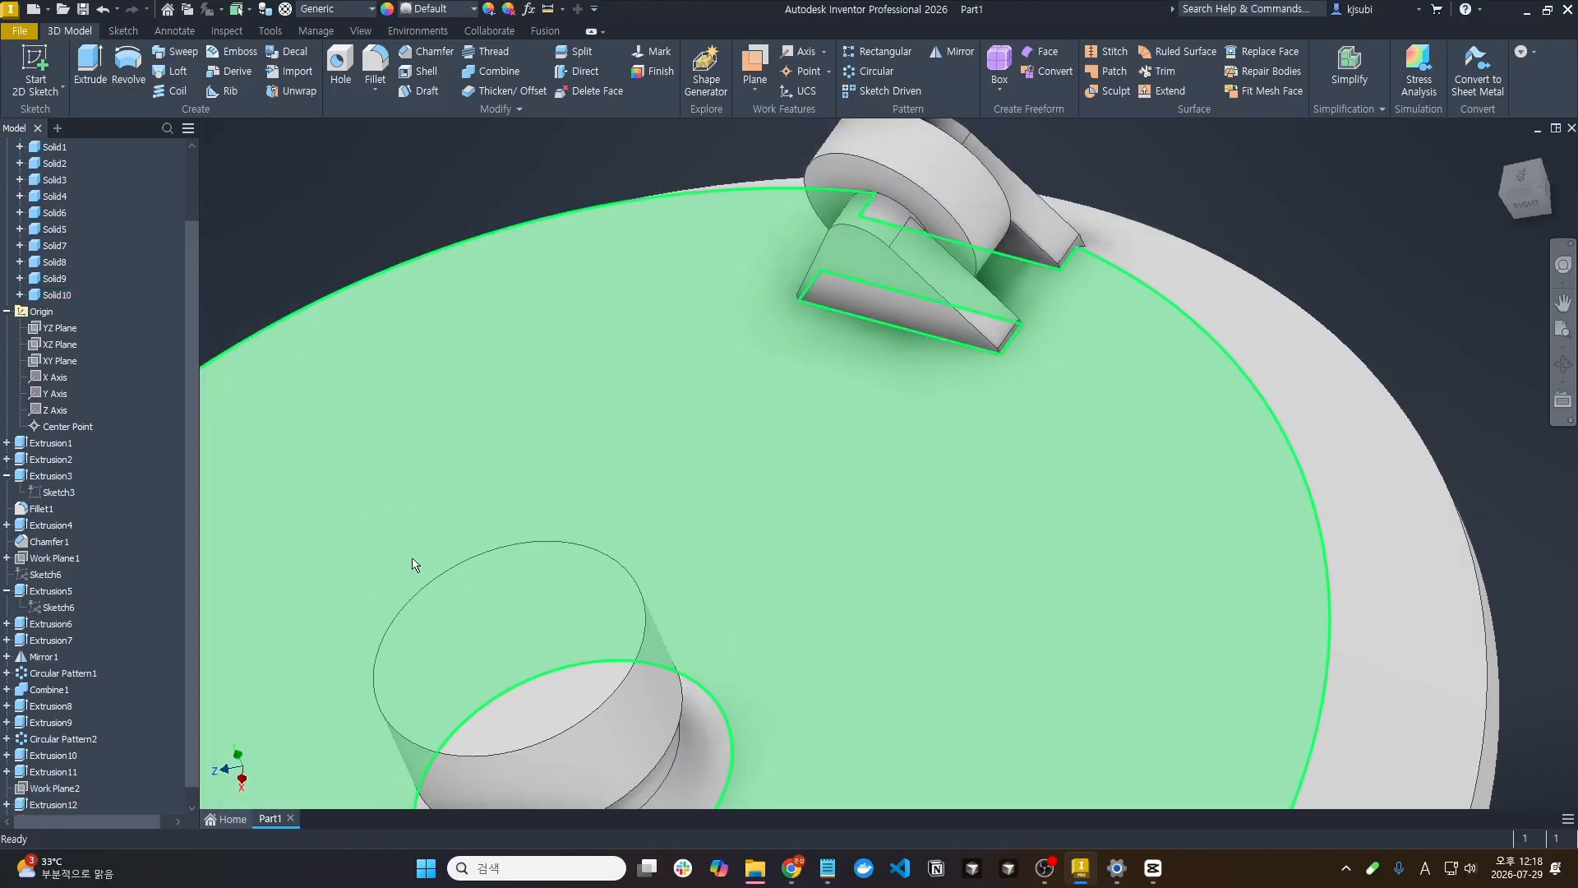
Create a sketch on the top face of the central hub and project the disc base's outermost circular edge into it
{"action": "scroll", "coordinate": [412, 559], "scroll_direction": "up", "scroll_amount": 6}
{"action": "middle_click_drag", "start_coordinate": [301, 405], "coordinate": [365, 382], "text": "shift"}
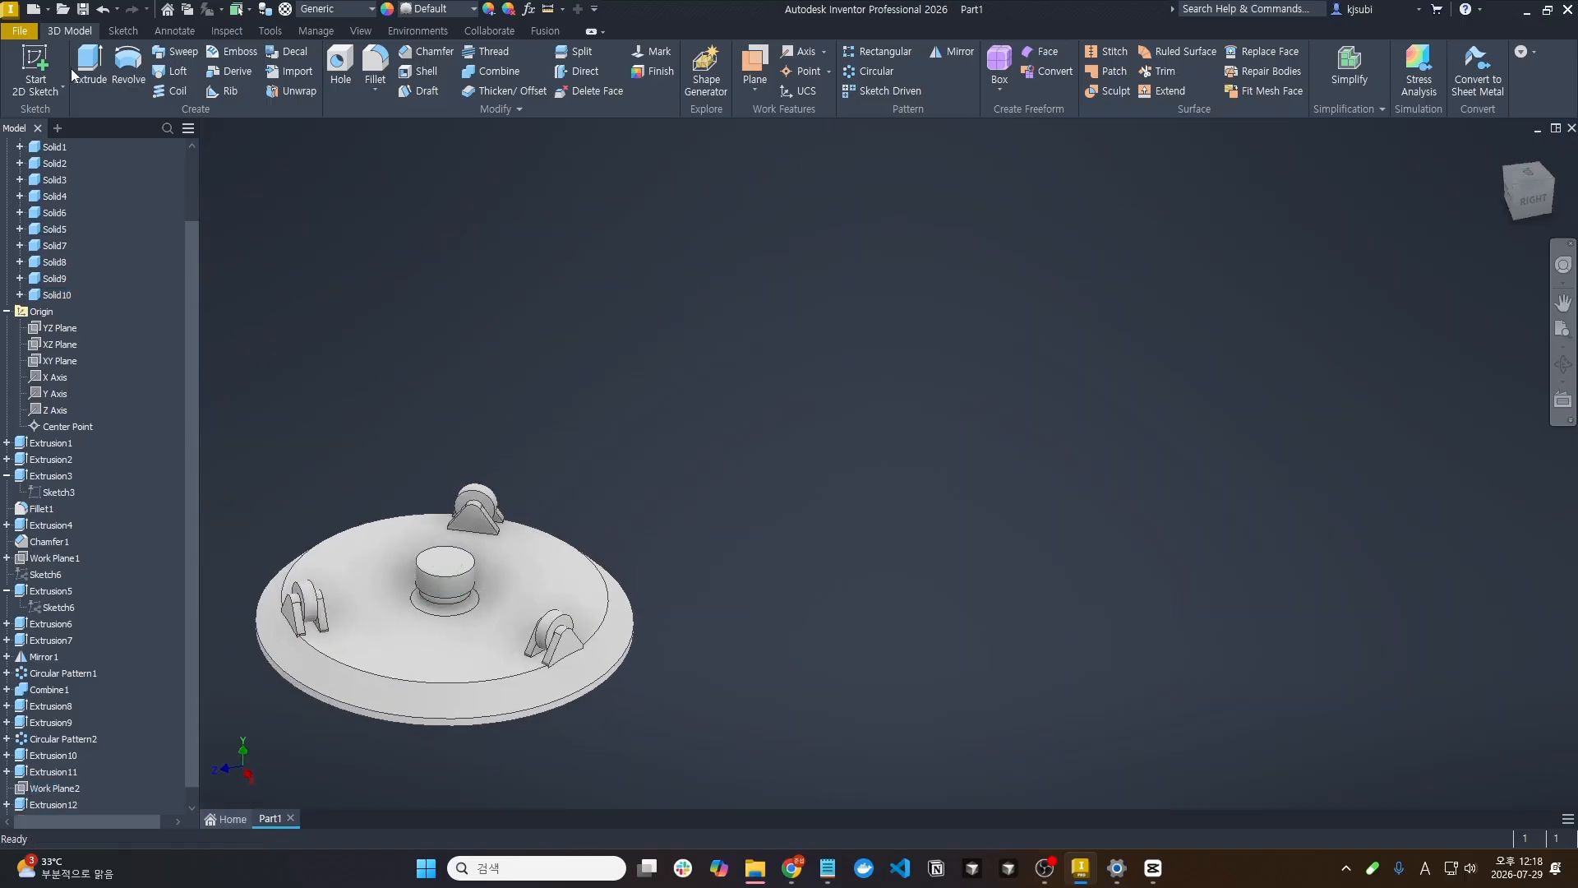
{"action": "left_click", "coordinate": [55, 69]}
{"action": "left_click", "coordinate": [441, 564]}
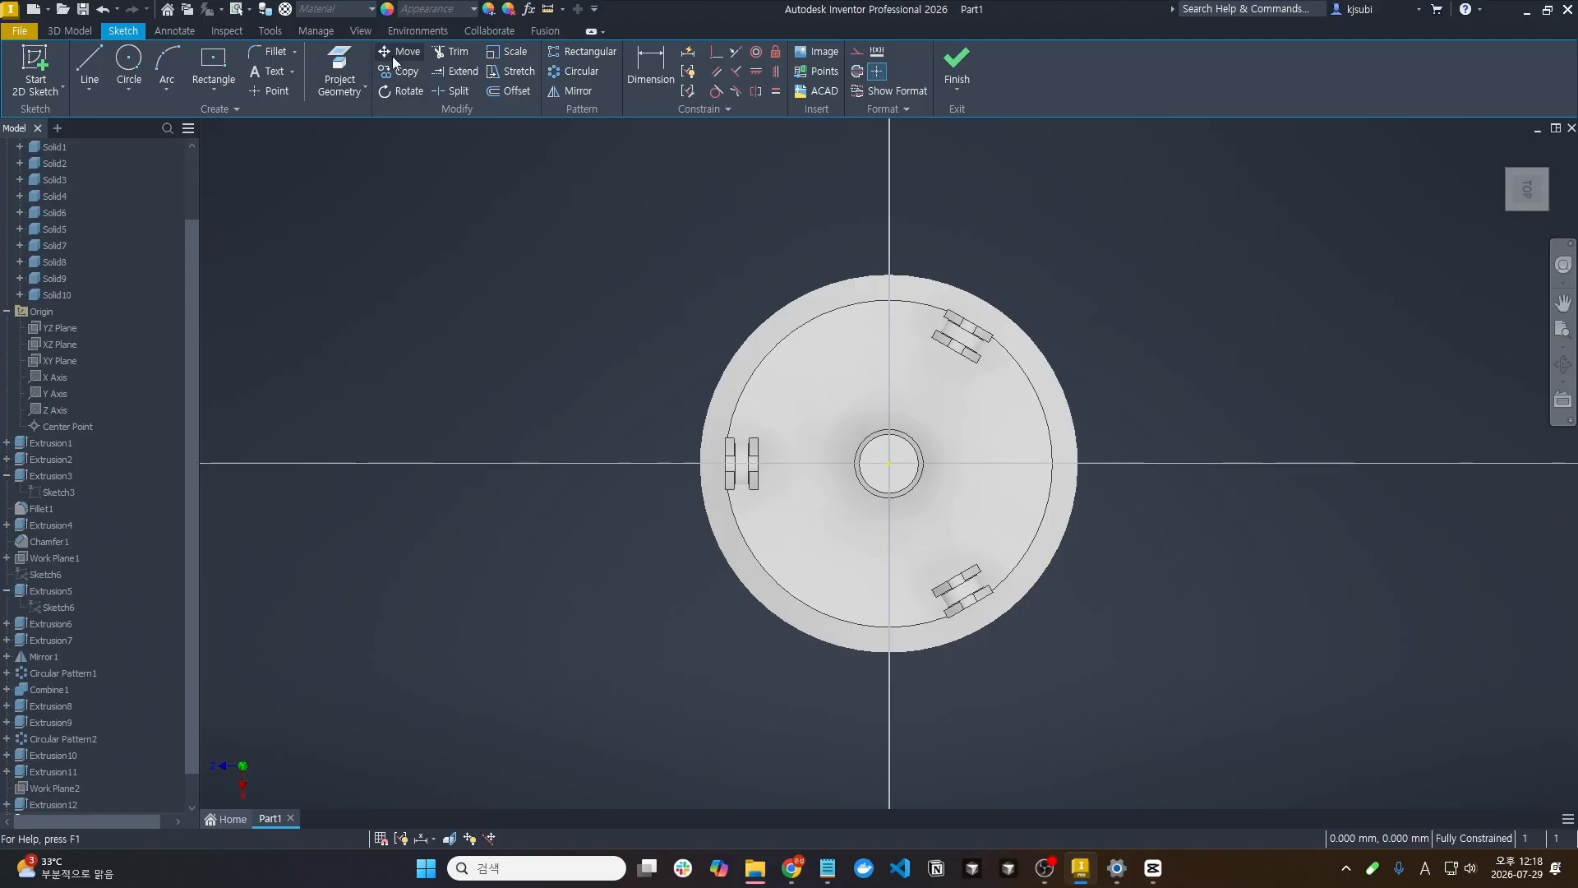
{"action": "left_click", "coordinate": [343, 95]}
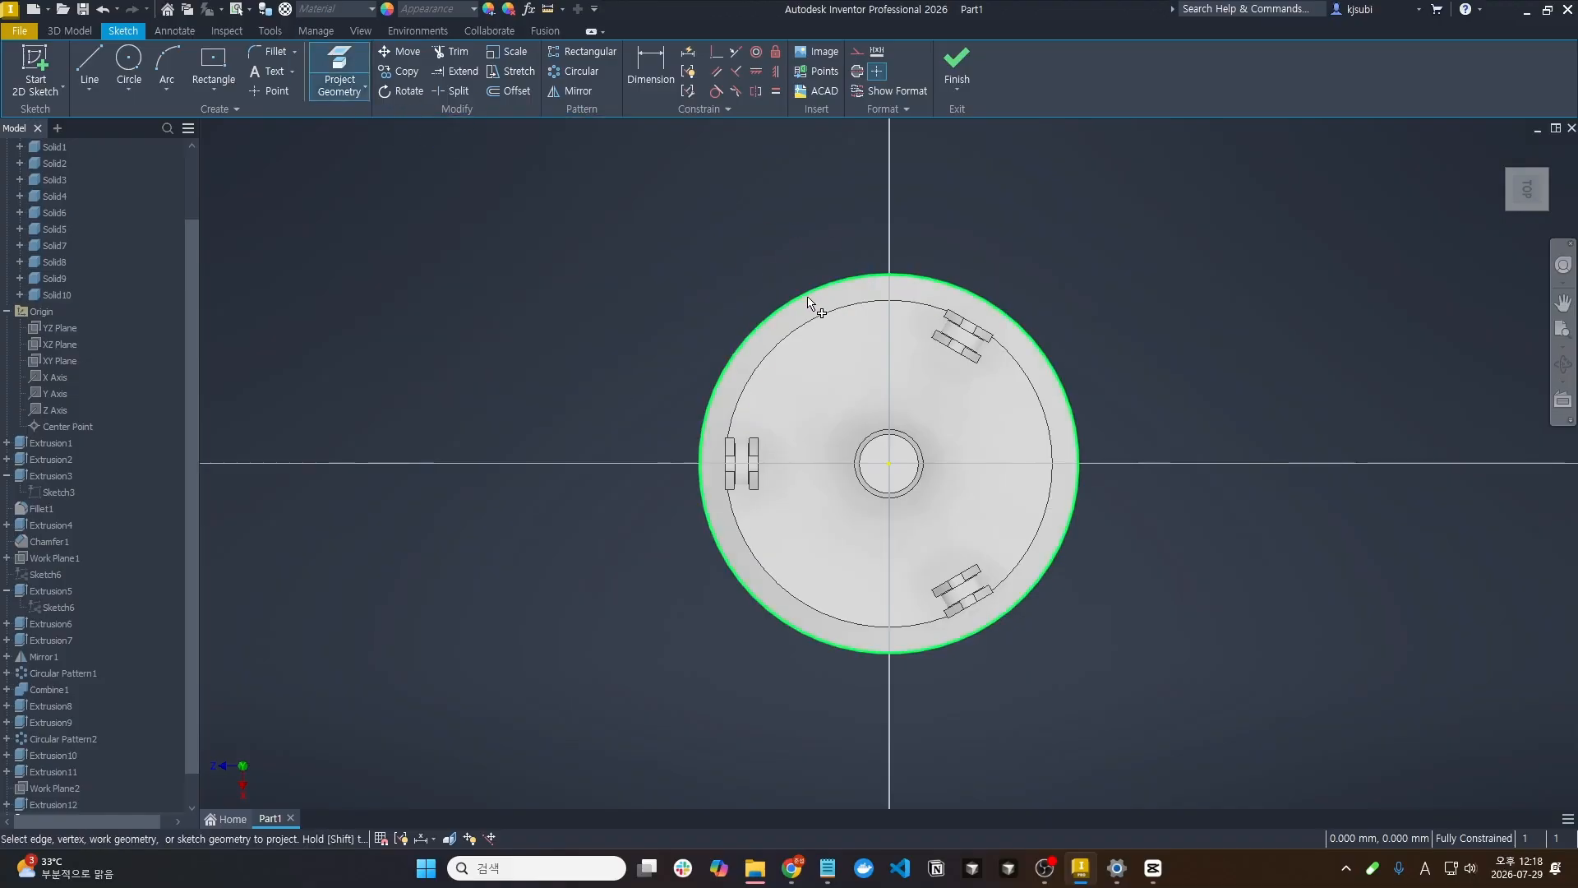
{"action": "left_click", "coordinate": [956, 66]}
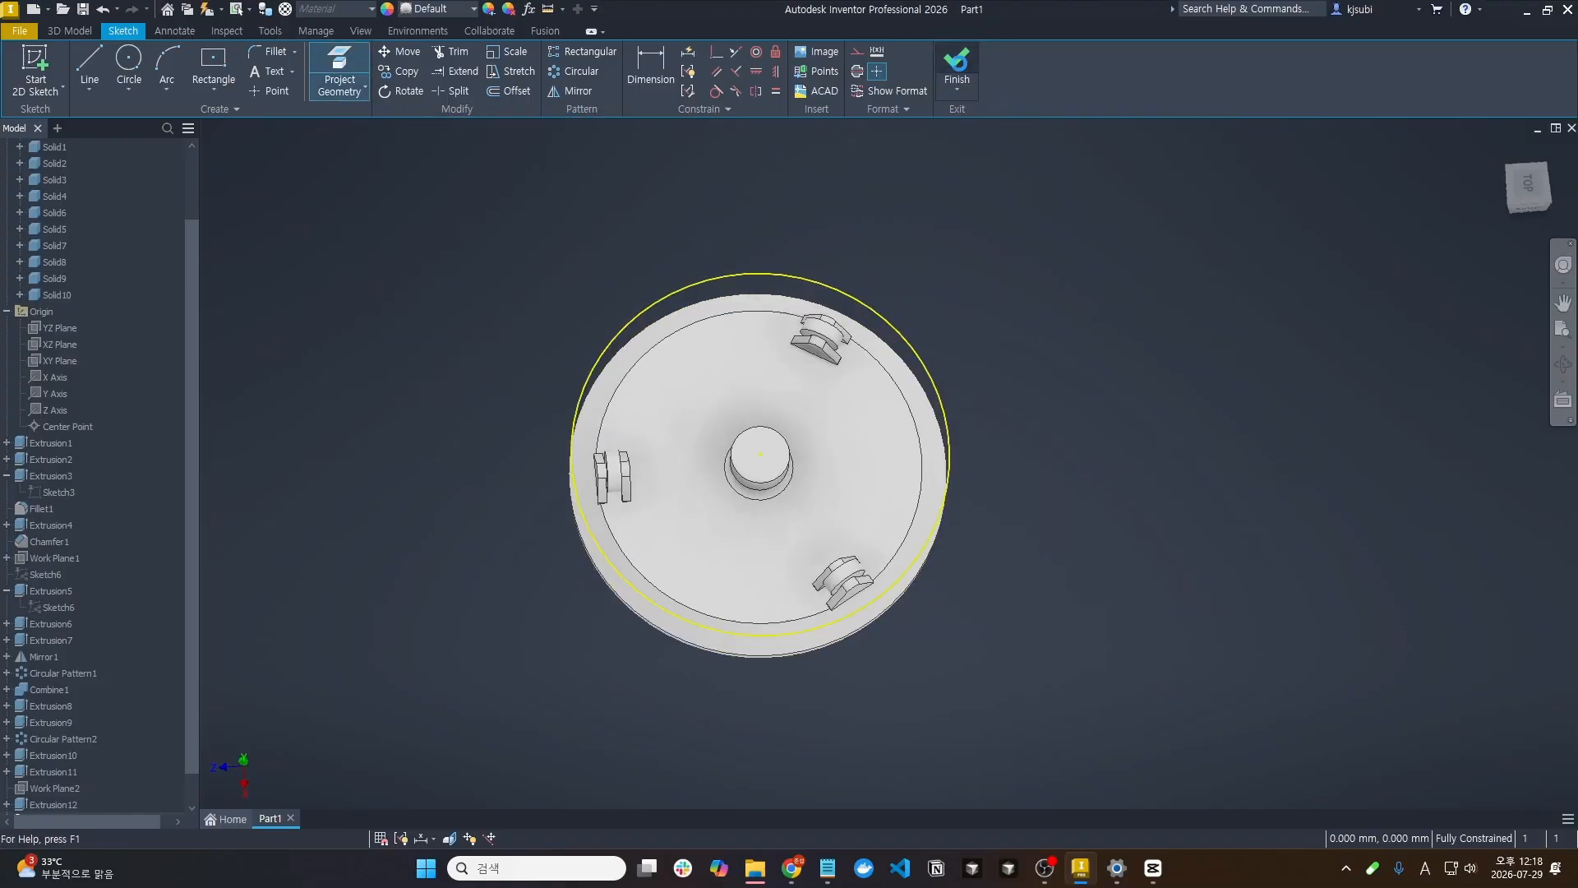
Extrude the projected disc outline 2 mm upward as a top plate joined to the hub, and reopen that extrusion for editing
{"action": "left_click", "coordinate": [84, 70]}
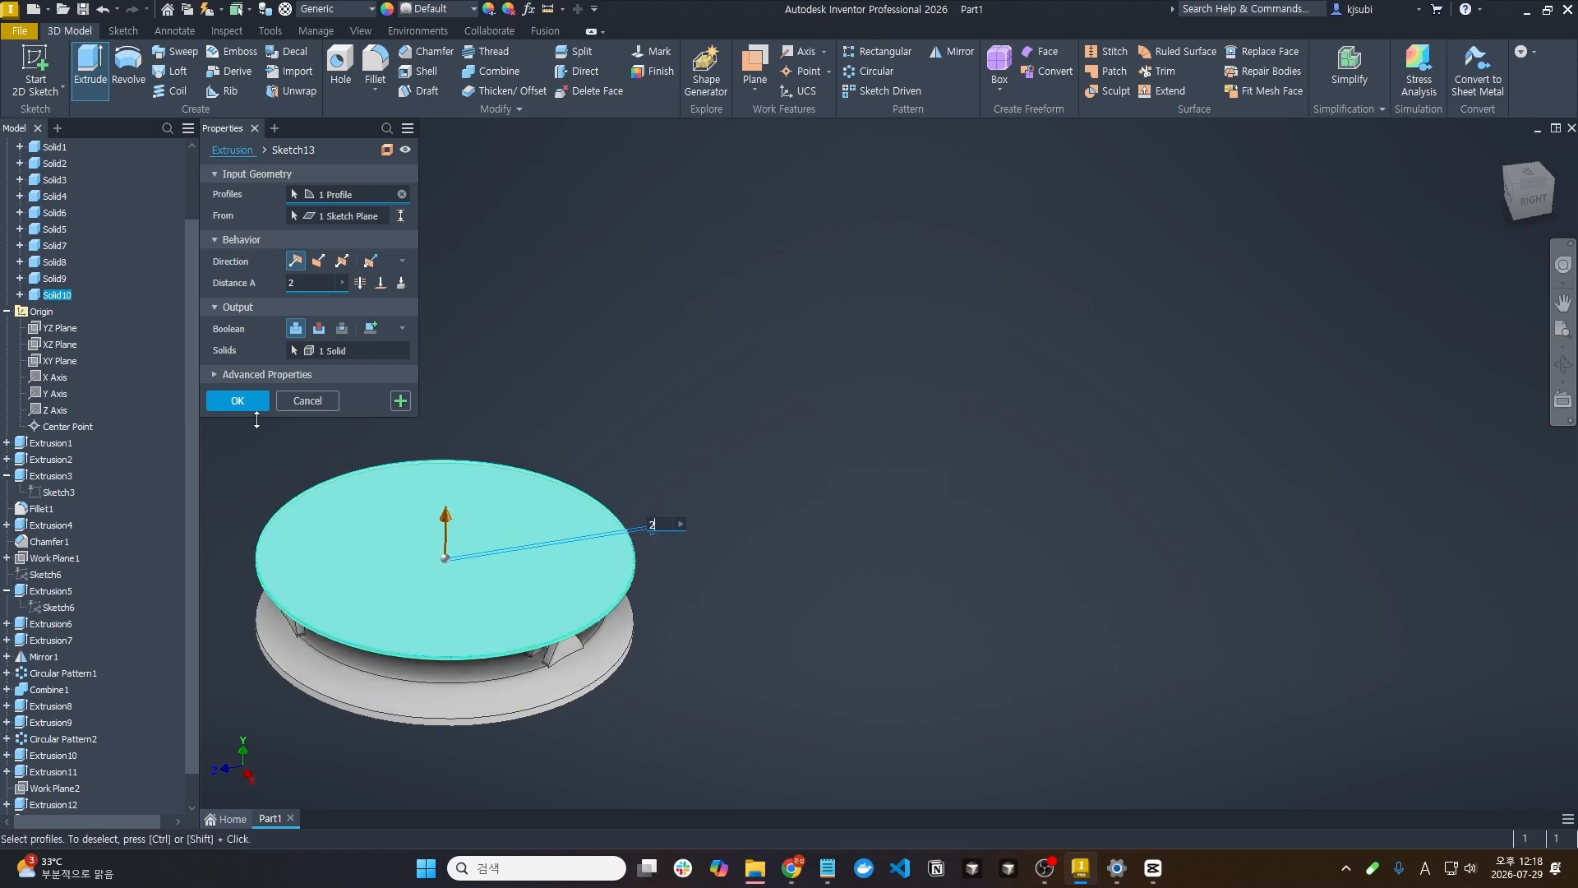
{"action": "left_click", "coordinate": [237, 400]}
{"action": "middle_click_drag", "start_coordinate": [621, 768], "coordinate": [629, 727], "text": "shift"}
{"action": "scroll", "coordinate": [57, 777], "scroll_direction": "down", "scroll_amount": 1}
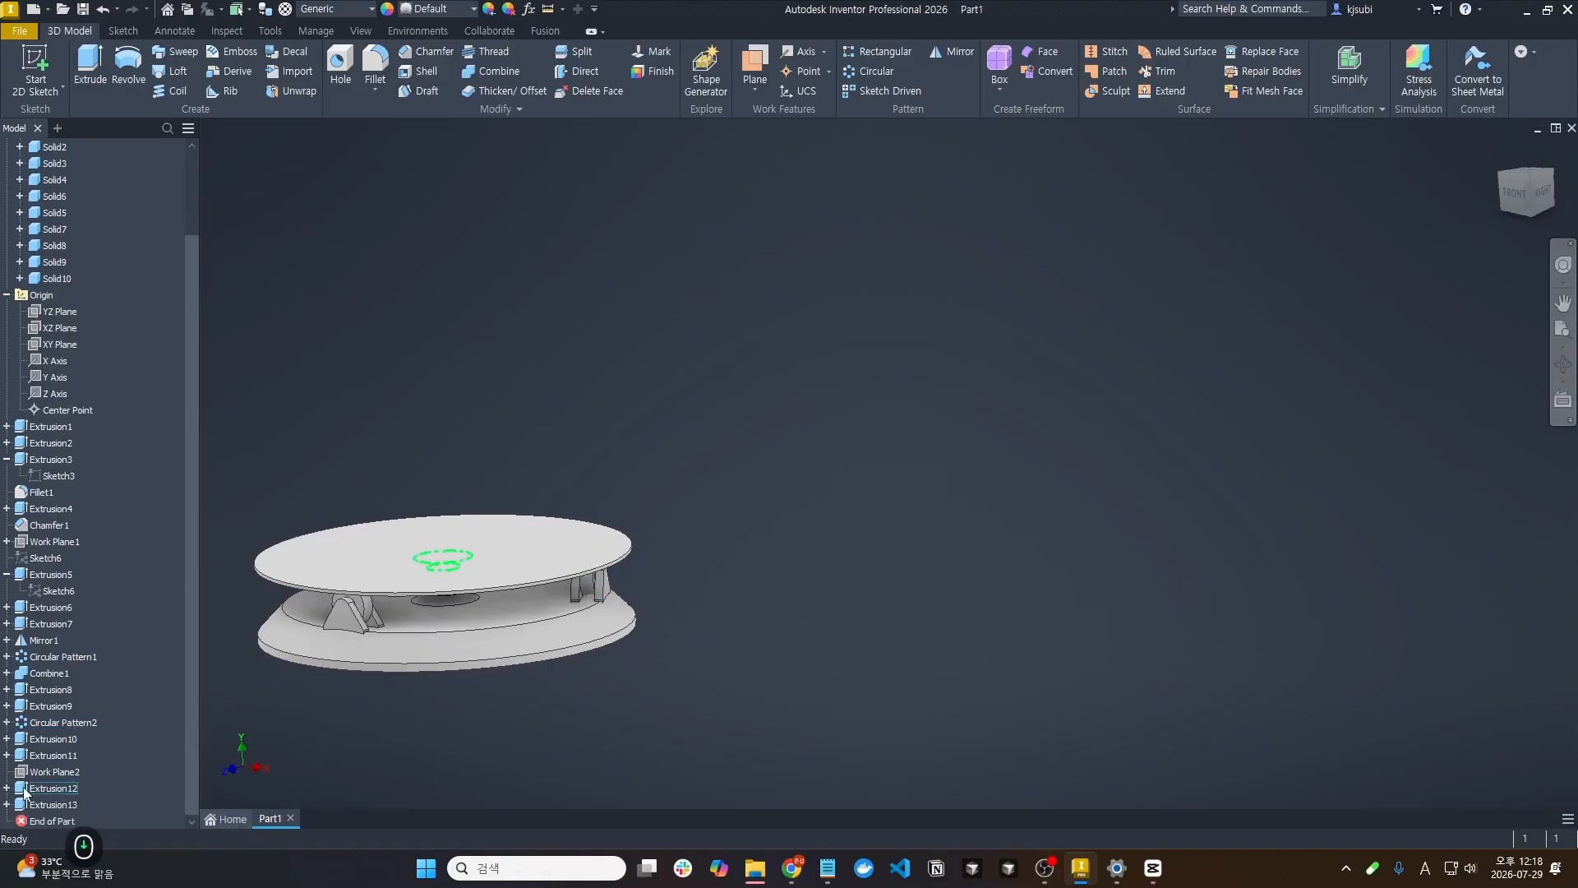
{"action": "double_click", "coordinate": [23, 805]}
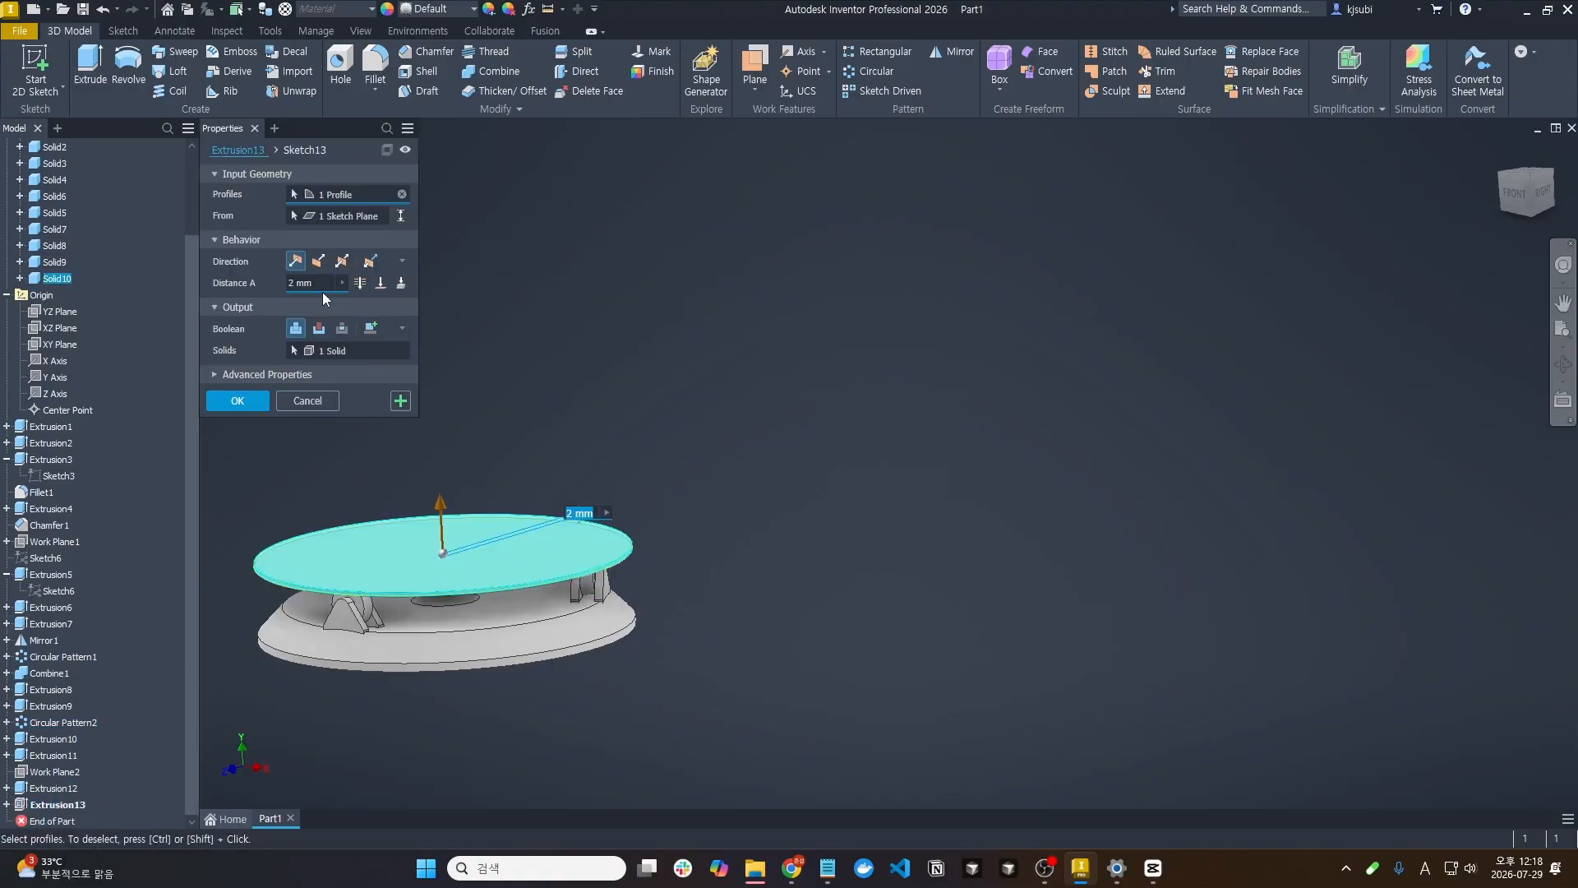
{"action": "key", "text": "Return"}
Create a sketch on the underside of the top plate and project the plate's outer circular edge into it
{"action": "middle_click_drag", "start_coordinate": [528, 683], "coordinate": [465, 744], "text": "shift"}
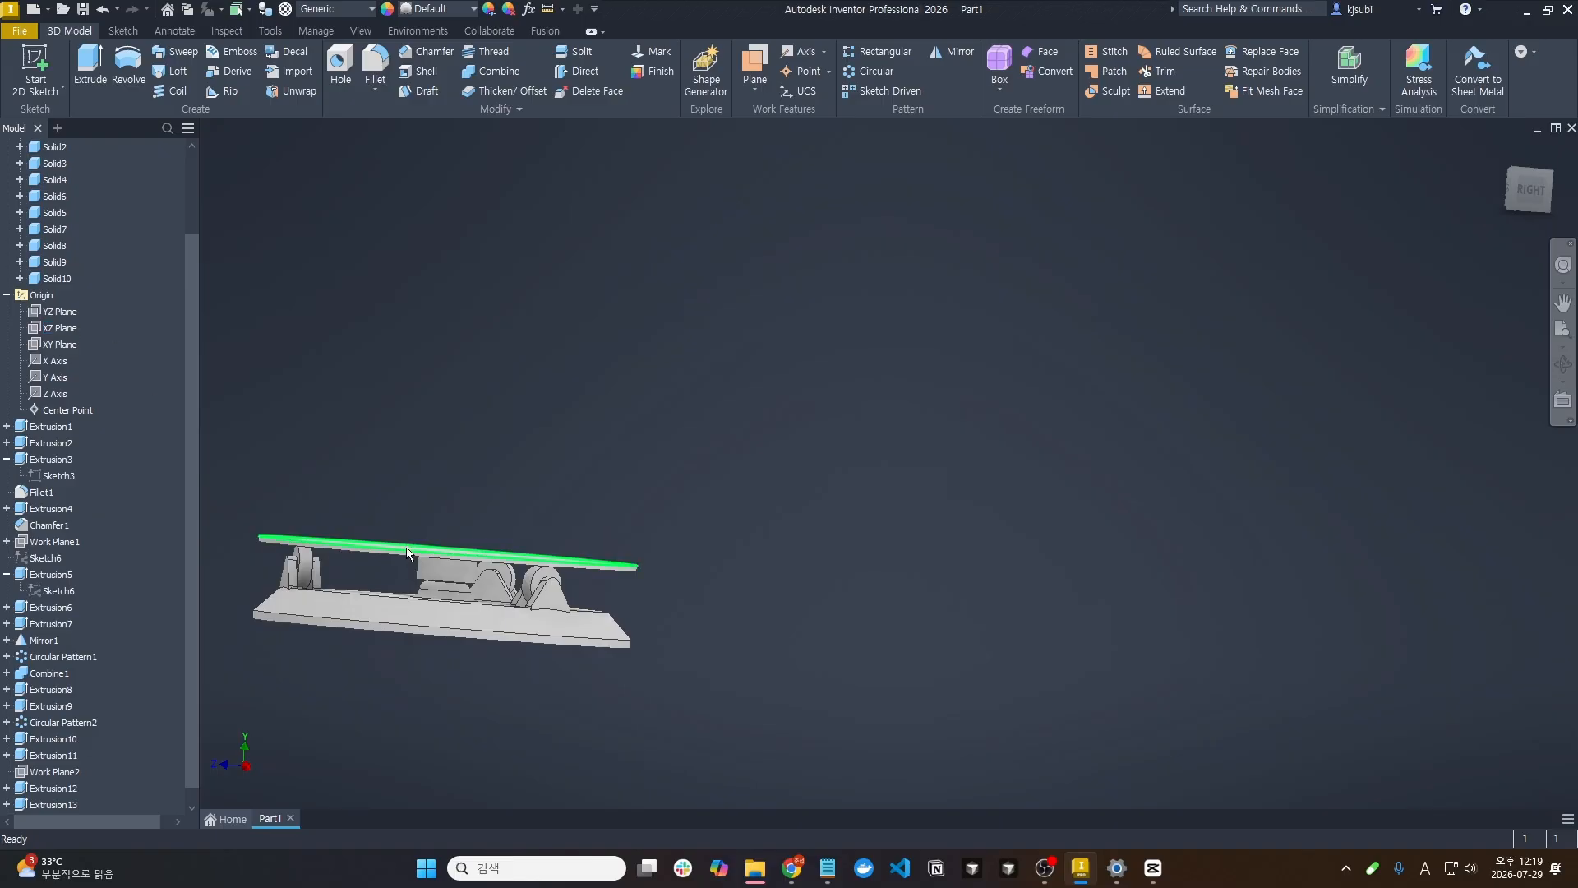
{"action": "mouse_move", "coordinate": [299, 538]}
{"action": "middle_mouse_down", "text": "shift"}
{"action": "mouse_move", "coordinate": [429, 701]}
{"action": "mouse_move", "coordinate": [468, 662]}
{"action": "mouse_move", "coordinate": [468, 691]}
{"action": "mouse_move", "coordinate": [437, 701]}
{"action": "middle_mouse_up", "text": "shift"}
{"action": "scroll", "coordinate": [481, 542], "scroll_direction": "down", "scroll_amount": 5}
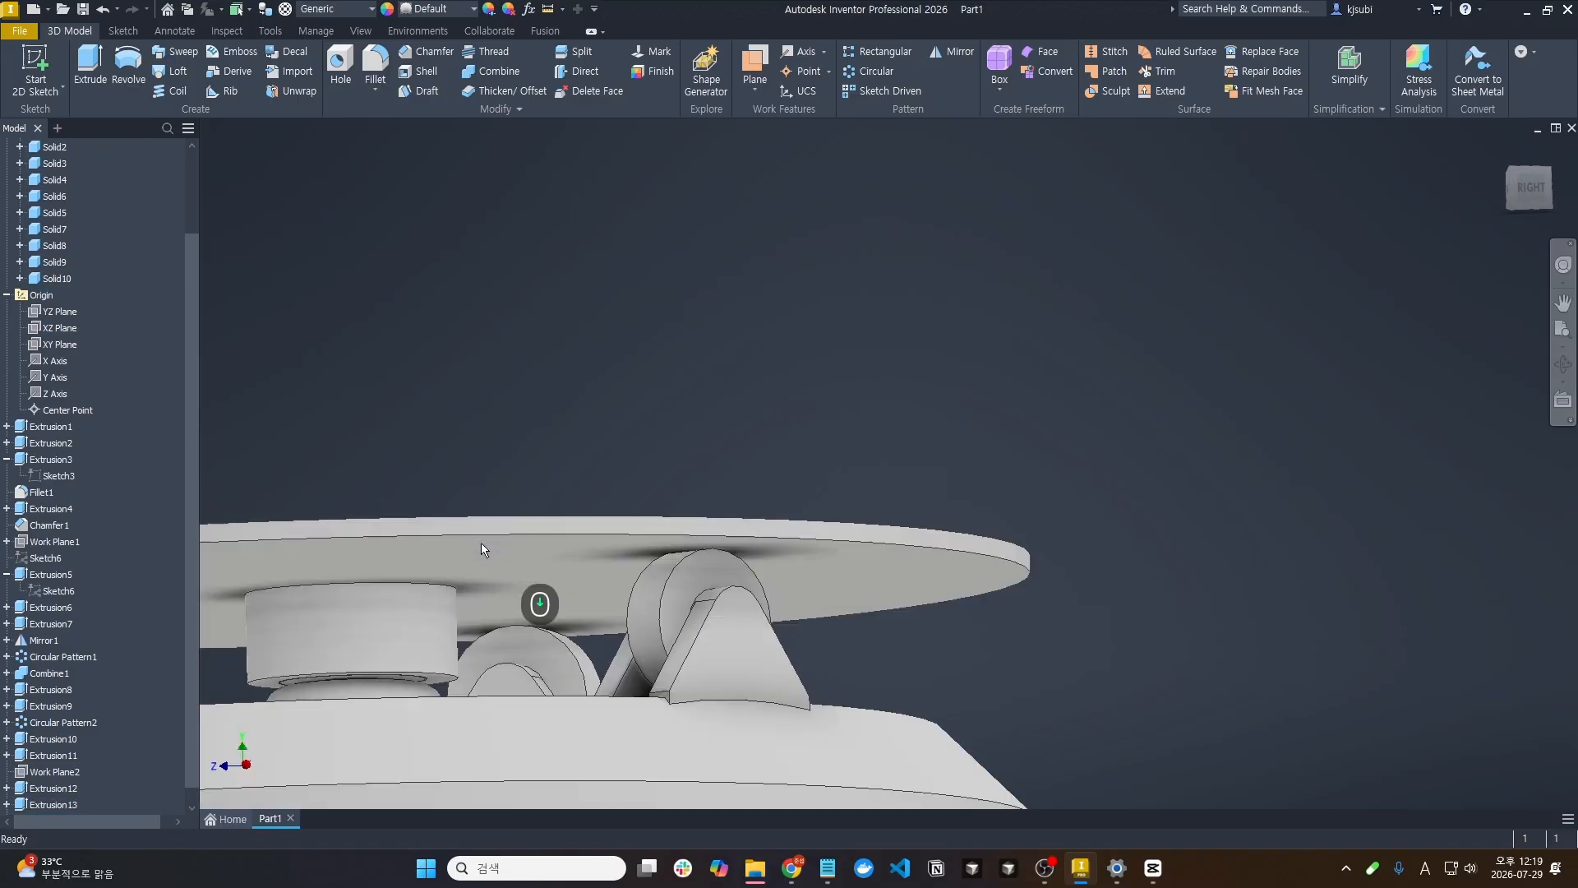
{"action": "scroll", "coordinate": [481, 573], "scroll_direction": "up", "scroll_amount": 3}
{"action": "mouse_move", "coordinate": [482, 574]}
{"action": "middle_mouse_down", "text": "shift"}
{"action": "mouse_move", "coordinate": [440, 599]}
{"action": "mouse_move", "coordinate": [468, 574]}
{"action": "middle_mouse_up", "text": "shift"}
{"action": "left_click", "coordinate": [488, 529]}
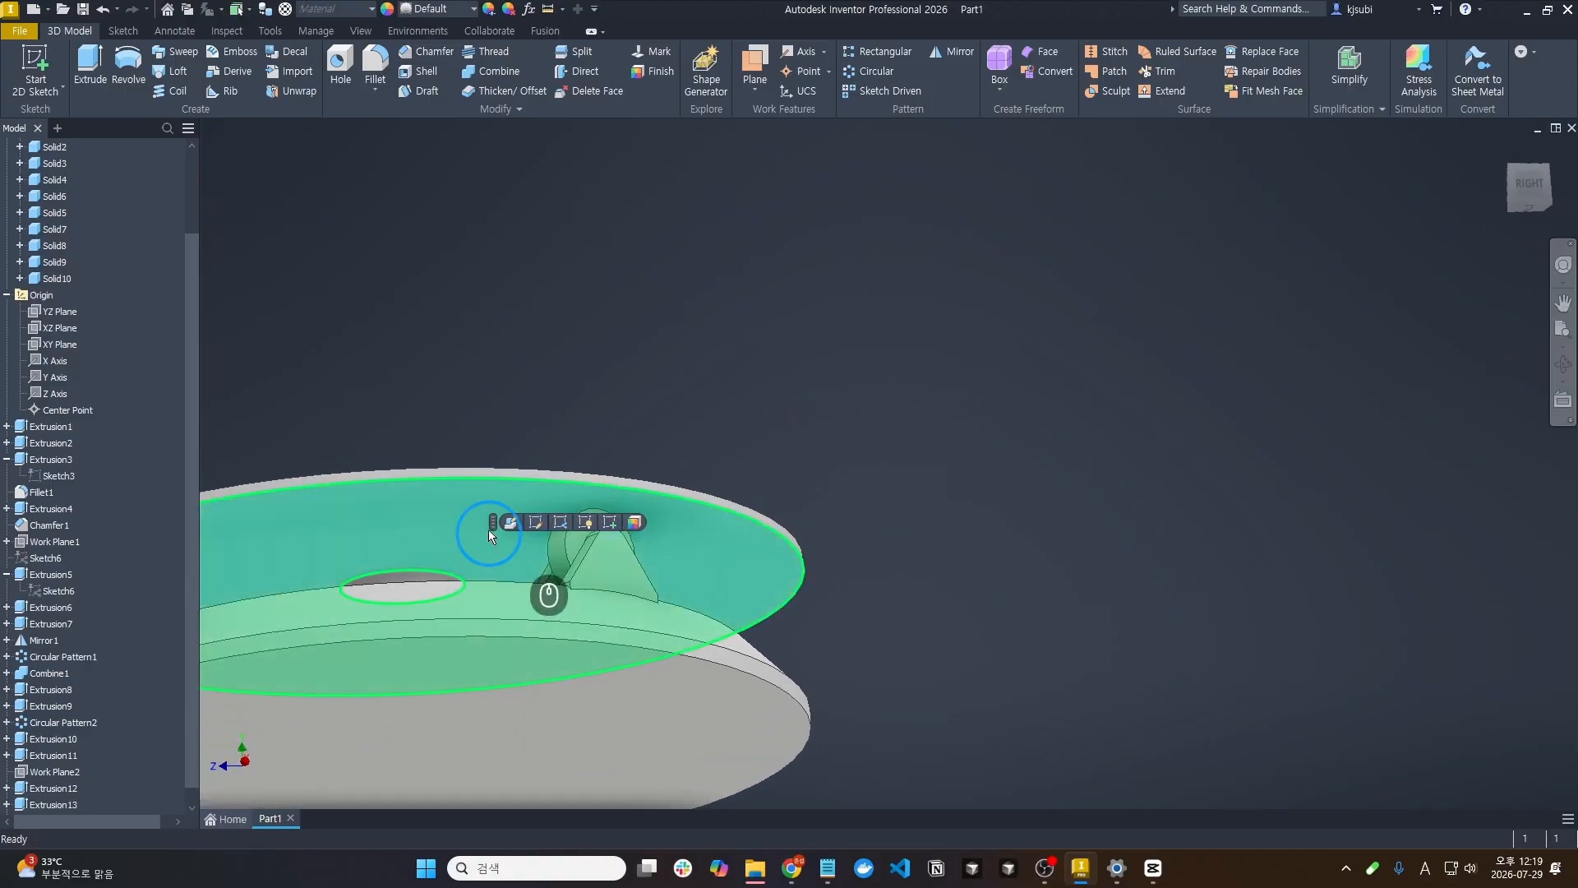
{"action": "left_click", "coordinate": [510, 522]}
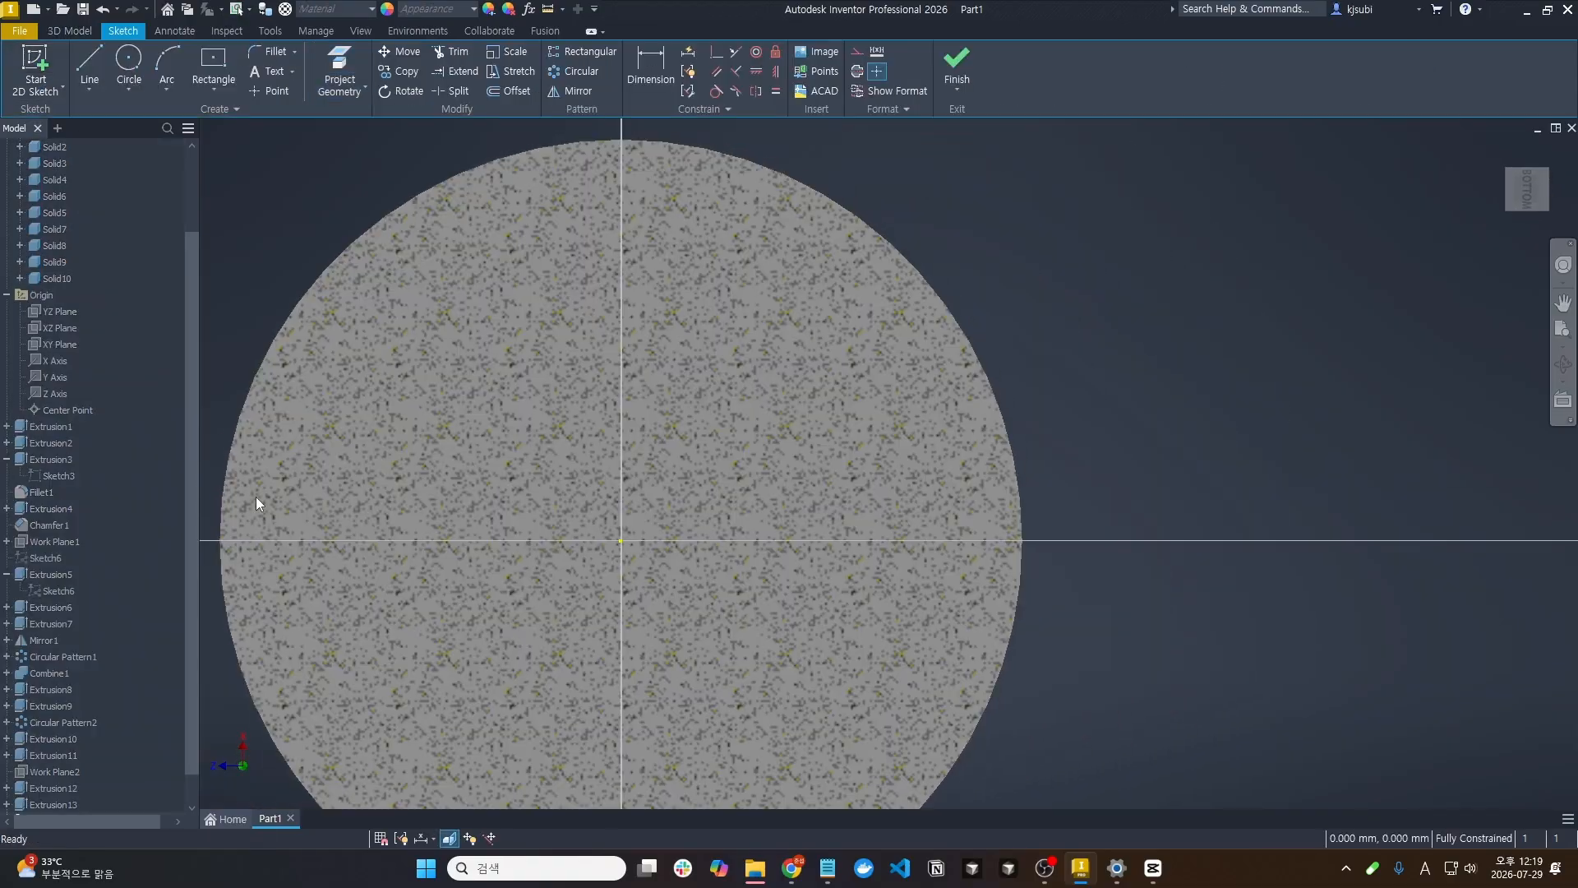
{"action": "left_click", "coordinate": [340, 65]}
{"action": "left_click", "coordinate": [404, 200]}
Offset the plate's outer edge inward to make one circle near the rim and two closely spaced circles further inside, and finish the sketch
{"action": "left_click", "coordinate": [509, 91]}
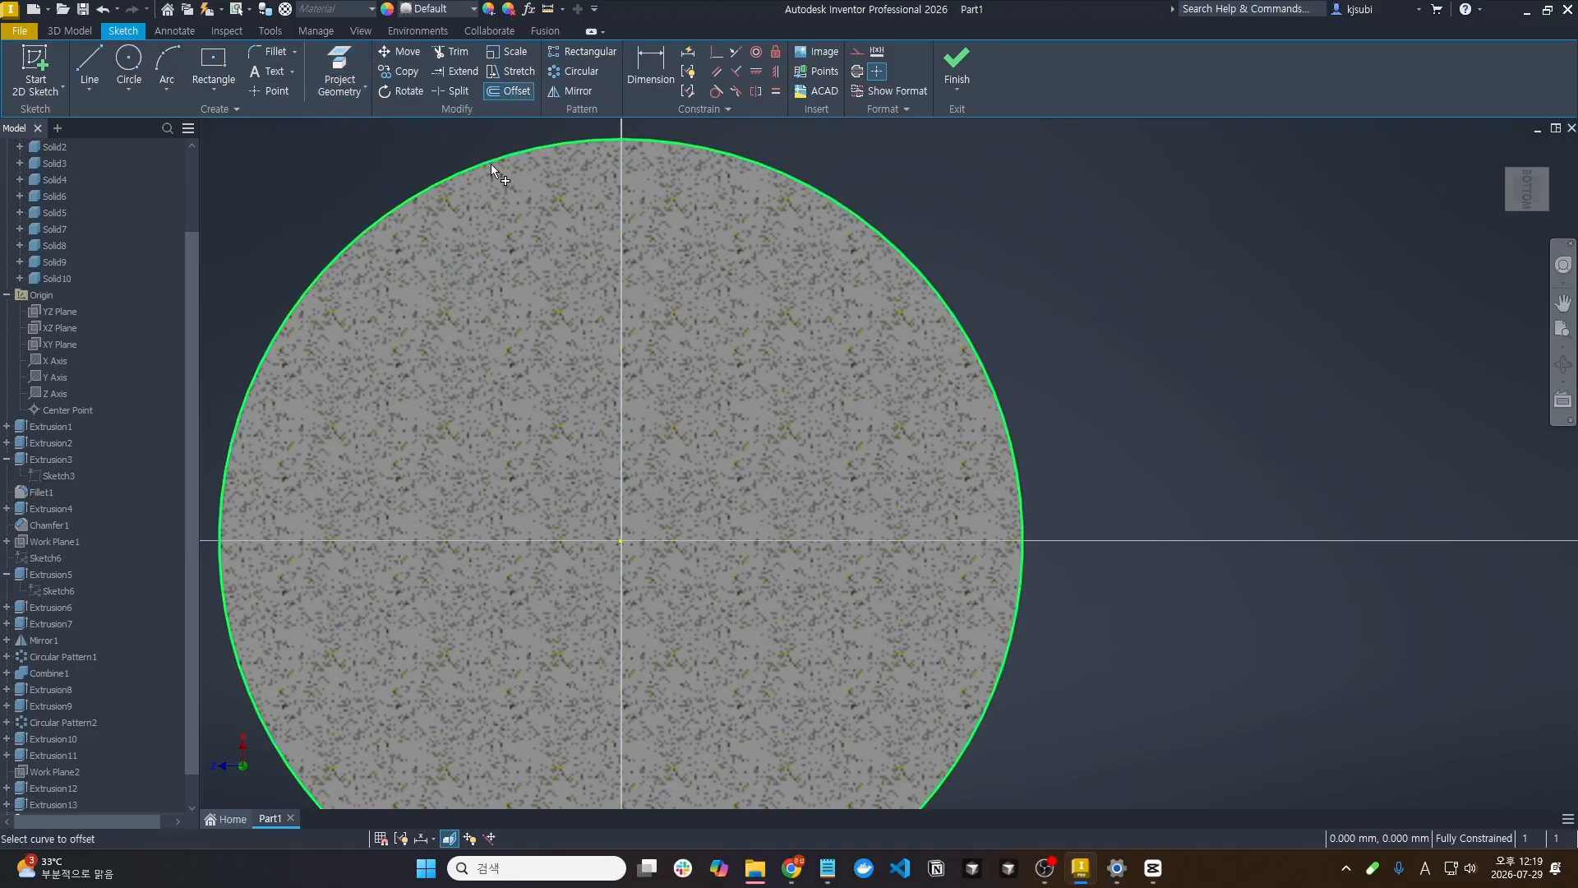
{"action": "left_click", "coordinate": [502, 181]}
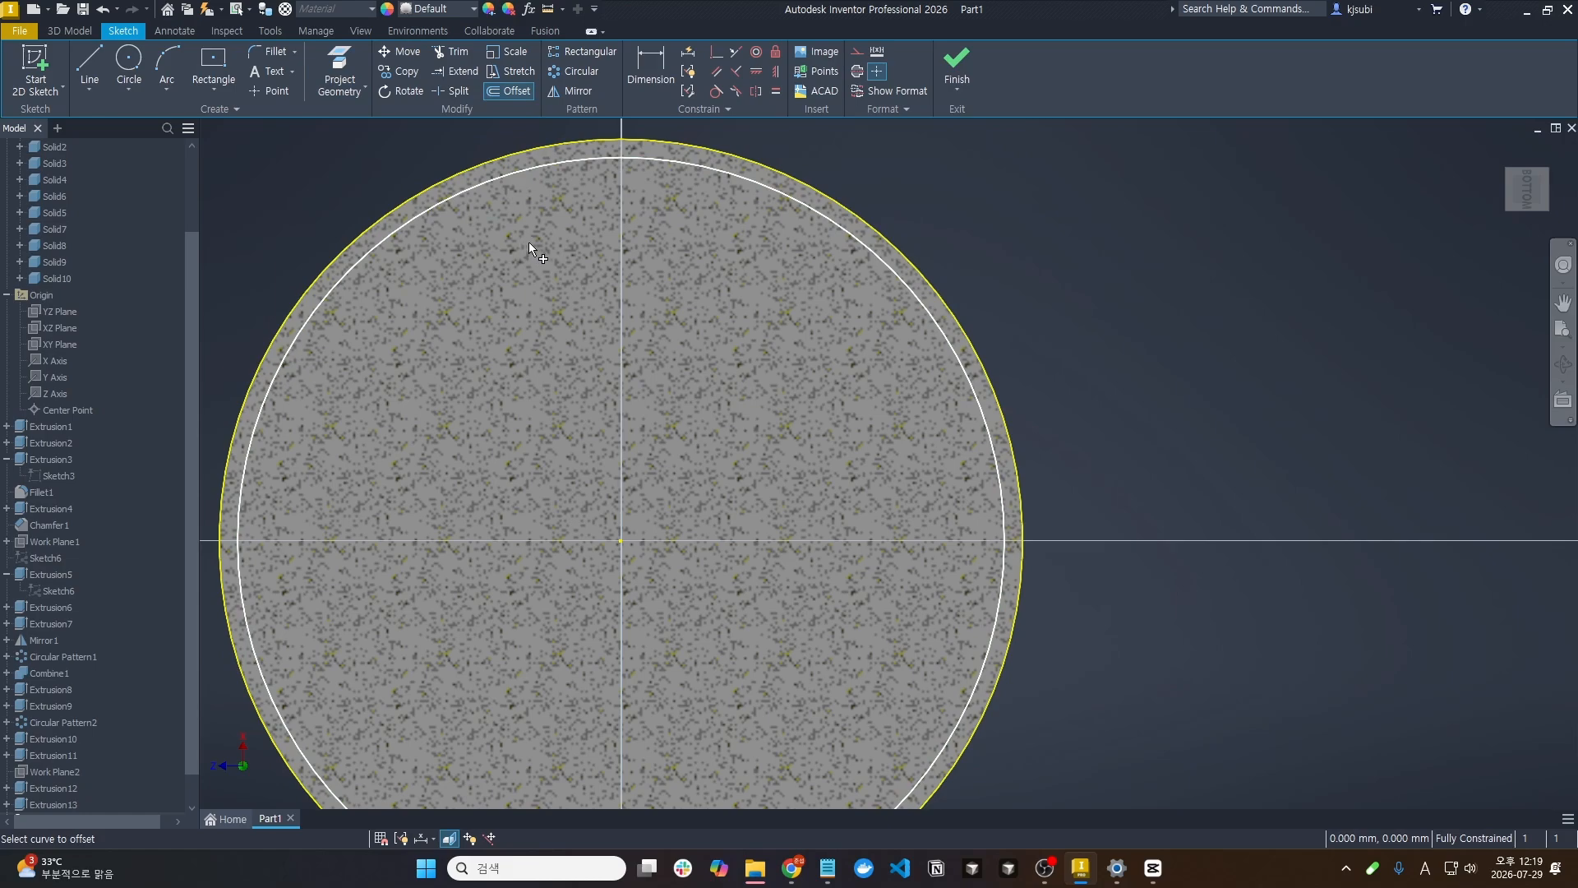
{"action": "scroll", "coordinate": [529, 242], "scroll_direction": "up", "scroll_amount": 3}
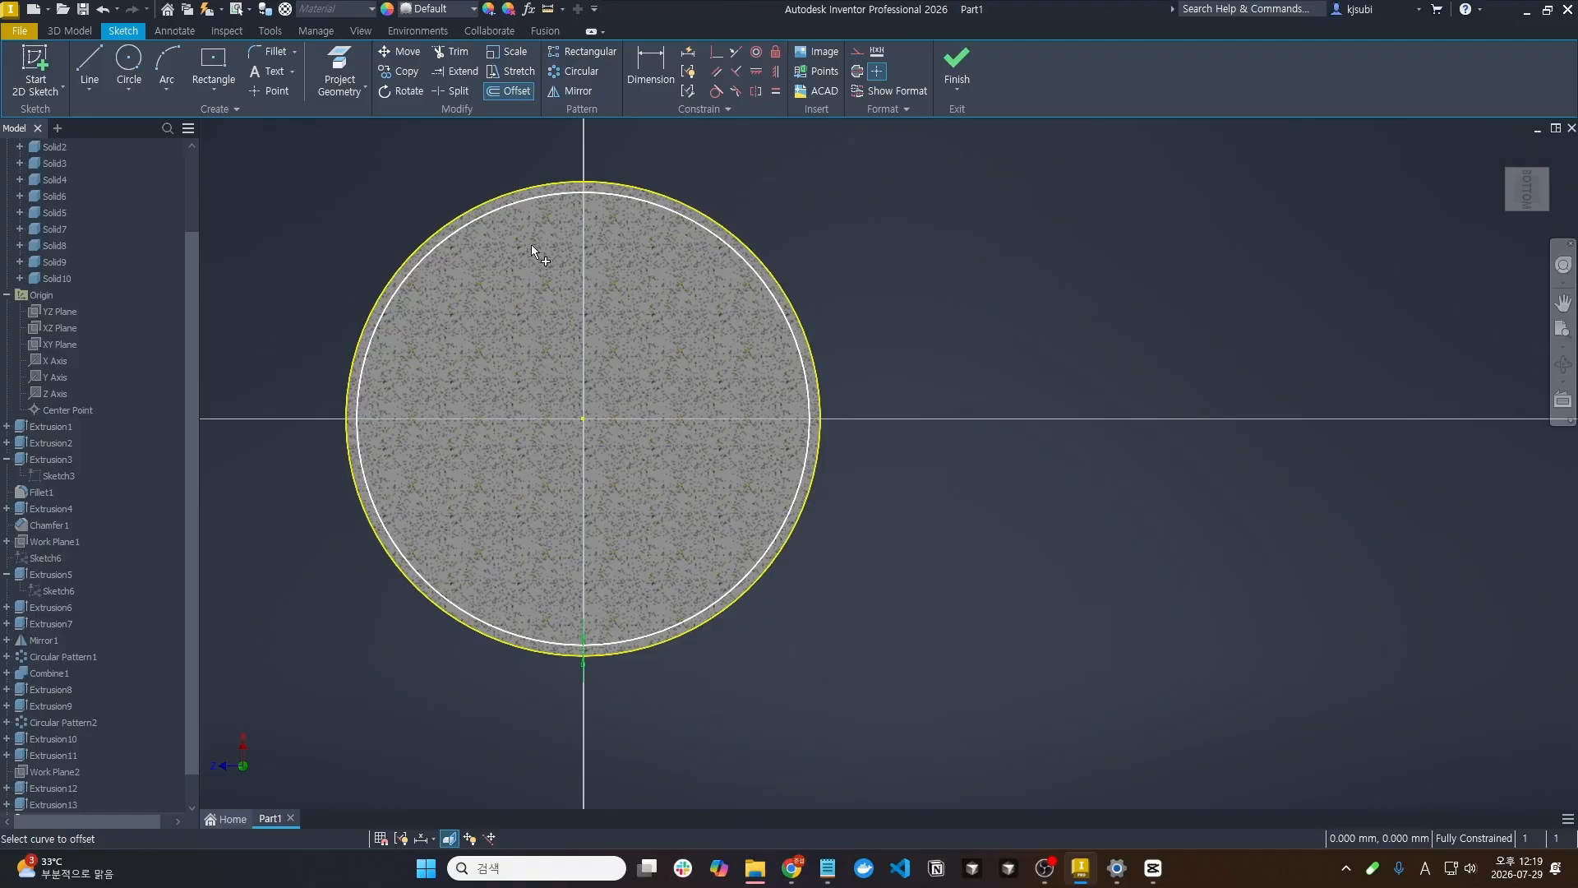
{"action": "left_click", "coordinate": [509, 207]}
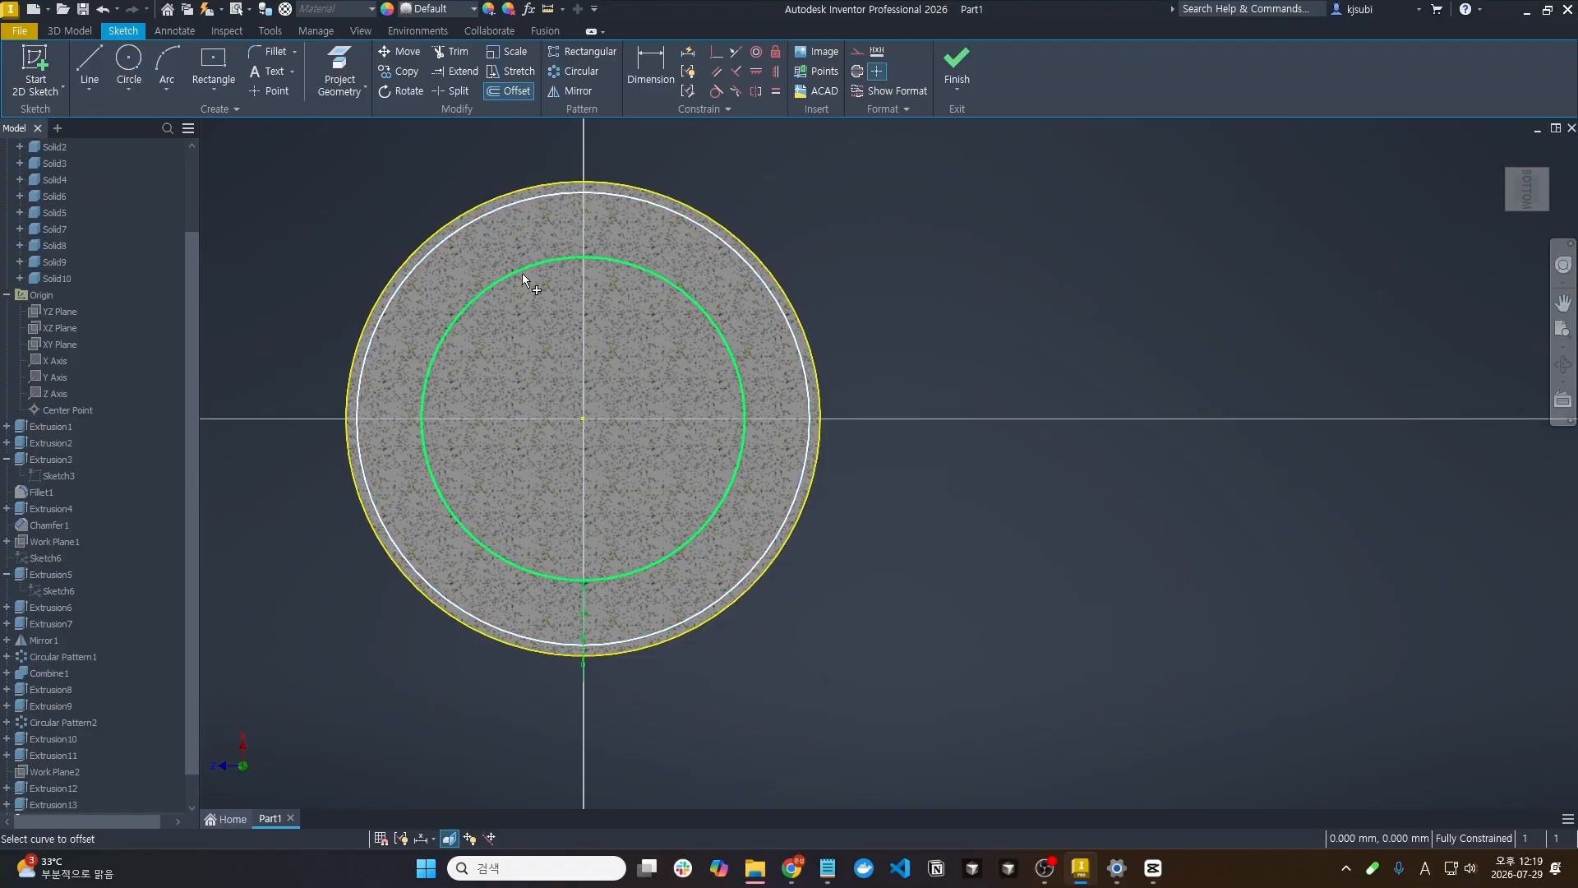
{"action": "left_click", "coordinate": [550, 274]}
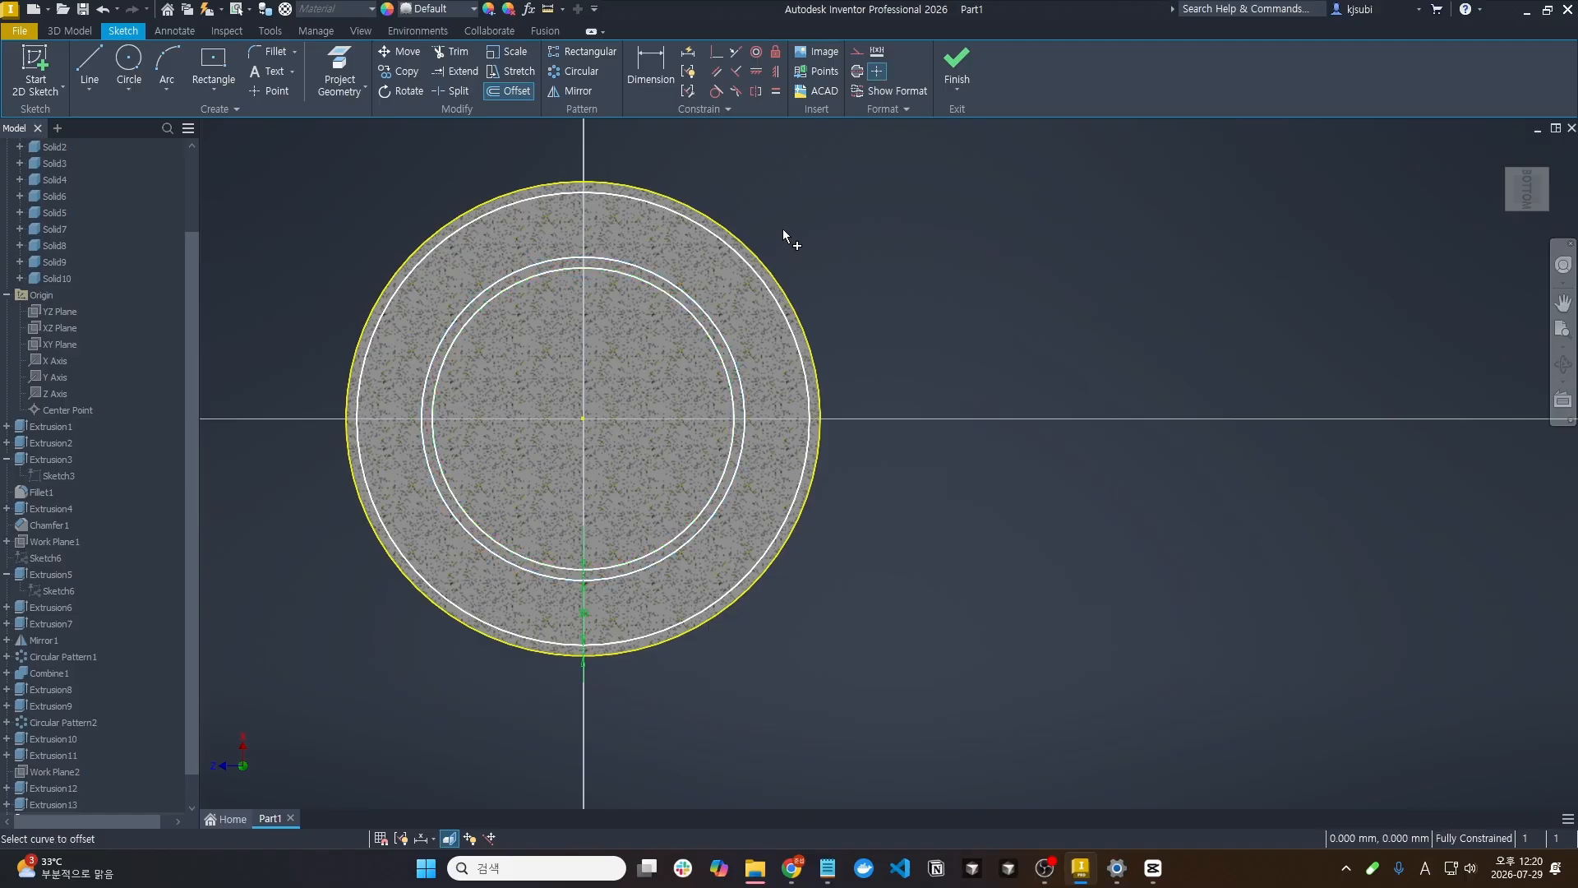
{"action": "mouse_move", "coordinate": [791, 223]}
{"action": "middle_mouse_down", "text": "shift"}
{"action": "mouse_move", "coordinate": [796, 239]}
{"action": "mouse_move", "coordinate": [750, 274]}
{"action": "mouse_move", "coordinate": [835, 321]}
{"action": "mouse_move", "coordinate": [917, 335]}
{"action": "middle_mouse_up", "text": "shift"}
{"action": "left_click", "coordinate": [959, 63]}
{"action": "scroll", "coordinate": [802, 353], "scroll_direction": "down", "scroll_amount": 5}
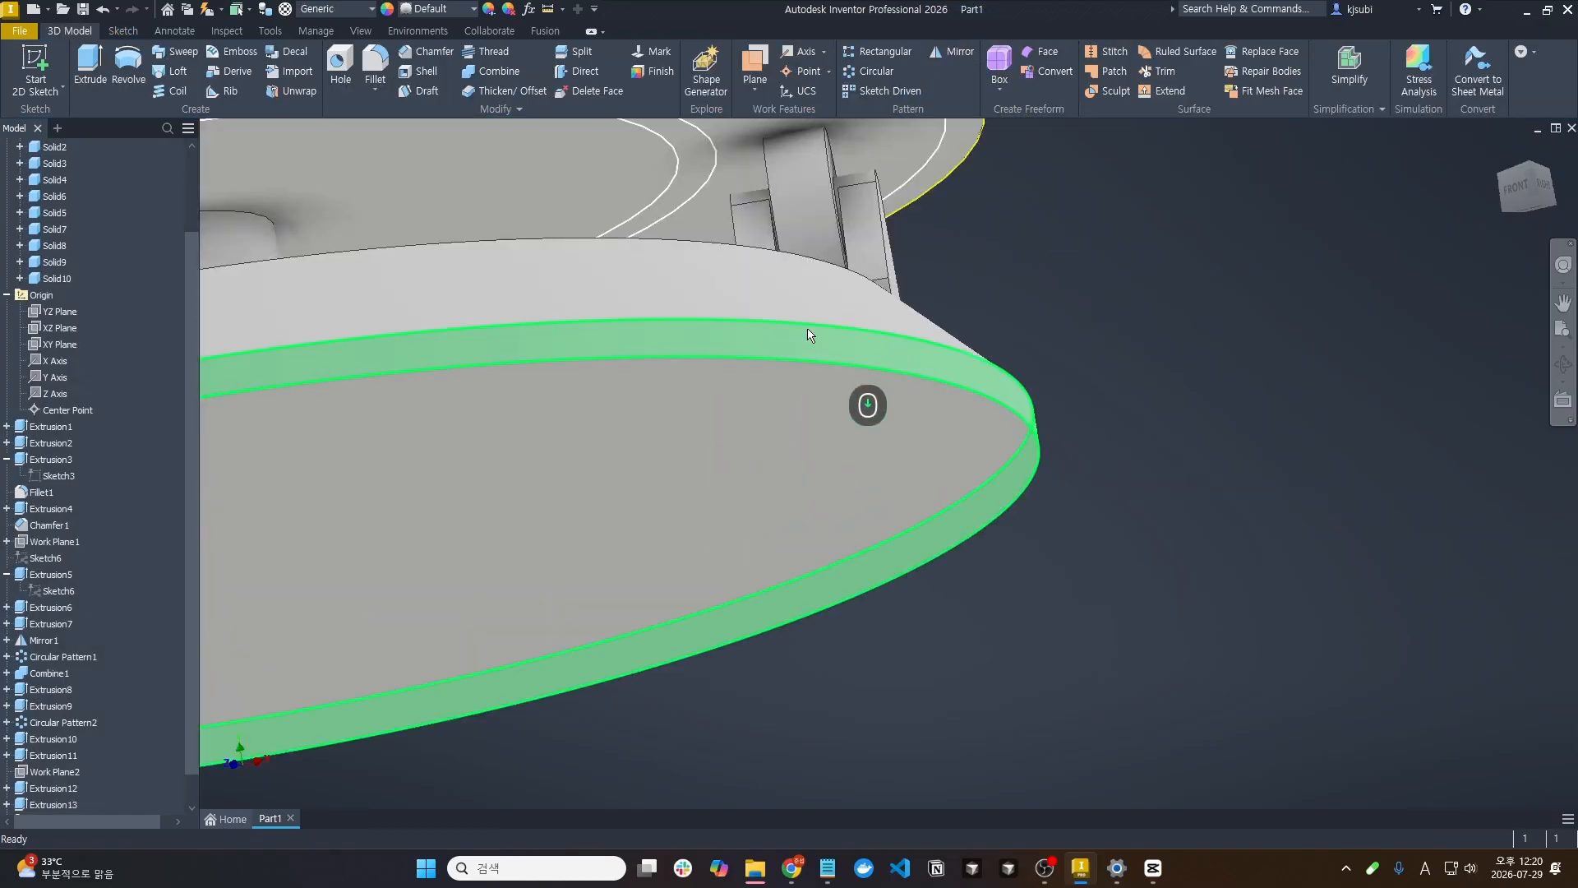
Extrude the rim ring and the narrow inner ring on the plate's underside 10 mm downward, joined to the plate
{"action": "scroll", "coordinate": [658, 304], "scroll_direction": "up", "scroll_amount": 4}
{"action": "key", "text": "e"}
{"action": "scroll", "coordinate": [785, 239], "scroll_direction": "down", "scroll_amount": 4}
{"action": "left_click", "coordinate": [639, 226]}
{"action": "scroll", "coordinate": [682, 333], "scroll_direction": "up", "scroll_amount": 5}
{"action": "scroll", "coordinate": [542, 315], "scroll_direction": "down", "scroll_amount": 3}
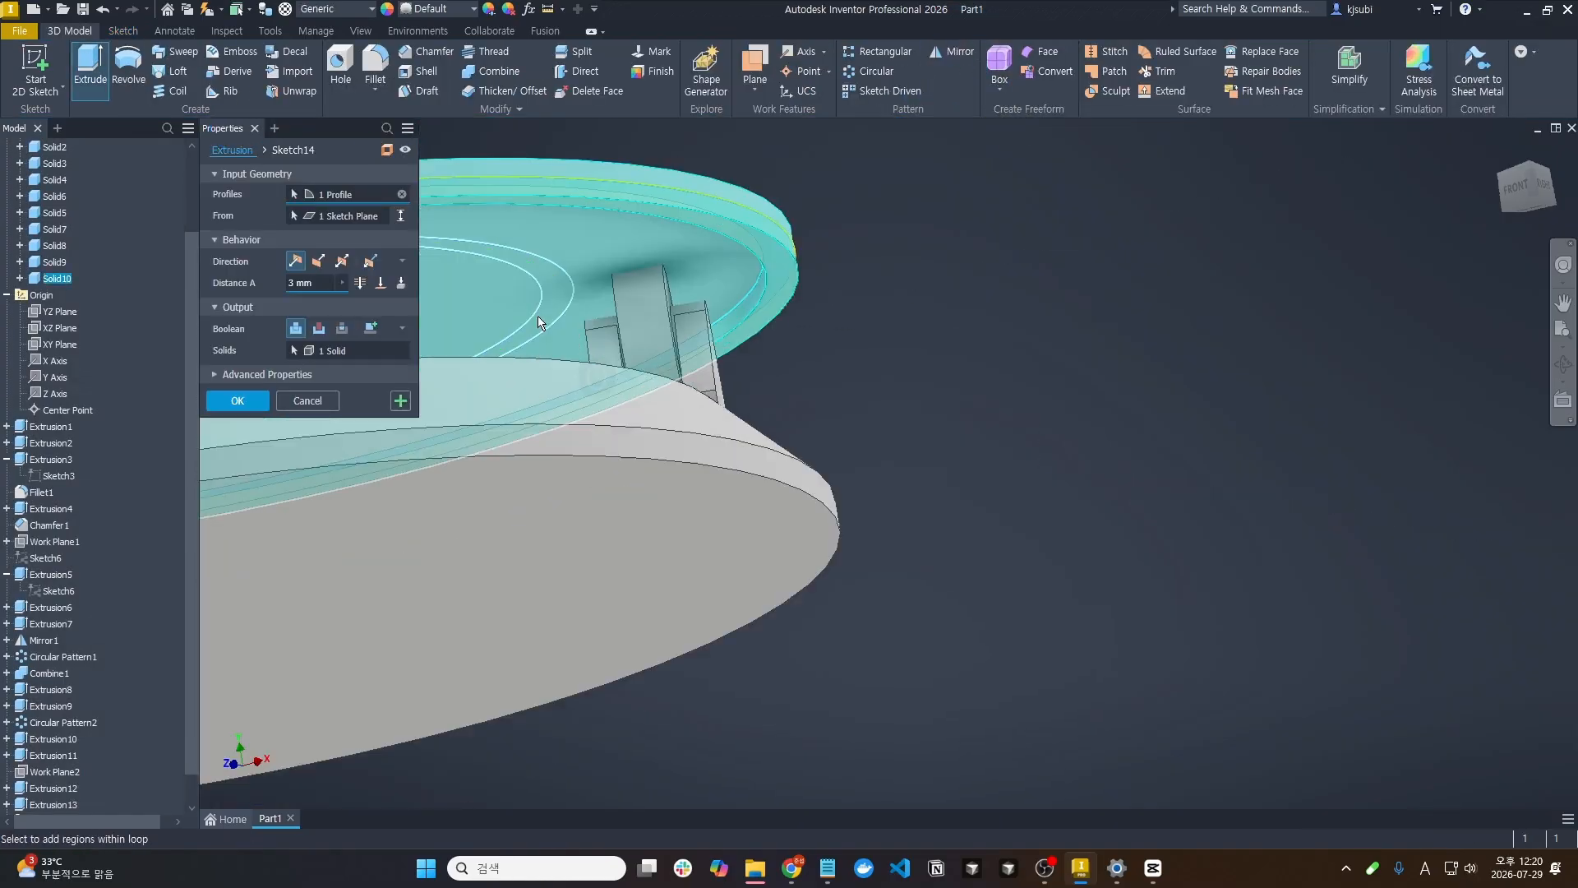
{"action": "left_click", "coordinate": [549, 309]}
{"action": "scroll", "coordinate": [593, 359], "scroll_direction": "up", "scroll_amount": 7}
{"action": "middle_click_drag", "start_coordinate": [595, 362], "coordinate": [704, 467]}
{"action": "scroll", "coordinate": [744, 404], "scroll_direction": "down", "scroll_amount": 3}
{"action": "middle_click_drag", "start_coordinate": [638, 406], "coordinate": [606, 409], "text": "shift"}
{"action": "middle_click_drag", "start_coordinate": [605, 408], "coordinate": [637, 507]}
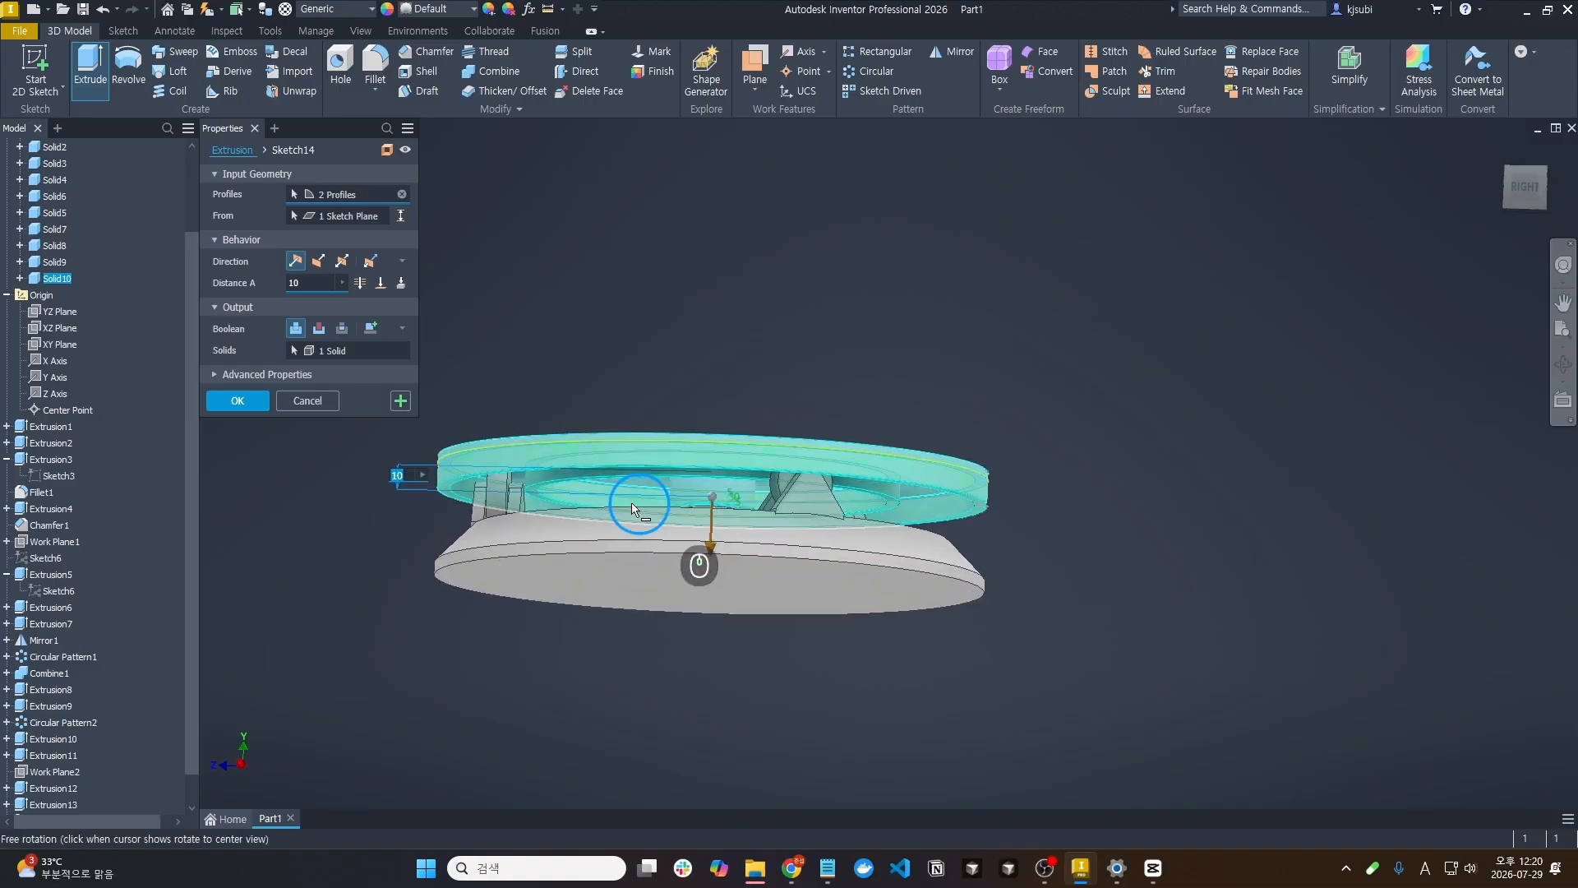
{"action": "scroll", "coordinate": [534, 500], "scroll_direction": "down", "scroll_amount": 6}
{"action": "middle_click_drag", "start_coordinate": [535, 503], "coordinate": [480, 507], "text": "shift"}
{"action": "scroll", "coordinate": [527, 534], "scroll_direction": "up", "scroll_amount": 4}
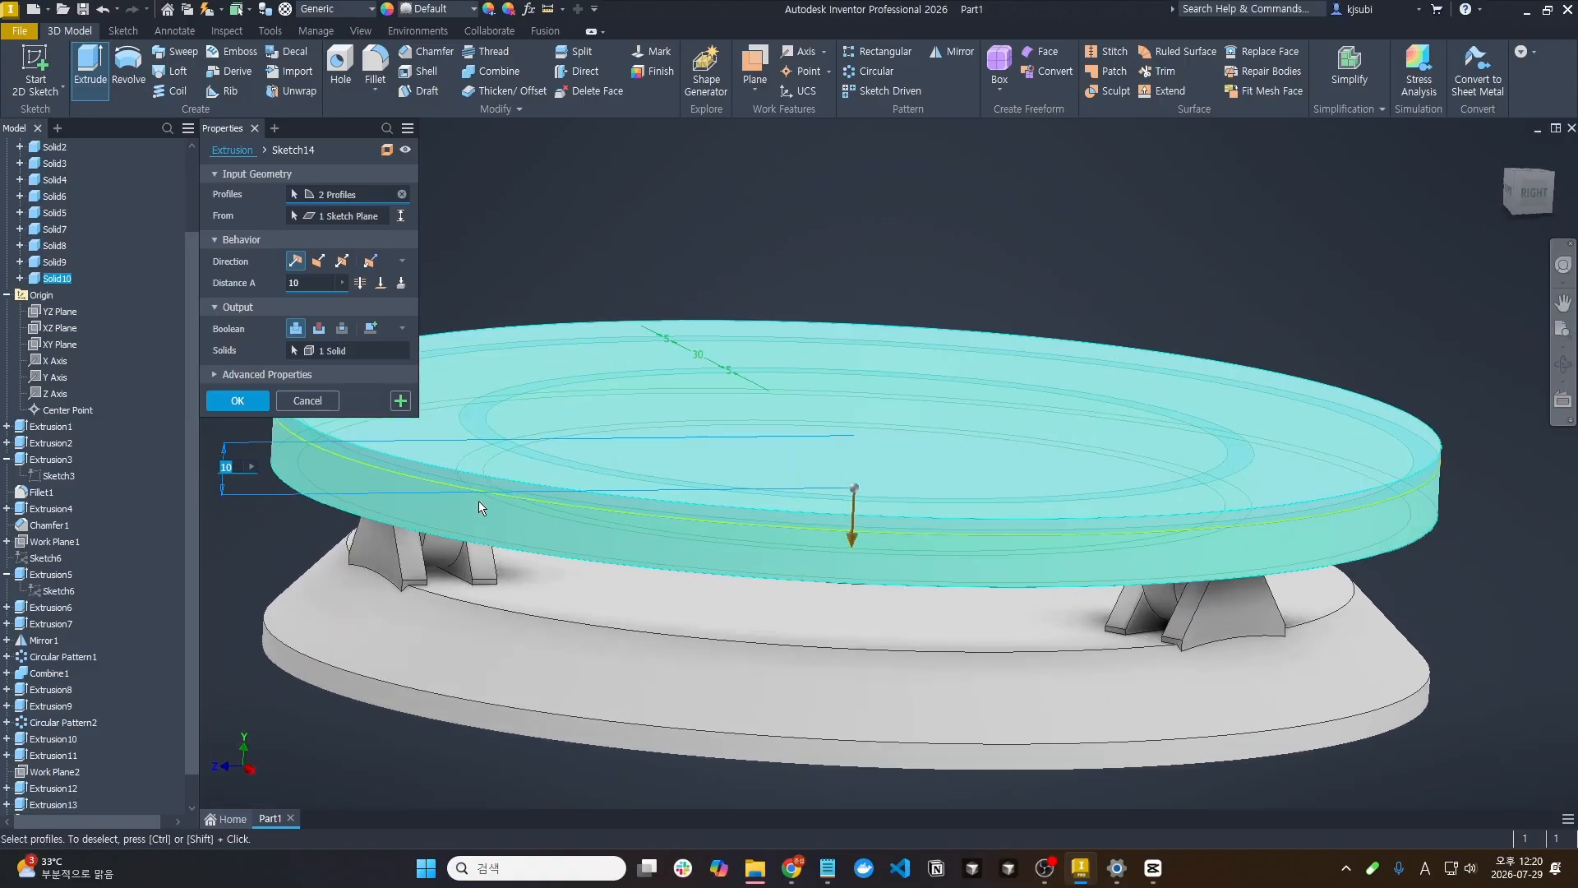
{"action": "left_click", "coordinate": [236, 401]}
Create a sketch on the lower face of the outer rim ring, project the cut edges into it and finish the sketch
{"action": "middle_click_drag", "start_coordinate": [704, 606], "coordinate": [734, 630], "text": "shift"}
{"action": "key", "text": "s"}
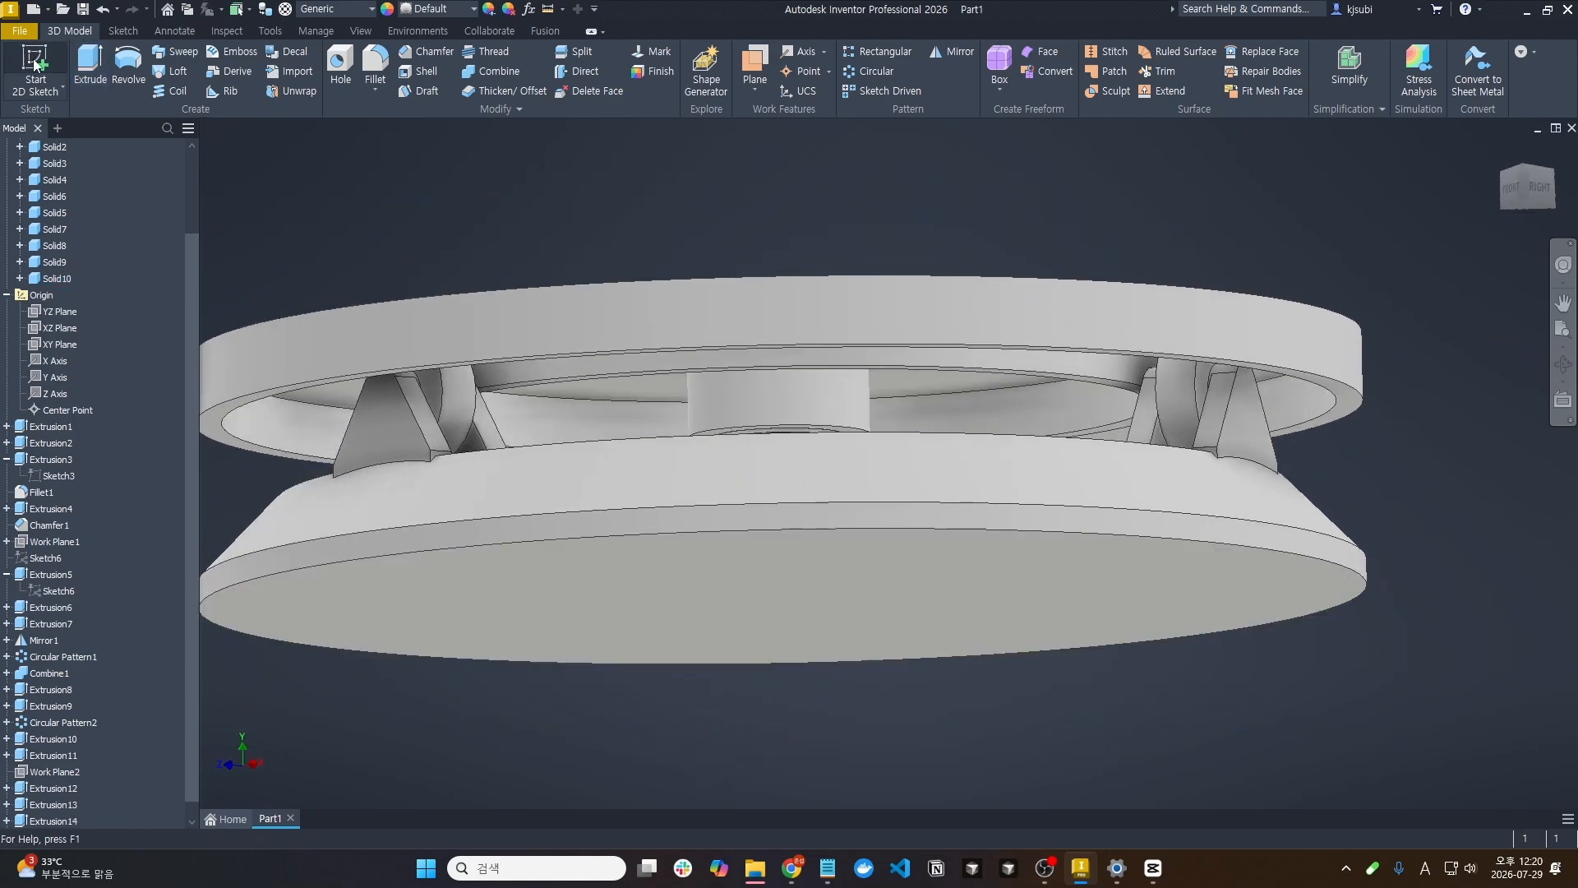
{"action": "scroll", "coordinate": [572, 232], "scroll_direction": "up", "scroll_amount": 6}
{"action": "left_click", "coordinate": [572, 204]}
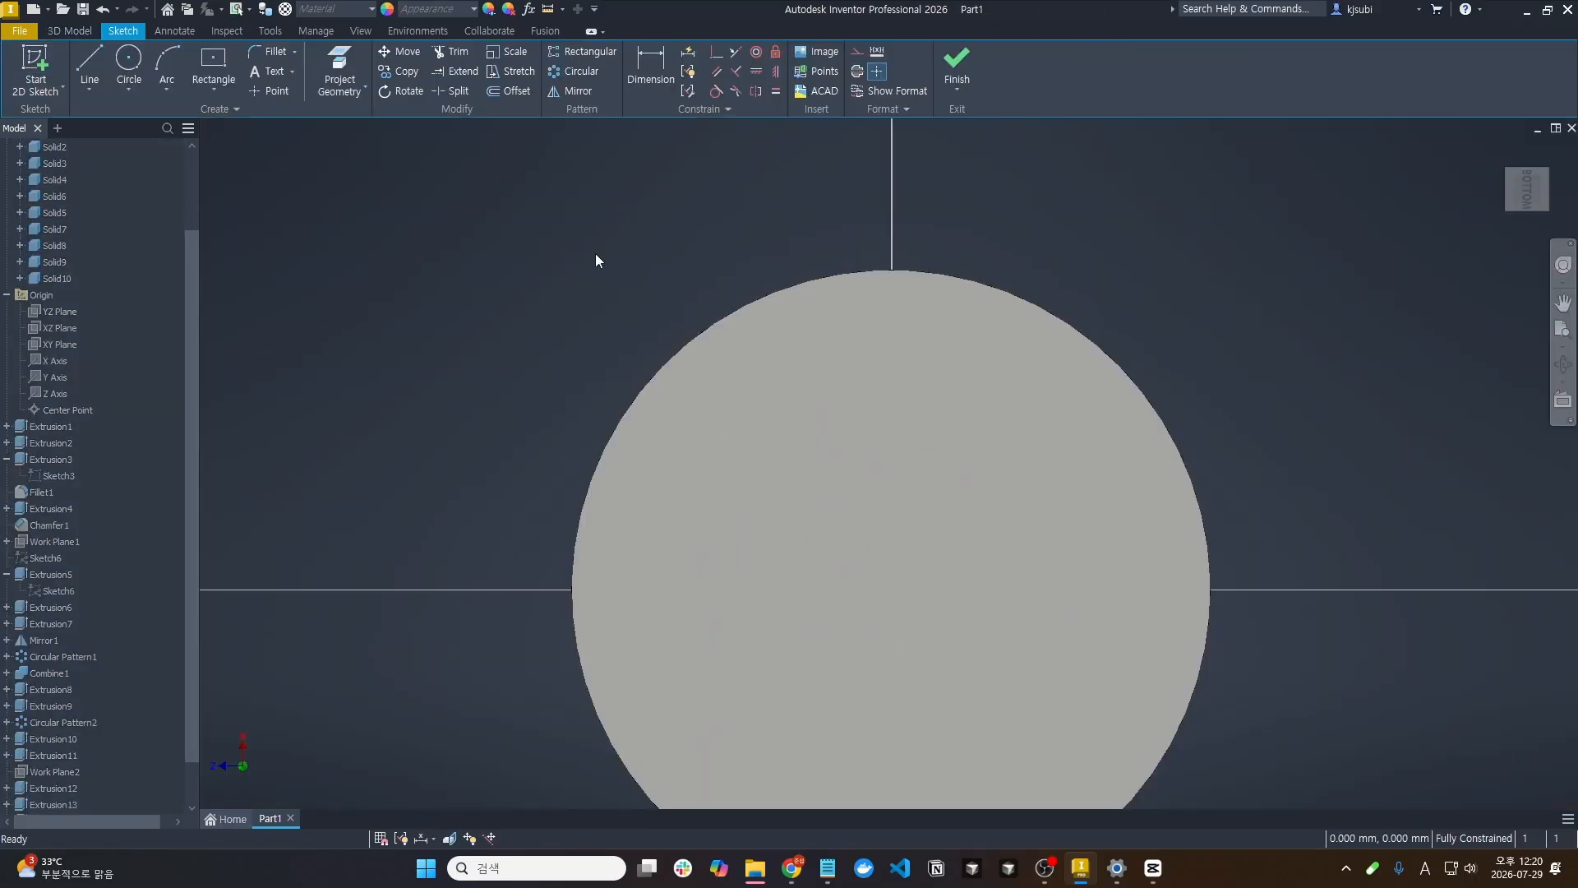
{"action": "middle_click_drag", "start_coordinate": [596, 260], "coordinate": [591, 314], "text": "shift"}
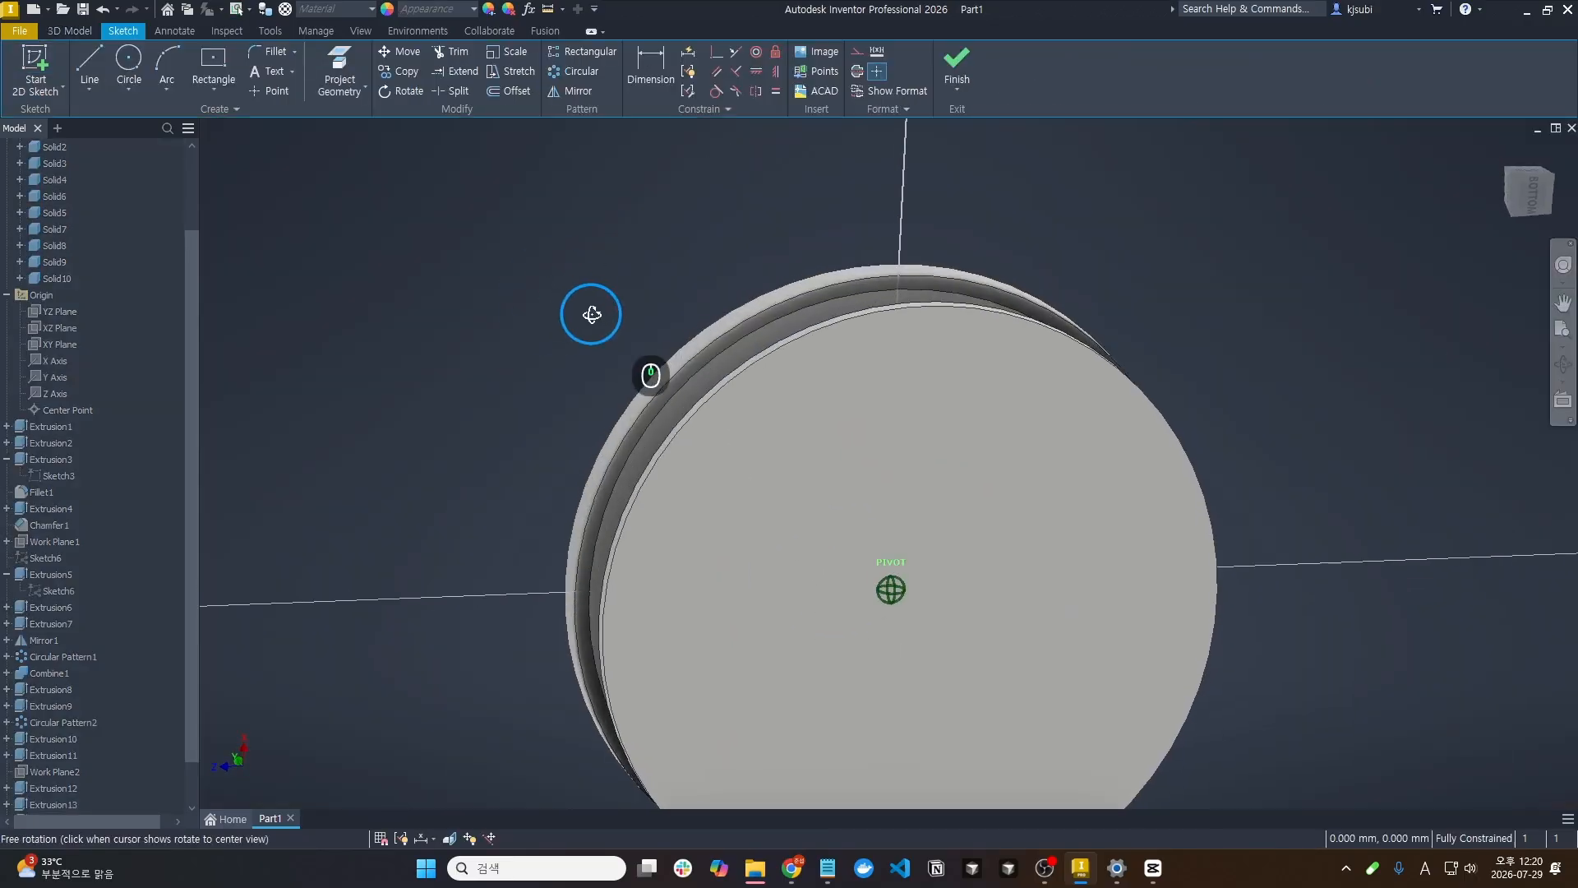
{"action": "left_click", "coordinate": [350, 85]}
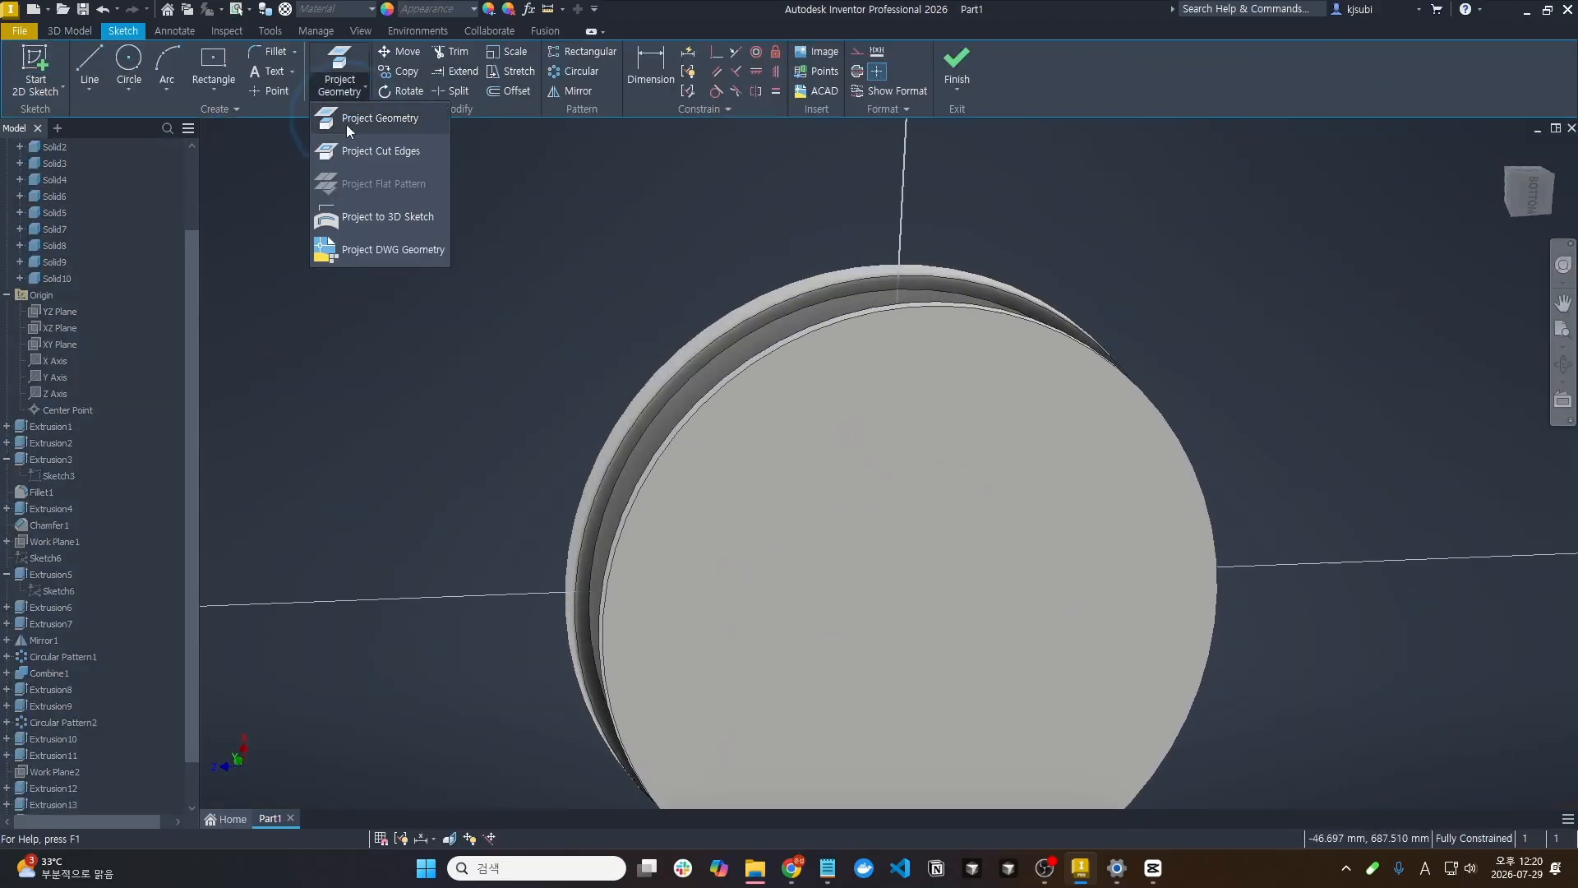
{"action": "left_click", "coordinate": [374, 150]}
{"action": "left_click", "coordinate": [339, 92]}
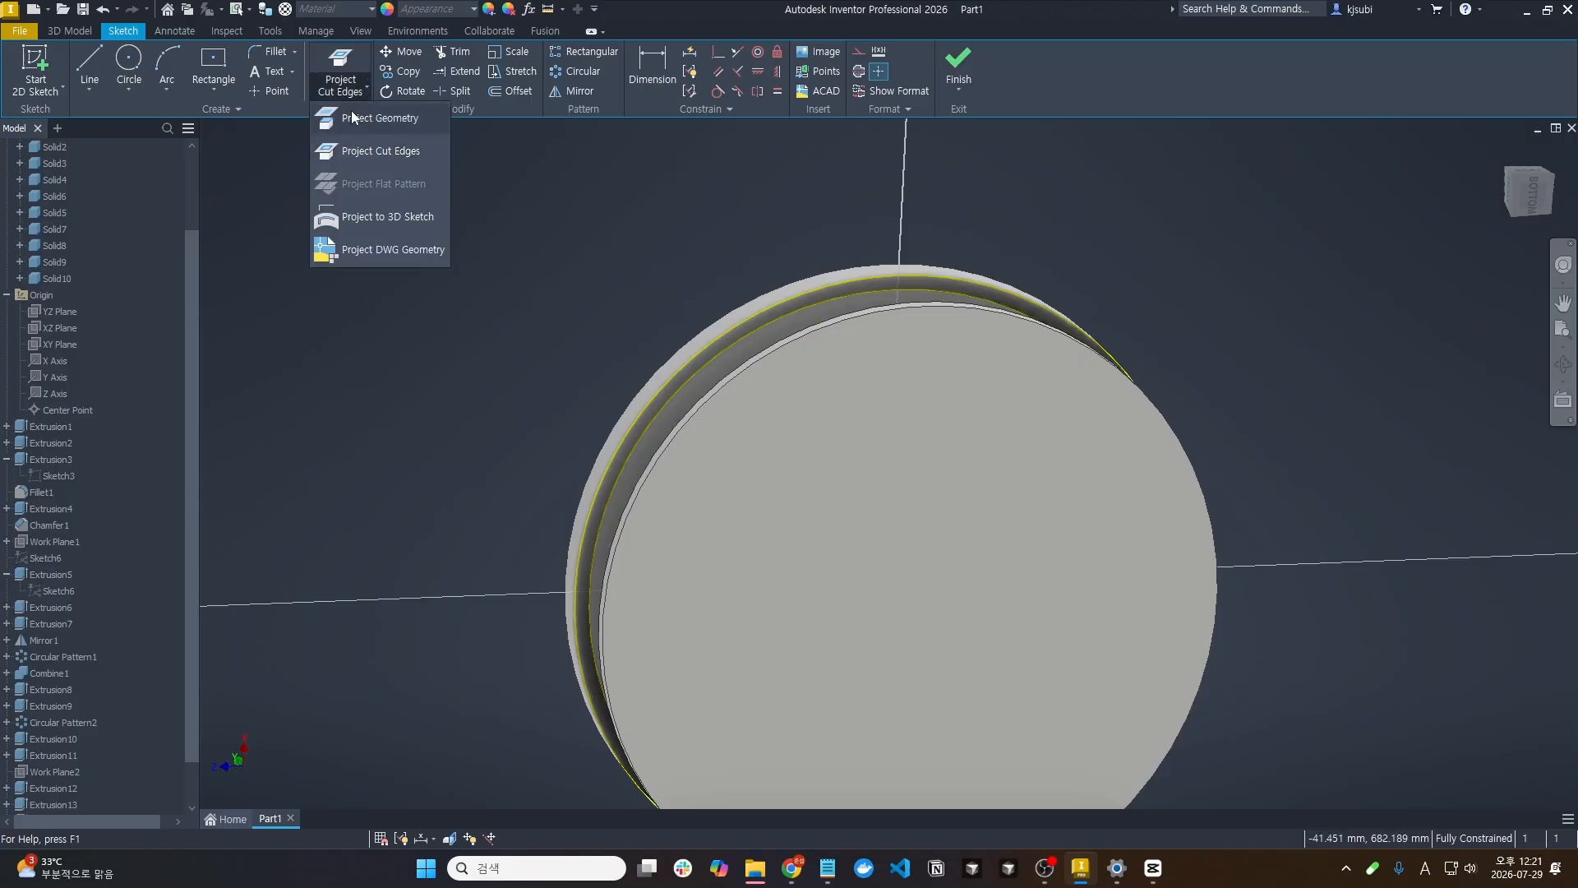
{"action": "left_click", "coordinate": [335, 67]}
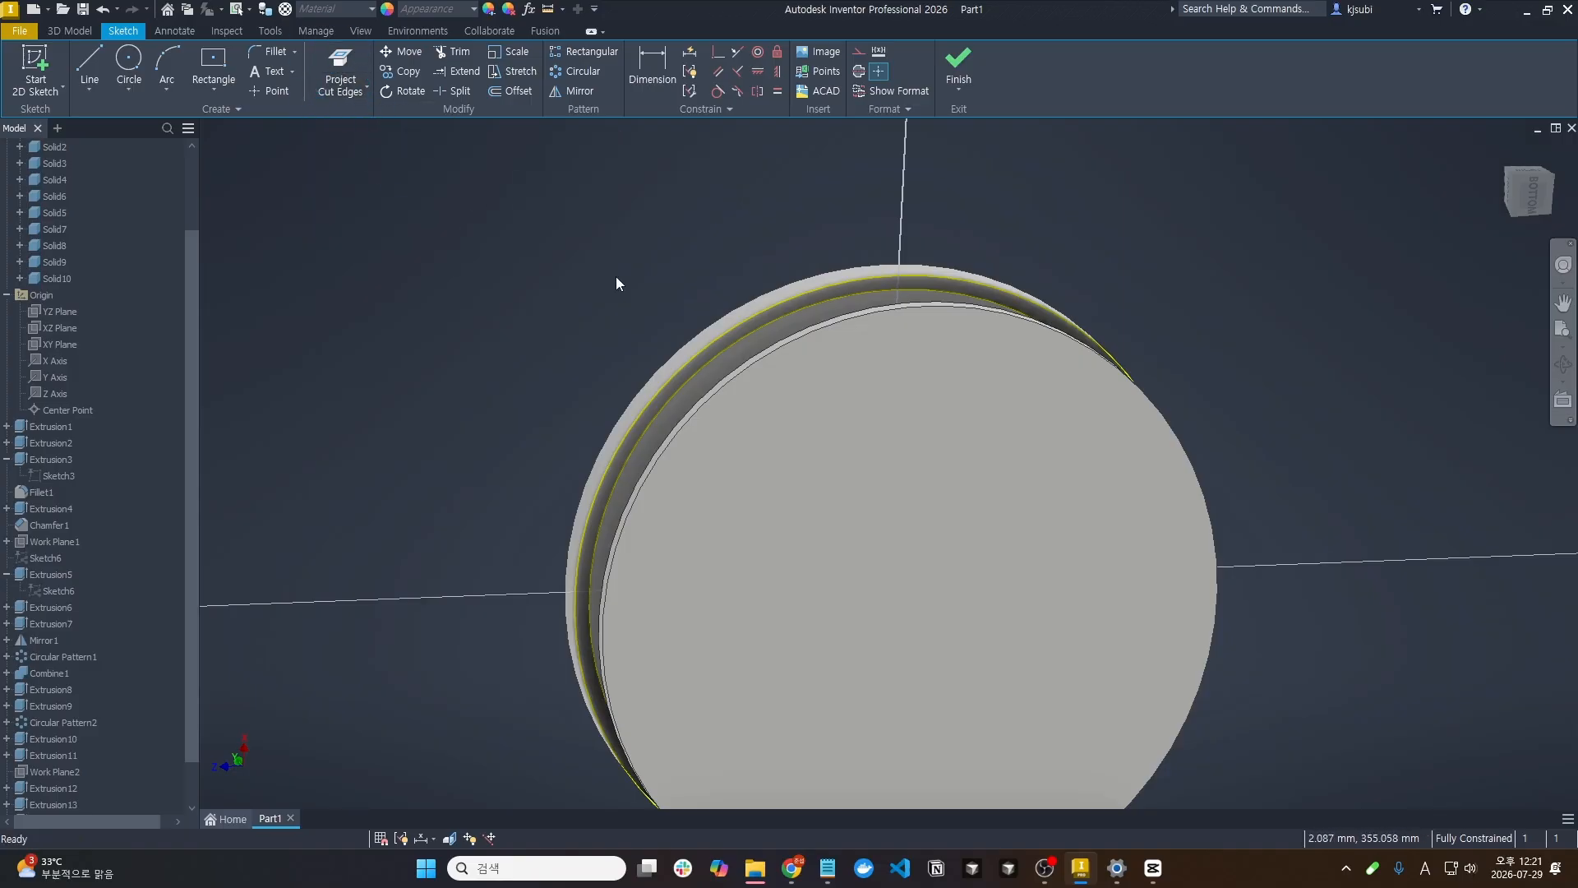
{"action": "left_click", "coordinate": [958, 74]}
Extrude the outer rim ring a further 15 mm downward, joined to the top plate body
{"action": "key", "text": "e"}
{"action": "mouse_move", "coordinate": [730, 340]}
{"action": "middle_mouse_down", "text": "shift"}
{"action": "mouse_move", "coordinate": [854, 485]}
{"action": "mouse_move", "coordinate": [810, 439]}
{"action": "middle_mouse_up", "text": "shift"}
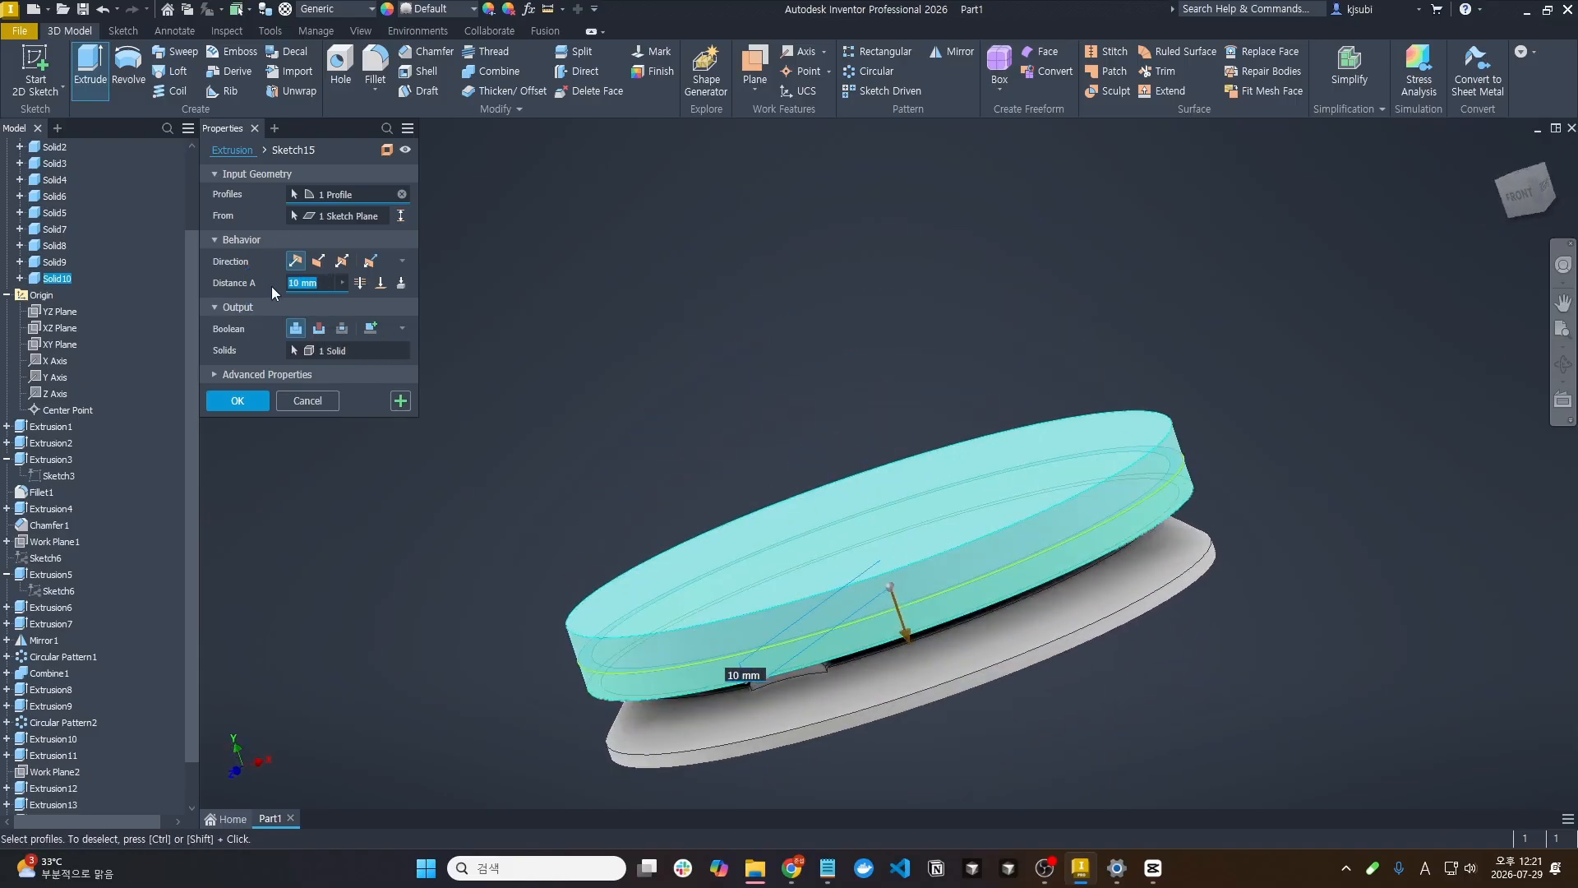
{"action": "type", "text": "15"}
{"action": "left_click", "coordinate": [238, 400]}
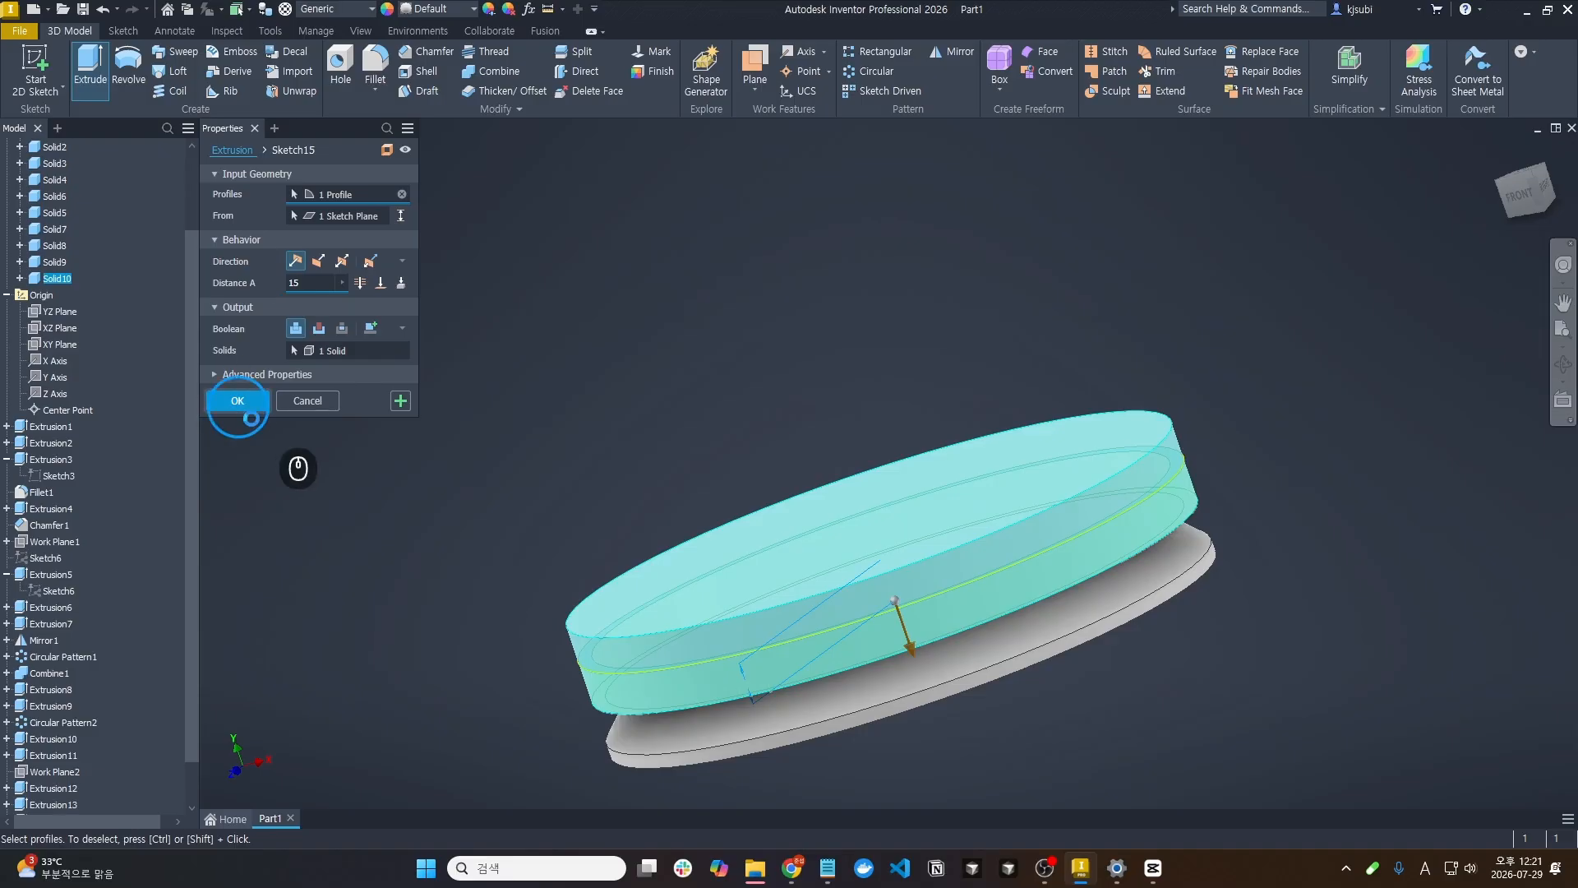
Hide all solid bodies except the top plate
{"action": "middle_click_drag", "start_coordinate": [509, 575], "coordinate": [435, 624], "text": "shift"}
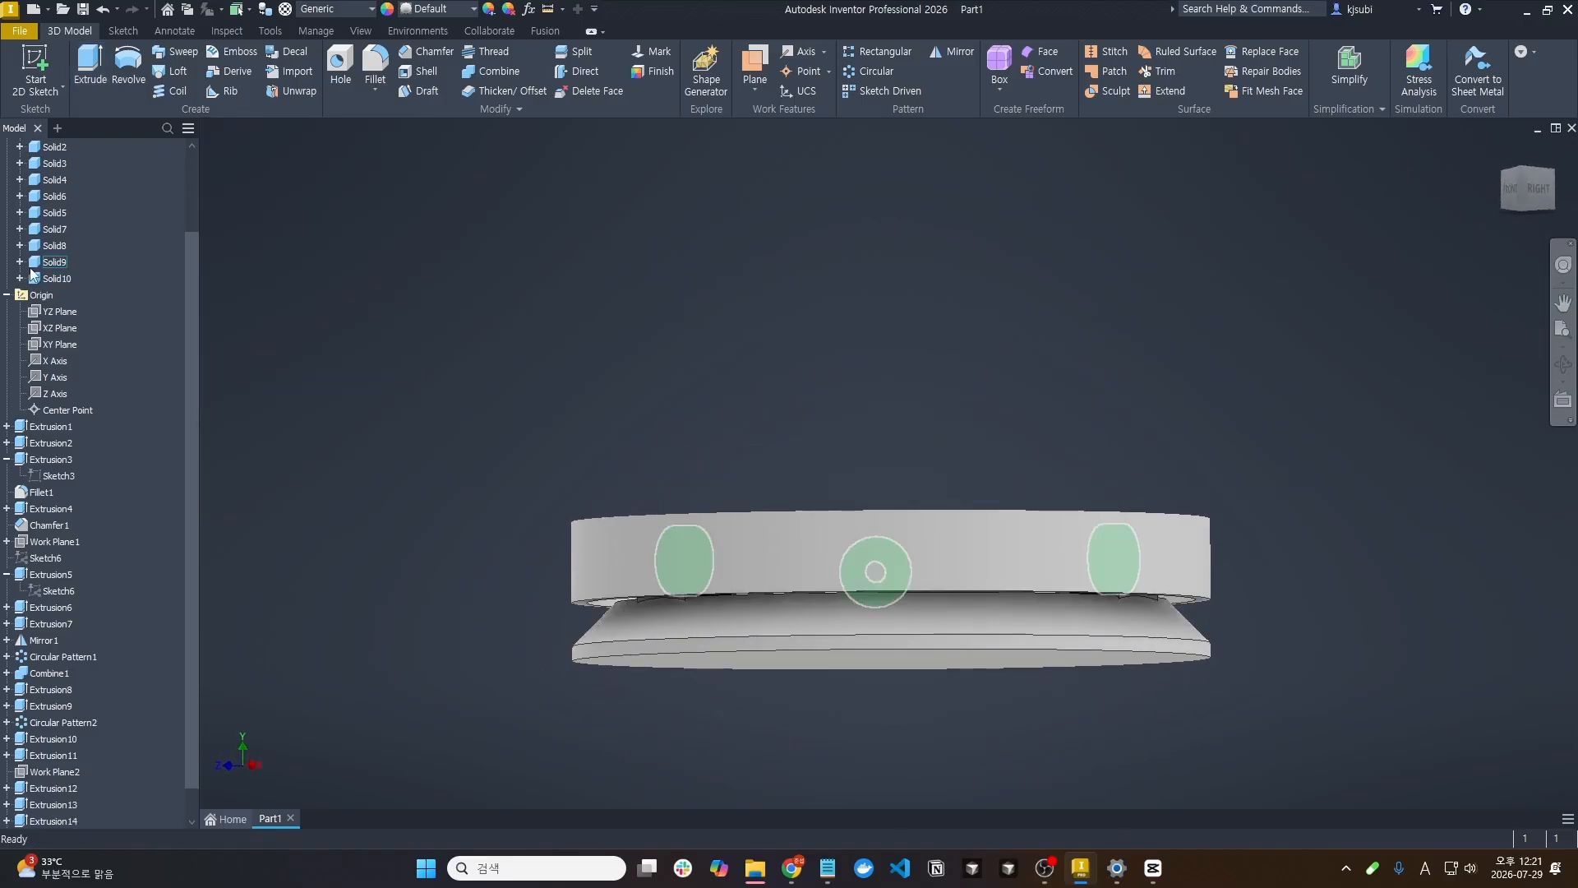
{"action": "left_click", "coordinate": [50, 230]}
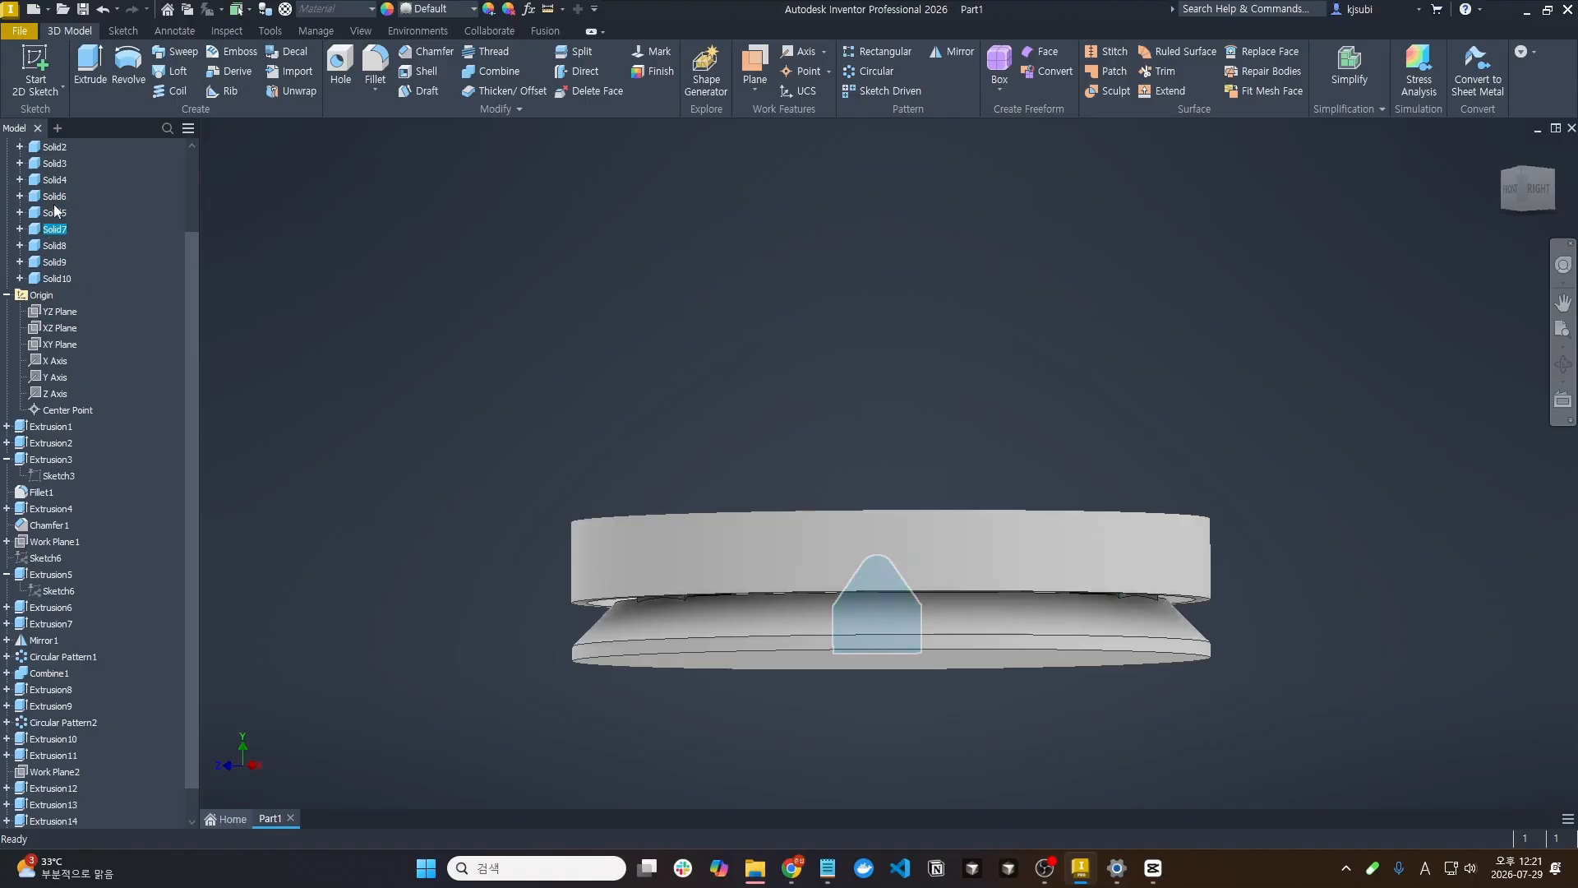
{"action": "left_click", "coordinate": [55, 265]}
{"action": "scroll", "coordinate": [55, 264], "scroll_direction": "up", "scroll_amount": 2}
{"action": "left_click", "coordinate": [50, 230], "text": "shift"}
{"action": "right_click", "coordinate": [49, 228]}
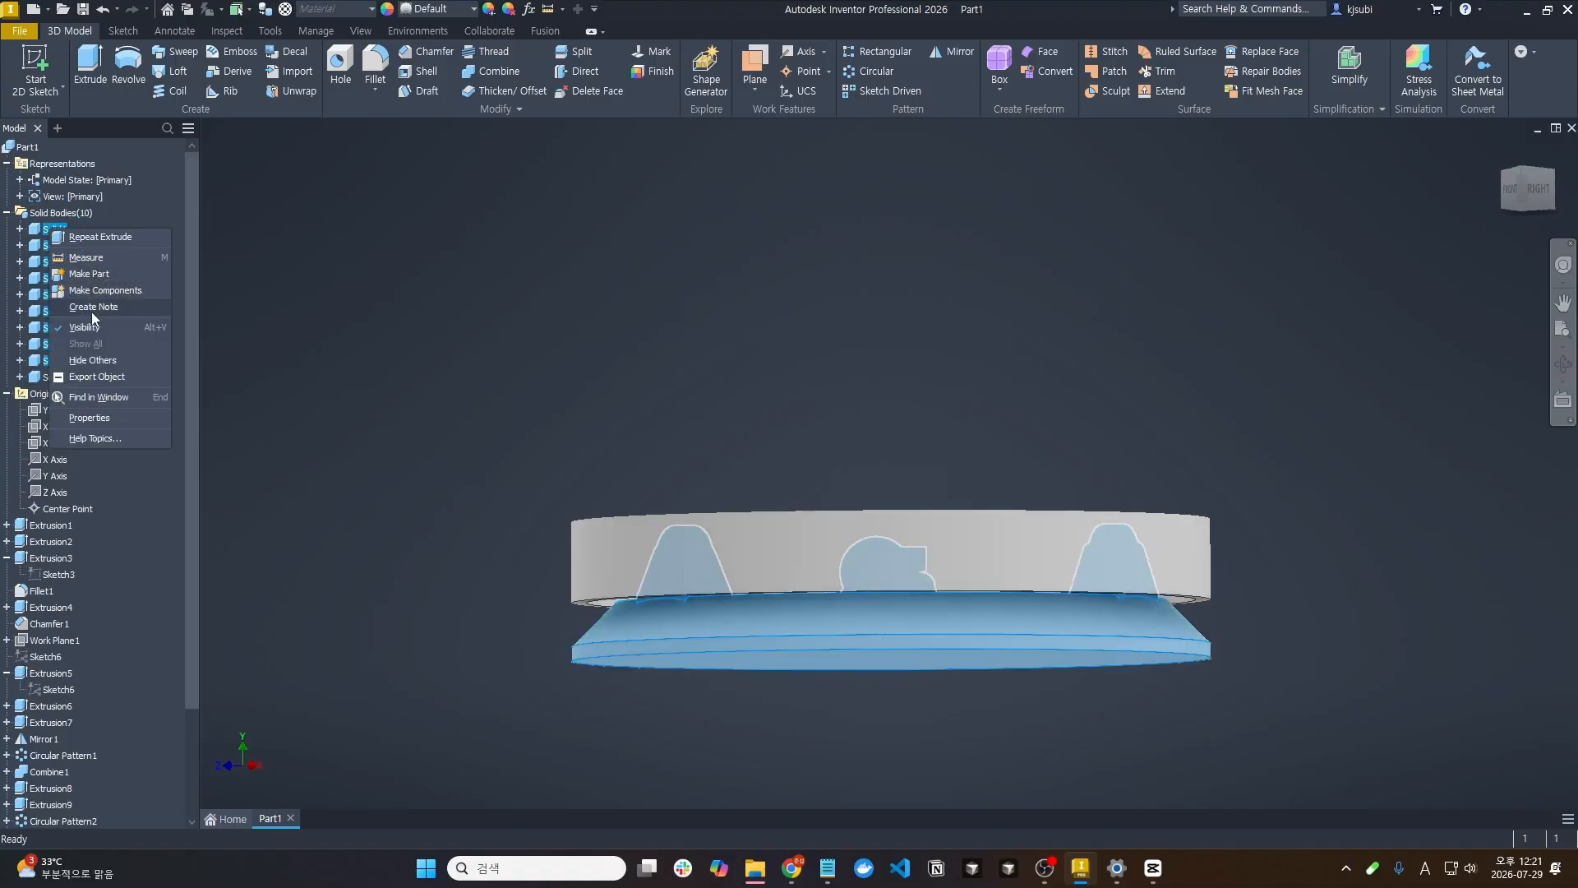
{"action": "left_click", "coordinate": [84, 327]}
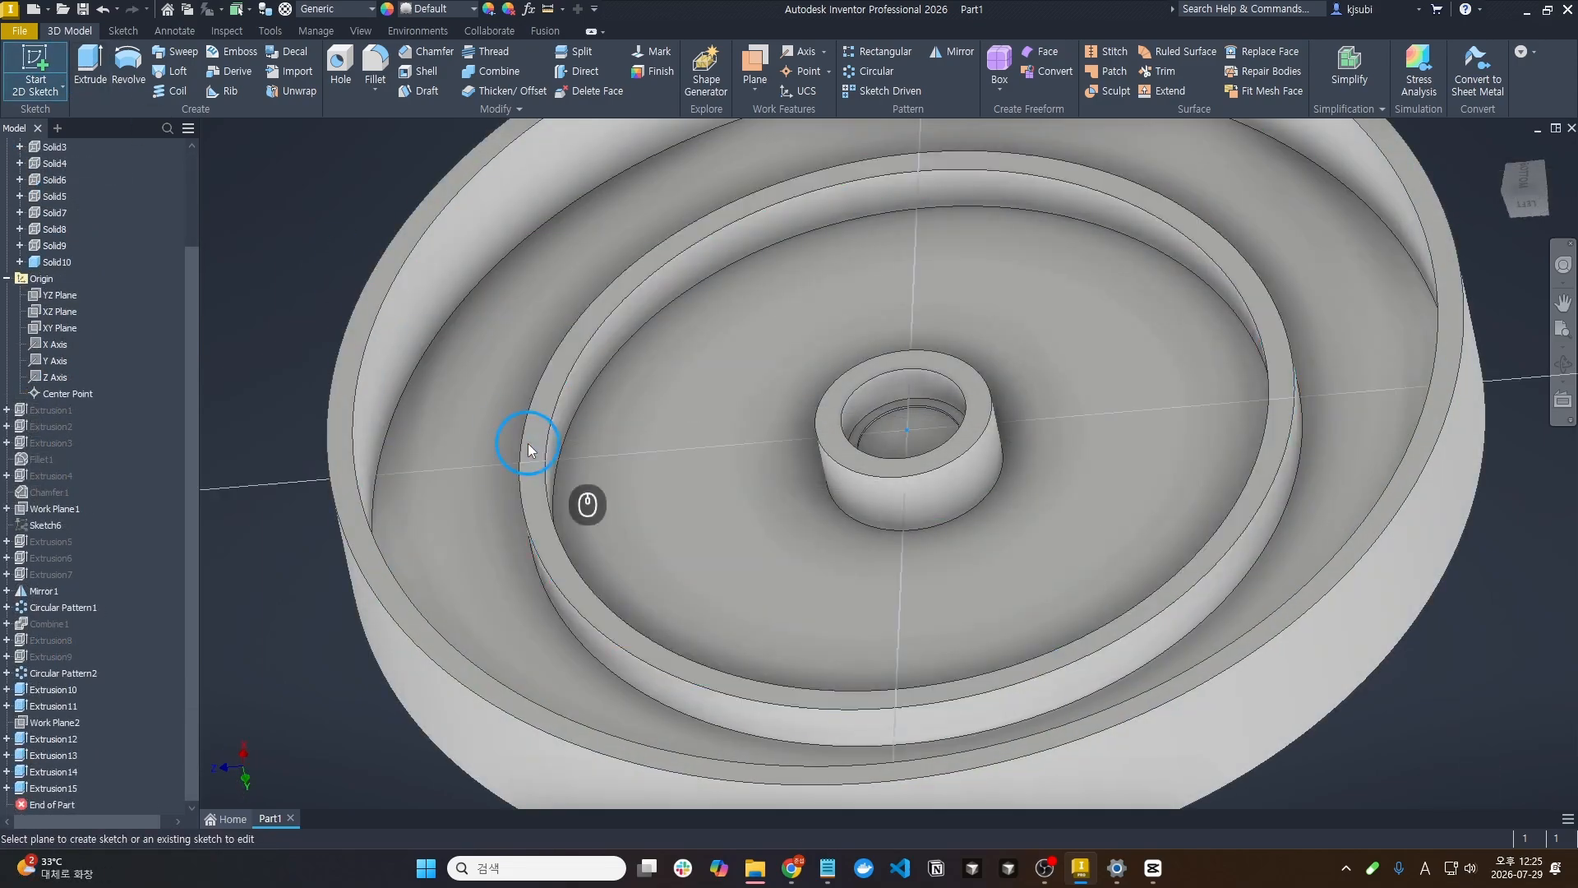
Create a sketch on the end face of the inner ring and project that ring's two circular edges into it
{"action": "left_click", "coordinate": [528, 444]}
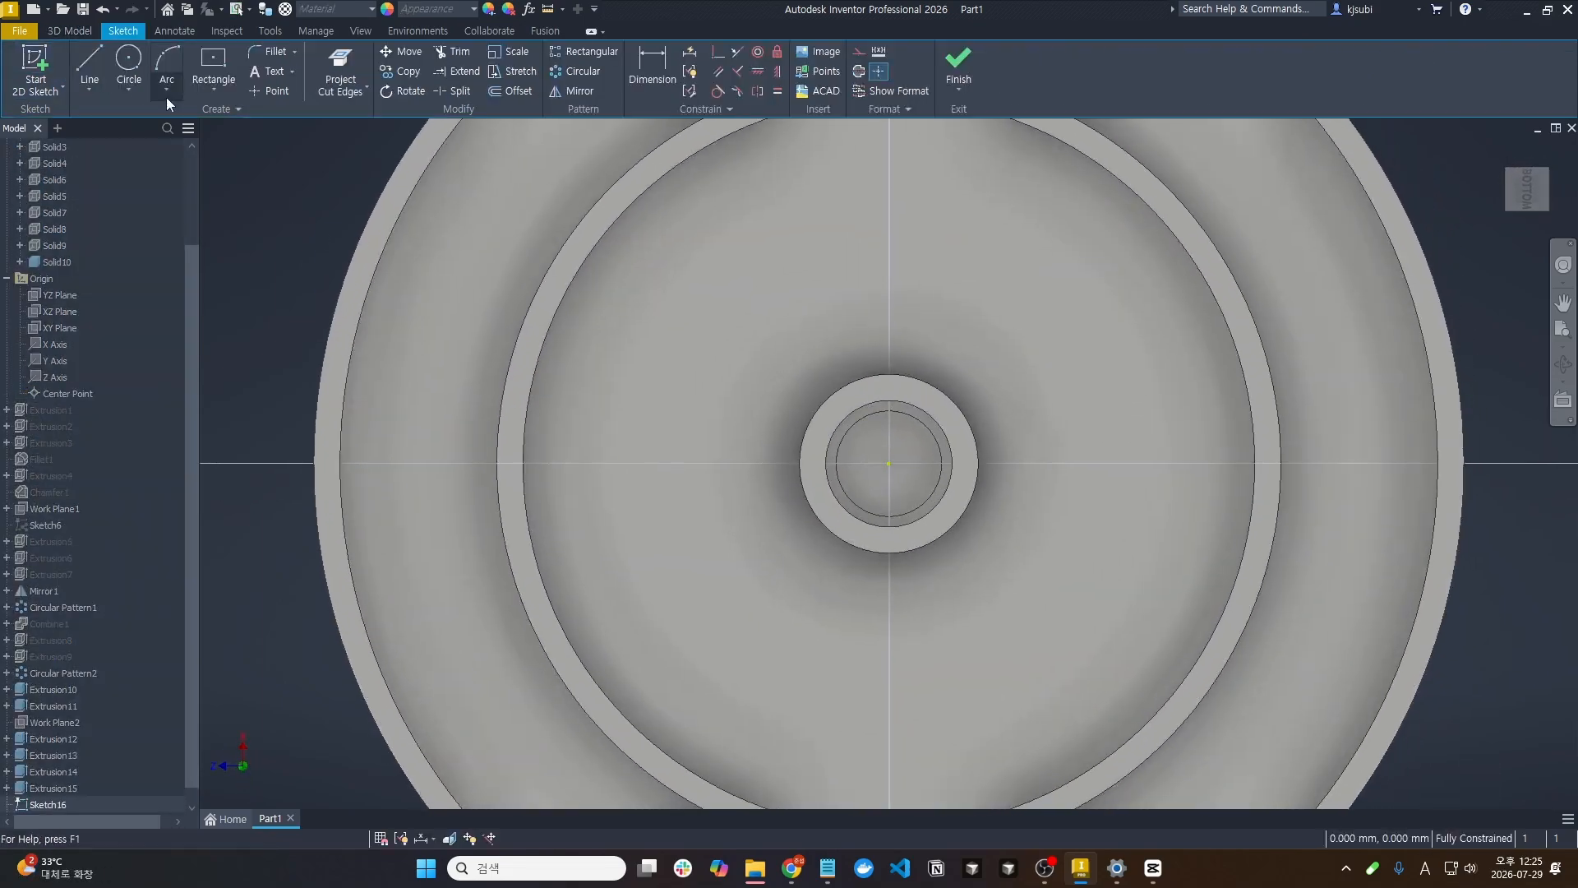
{"action": "left_click", "coordinate": [368, 83]}
{"action": "left_click", "coordinate": [352, 111]}
{"action": "left_click", "coordinate": [521, 433]}
{"action": "middle_click_drag", "start_coordinate": [521, 434], "coordinate": [494, 291], "text": "shift"}
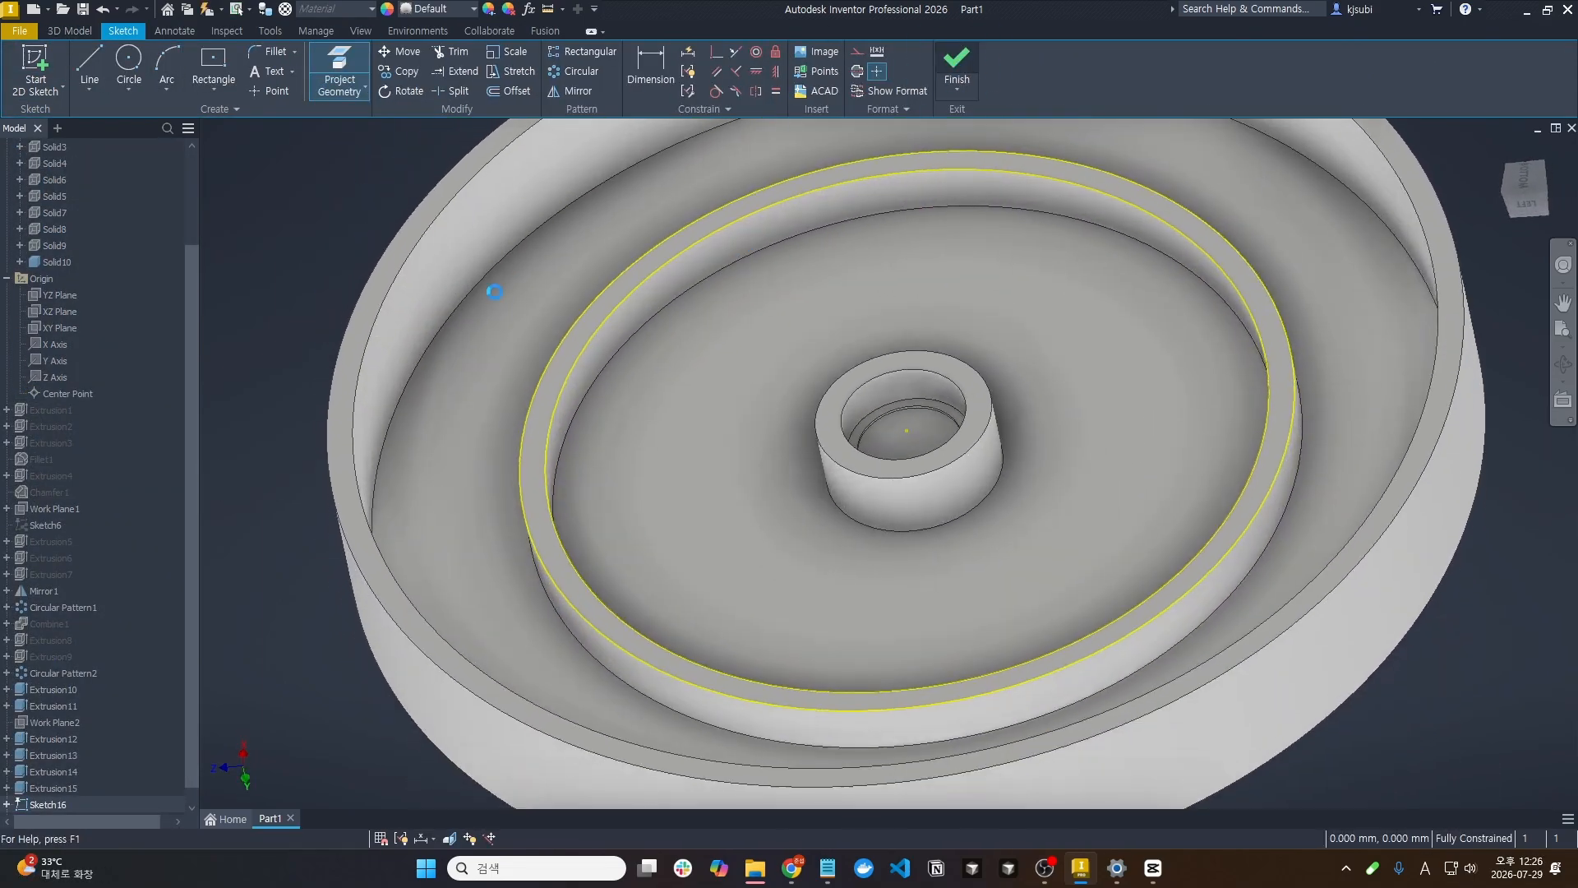
Extrude the inner ring profile up to the end face of the central hub, joined to the plate
{"action": "key", "text": "e"}
{"action": "left_click", "coordinate": [381, 282]}
{"action": "left_click", "coordinate": [714, 403]}
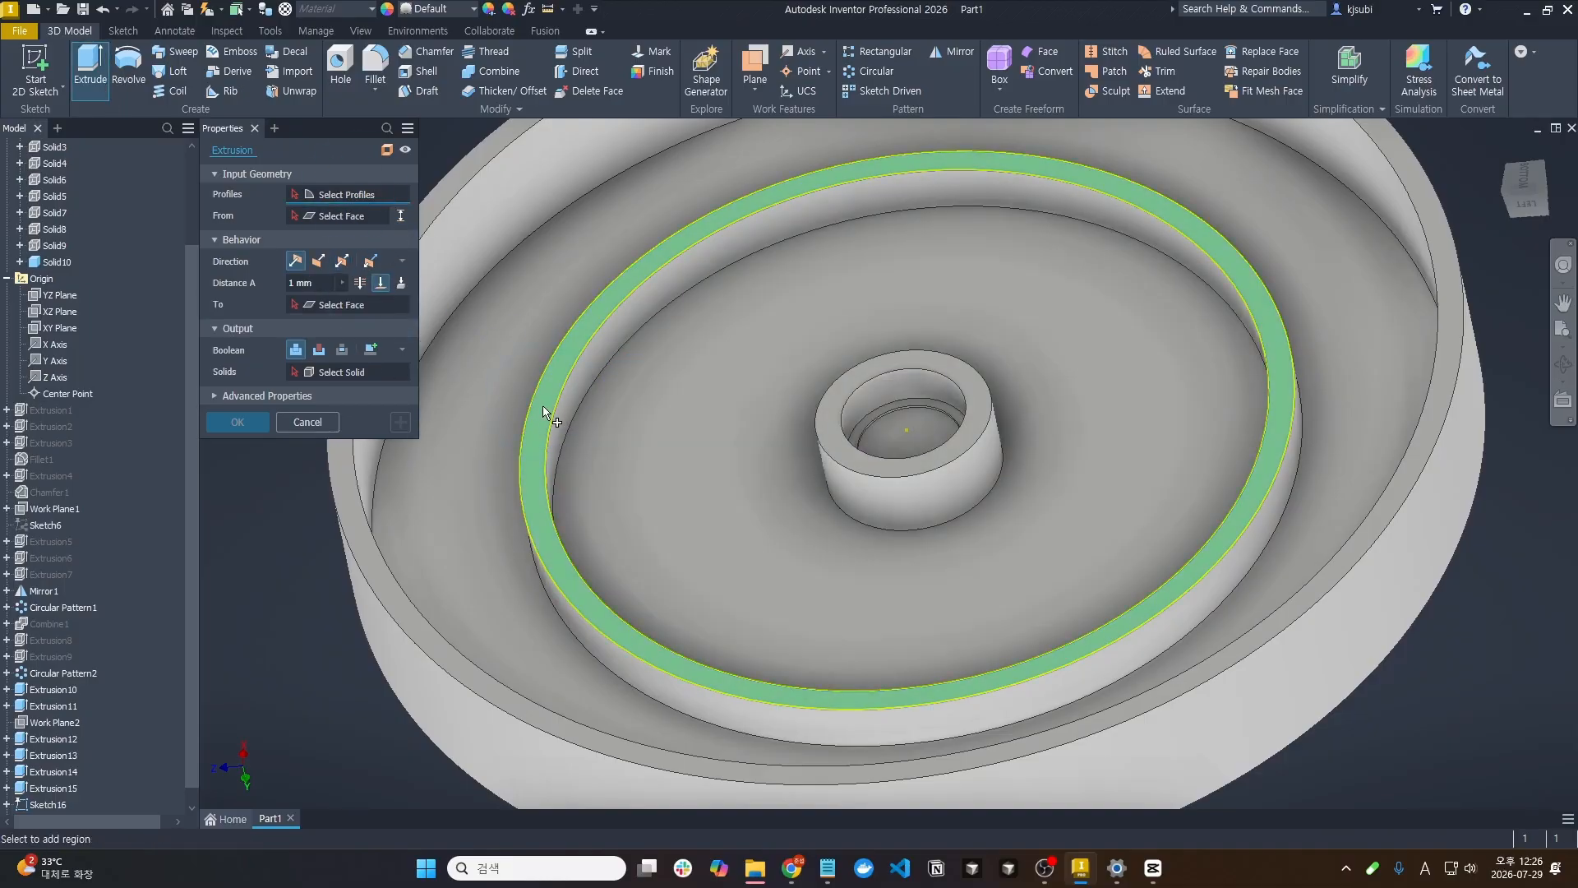
{"action": "left_click", "coordinate": [544, 413]}
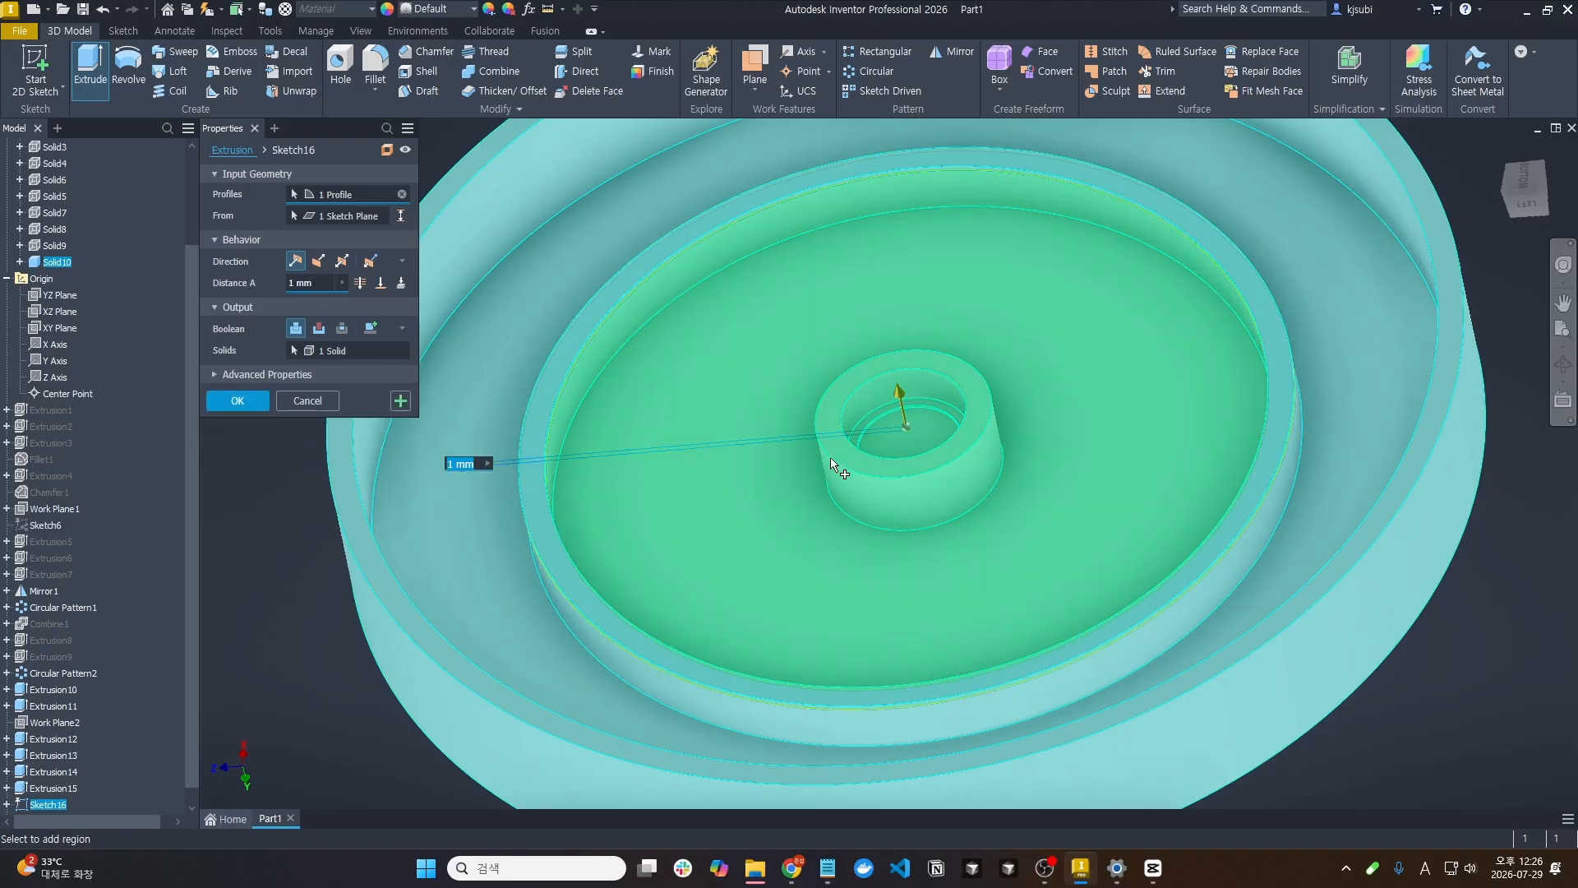
{"action": "middle_click_drag", "start_coordinate": [830, 458], "coordinate": [754, 479], "text": "shift"}
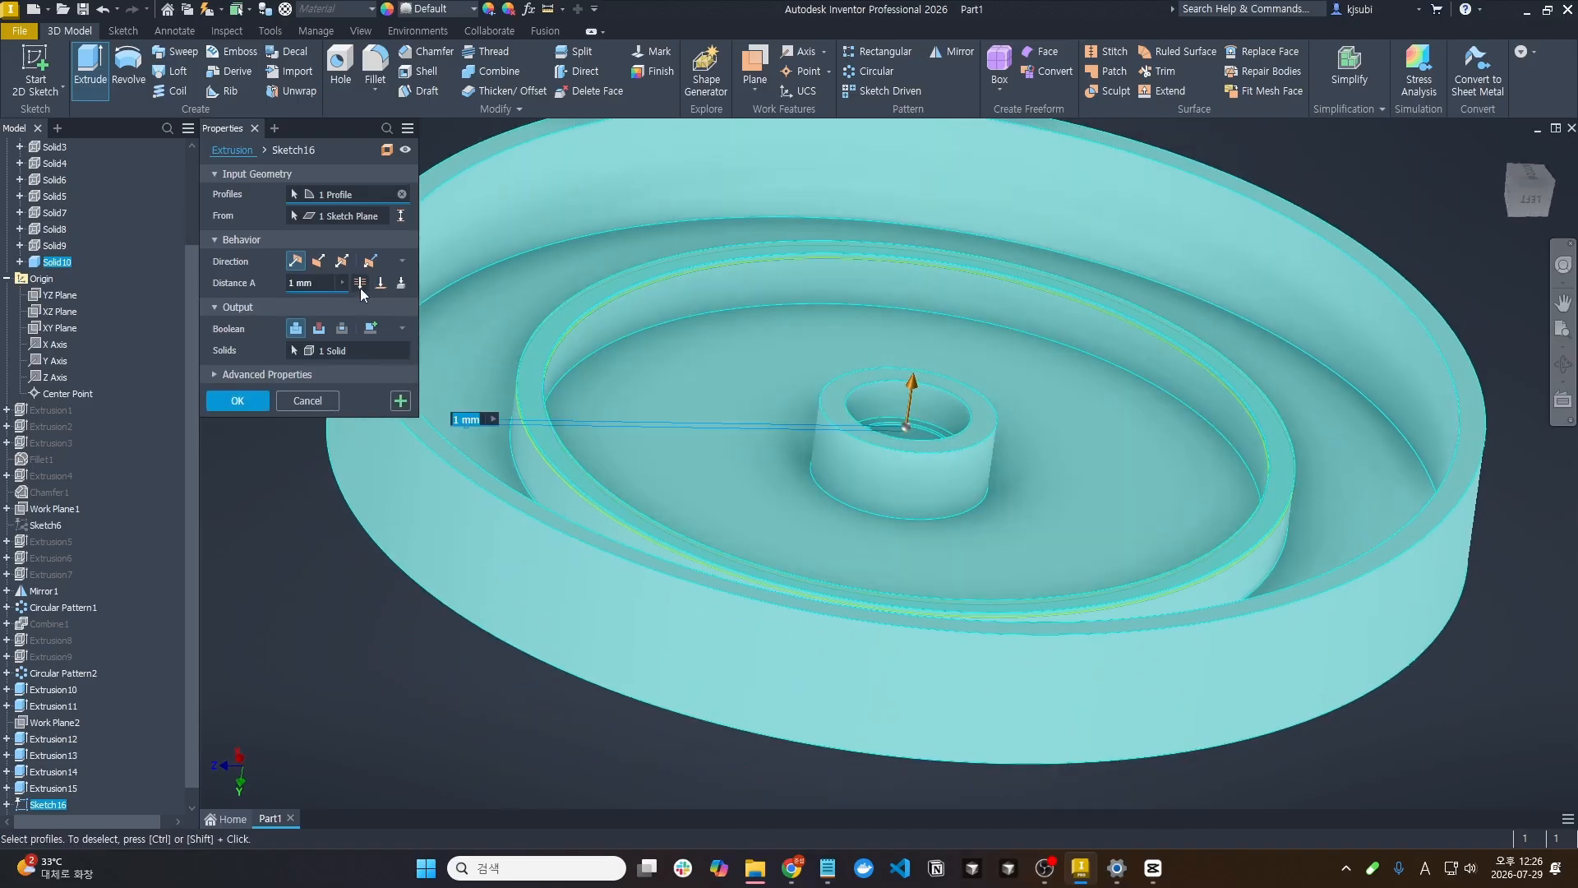
{"action": "left_click", "coordinate": [380, 282]}
{"action": "left_click", "coordinate": [852, 422]}
{"action": "left_click", "coordinate": [234, 422]}
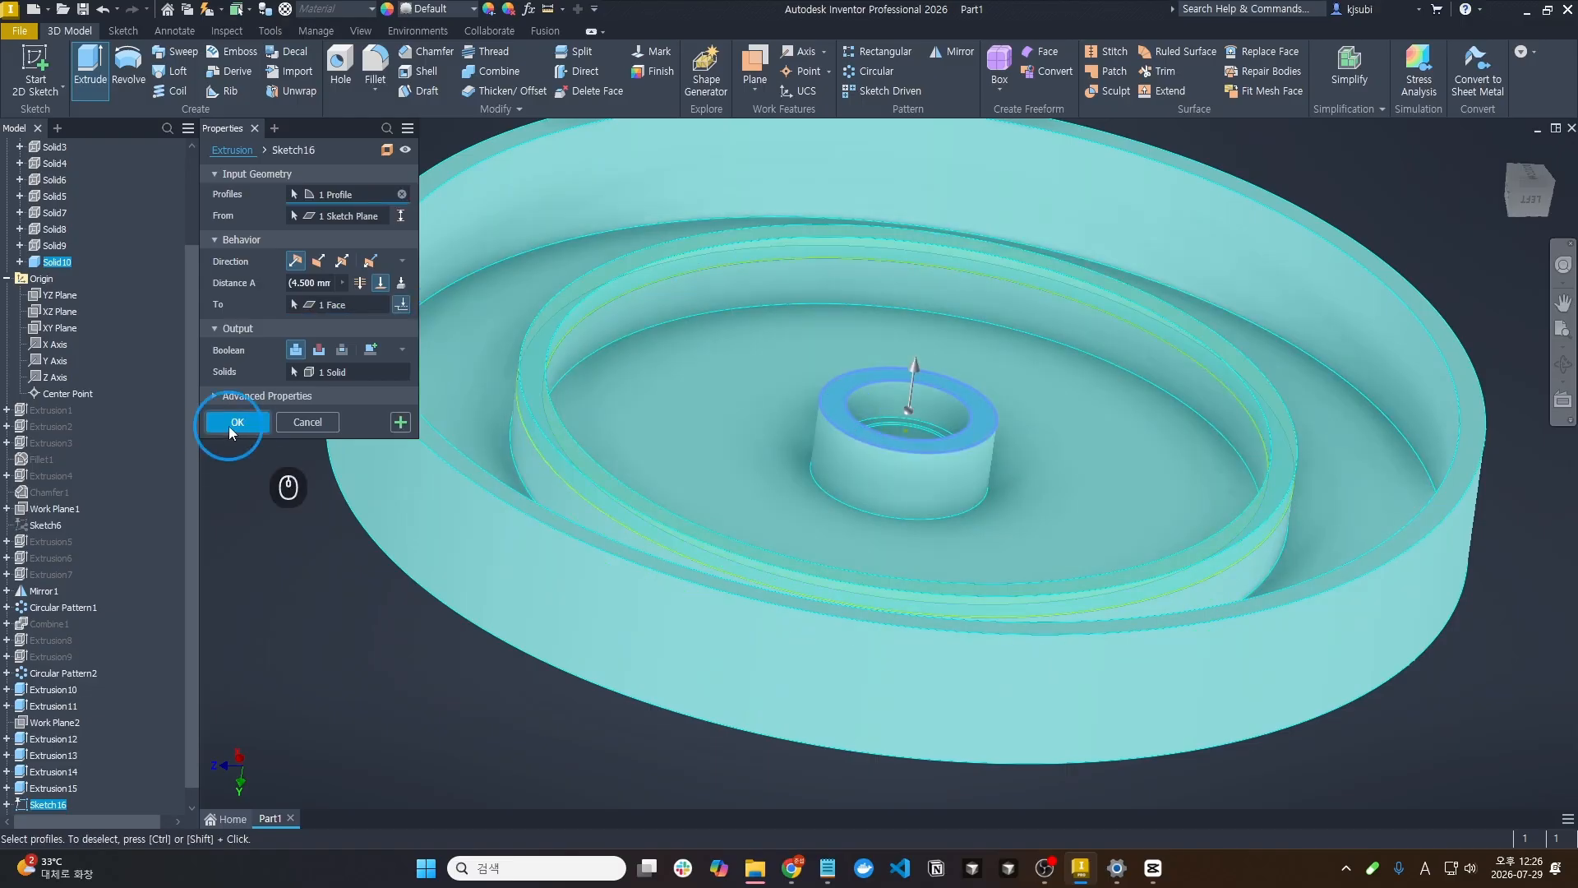
Start a sketch on the YZ plane and draw a horizontal line from the inner ring's inside wall to the hub's outer wall
{"action": "scroll", "coordinate": [689, 585], "scroll_direction": "up", "scroll_amount": 6}
{"action": "middle_click_drag", "start_coordinate": [685, 592], "coordinate": [669, 574], "text": "shift"}
{"action": "middle_click_drag", "start_coordinate": [546, 578], "coordinate": [440, 501]}
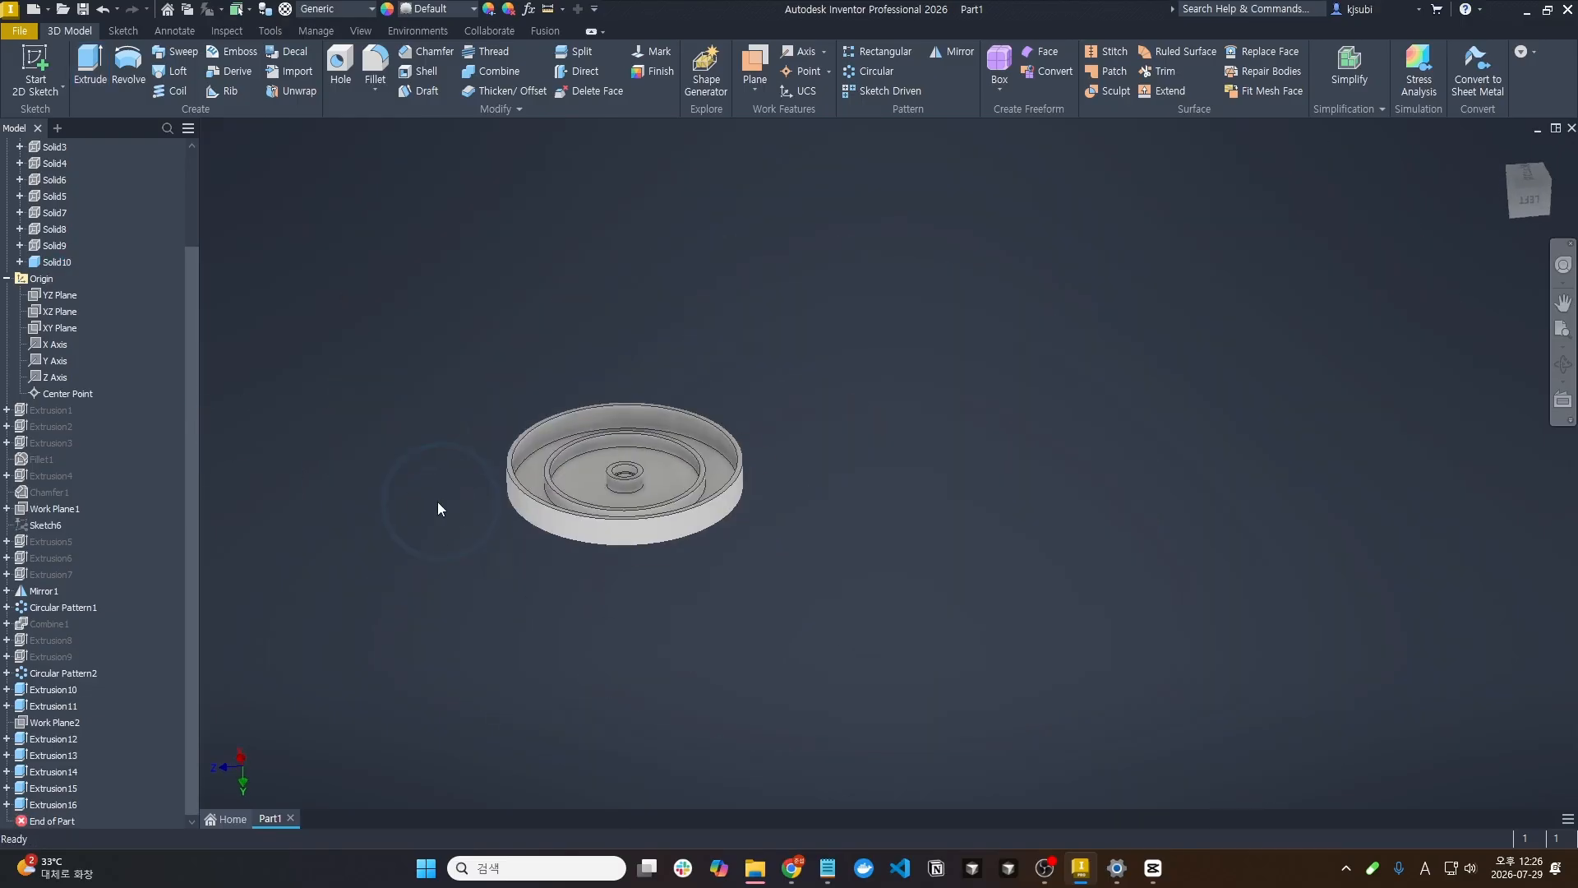
{"action": "left_click", "coordinate": [59, 294]}
{"action": "left_click", "coordinate": [35, 70]}
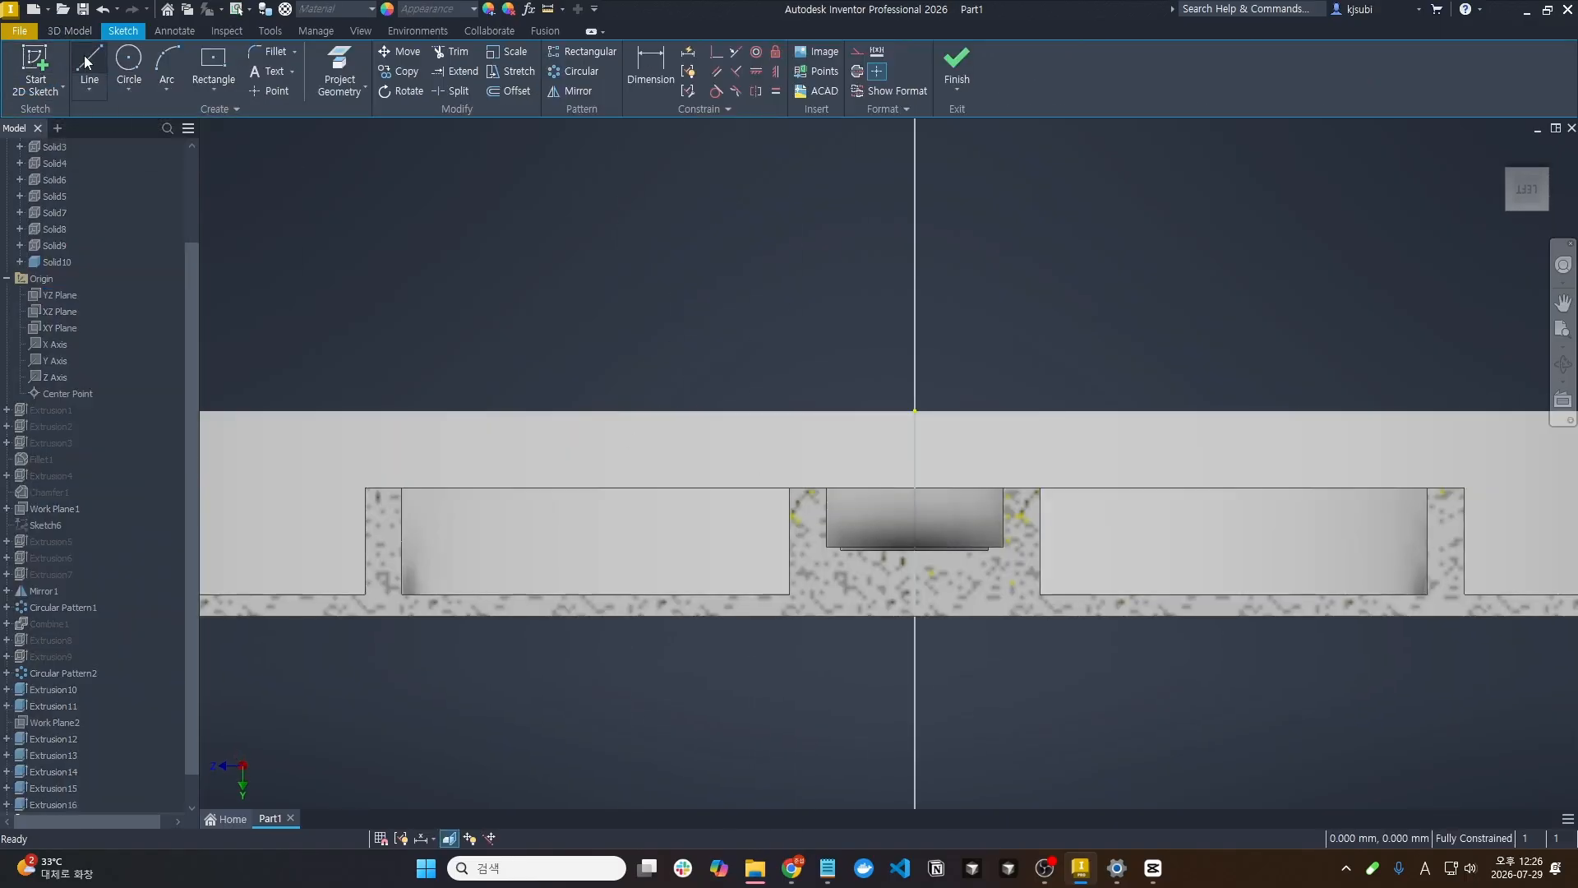
{"action": "key", "text": "l"}
{"action": "left_click", "coordinate": [402, 487]}
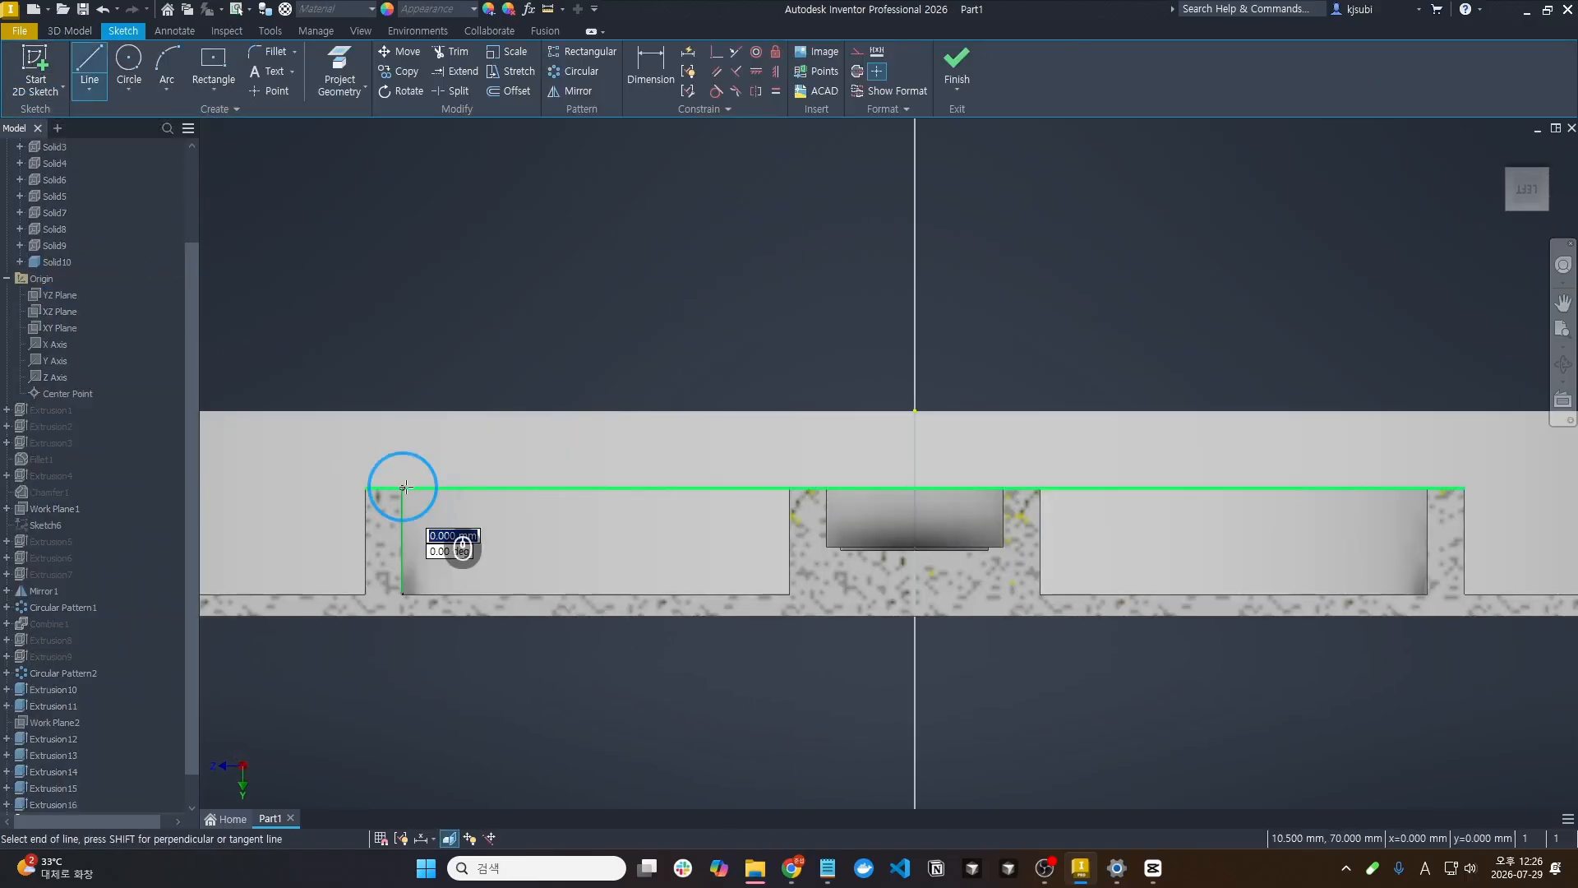
{"action": "left_click", "coordinate": [788, 487]}
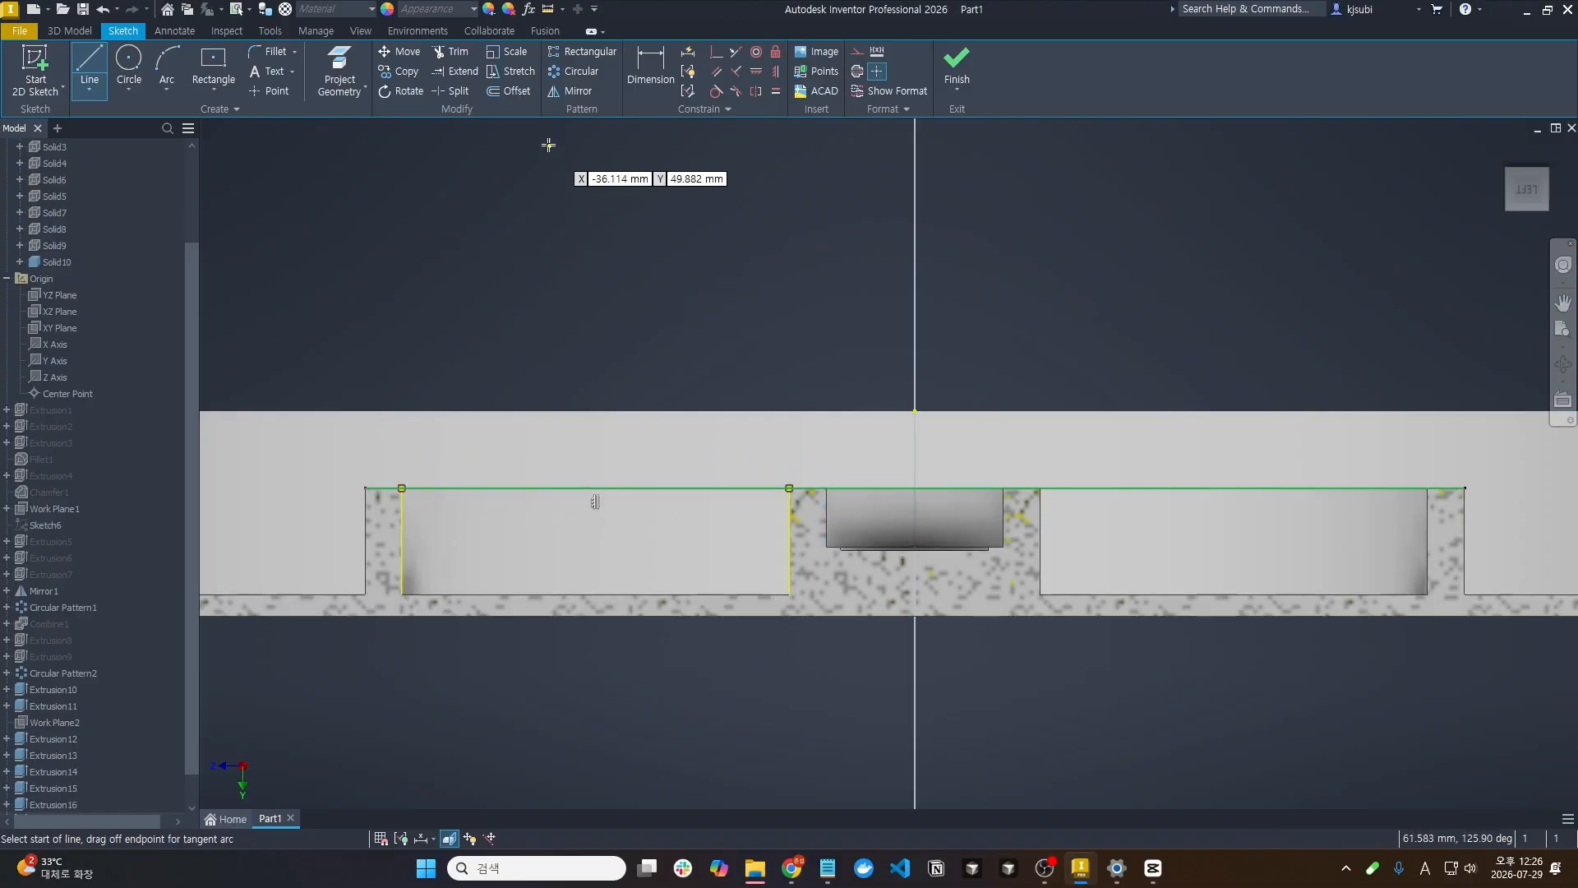
{"action": "key", "text": "Escape"}
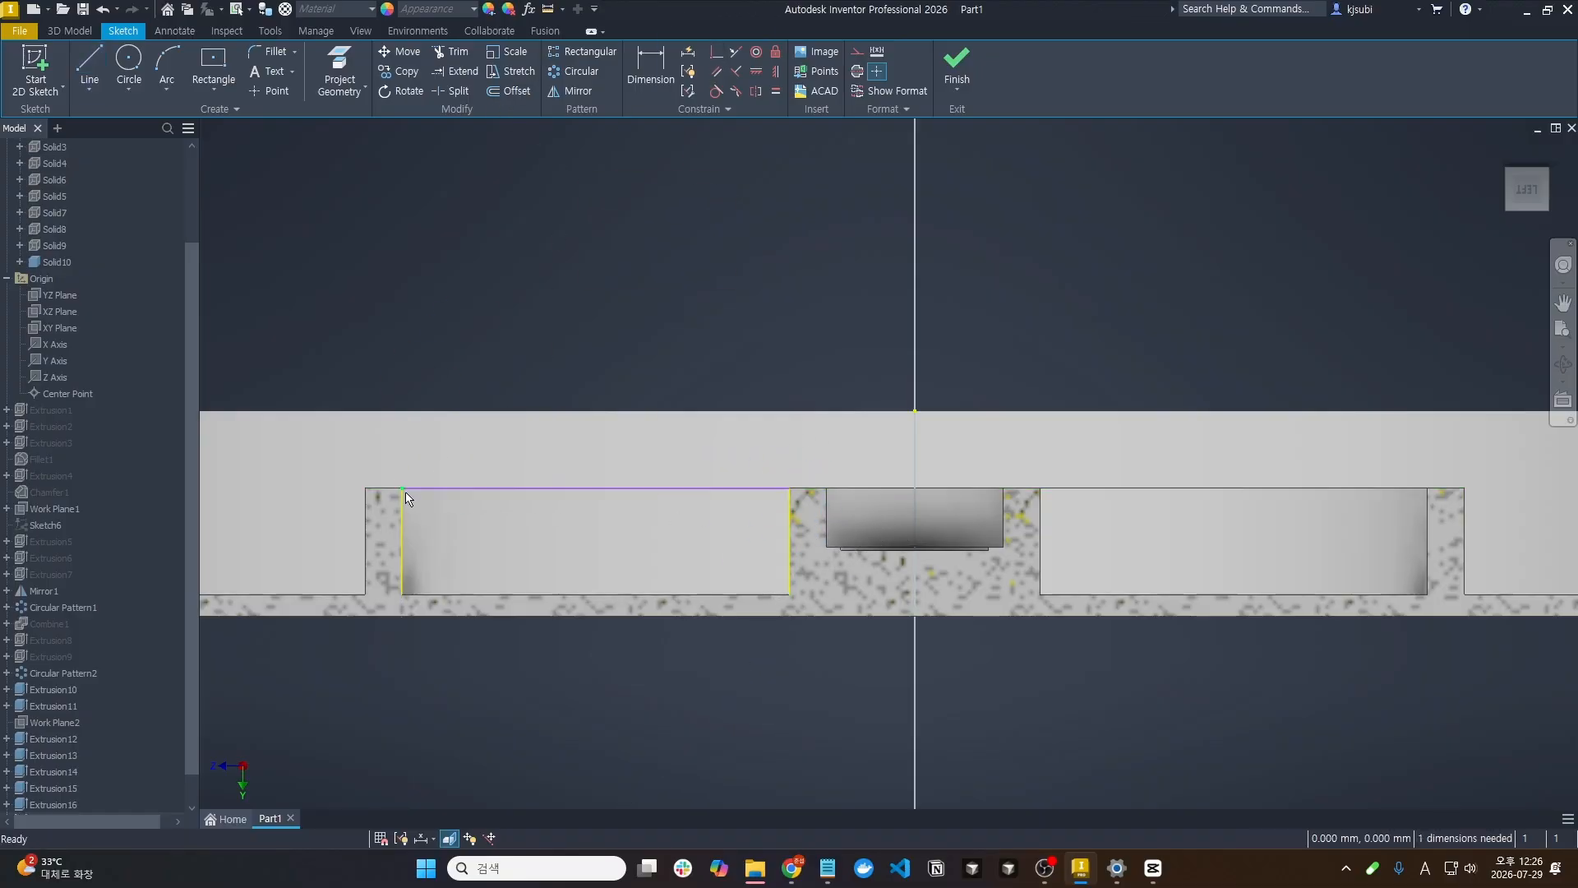
Pull the line off its position, make its hub-side endpoint coincident with the hub's edge corner, and finish the sketch
{"action": "left_click", "coordinate": [404, 514]}
{"action": "left_click_drag", "start_coordinate": [657, 488], "coordinate": [662, 466]}
{"action": "left_click", "coordinate": [716, 51]}
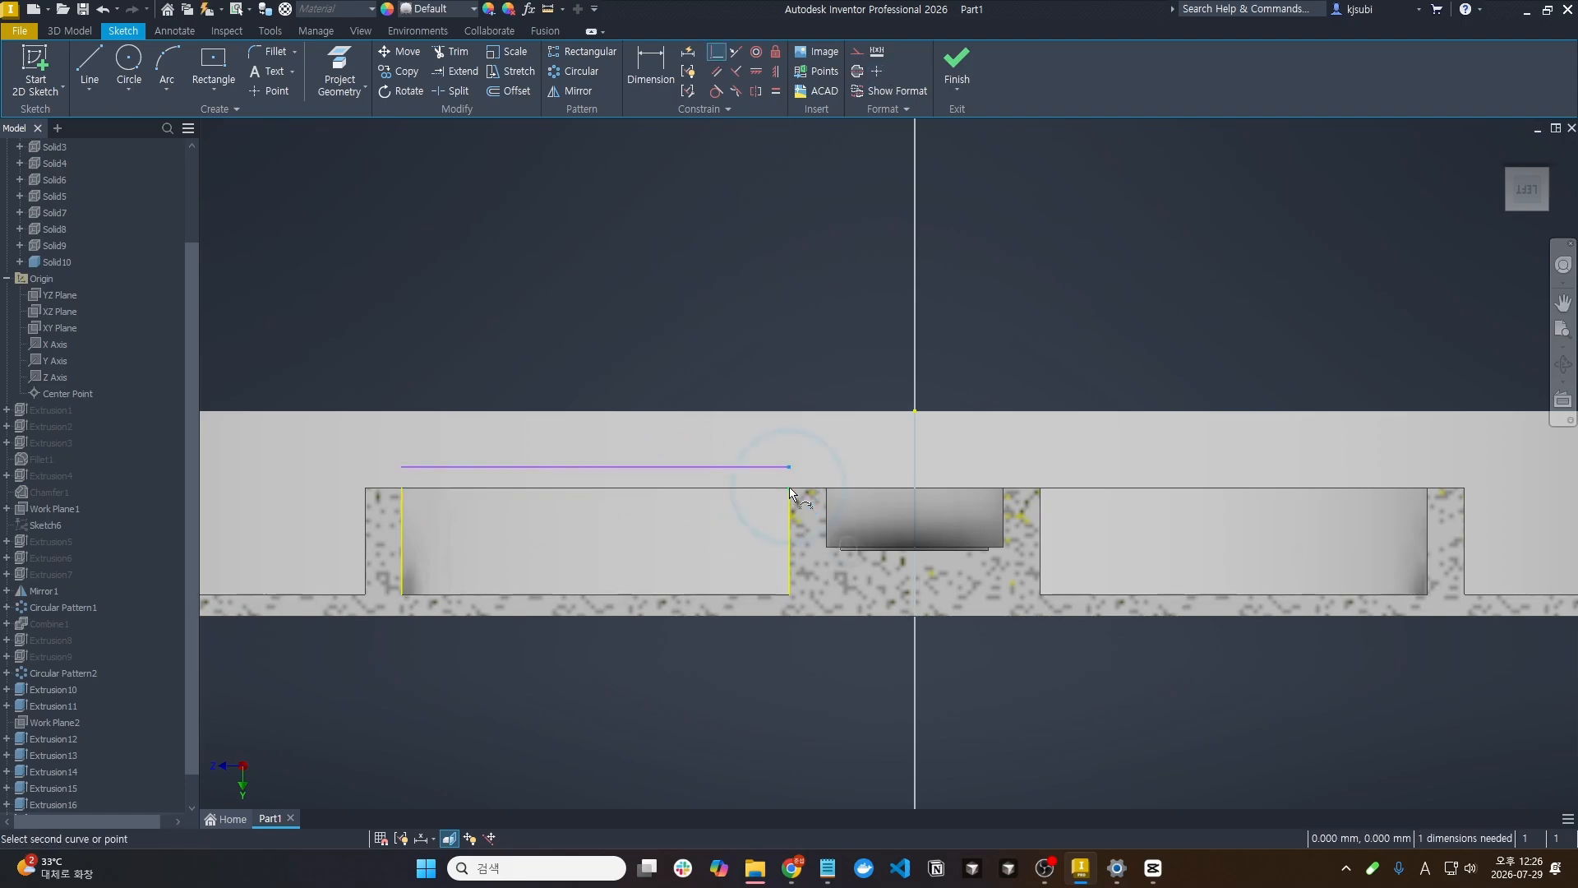
{"action": "left_click", "coordinate": [789, 489]}
{"action": "left_click", "coordinate": [956, 66]}
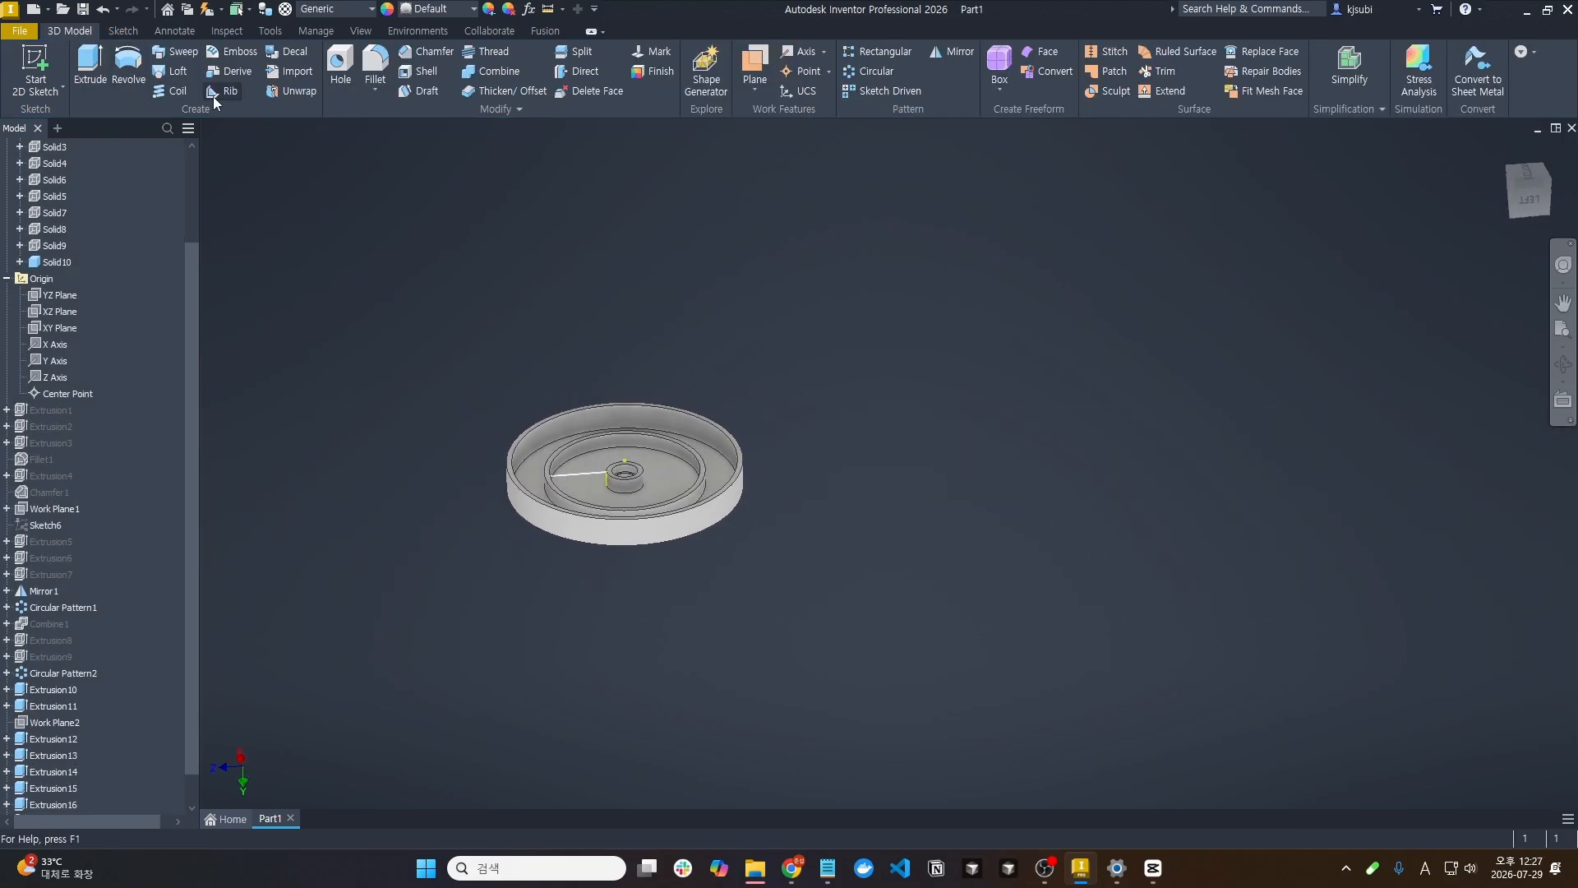
Create a 1 mm thick rib from the line, parallel to the sketch plane, connecting the inner ring to the hub
{"action": "left_click", "coordinate": [215, 92]}
{"action": "left_click", "coordinate": [361, 392]}
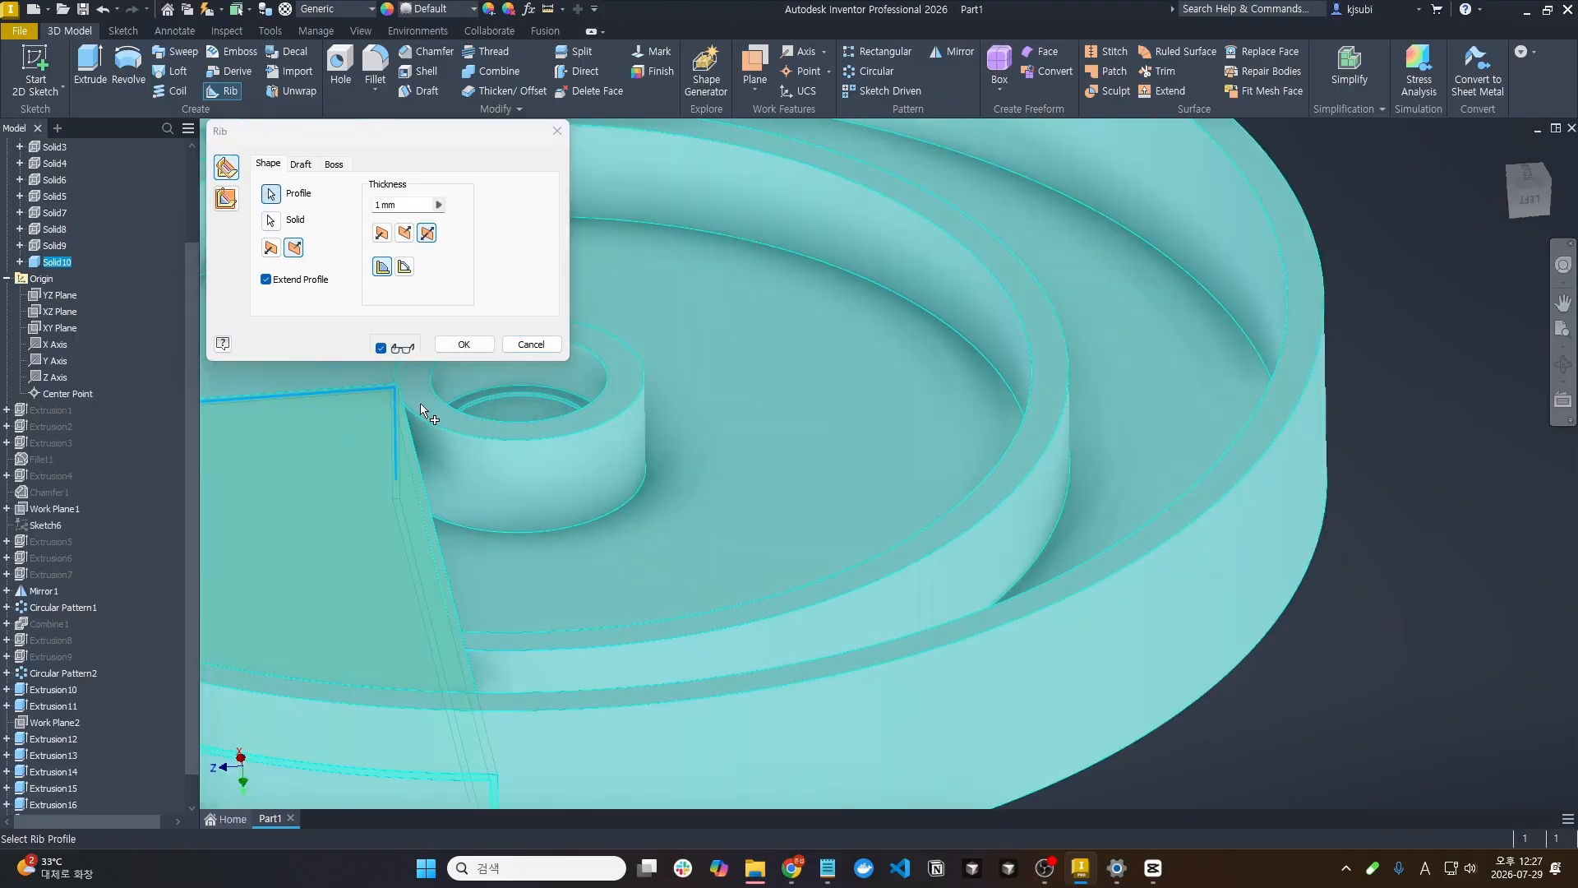
{"action": "left_click", "coordinate": [230, 204]}
{"action": "mouse_move", "coordinate": [487, 478]}
{"action": "middle_mouse_down"}
{"action": "mouse_move", "coordinate": [856, 493]}
{"action": "mouse_move", "coordinate": [839, 464]}
{"action": "middle_mouse_up"}
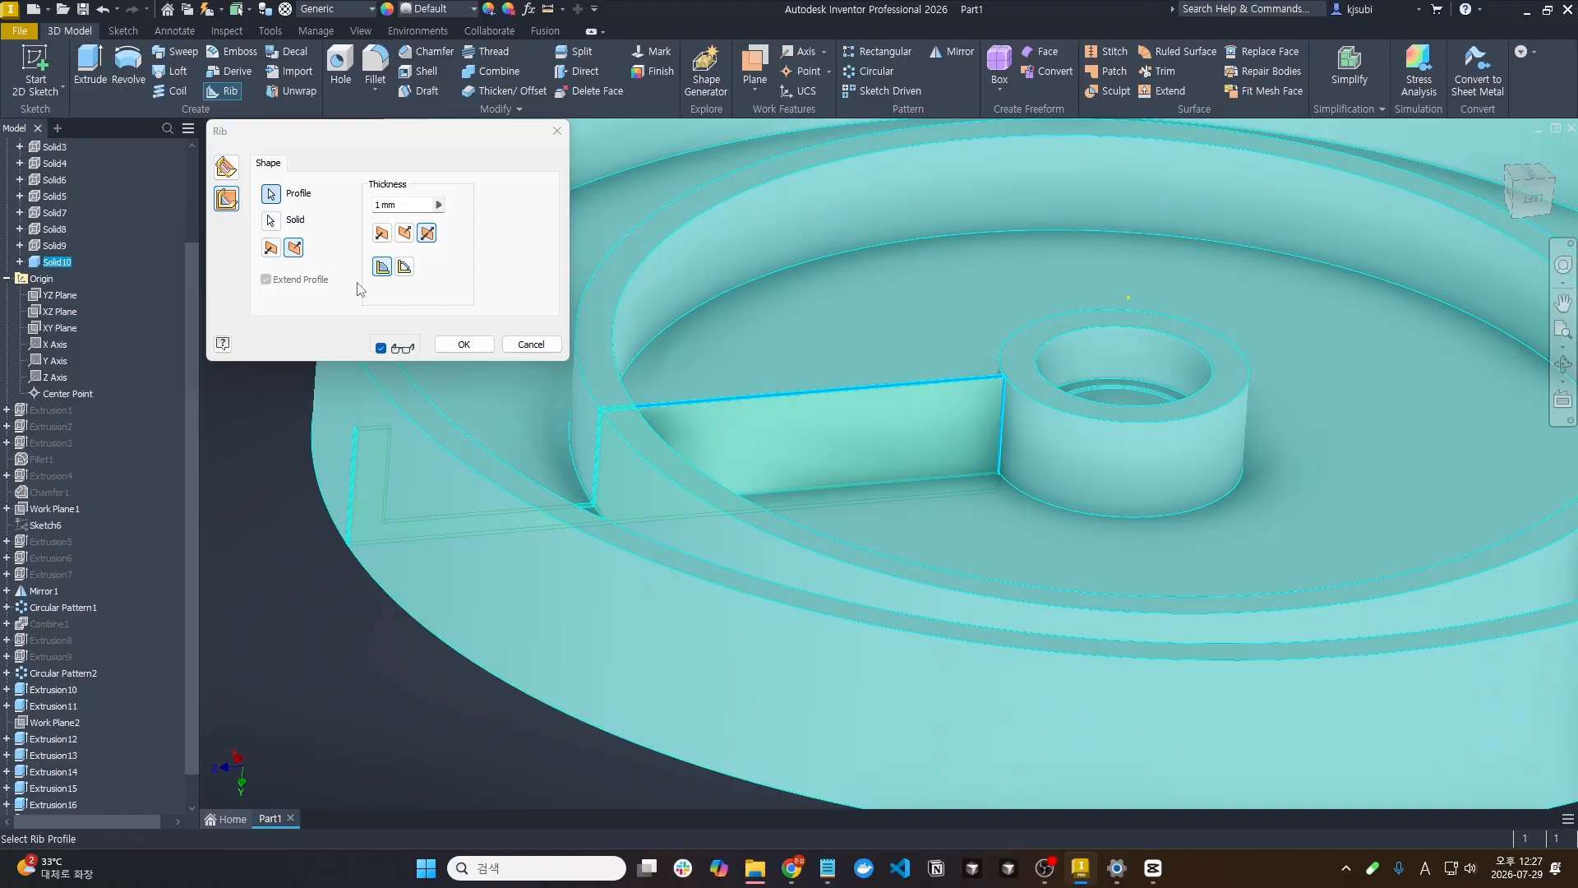
{"action": "left_click", "coordinate": [463, 343]}
Examine the joint between the rib and the hub and review the rib's settings without changing them
{"action": "scroll", "coordinate": [662, 495], "scroll_direction": "down", "scroll_amount": 5}
{"action": "scroll", "coordinate": [638, 535], "scroll_direction": "up", "scroll_amount": 6}
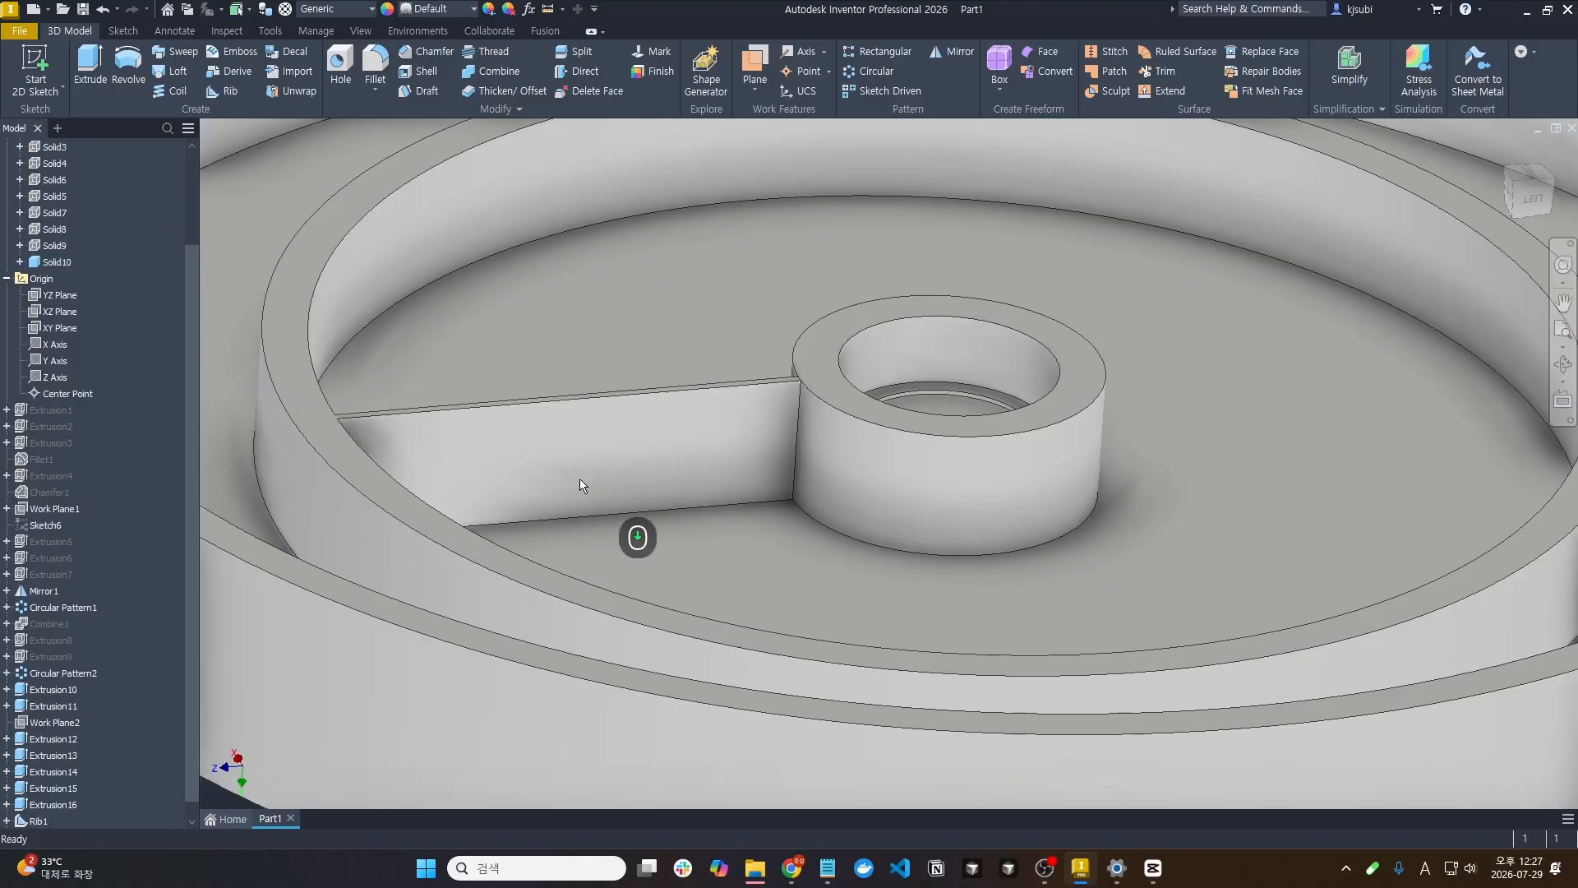
{"action": "scroll", "coordinate": [908, 469], "scroll_direction": "up", "scroll_amount": 10}
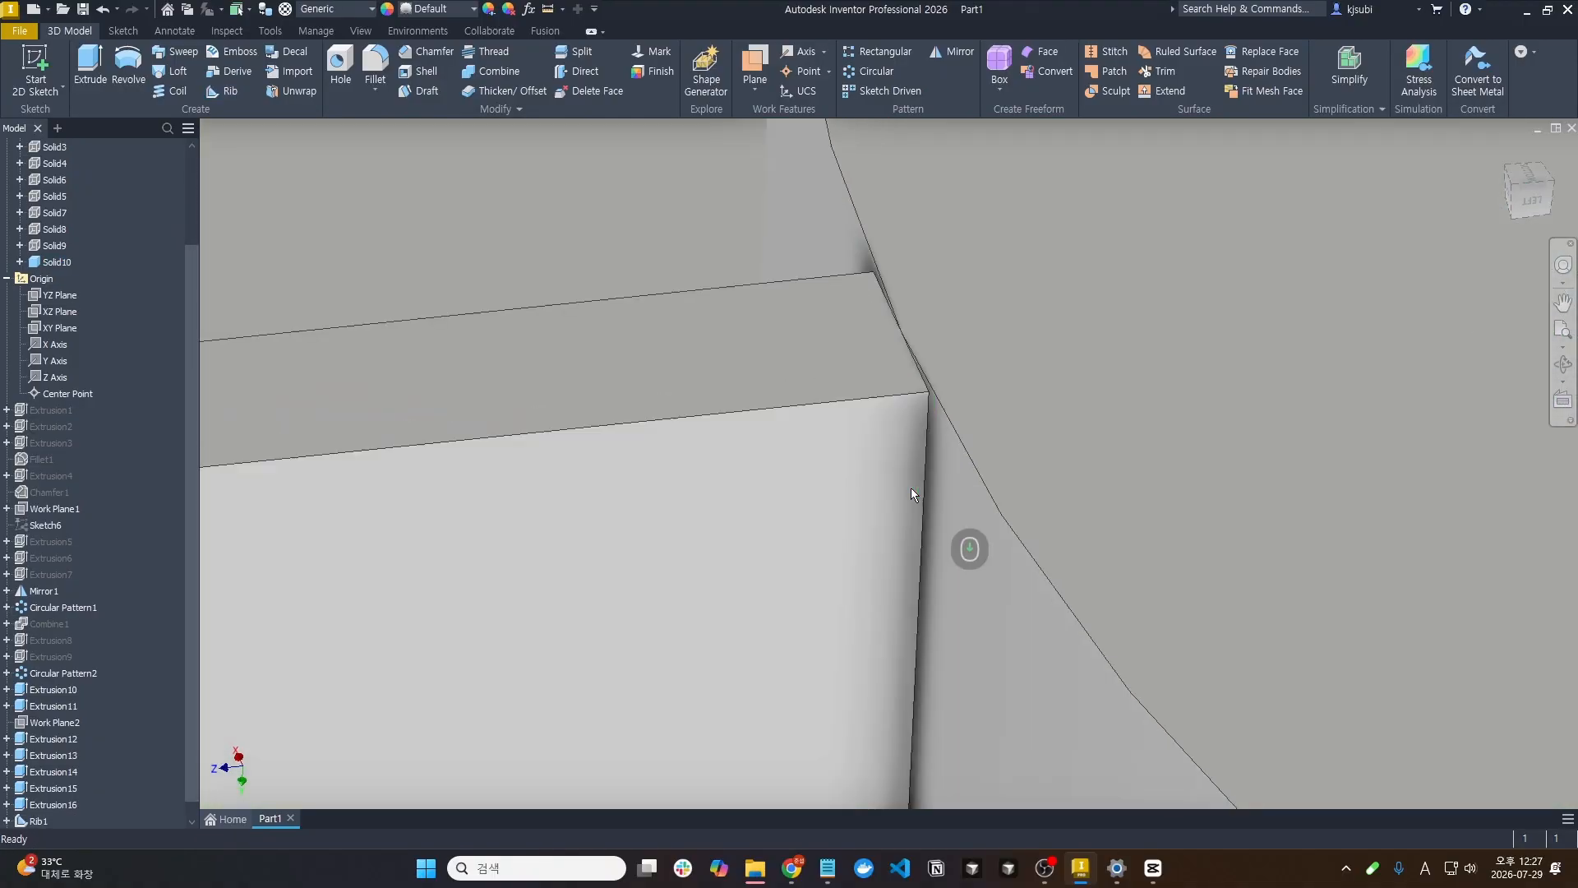
{"action": "middle_click_drag", "start_coordinate": [916, 464], "coordinate": [896, 374], "text": "shift"}
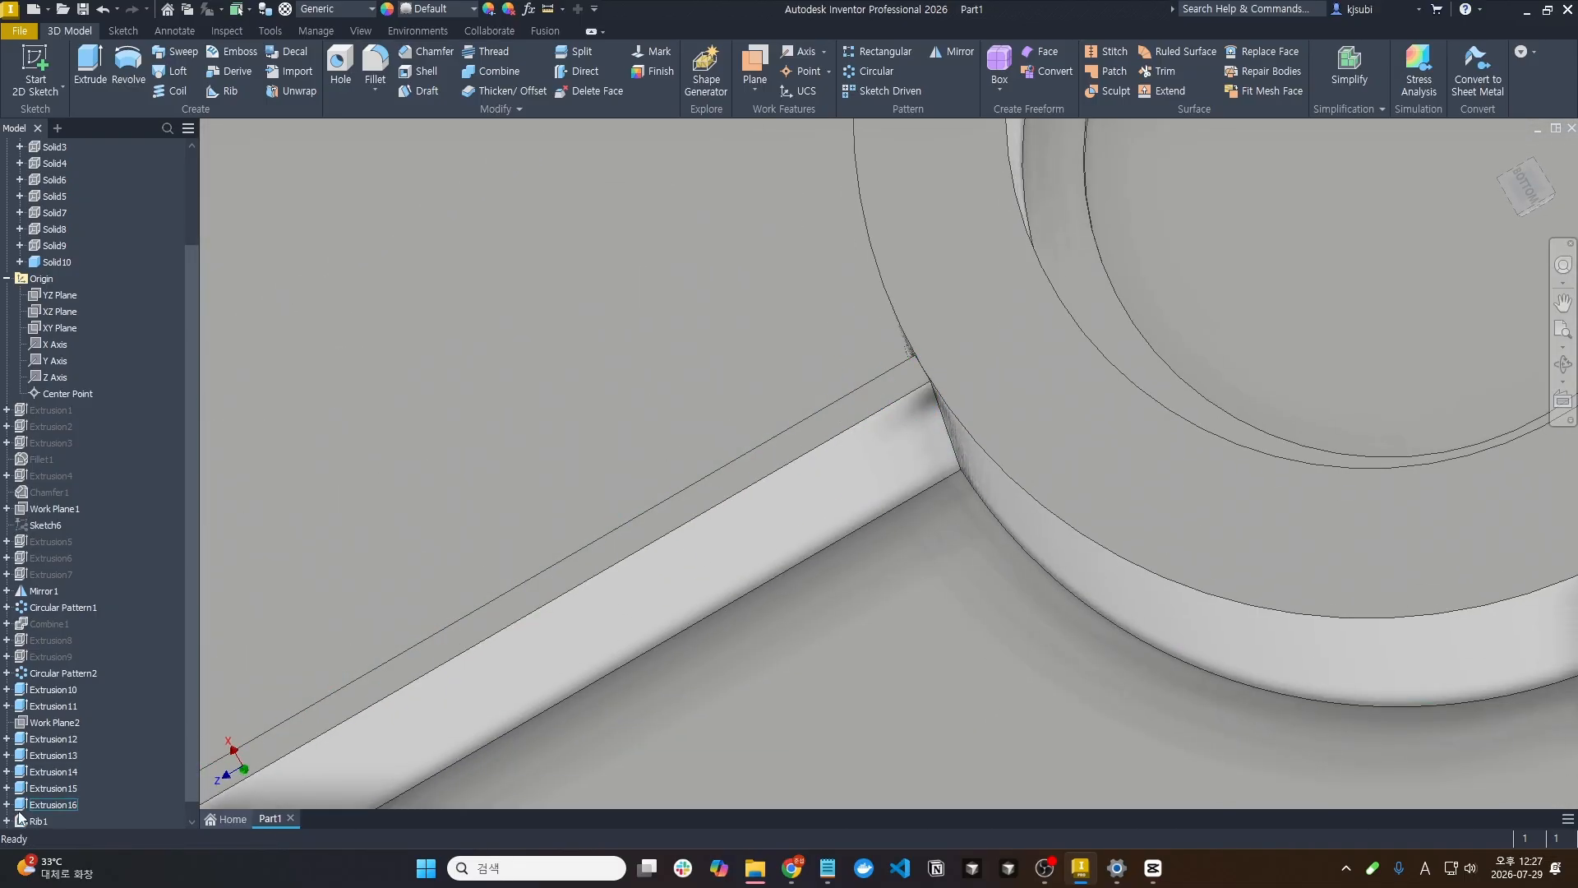
{"action": "double_click", "coordinate": [258, 786]}
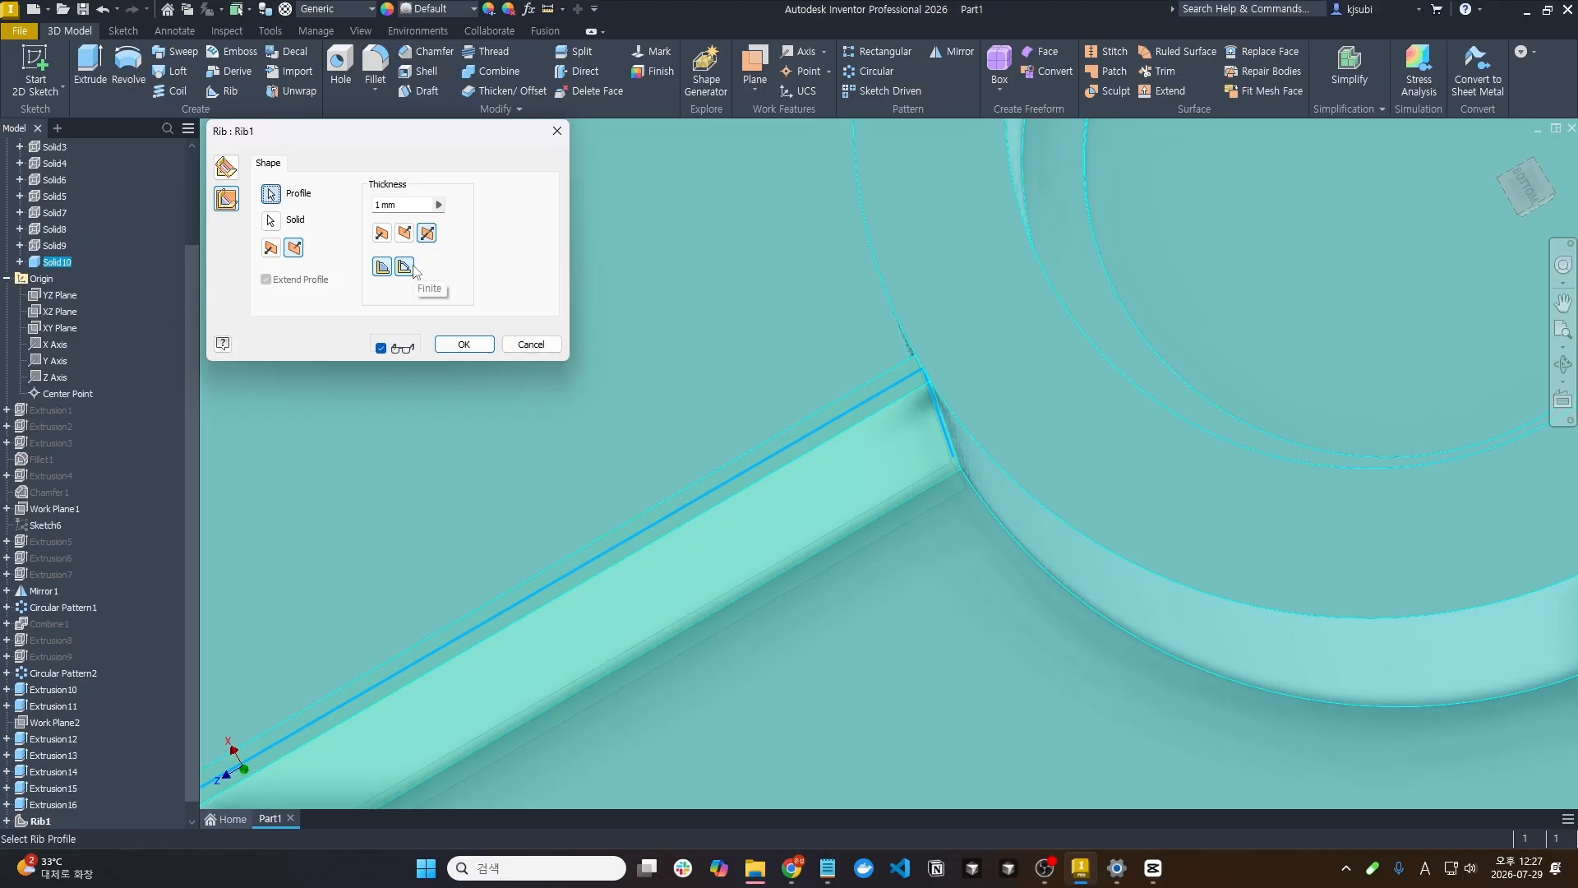
{"action": "left_click", "coordinate": [531, 343]}
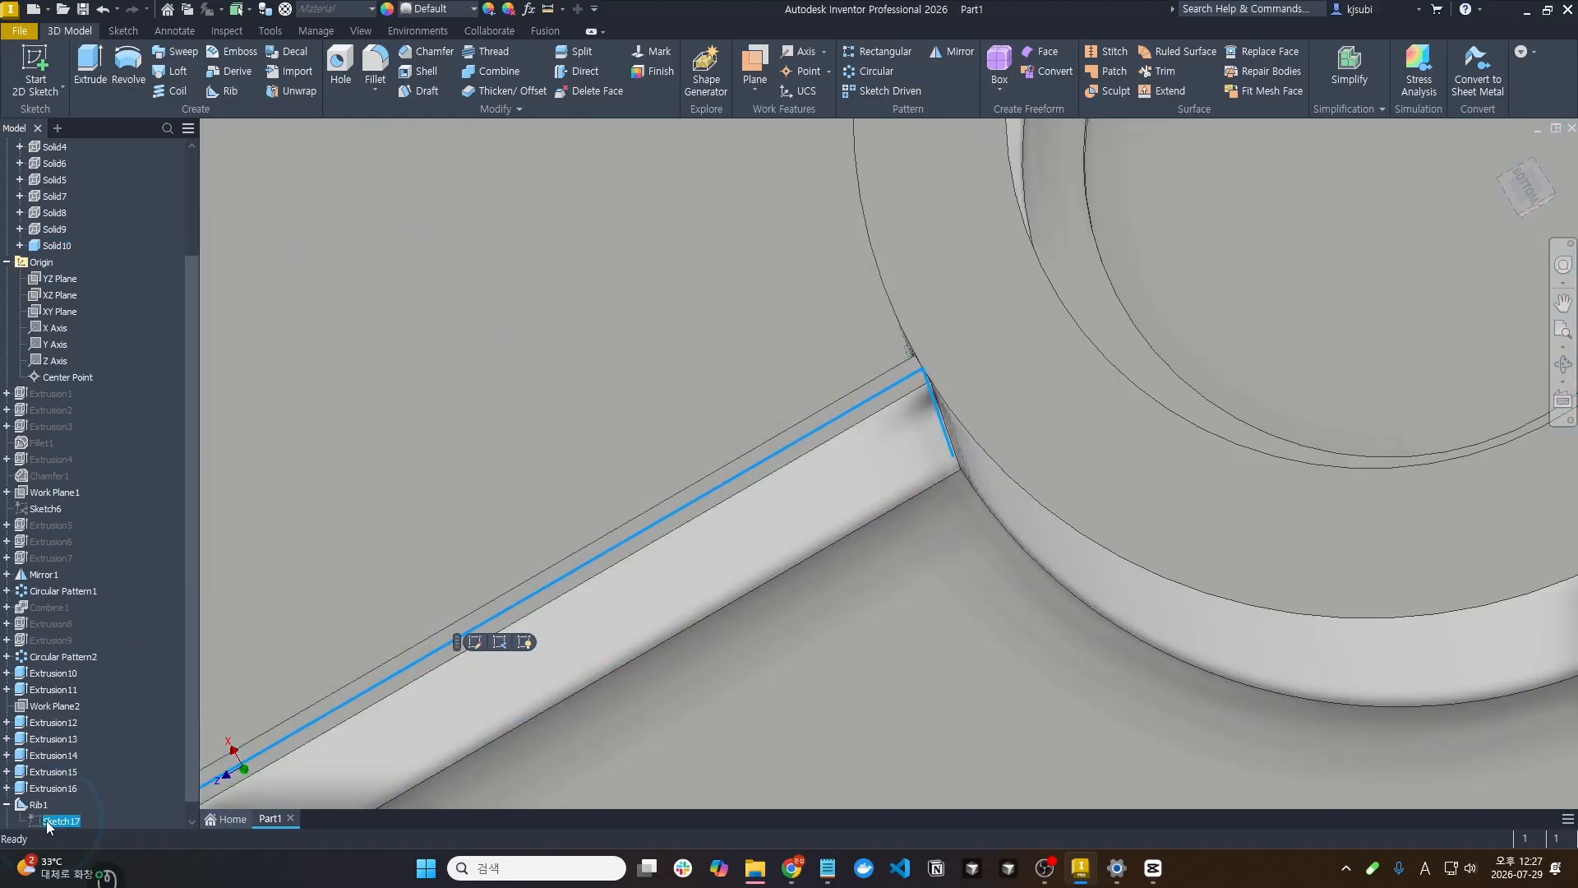
Reopen the rib's sketch, turn the projected horizontal hub edges into construction geometry, and finish the sketch
{"action": "double_click", "coordinate": [460, 530]}
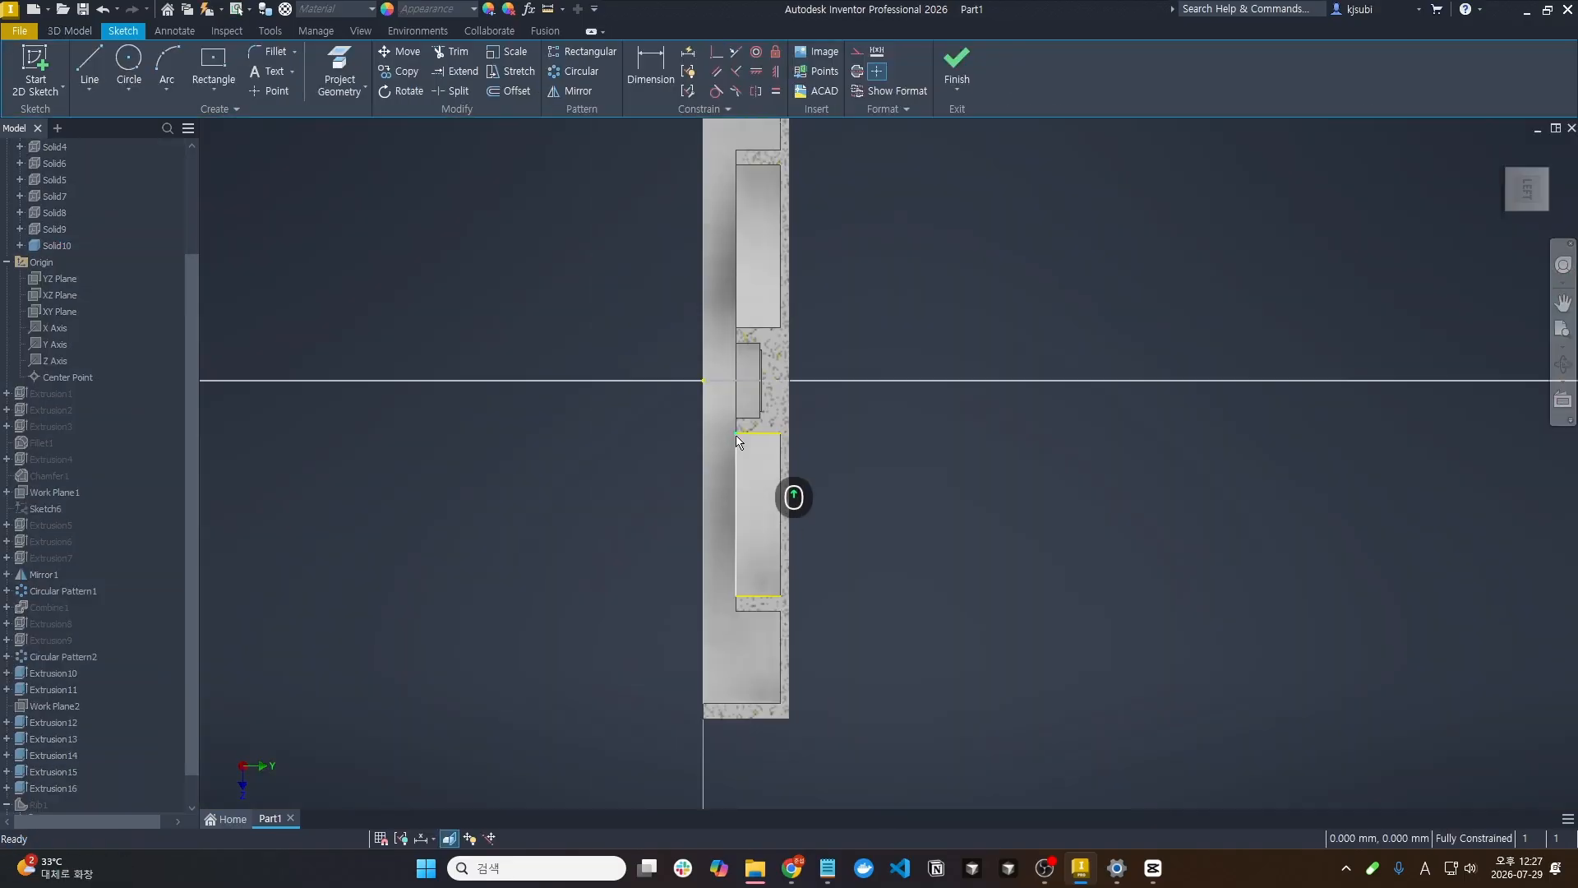
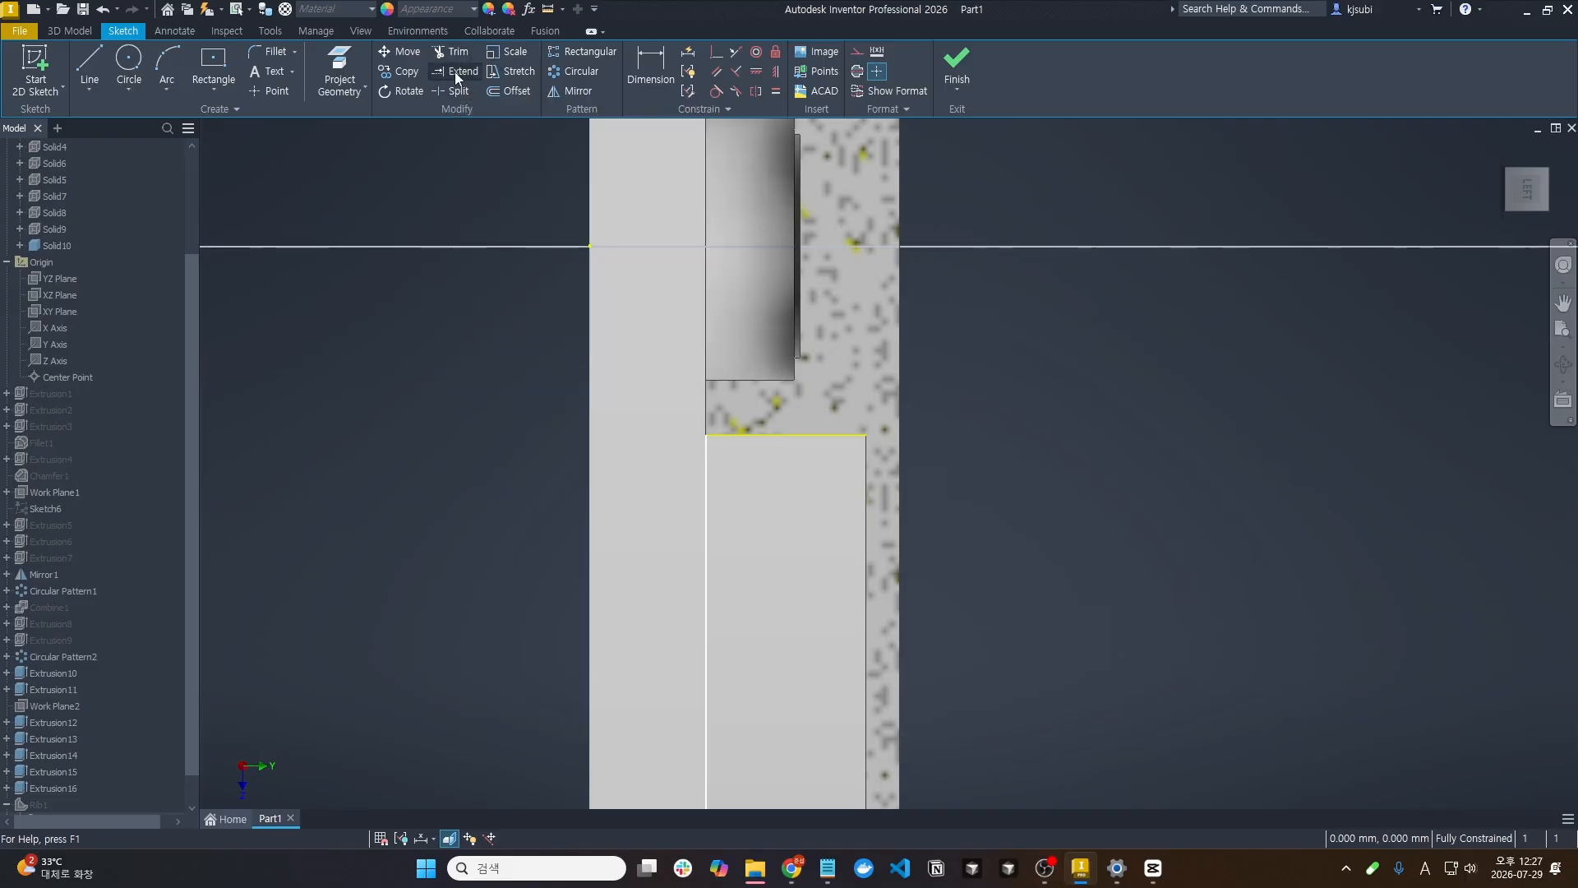
{"action": "left_click", "coordinate": [457, 72]}
{"action": "left_click", "coordinate": [85, 72]}
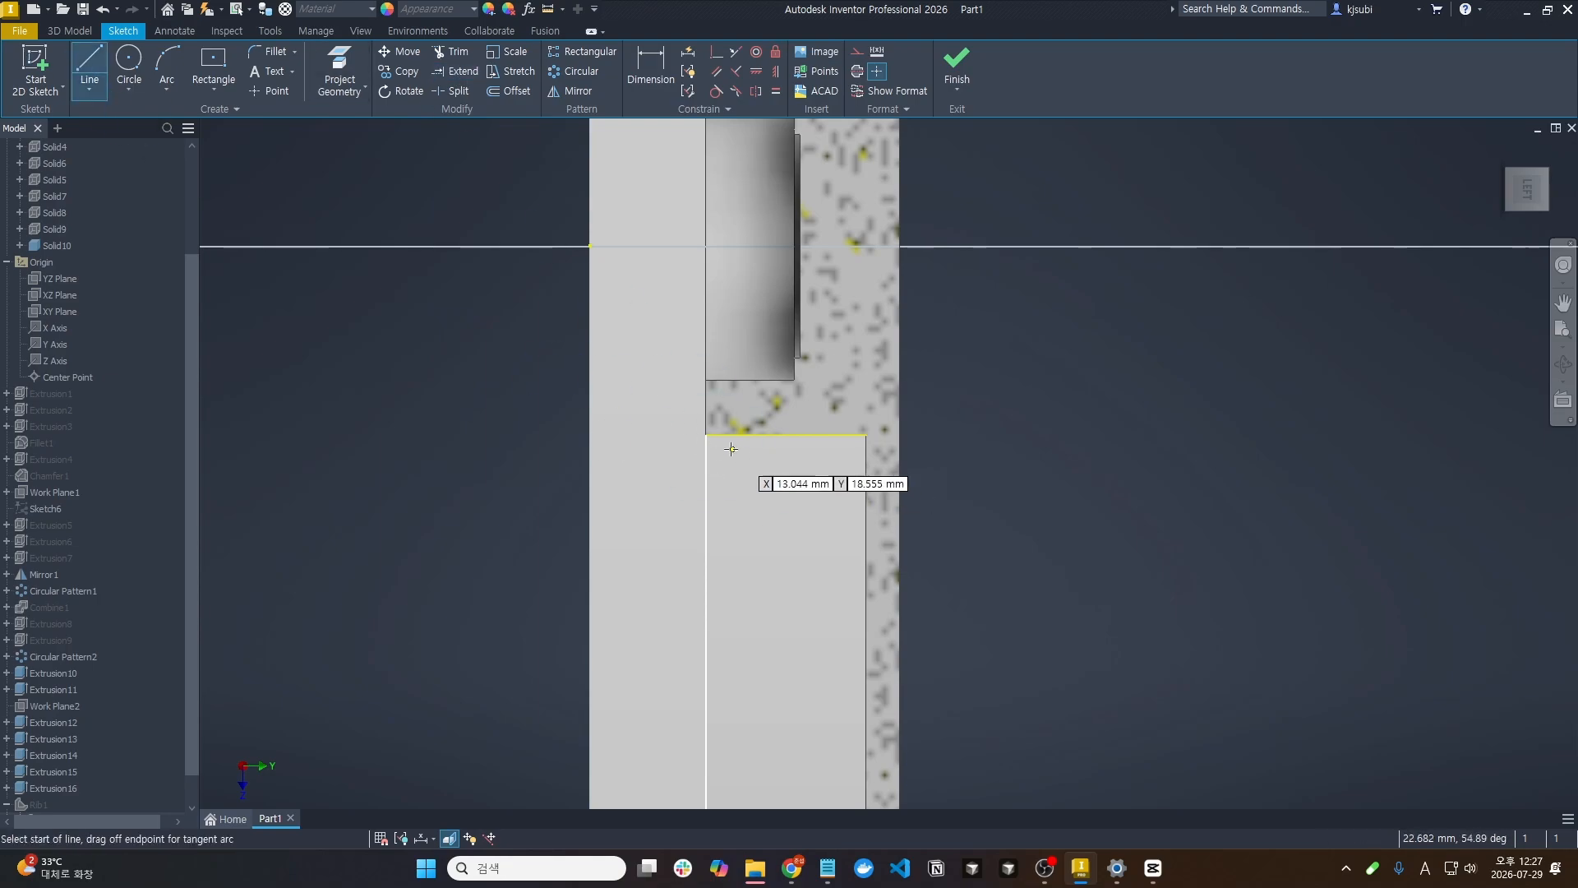
{"action": "left_click", "coordinate": [706, 435]}
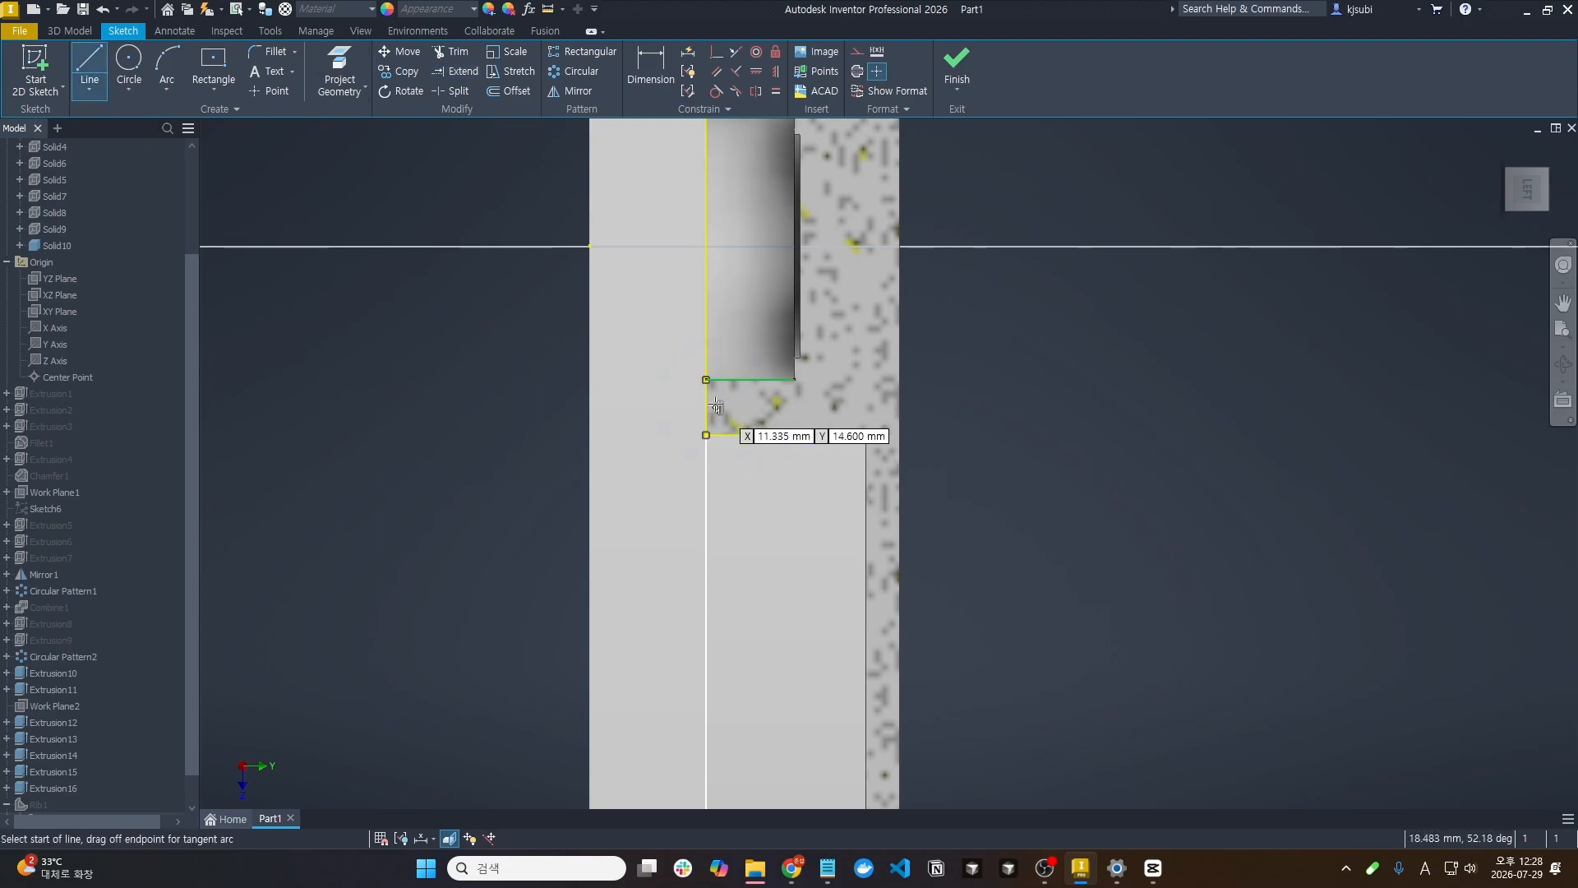
{"action": "key", "text": "Escape"}
{"action": "left_click", "coordinate": [751, 382]}
{"action": "right_click", "coordinate": [752, 383]}
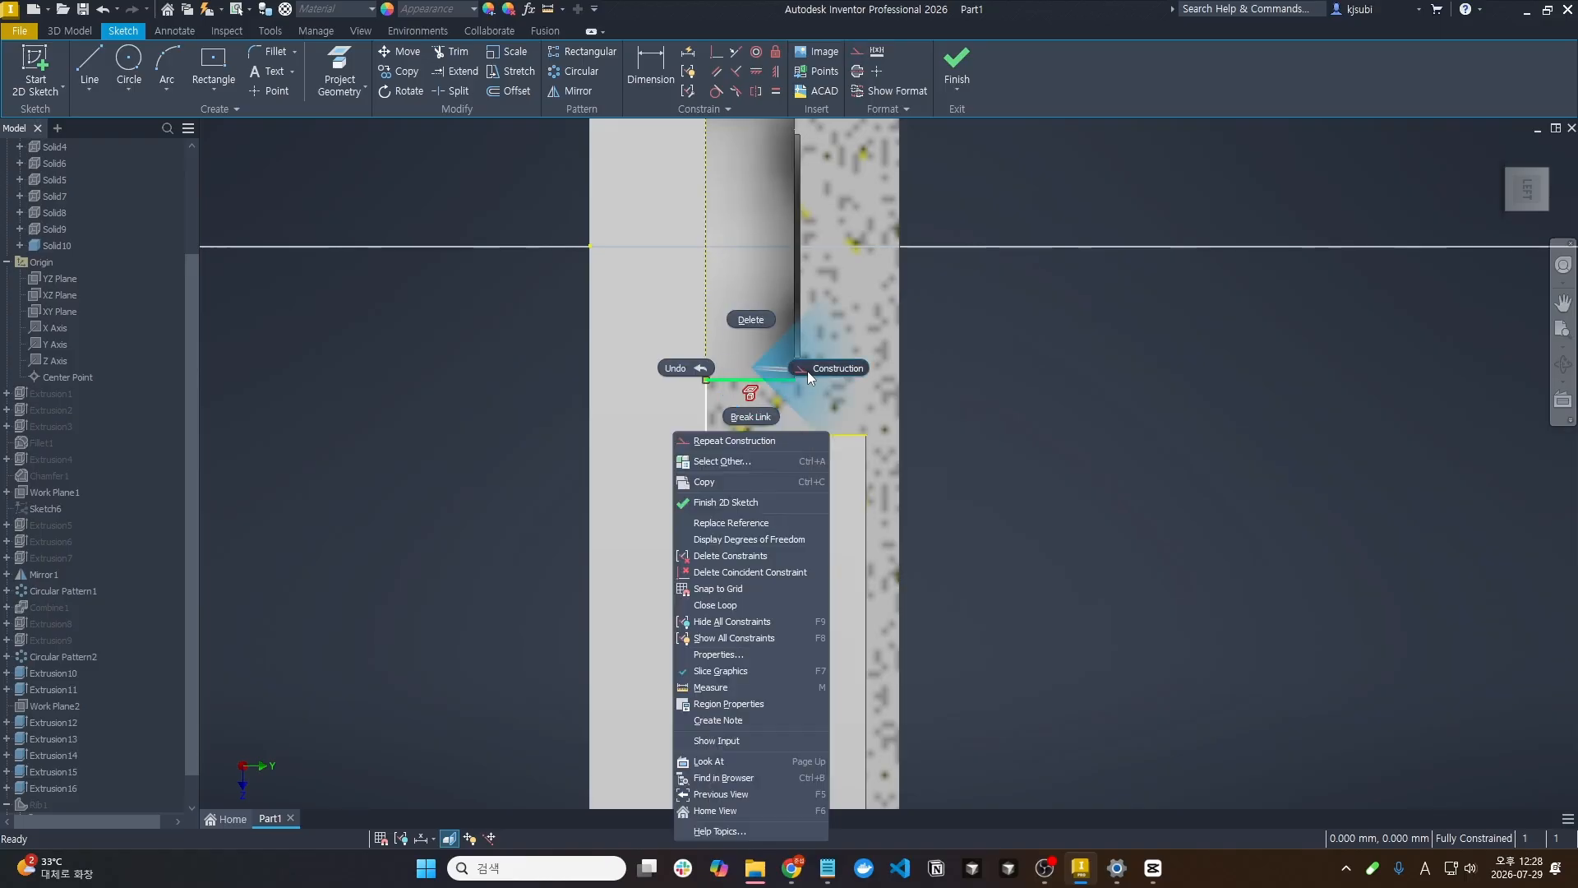
{"action": "left_click", "coordinate": [809, 372]}
{"action": "left_click", "coordinate": [778, 437]}
{"action": "right_click", "coordinate": [778, 436]}
{"action": "left_click", "coordinate": [843, 368]}
{"action": "left_click", "coordinate": [956, 65]}
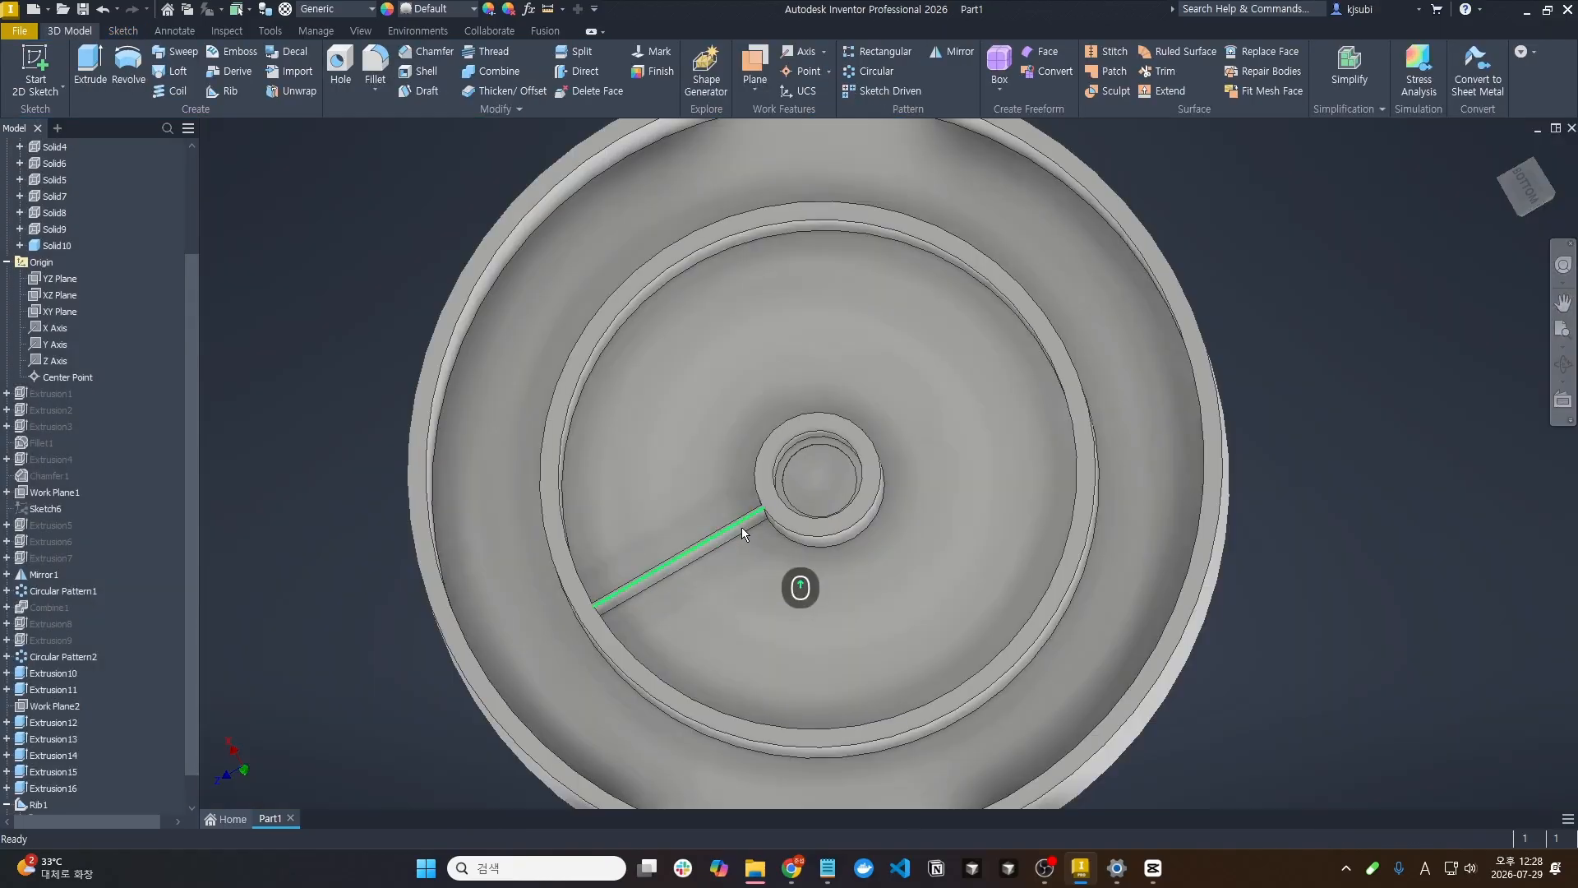
Circular-pattern the rib around the Y axis with 12 instances over 360 degrees
{"action": "mouse_move", "coordinate": [743, 522]}
{"action": "middle_mouse_down", "text": "shift"}
{"action": "mouse_move", "coordinate": [714, 496]}
{"action": "mouse_move", "coordinate": [683, 564]}
{"action": "mouse_move", "coordinate": [644, 535]}
{"action": "mouse_move", "coordinate": [677, 574]}
{"action": "middle_mouse_up", "text": "shift"}
{"action": "left_click", "coordinate": [867, 71]}
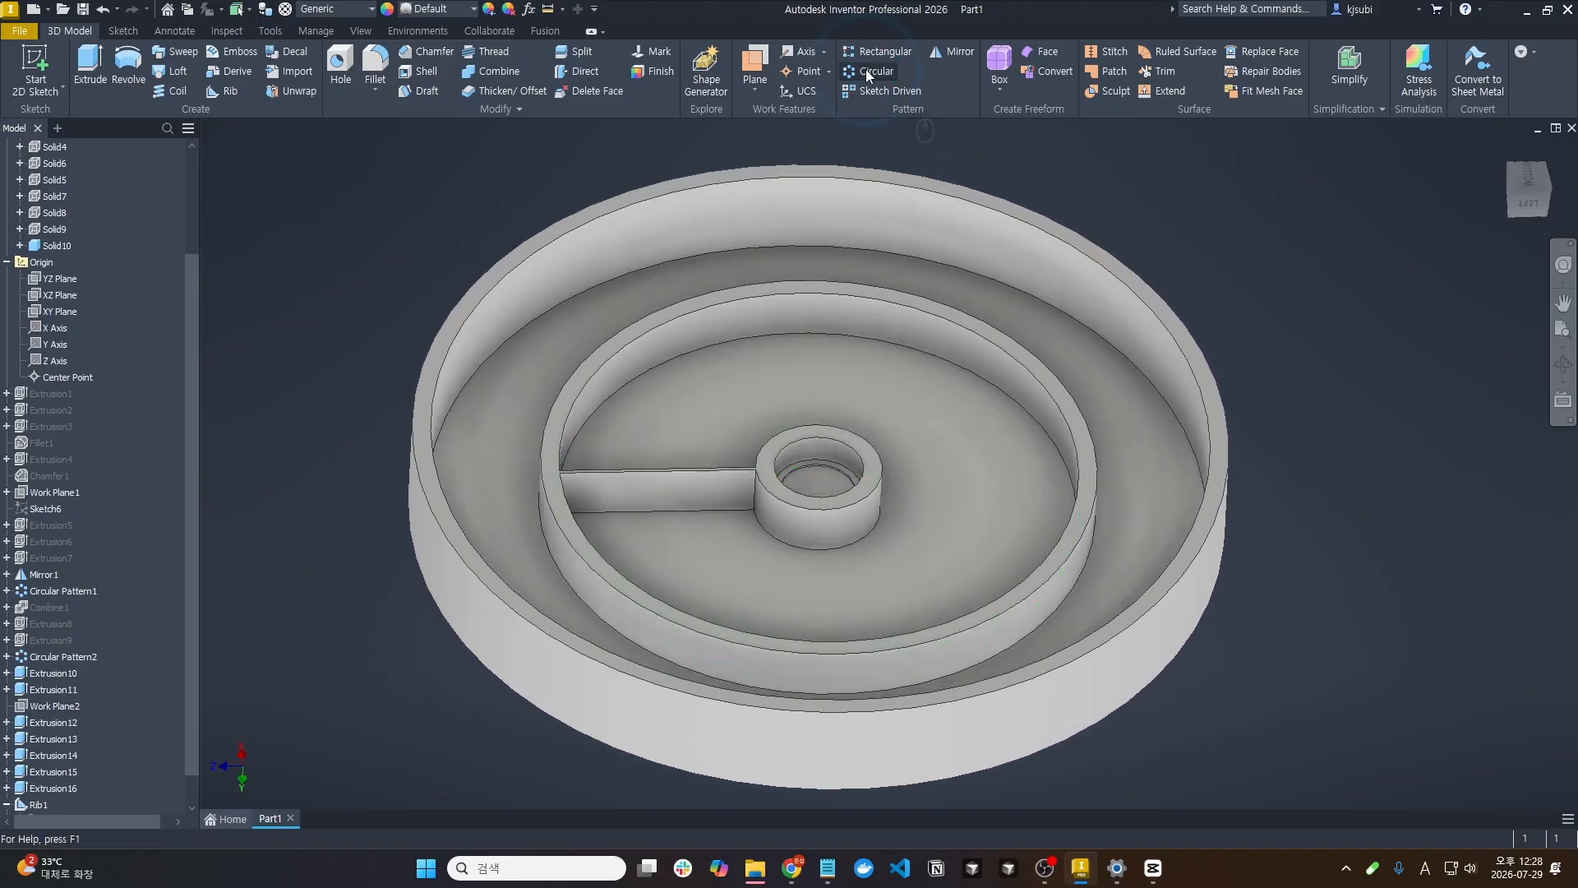
{"action": "left_click", "coordinate": [342, 239]}
{"action": "double_click", "coordinate": [329, 282]}
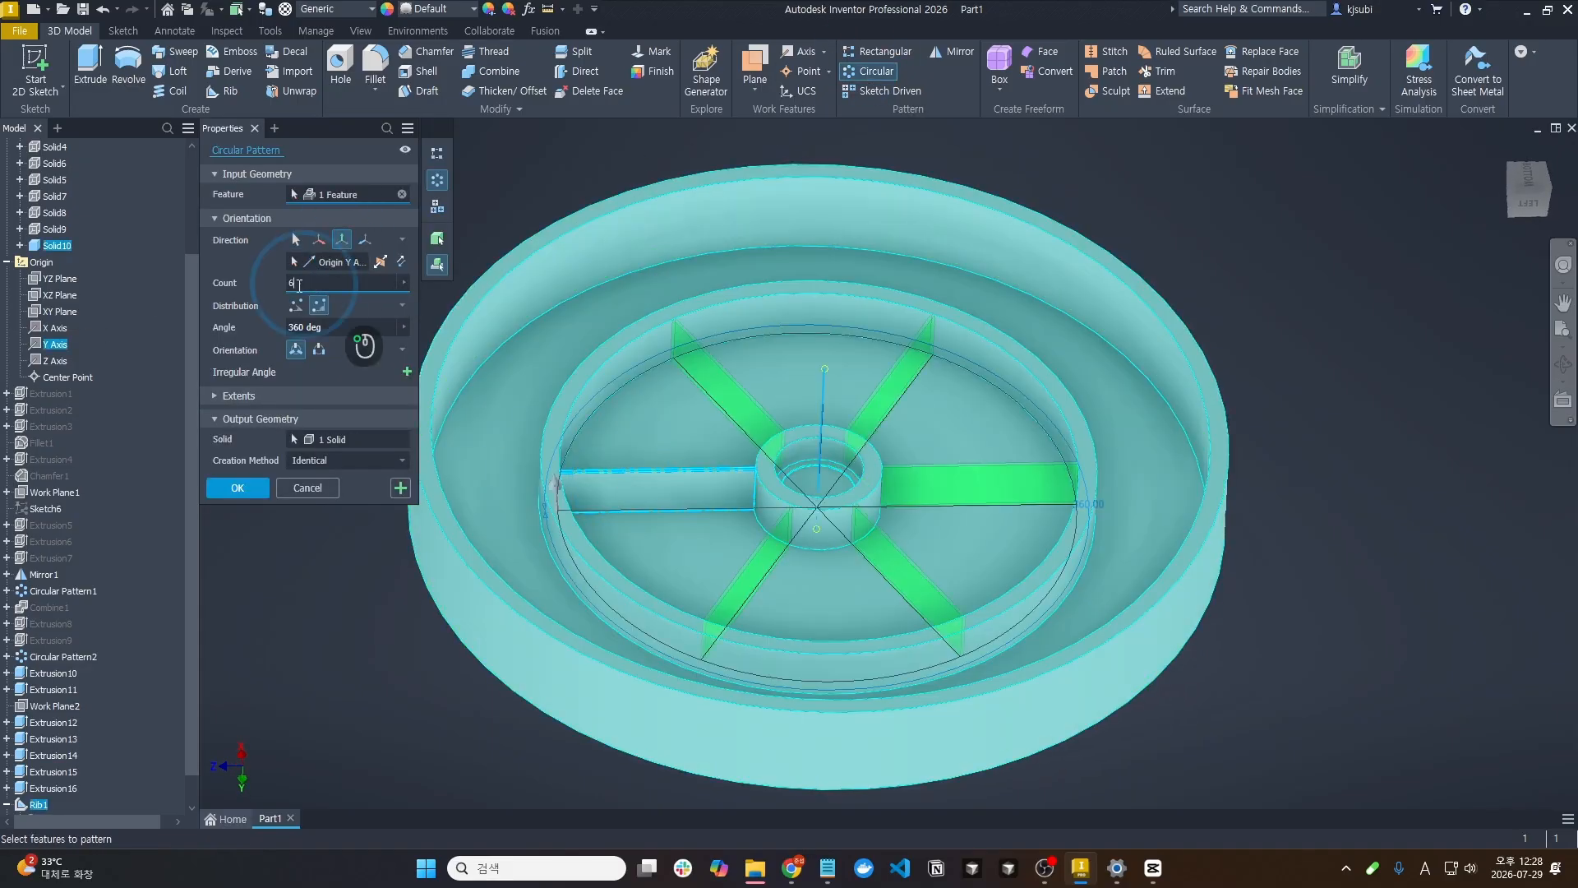
{"action": "type", "text": "12"}
{"action": "left_click", "coordinate": [237, 487]}
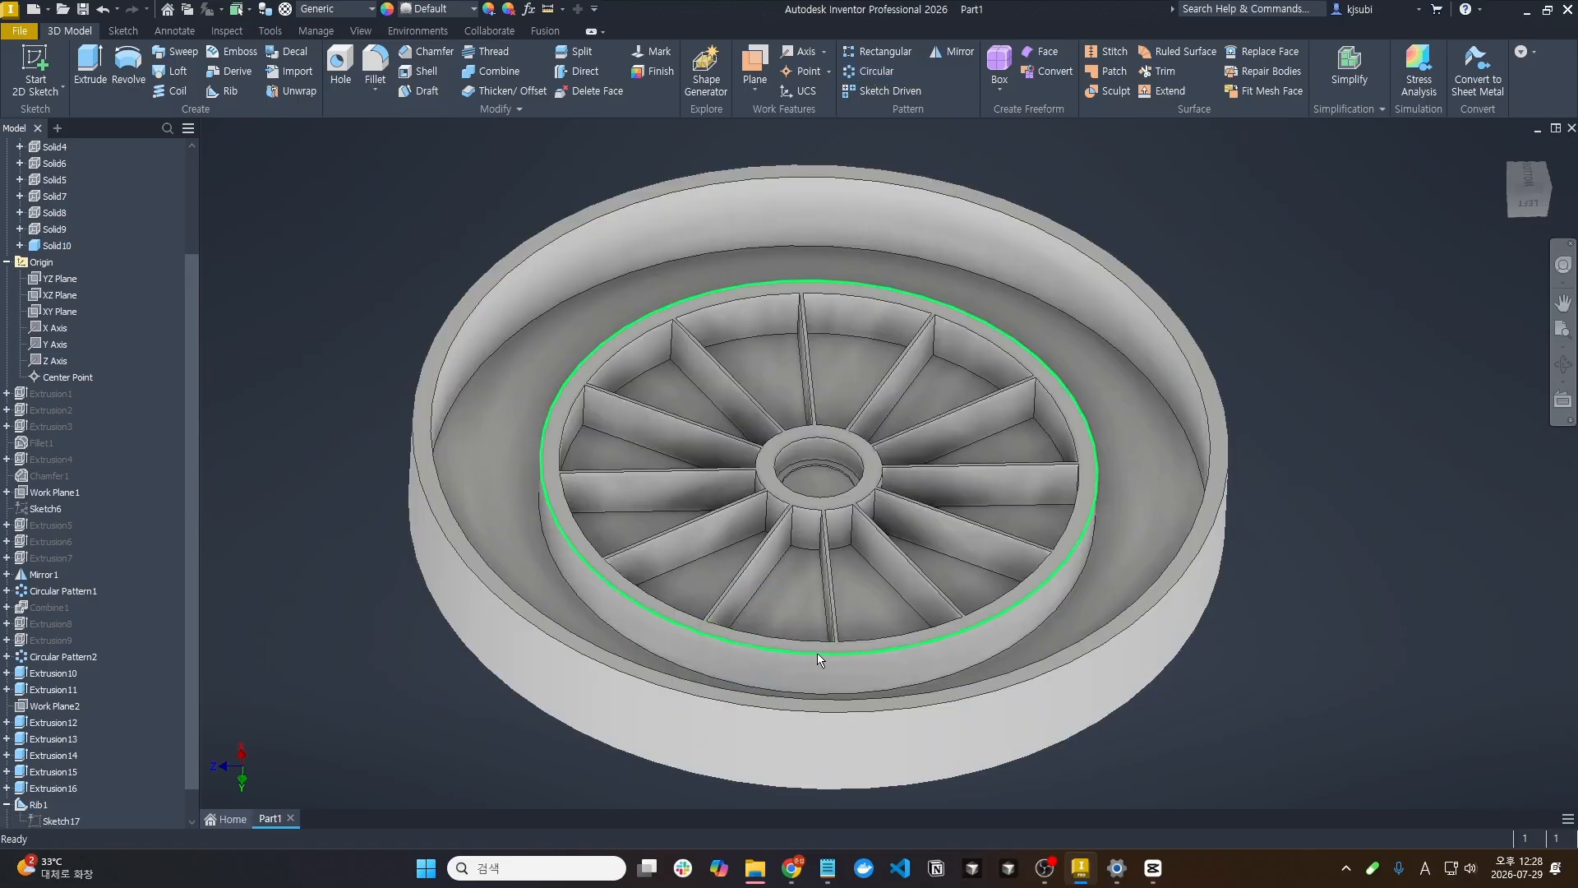
Fillet the top plate's outer and inner rim edges and the inner ring's outer edge with a 2 mm radius
{"action": "mouse_move", "coordinate": [816, 653]}
{"action": "middle_mouse_down", "text": "shift"}
{"action": "mouse_move", "coordinate": [756, 669]}
{"action": "mouse_move", "coordinate": [796, 668]}
{"action": "middle_mouse_up", "text": "shift"}
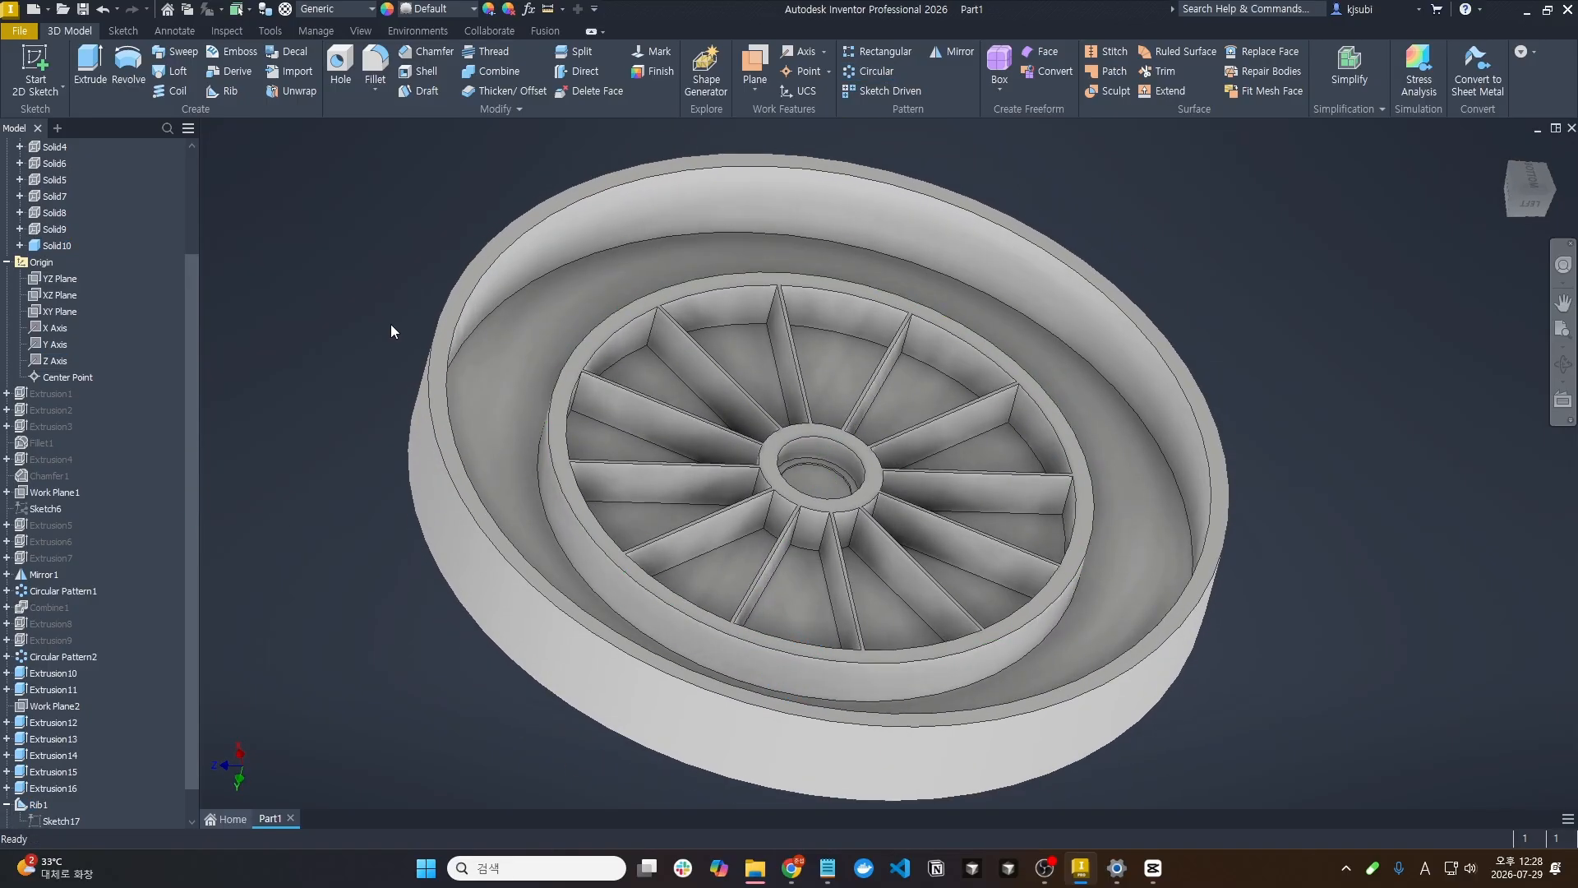
{"action": "left_click", "coordinate": [375, 66]}
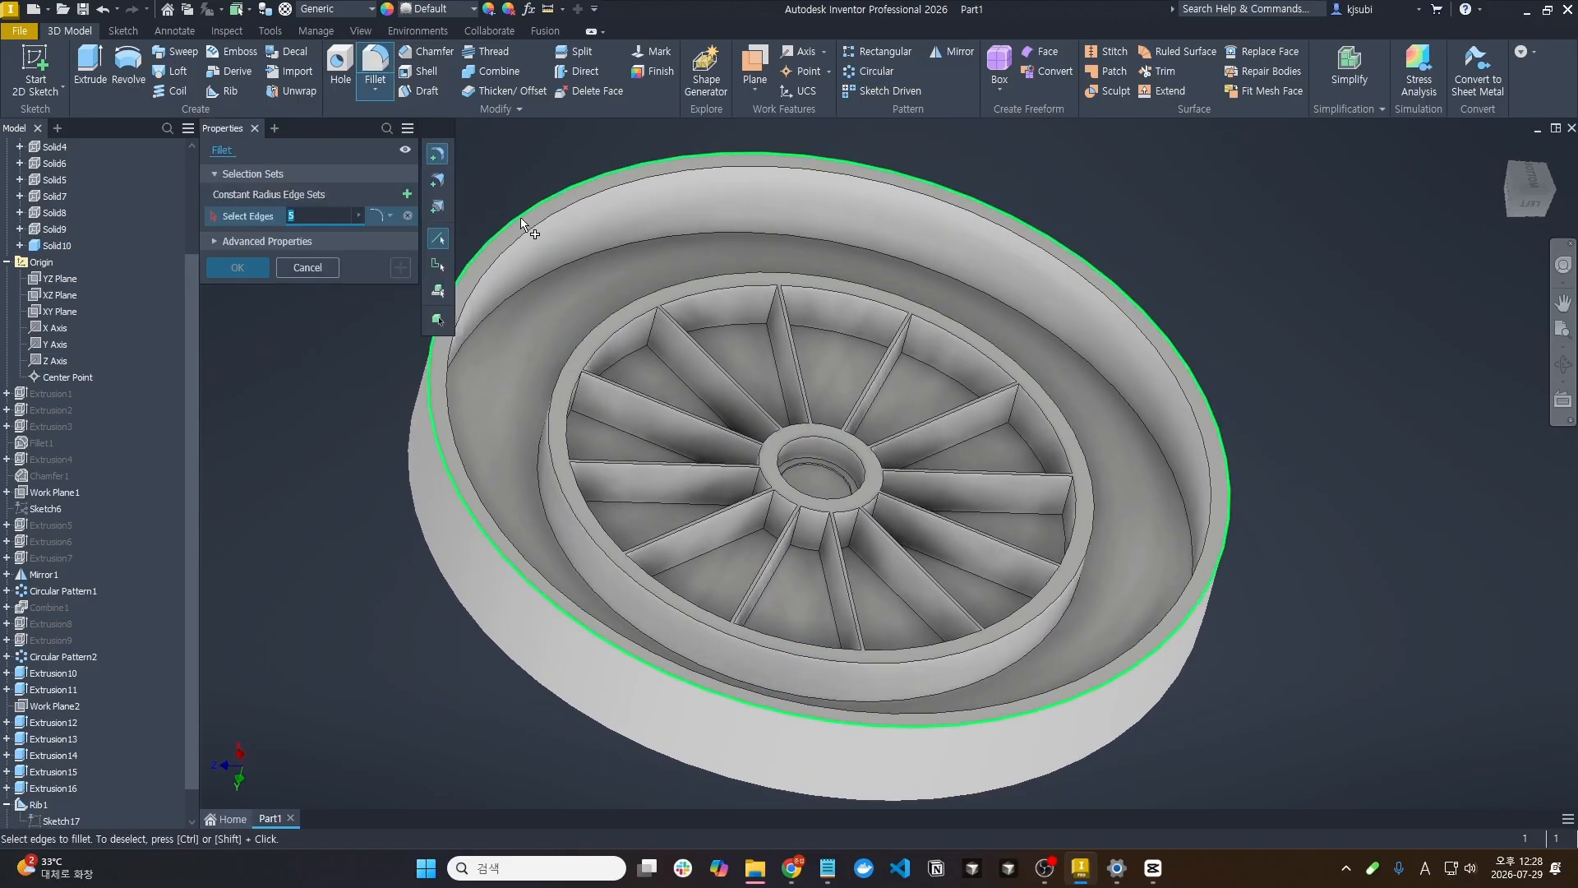
{"action": "left_click", "coordinate": [521, 219]}
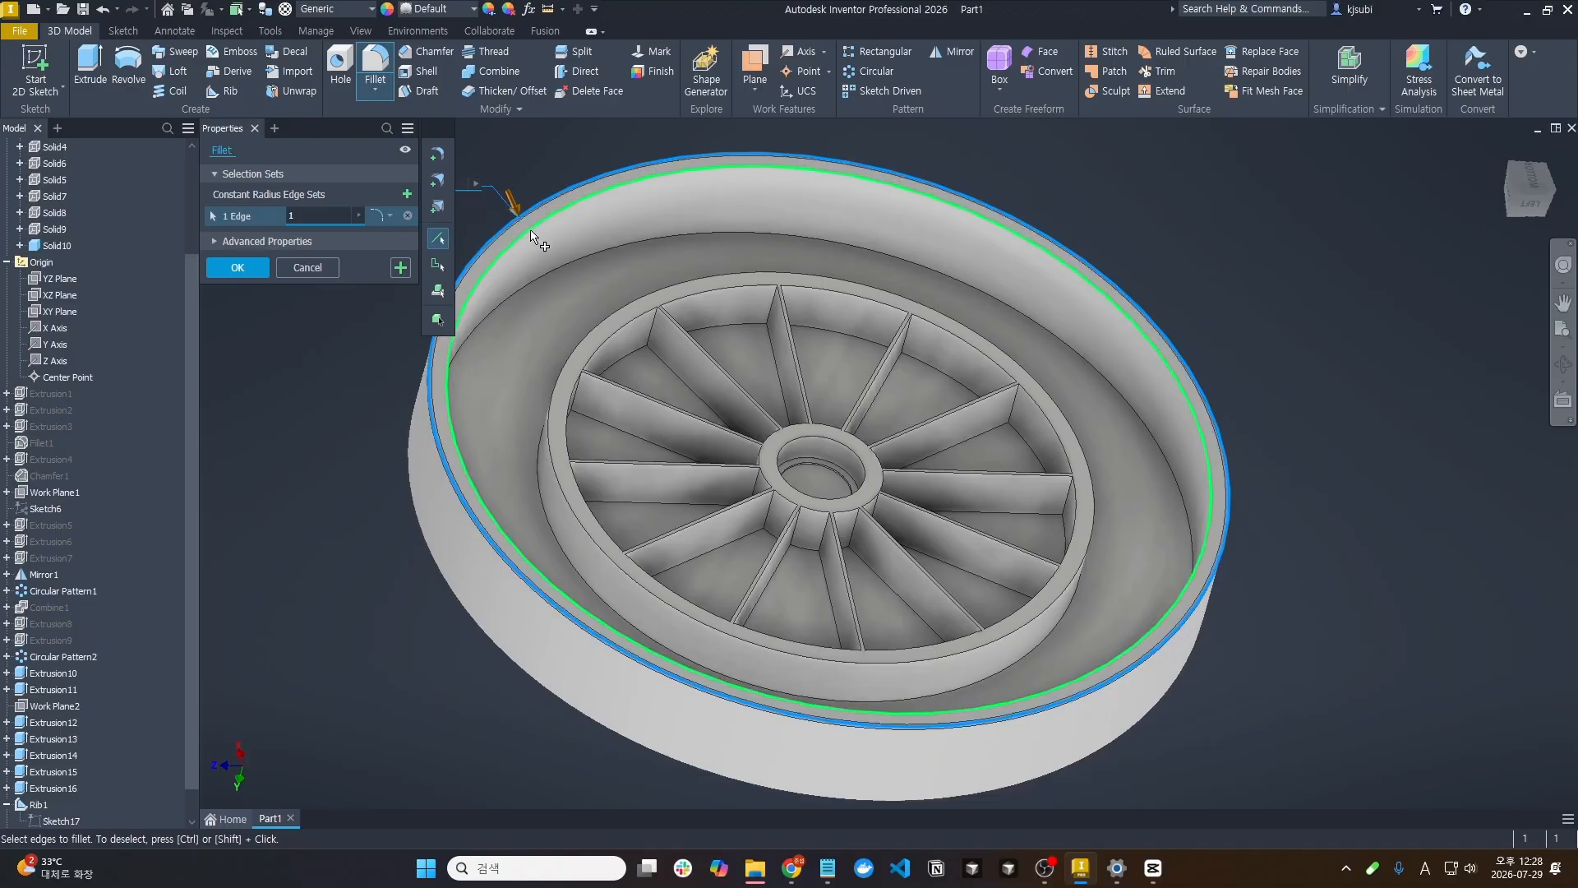
{"action": "type", "text": "2"}
{"action": "left_click", "coordinate": [526, 232]}
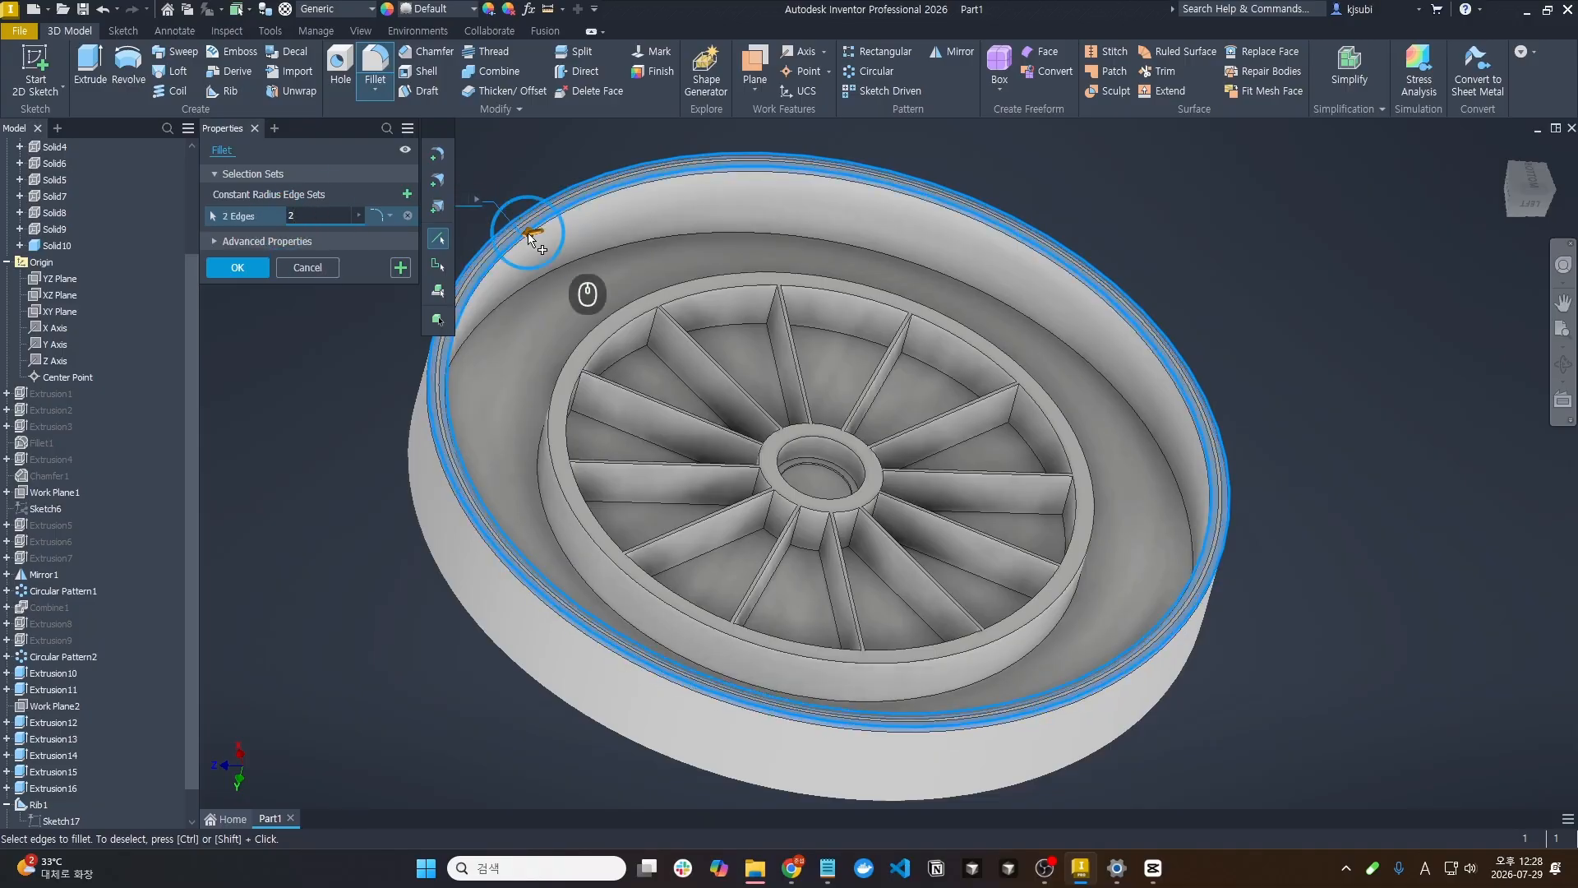
{"action": "left_click", "coordinate": [601, 325]}
{"action": "key", "text": "Return"}
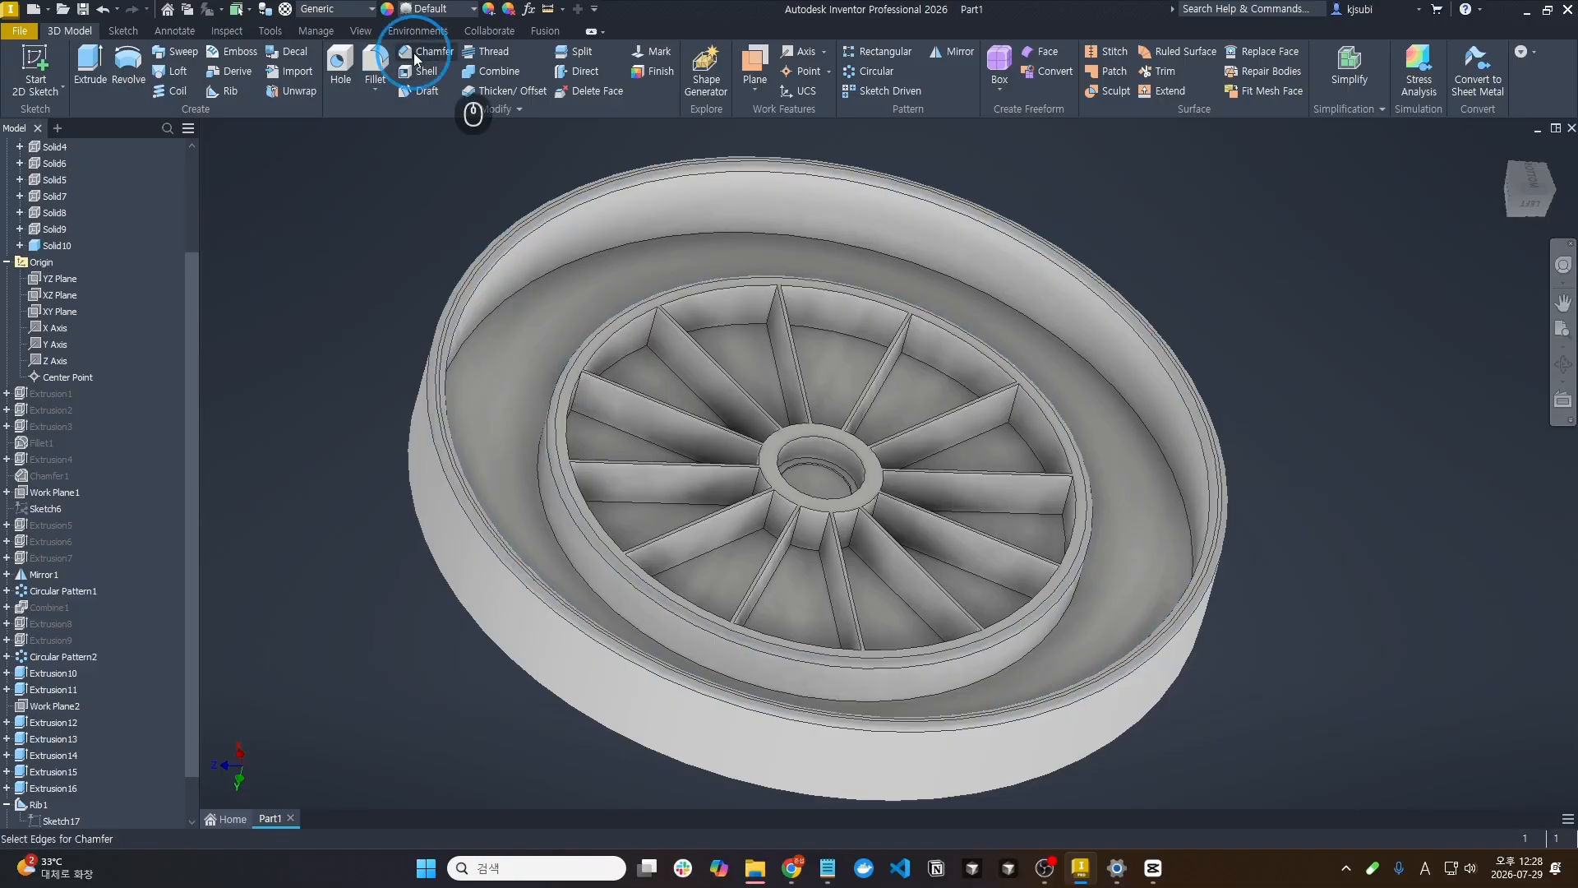
Chamfer the bore edge of the top plate's hub with a 1 mm distance
{"action": "left_click", "coordinate": [787, 442]}
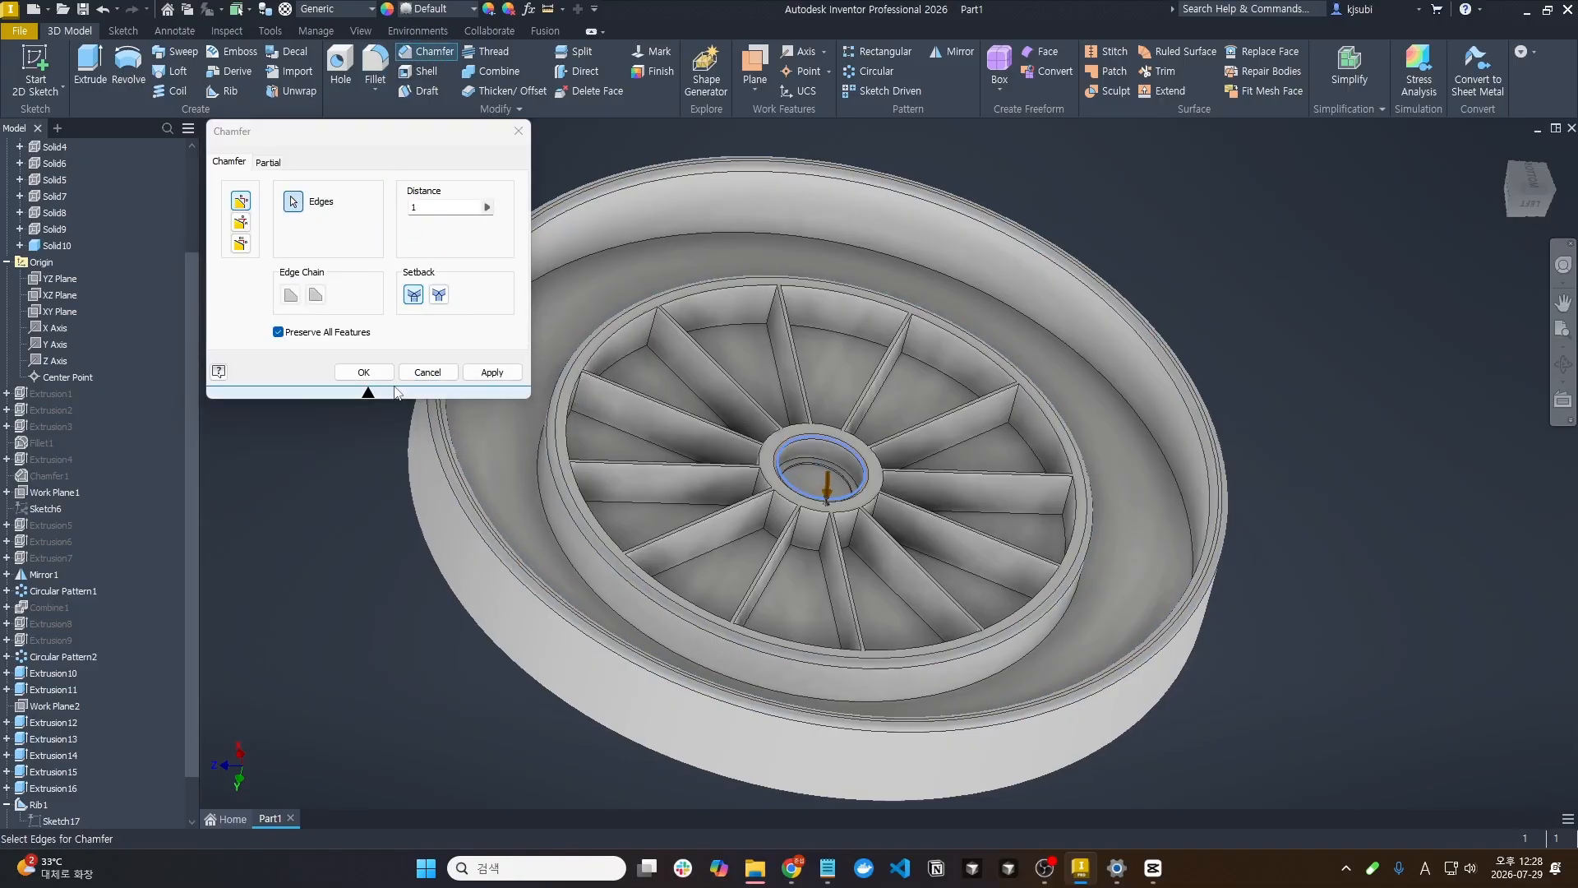
{"action": "left_click", "coordinate": [364, 372]}
{"action": "middle_click_drag", "start_coordinate": [748, 601], "coordinate": [745, 580]}
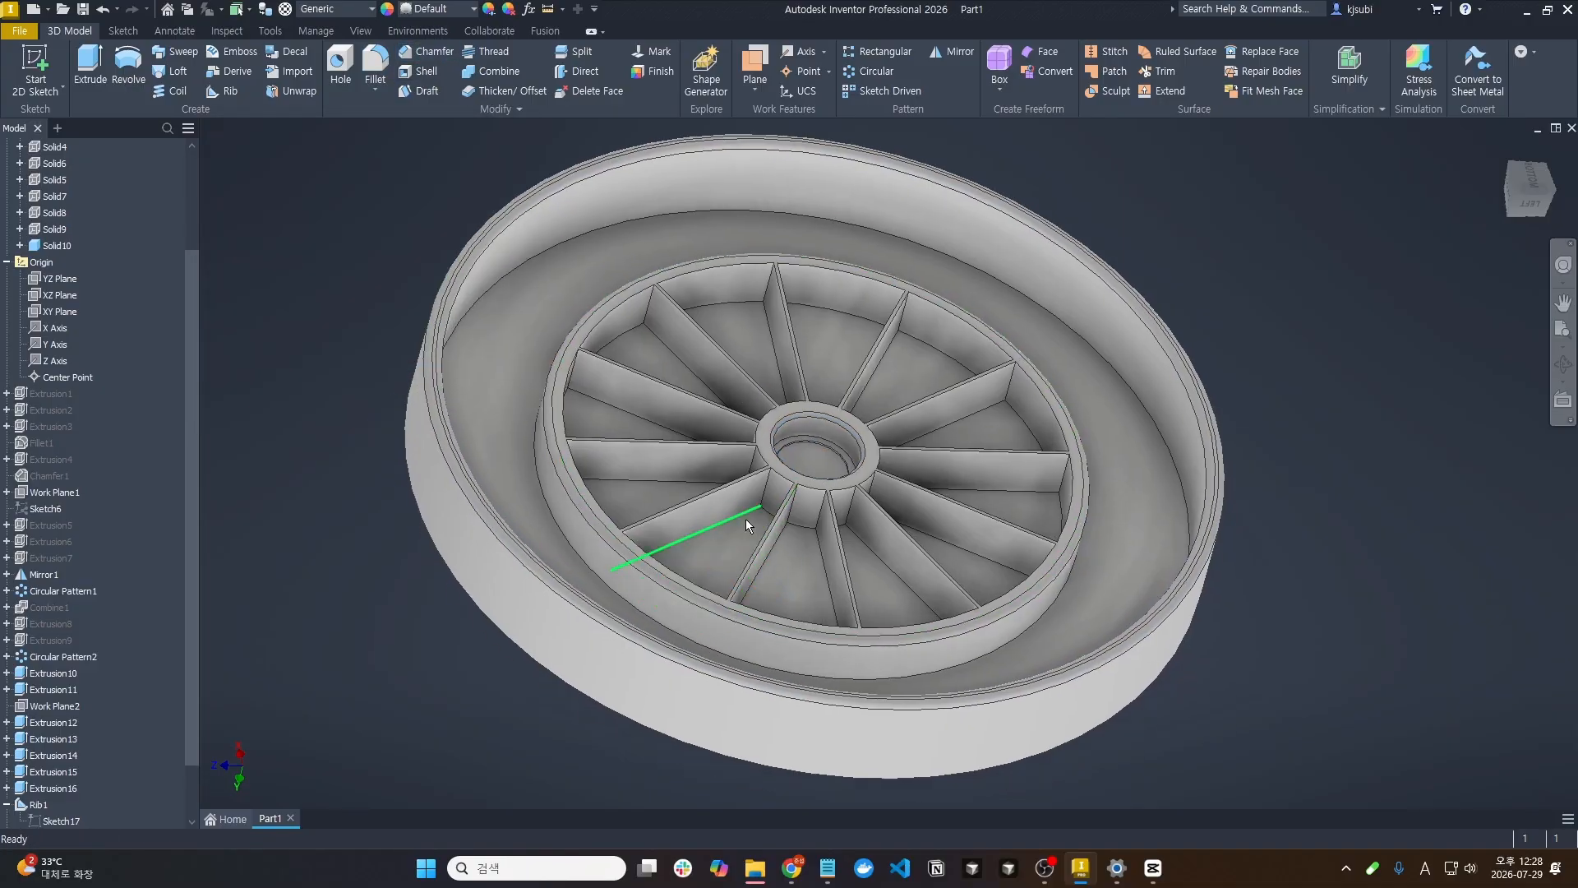
Fillet the outer edge of the top plate's flat upper face with a 1 mm radius
{"action": "middle_click_drag", "start_coordinate": [747, 520], "coordinate": [953, 618], "text": "shift"}
{"action": "left_click", "coordinate": [374, 57]}
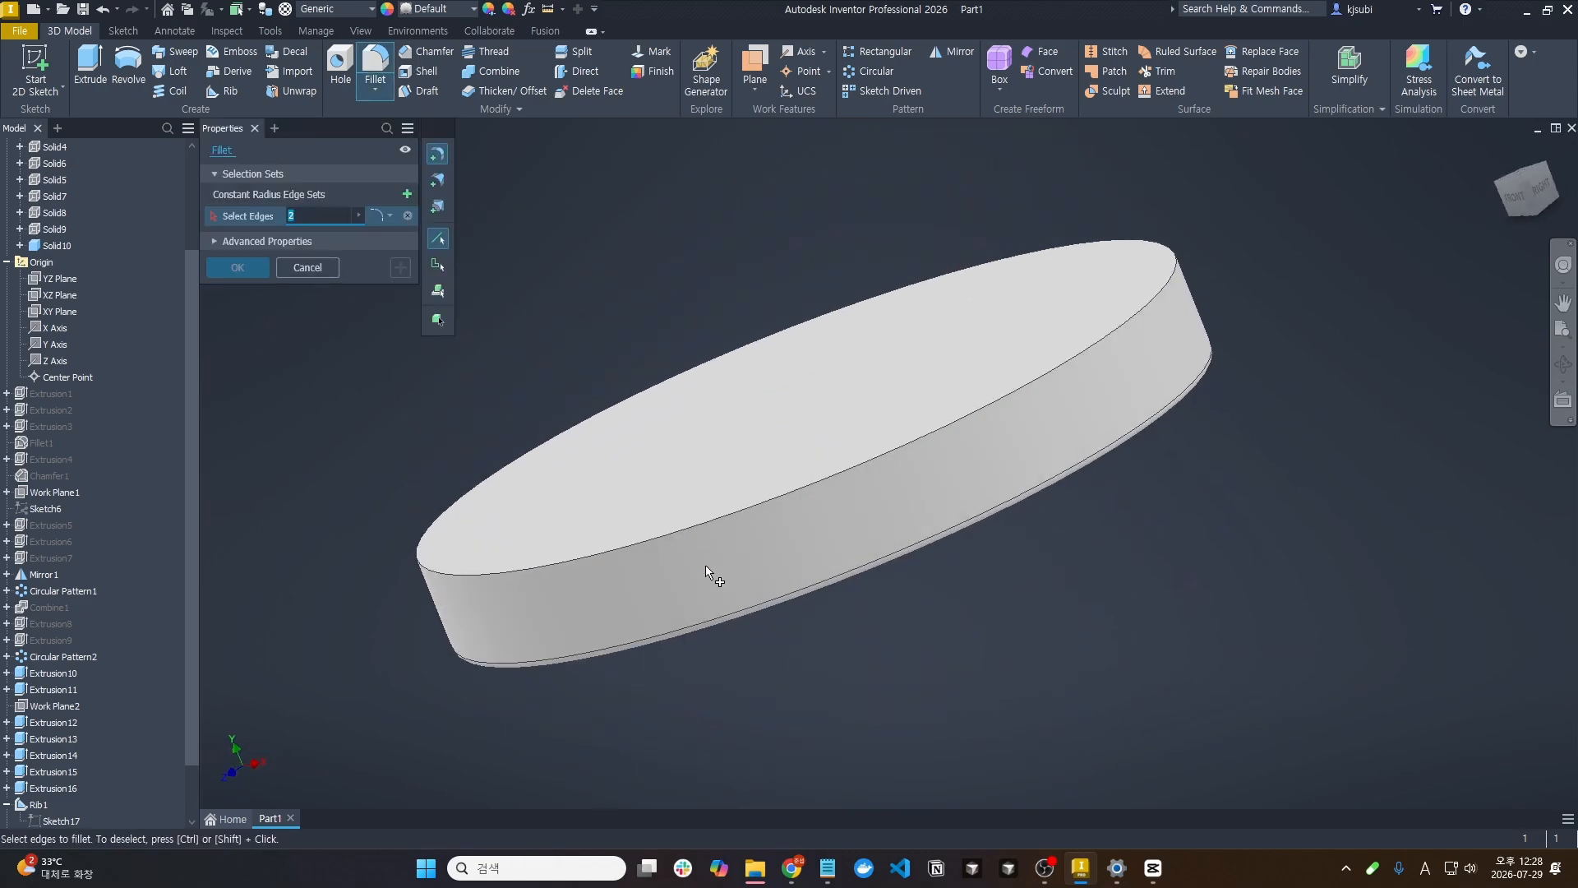
{"action": "left_click", "coordinate": [704, 530]}
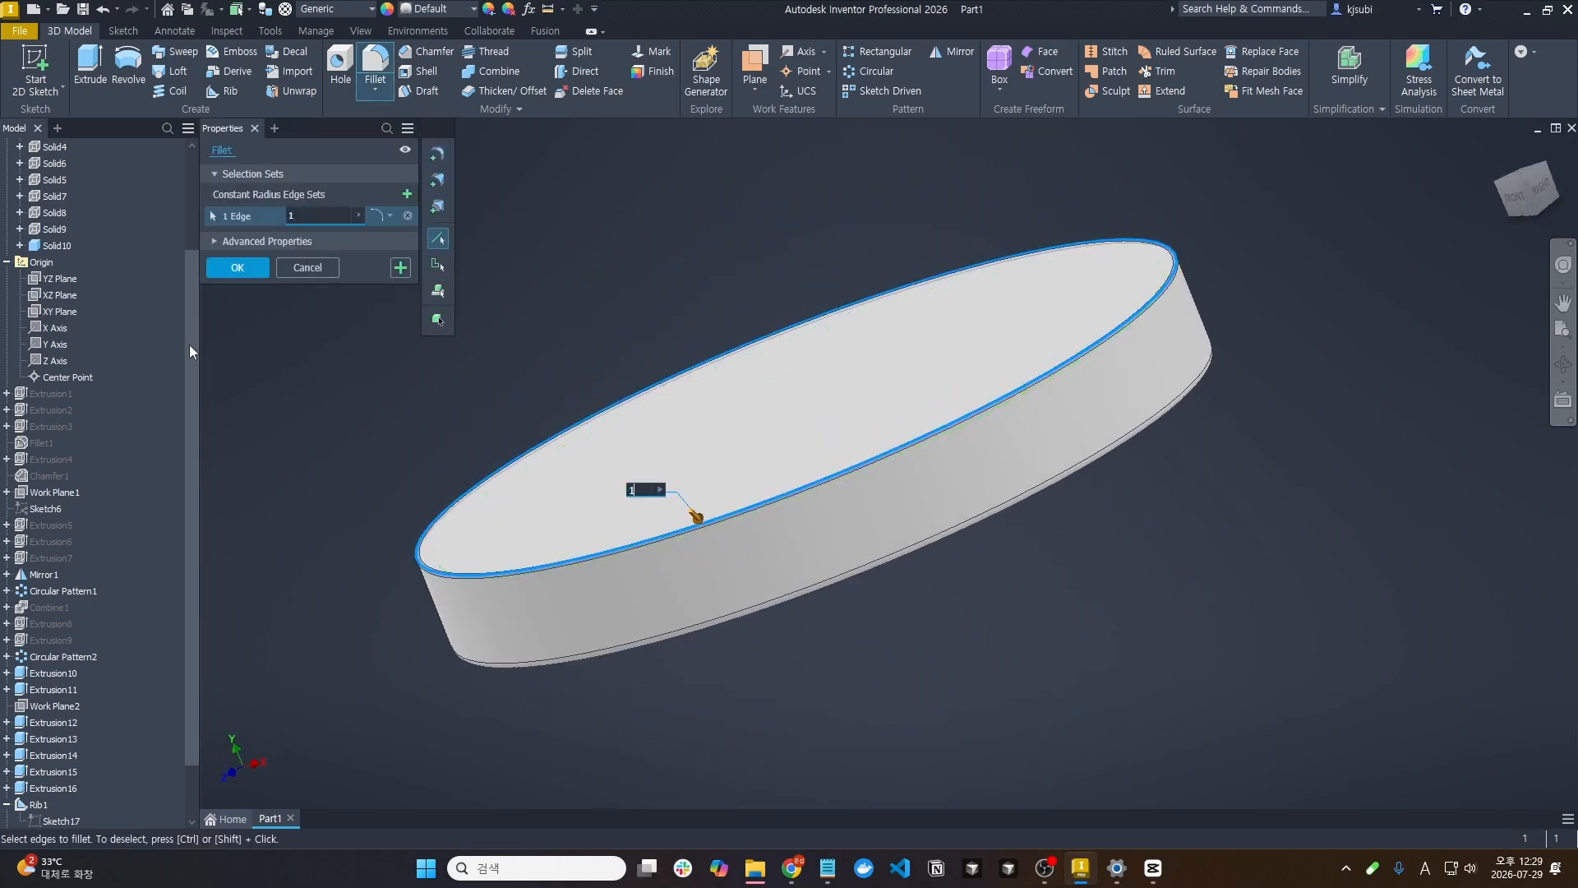
{"action": "left_click", "coordinate": [243, 270]}
Make the base and roller bodies, Solid1 to Solid9, visible, and hide the top plate body Solid10 and Solid8
{"action": "middle_click_drag", "start_coordinate": [454, 565], "coordinate": [676, 498], "text": "shift"}
{"action": "scroll", "coordinate": [17, 240], "scroll_direction": "up", "scroll_amount": 3}
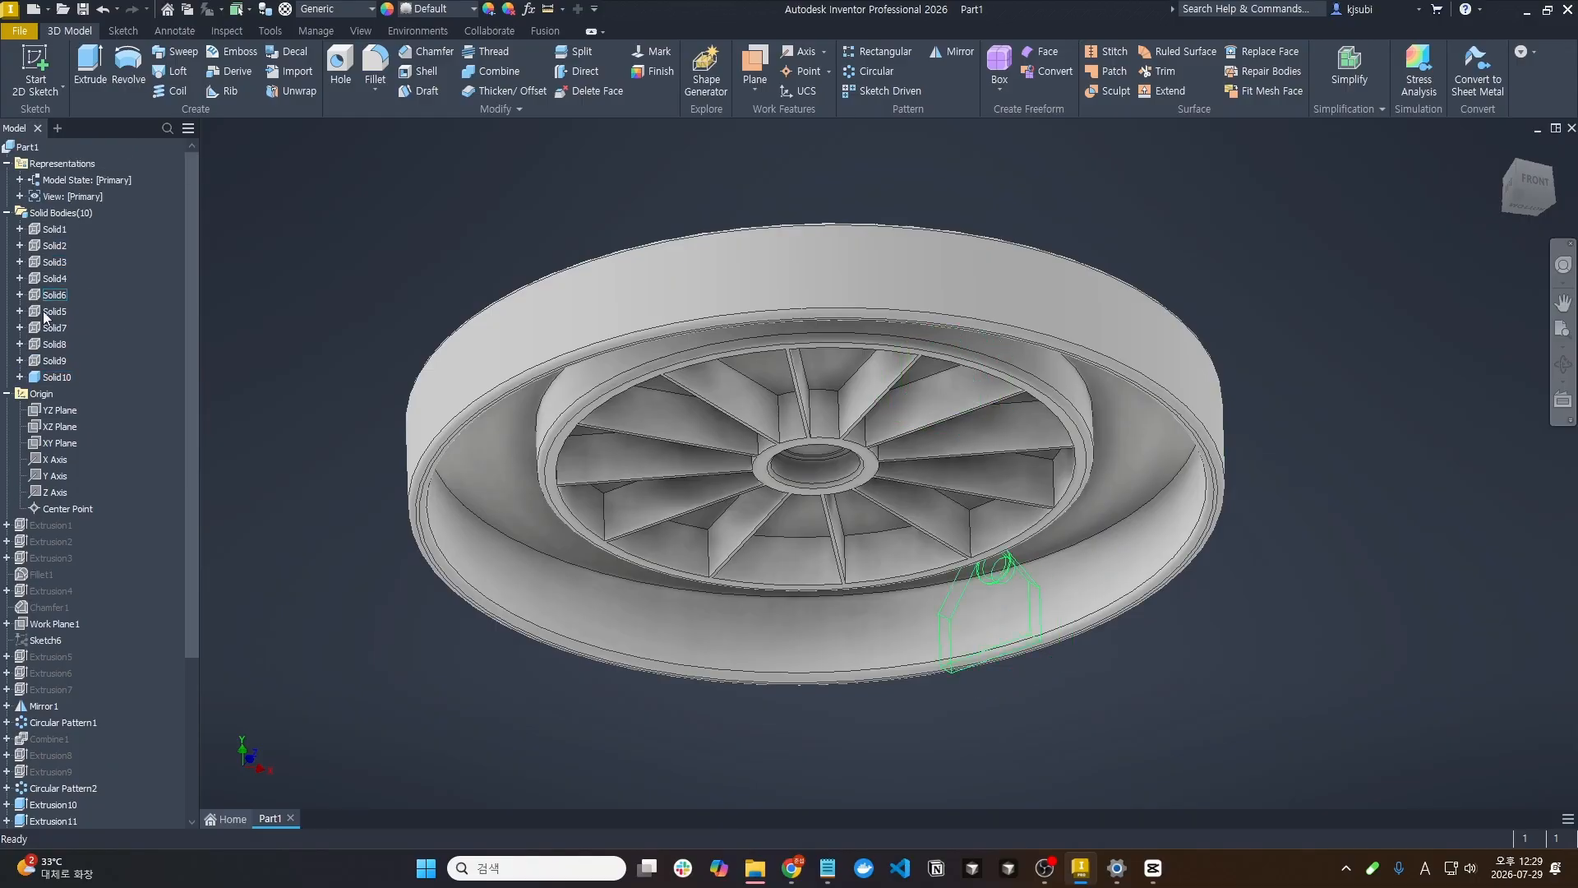
{"action": "left_click", "coordinate": [54, 229]}
{"action": "left_click", "coordinate": [54, 344], "text": "shift"}
{"action": "right_click", "coordinate": [54, 343]}
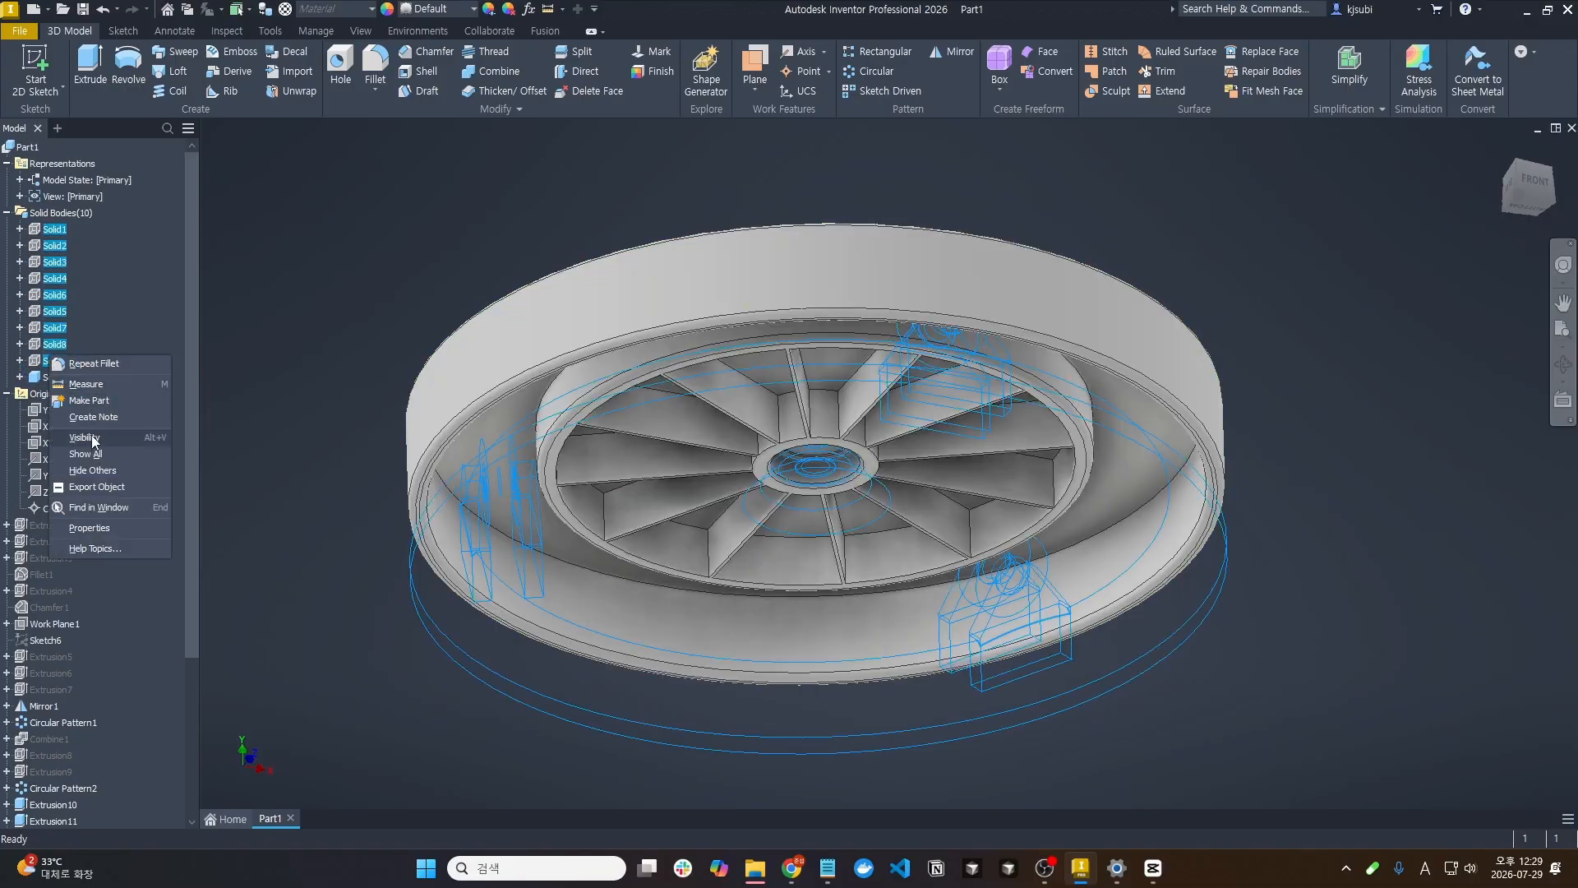
{"action": "left_click", "coordinate": [92, 438]}
{"action": "right_click", "coordinate": [34, 377]}
{"action": "left_click", "coordinate": [76, 475]}
{"action": "middle_click_drag", "start_coordinate": [337, 362], "coordinate": [416, 527], "text": "shift"}
{"action": "right_click", "coordinate": [49, 344]}
{"action": "left_click", "coordinate": [81, 440]}
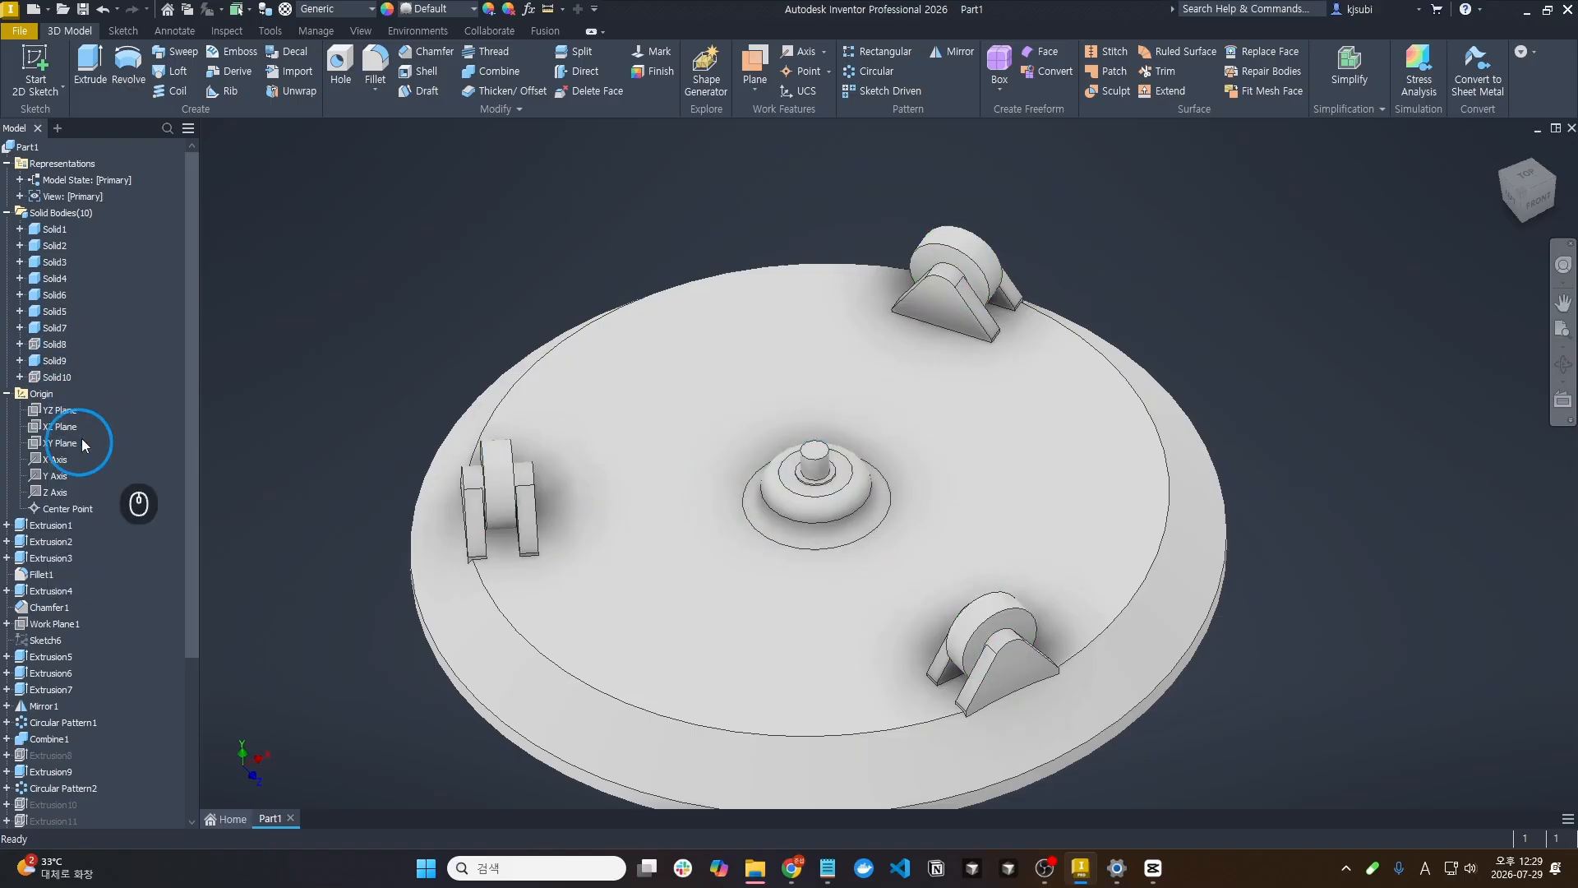
Chamfer the top edge of the small pin at the centre of the base
{"action": "left_click", "coordinate": [428, 52]}
{"action": "left_click", "coordinate": [812, 453]}
{"action": "left_click", "coordinate": [353, 368]}
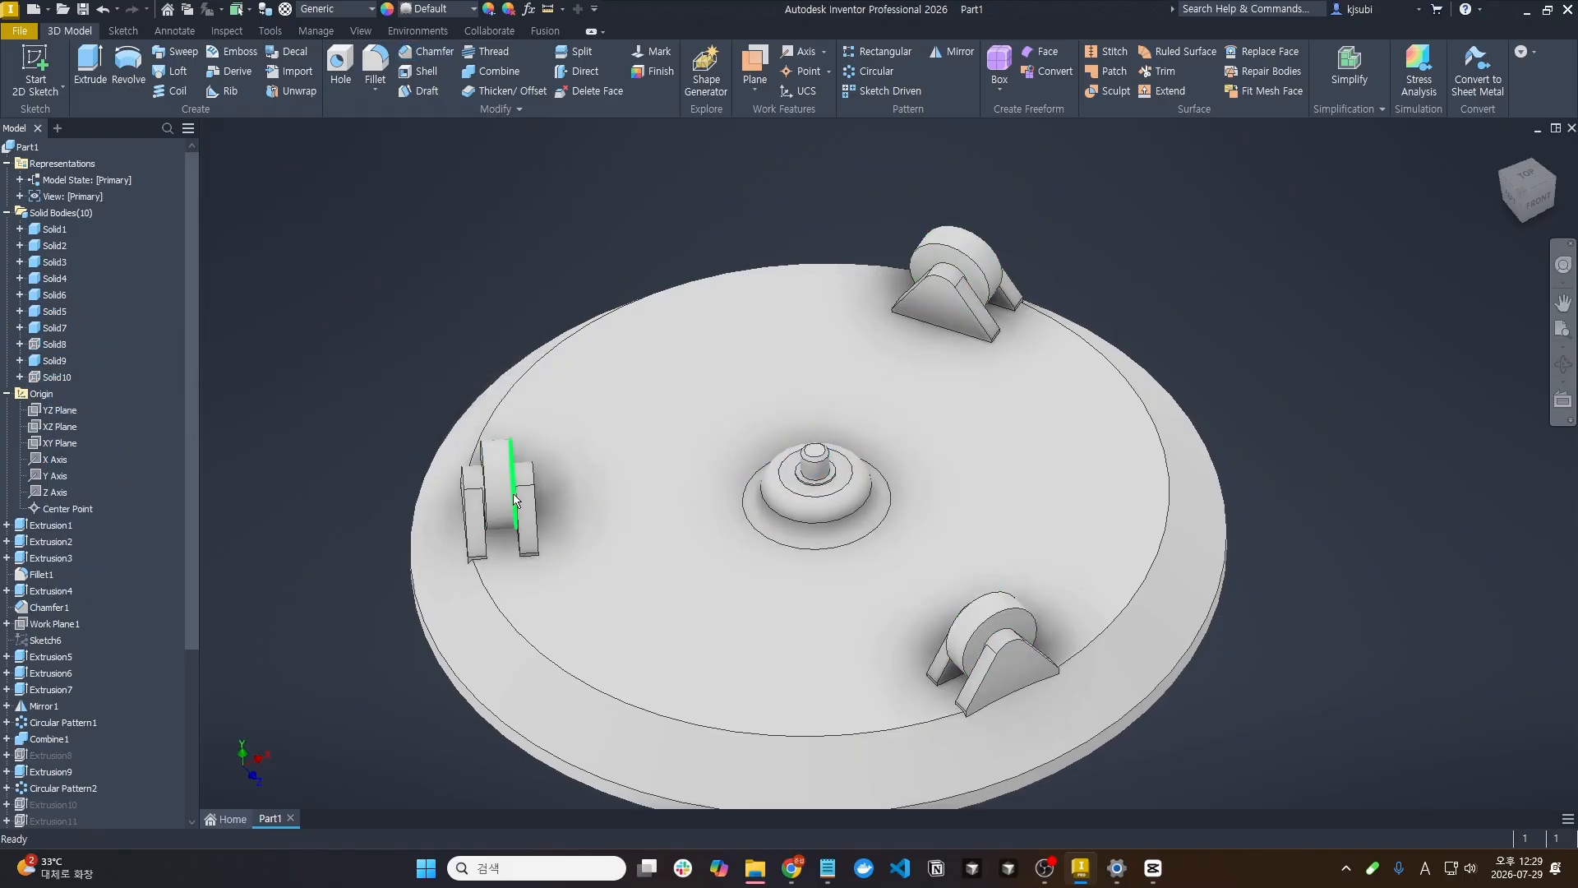
Fillet the three arc edges between the base's flat top and its sloped rim with a 10 mm radius
{"action": "left_click", "coordinate": [375, 66]}
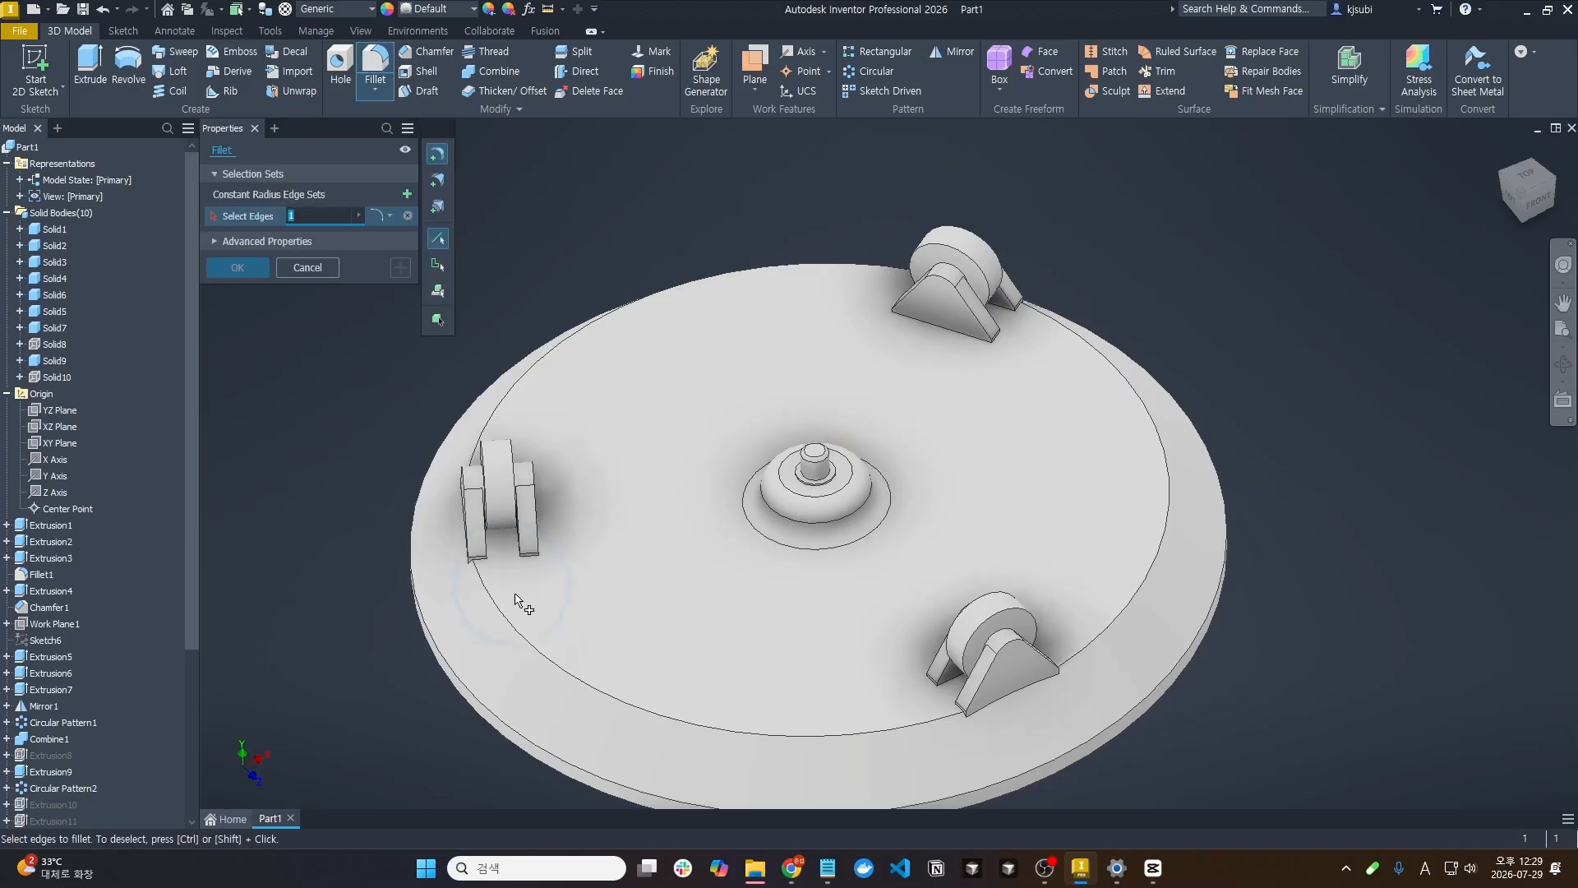
{"action": "left_click", "coordinate": [530, 643]}
{"action": "left_click", "coordinate": [521, 381]}
{"action": "left_click", "coordinate": [1133, 571]}
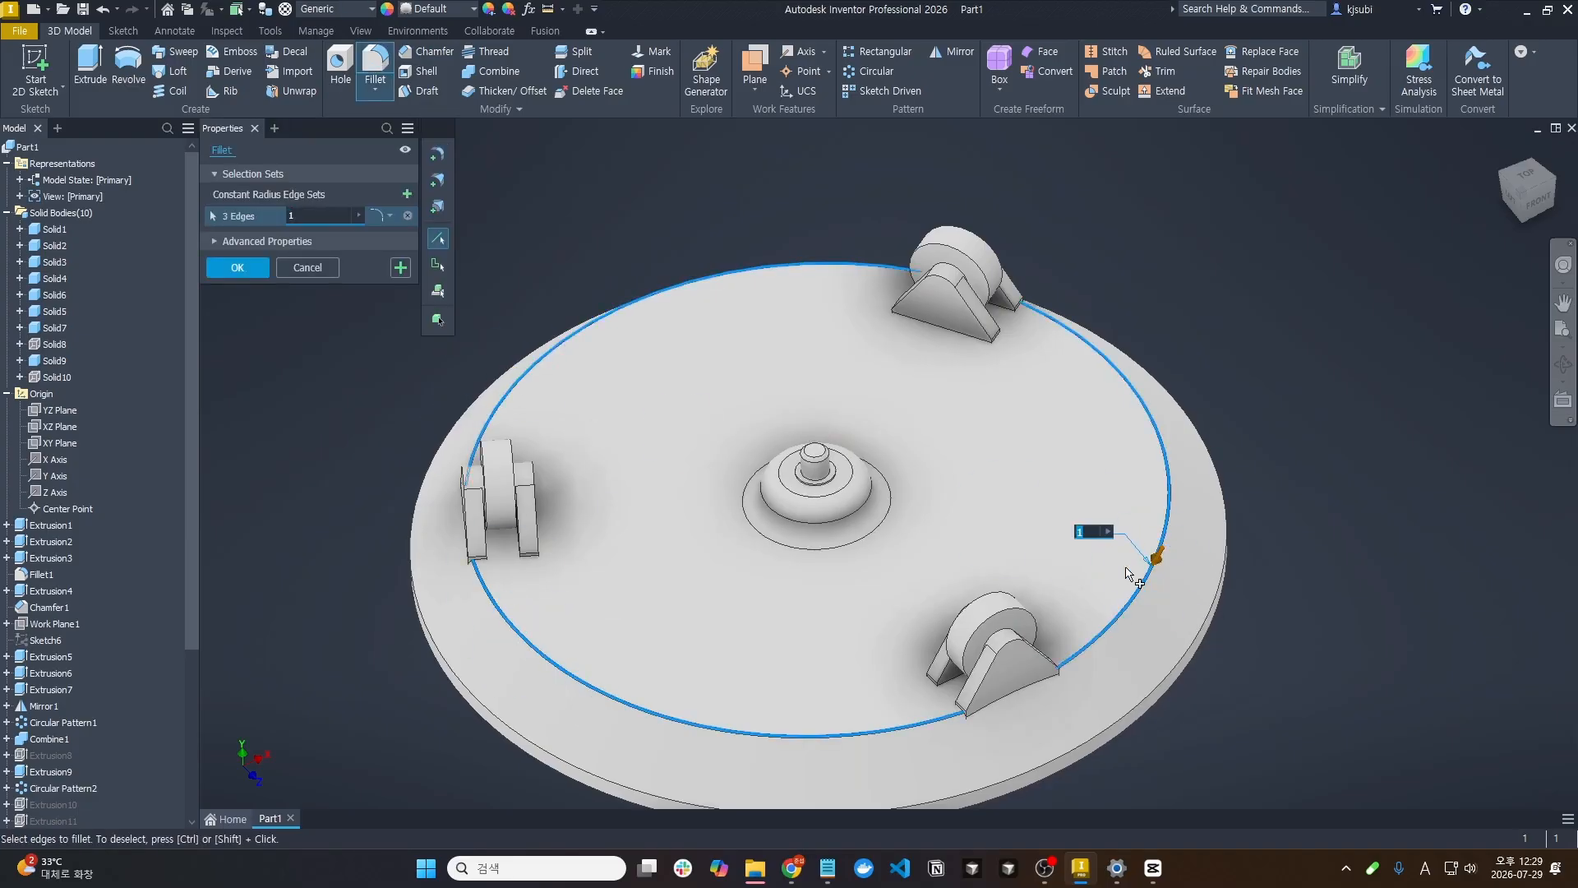
{"action": "type", "text": "10"}
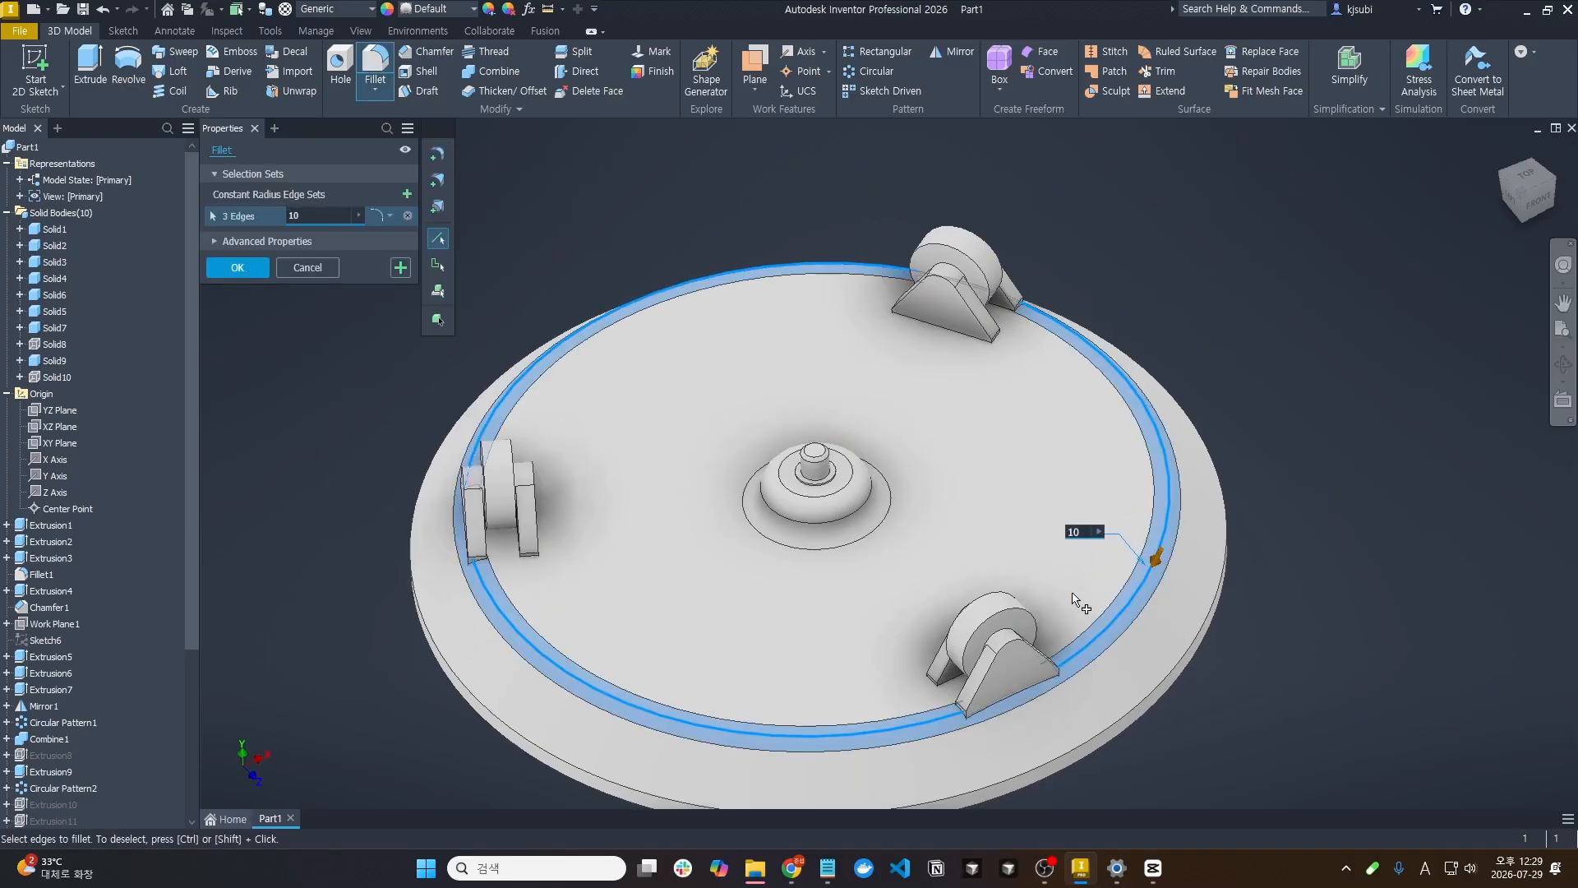
{"action": "left_click", "coordinate": [220, 269]}
Start a sketch on the base's flat underside face
{"action": "middle_click_drag", "start_coordinate": [553, 669], "coordinate": [682, 561], "text": "shift"}
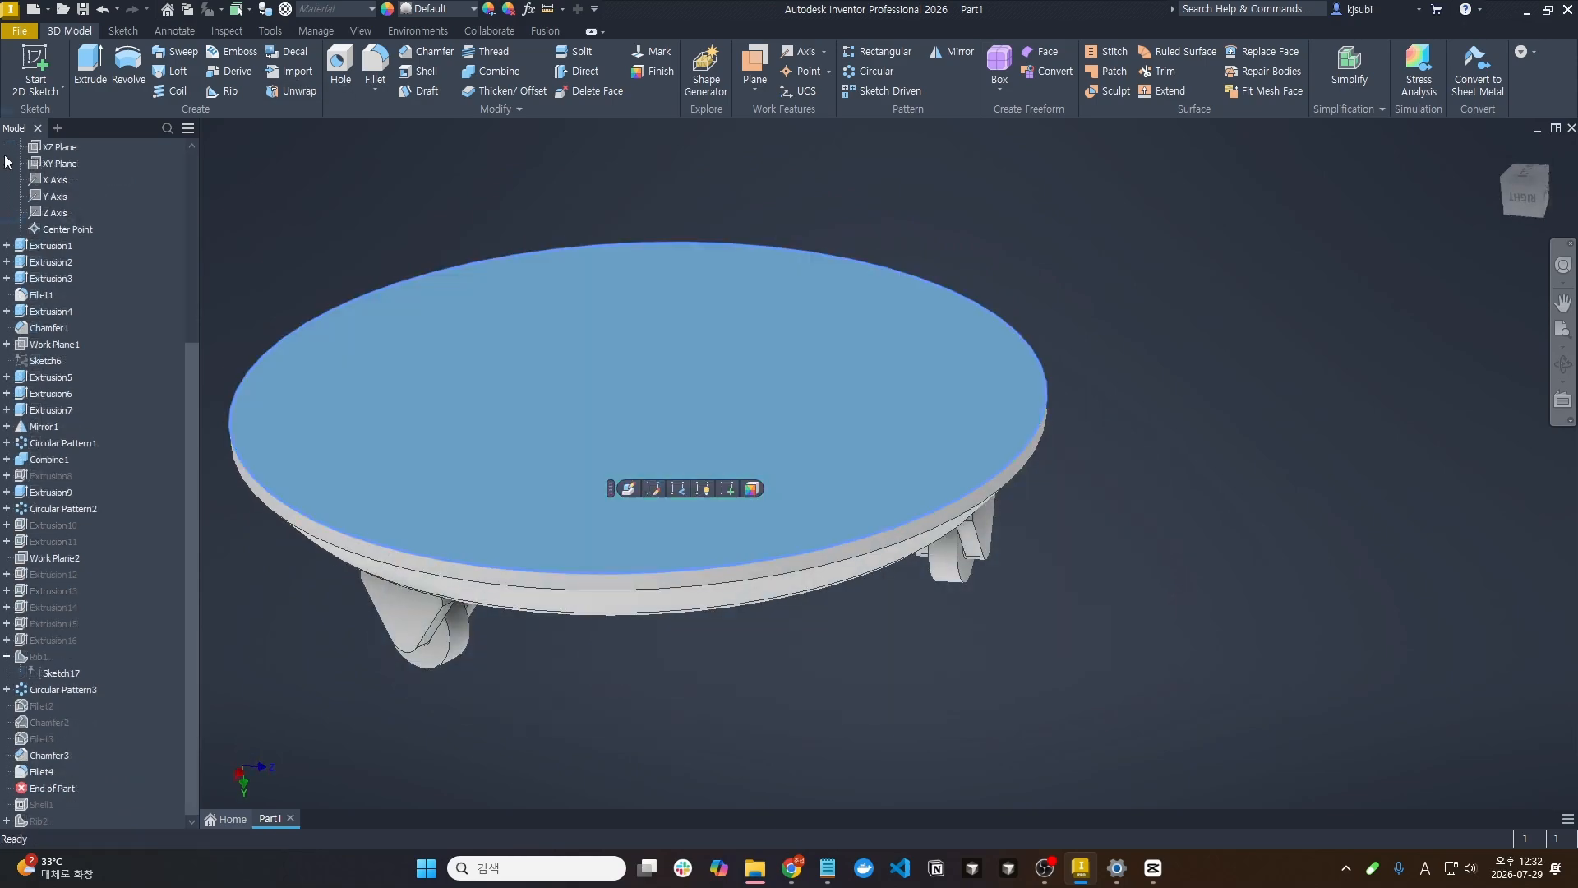
{"action": "left_click", "coordinate": [35, 65]}
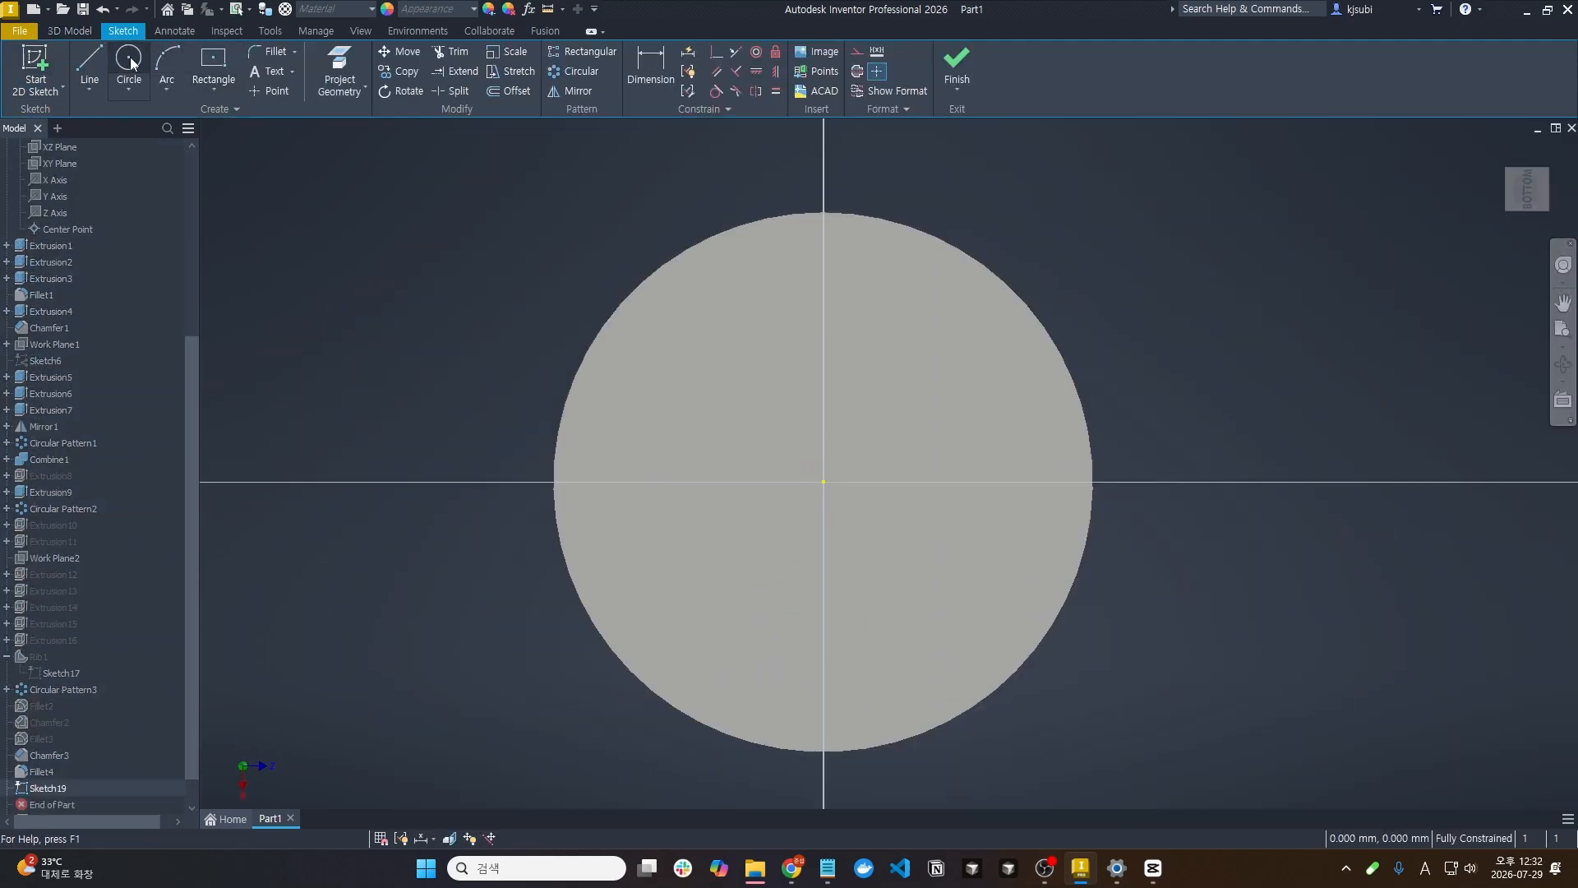
Try a circle centred on the horizontal axis outside the base and overlapping its rim, and delete it
{"action": "left_click", "coordinate": [131, 64]}
{"action": "left_click", "coordinate": [524, 482]}
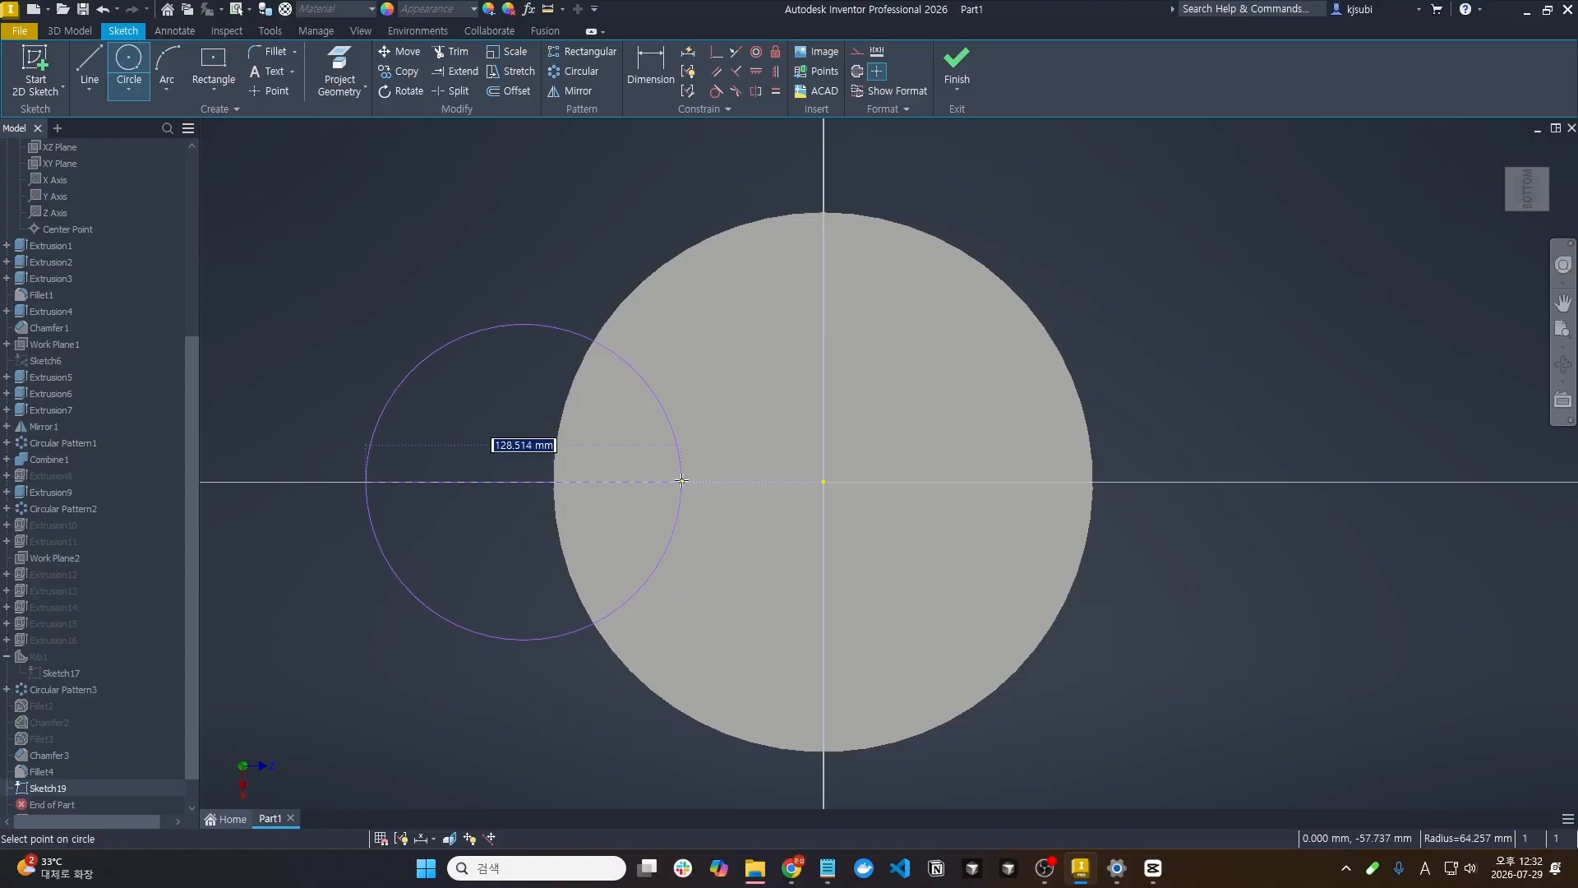
{"action": "left_click", "coordinate": [677, 482]}
{"action": "middle_click_drag", "start_coordinate": [649, 502], "coordinate": [661, 293], "text": "shift"}
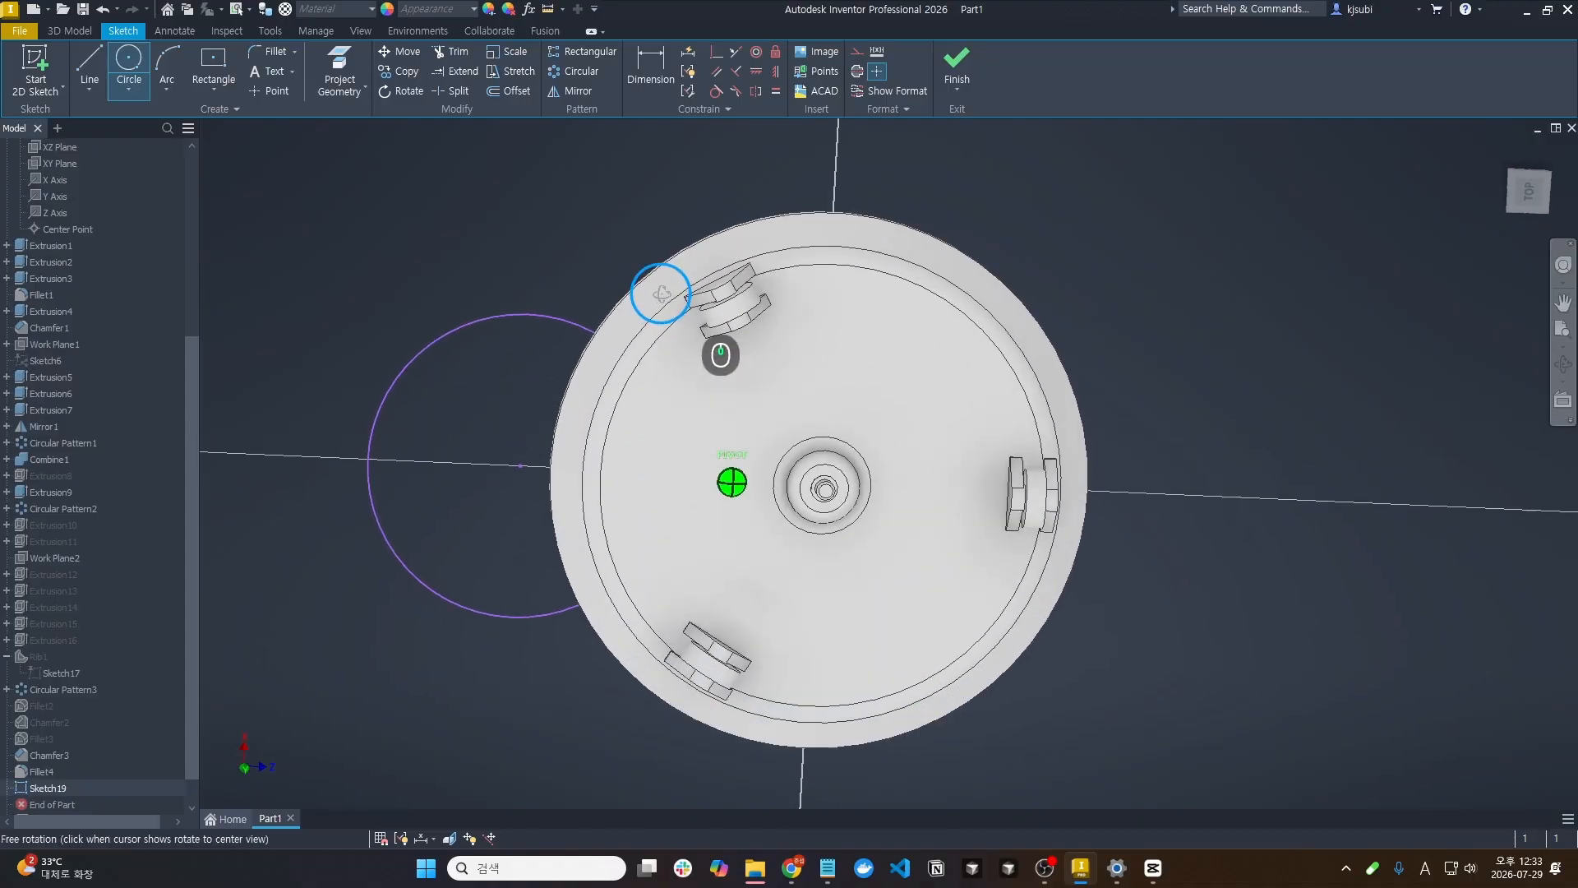
{"action": "left_click", "coordinate": [1529, 194]}
{"action": "scroll", "coordinate": [827, 425], "scroll_direction": "down", "scroll_amount": 2}
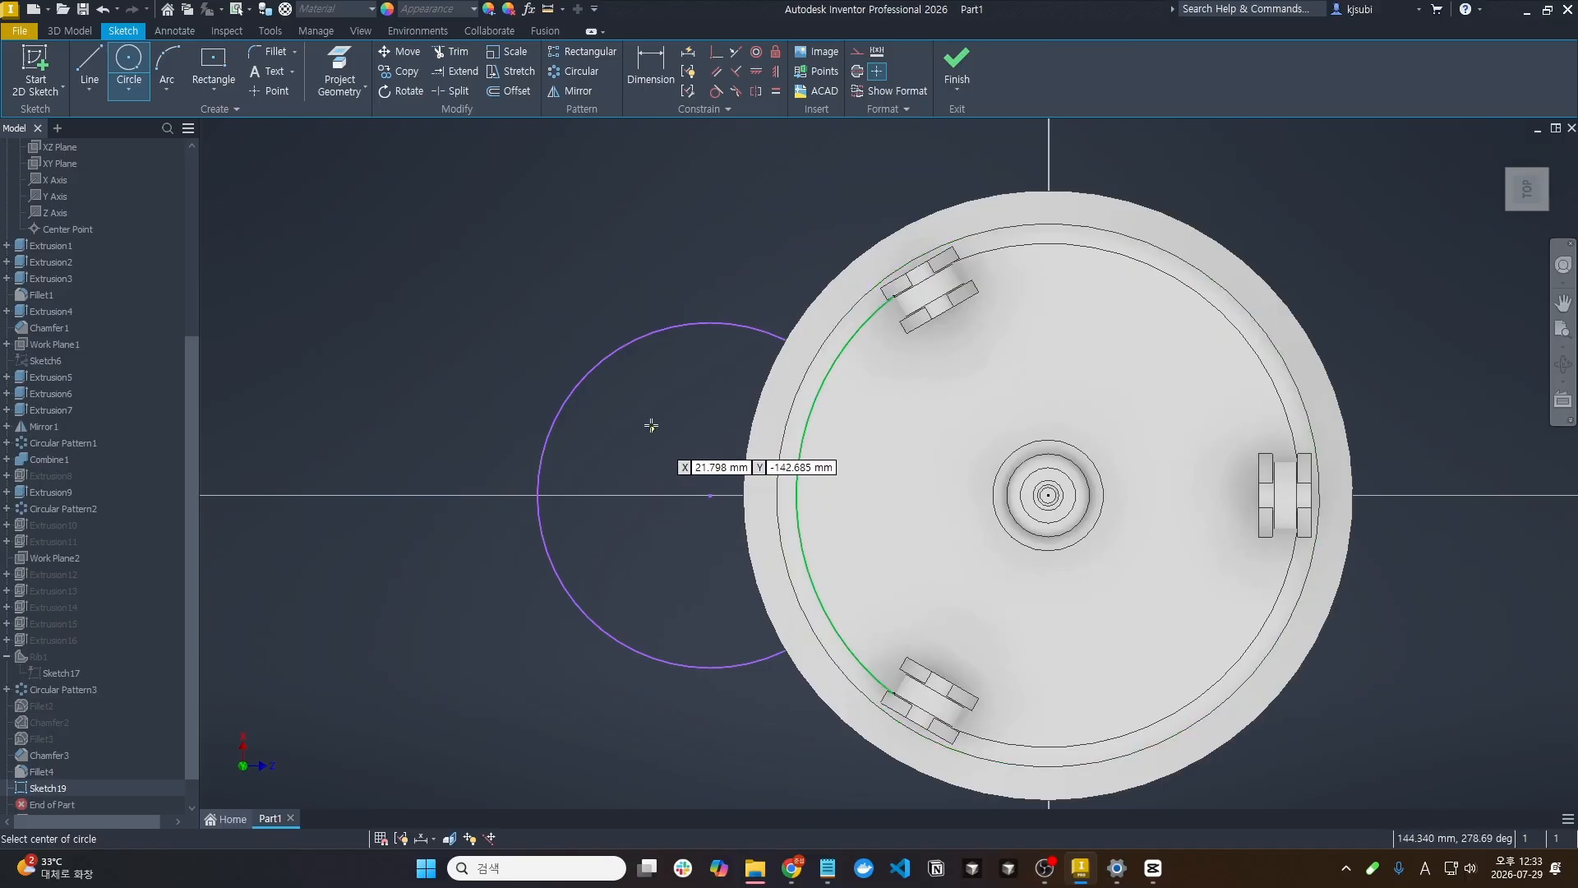
{"action": "key", "text": "Escape"}
{"action": "left_click", "coordinate": [645, 334]}
{"action": "key", "text": "Delete"}
Sketch a center-to-center slot from the base's centre toward the roller, about 72 mm between centres and 77 mm wide, reaching the rim
{"action": "left_click", "coordinate": [214, 89]}
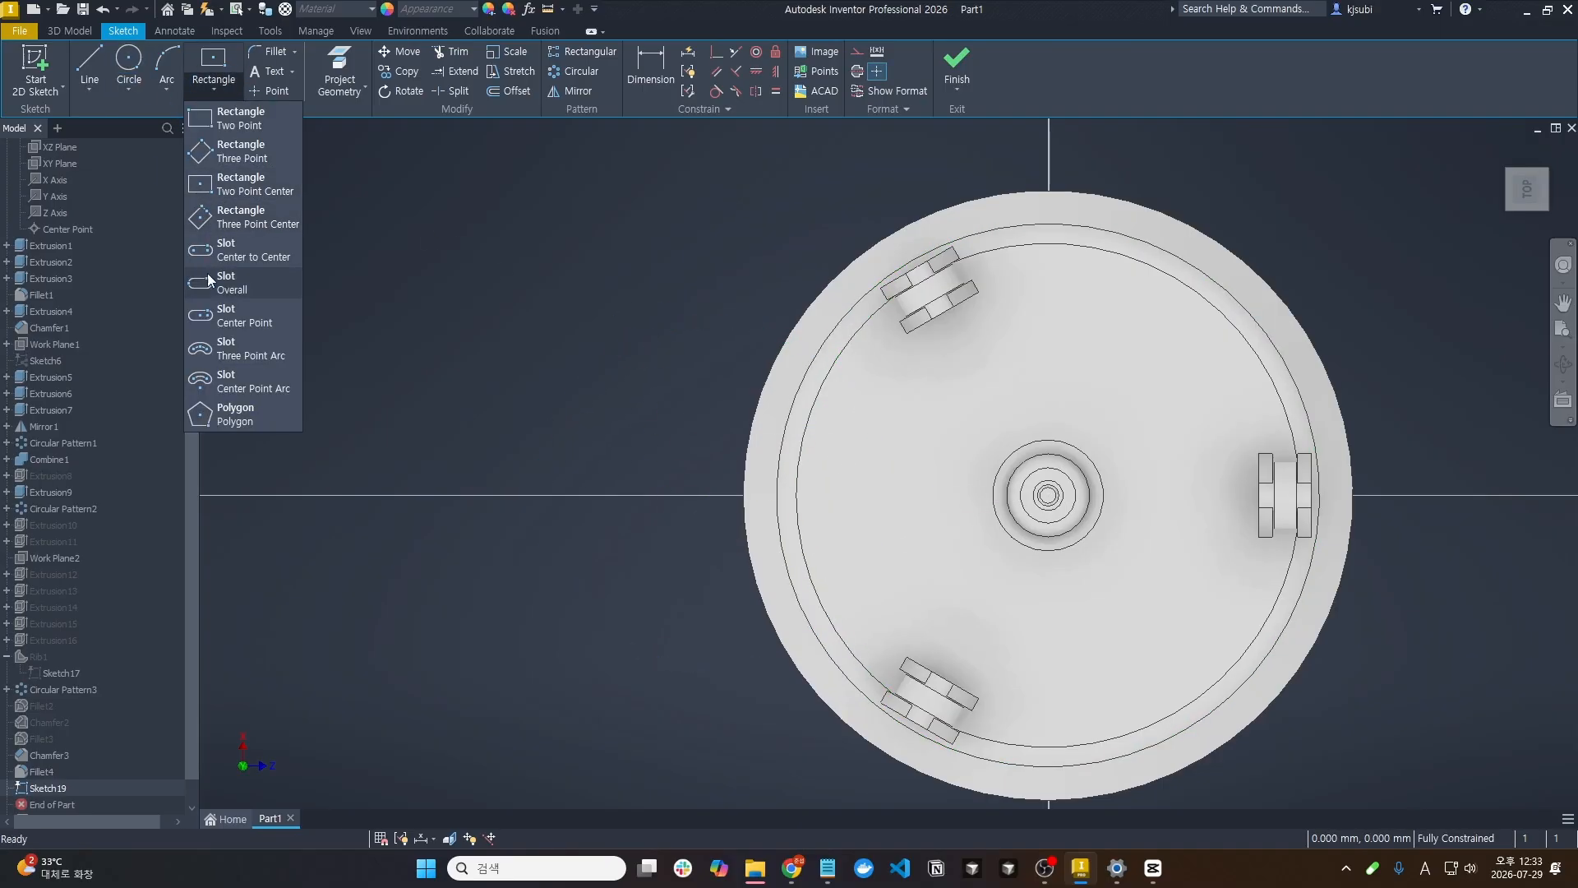
{"action": "left_click", "coordinate": [231, 297]}
{"action": "left_click", "coordinate": [1048, 495]}
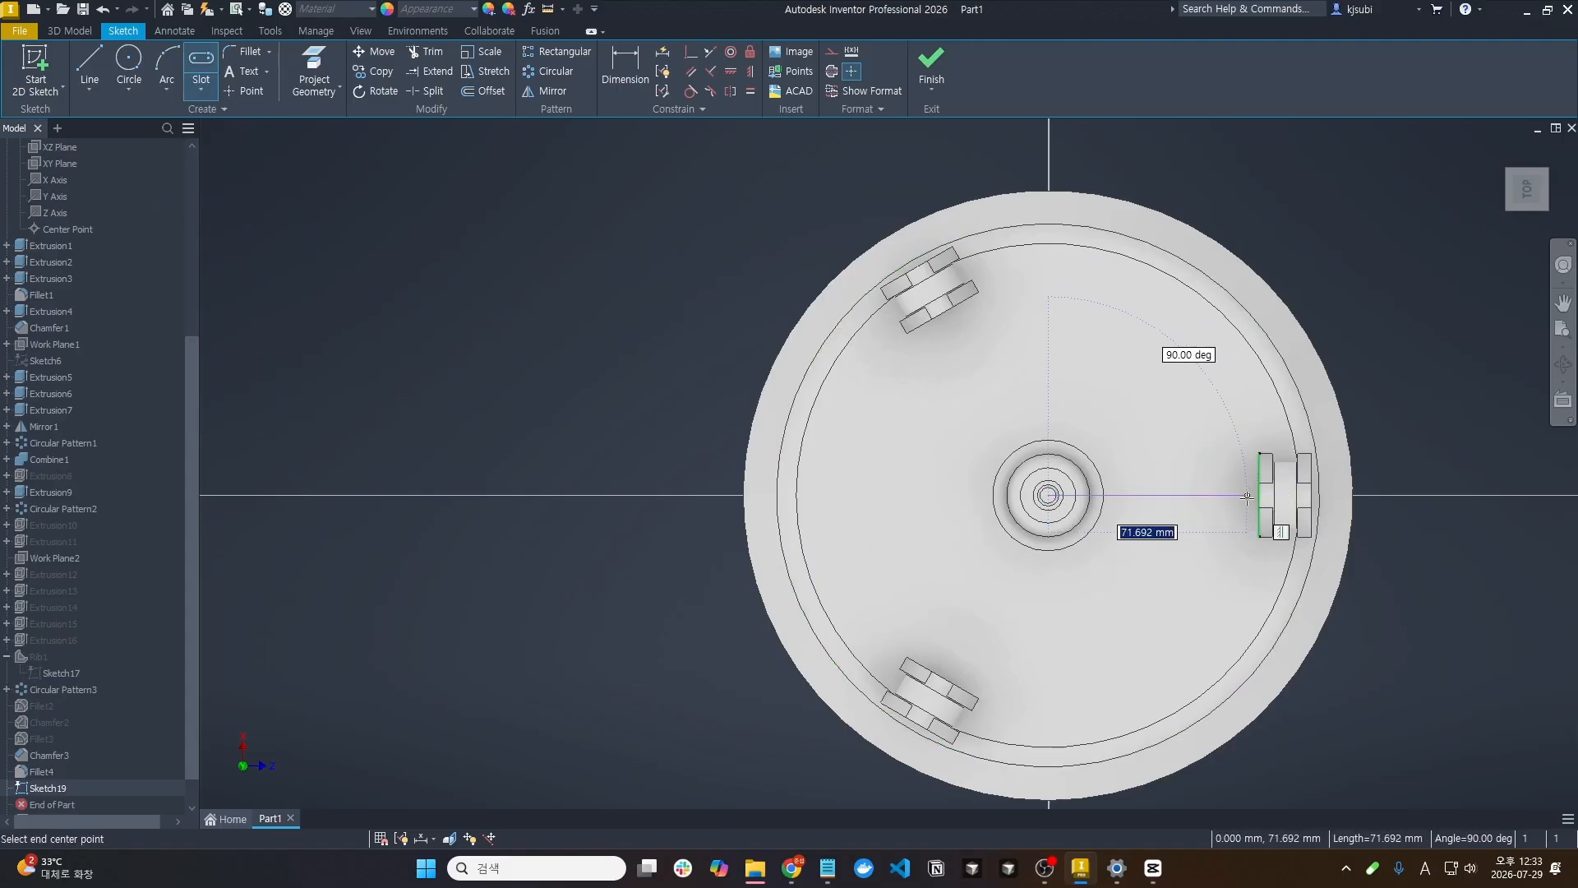
{"action": "left_click", "coordinate": [1248, 495]}
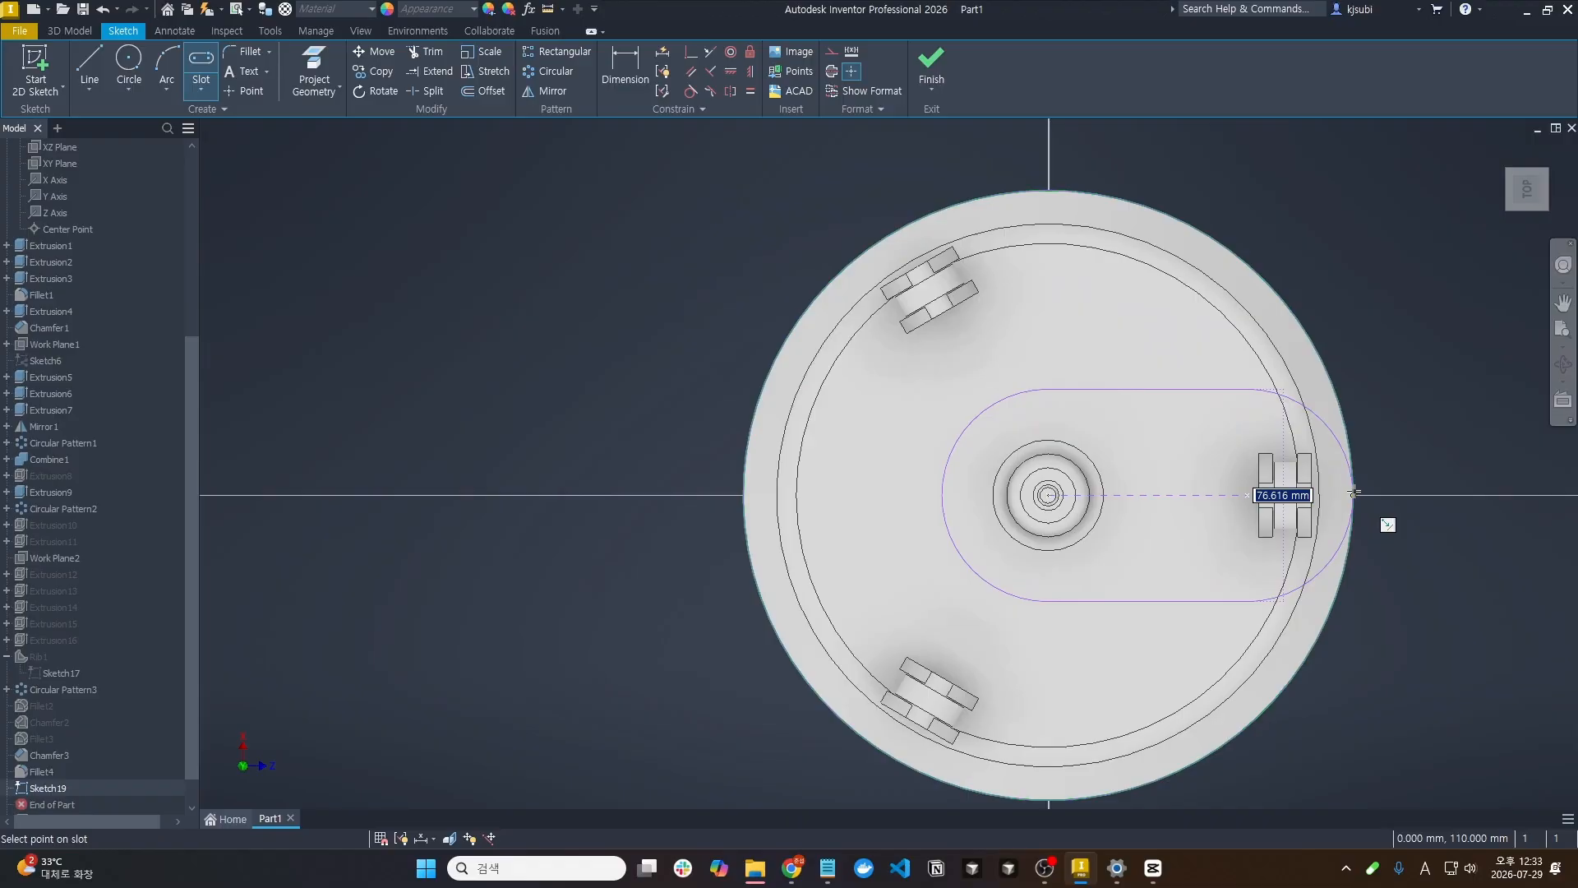
{"action": "left_click", "coordinate": [1354, 493]}
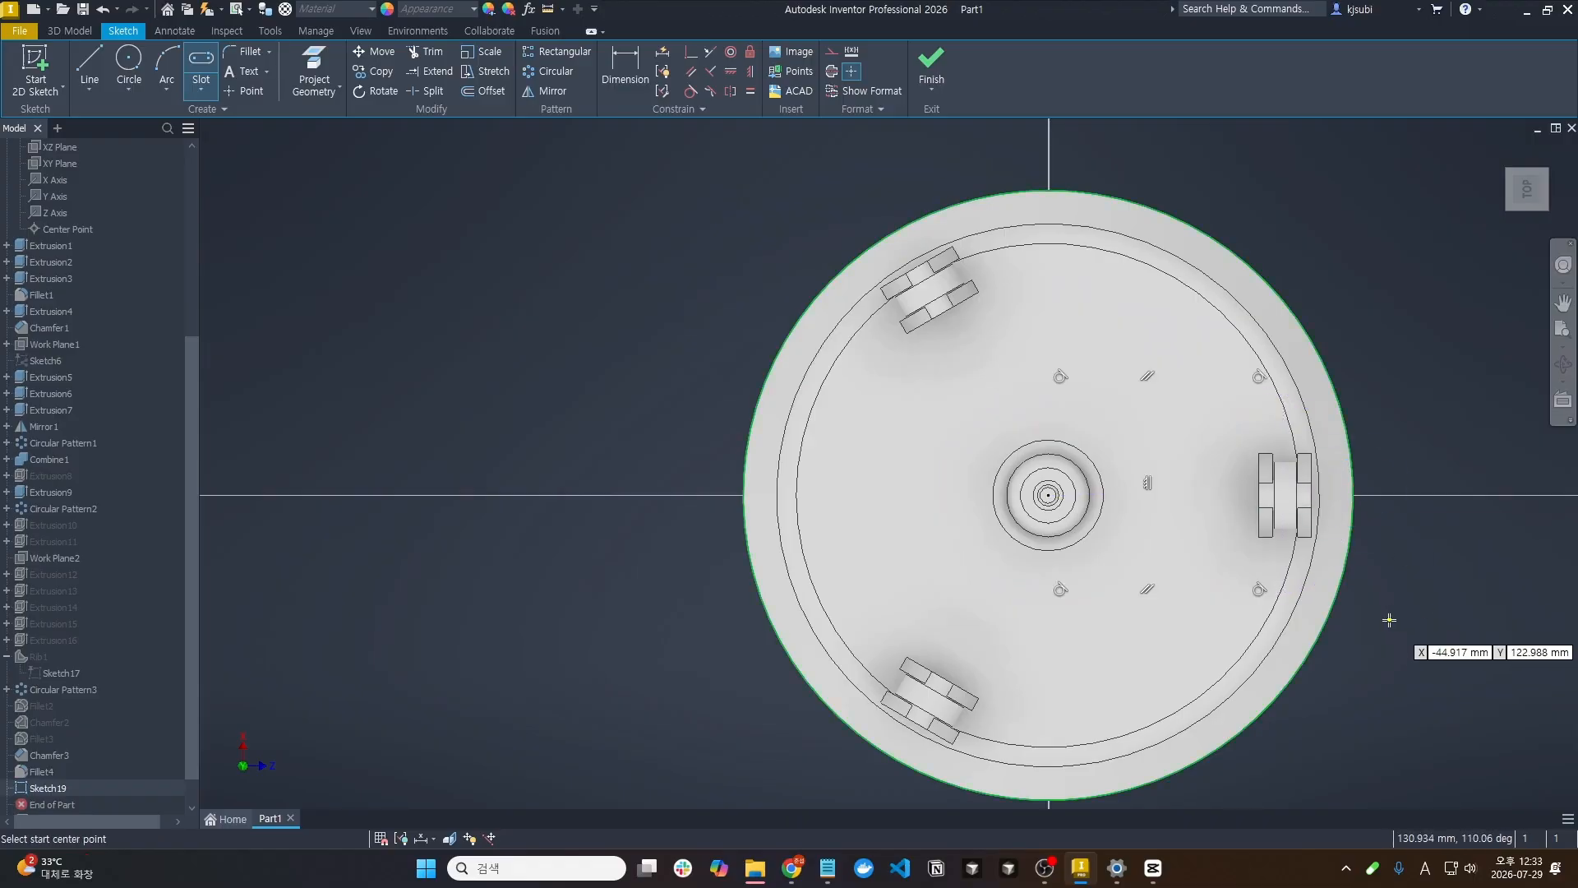
{"action": "middle_click_drag", "start_coordinate": [1389, 620], "coordinate": [1017, 645], "text": "shift"}
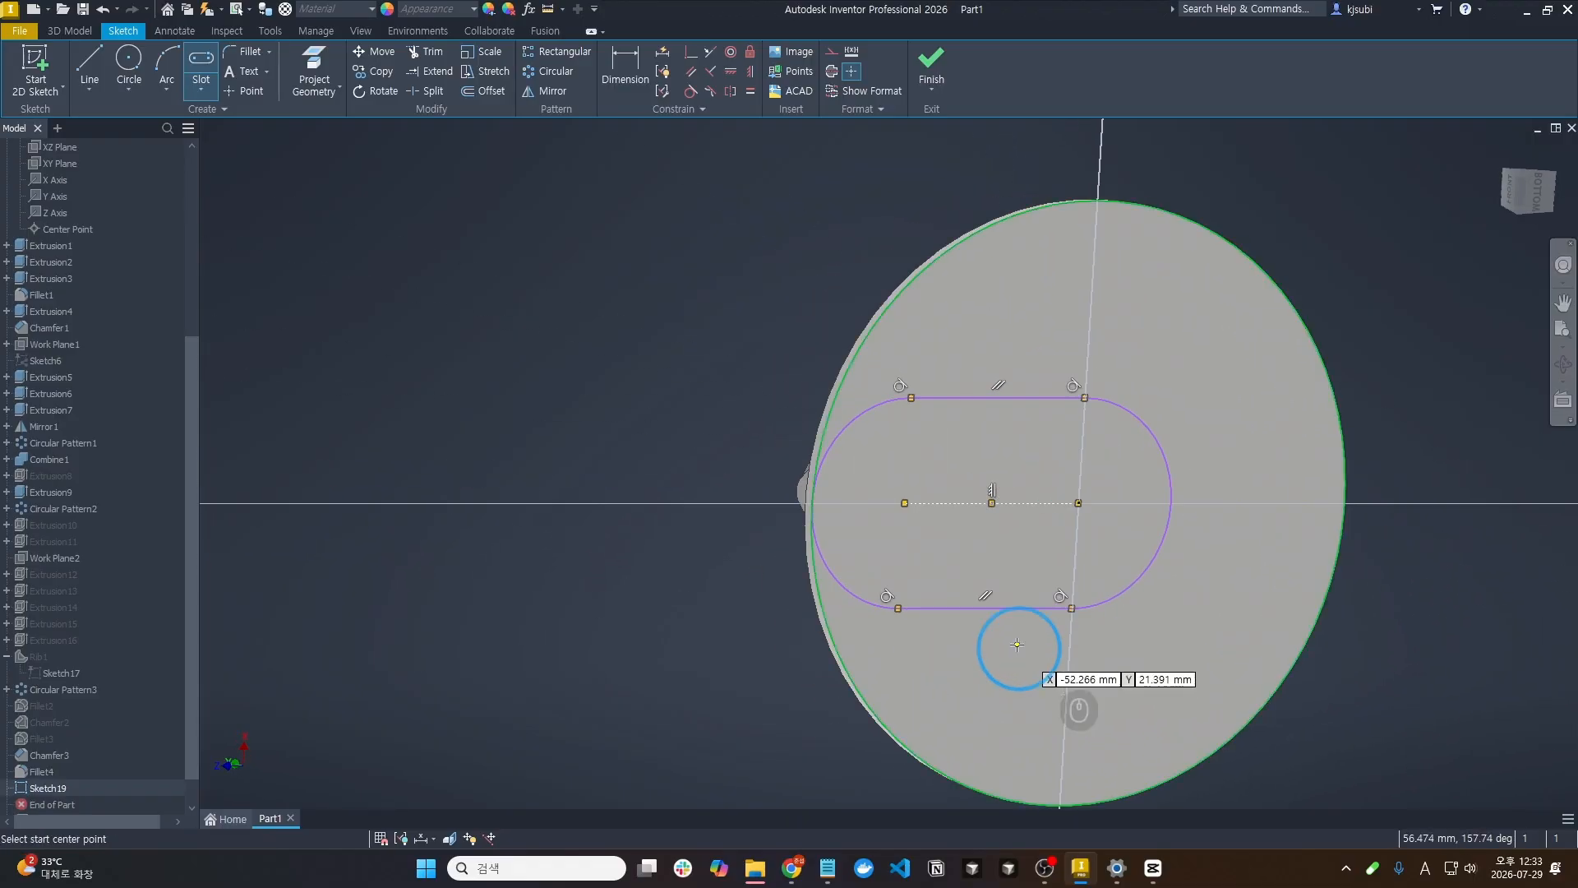
Dimension the slot's width between its two straight sides and set it to 80 mm
{"action": "key", "text": "d"}
{"action": "left_click", "coordinate": [1000, 608]}
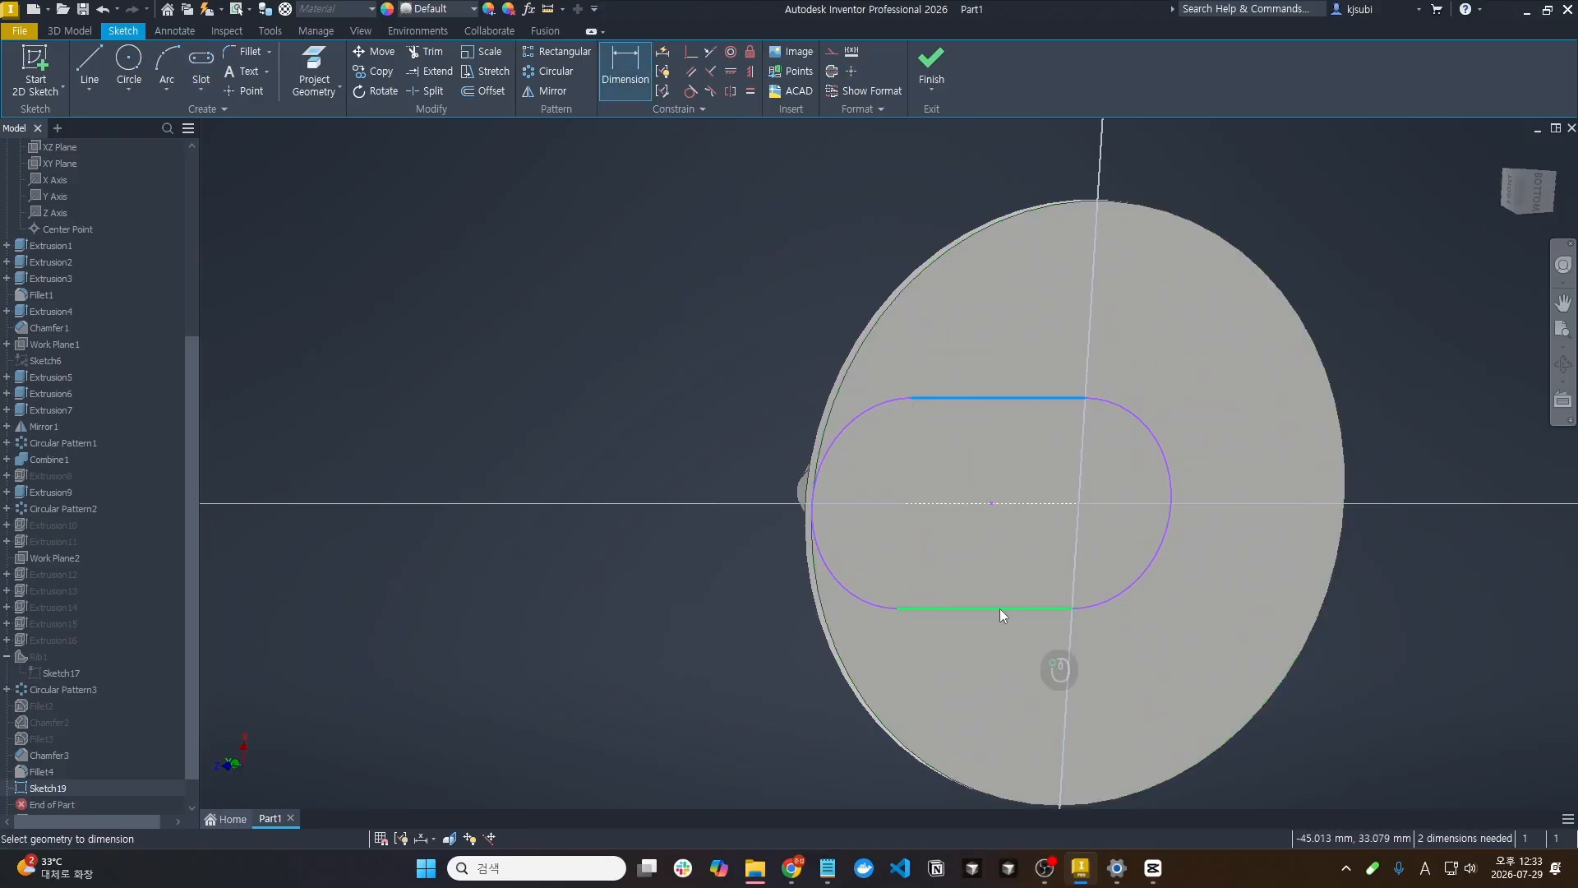
{"action": "left_click", "coordinate": [720, 544]}
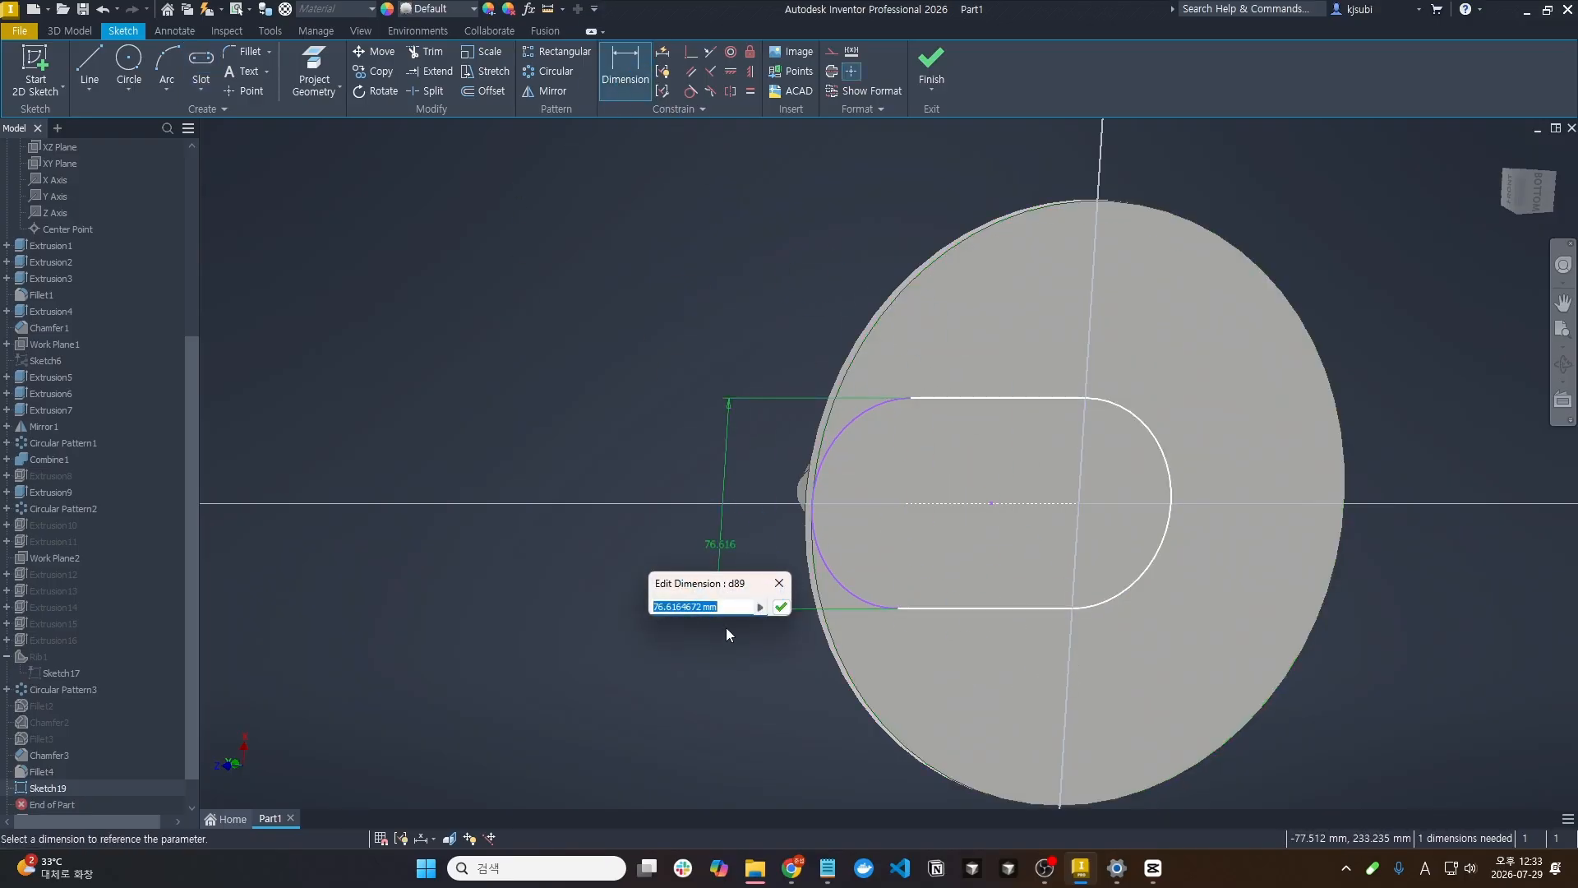
{"action": "type", "text": "80"}
{"action": "key", "text": "Return"}
Make the slot's outer end arc tangent to the base's circular rim edge
{"action": "left_click", "coordinate": [691, 91]}
{"action": "left_click", "coordinate": [822, 436]}
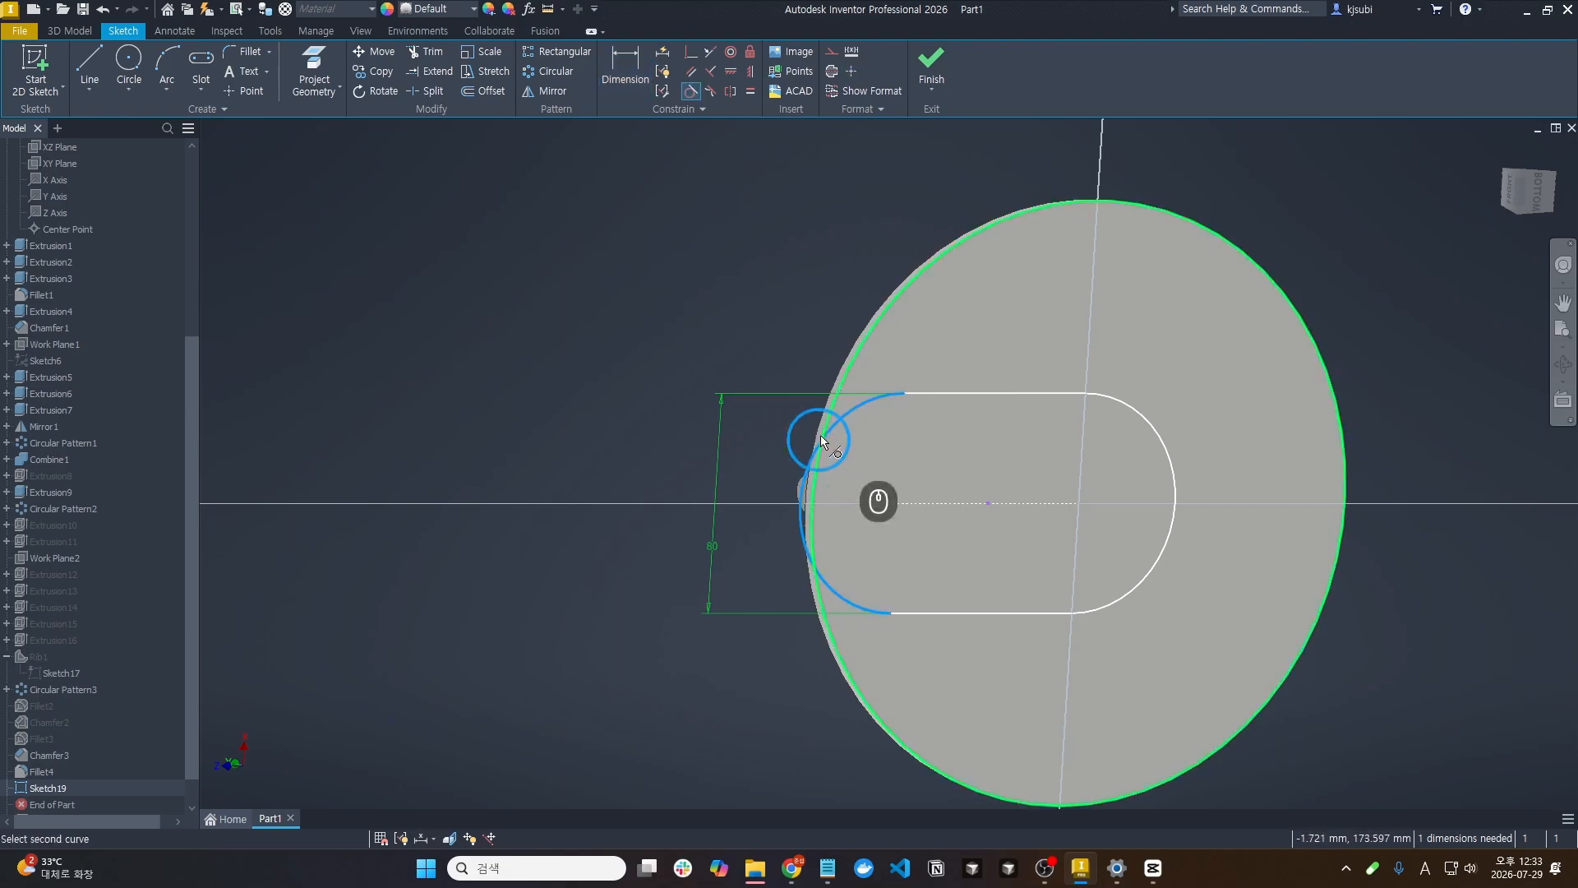
{"action": "left_click", "coordinate": [796, 493]}
{"action": "mouse_move", "coordinate": [386, 696]}
{"action": "middle_mouse_down", "text": "shift"}
{"action": "mouse_move", "coordinate": [602, 701]}
{"action": "mouse_move", "coordinate": [263, 712]}
{"action": "middle_mouse_up", "text": "shift"}
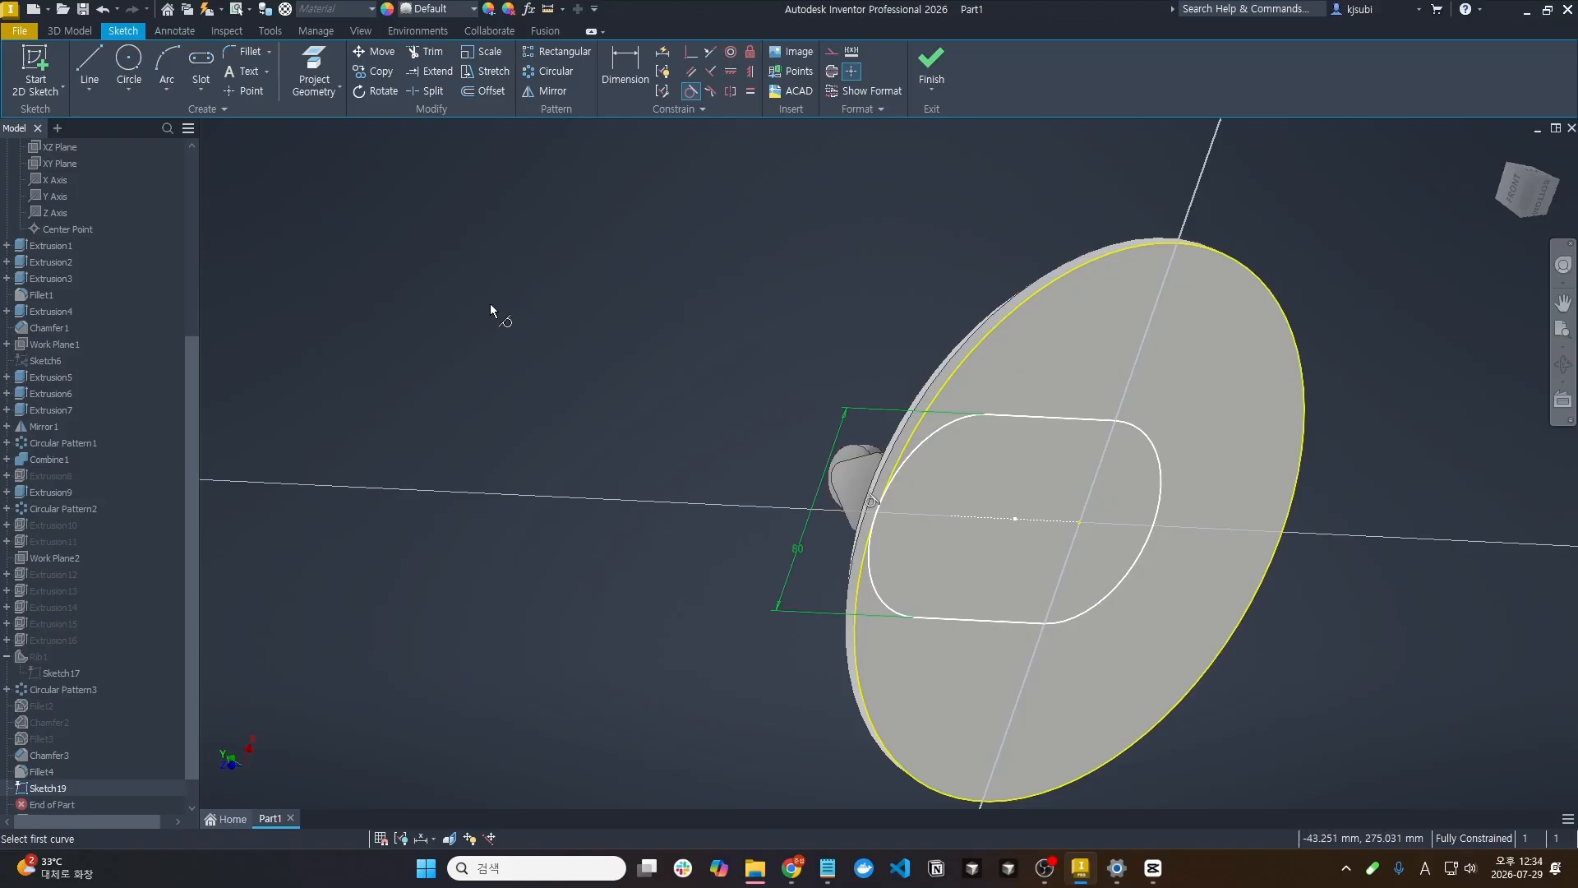
Circular-pattern the slot around the base's centre with 3 instances over 360 degrees
{"action": "left_click", "coordinate": [538, 74]}
{"action": "left_click", "coordinate": [1007, 415]}
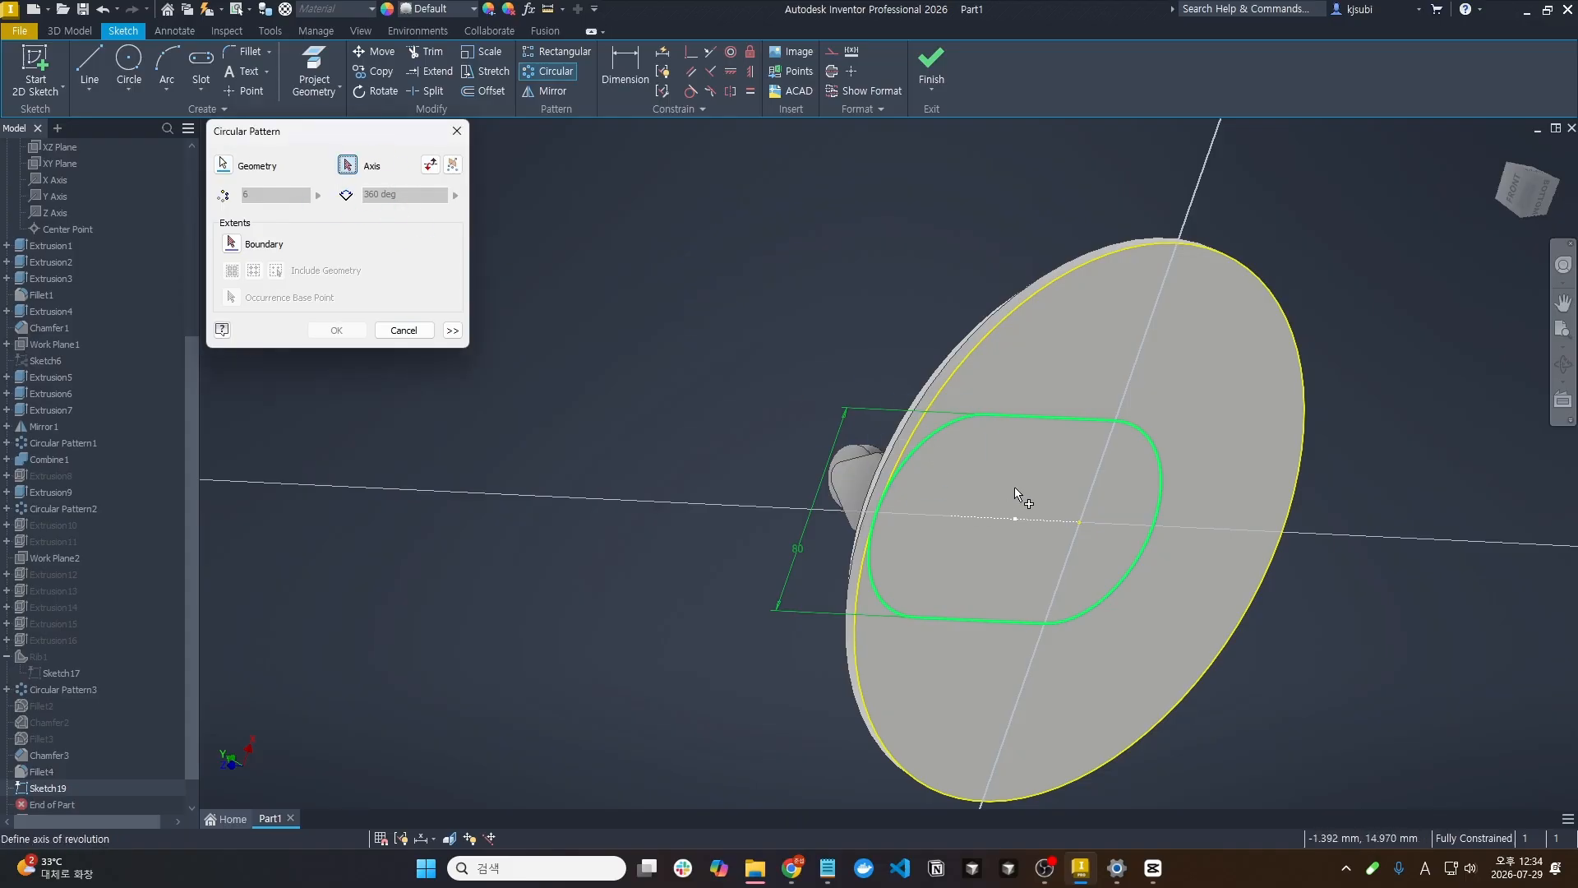
{"action": "left_click", "coordinate": [1080, 523]}
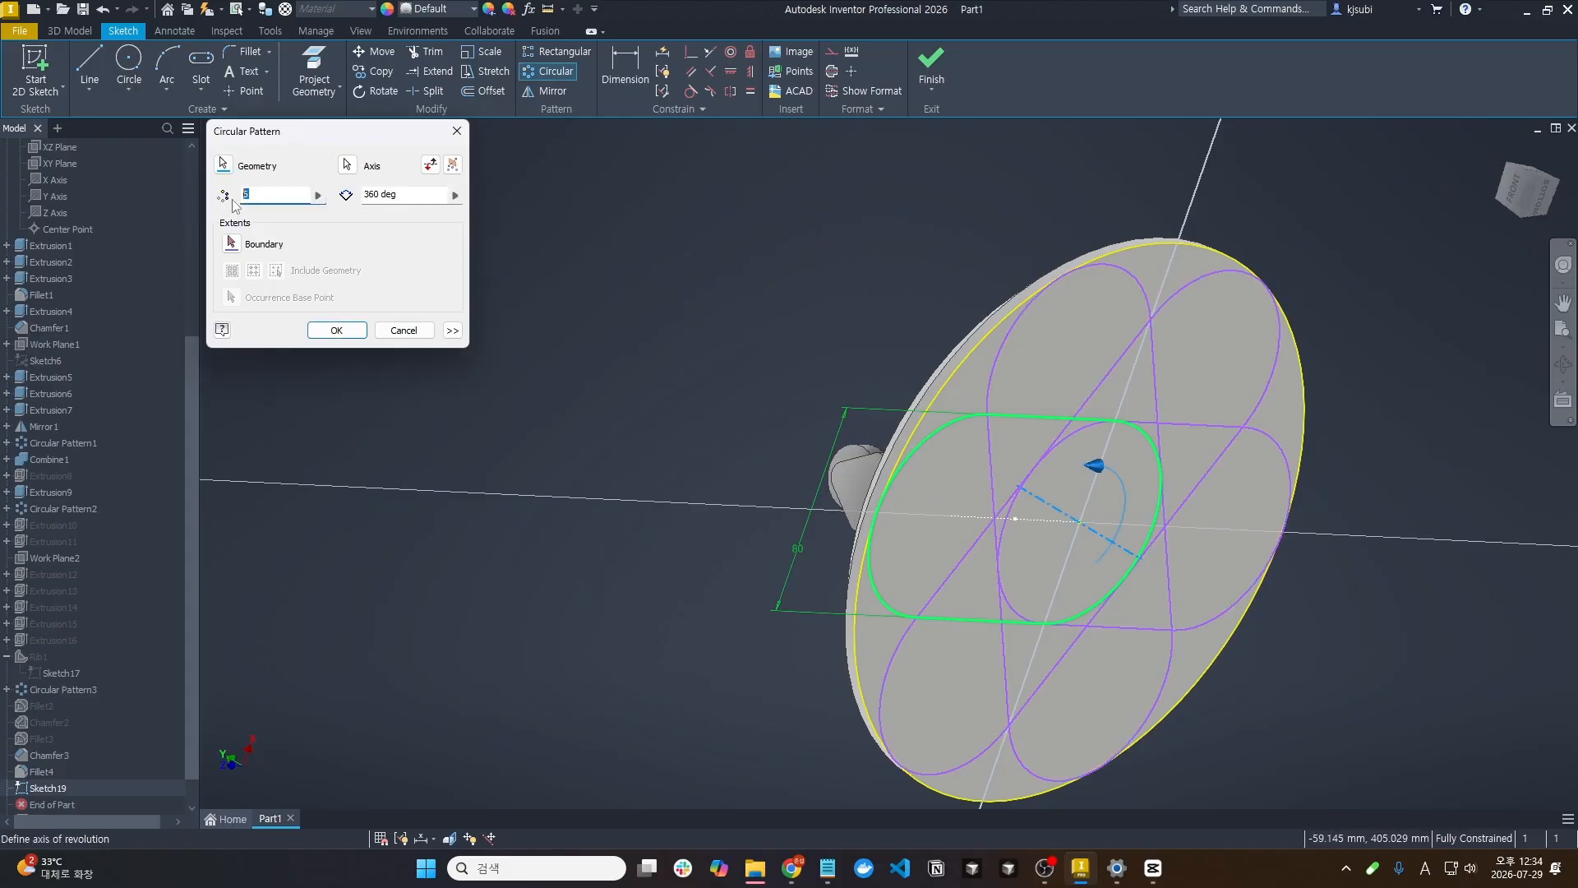
{"action": "type", "text": "3"}
{"action": "left_click", "coordinate": [336, 331]}
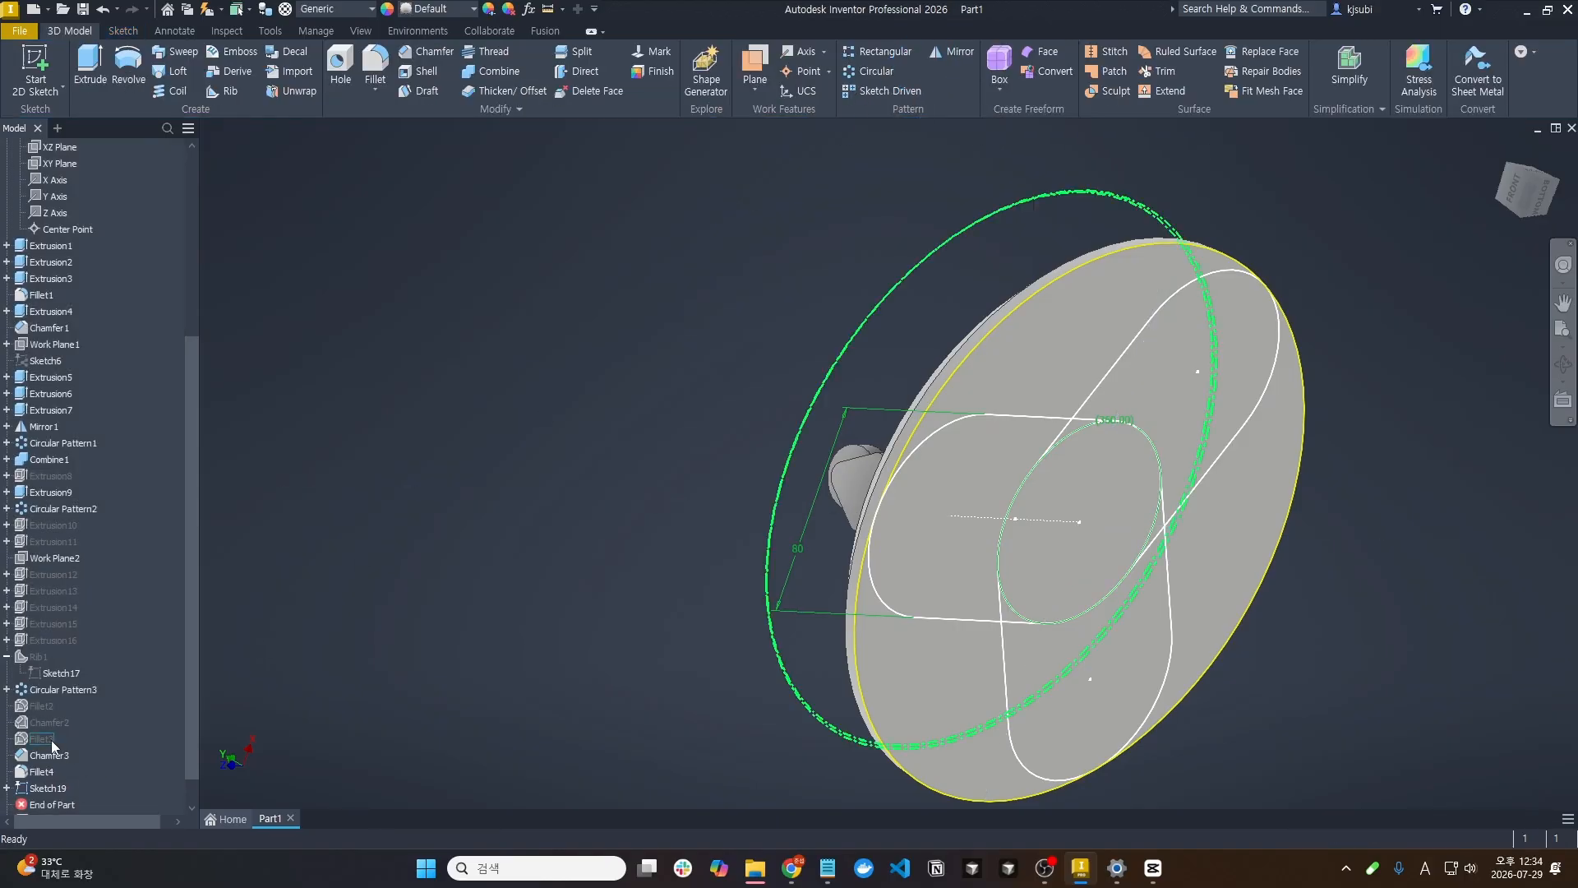
Extrude-cut the regions outside the three slots through the whole base in the flipped direction, leaving a three-armed shape
{"action": "scroll", "coordinate": [52, 732], "scroll_direction": "down", "scroll_amount": 2}
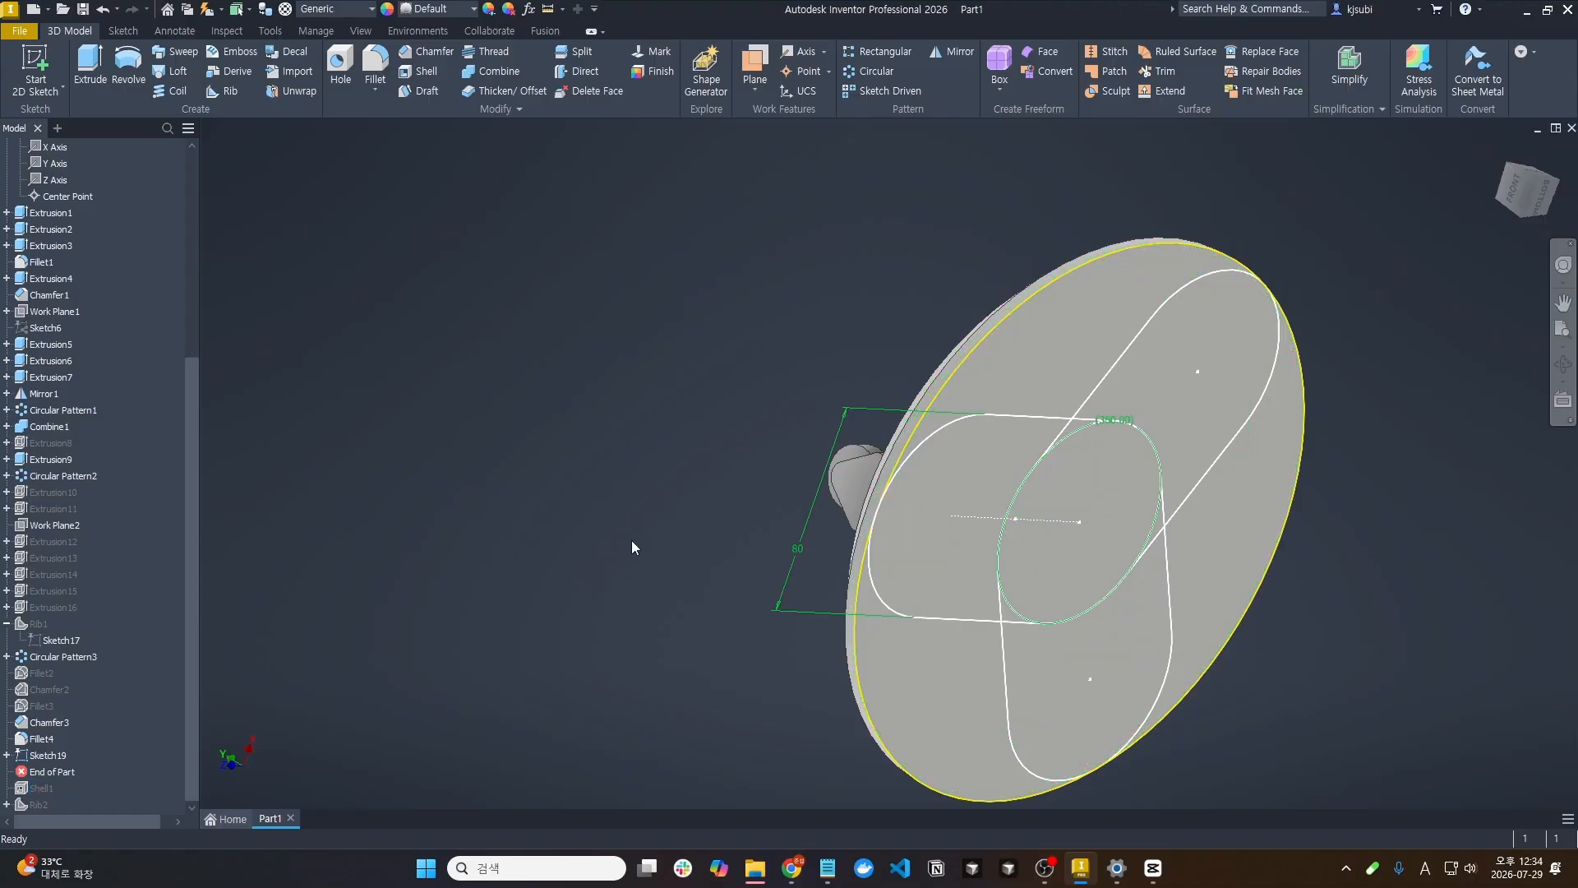
{"action": "left_click", "coordinate": [91, 65]}
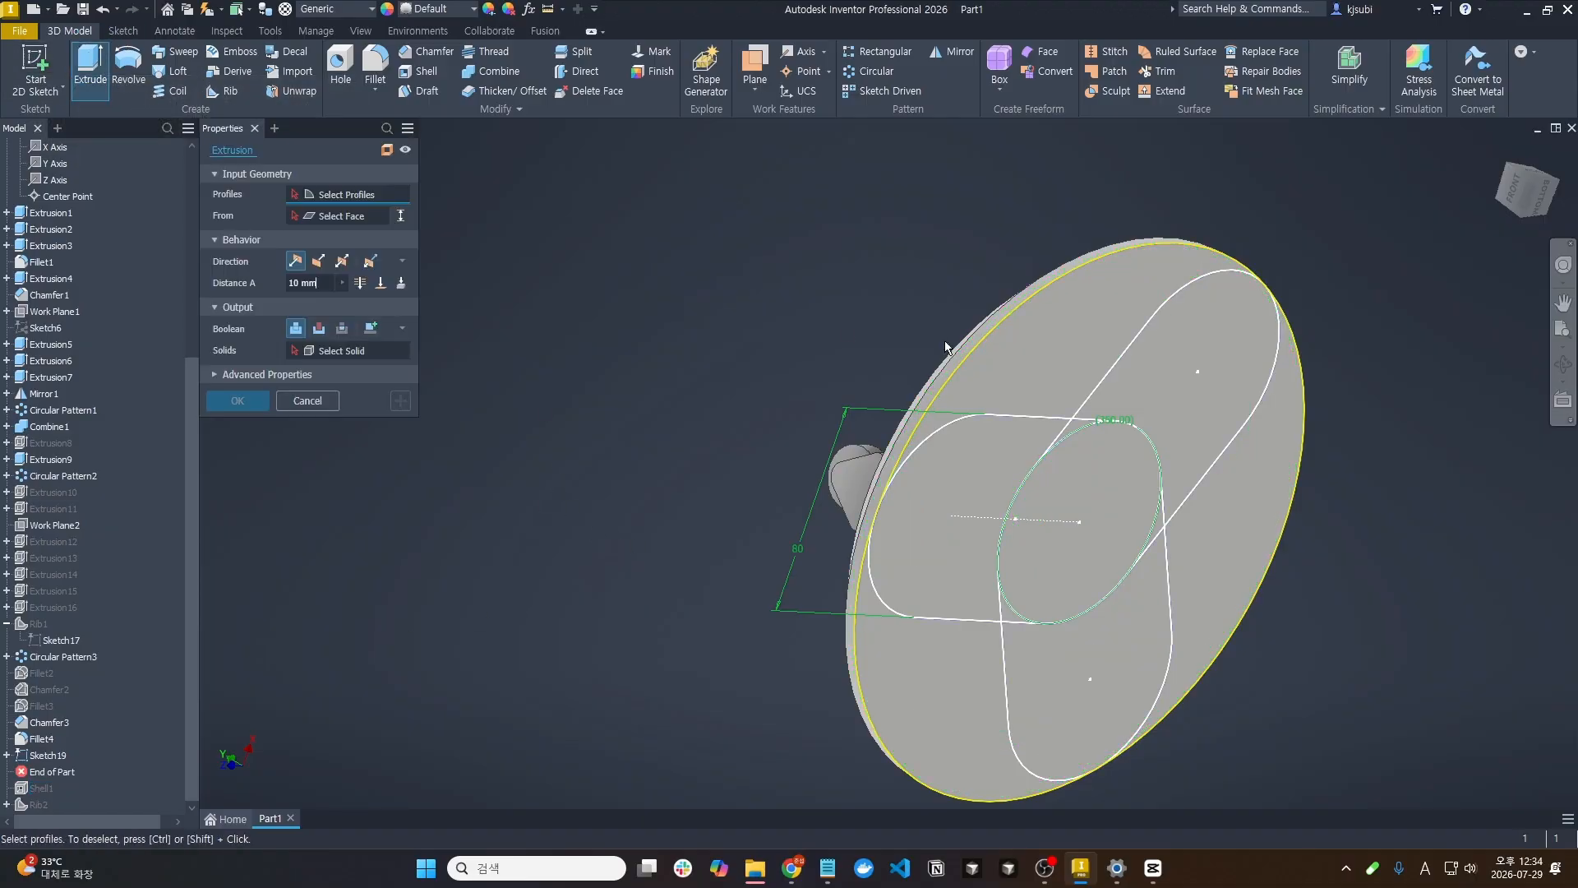
{"action": "left_click", "coordinate": [1051, 369]}
{"action": "left_click", "coordinate": [978, 697]}
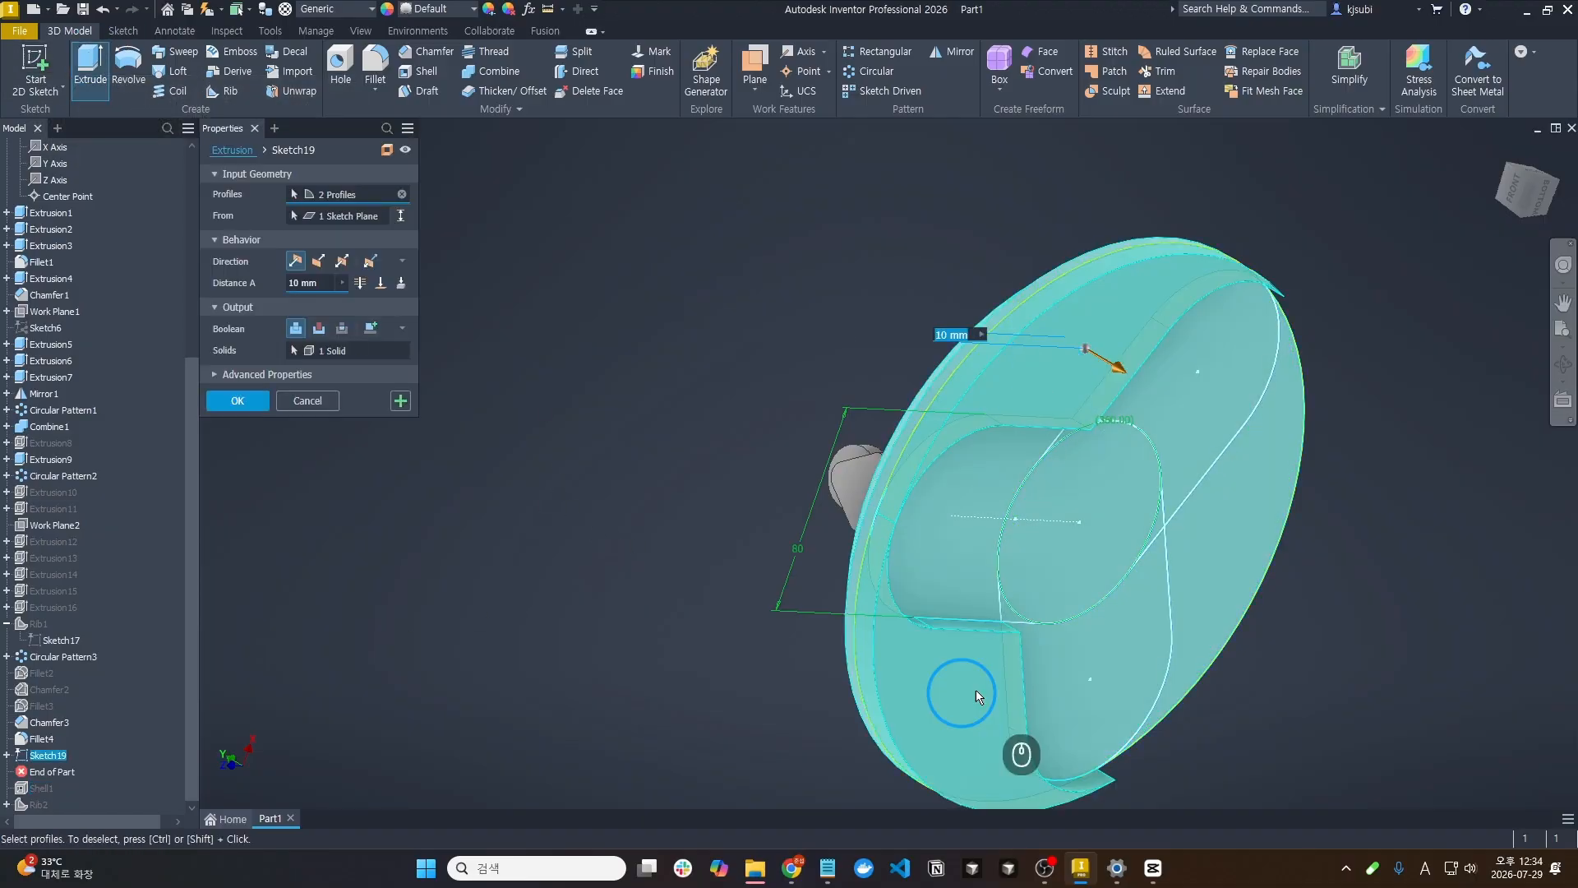
{"action": "left_click", "coordinate": [319, 262]}
{"action": "left_click", "coordinate": [359, 283]}
{"action": "mouse_move", "coordinate": [723, 353]}
{"action": "middle_mouse_down", "text": "shift"}
{"action": "mouse_move", "coordinate": [854, 489]}
{"action": "mouse_move", "coordinate": [870, 451]}
{"action": "mouse_move", "coordinate": [898, 483]}
{"action": "mouse_move", "coordinate": [904, 537]}
{"action": "middle_mouse_up", "text": "shift"}
{"action": "left_click", "coordinate": [236, 400]}
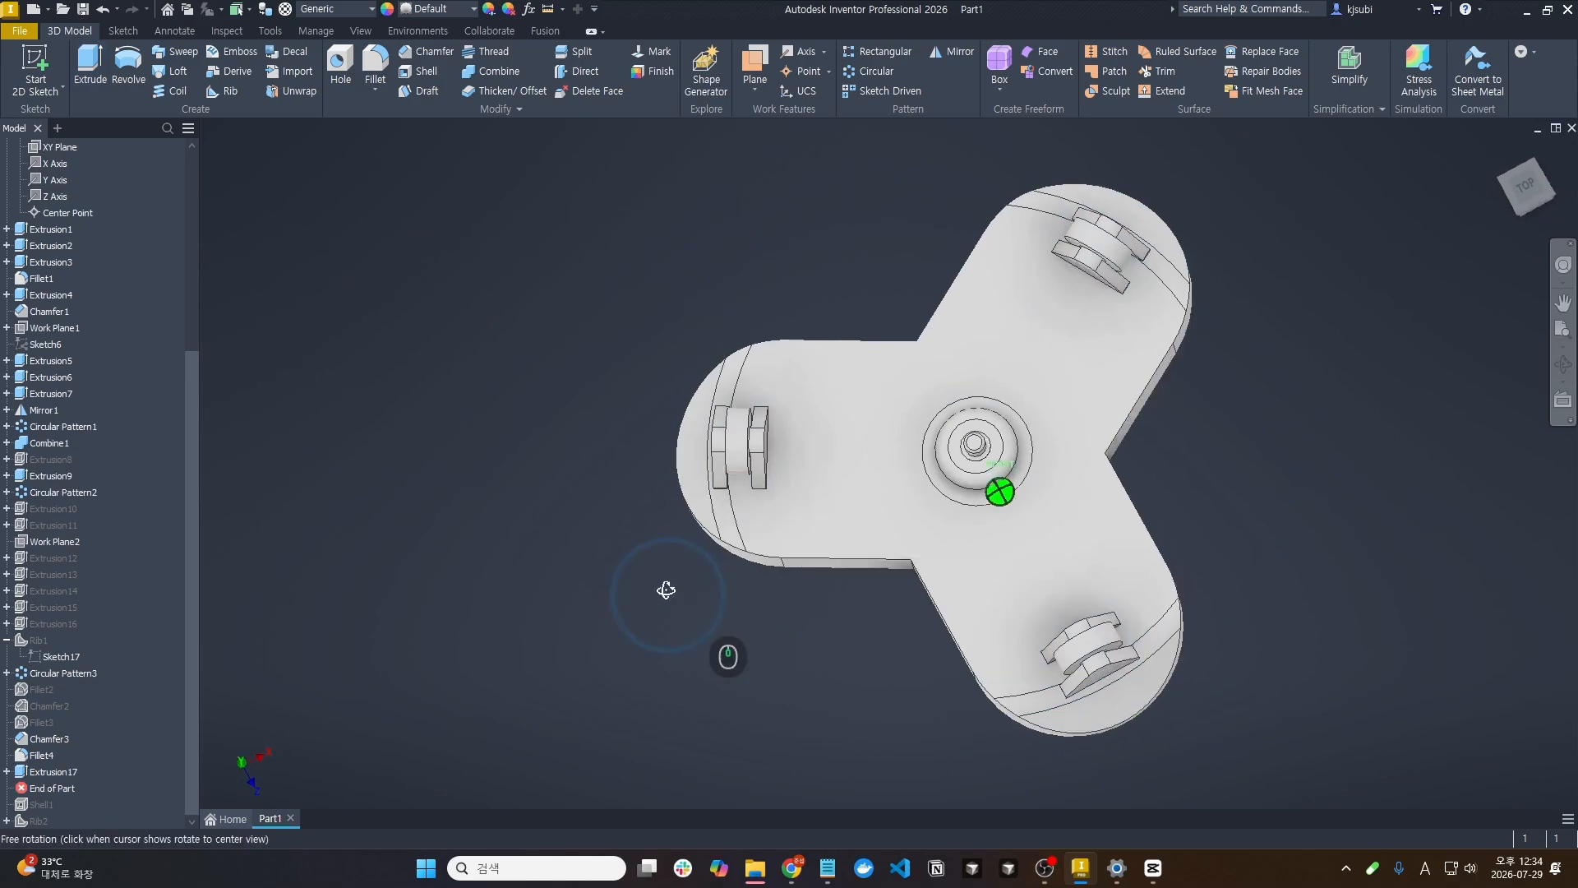
Reopen the sketch of the arm-shaping cut and set the slot width to 70 mm
{"action": "mouse_move", "coordinate": [655, 584]}
{"action": "middle_mouse_down", "text": "shift"}
{"action": "mouse_move", "coordinate": [658, 553]}
{"action": "mouse_move", "coordinate": [653, 567]}
{"action": "middle_mouse_up", "text": "shift"}
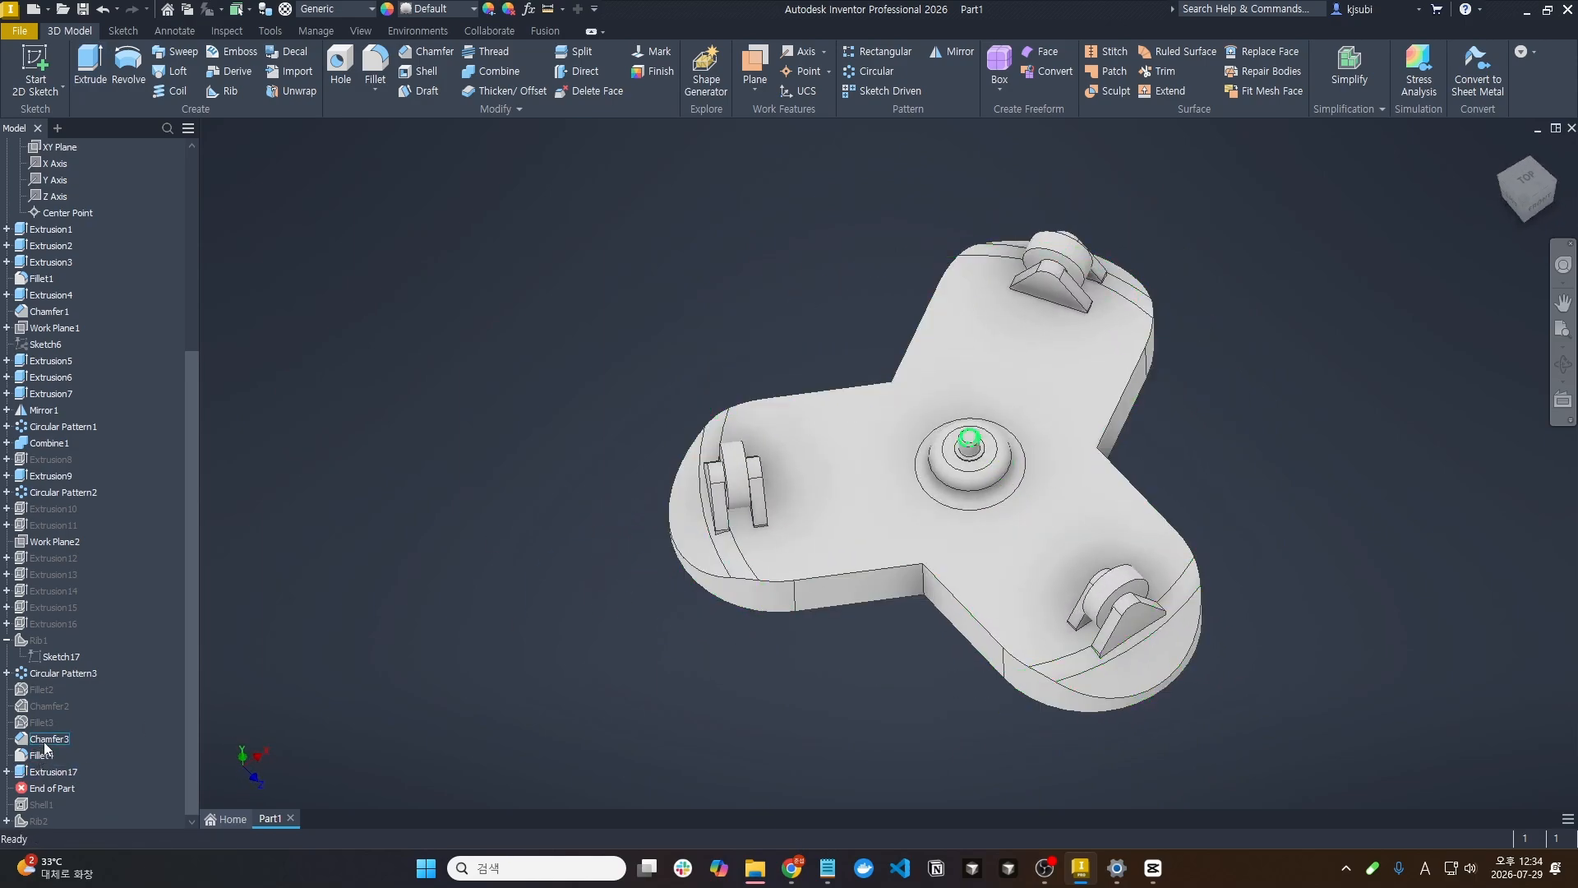
{"action": "mouse_move", "coordinate": [664, 580]}
{"action": "middle_mouse_down", "text": "shift"}
{"action": "mouse_move", "coordinate": [729, 571]}
{"action": "mouse_move", "coordinate": [711, 585]}
{"action": "middle_mouse_up", "text": "shift"}
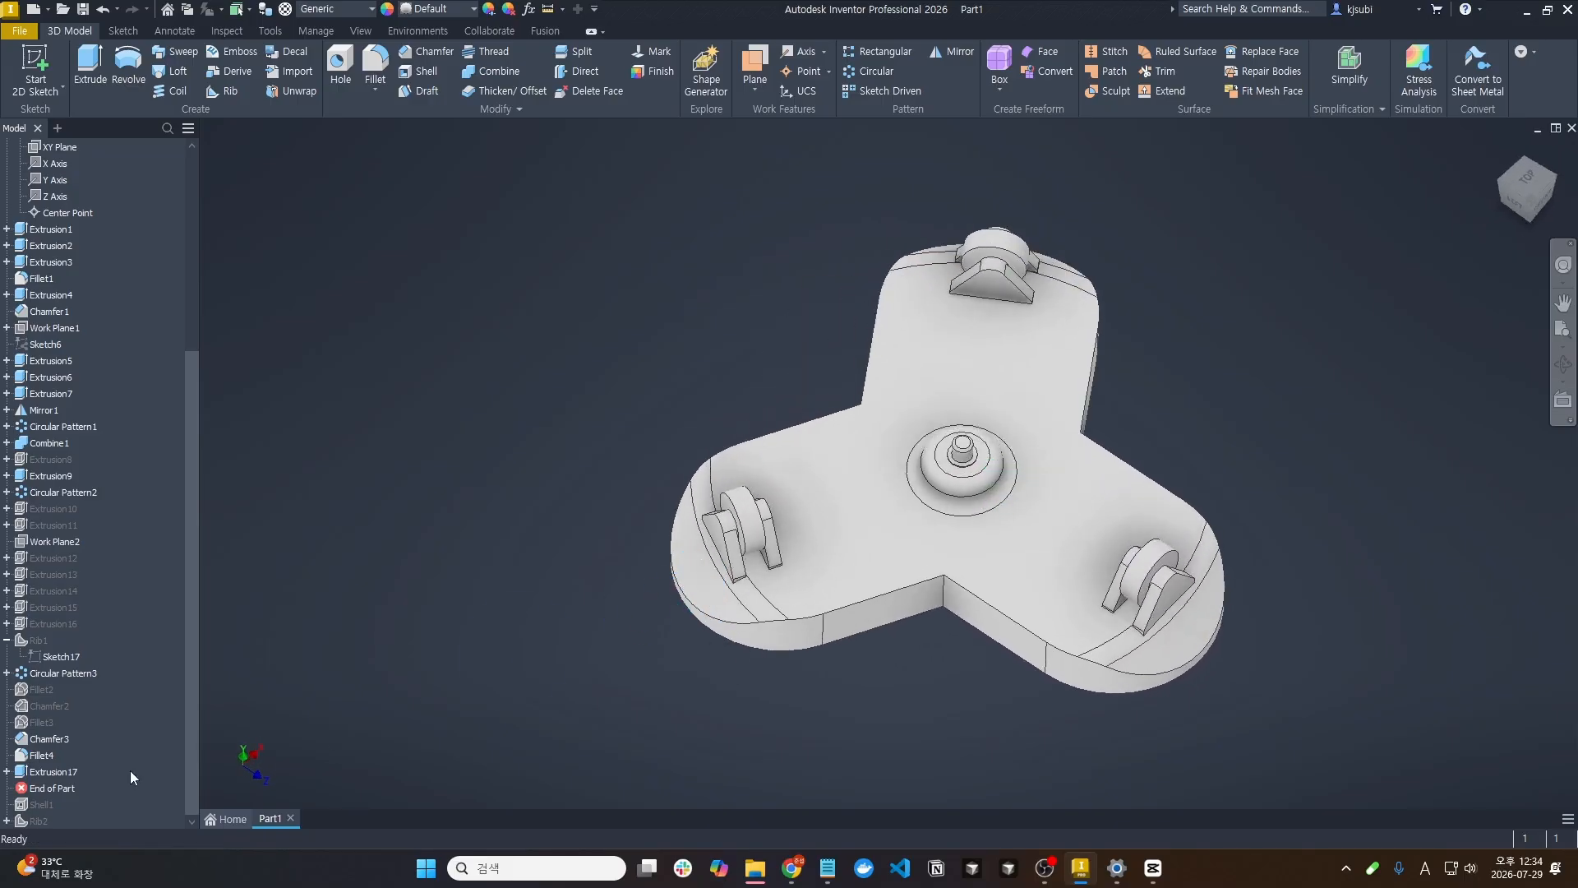
{"action": "left_click", "coordinate": [7, 771]}
{"action": "double_click", "coordinate": [60, 786]}
{"action": "double_click", "coordinate": [1239, 512]}
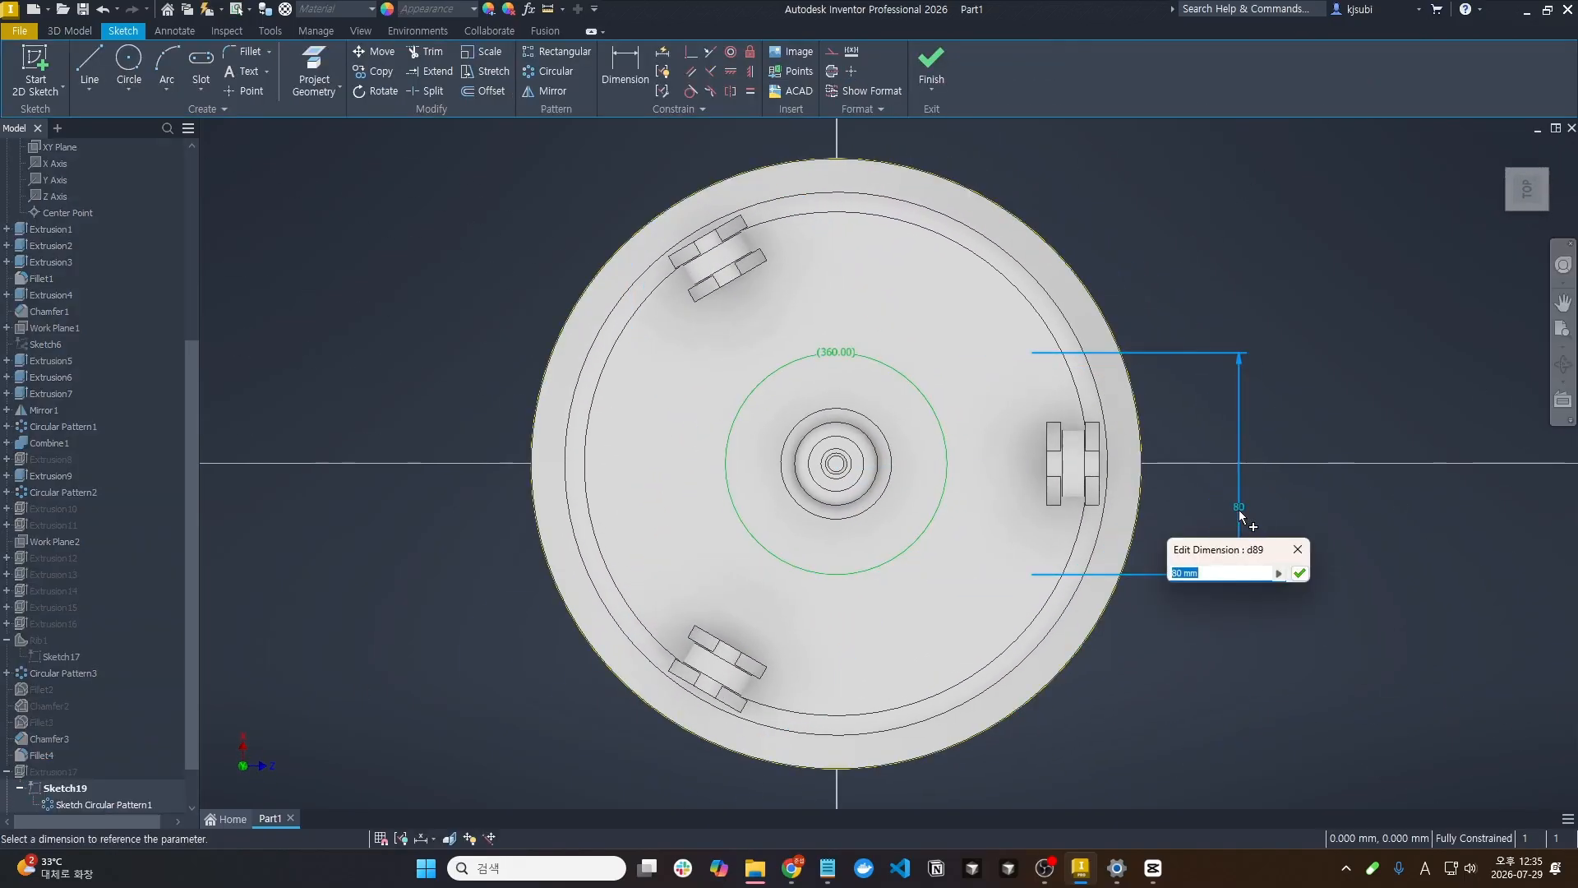
{"action": "type", "text": "70"}
{"action": "key", "text": "Return"}
{"action": "left_click", "coordinate": [931, 66]}
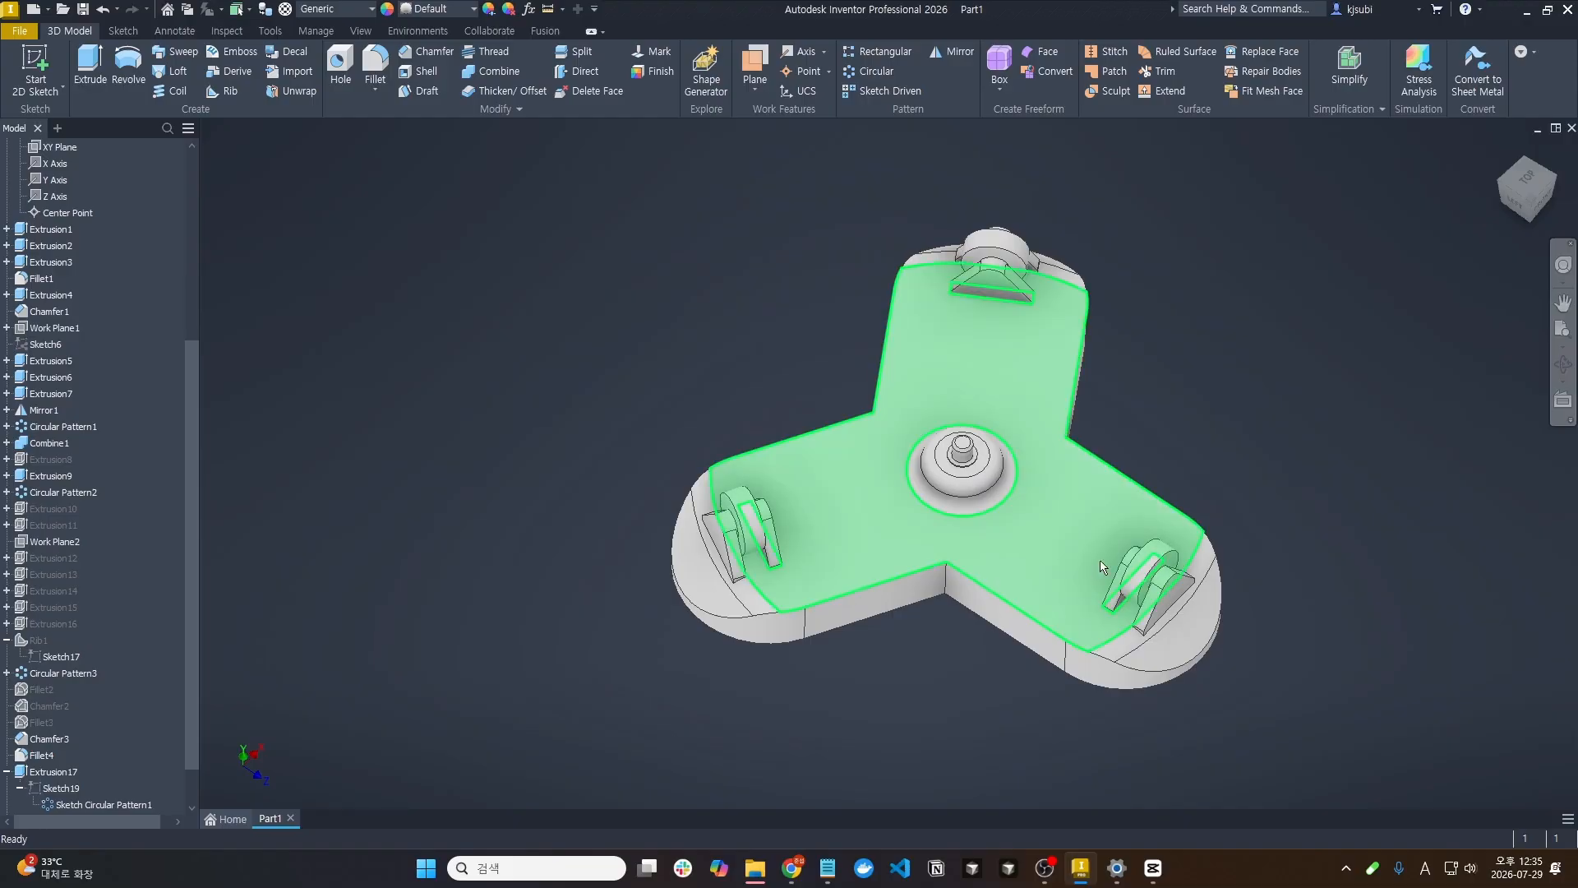
Fillet the vertical inner corner edges between the base's three arms with a 20 mm radius
{"action": "mouse_move", "coordinate": [1078, 526]}
{"action": "middle_mouse_down", "text": "shift"}
{"action": "mouse_move", "coordinate": [1137, 677]}
{"action": "mouse_move", "coordinate": [1126, 504]}
{"action": "mouse_move", "coordinate": [684, 571]}
{"action": "middle_mouse_up", "text": "shift"}
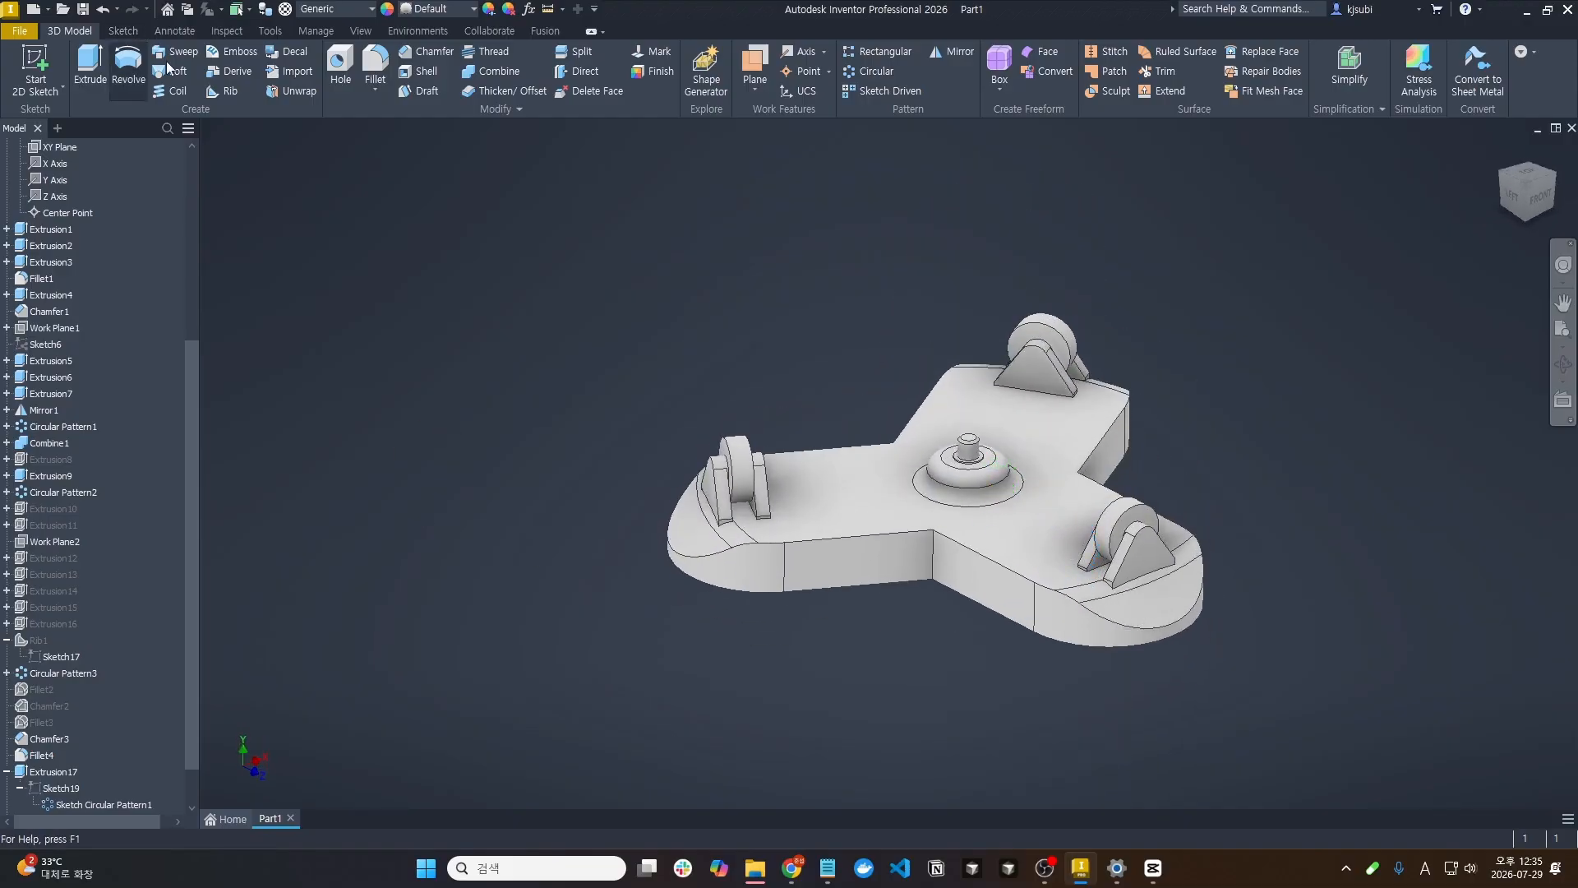
{"action": "left_click", "coordinate": [375, 64]}
{"action": "left_click", "coordinate": [937, 557]}
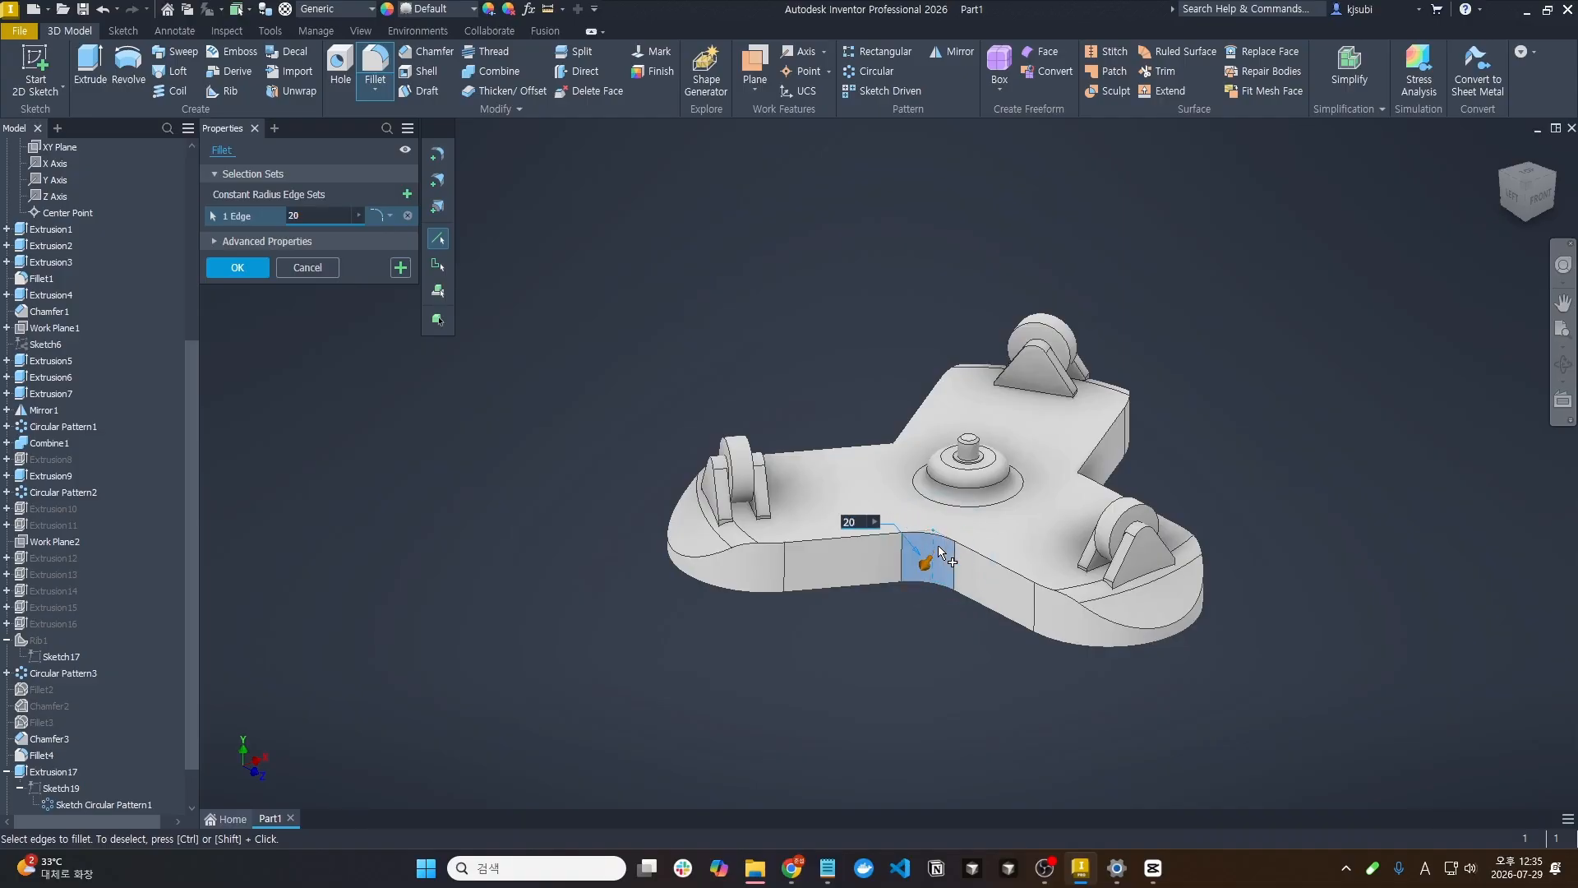
{"action": "left_click", "coordinate": [238, 267]}
{"action": "mouse_move", "coordinate": [788, 680]}
{"action": "middle_mouse_down", "text": "shift"}
{"action": "mouse_move", "coordinate": [832, 722]}
{"action": "mouse_move", "coordinate": [806, 693]}
{"action": "middle_mouse_up", "text": "shift"}
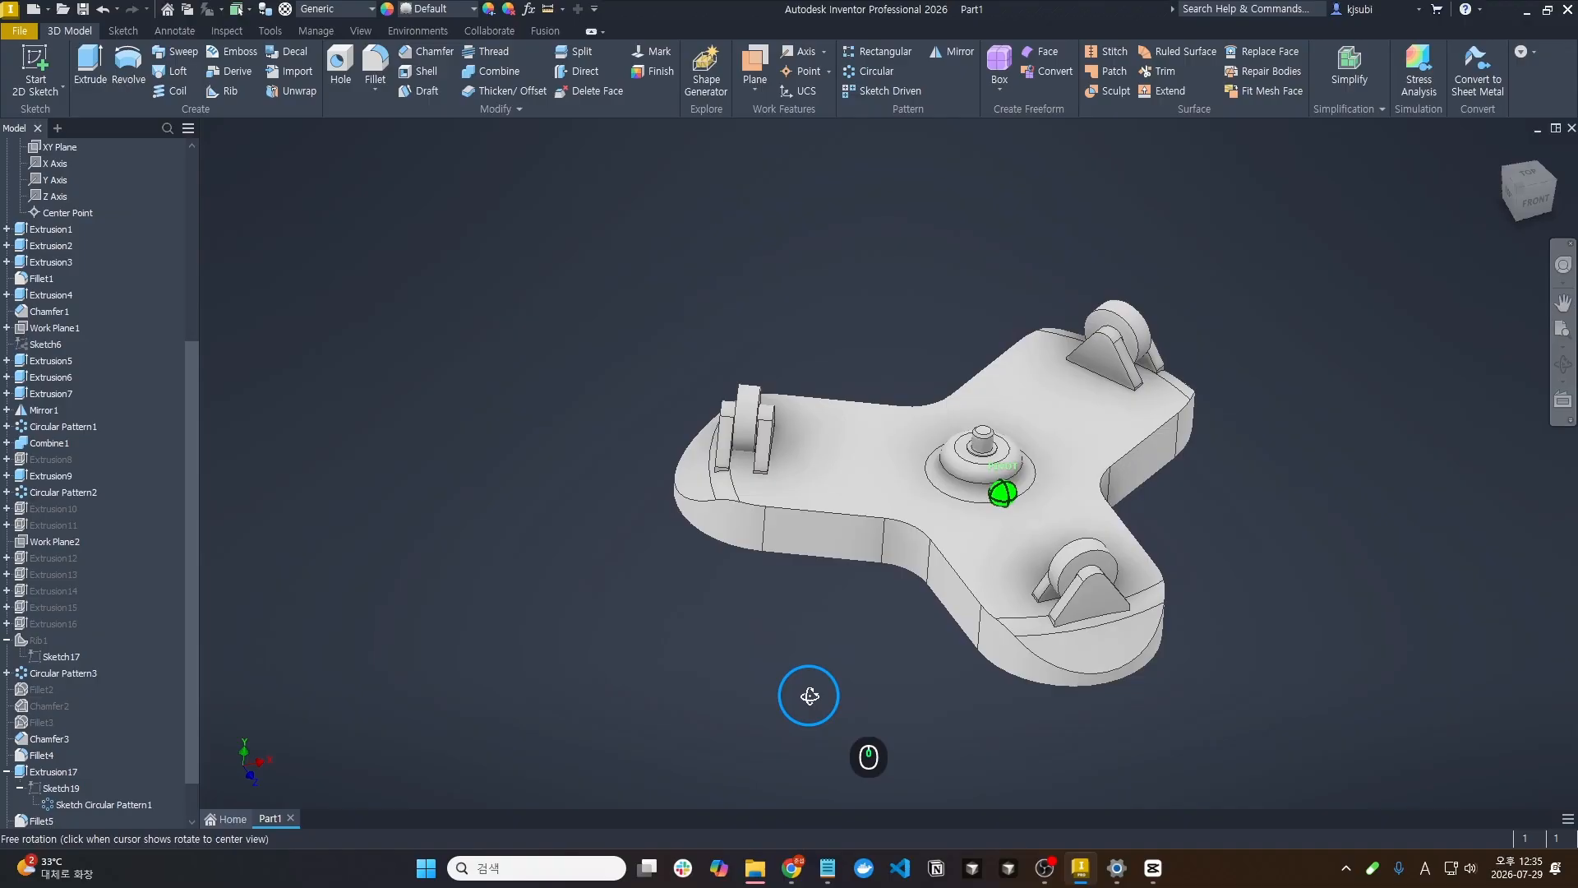
Move the End of Part marker below the suppressed shell and rib features, accepting the reorder
{"action": "scroll", "coordinate": [51, 775], "scroll_direction": "down", "scroll_amount": 1}
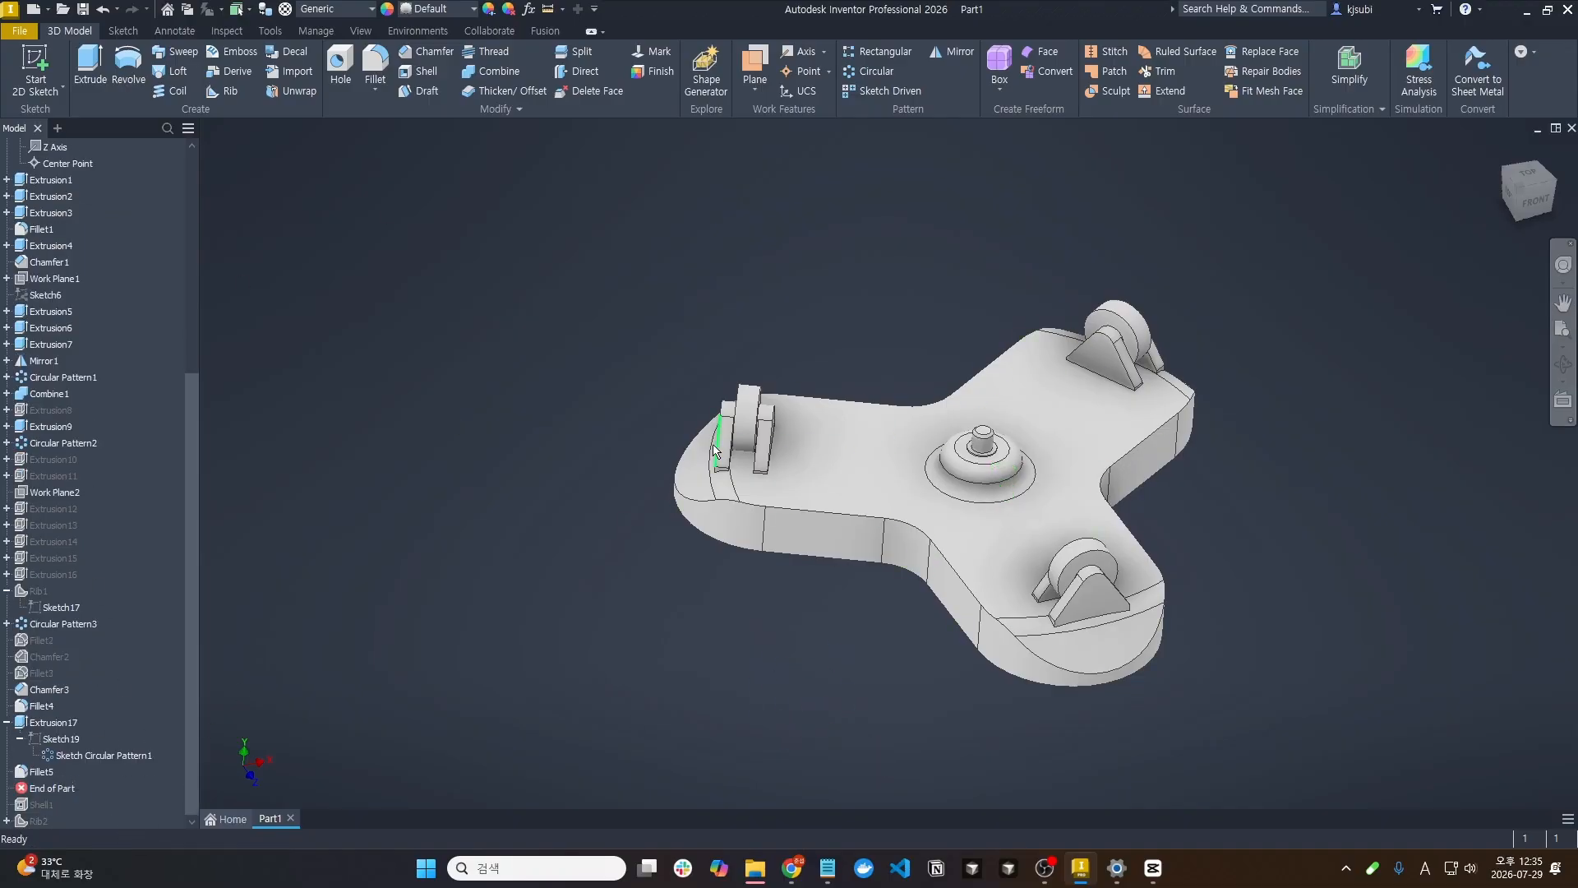
{"action": "left_click_drag", "start_coordinate": [47, 797], "coordinate": [48, 810]}
{"action": "middle_click_drag", "start_coordinate": [576, 575], "coordinate": [651, 456], "text": "shift"}
{"action": "left_click_drag", "start_coordinate": [48, 804], "coordinate": [48, 822]}
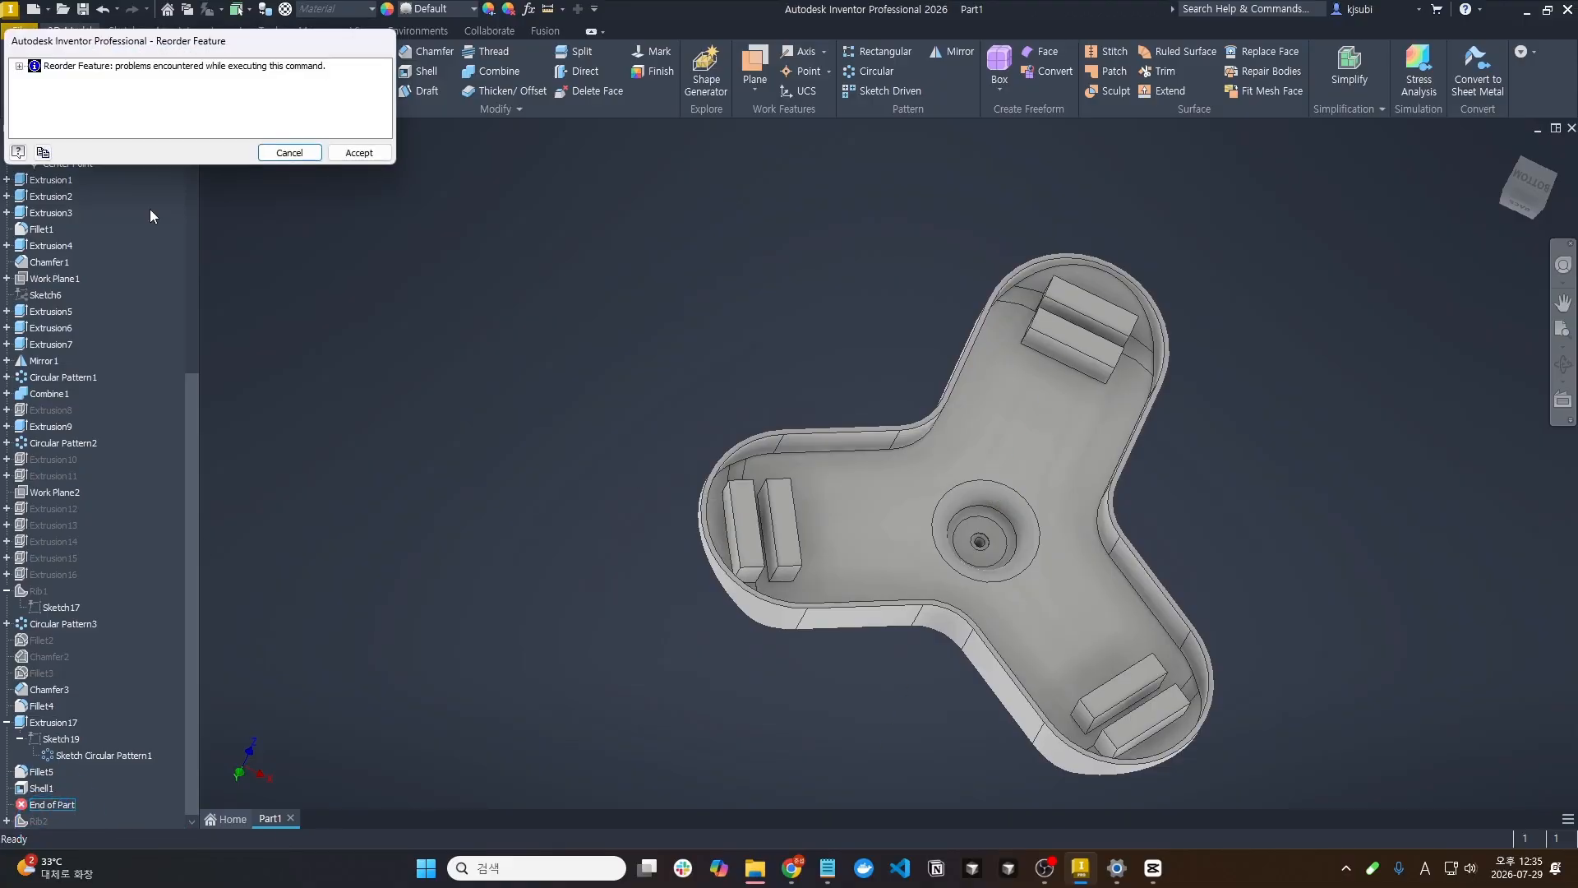
{"action": "left_click", "coordinate": [360, 153]}
Open the underside rib's sketch for editing and delete the projected inner rim circle
{"action": "middle_click_drag", "start_coordinate": [600, 495], "coordinate": [536, 515], "text": "shift"}
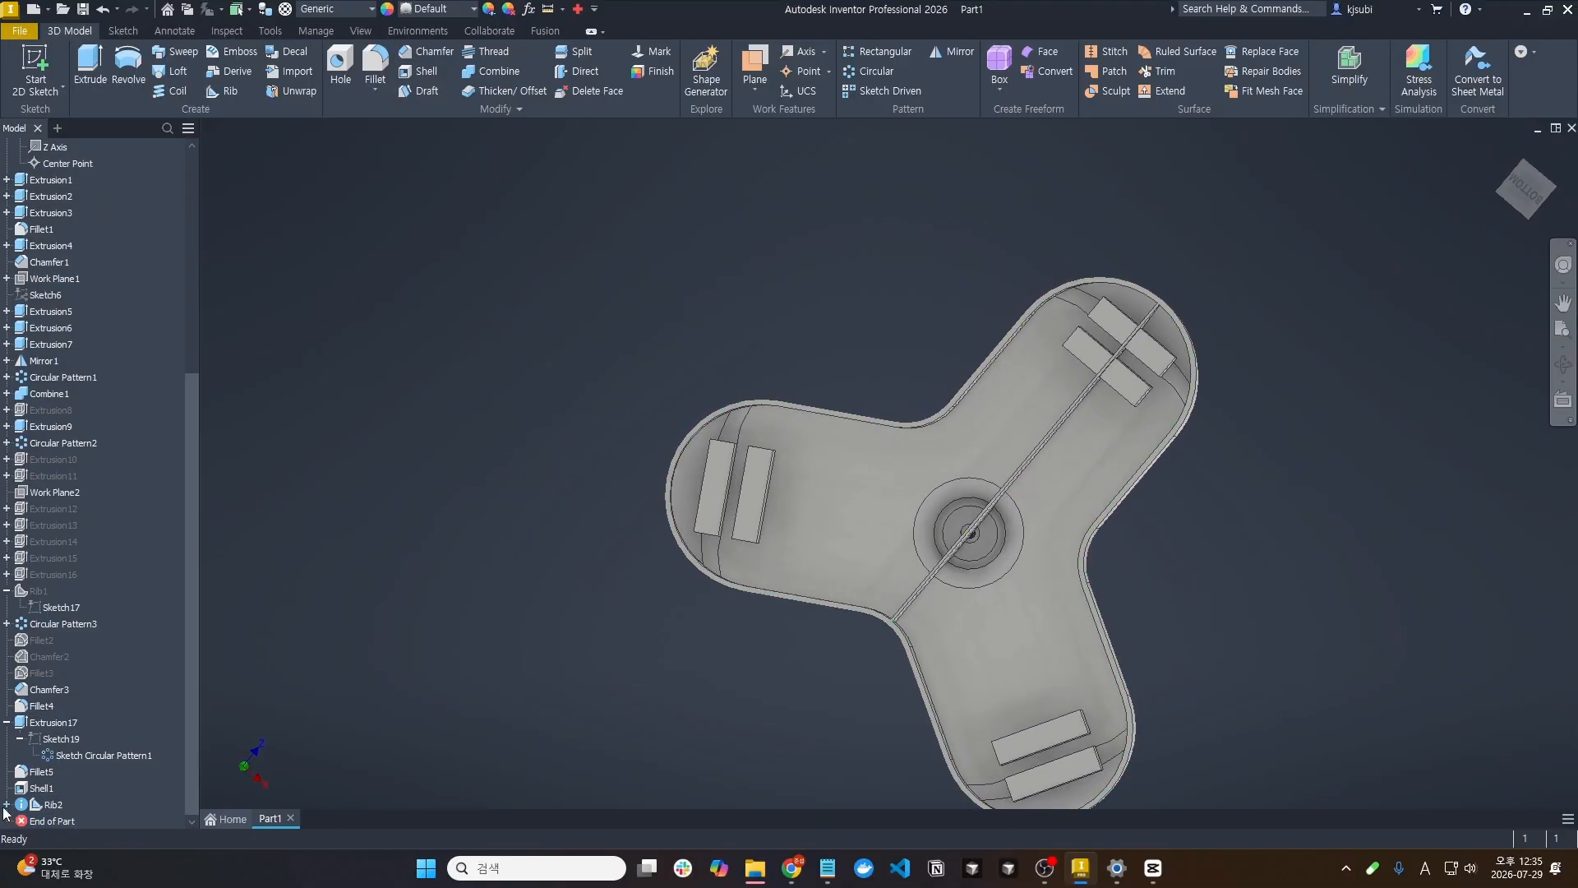
{"action": "double_click", "coordinate": [48, 820]}
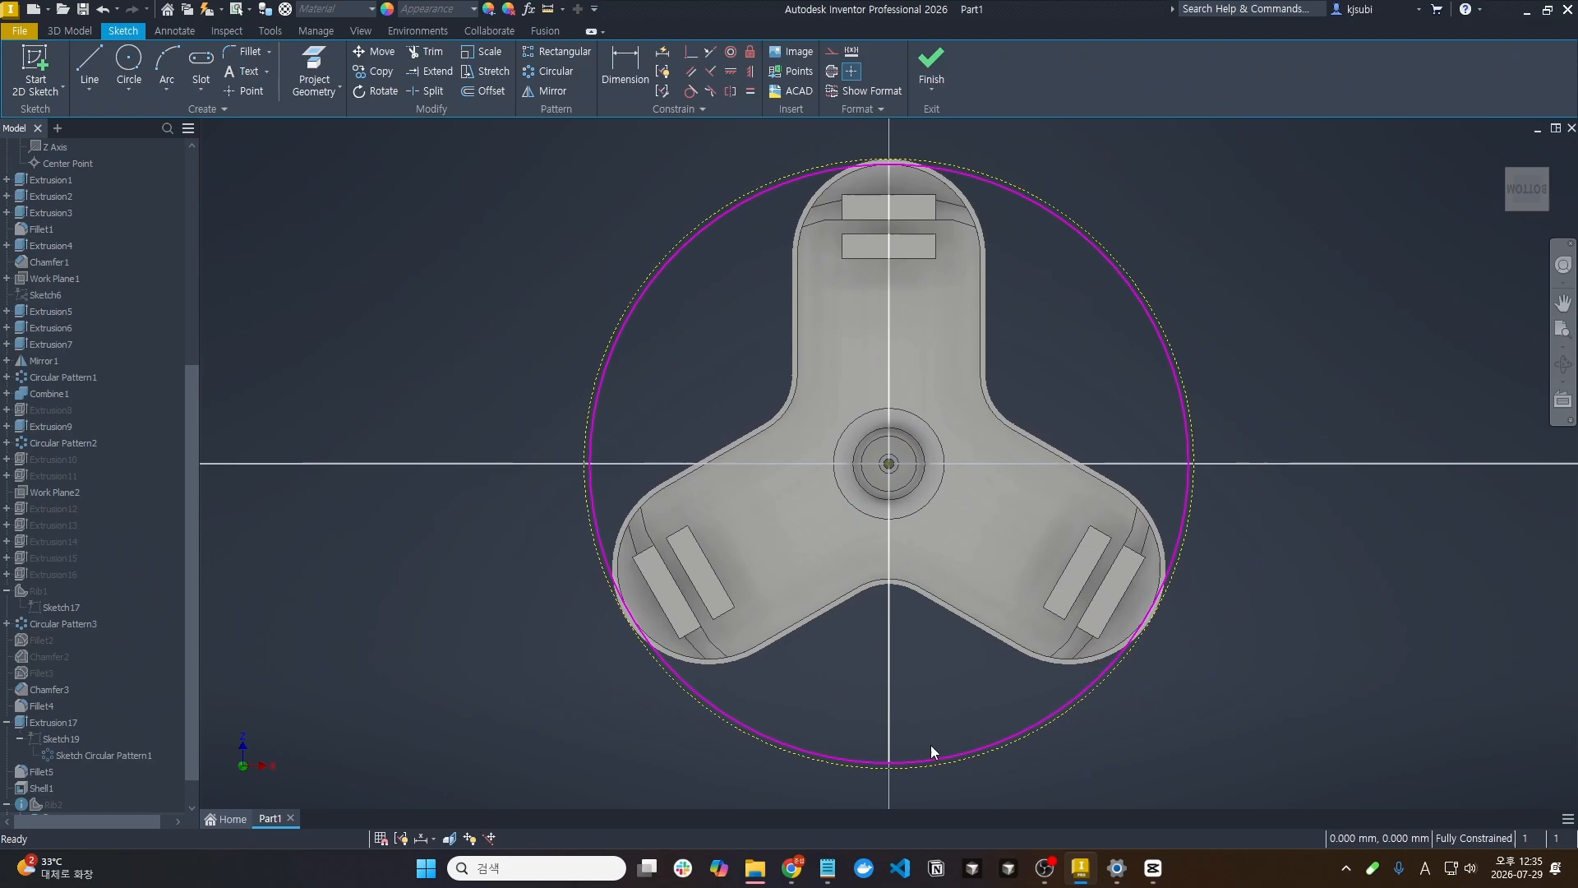
{"action": "left_click", "coordinate": [931, 748]}
{"action": "right_click", "coordinate": [935, 759]}
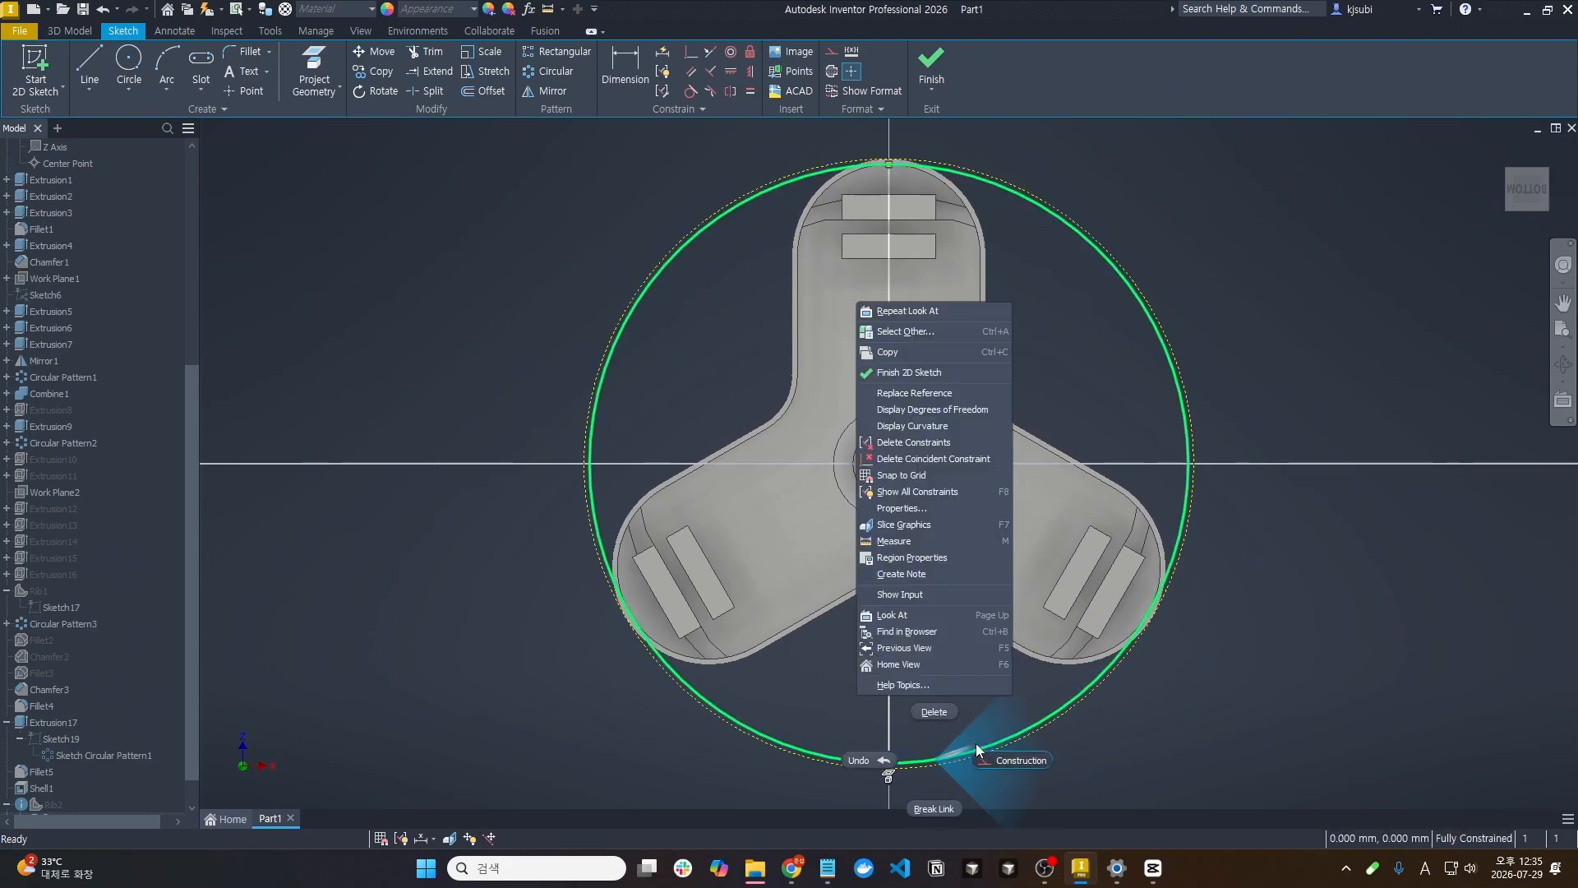
{"action": "left_click", "coordinate": [939, 717]}
{"action": "right_click", "coordinate": [819, 751]}
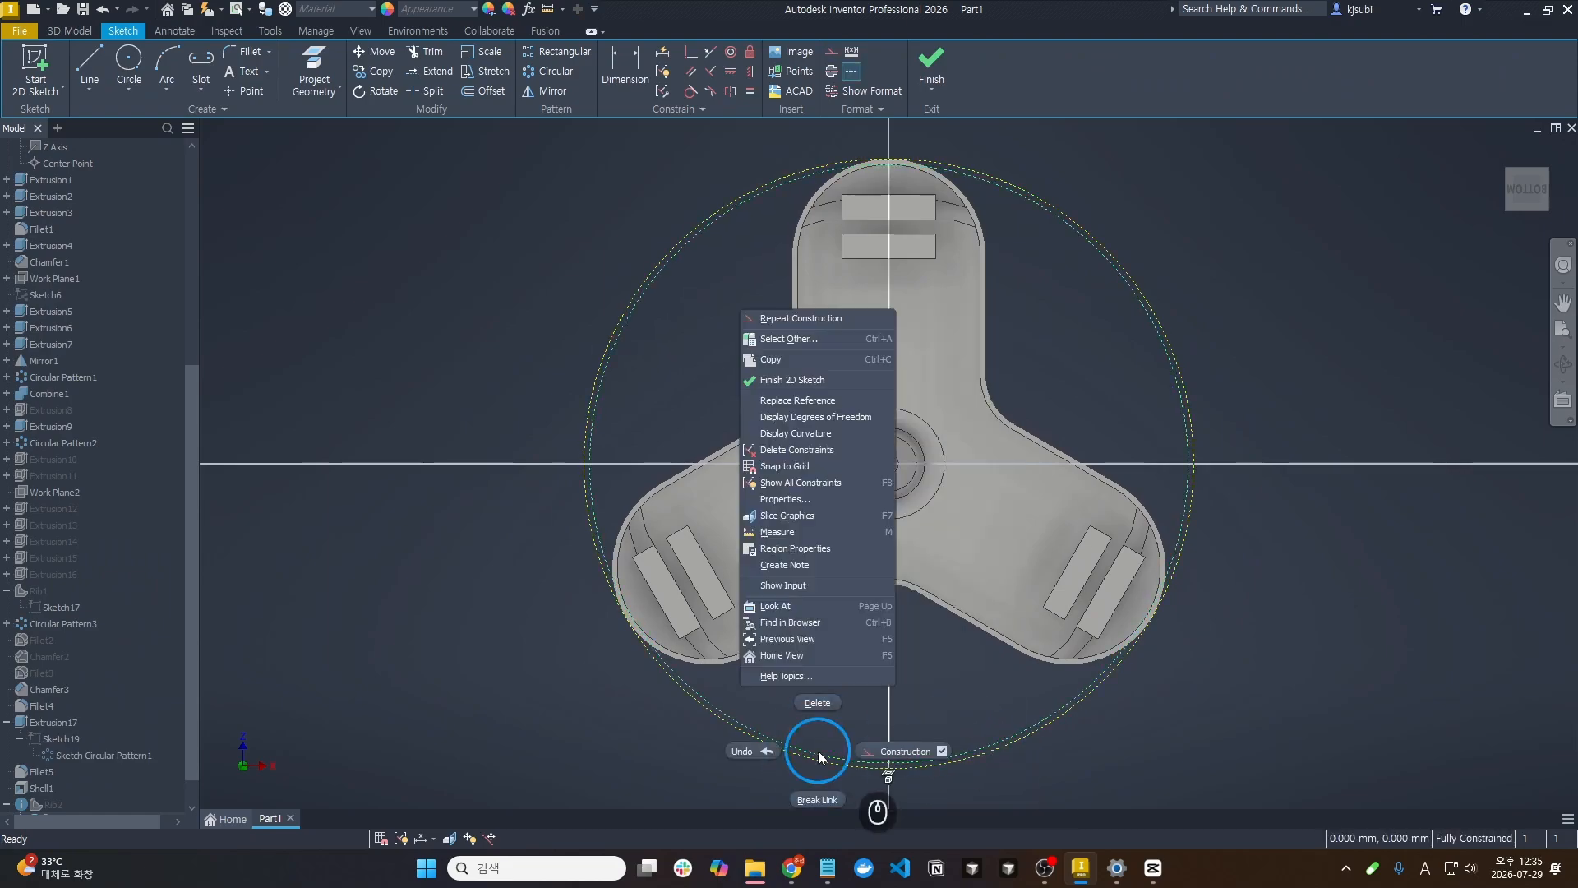
{"action": "key", "text": "Escape"}
{"action": "right_click", "coordinate": [922, 761]}
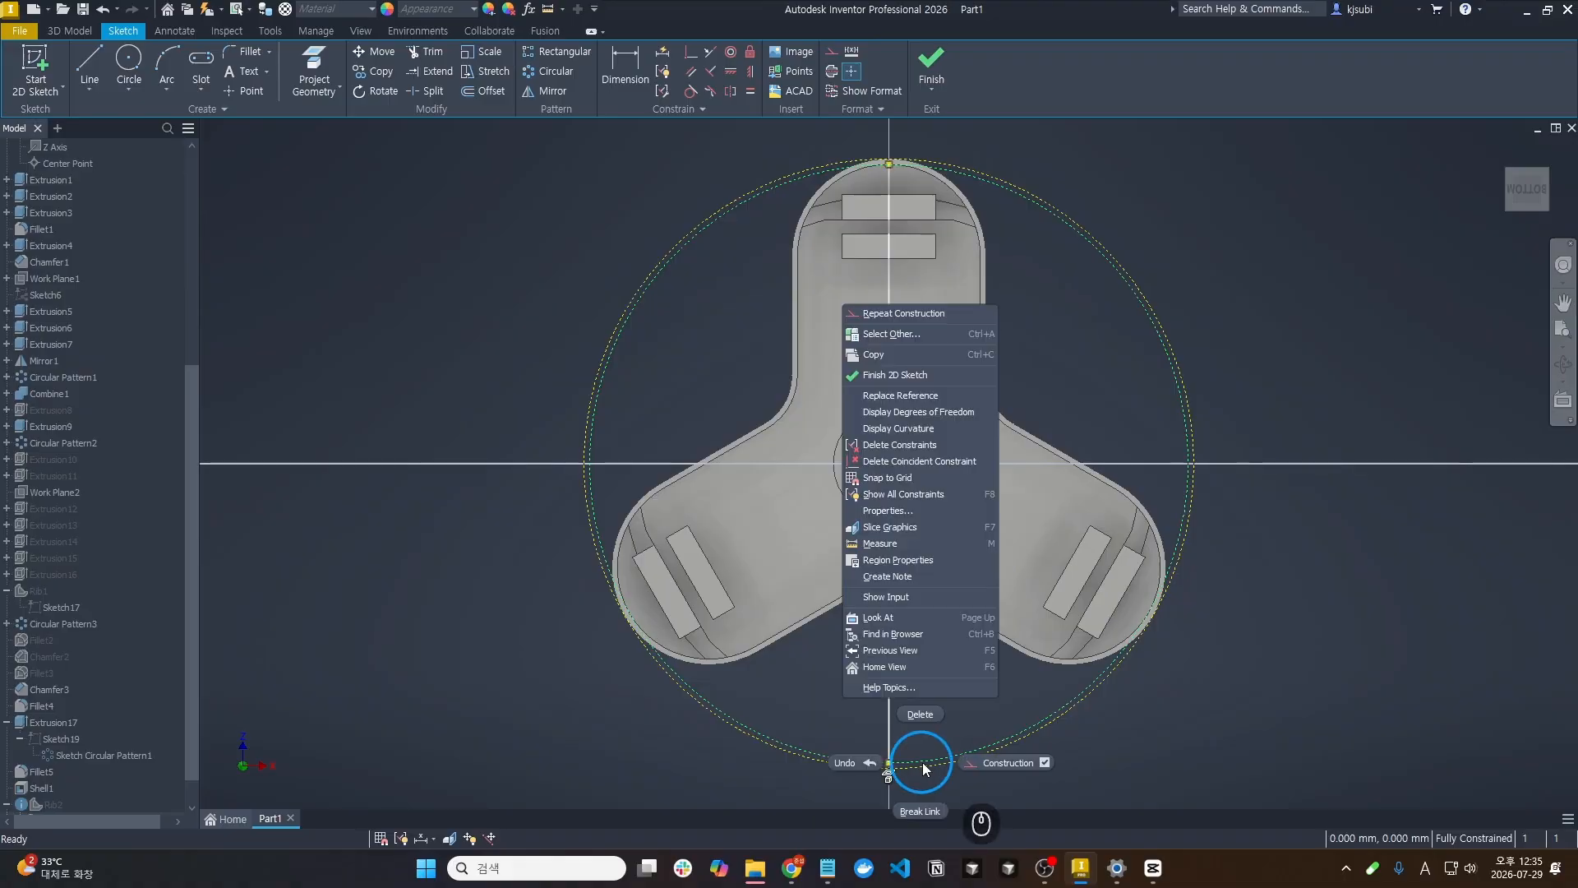
{"action": "left_click", "coordinate": [921, 714]}
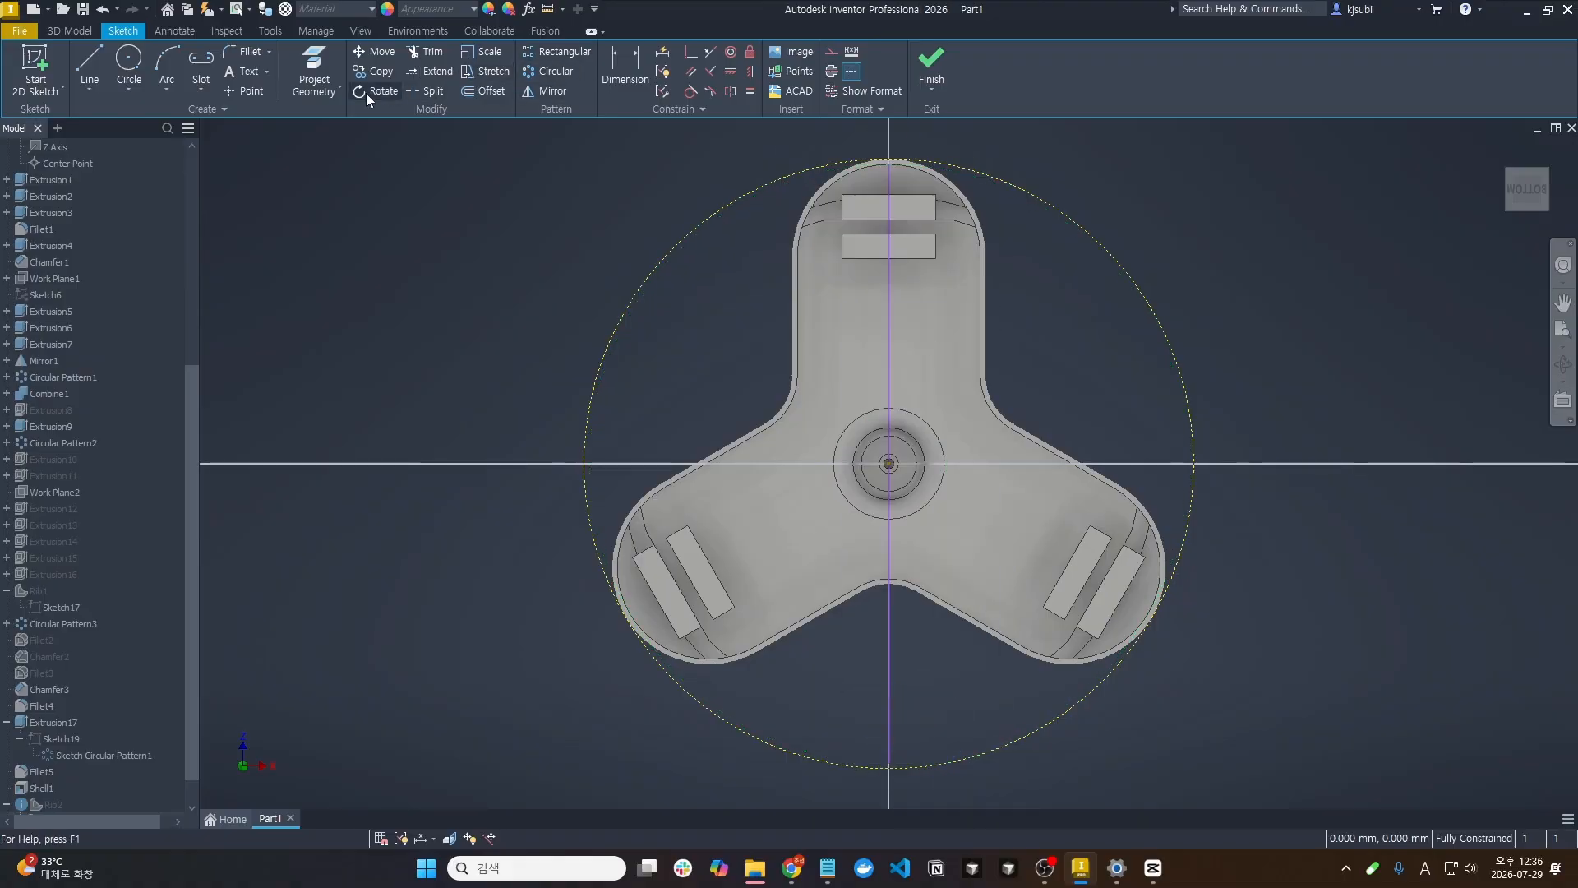
Project one arm's end arc and the opposite inner corner arc, and trim the rib line to them
{"action": "left_click", "coordinate": [311, 79]}
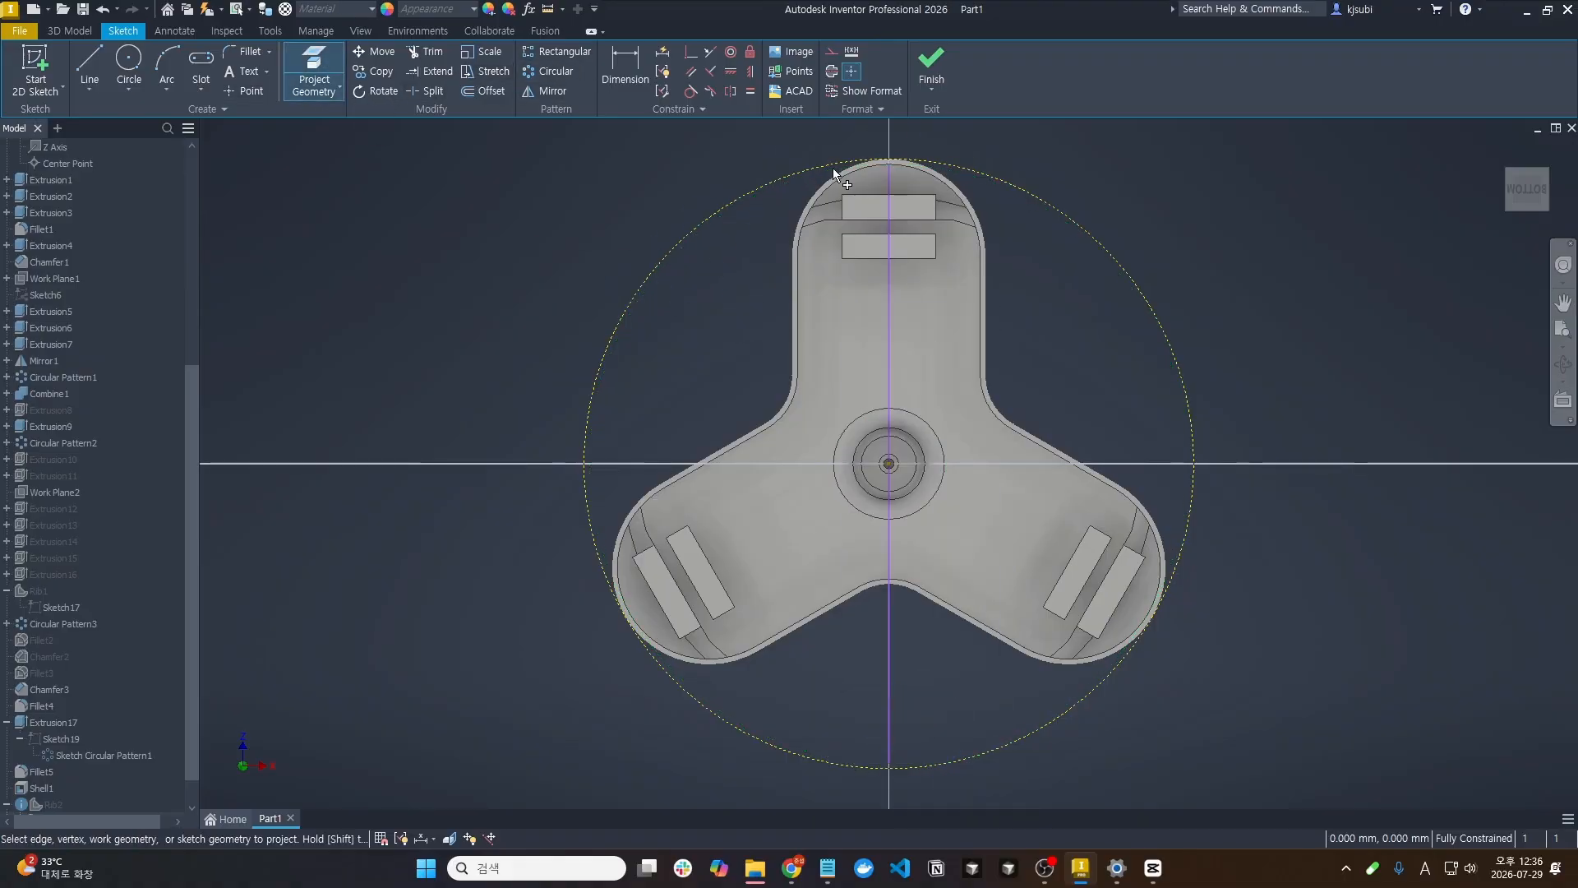
{"action": "left_click", "coordinate": [908, 590]}
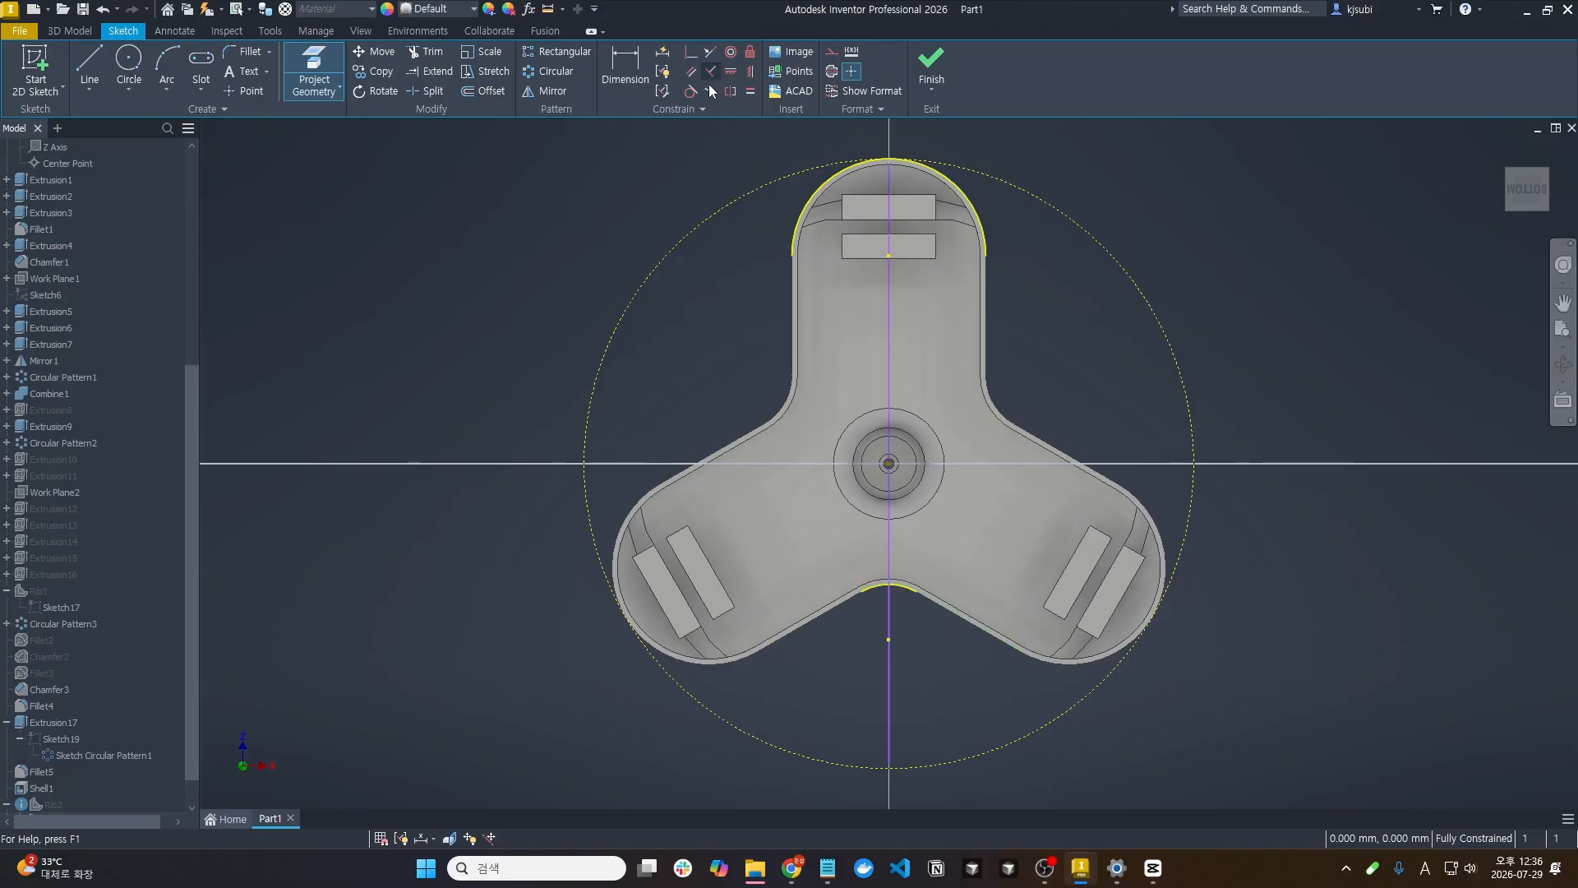
{"action": "left_click", "coordinate": [425, 55]}
{"action": "left_click", "coordinate": [931, 62]}
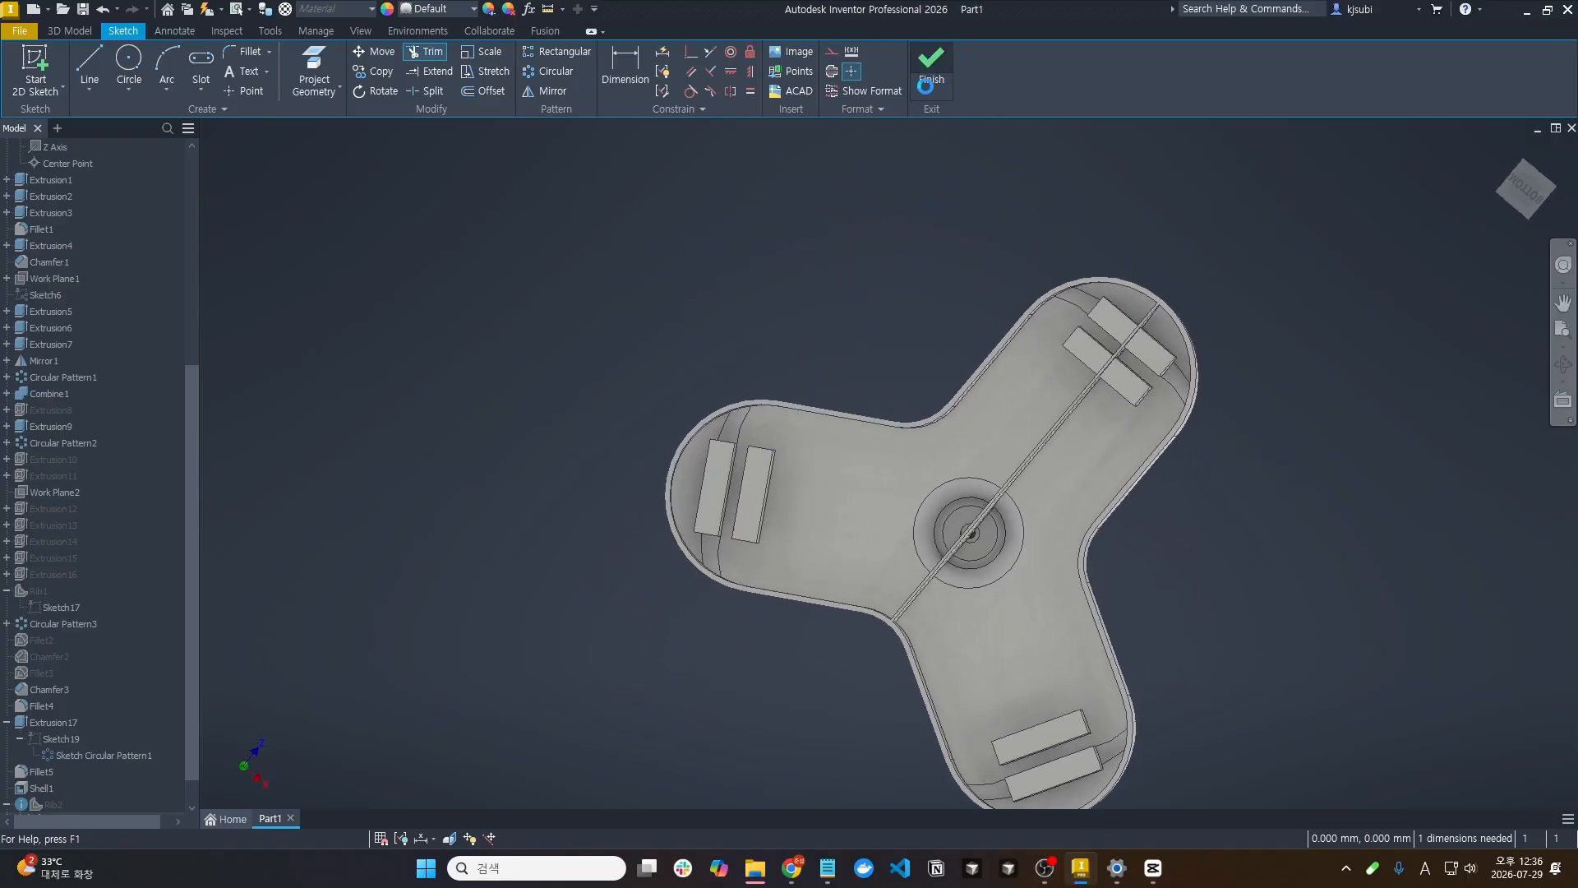
Circular-pattern the underside rib around the origin Y axis with 3 instances over 360 degrees
{"action": "mouse_move", "coordinate": [411, 678]}
{"action": "middle_mouse_down", "text": "shift"}
{"action": "mouse_move", "coordinate": [526, 551]}
{"action": "mouse_move", "coordinate": [675, 637]}
{"action": "mouse_move", "coordinate": [659, 593]}
{"action": "middle_mouse_up", "text": "shift"}
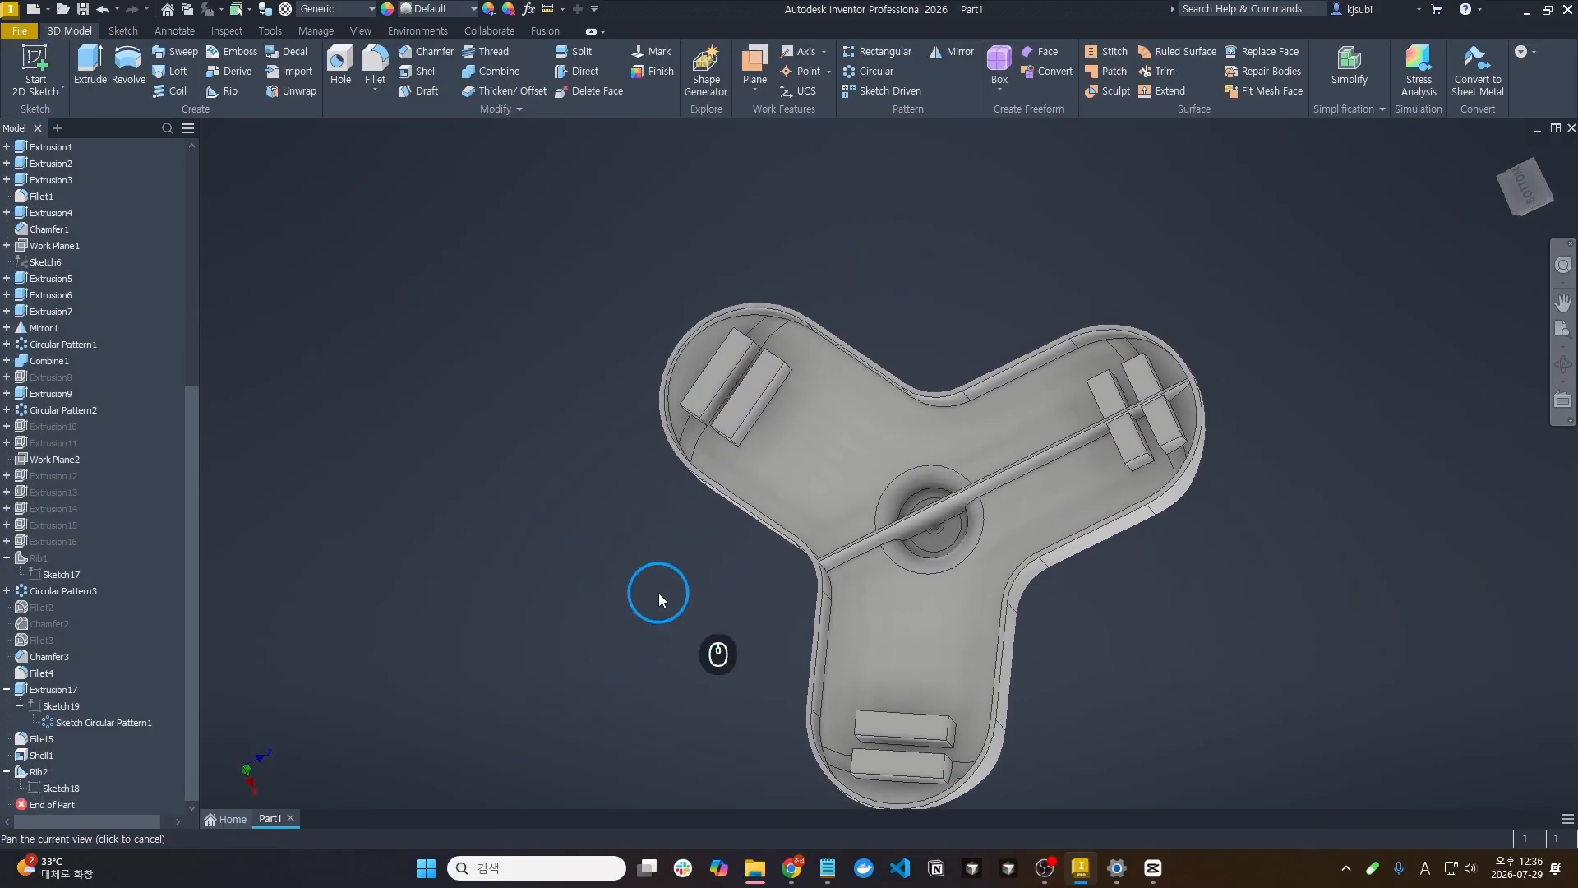
{"action": "left_click", "coordinate": [866, 71]}
{"action": "left_click", "coordinate": [1043, 459]}
{"action": "left_click", "coordinate": [344, 240]}
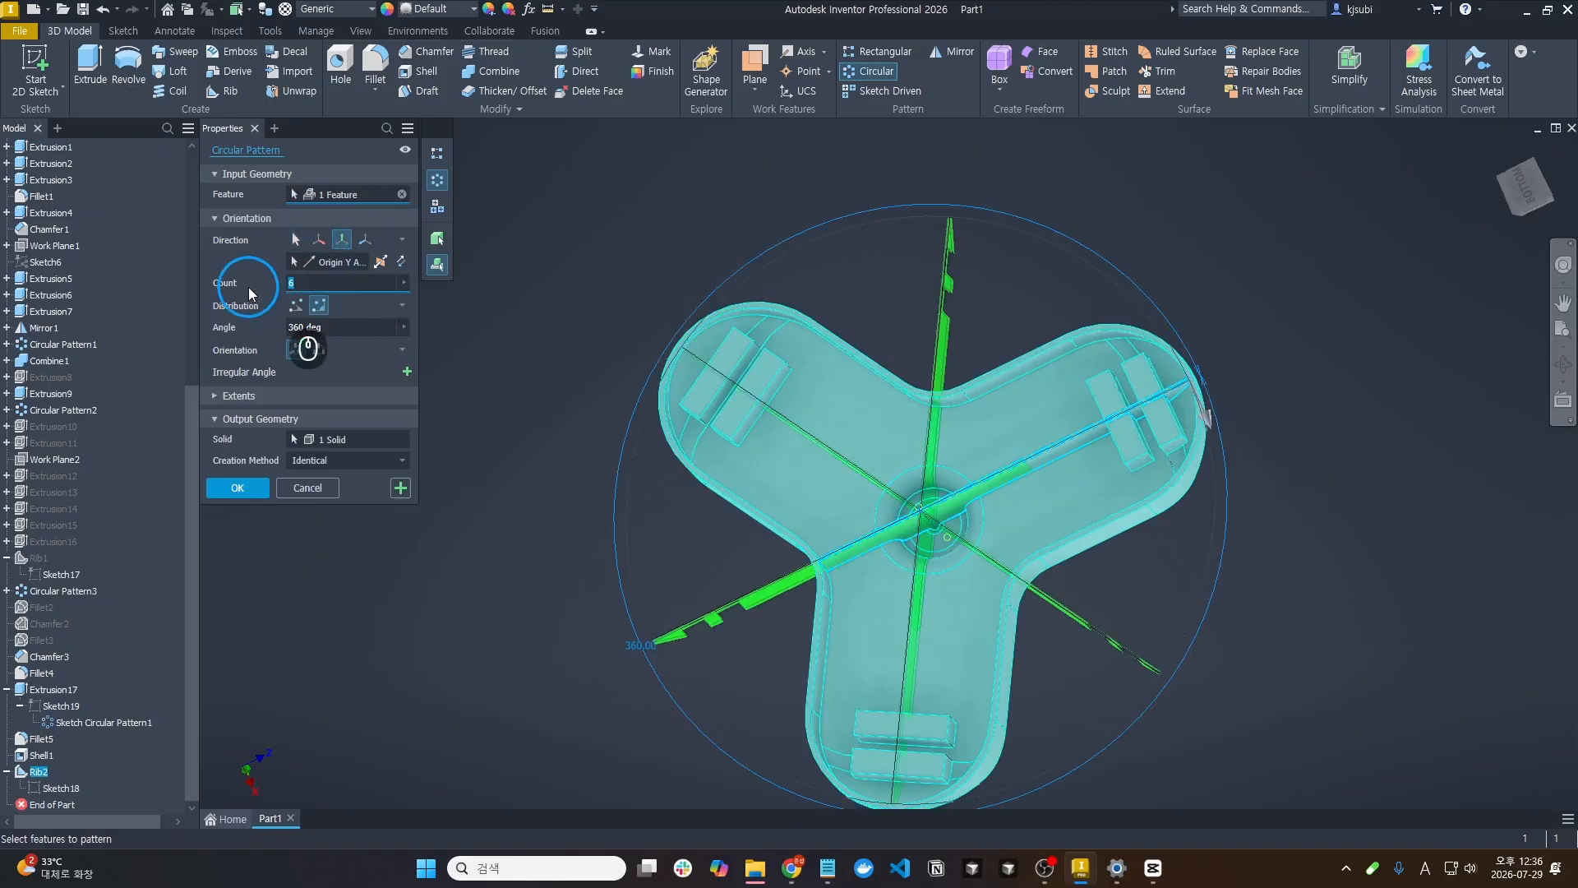
{"action": "type", "text": "3"}
{"action": "left_click", "coordinate": [237, 487]}
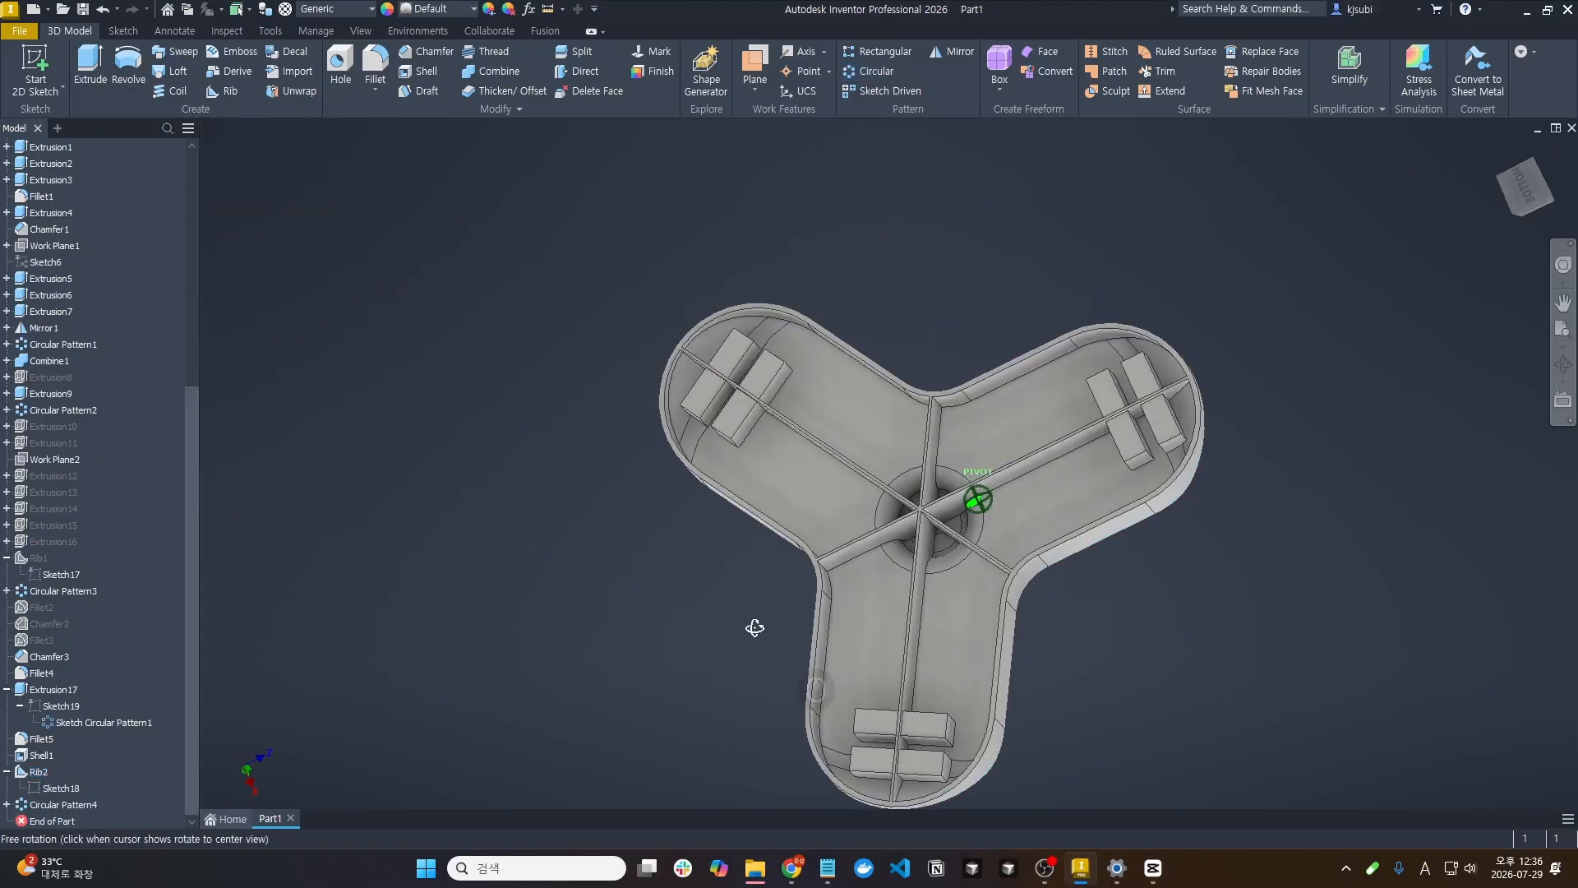
Highlight the solid bodies one after another, including Solid1, Solid7, Solid8 and Solid9, to identify their parts
{"action": "middle_click_drag", "start_coordinate": [754, 627], "coordinate": [847, 645], "text": "shift"}
{"action": "scroll", "coordinate": [90, 283], "scroll_direction": "up", "scroll_amount": 8}
{"action": "left_click", "coordinate": [55, 228]}
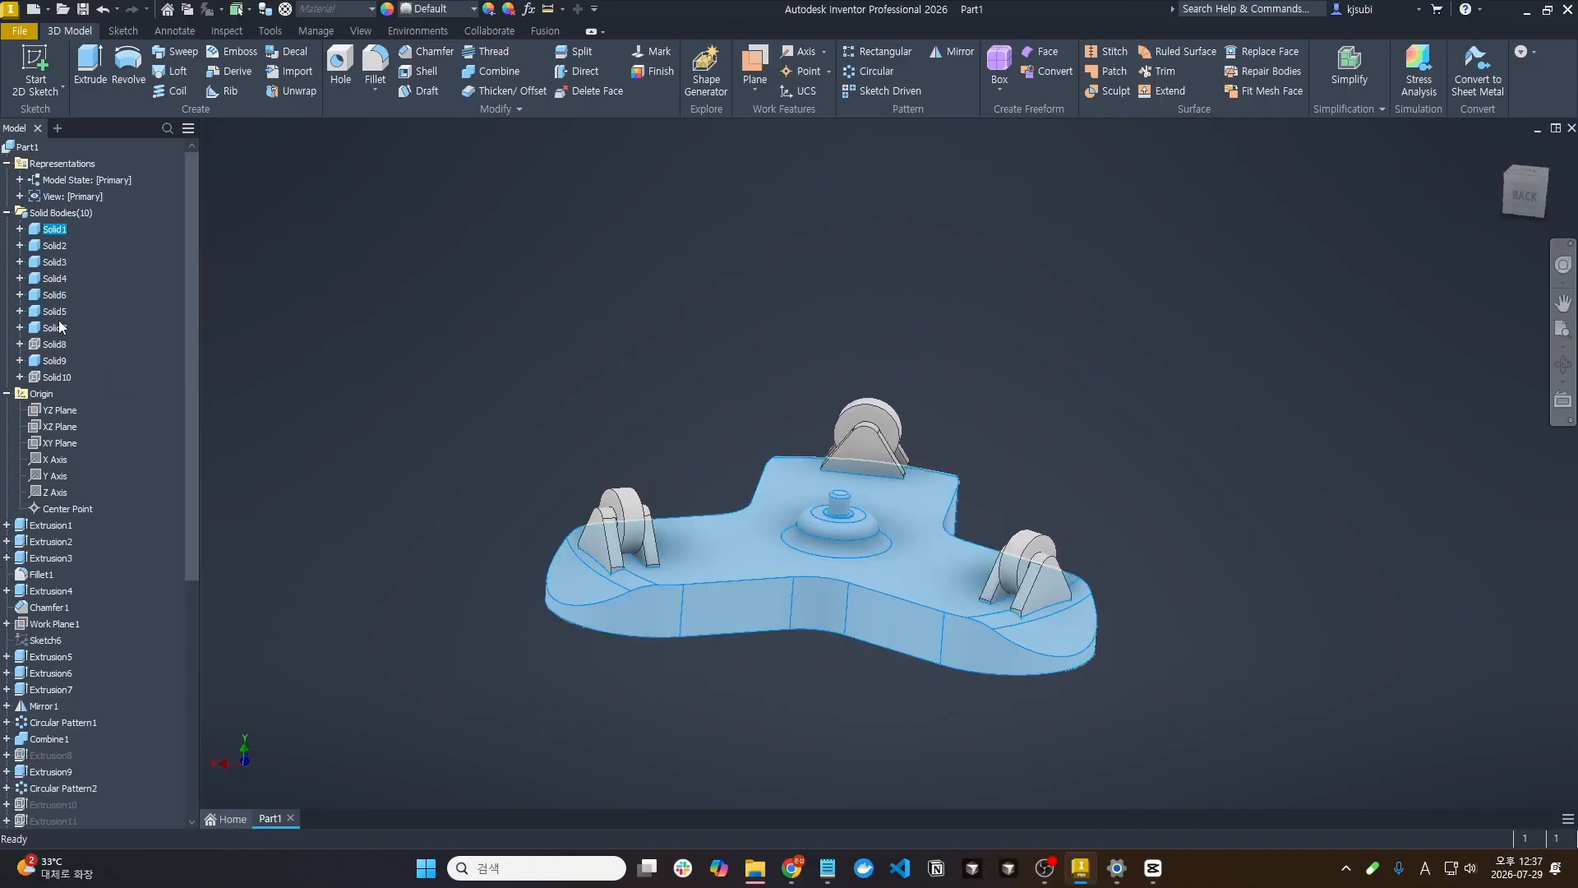
{"action": "left_click", "coordinate": [55, 328], "text": "shift"}
{"action": "left_click", "coordinate": [55, 344]}
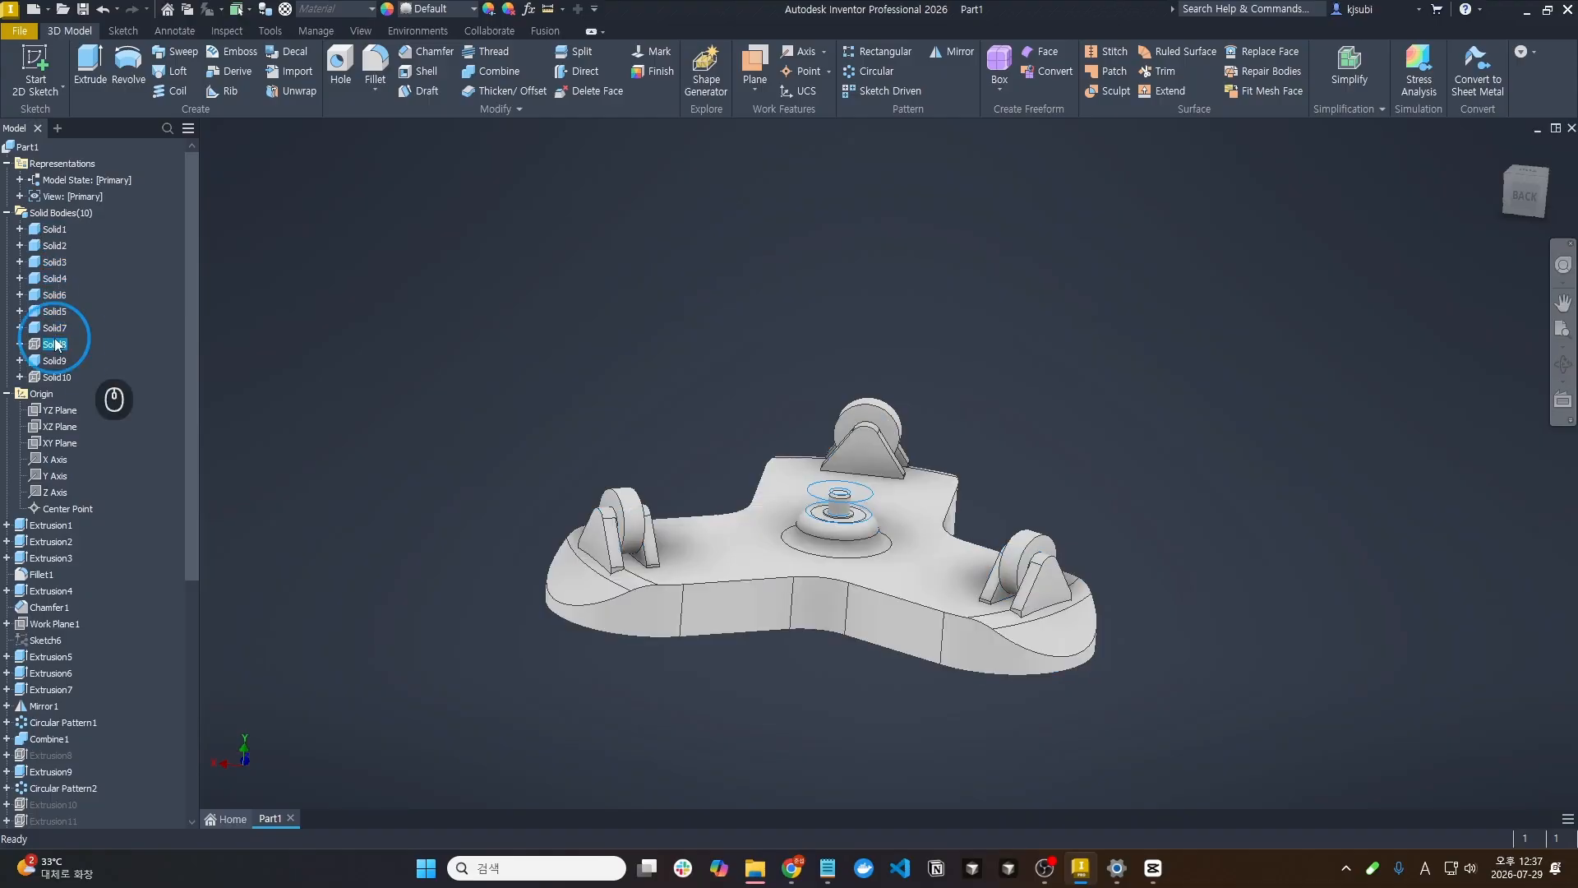
{"action": "left_click", "coordinate": [55, 360]}
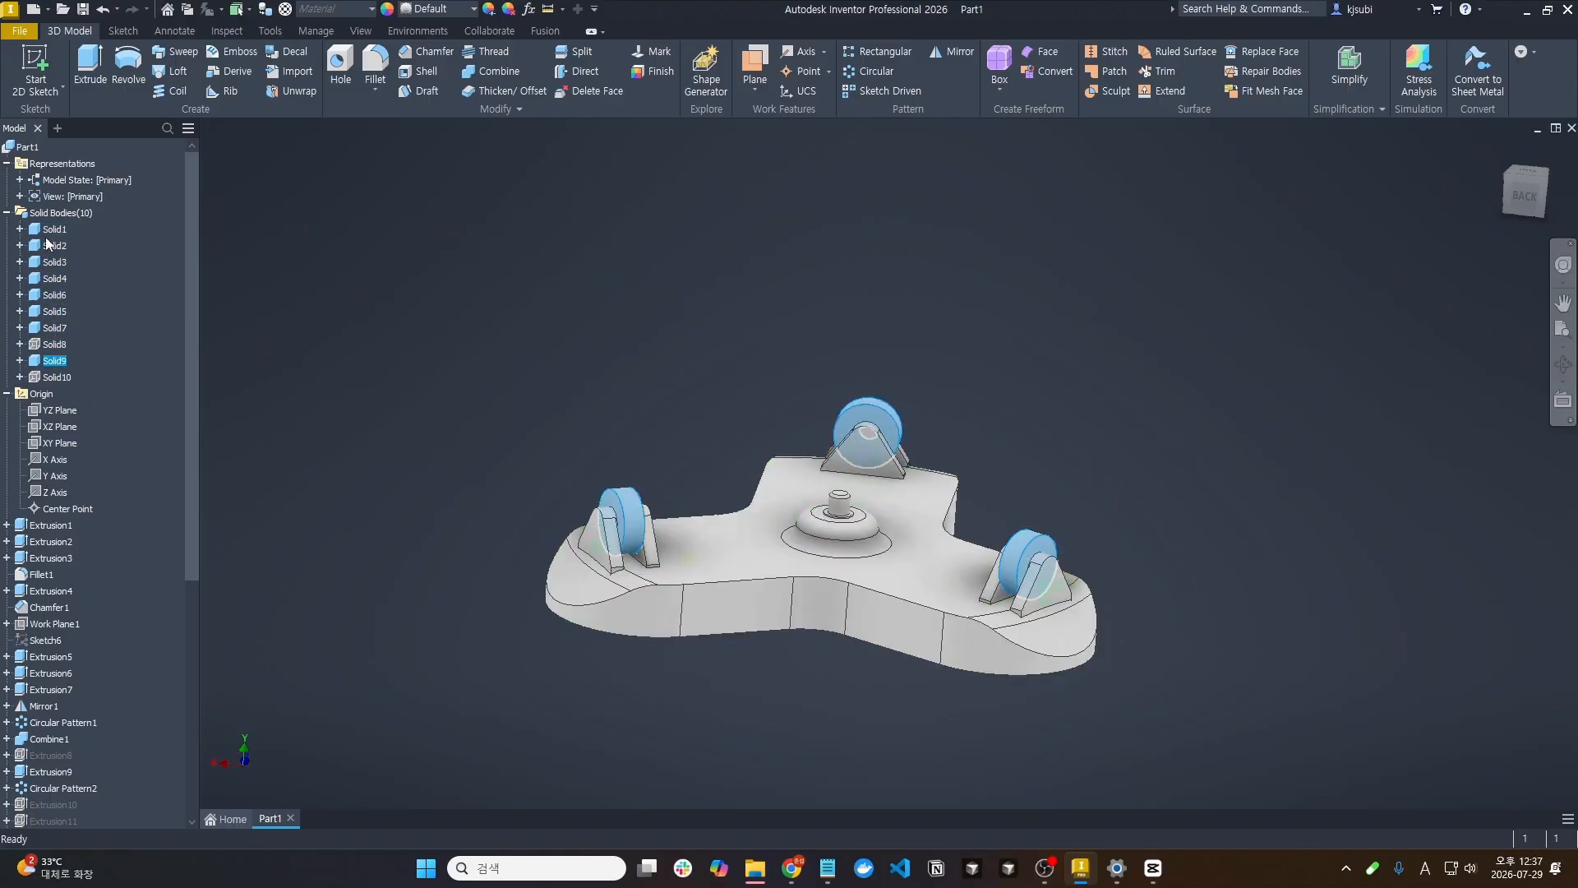
Hide the bracket bodies Solid2 through Solid7 and the roller body Solid9, leaving the base body displayed
{"action": "left_click", "coordinate": [54, 231]}
{"action": "left_click", "coordinate": [55, 328], "text": "shift"}
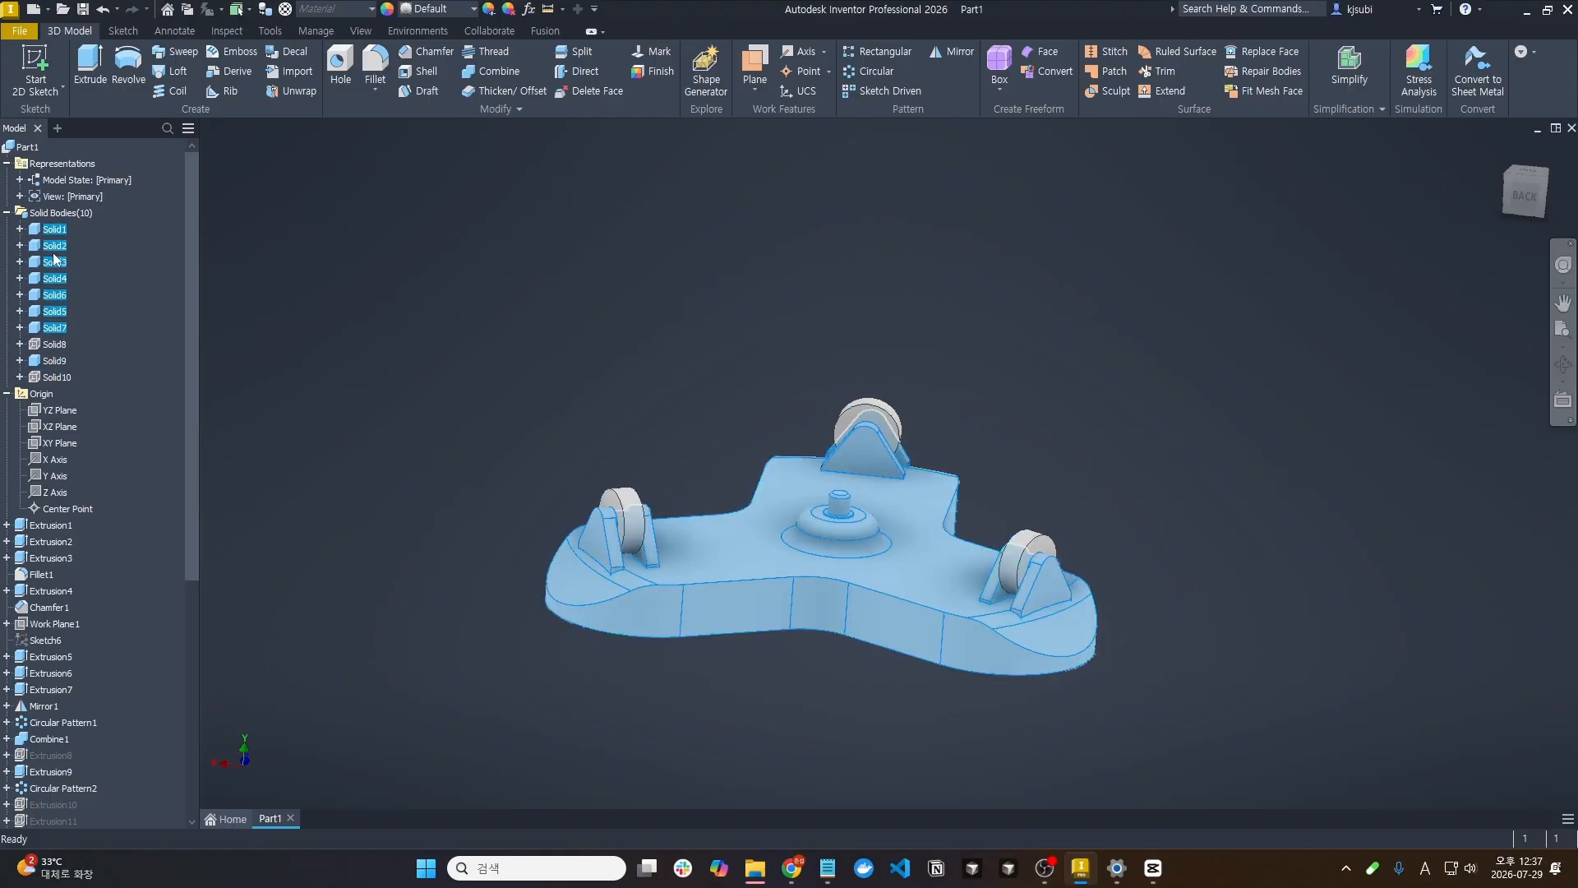
{"action": "left_click", "coordinate": [103, 280]}
{"action": "left_click", "coordinate": [56, 246]}
{"action": "left_click", "coordinate": [52, 328], "text": "shift"}
{"action": "right_click", "coordinate": [50, 328]}
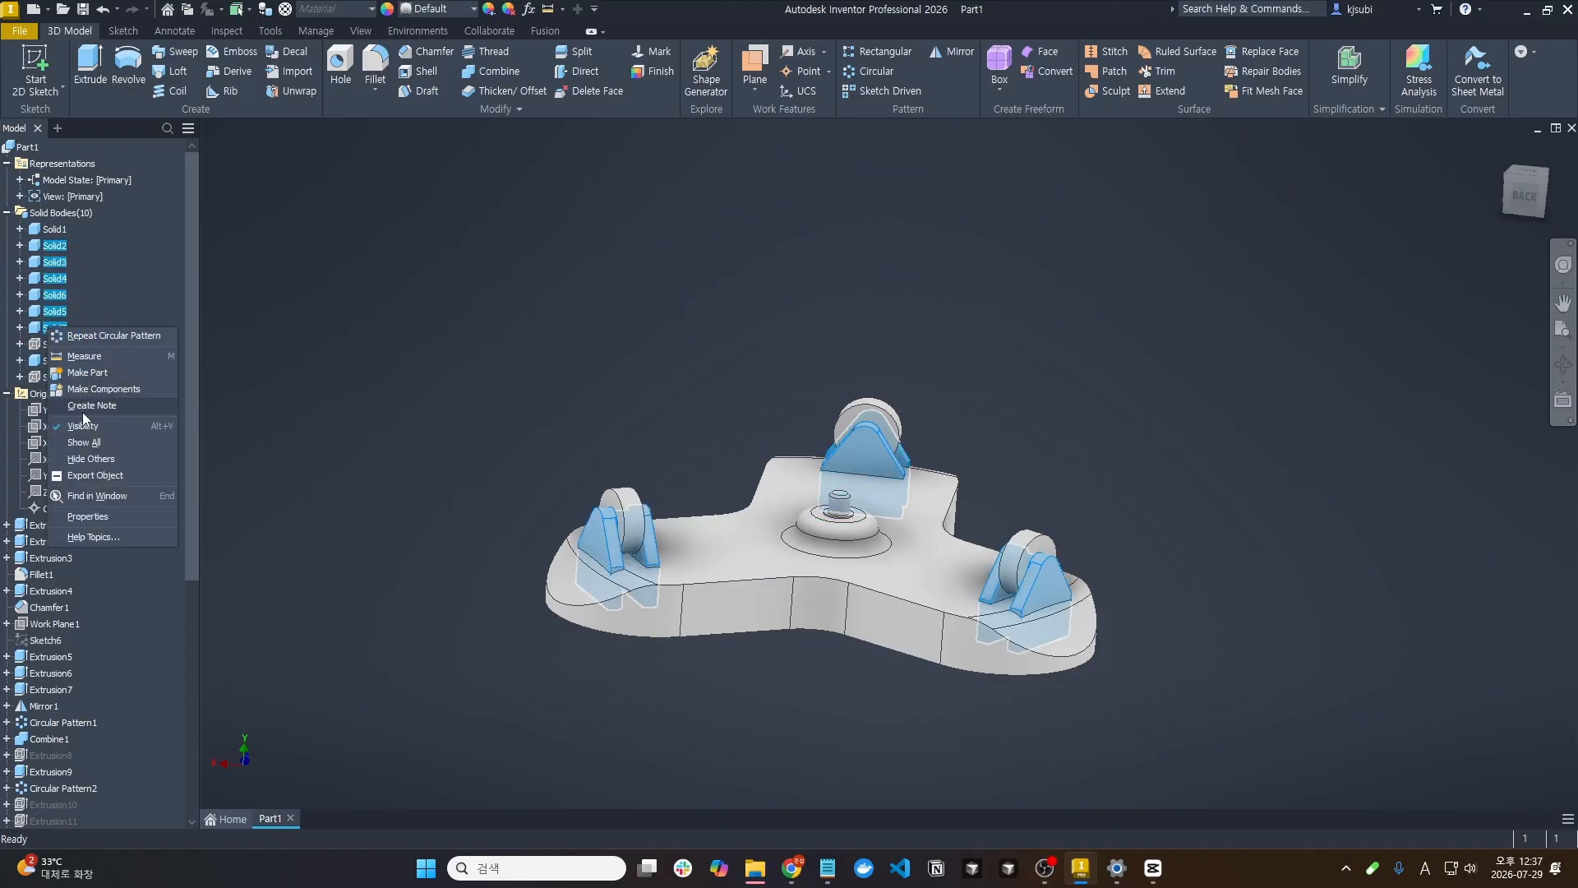
{"action": "left_click", "coordinate": [85, 425]}
{"action": "right_click", "coordinate": [53, 360]}
{"action": "left_click", "coordinate": [90, 456]}
{"action": "middle_click_drag", "start_coordinate": [580, 604], "coordinate": [600, 643], "text": "shift"}
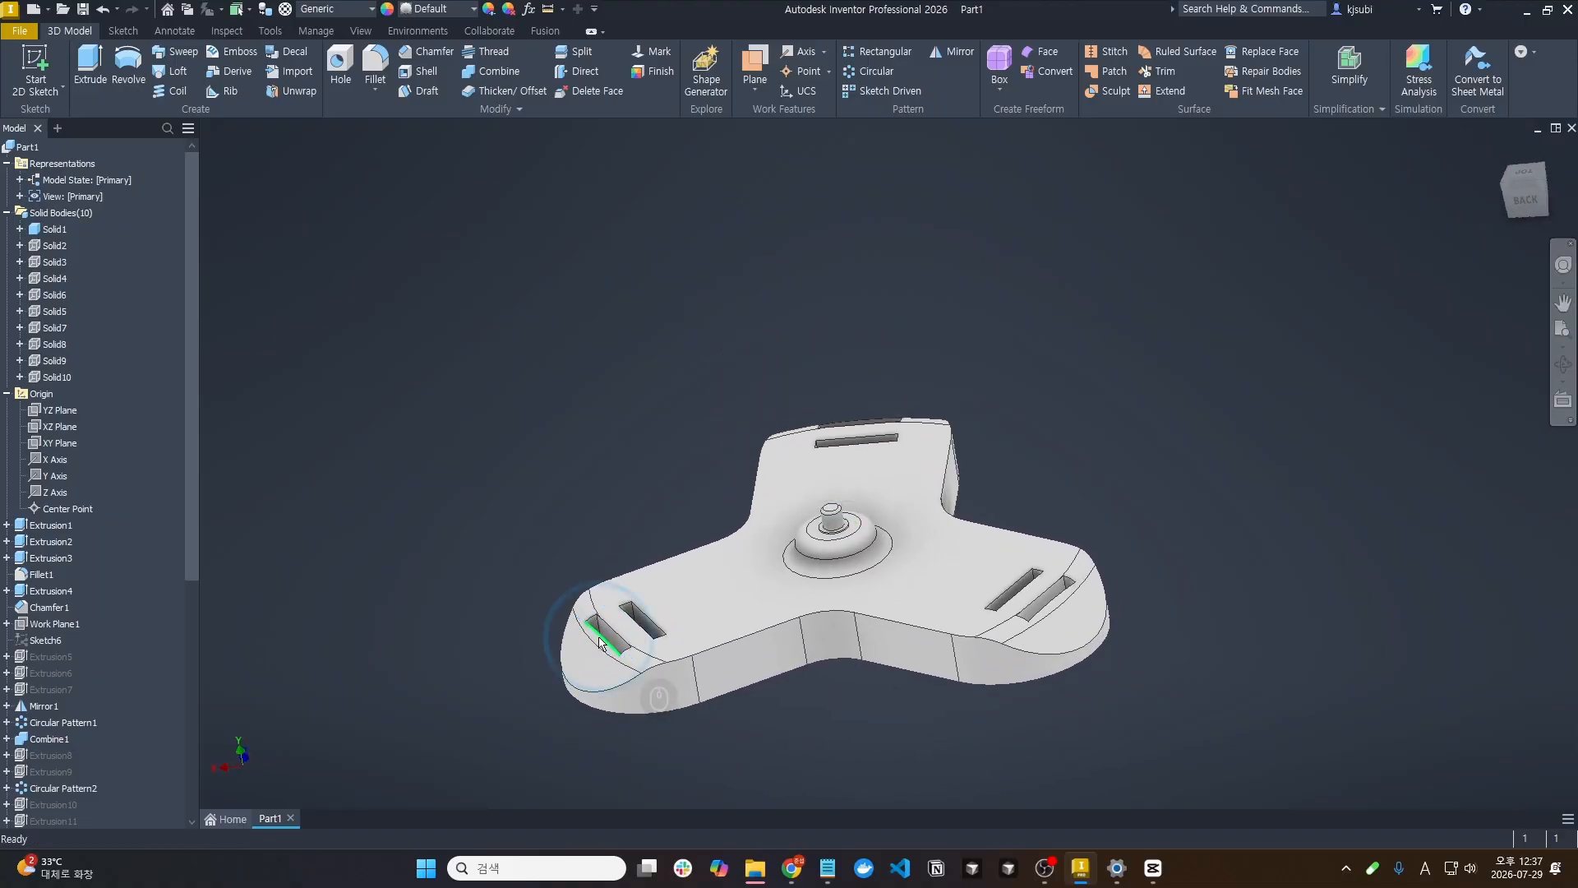
Make the two roller bracket bodies Solid2 and Solid3 on one arm visible
{"action": "right_click", "coordinate": [37, 253]}
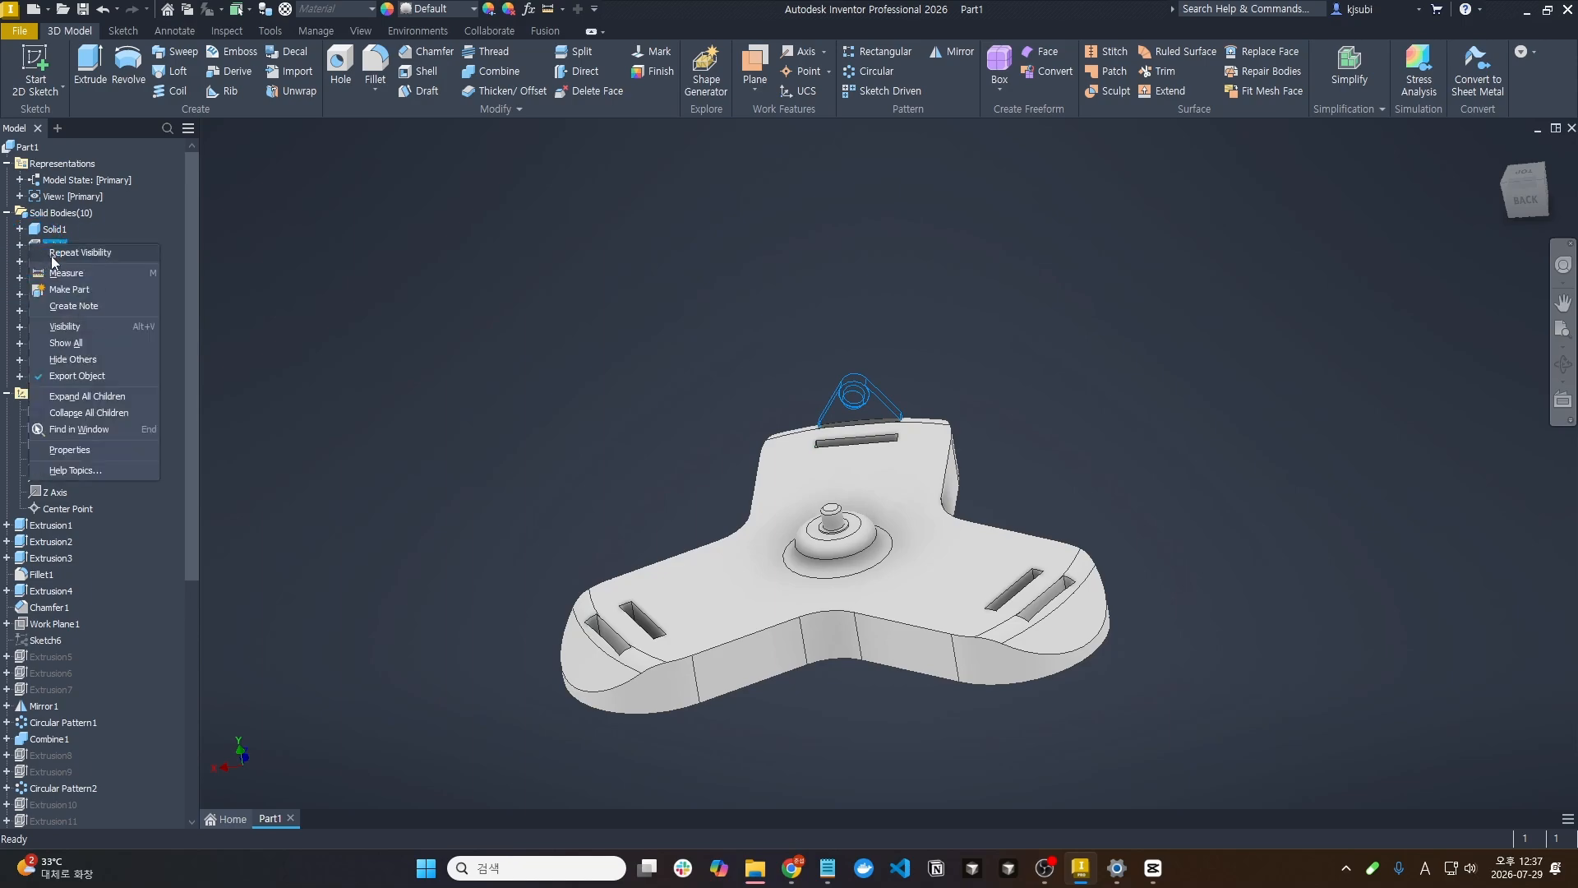
{"action": "left_click", "coordinate": [138, 341]}
{"action": "right_click", "coordinate": [59, 264]}
{"action": "left_click", "coordinate": [104, 346]}
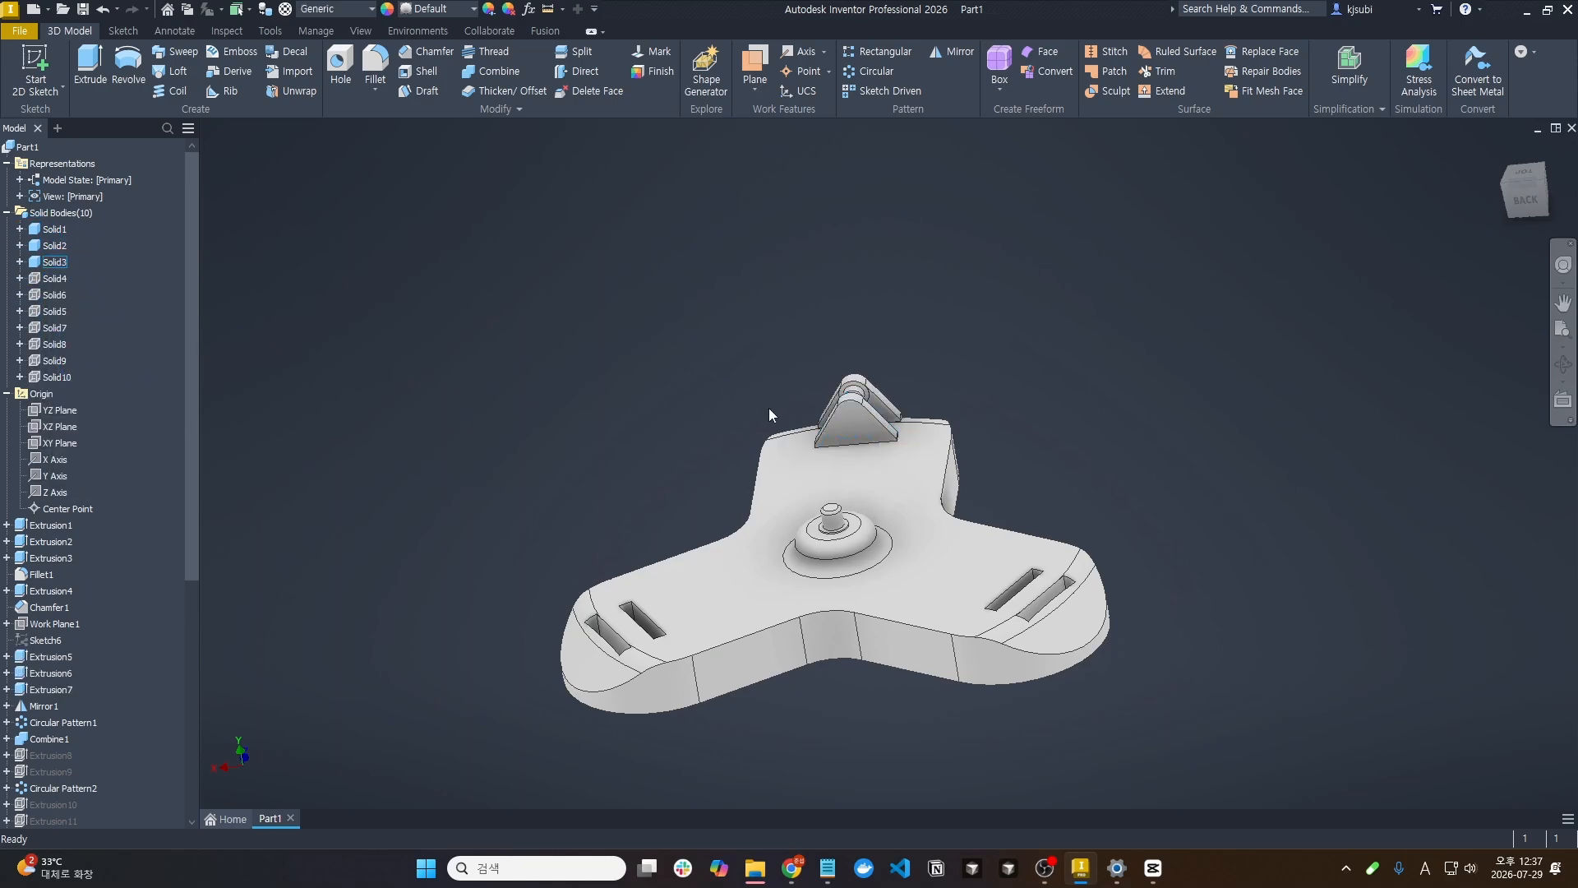
{"action": "middle_click_drag", "start_coordinate": [768, 407], "coordinate": [746, 443], "text": "shift"}
{"action": "scroll", "coordinate": [738, 369], "scroll_direction": "down", "scroll_amount": 5}
{"action": "left_click", "coordinate": [953, 51]}
{"action": "scroll", "coordinate": [859, 344], "scroll_direction": "down", "scroll_amount": 4}
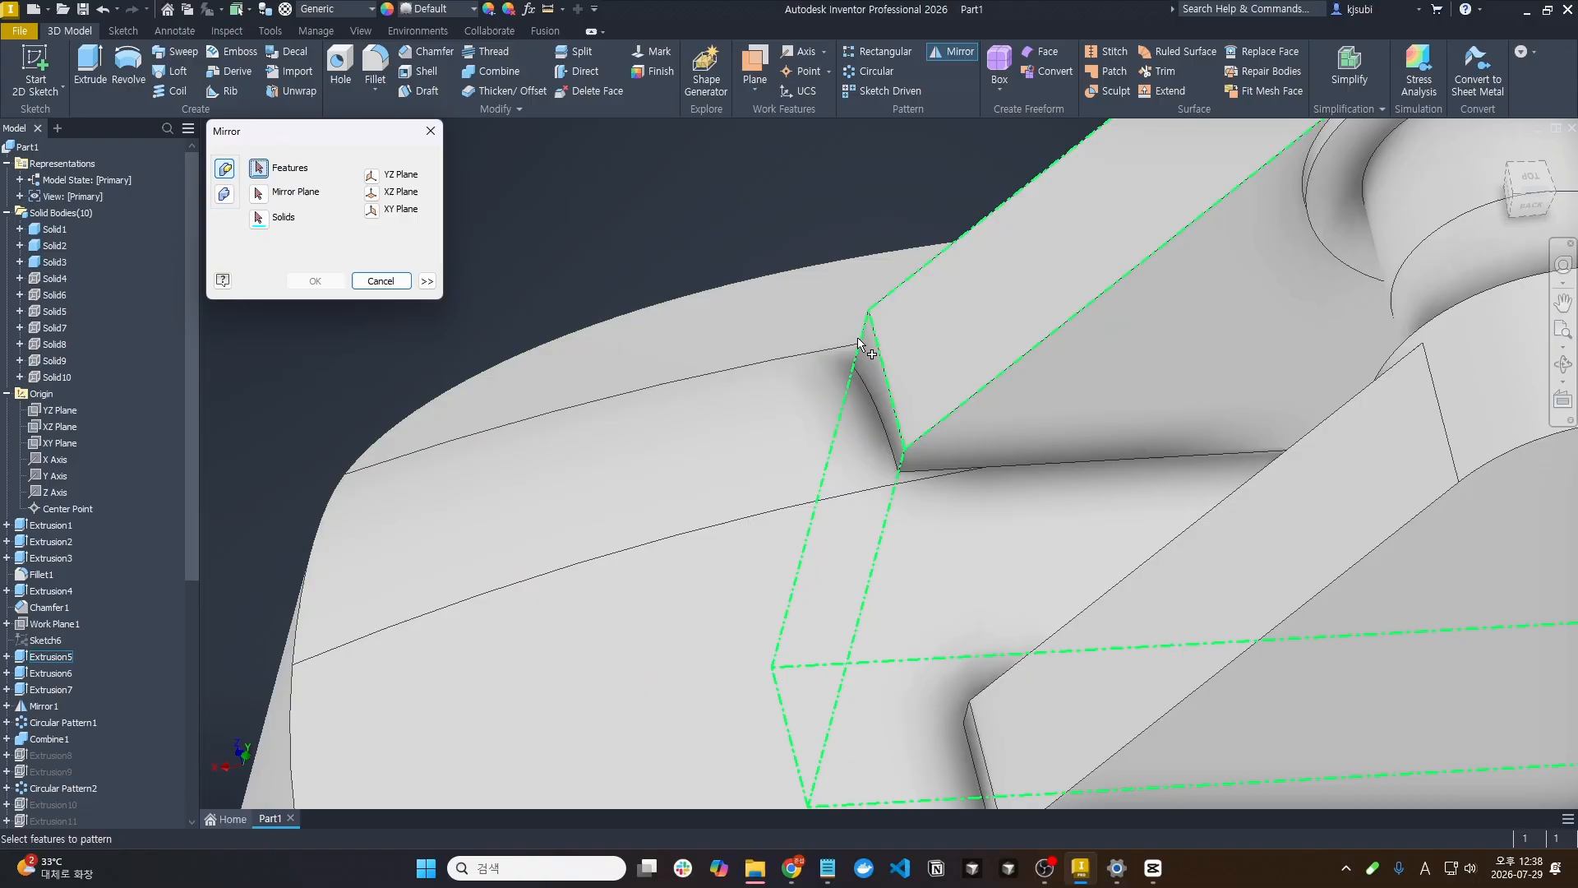
{"action": "left_click", "coordinate": [401, 278]}
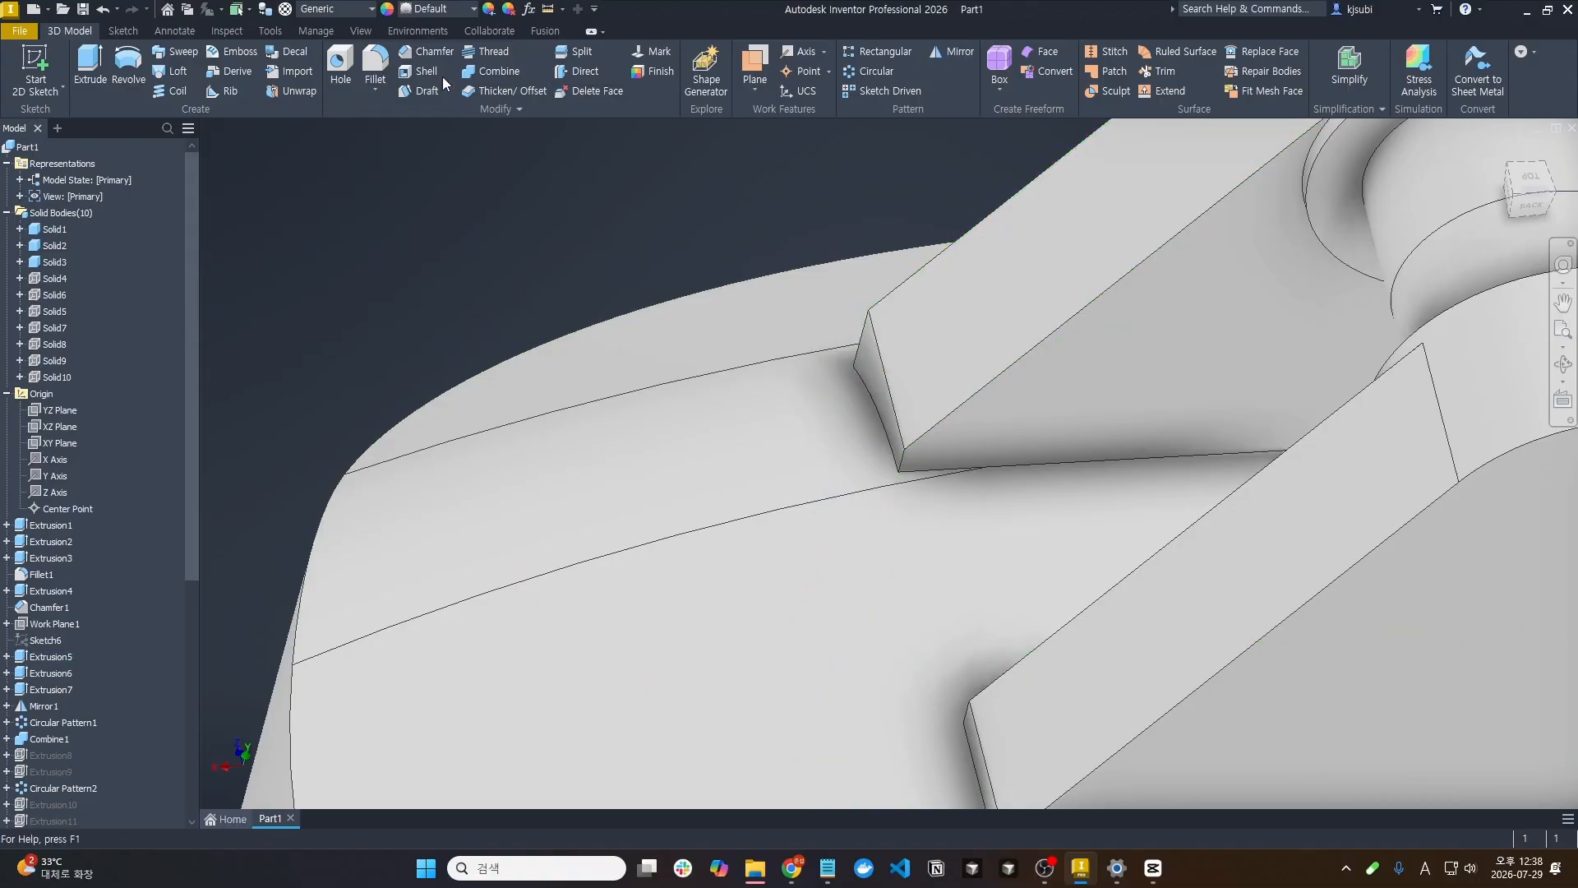
Chamfer the vertical edges at the foot of the arm's outer roller bracket with a distance of 0.5 mm
{"action": "left_click", "coordinate": [434, 54]}
{"action": "left_click", "coordinate": [902, 462]}
{"action": "left_click", "coordinate": [855, 353]}
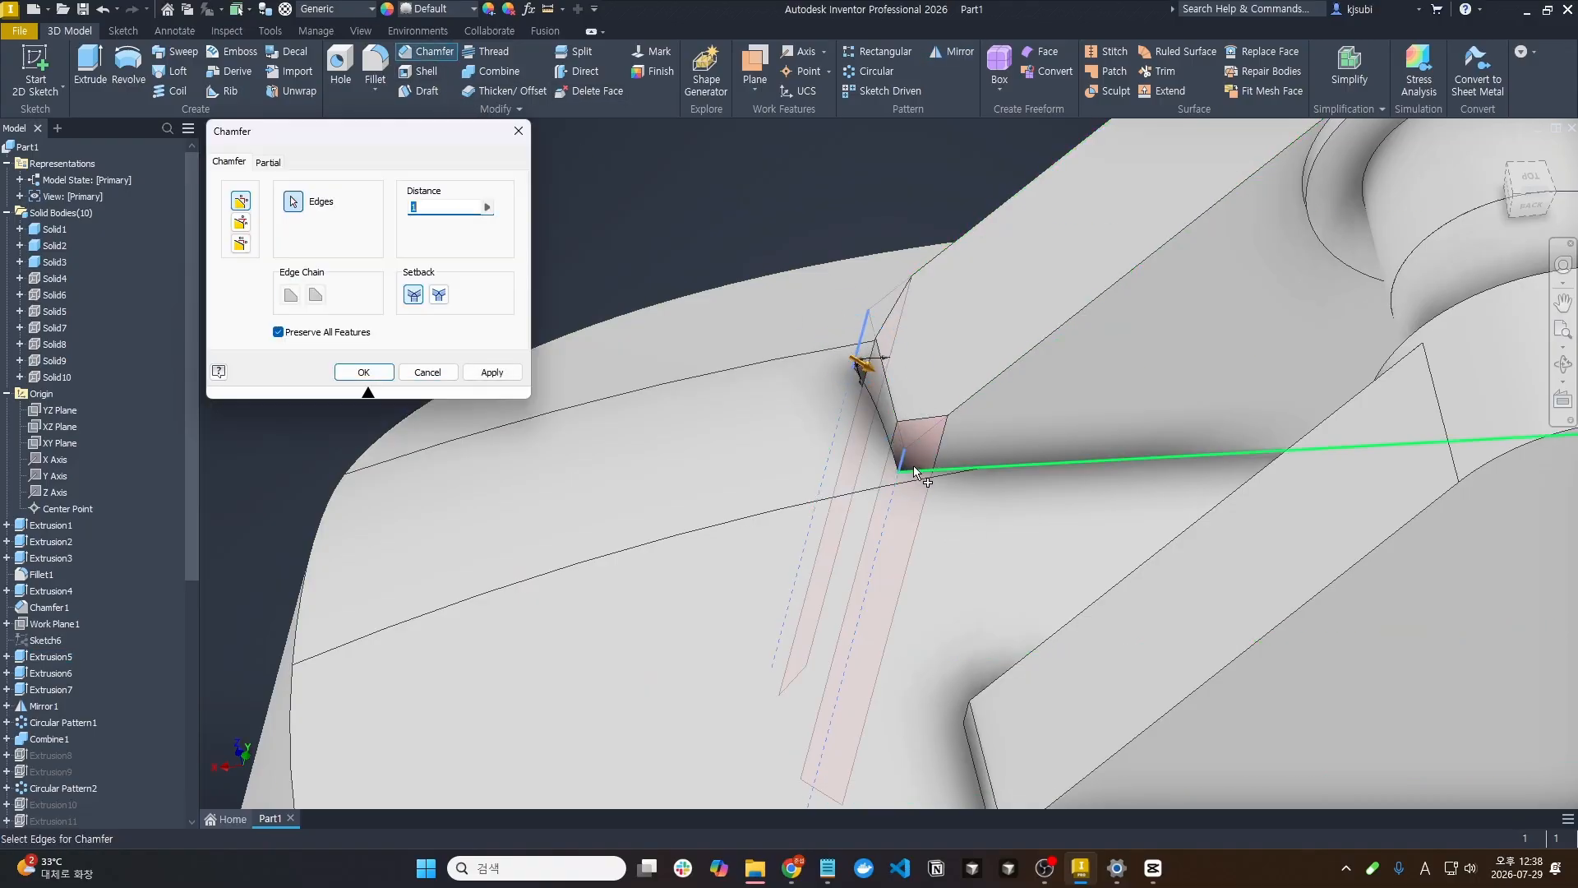
{"action": "type", "text": "0.5"}
{"action": "scroll", "coordinate": [1139, 590], "scroll_direction": "up", "scroll_amount": 3}
{"action": "middle_click_drag", "start_coordinate": [1139, 590], "coordinate": [779, 596], "text": "shift"}
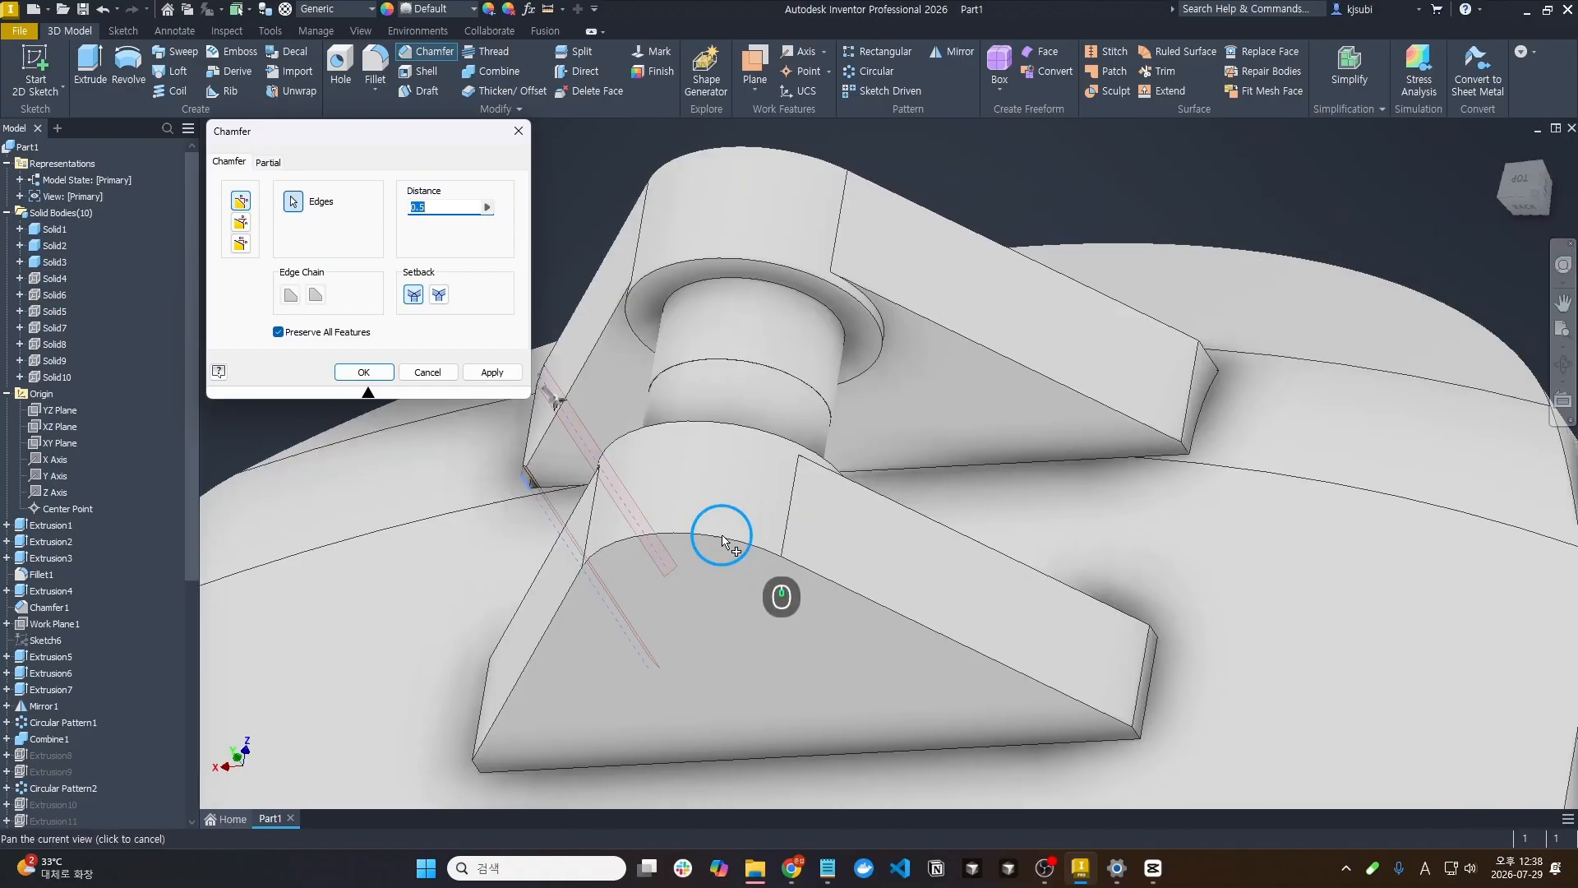
{"action": "left_click", "coordinate": [374, 373]}
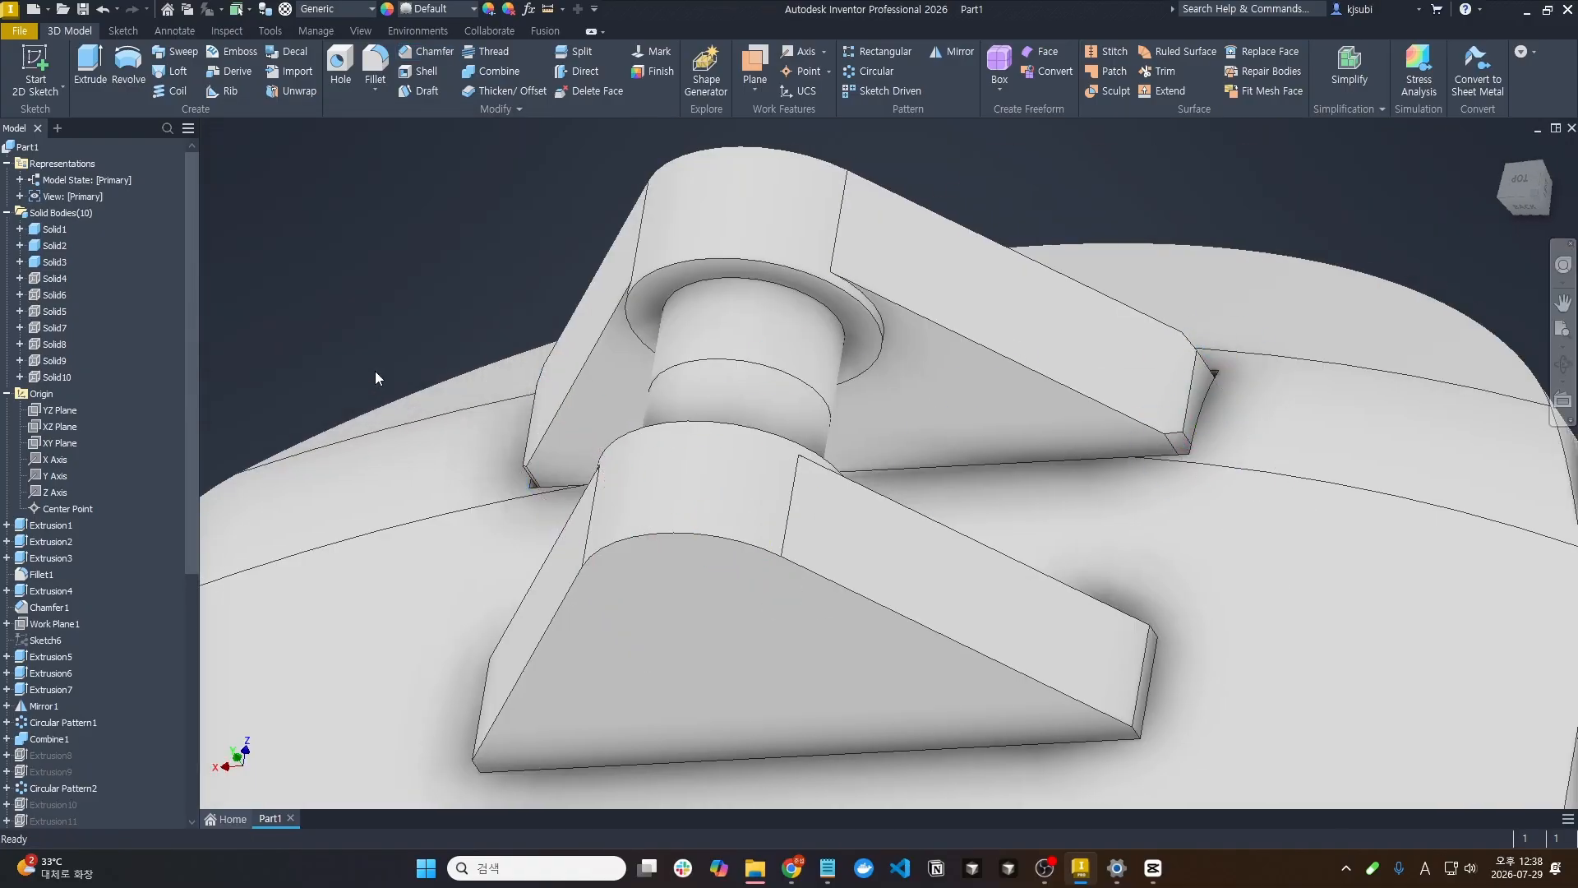
Try to reorder the new bracket chamfer ahead of Circular Pattern1 in the feature history, and undo the reorder
{"action": "scroll", "coordinate": [46, 682], "scroll_direction": "down", "scroll_amount": 8}
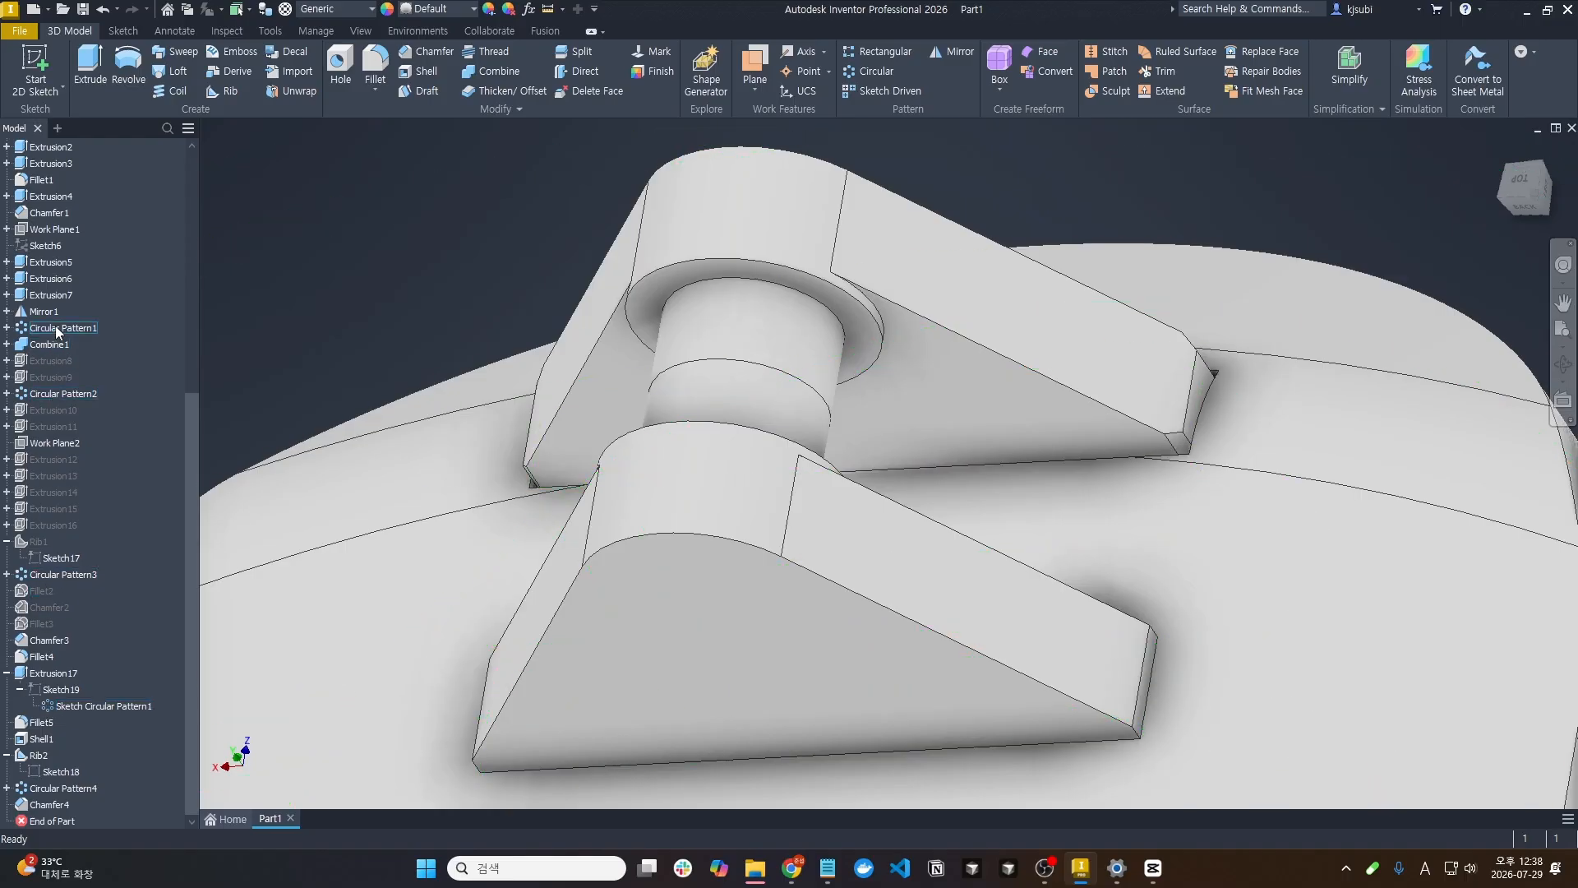
{"action": "left_click", "coordinate": [33, 332]}
{"action": "scroll", "coordinate": [471, 670], "scroll_direction": "down", "scroll_amount": 10}
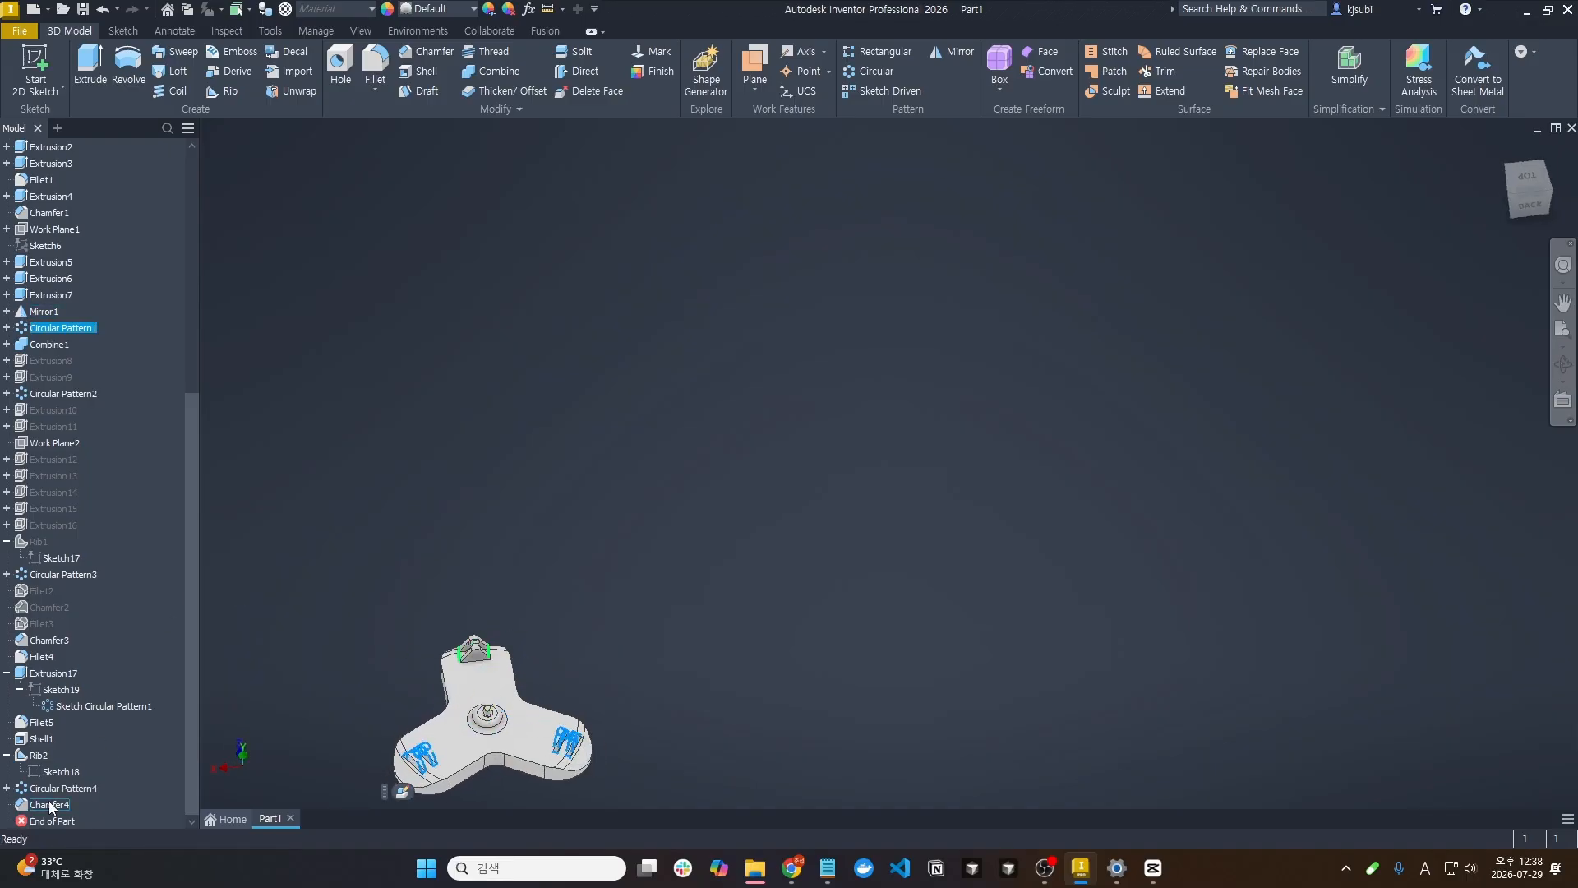
{"action": "left_click_drag", "start_coordinate": [49, 805], "coordinate": [59, 326]}
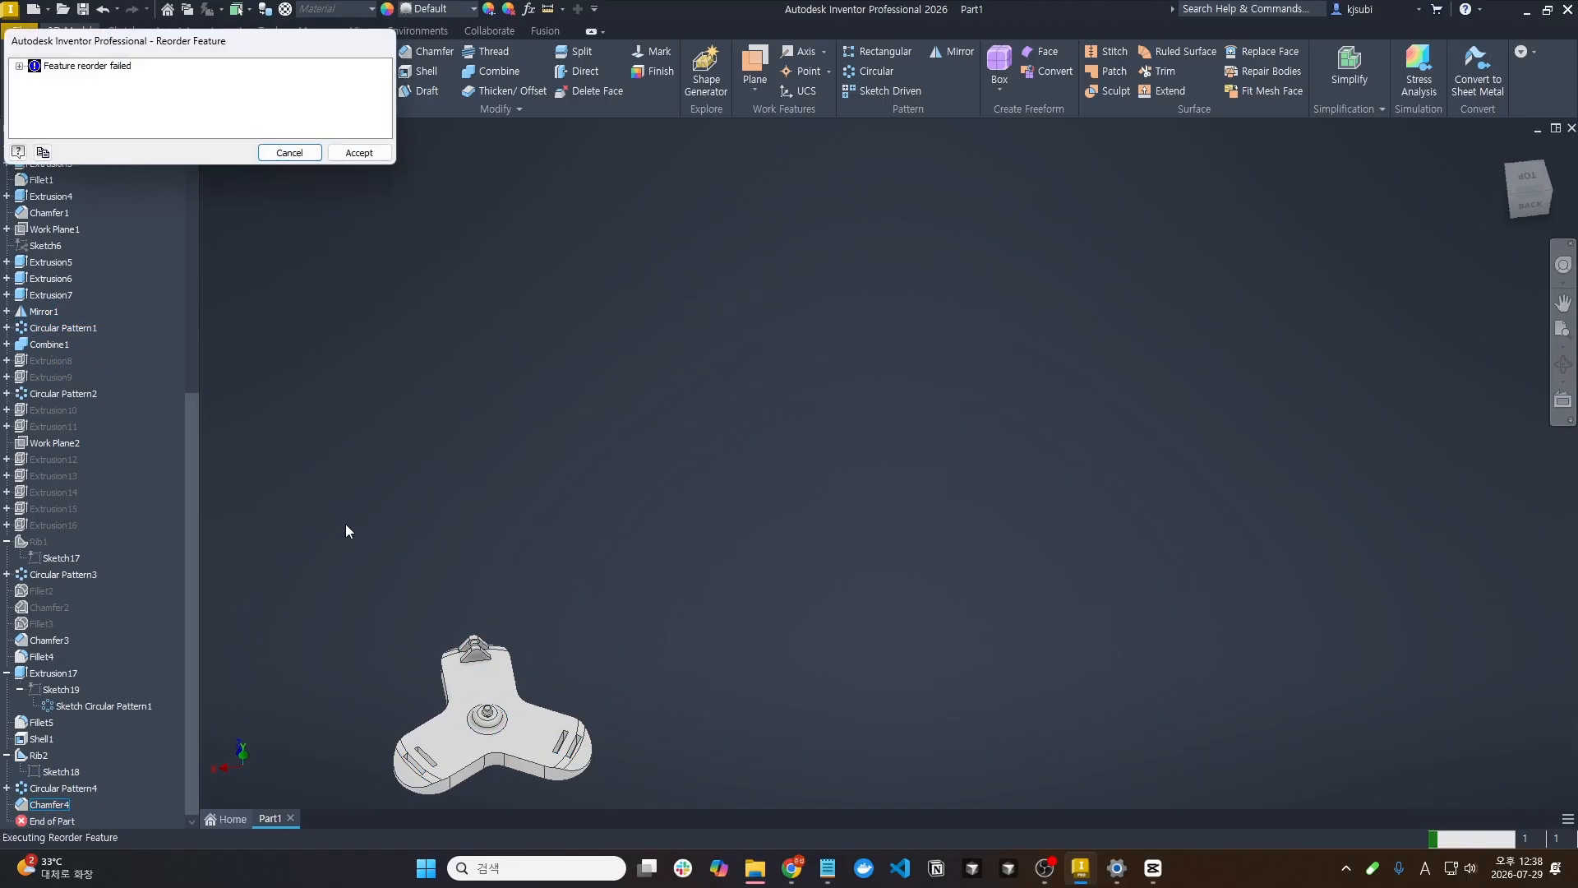
{"action": "left_click", "coordinate": [358, 153]}
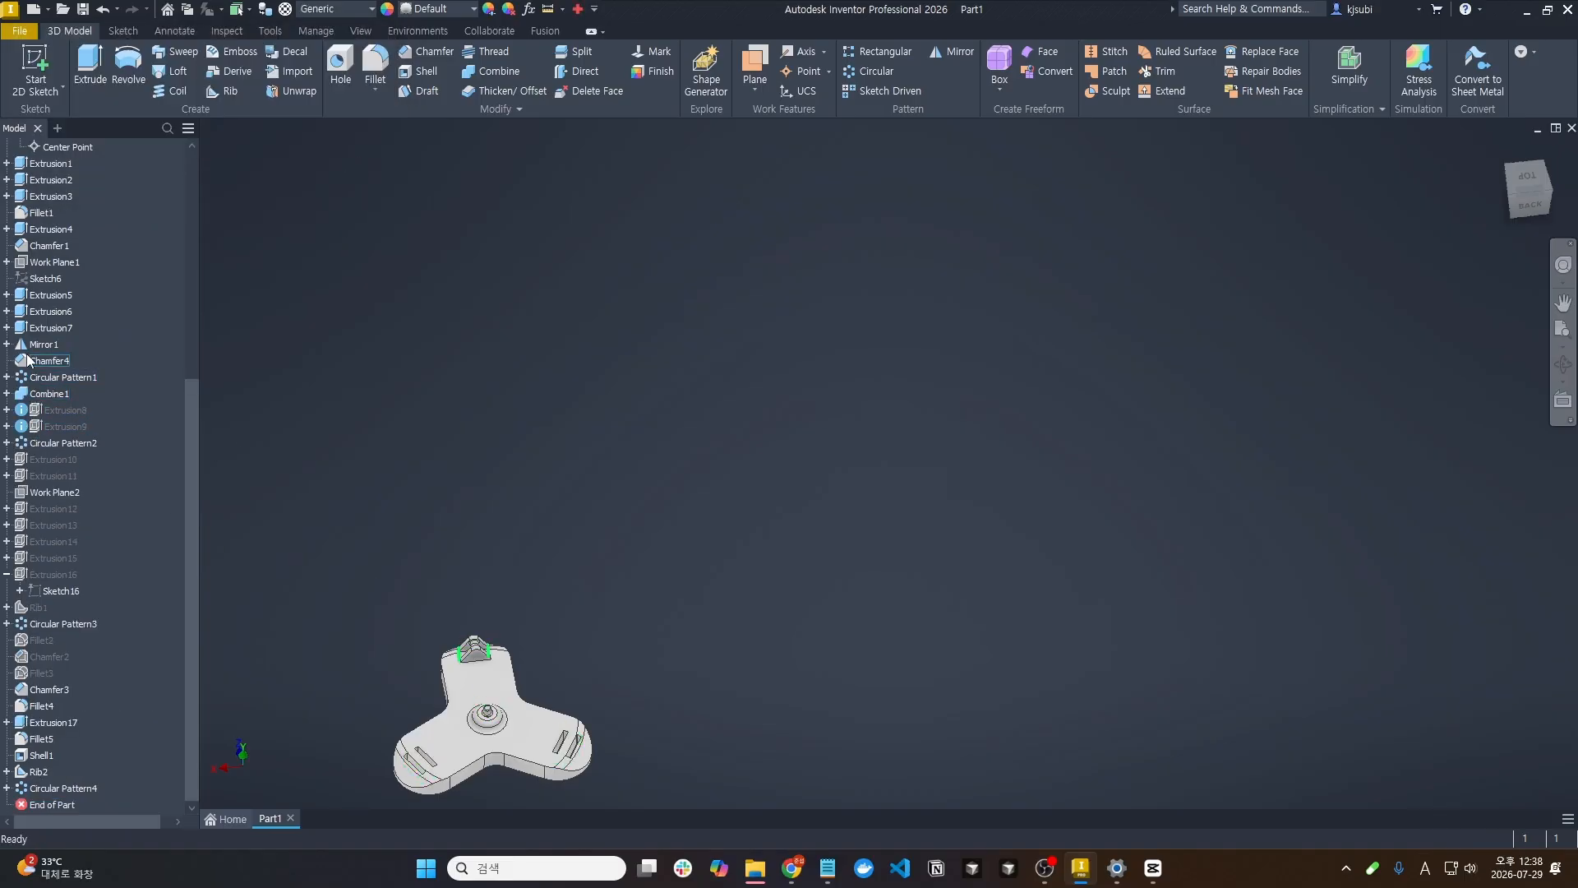
{"action": "left_click", "coordinate": [35, 399]}
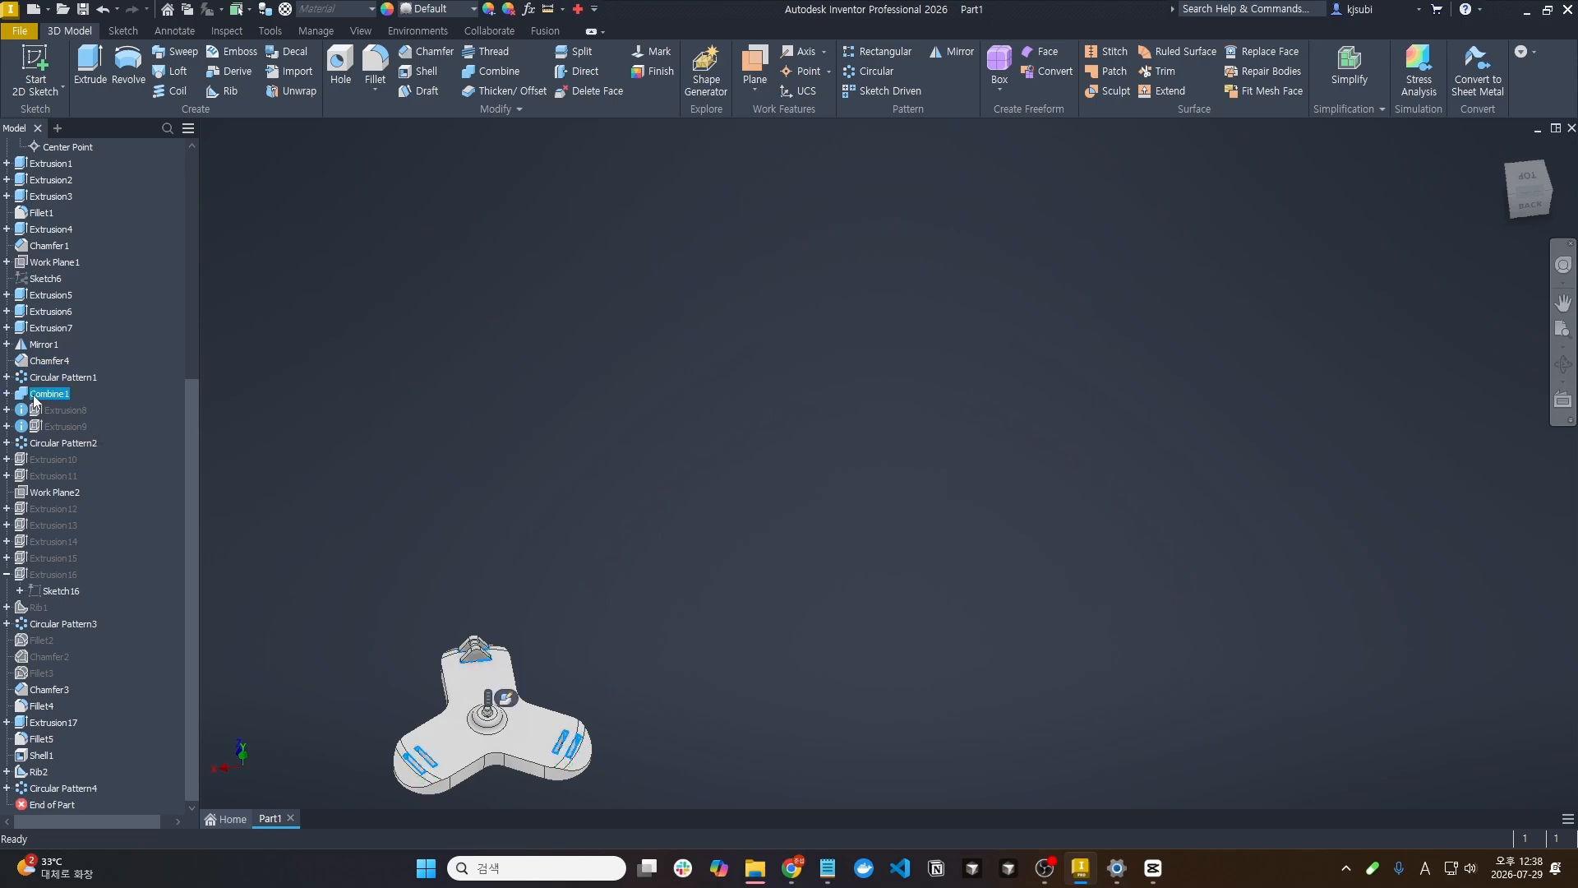
{"action": "key", "text": "ctrl+z"}
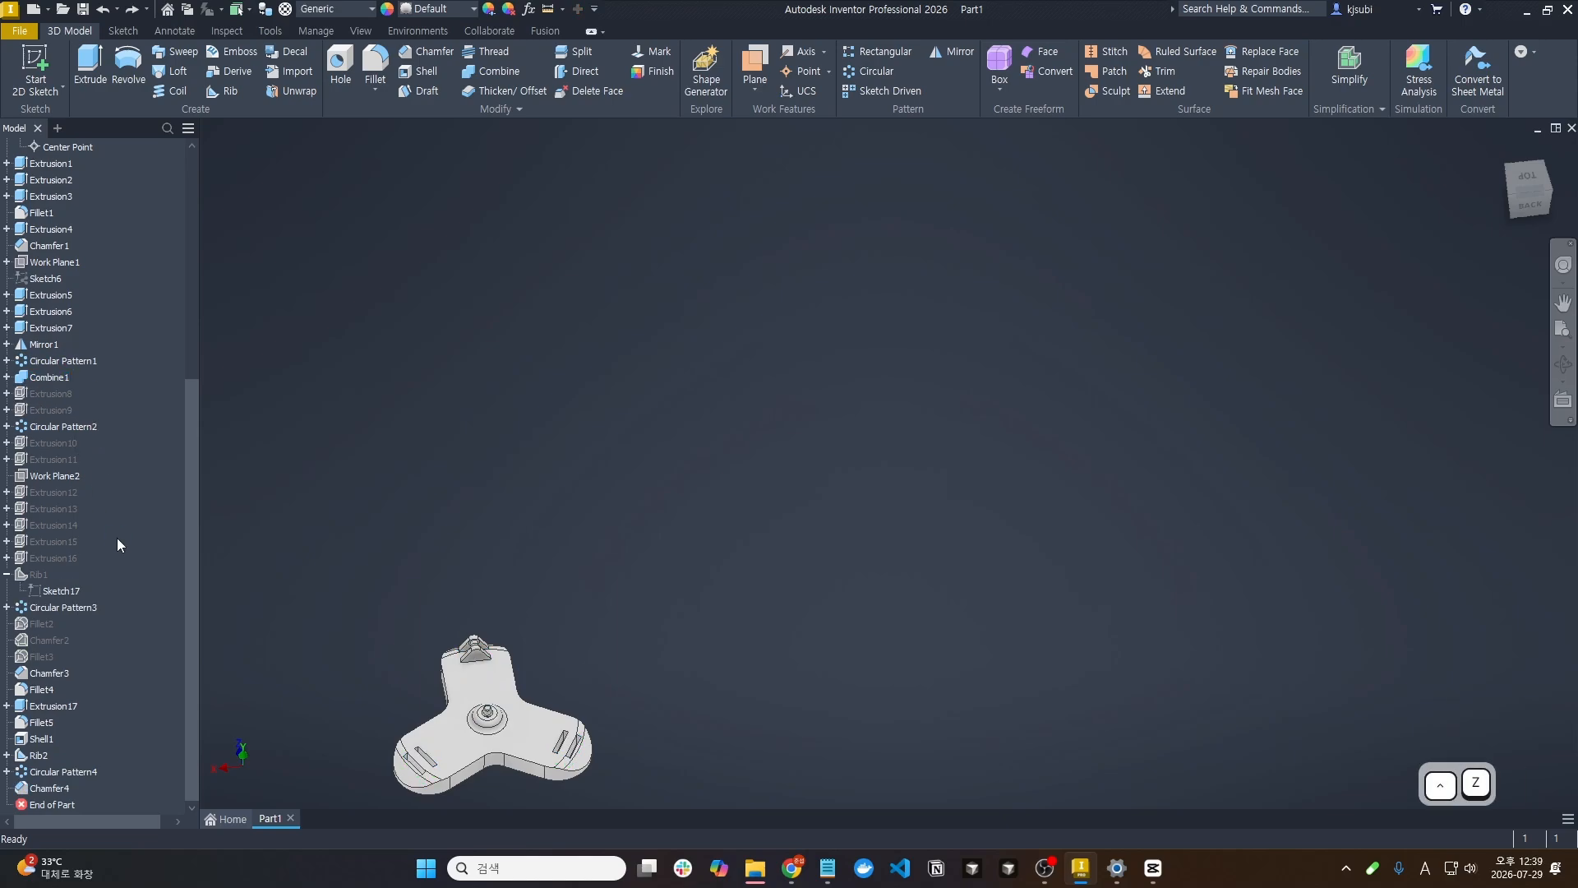
Make the hidden solid bodies Solid4 through Solid10 visible again to display the complete turntable
{"action": "scroll", "coordinate": [486, 654], "scroll_direction": "up", "scroll_amount": 10}
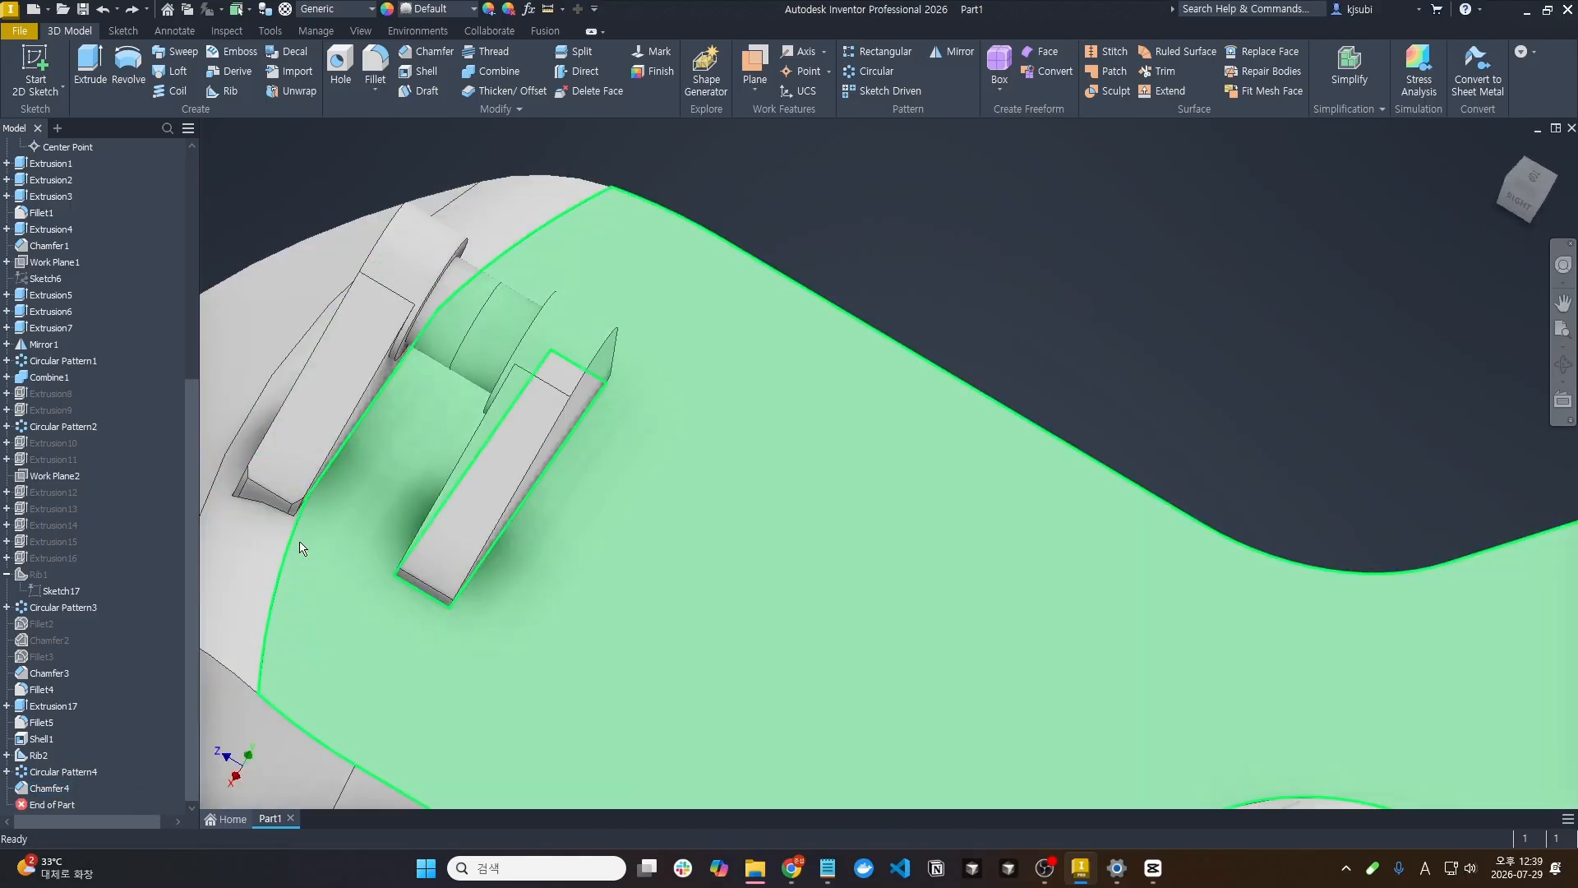
{"action": "mouse_move", "coordinate": [300, 543]}
{"action": "middle_mouse_down", "text": "shift"}
{"action": "mouse_move", "coordinate": [308, 588]}
{"action": "mouse_move", "coordinate": [293, 527]}
{"action": "mouse_move", "coordinate": [318, 535]}
{"action": "middle_mouse_up", "text": "shift"}
{"action": "middle_click_drag", "start_coordinate": [567, 598], "coordinate": [489, 571]}
{"action": "scroll", "coordinate": [501, 487], "scroll_direction": "down", "scroll_amount": 10}
{"action": "scroll", "coordinate": [79, 392], "scroll_direction": "up", "scroll_amount": 8}
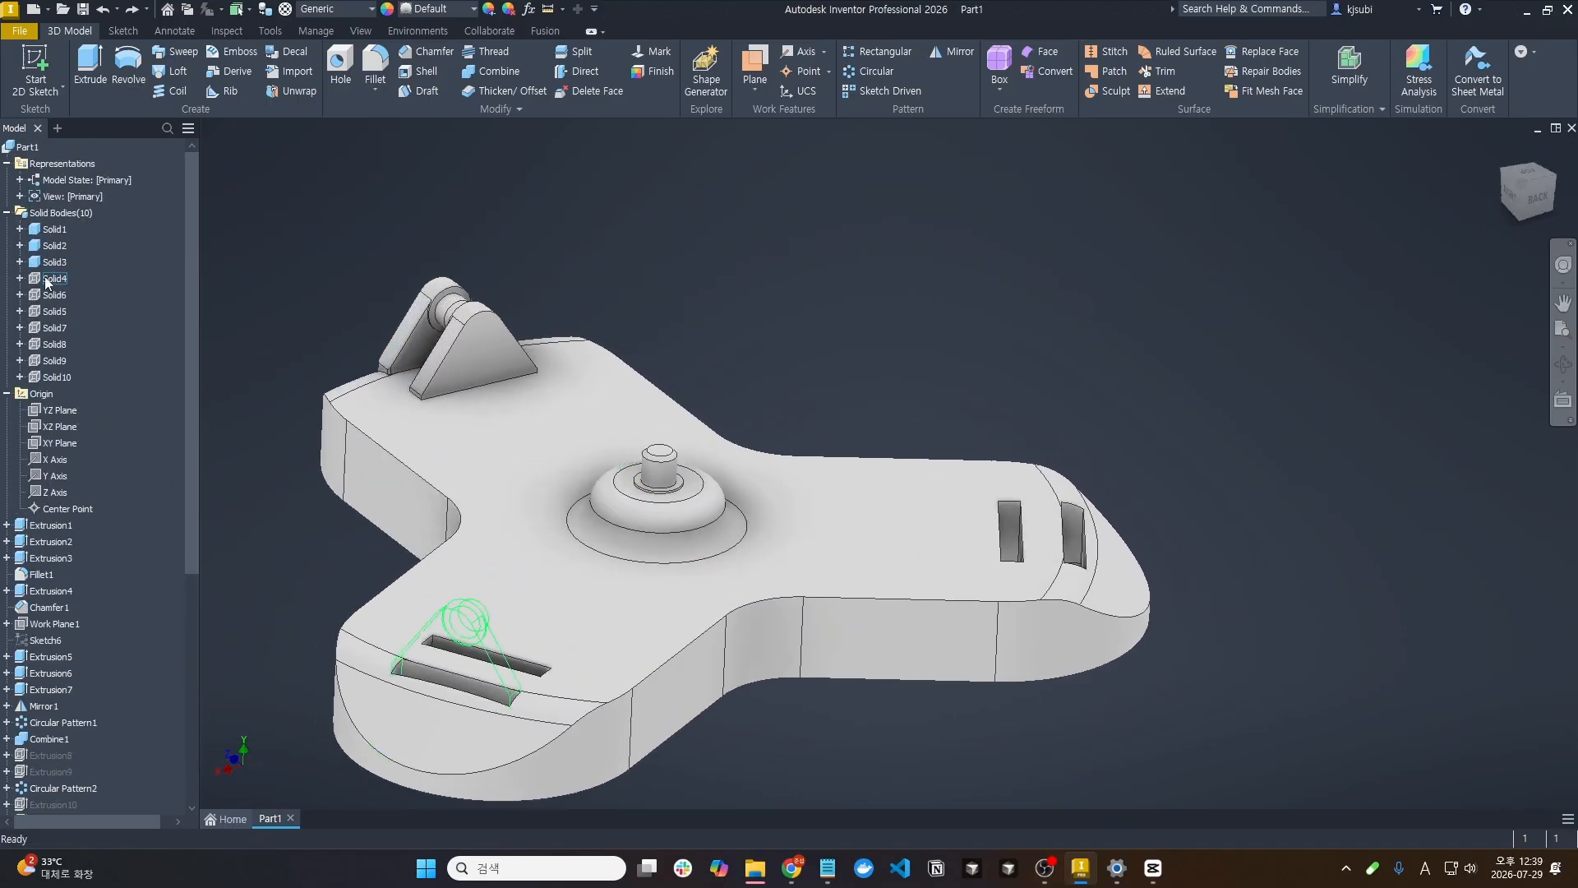
{"action": "left_click", "coordinate": [49, 278]}
{"action": "left_click", "coordinate": [49, 359], "text": "shift"}
{"action": "right_click", "coordinate": [45, 372]}
{"action": "left_click", "coordinate": [82, 452]}
{"action": "middle_click_drag", "start_coordinate": [583, 594], "coordinate": [646, 657], "text": "shift"}
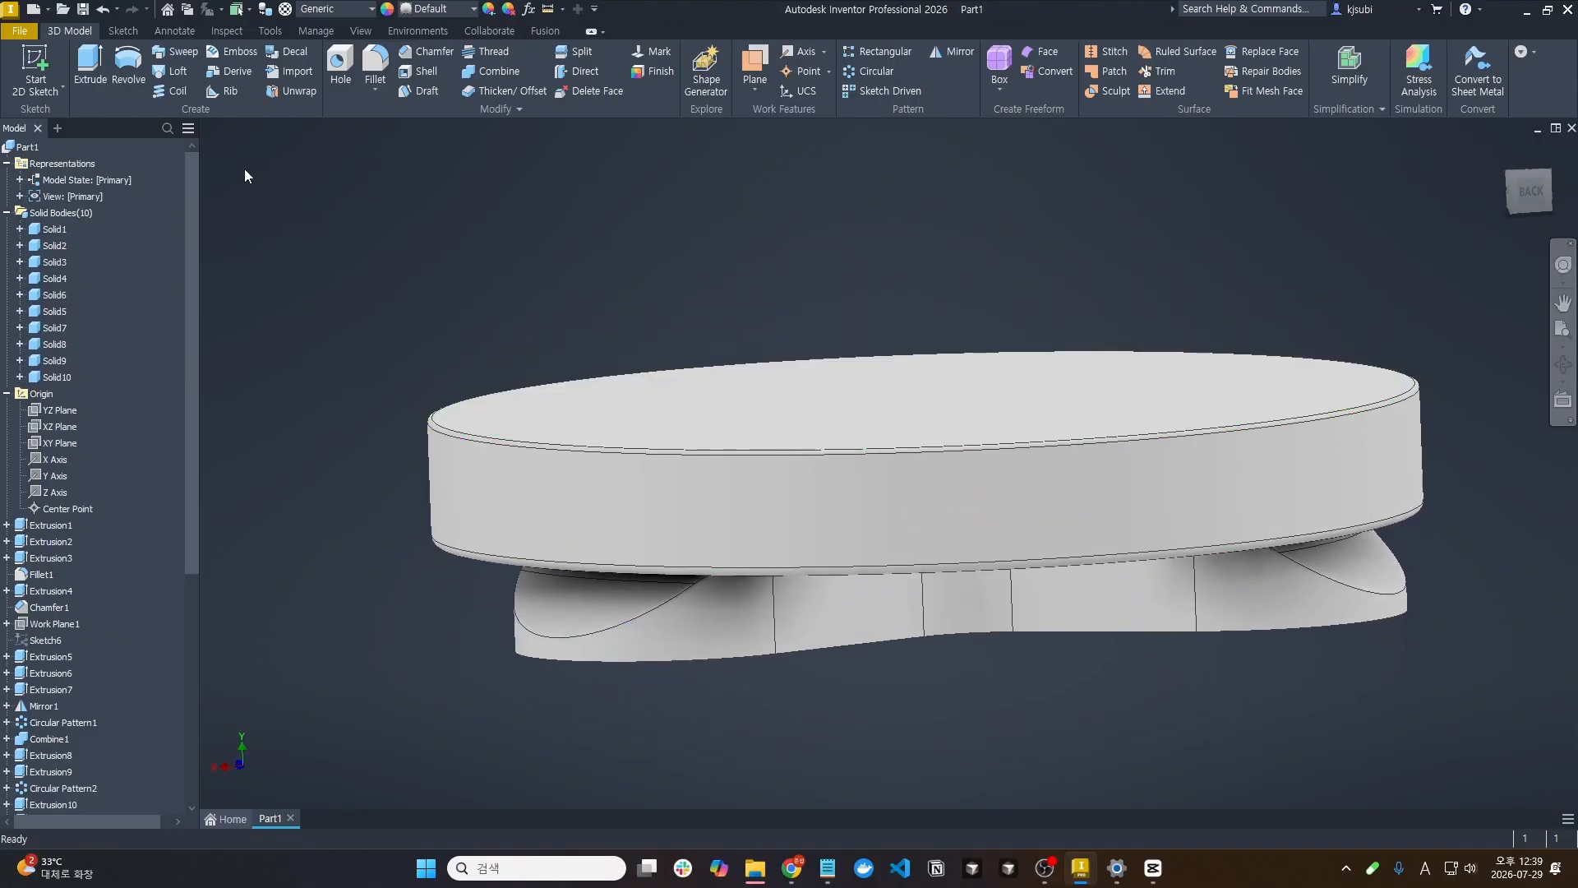